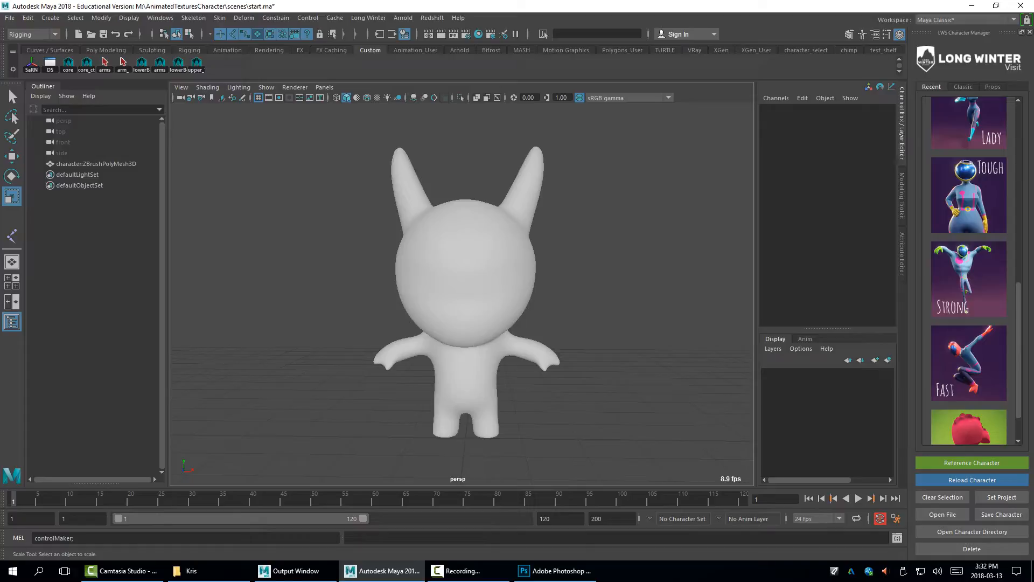
Examine the untextured character model from the front, the side and a three-quarter angle
middle_click_drag(462, 295, 467, 299, "alt")
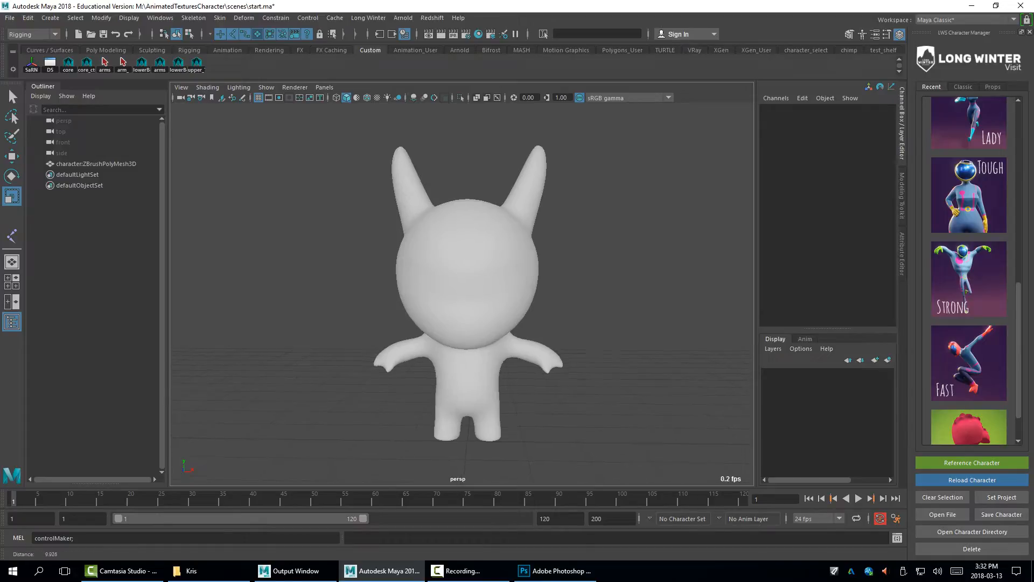
right_click_drag(467, 299, 549, 302, "alt")
left_click_drag(507, 293, 371, 259, "alt")
scroll(334, 293, "down", 3)
right_click_drag(372, 259, 415, 264, "alt")
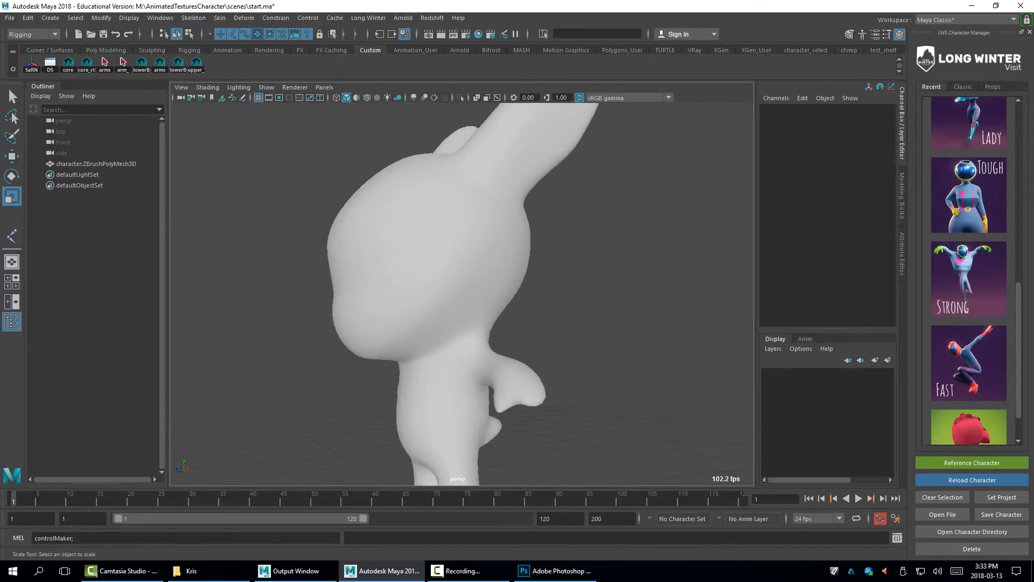
left_click_drag(415, 264, 517, 262, "alt")
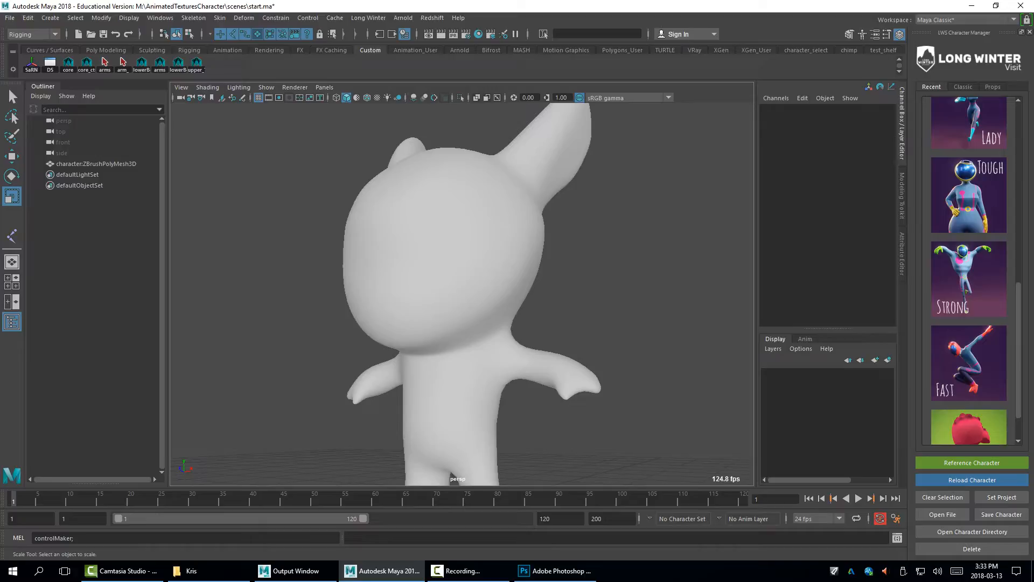
right_click_drag(517, 261, 458, 261, "alt")
mouse_move(457, 262)
left_mouse_down("alt")
mouse_move(554, 264)
mouse_move(441, 259)
left_mouse_up("alt")
right_click_drag(441, 258, 469, 264, "alt")
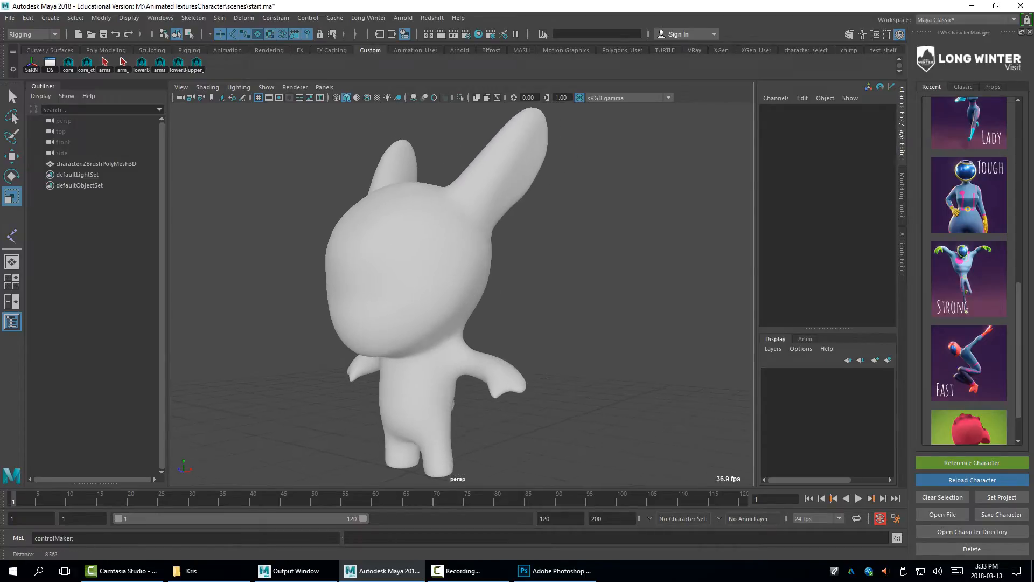
left_click_drag(469, 264, 490, 267, "alt")
Assign a new Phong material to the character mesh and connect a File texture to its Color attribute
left_click(431, 269)
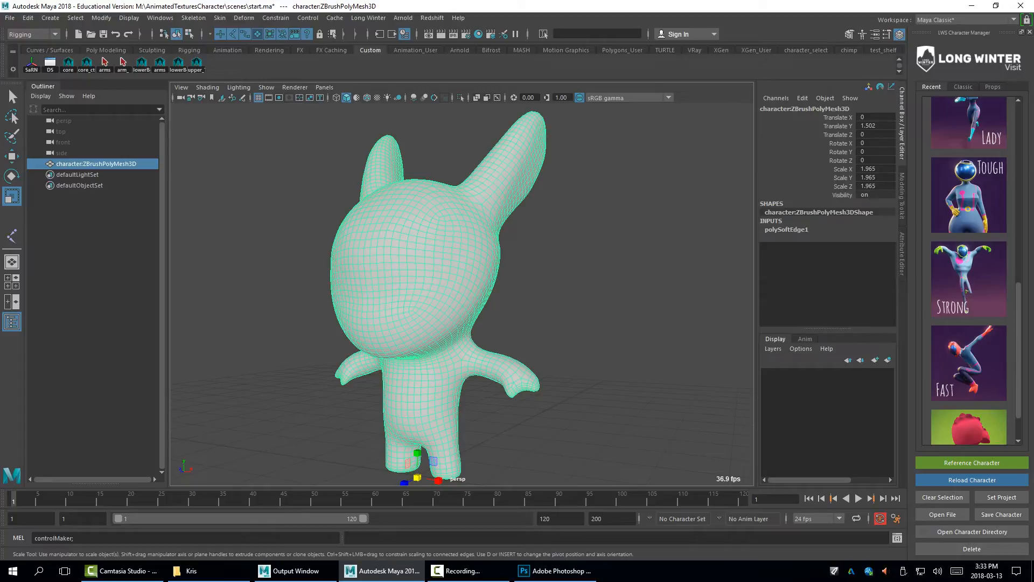
right_click_drag(299, 193, 379, 512)
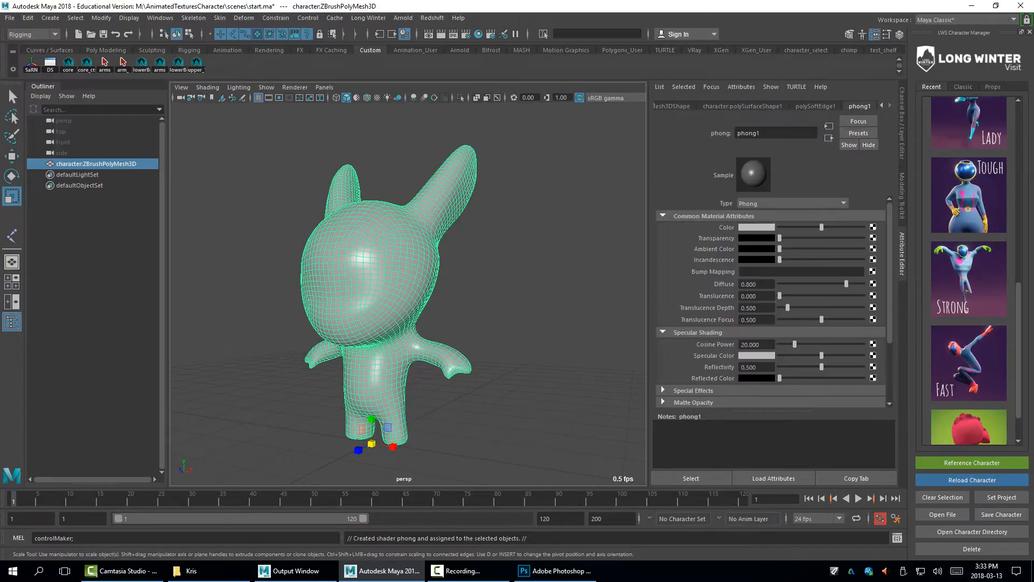
left_click(874, 227)
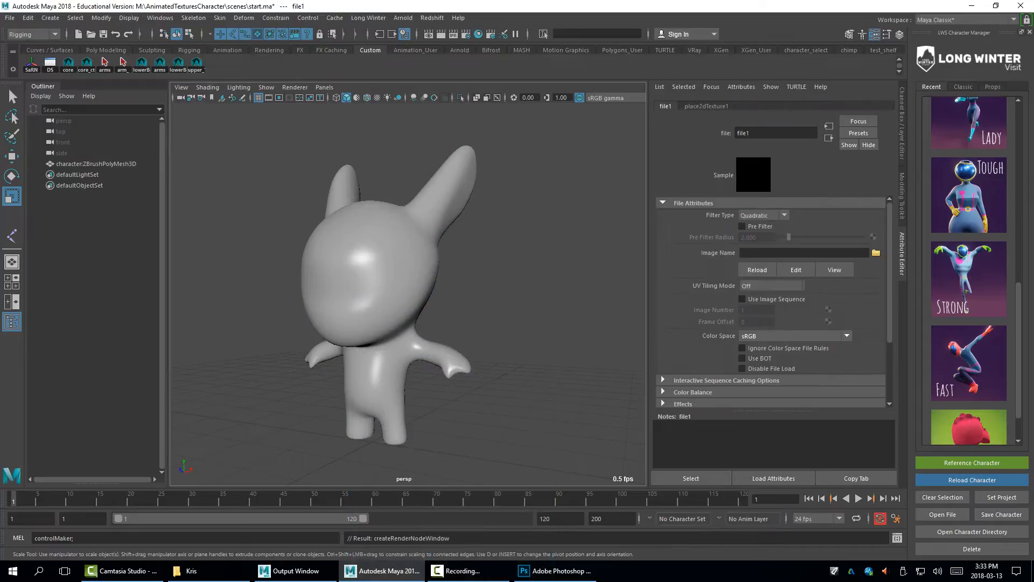
Load body_colour.png from the project's sourceimages folder as the file texture's image
left_click(876, 252)
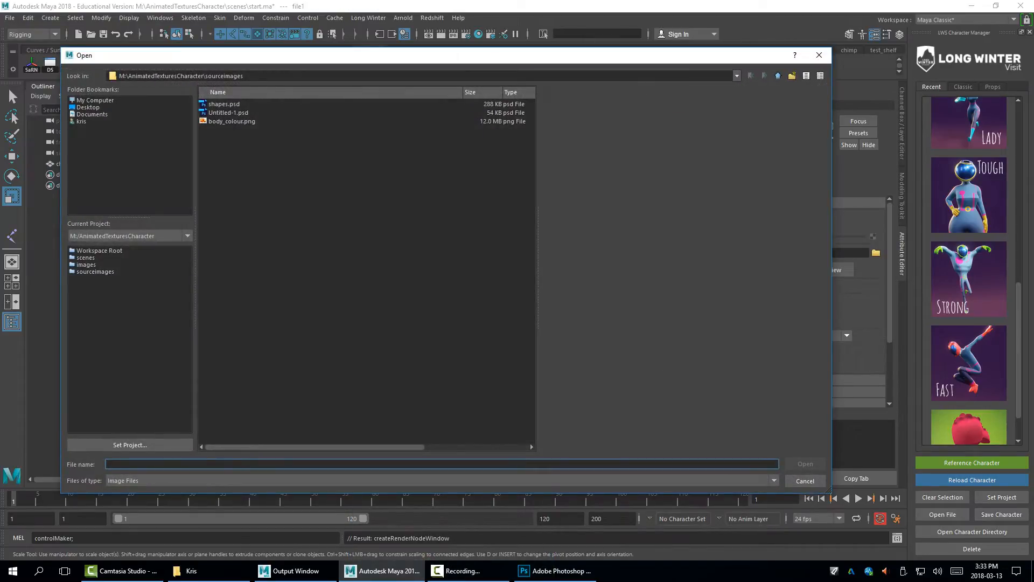
left_click(224, 103)
left_click(229, 113)
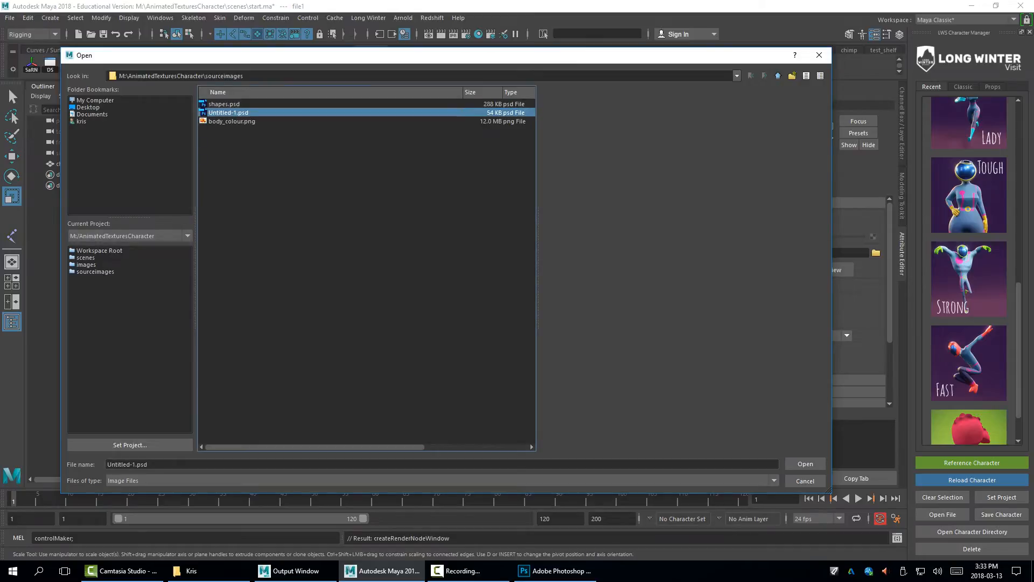
left_click(232, 121)
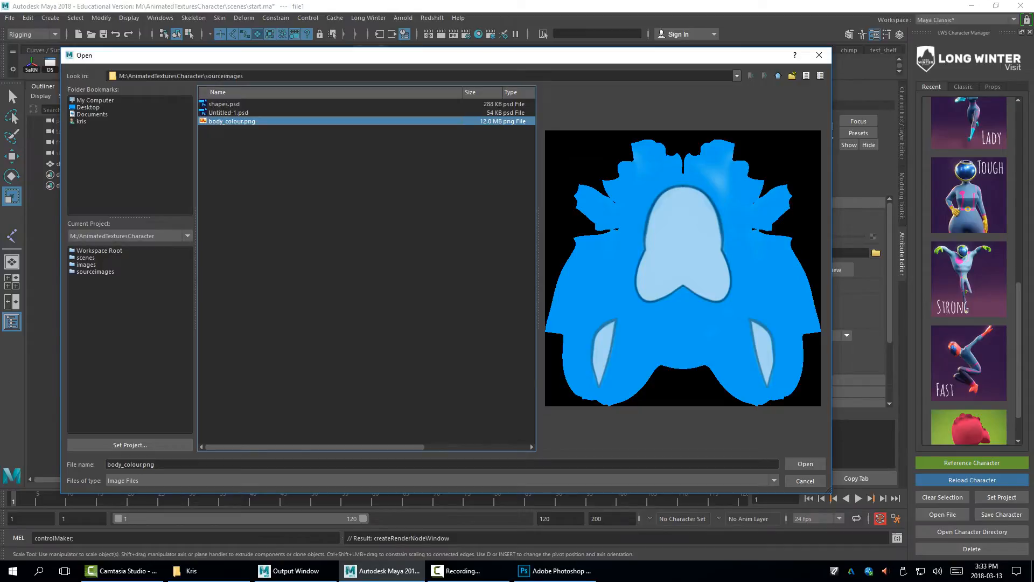
key("Return")
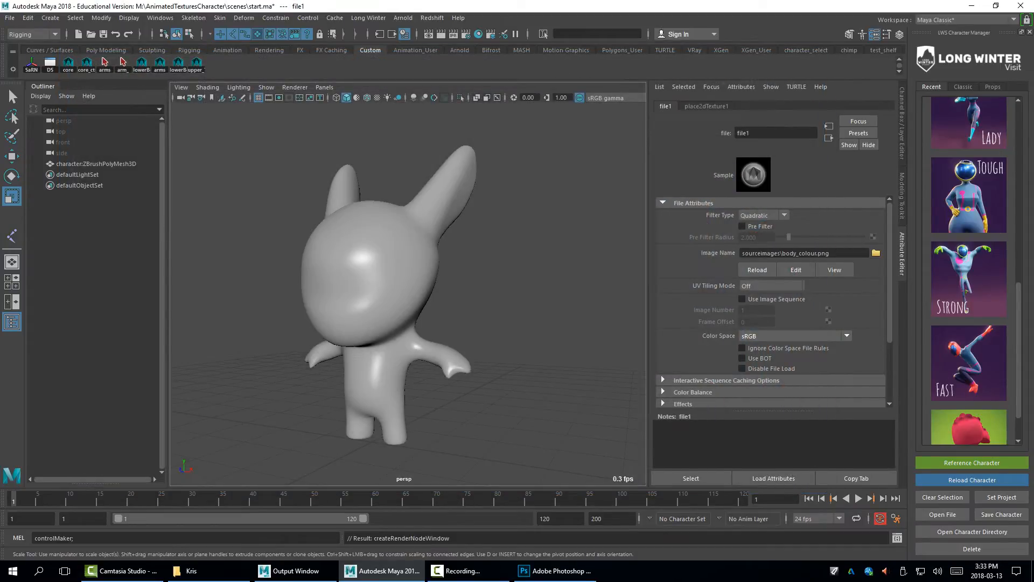
Display texture maps in the viewport and view the textured character from the front
key("6")
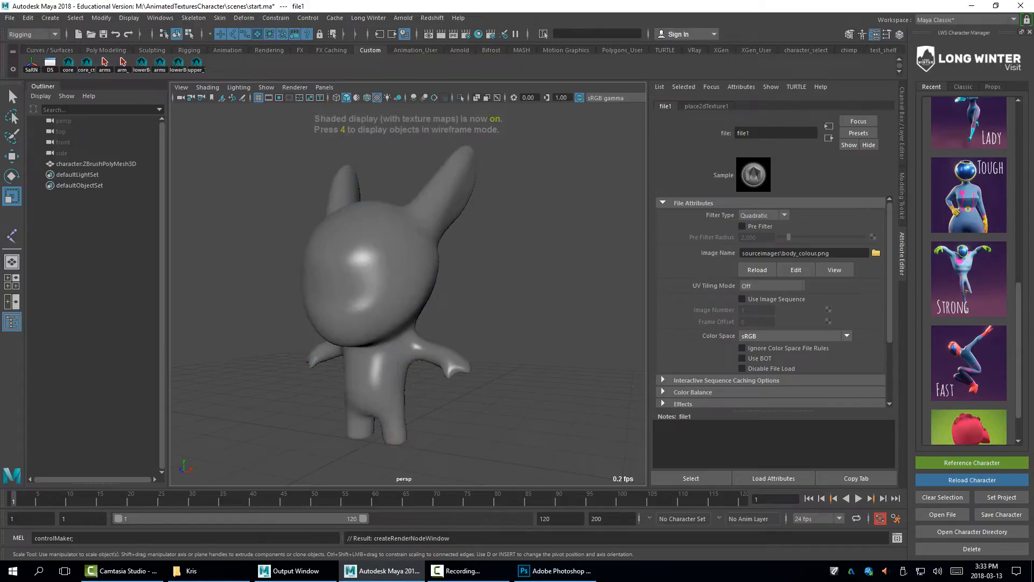
left_click_drag(409, 291, 453, 313, "alt")
right_click_drag(452, 313, 509, 315, "alt")
left_click_drag(509, 315, 463, 299, "alt")
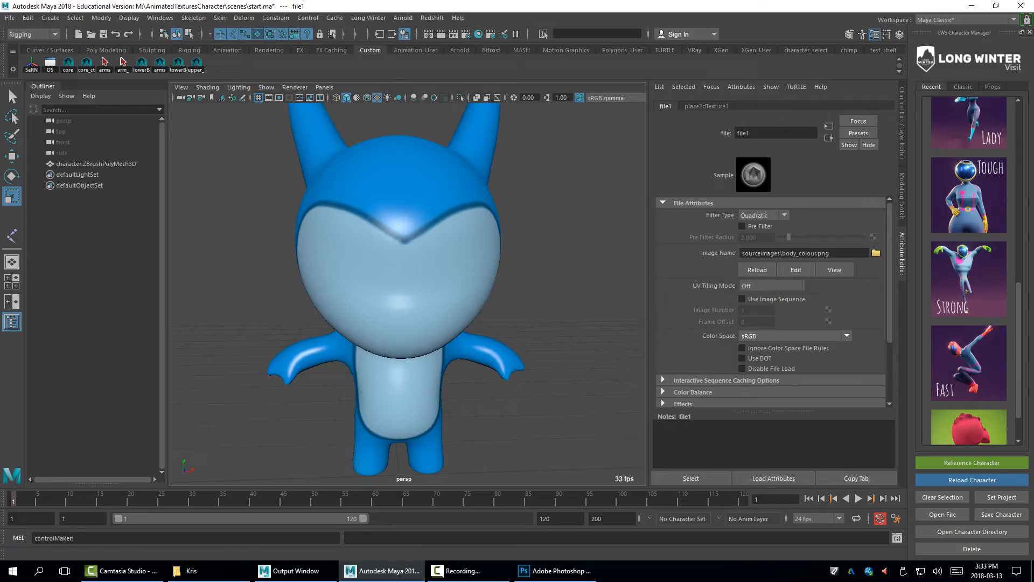
Switch to Photoshop and open shapes.psd from the AnimatedTexturesCharacter project's sourceimages folder on the M: drive
left_click(554, 571)
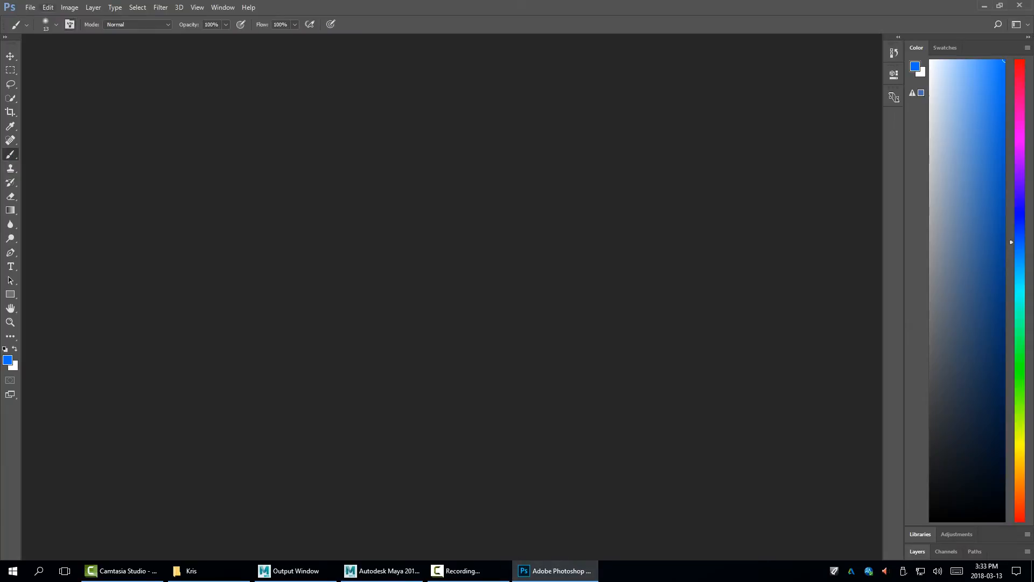
left_click(30, 7)
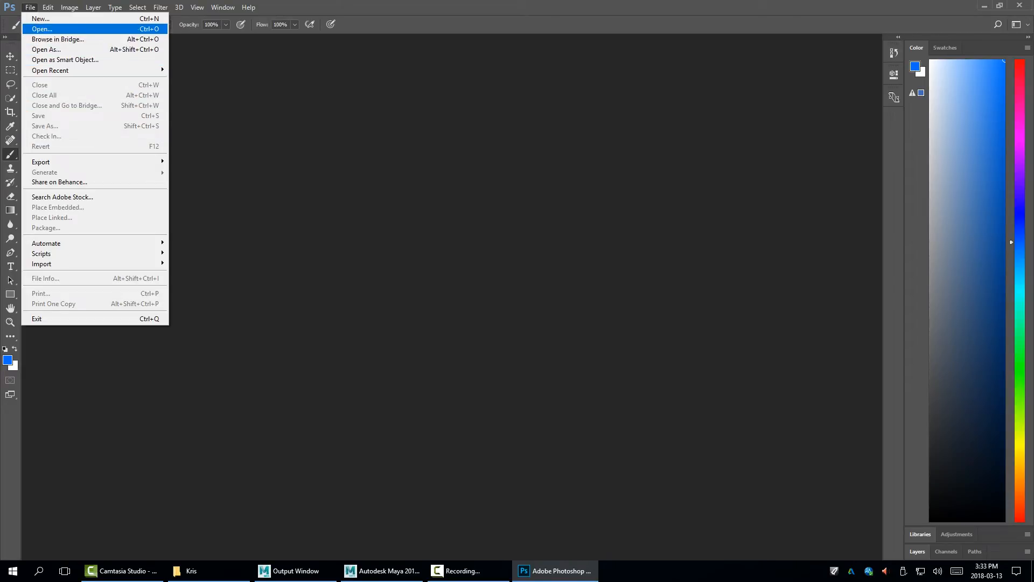
left_click(42, 29)
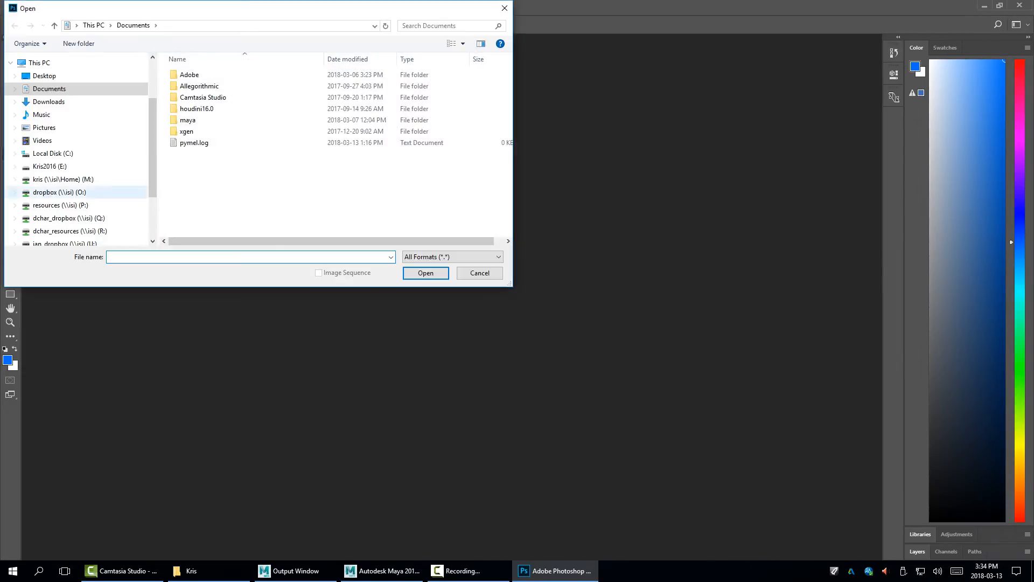
left_click(63, 179)
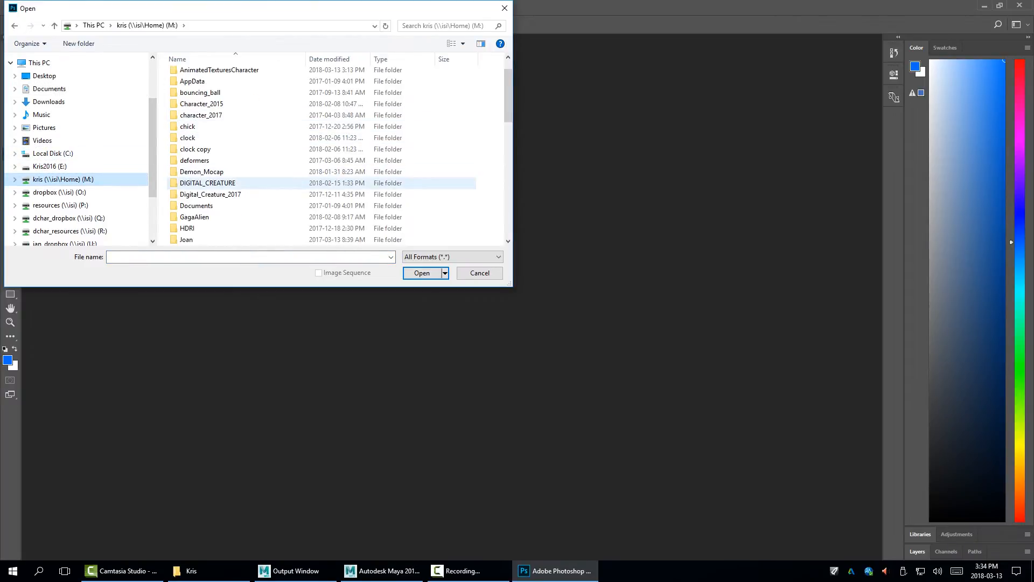
left_click(220, 70)
double_click(218, 71)
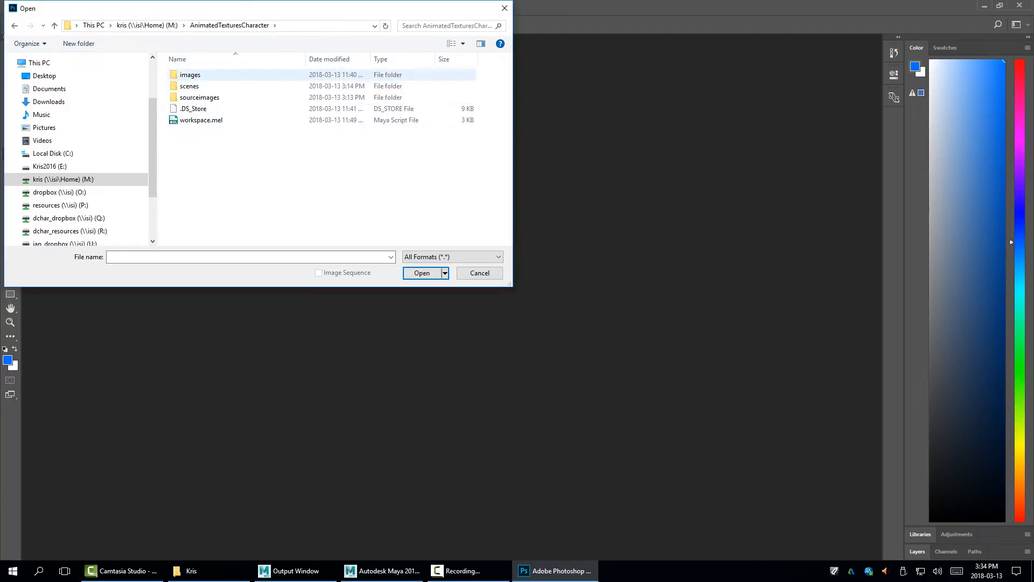
double_click(202, 97)
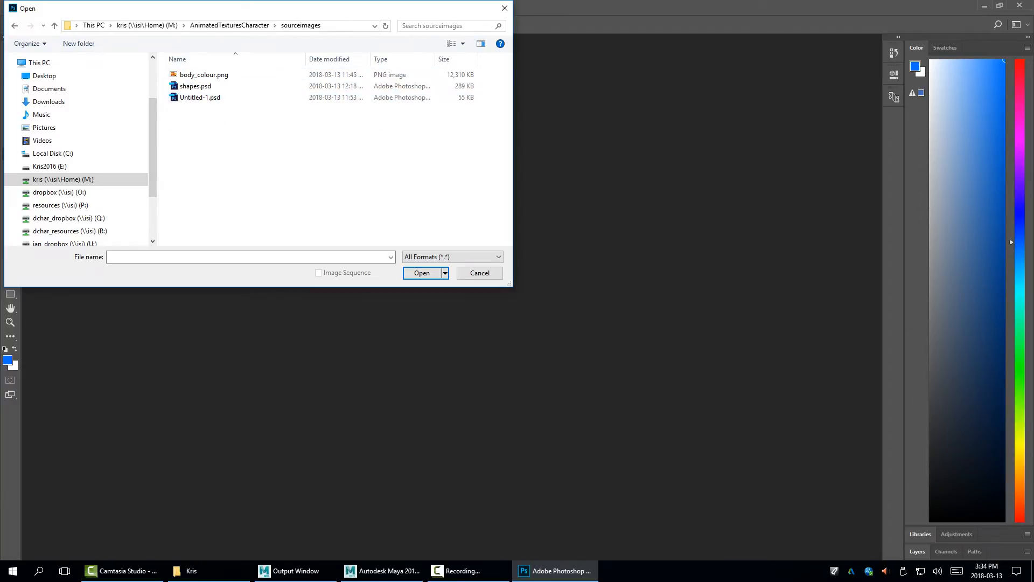
double_click(202, 86)
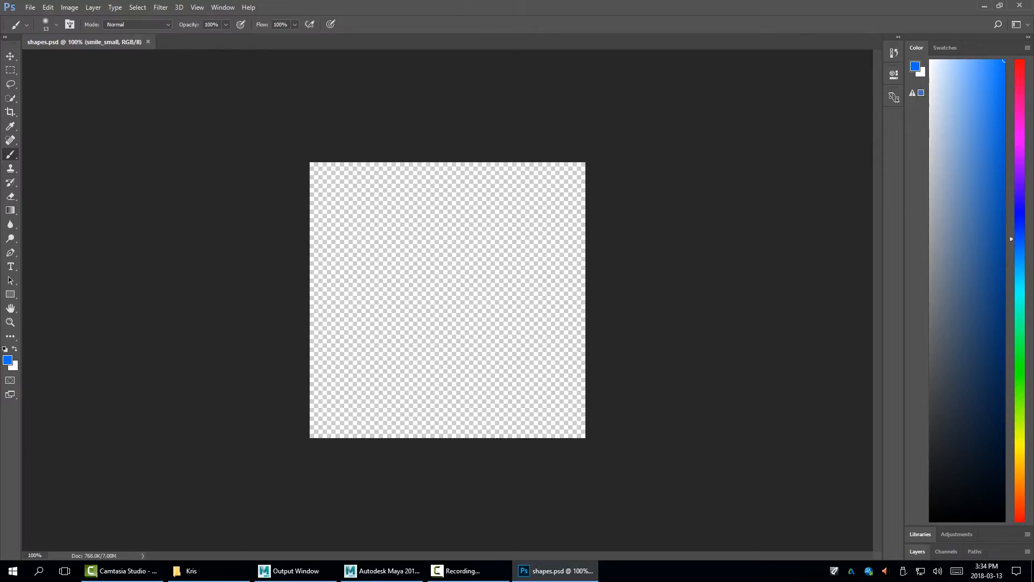
Switch to File Explorer and browse the E: drive's SHERIDAN_2015 and 2015_JAN_RESOURSES folders down to the SYSTEMS folder
left_click(191, 571)
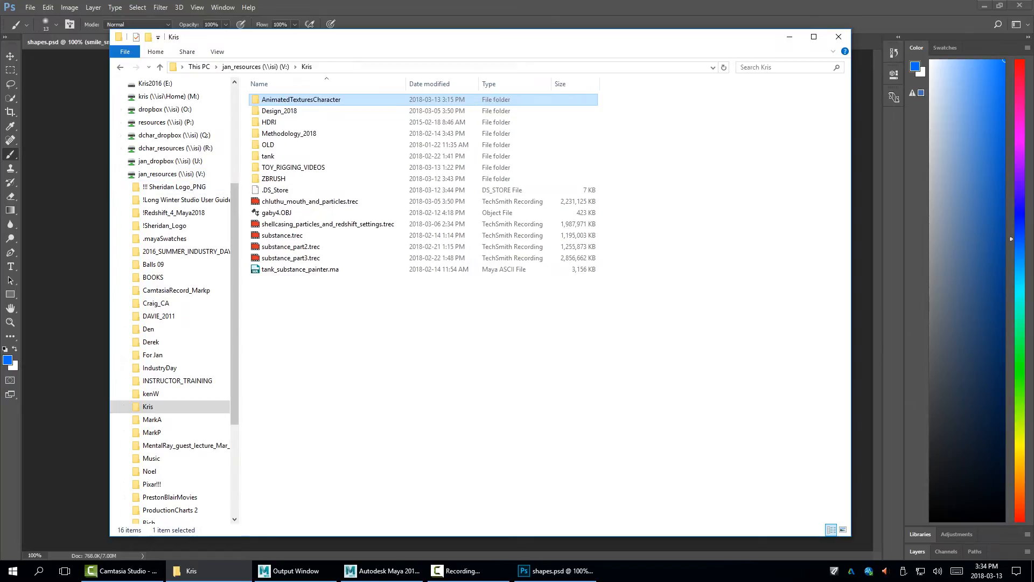
scroll(170, 301, "up", 5)
scroll(170, 302, "down", 5)
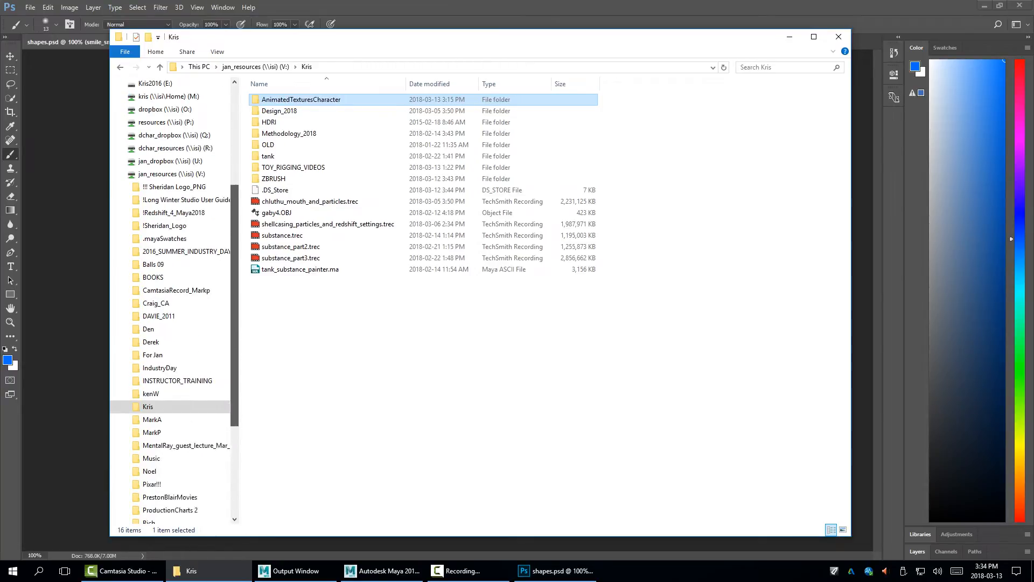
scroll(170, 301, "up", 1)
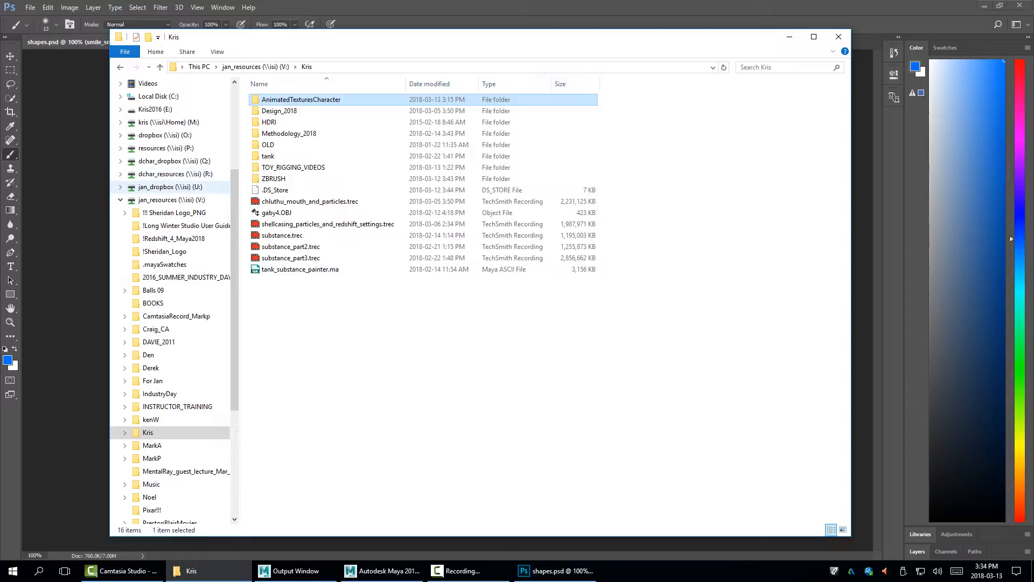
scroll(162, 135, "up", 2)
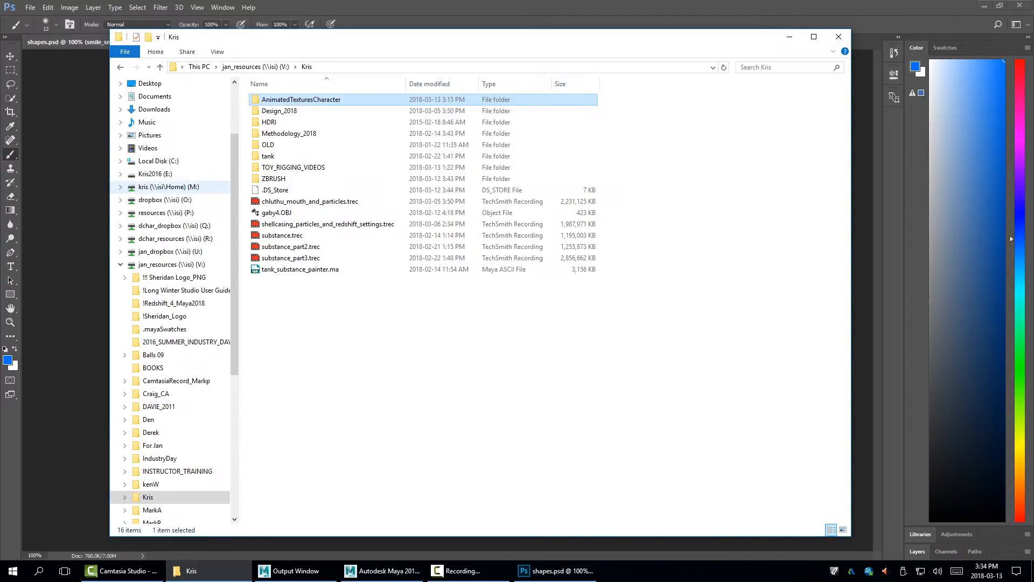
left_click(155, 173)
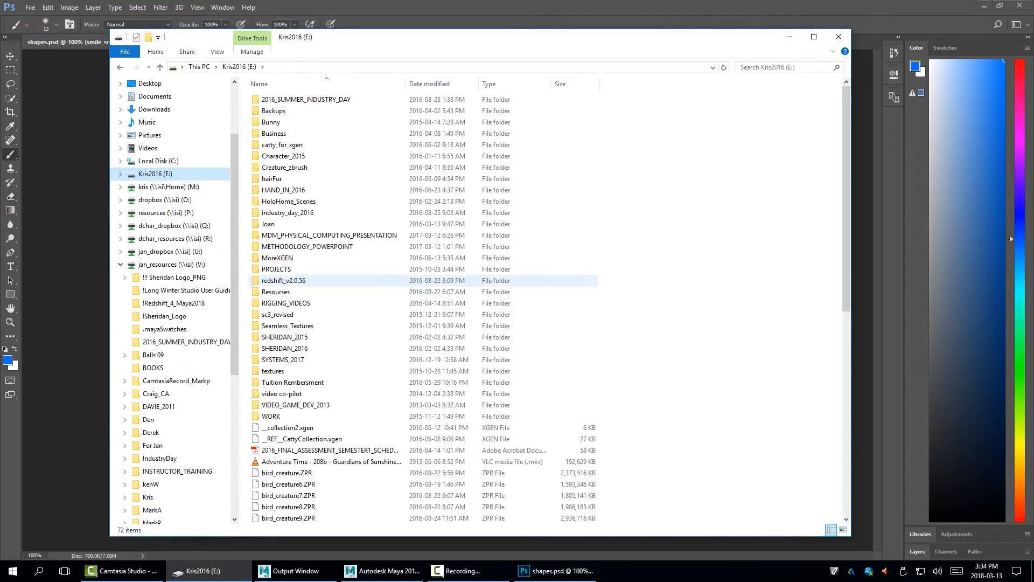
scroll(378, 303, "down", 1)
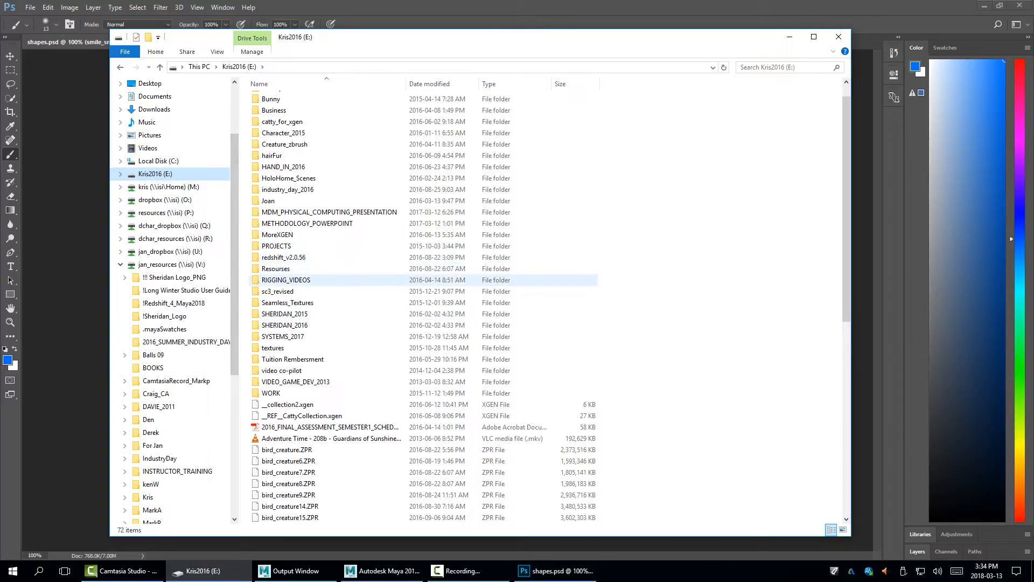
double_click(285, 313)
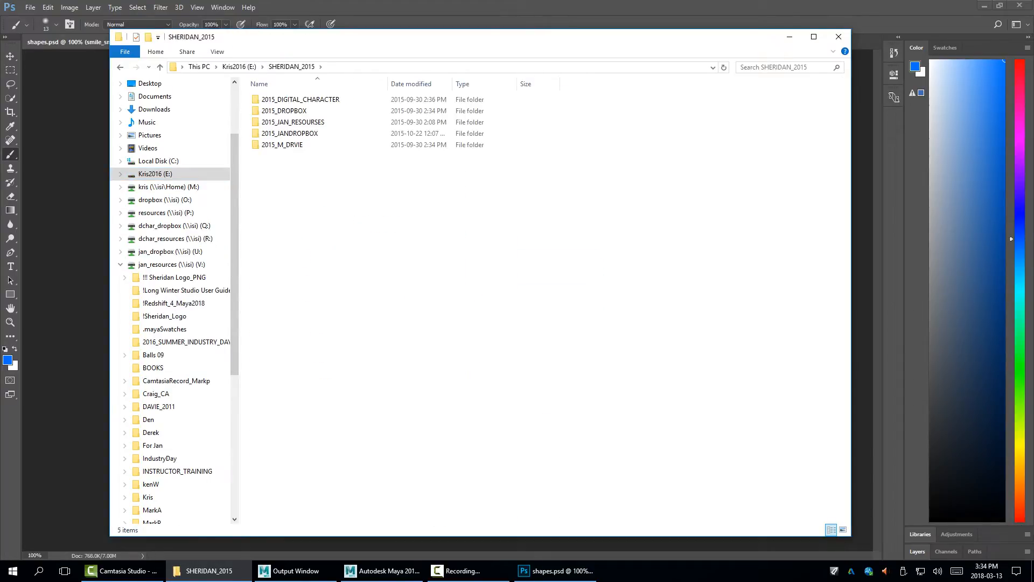
double_click(292, 122)
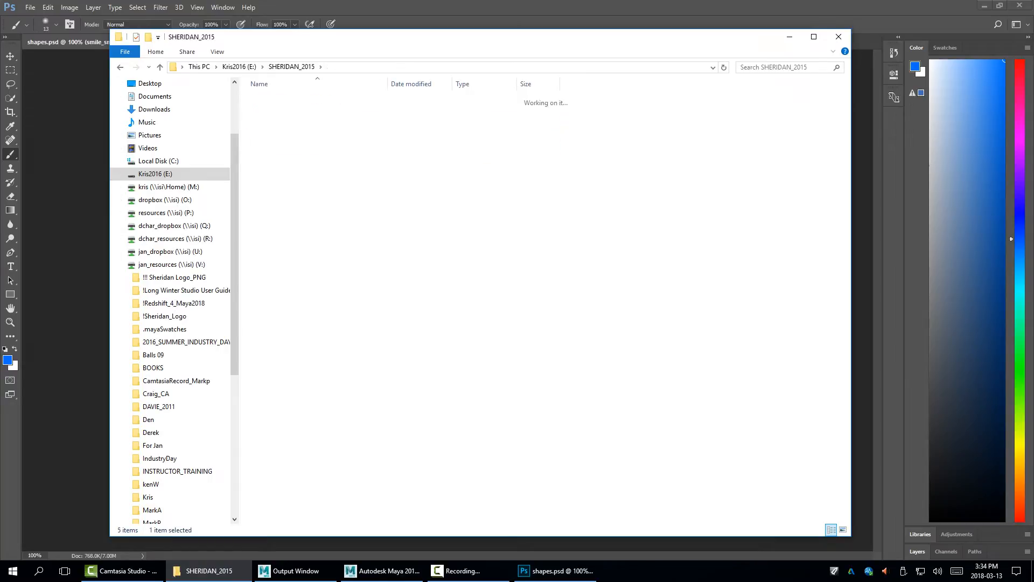
double_click(267, 99)
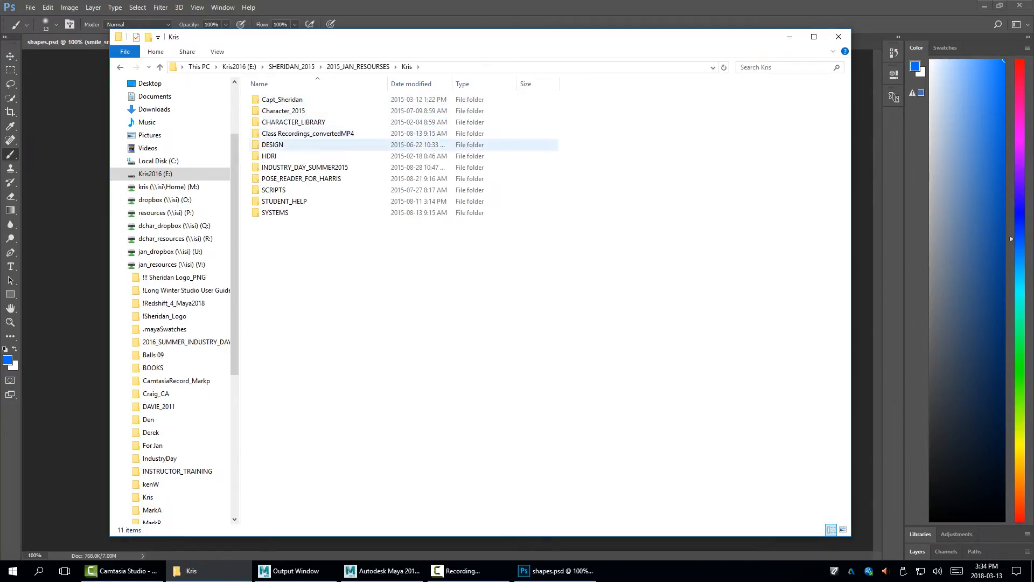
left_click(278, 213)
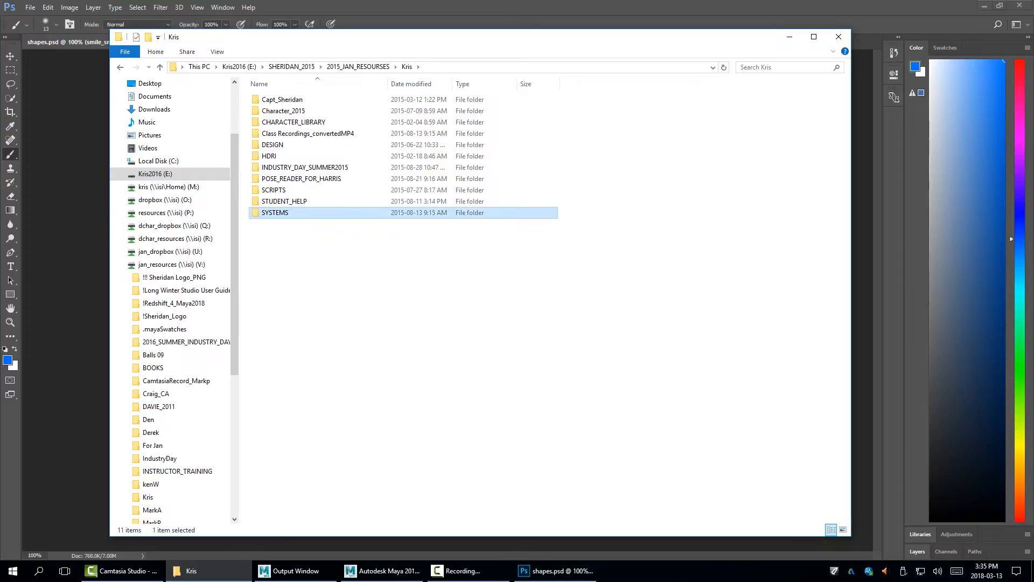
double_click(277, 212)
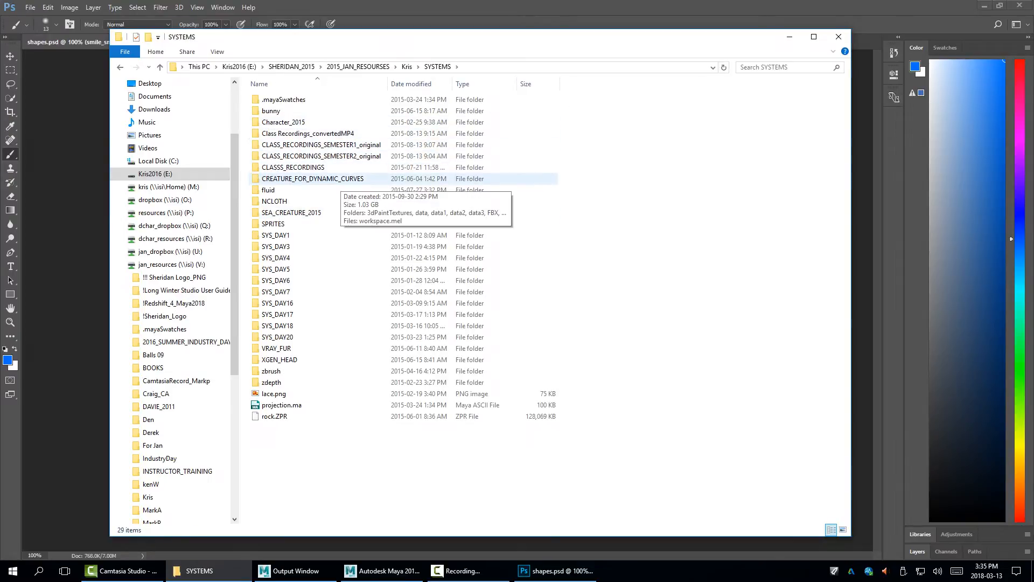
Look over the CREATURE_FOR_DYNAMIC_CURVES, bunny and SEA_CREATURE_2015 folders and return to shapes.psd in Photoshop
left_click(341, 179)
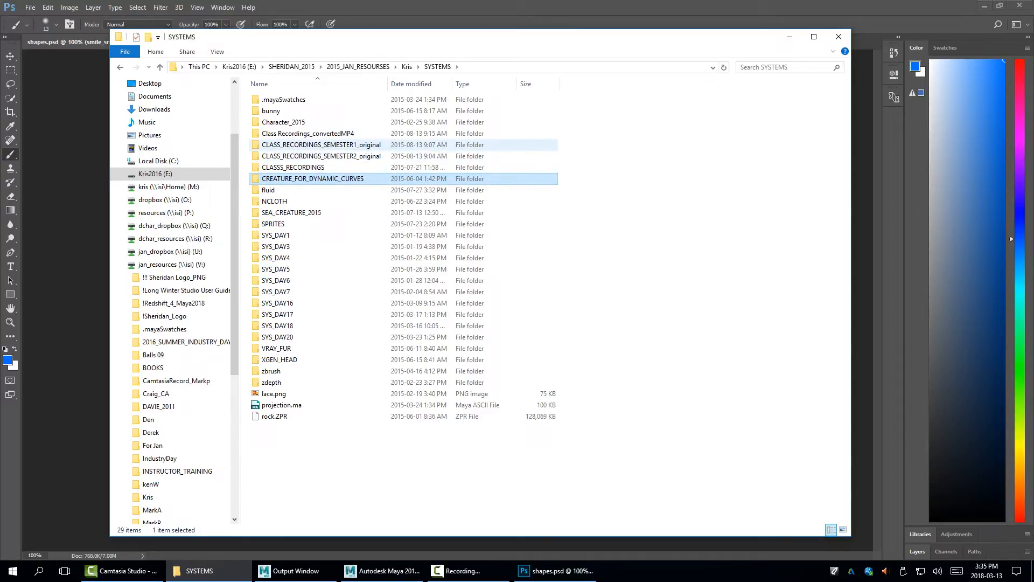
left_click(323, 111)
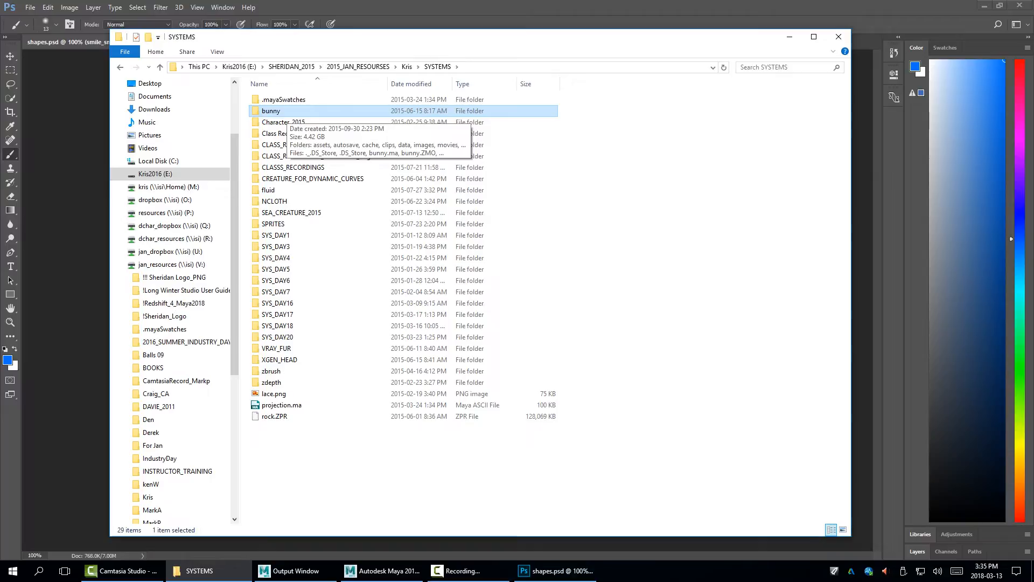
left_click(291, 212)
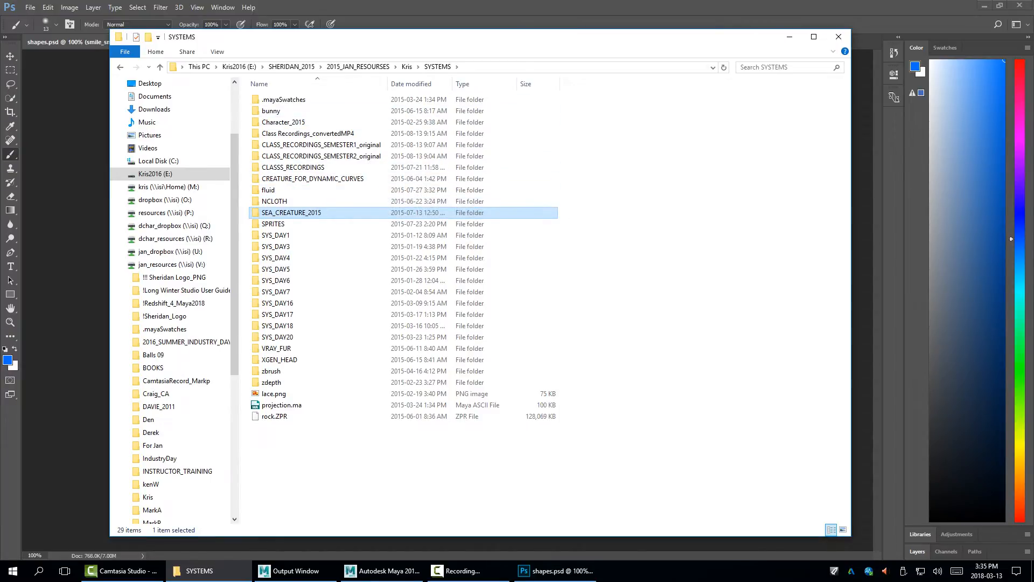
left_click(790, 36)
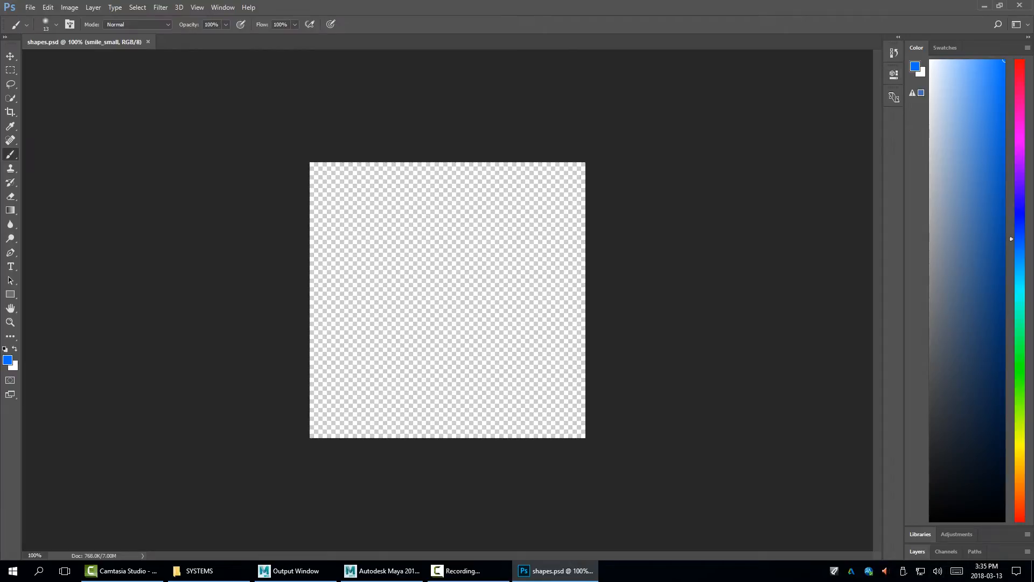
Expand the layer list and preview the eye_Open, eye_Mid, eyes_wide and eye_closed layers one at a time
left_click(918, 551)
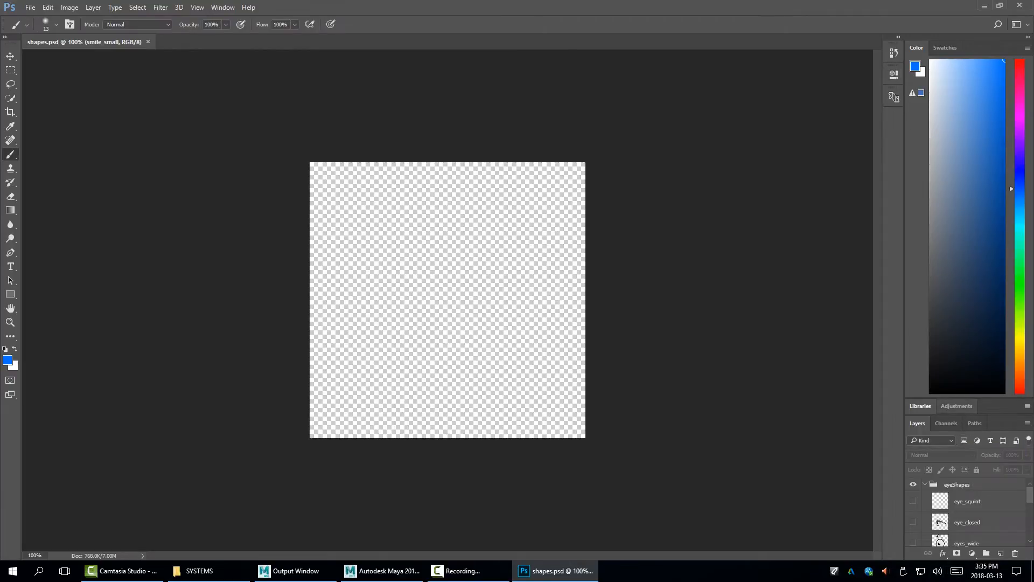
left_click_drag(963, 398, 962, 187)
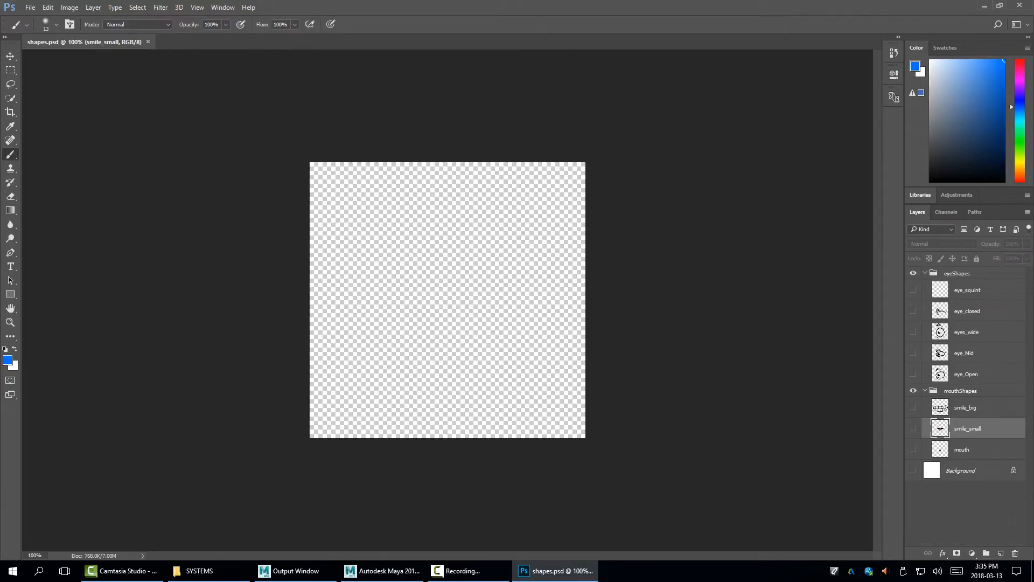
left_click(914, 373)
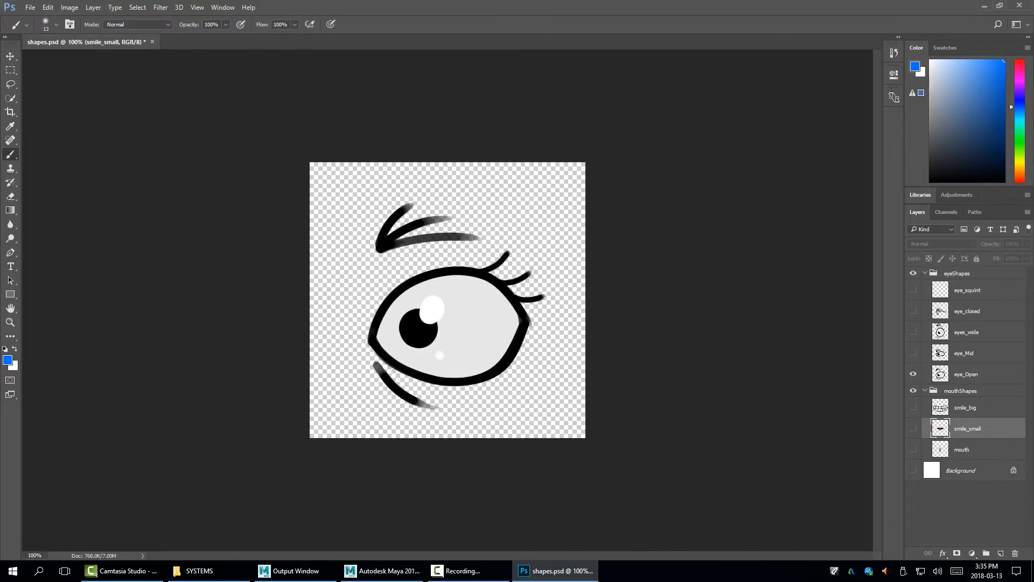
left_click(913, 374)
left_click(913, 353)
left_click(913, 353)
left_click(913, 332)
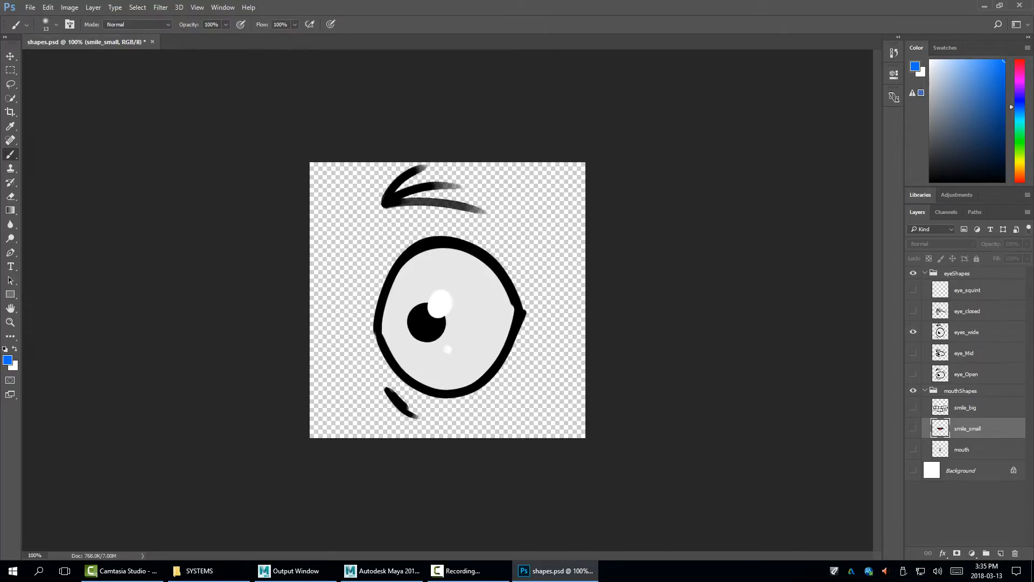
left_click(913, 331)
left_click(913, 310)
left_click(913, 311)
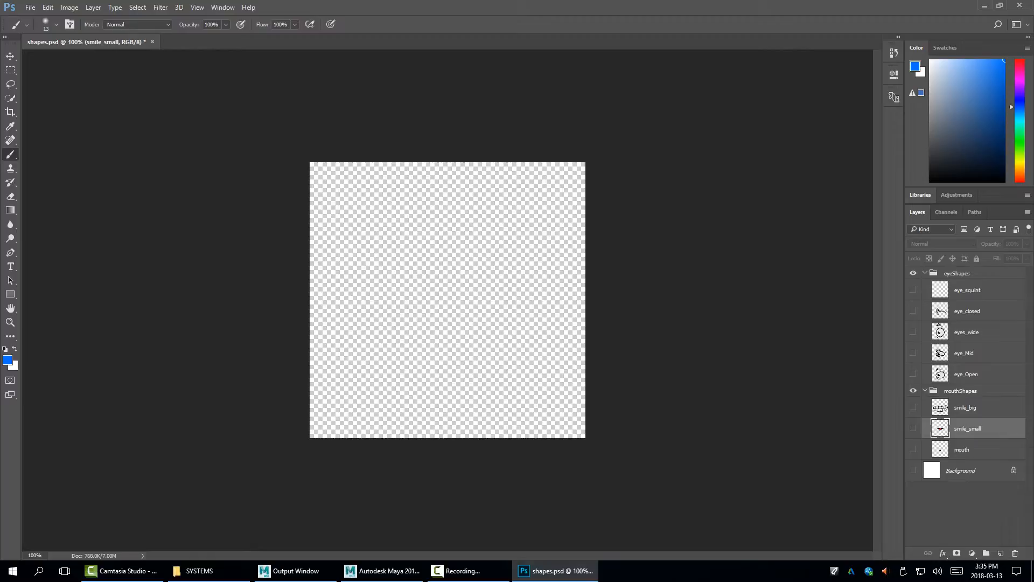
Preview the mouth, smile_small and smile_big layers one at a time, hiding each again
left_click(913, 449)
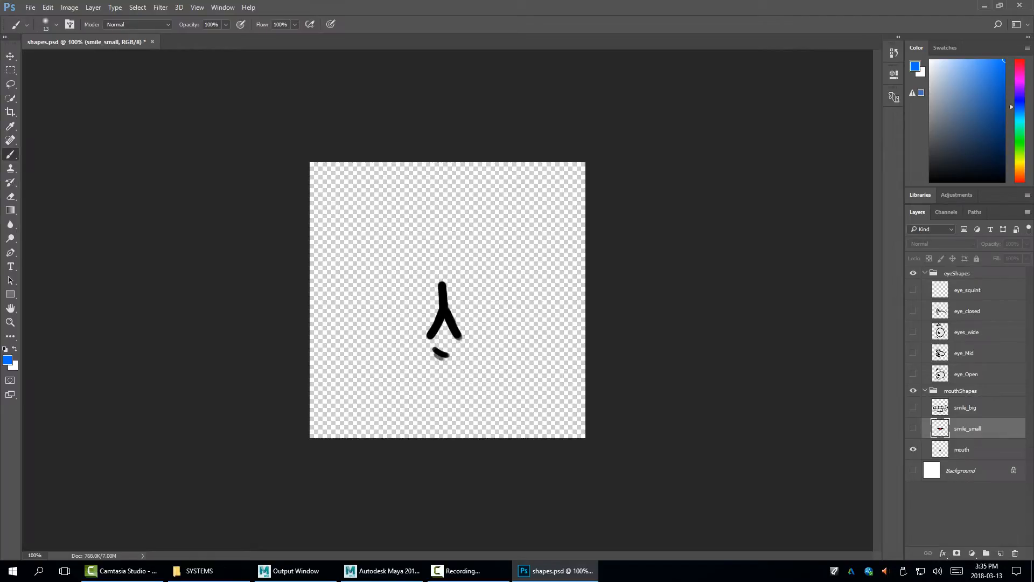
left_click(913, 449)
left_click(914, 428)
left_click(913, 428)
left_click(914, 407)
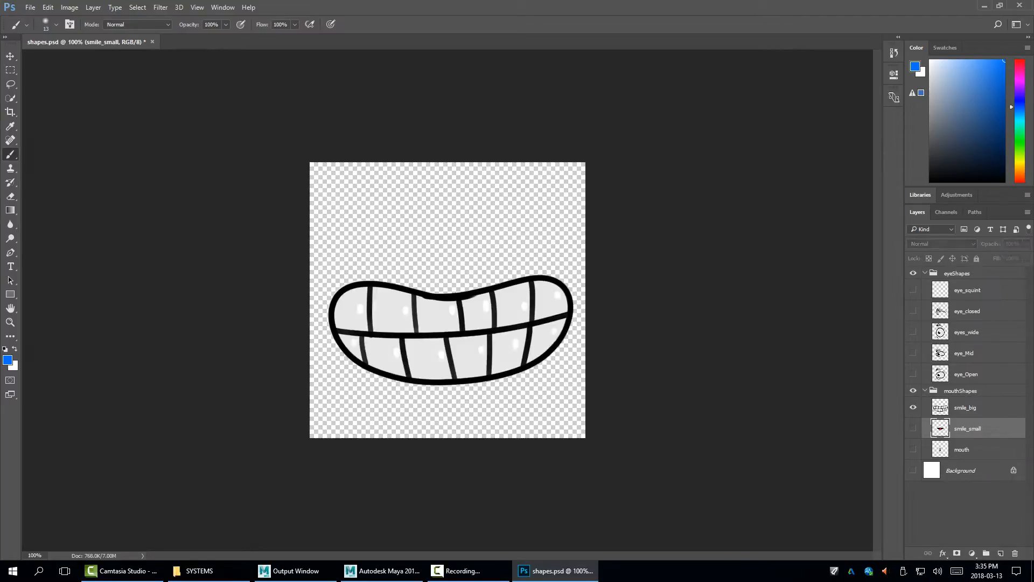
left_click(913, 408)
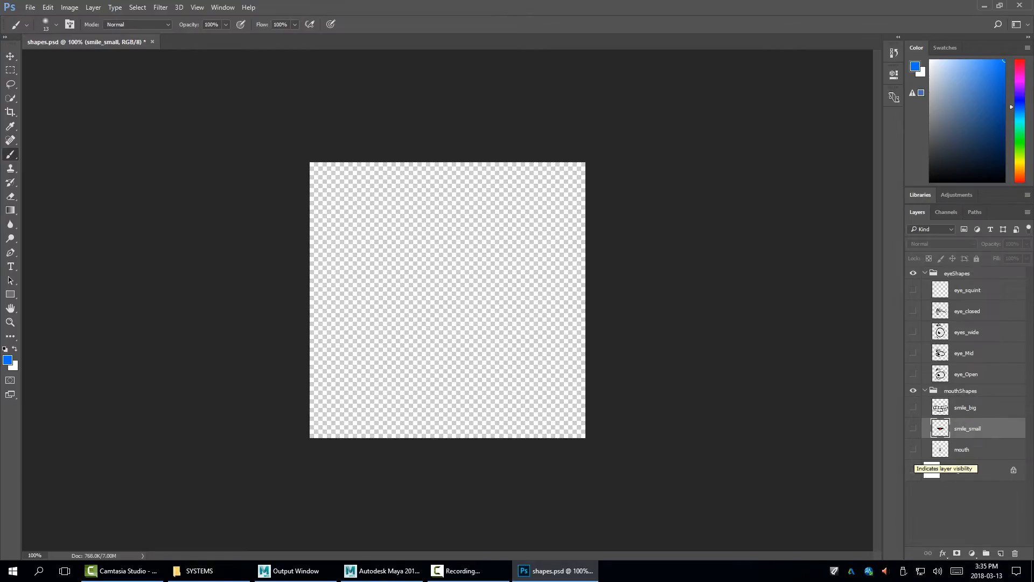
Show only the mouth layer and save it as mouth.1.png in PNG format in the sourceimages folder, copying the file name for reuse
left_click(913, 449)
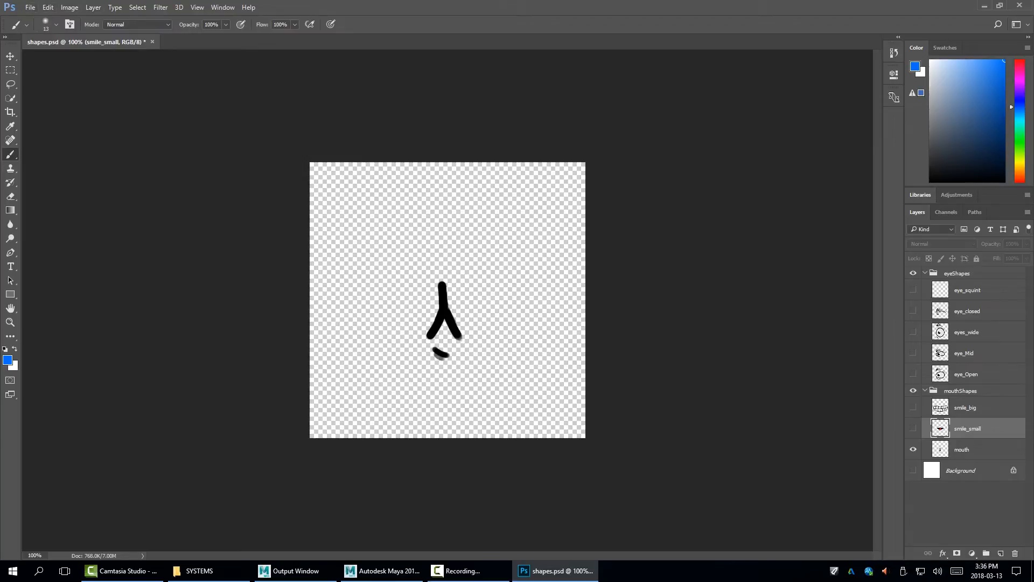
left_click(30, 7)
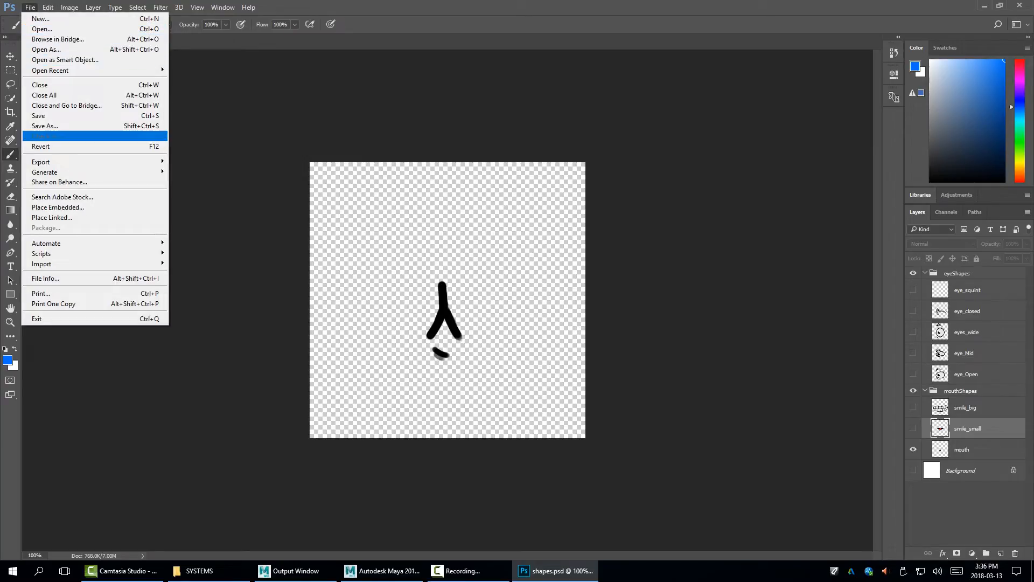
left_click(45, 125)
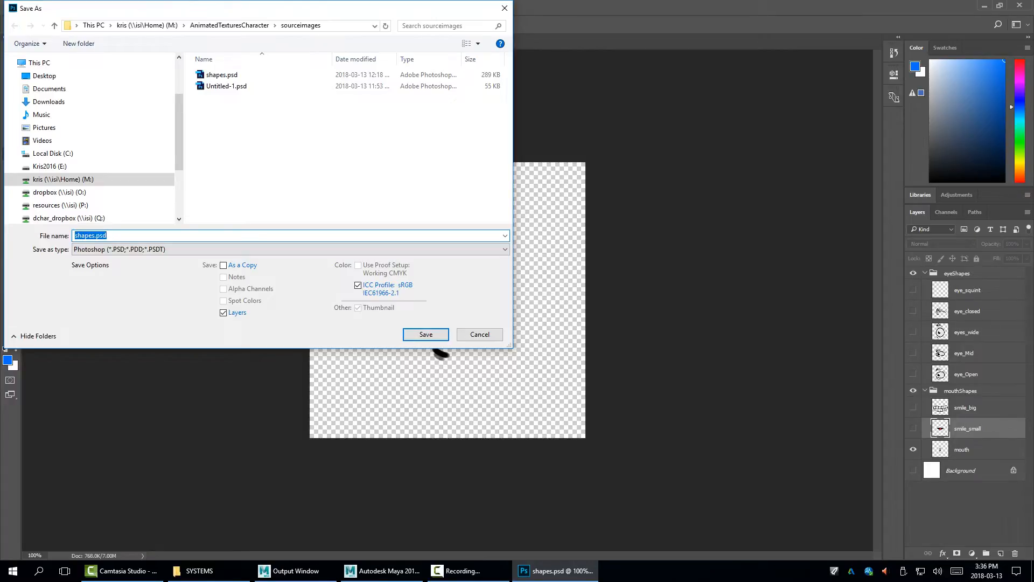
type("mouth.1")
left_click(291, 249)
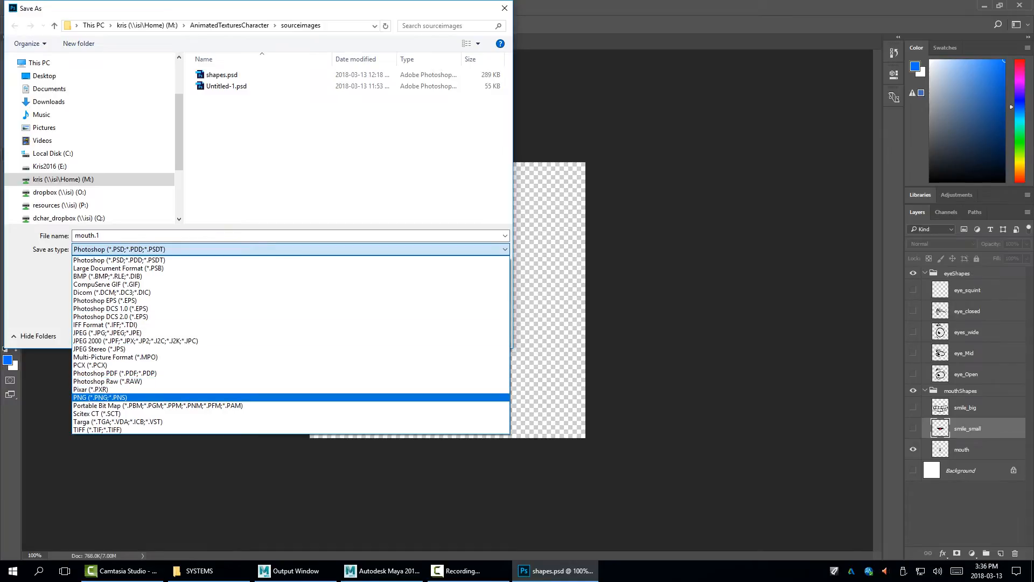
left_click(99, 397)
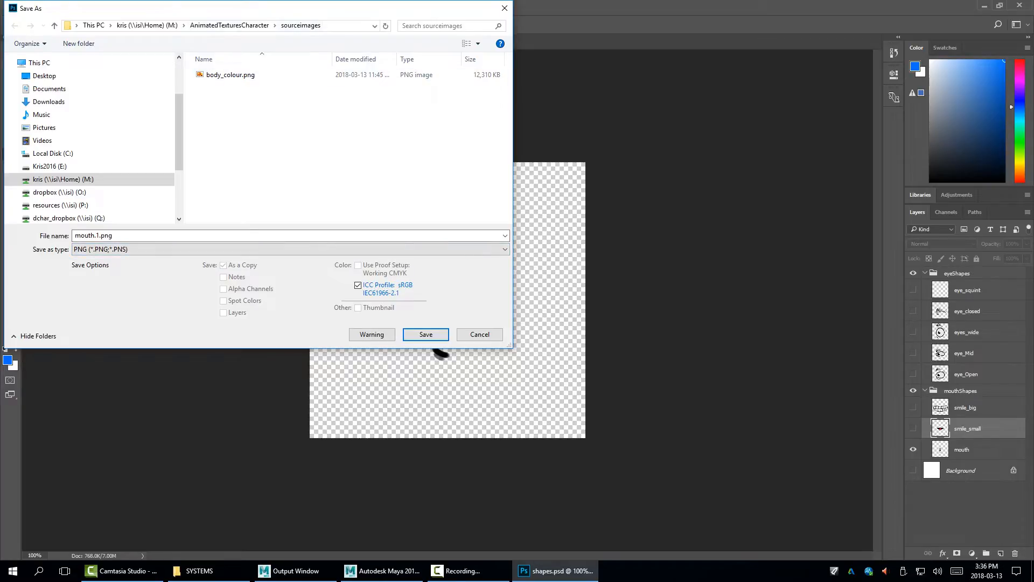
left_click(124, 235)
key("ctrl+c")
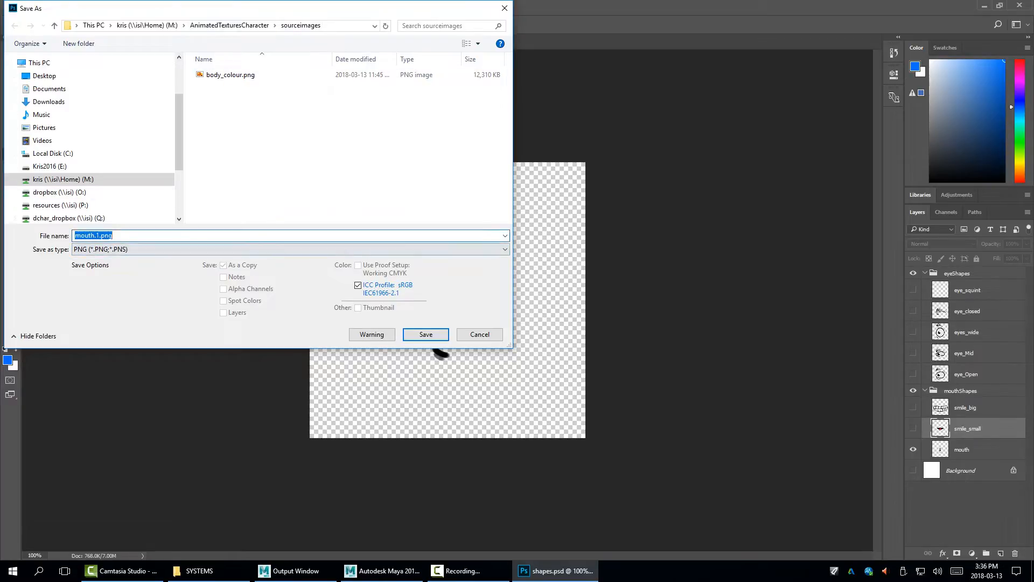
left_click(425, 334)
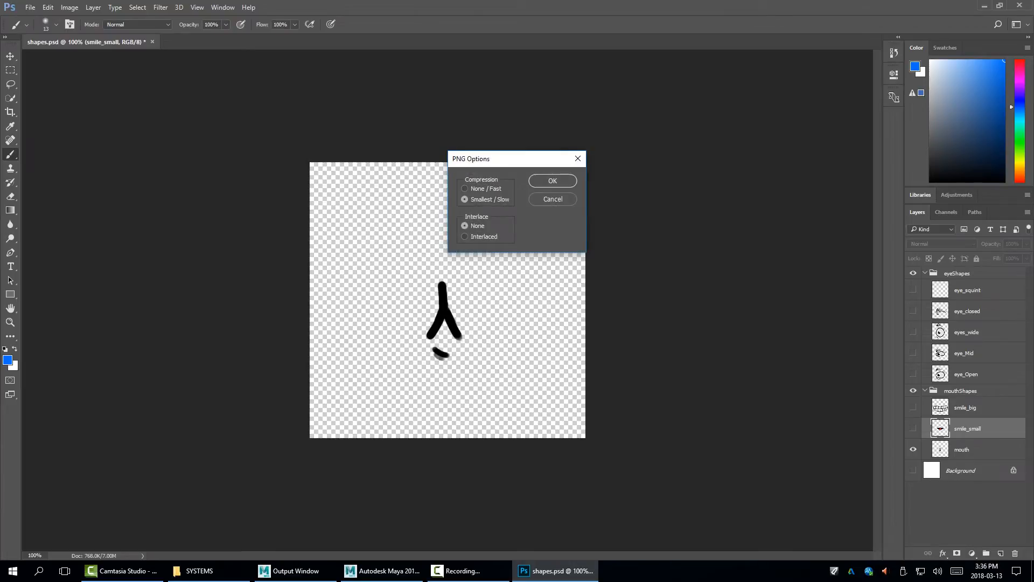
key("Return")
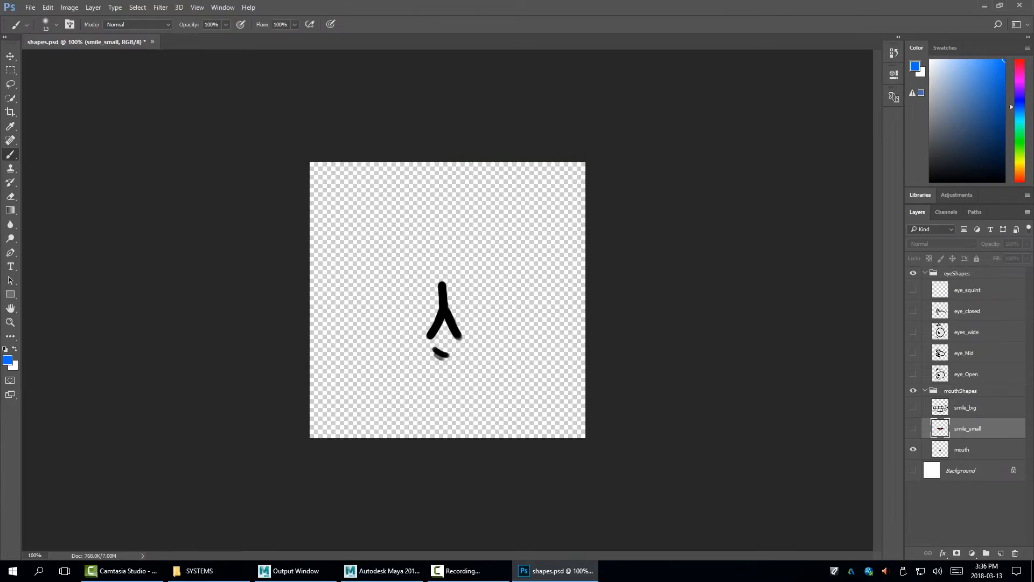
Show the smile_small layer instead of mouth and save it as mouth.2.png in PNG format with the default PNG options
left_click(913, 428)
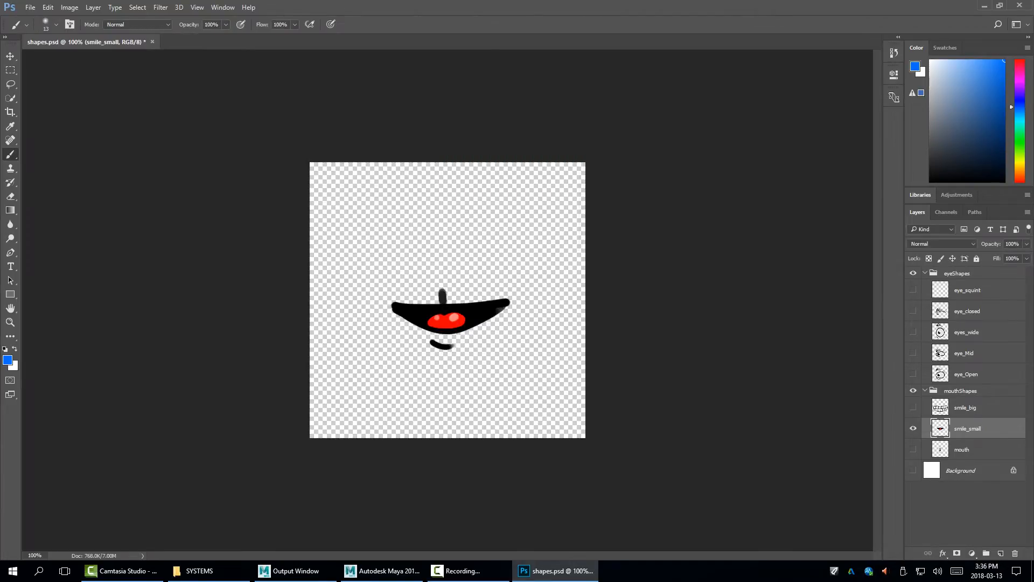
left_click(31, 7)
left_click(48, 126)
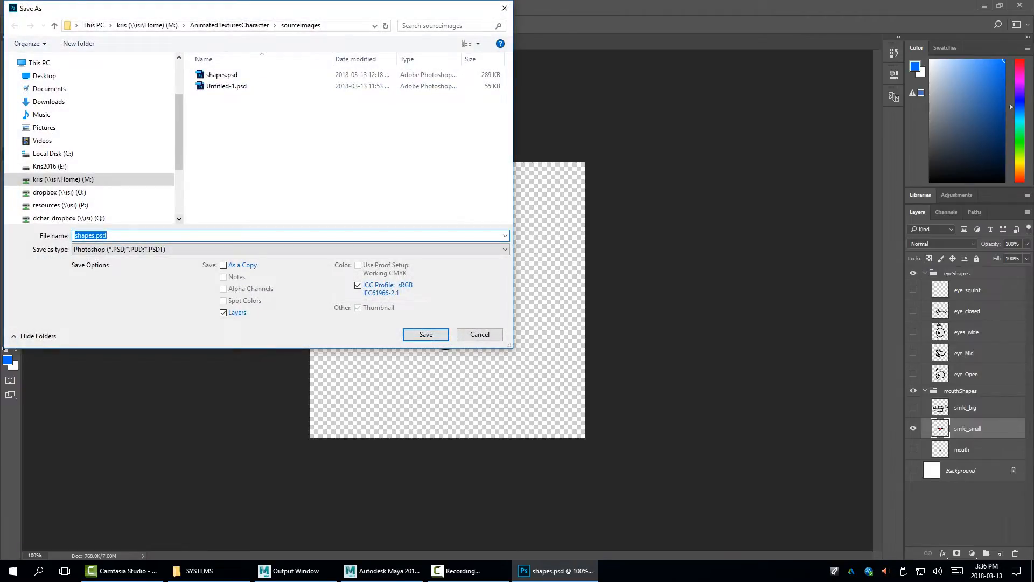
left_click(182, 249)
left_click(102, 397)
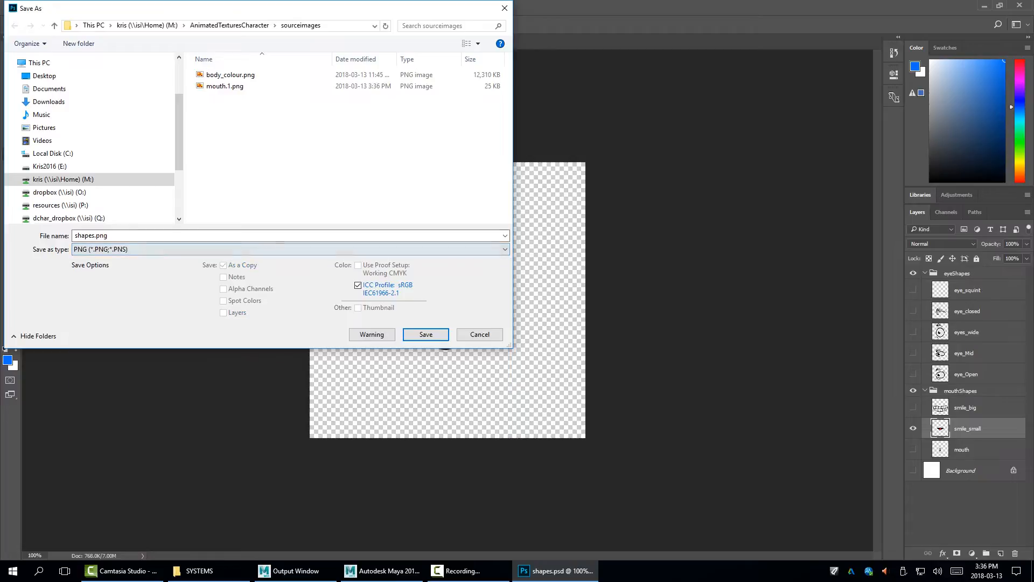
left_click(113, 236)
key("ctrl+v")
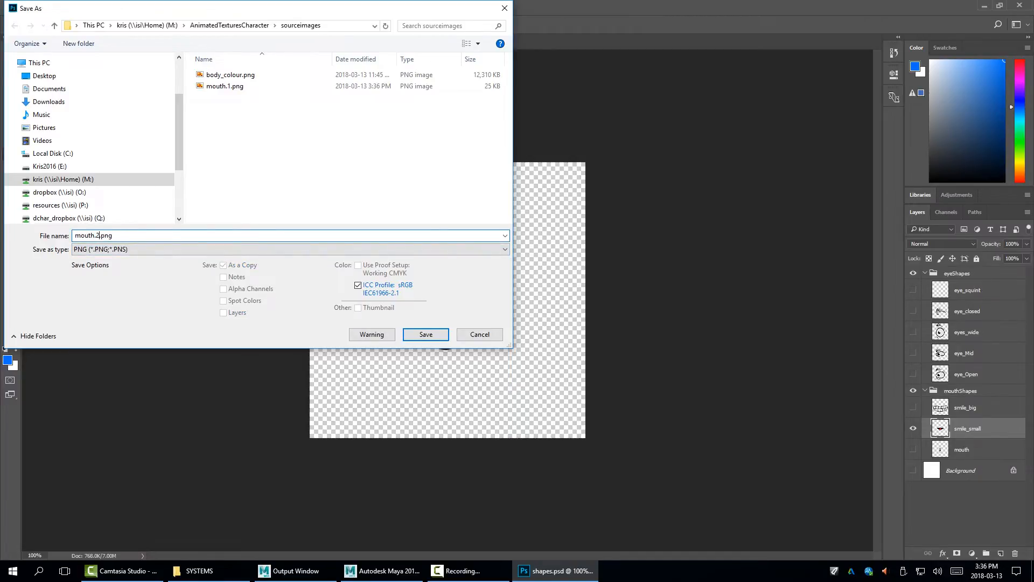
key("Delete")
key("Return")
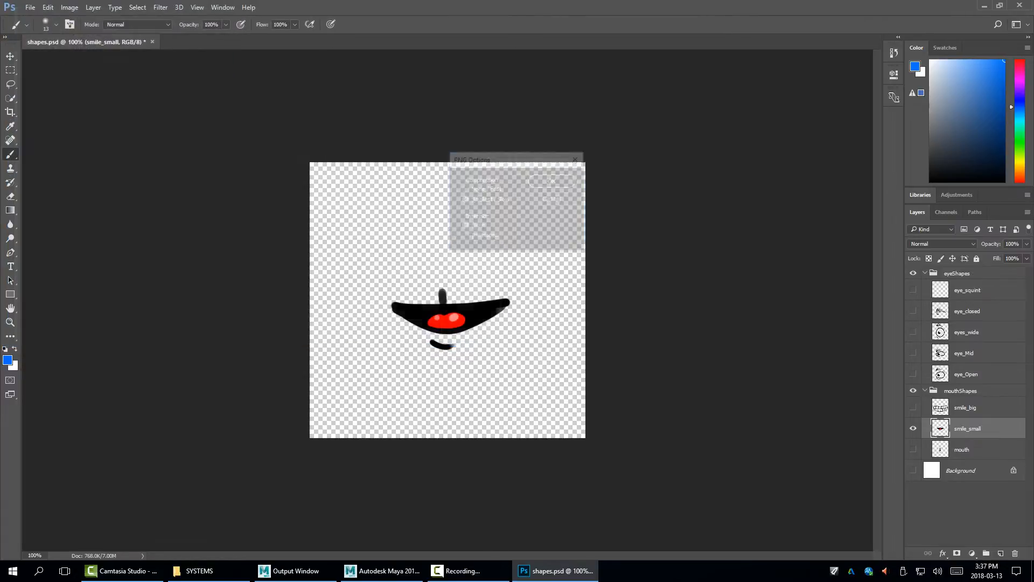
key("Return")
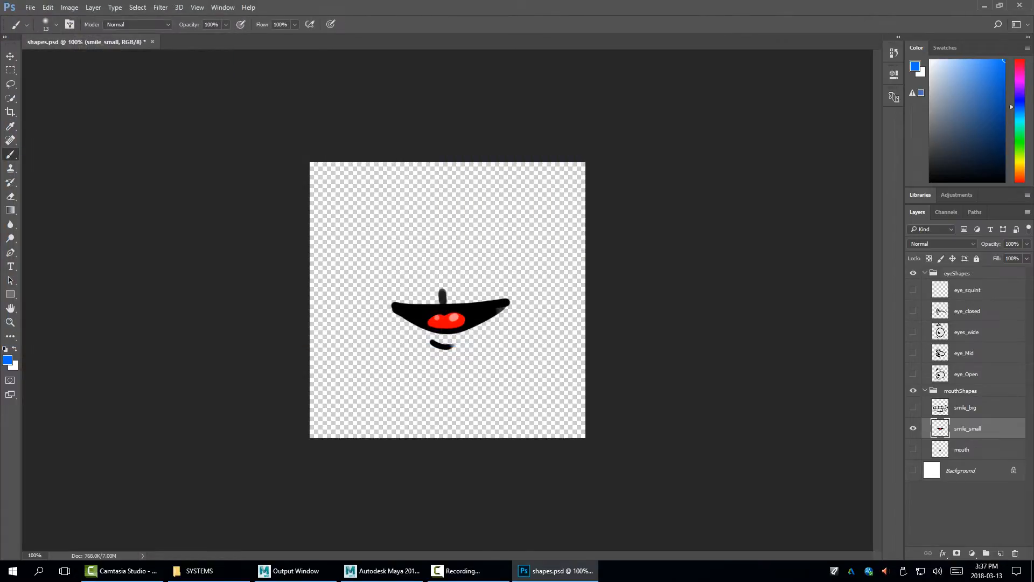
Hide smile_small, then show and select the smile_big layer
left_click(913, 428)
left_click(913, 408)
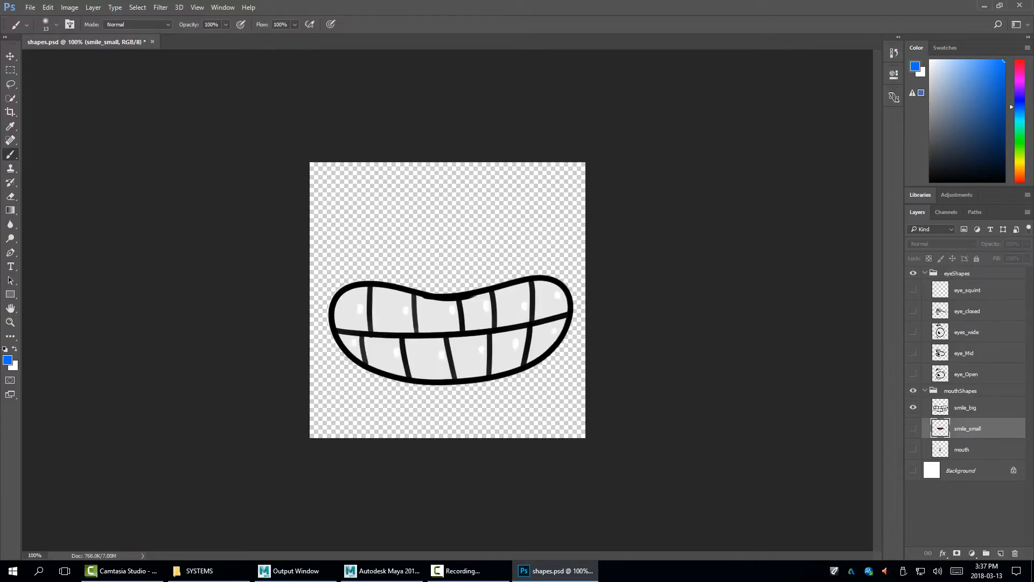
left_click(29, 8)
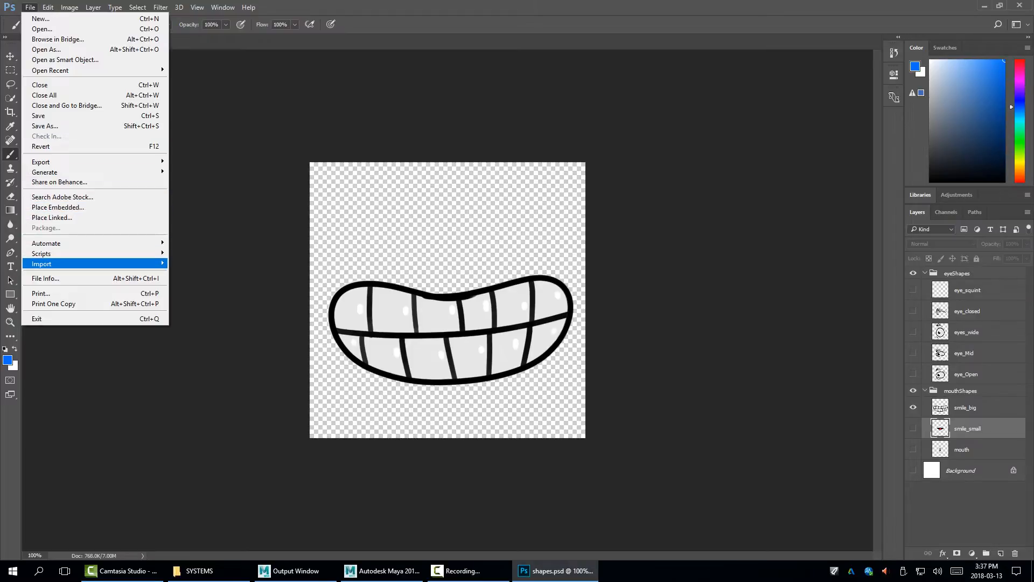
mouse_move(80, 263)
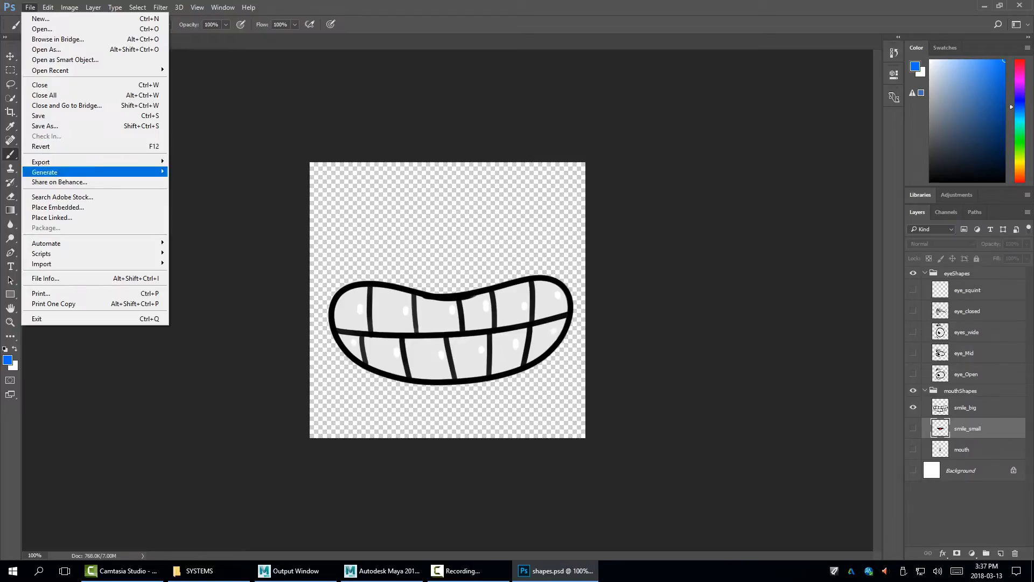
left_click(65, 146)
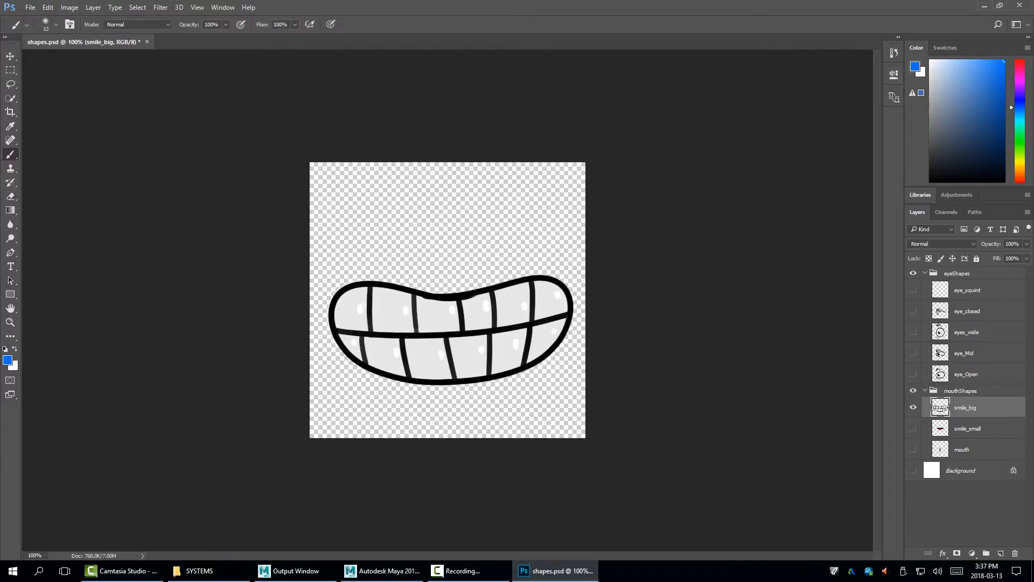
Save the visible big smile as mouth.3 in PNG format in the sourceimages folder with the default PNG options
left_click(30, 8)
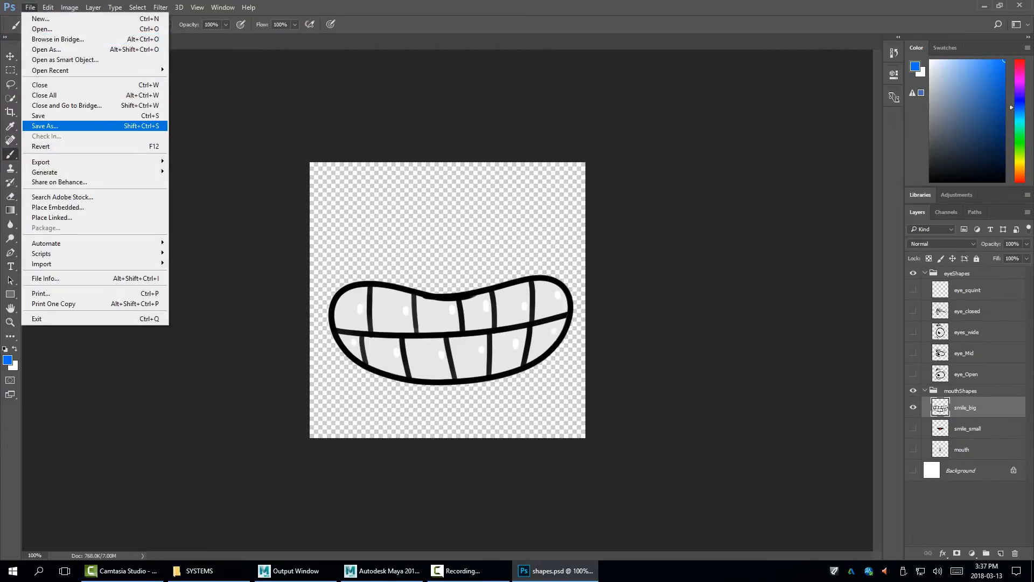
left_click(54, 126)
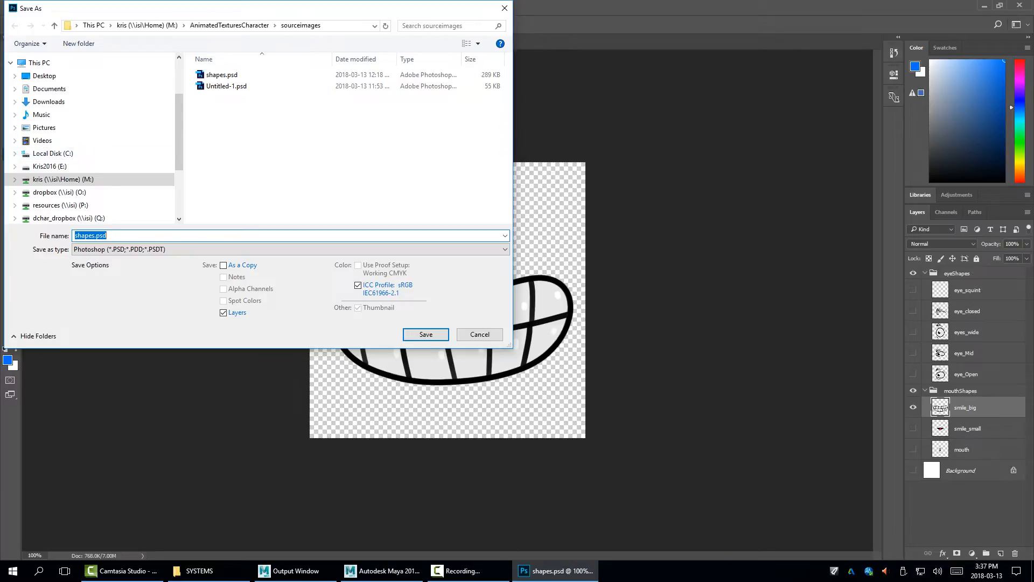
left_click(156, 250)
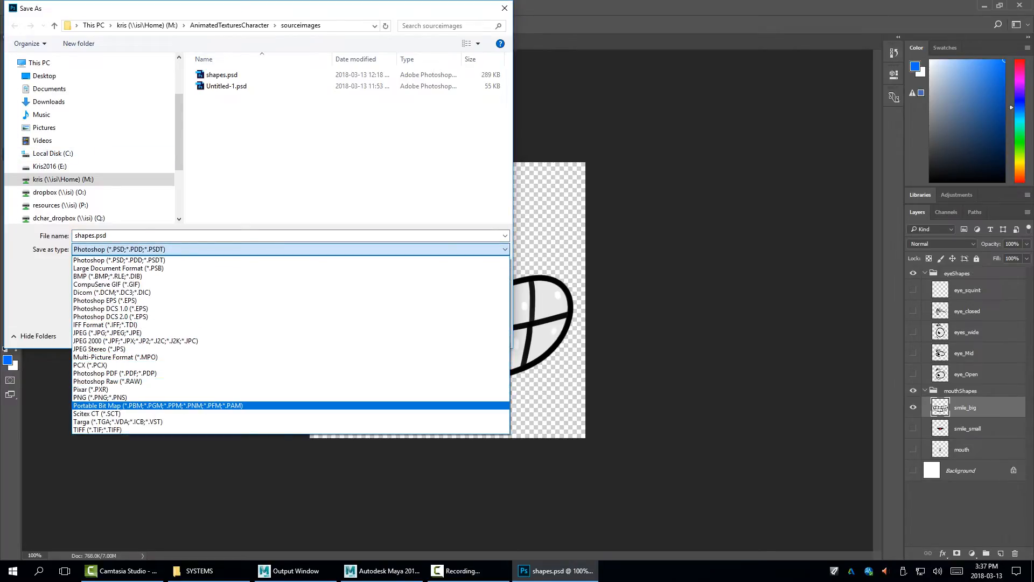
left_click(101, 397)
left_click(225, 97)
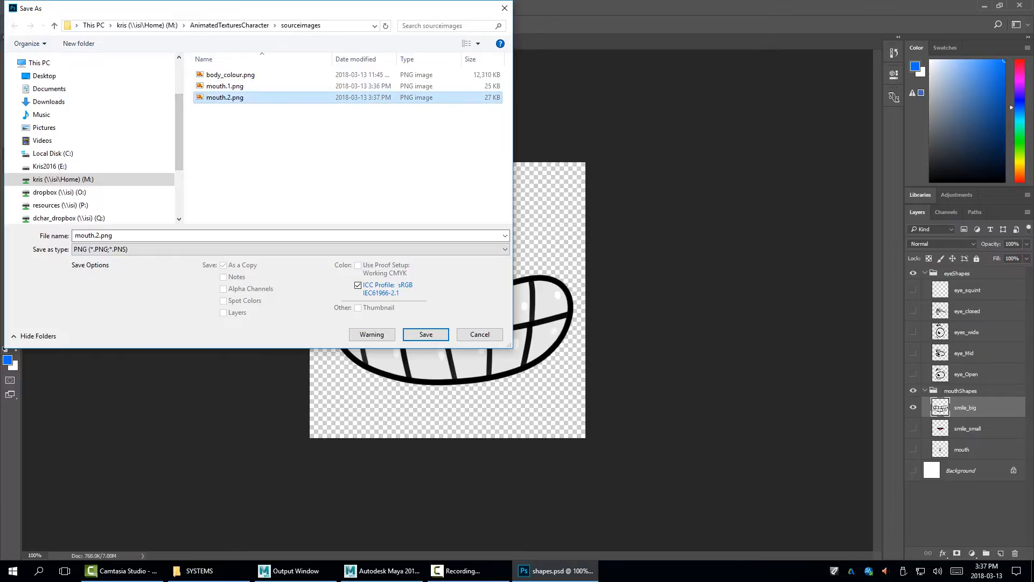
left_click(97, 236)
left_click(97, 236)
key("shift+End")
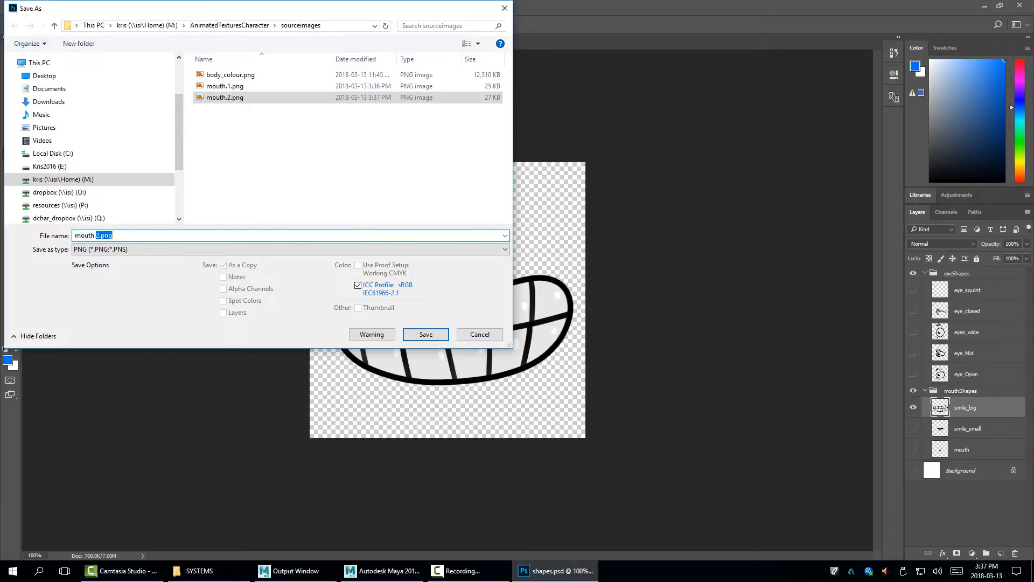
type("4")
key("BackSpace")
type("3")
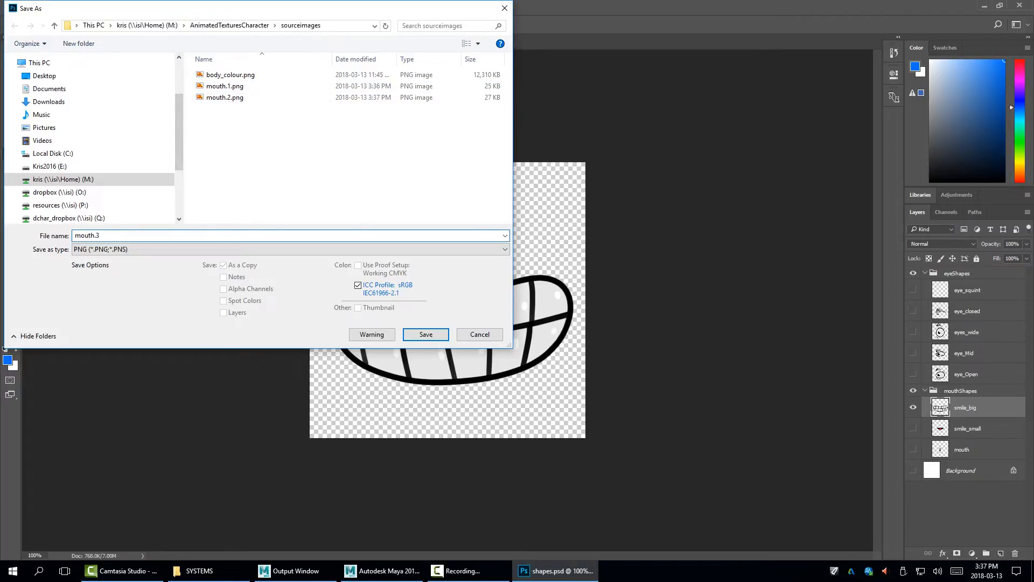
key("Return")
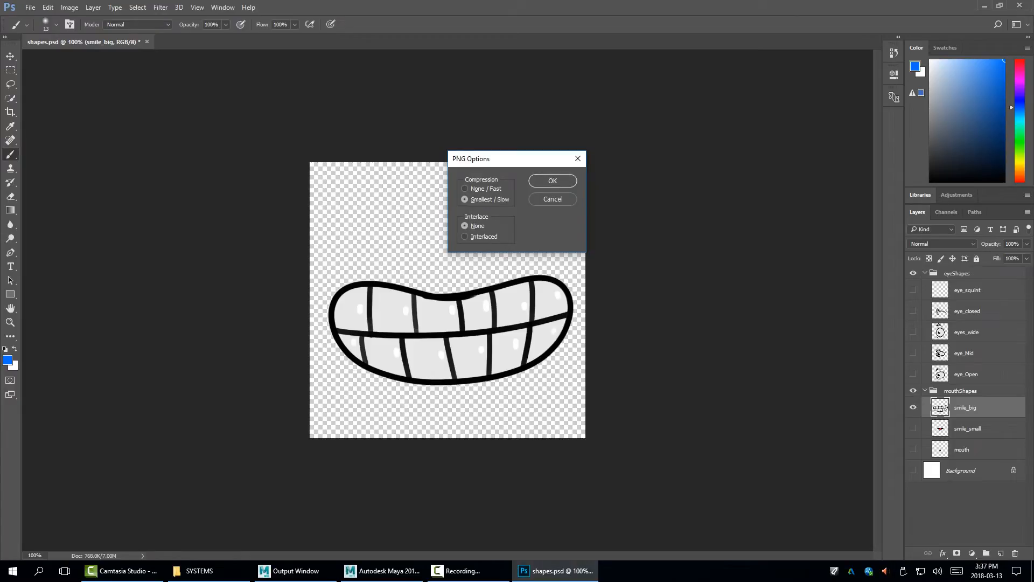
key("Return")
Hide the smile_big layer and make eyes_wide the only visible shape layer
left_click(913, 408)
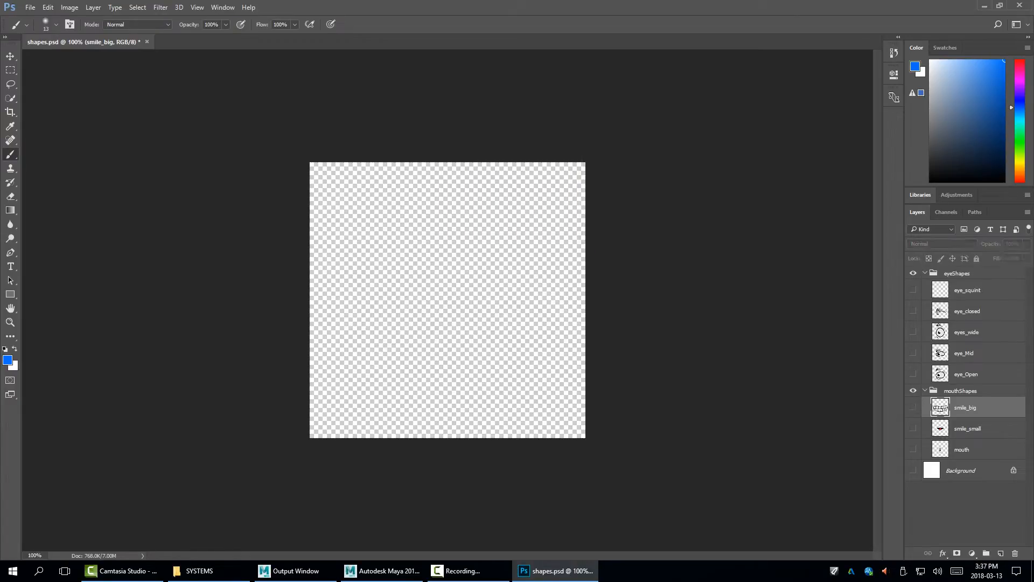
left_click(913, 374)
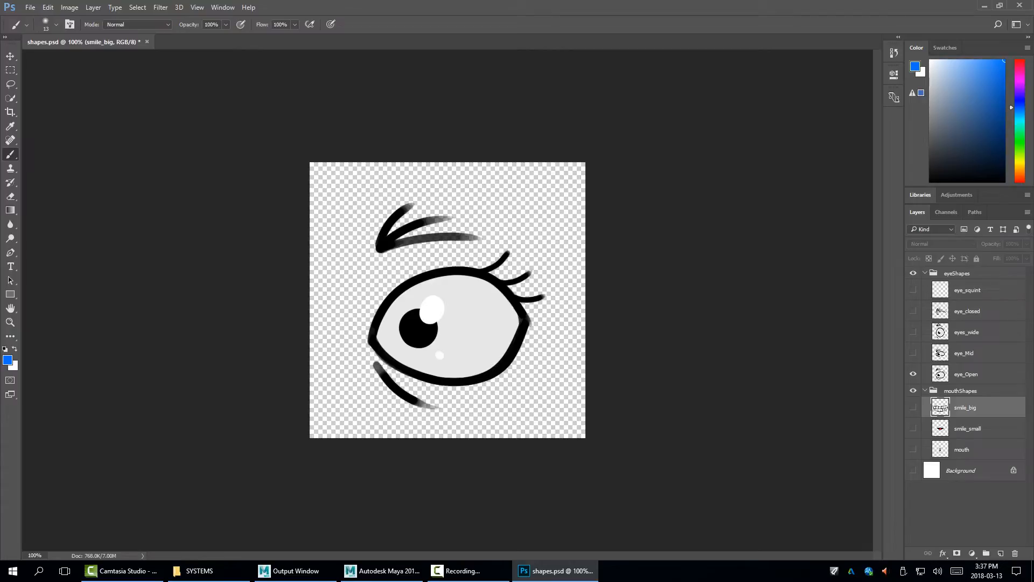
left_click(913, 374)
left_click(913, 332)
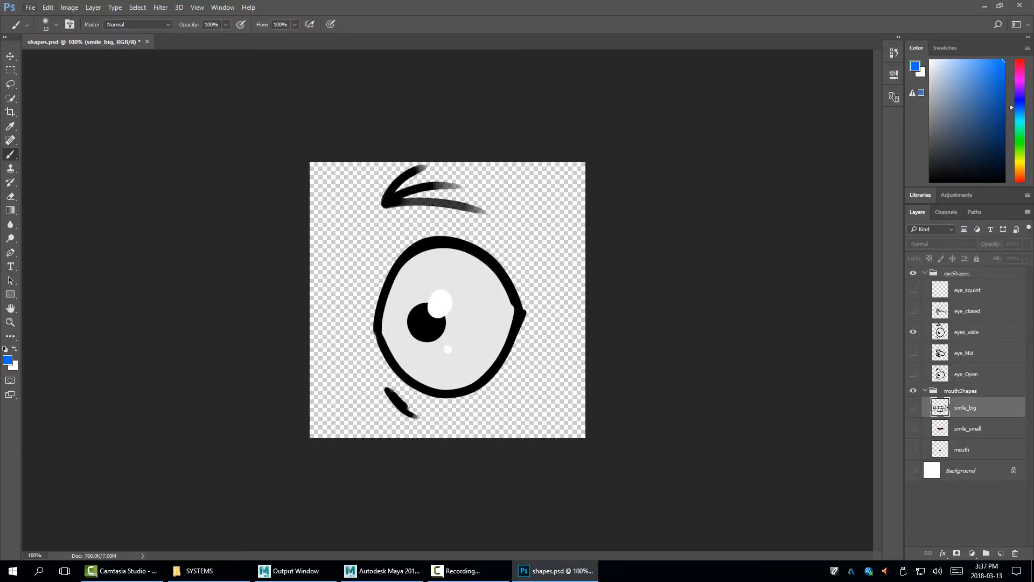
left_click(30, 7)
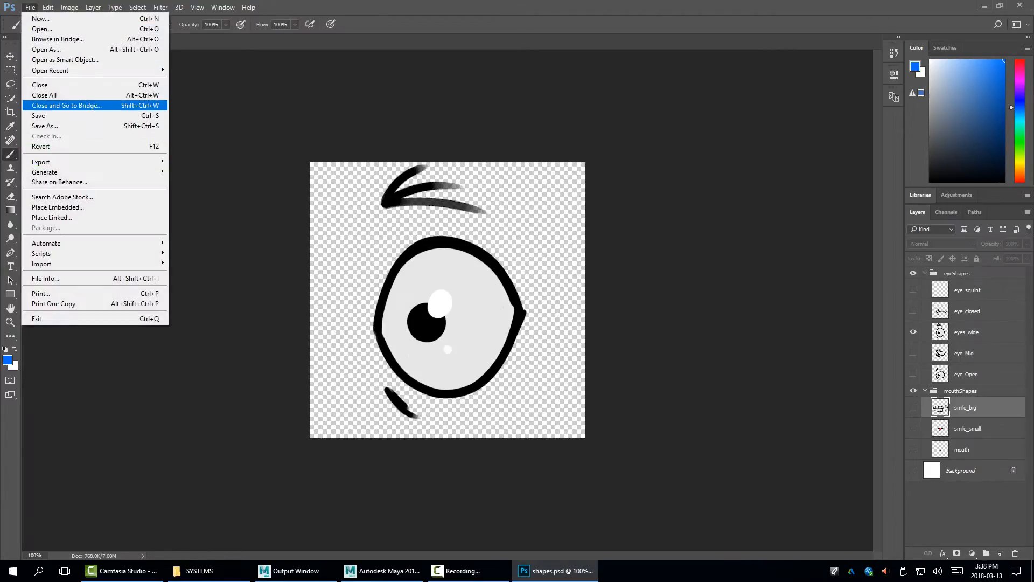
mouse_move(97, 162)
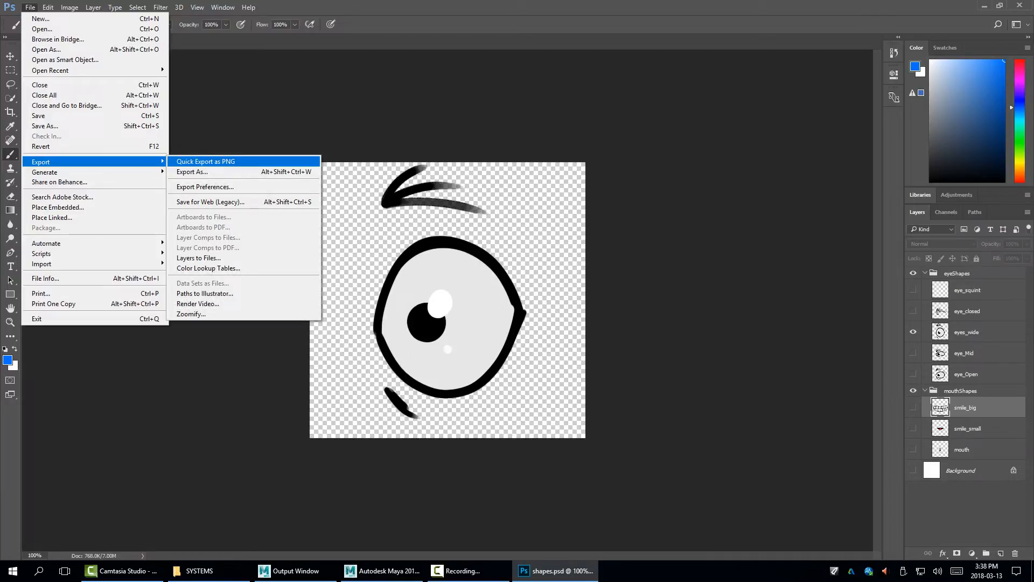
key("Return")
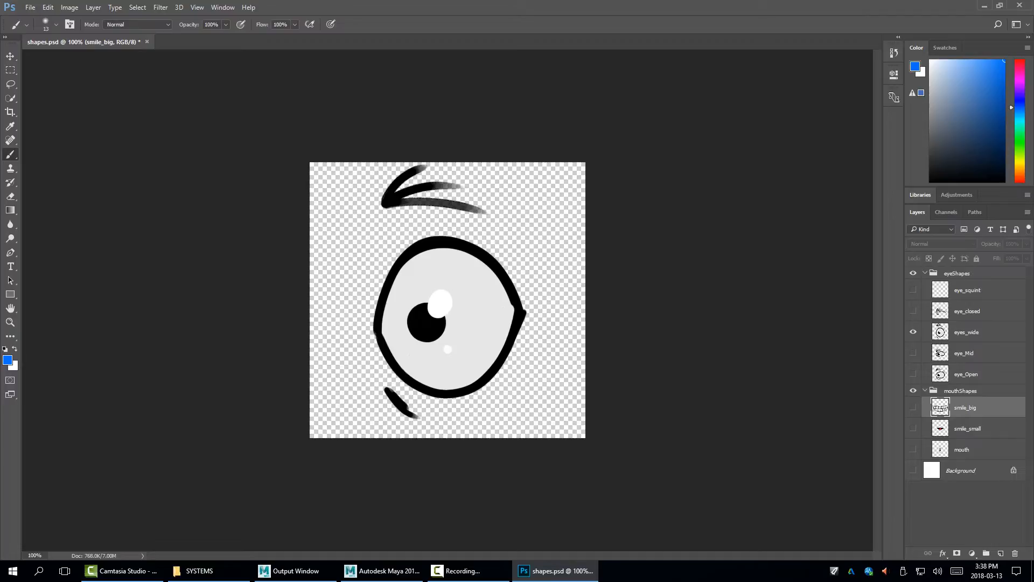
left_click(30, 7)
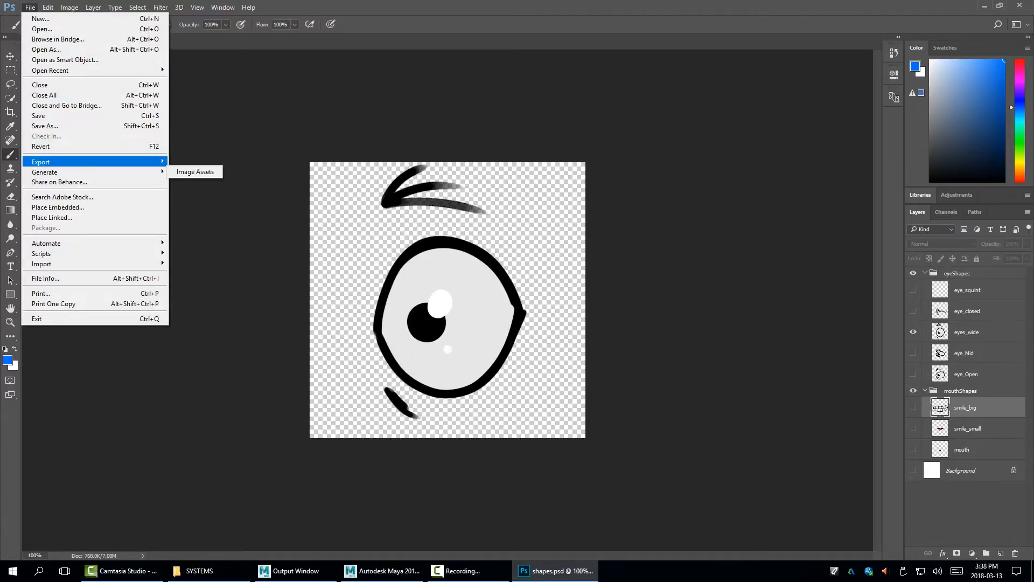
mouse_move(64, 162)
key("Right")
key("Down")
key("Return")
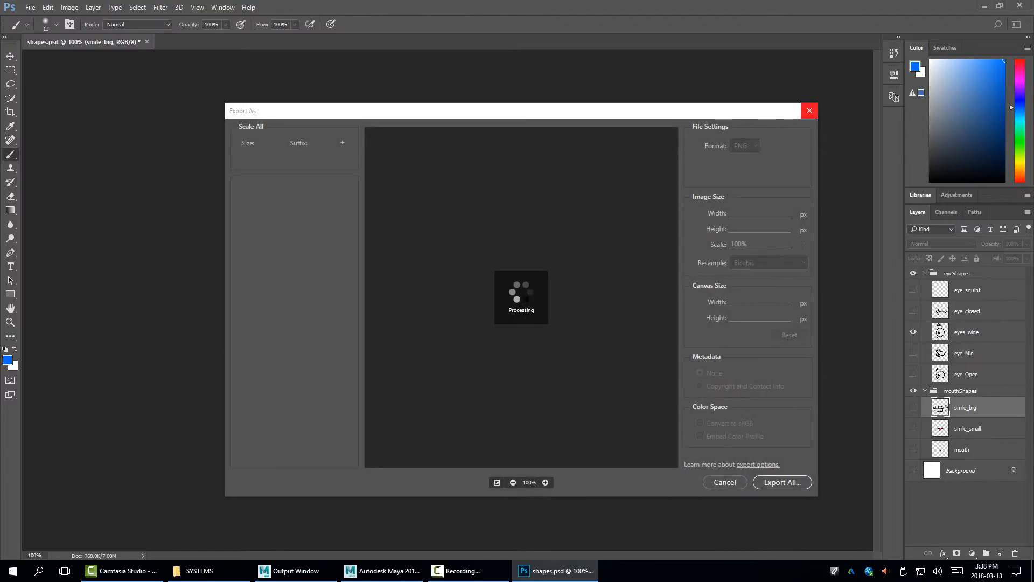
left_click(705, 392)
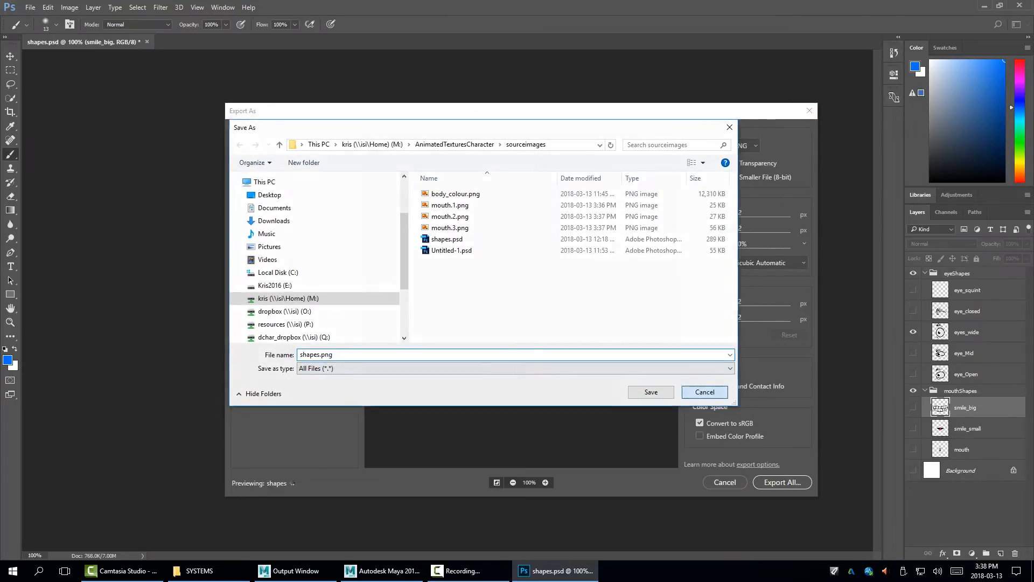
left_click(725, 482)
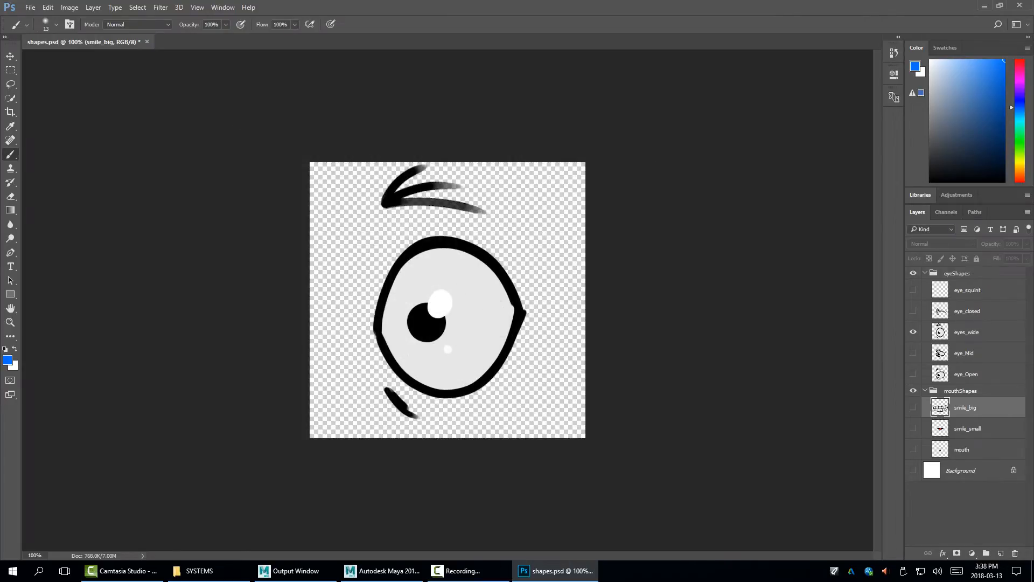
Save the visible wide eye as eye.1 in PNG format in the sourceimages folder with the default PNG options
left_click(30, 8)
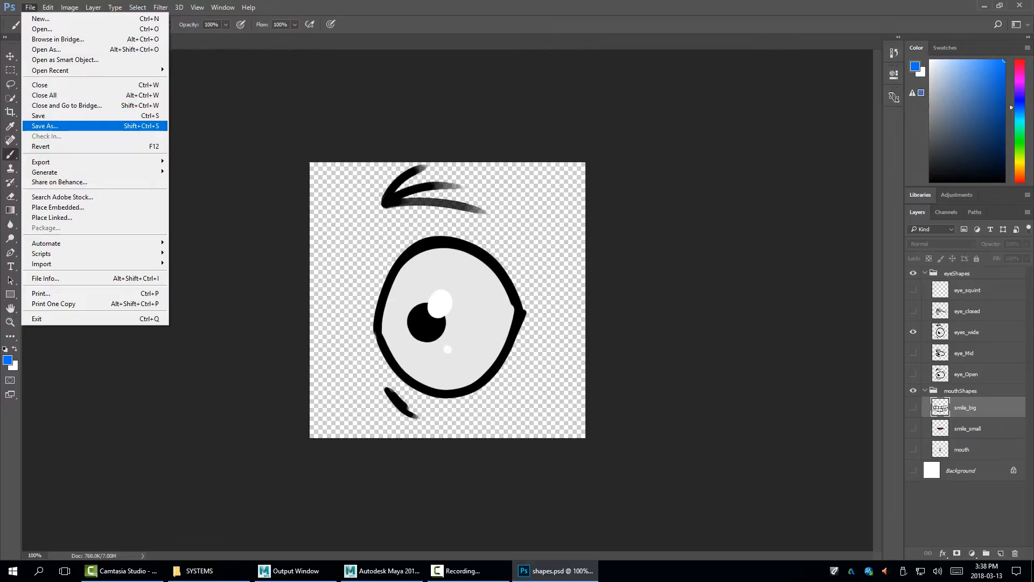
left_click(59, 126)
left_click(161, 250)
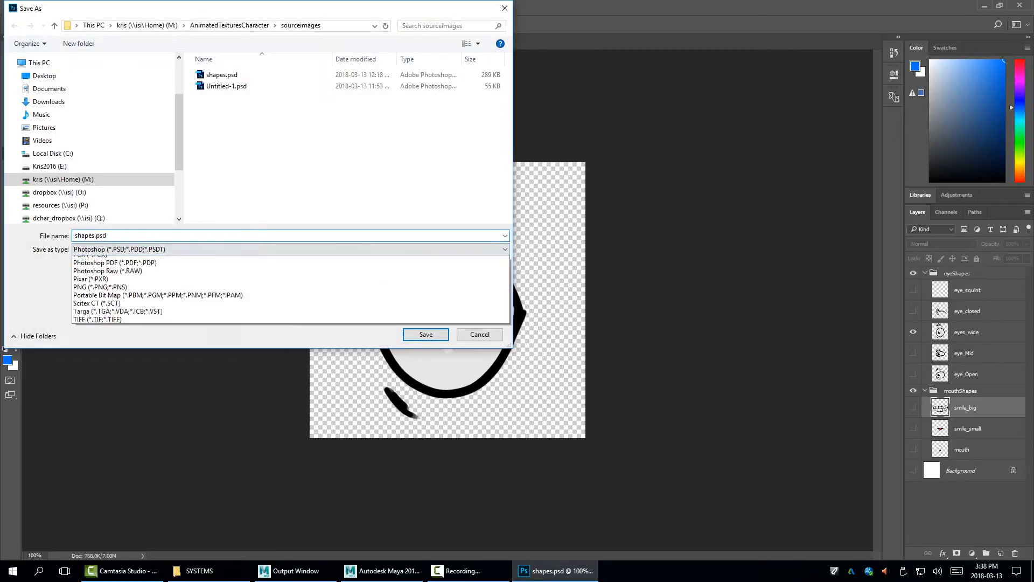
key("Down")
key("Down")
key("Down")
key("Down")
key("Down")
key("Down")
key("Down")
key("Down")
key("Down")
key("Down")
key("Down")
key("Down")
key("Down")
key("Up")
key("Up")
key("Up")
key("Up")
key("Up")
key("Up")
key("Down")
key("Down")
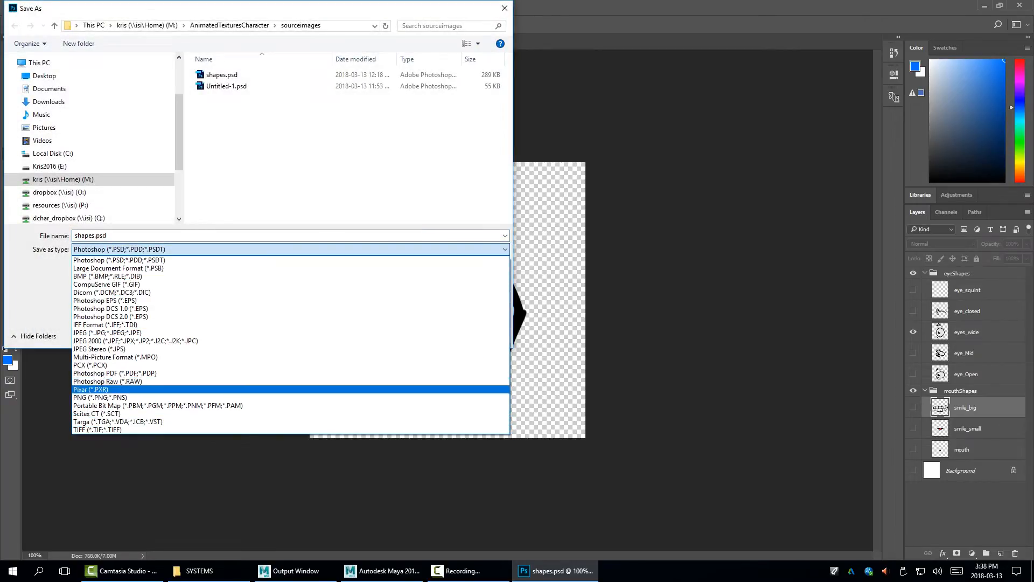
key("Return")
key("shift+Tab")
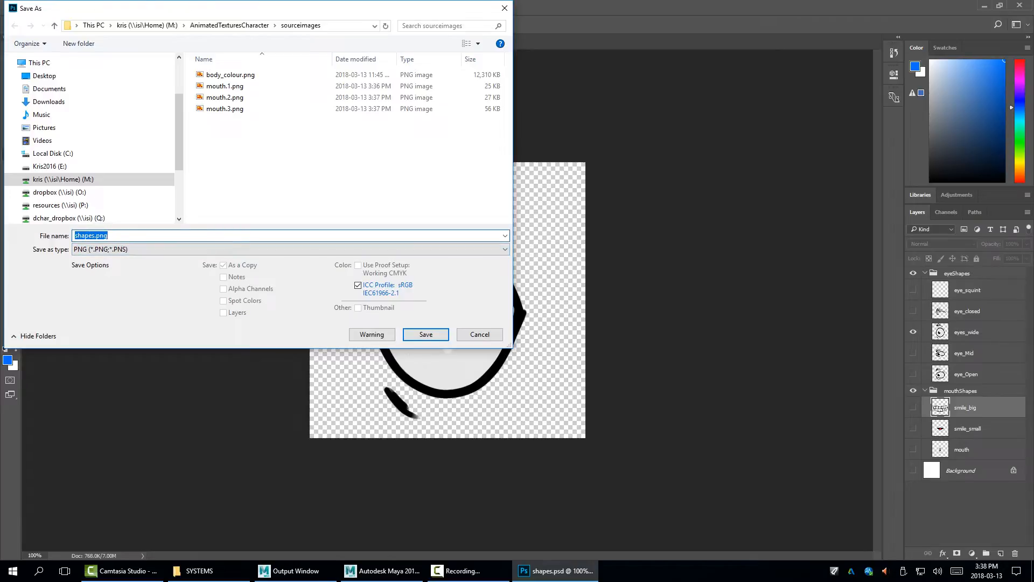
type("eye.1")
key("Return")
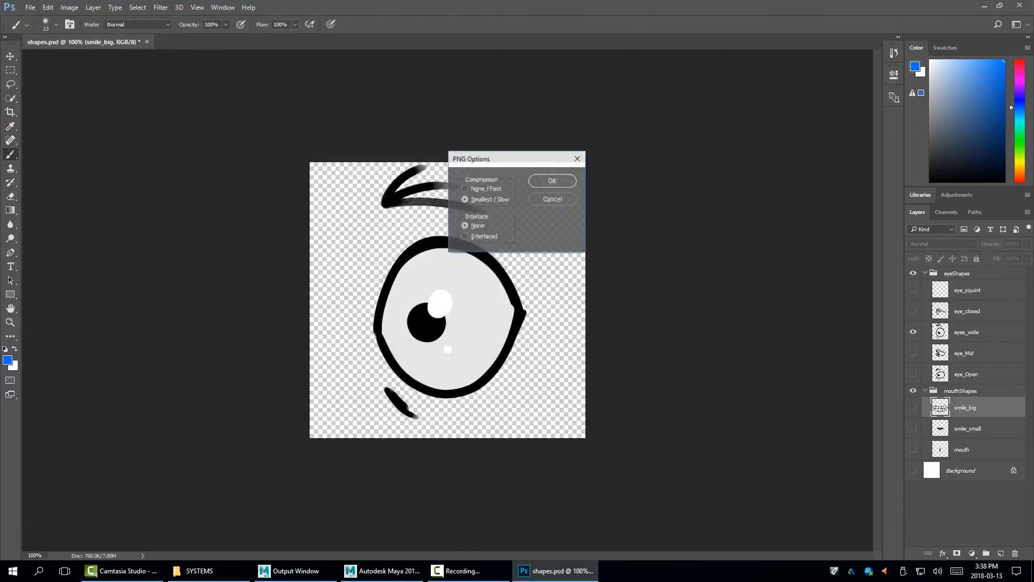
key("Return")
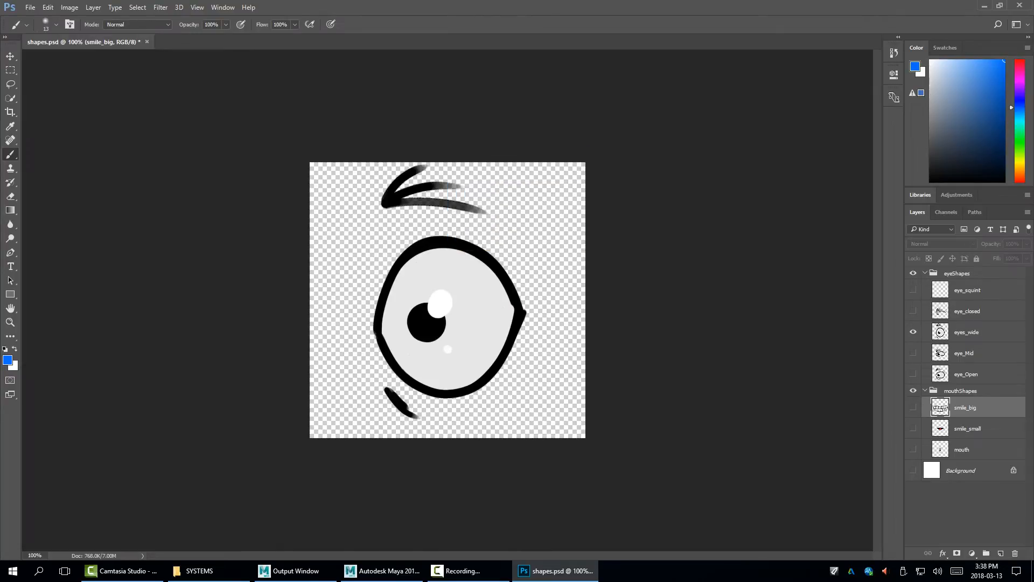
Show the eye_Open layer instead of eyes_wide and save it as eye.2 in PNG format with the default PNG options
left_click(913, 332)
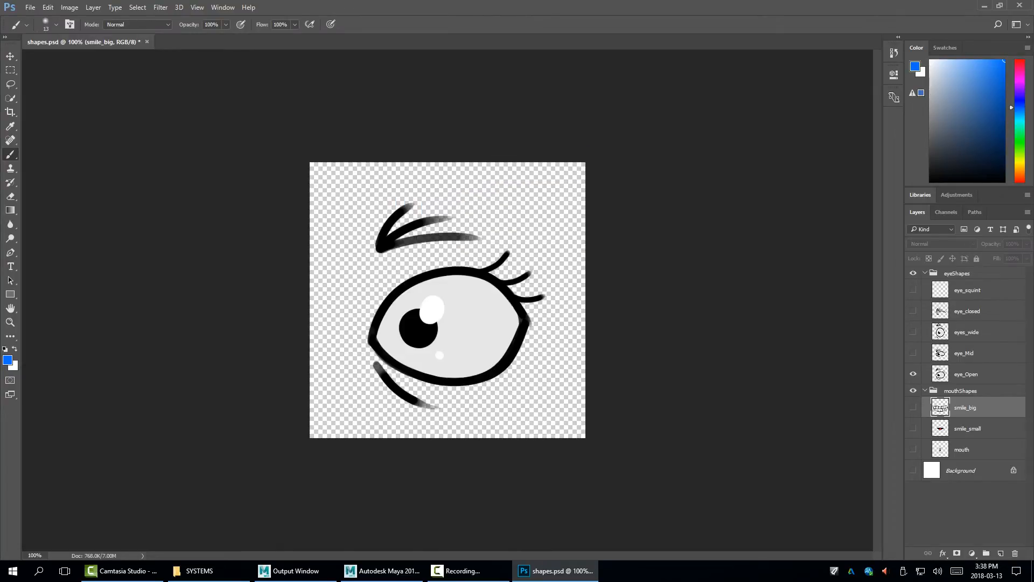
left_click(31, 8)
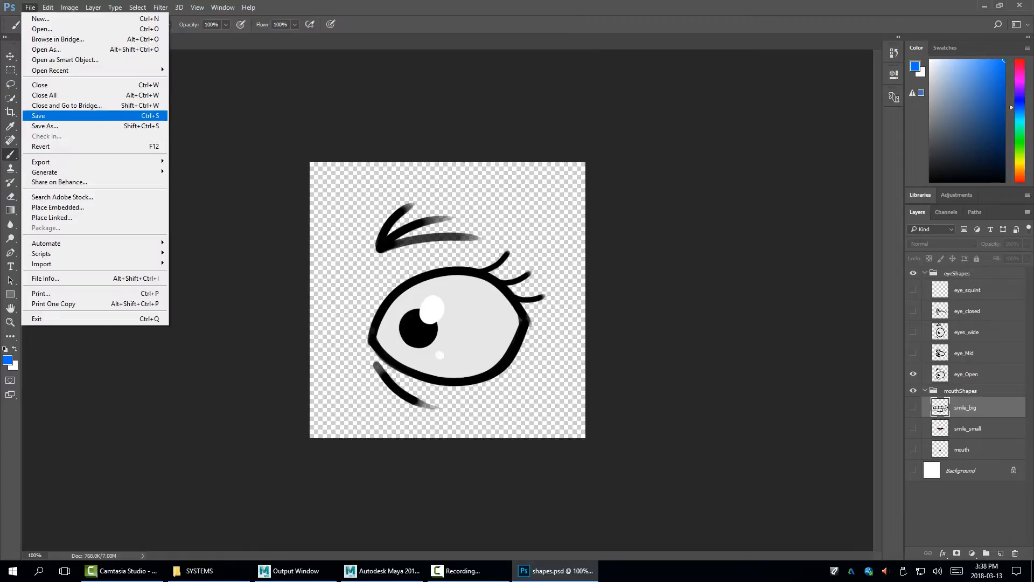
left_click(45, 127)
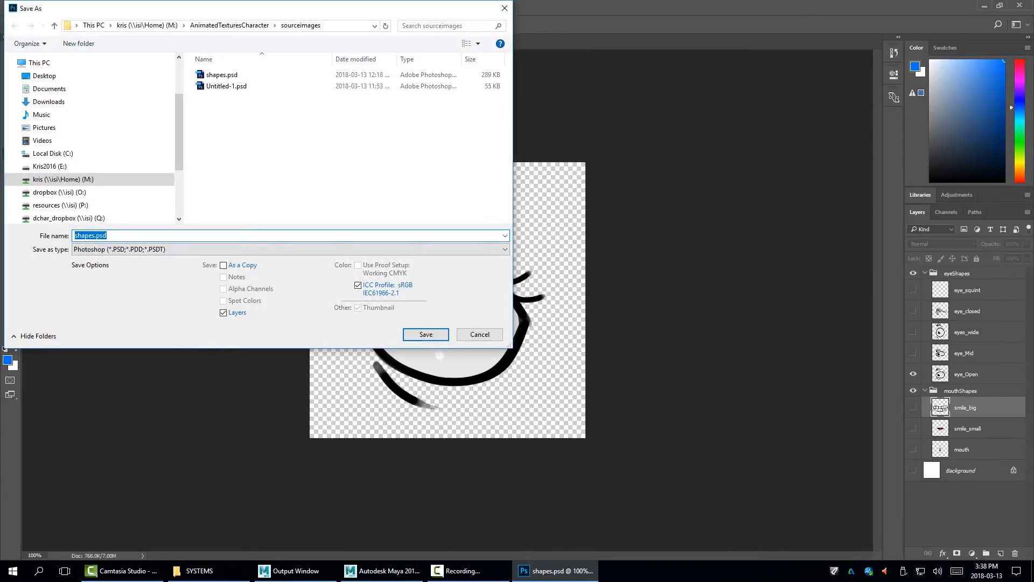
left_click(94, 235)
left_click(129, 249)
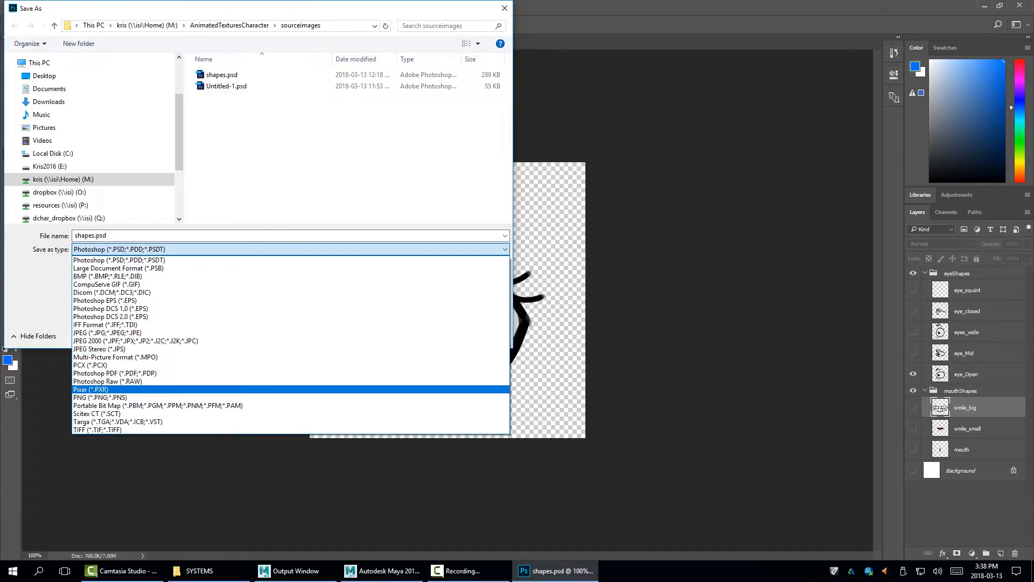
left_click(100, 397)
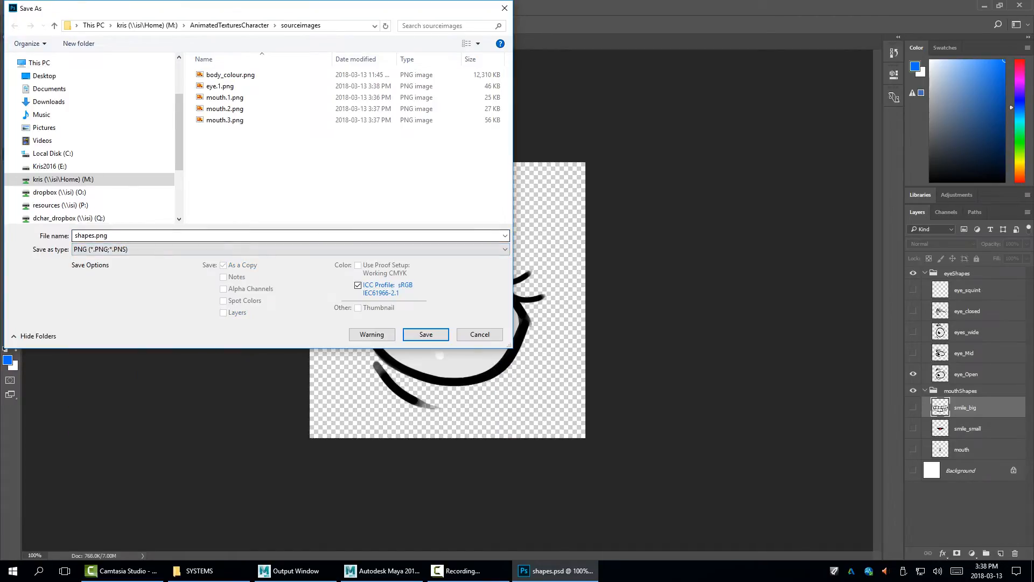
left_click(97, 236)
type("eye")
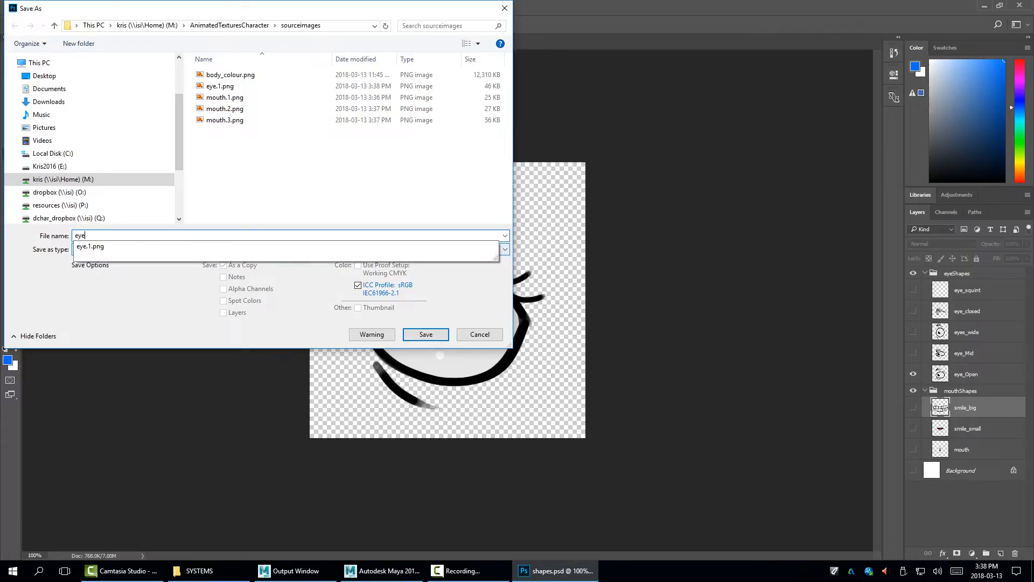
type(".2")
key("Return")
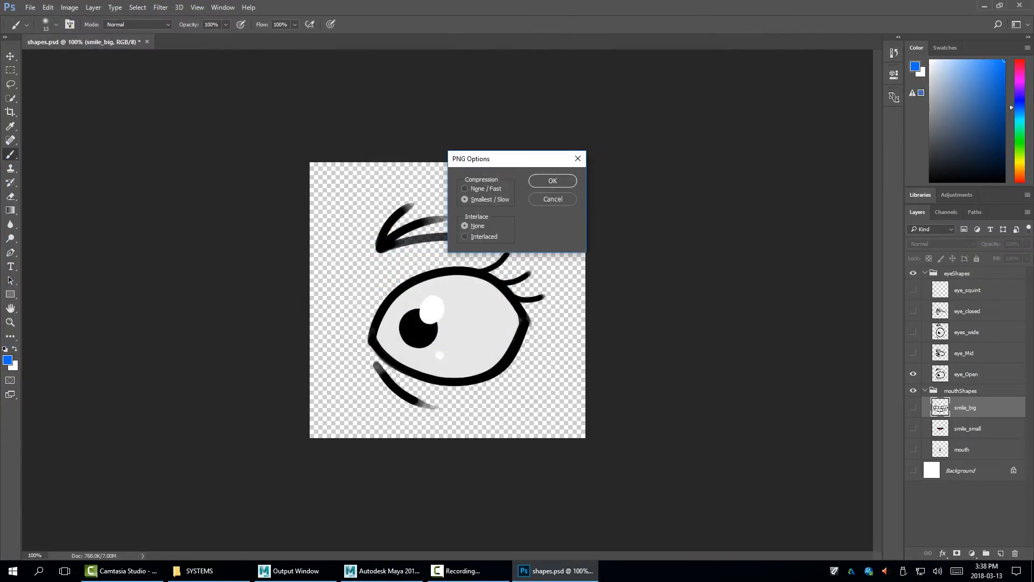
key("Return")
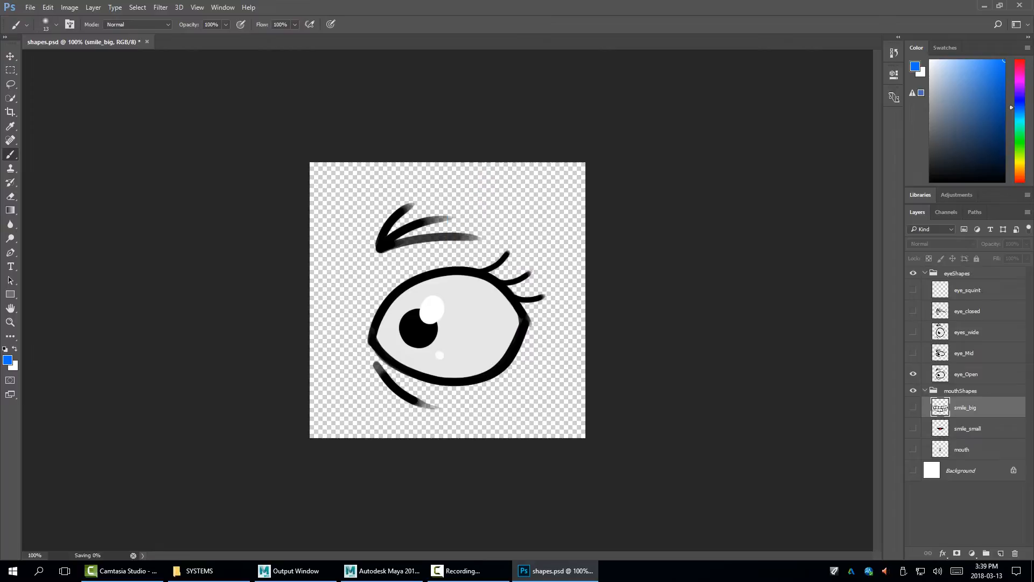
Hide the eye_Open layer and make eye_Mid the only visible shape layer
left_click(913, 332)
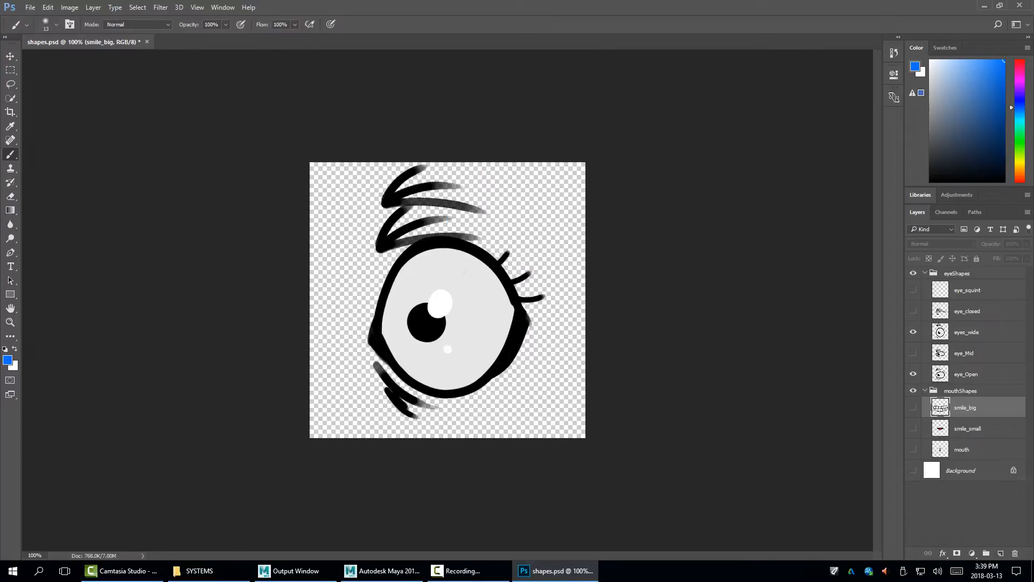
left_click(913, 332)
left_click(913, 374)
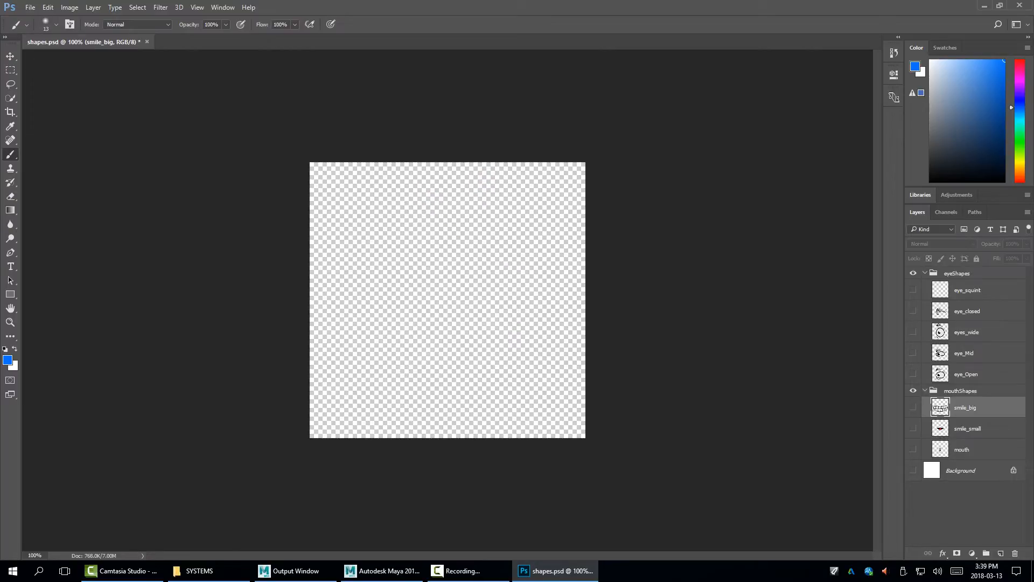
left_click(913, 353)
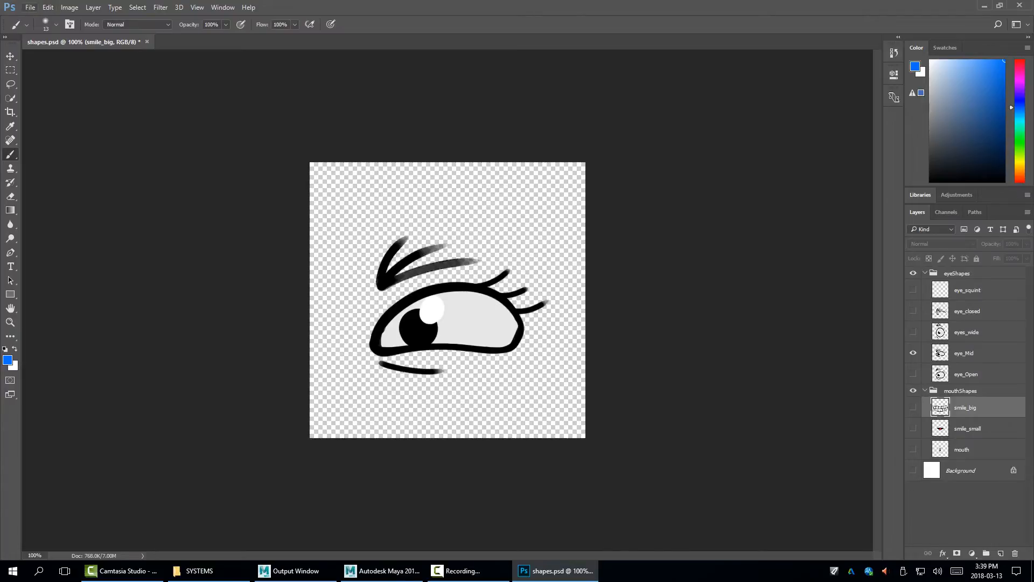
Save the visible half-open eye as eye.3 in PNG format in the sourceimages folder with the default PNG options
left_click(30, 7)
left_click(48, 125)
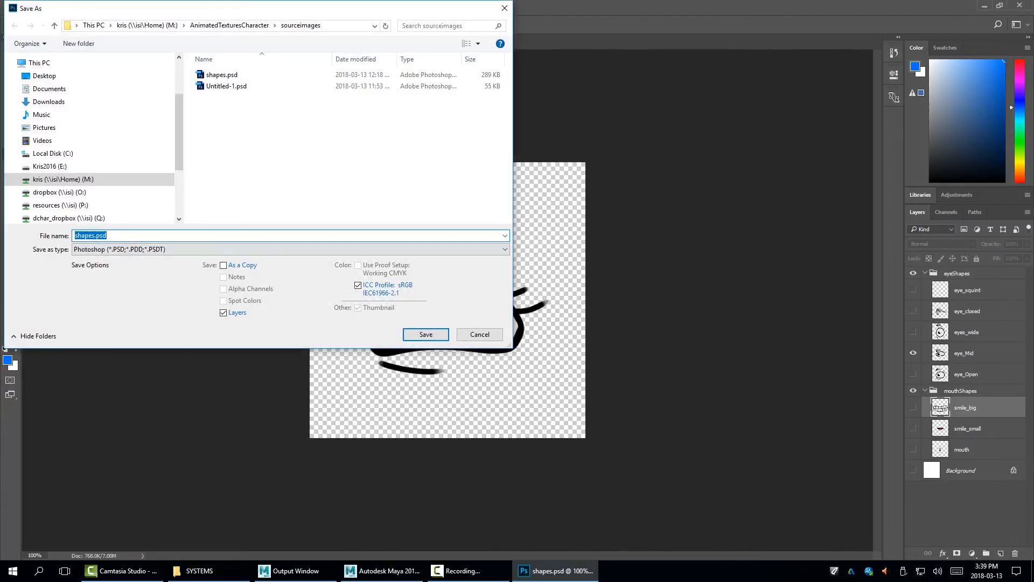
left_click(291, 249)
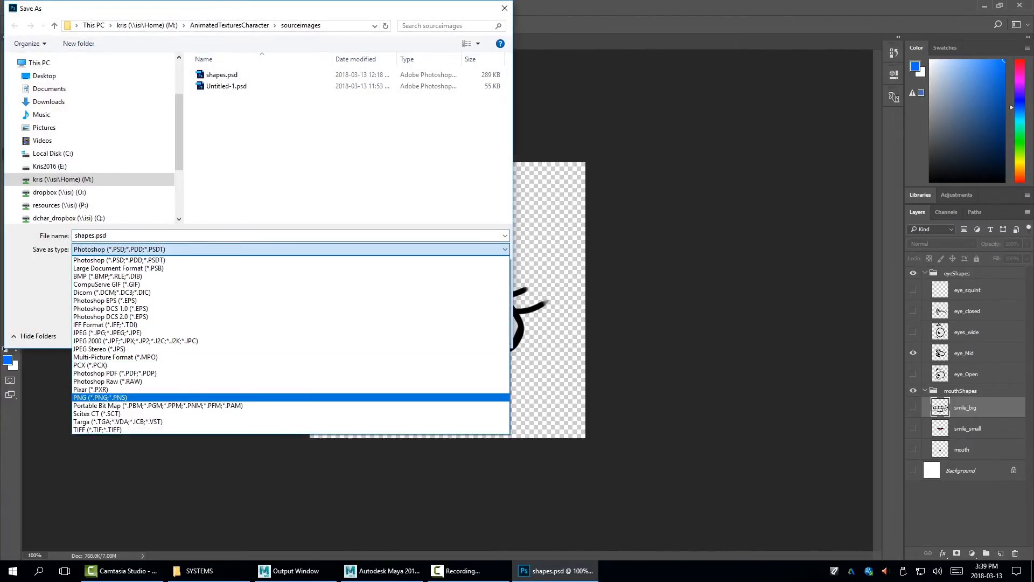
key("Return")
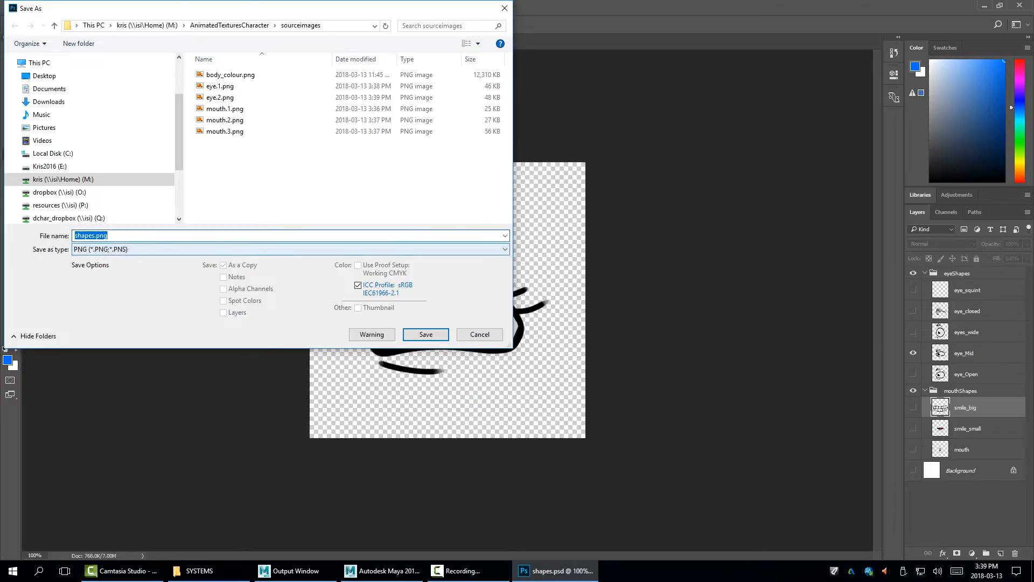
type("eye.")
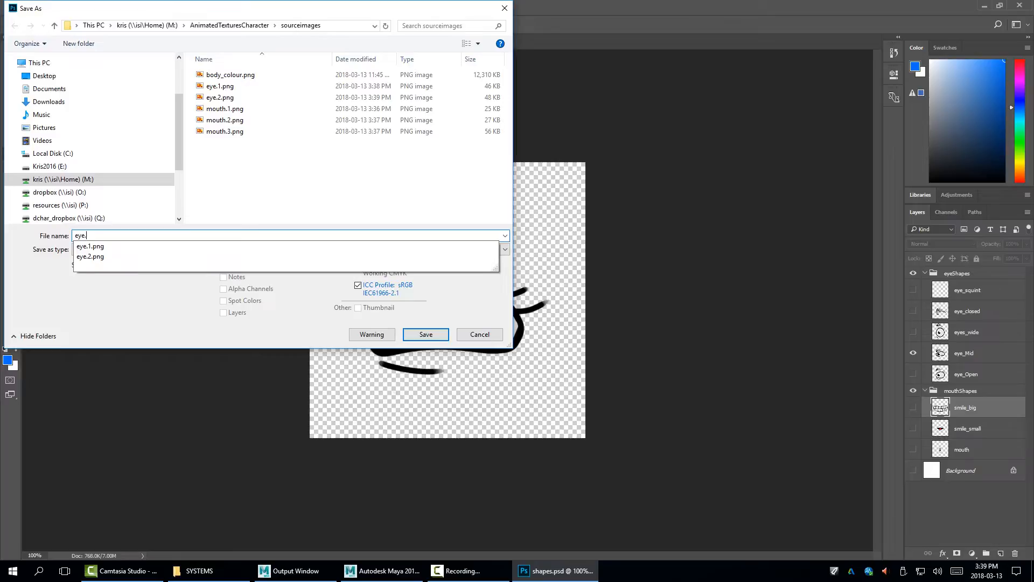
type("3")
key("Return")
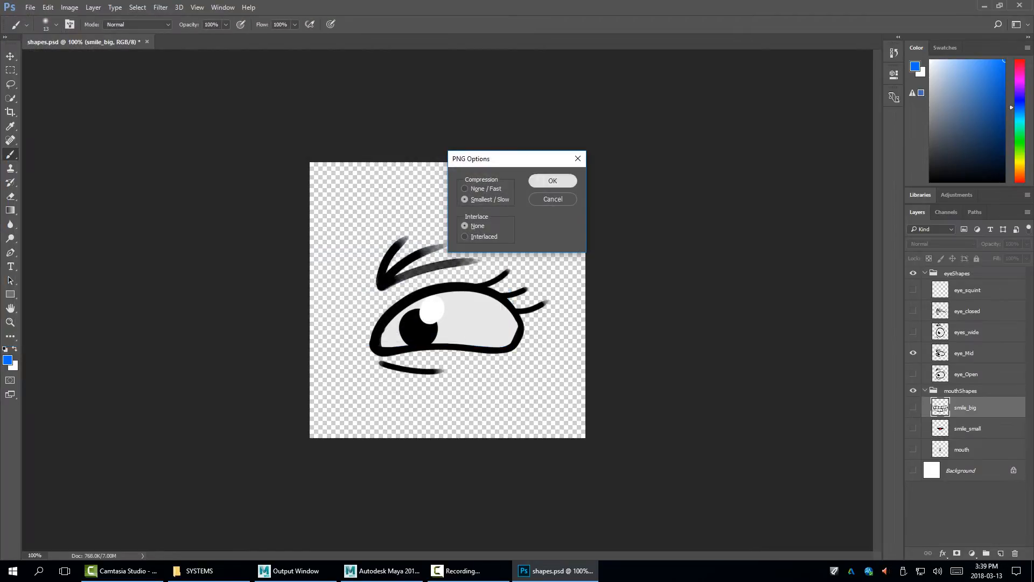
key("Return")
Show the eye_closed layer instead of eye_Mid and save it as eye.4 in PNG format in the sourceimages folder
left_click(913, 353)
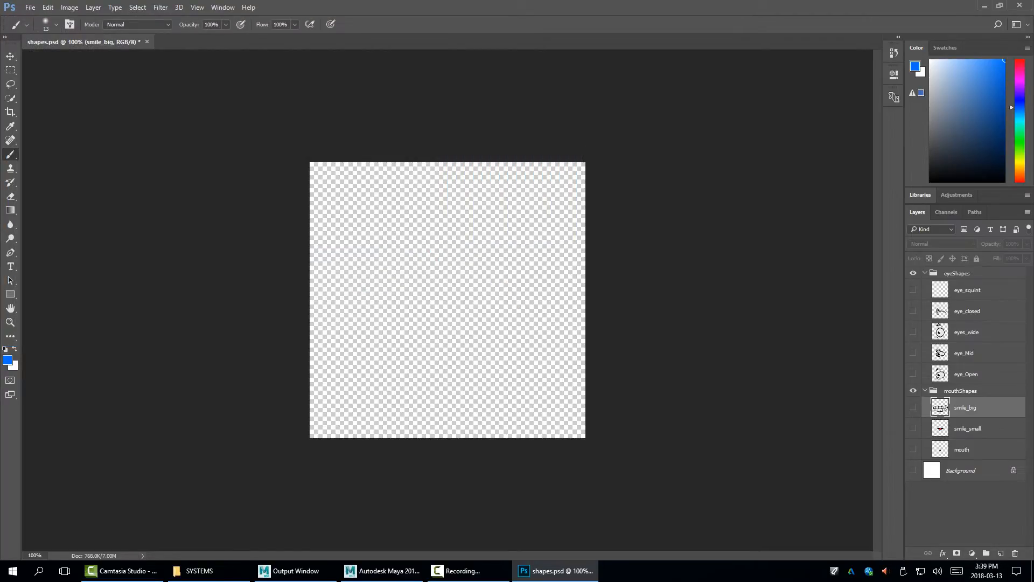
left_click(913, 311)
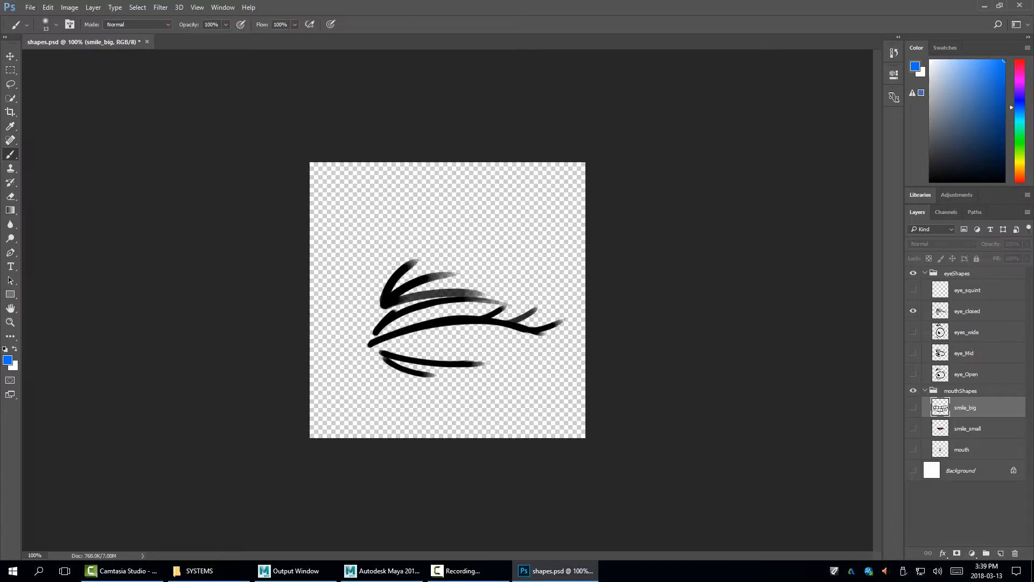
left_click(30, 7)
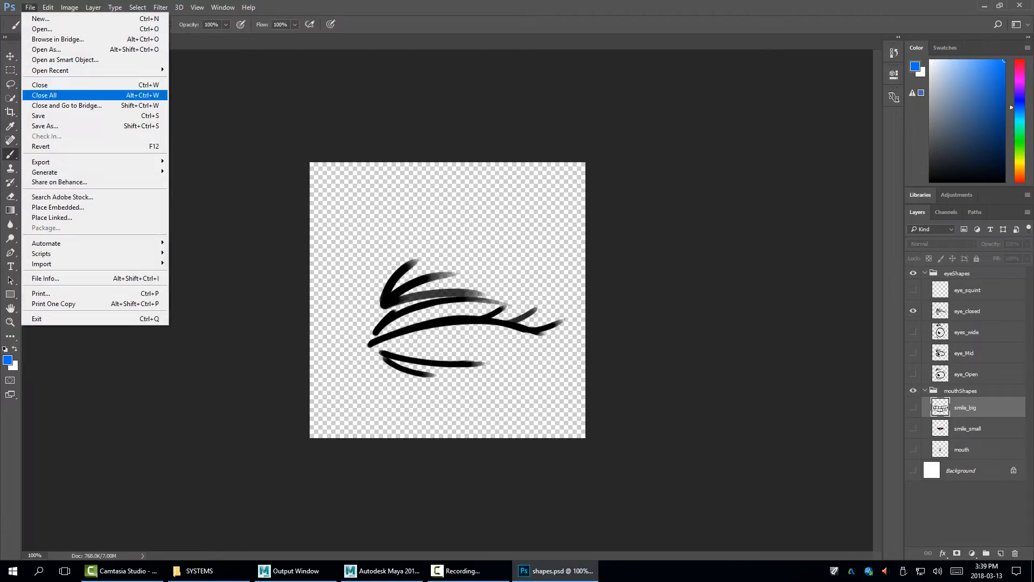
left_click(44, 127)
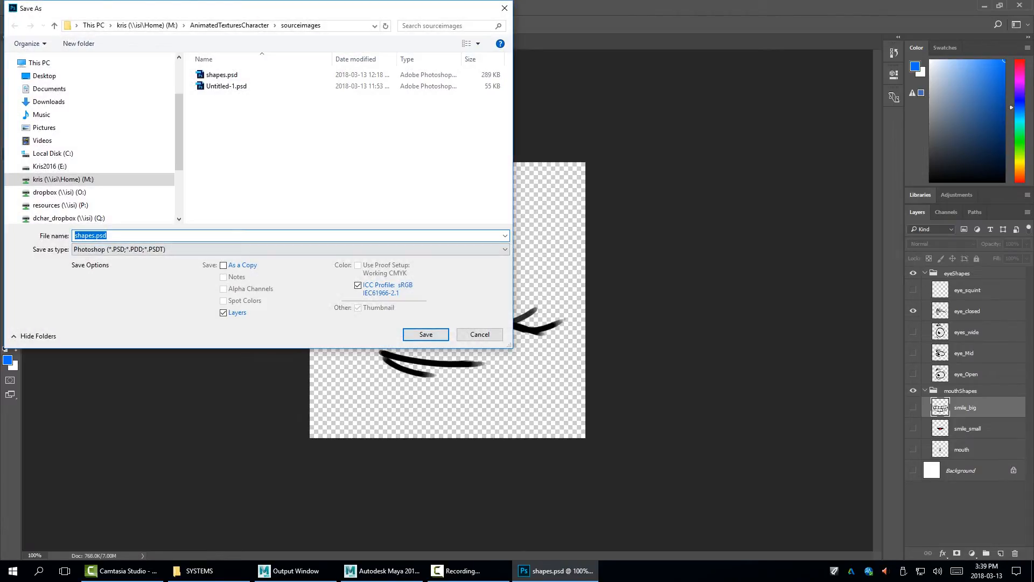
type("eye.3")
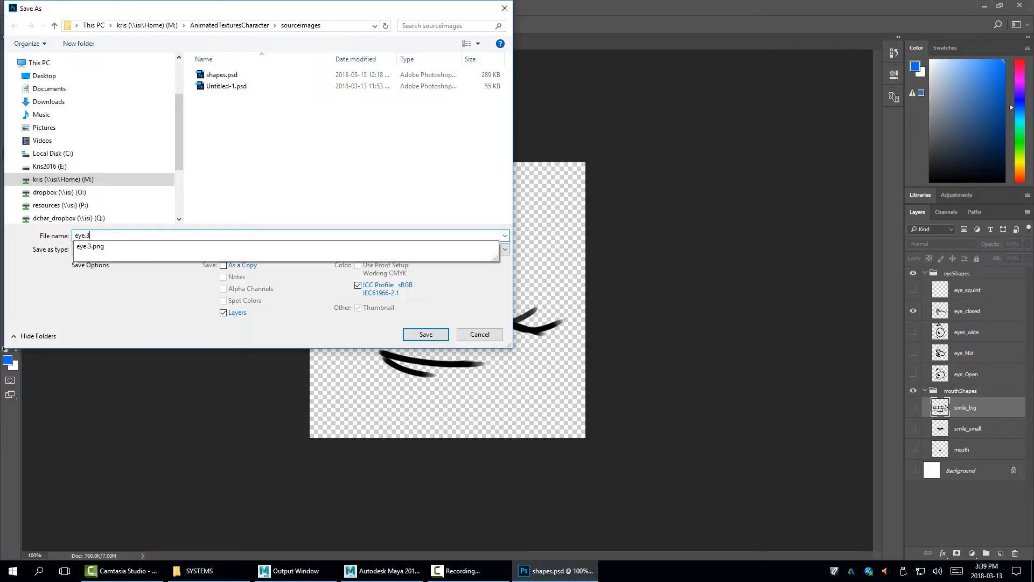
key("BackSpace")
type("4")
left_click(291, 249)
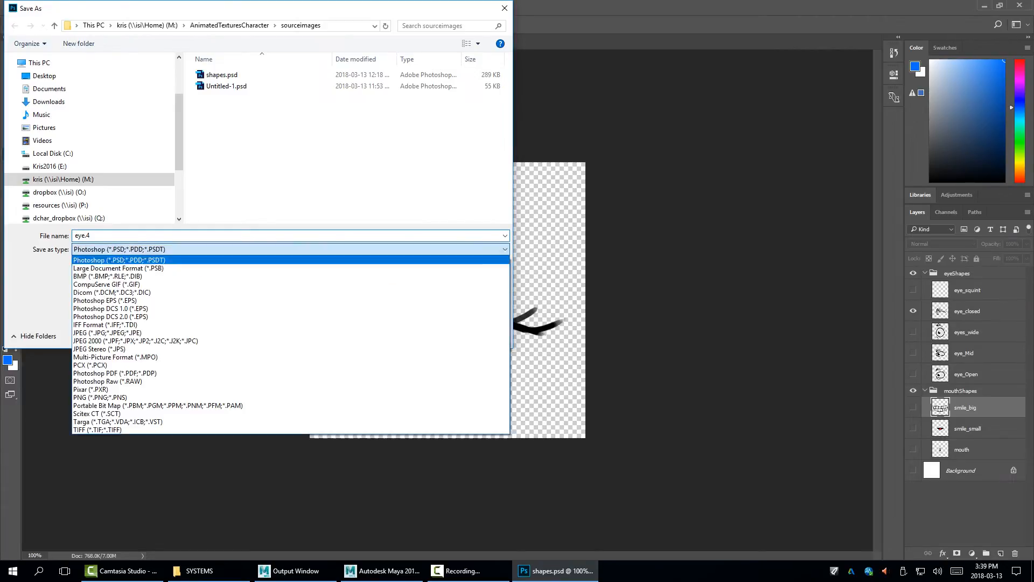
left_click(291, 397)
key("Return")
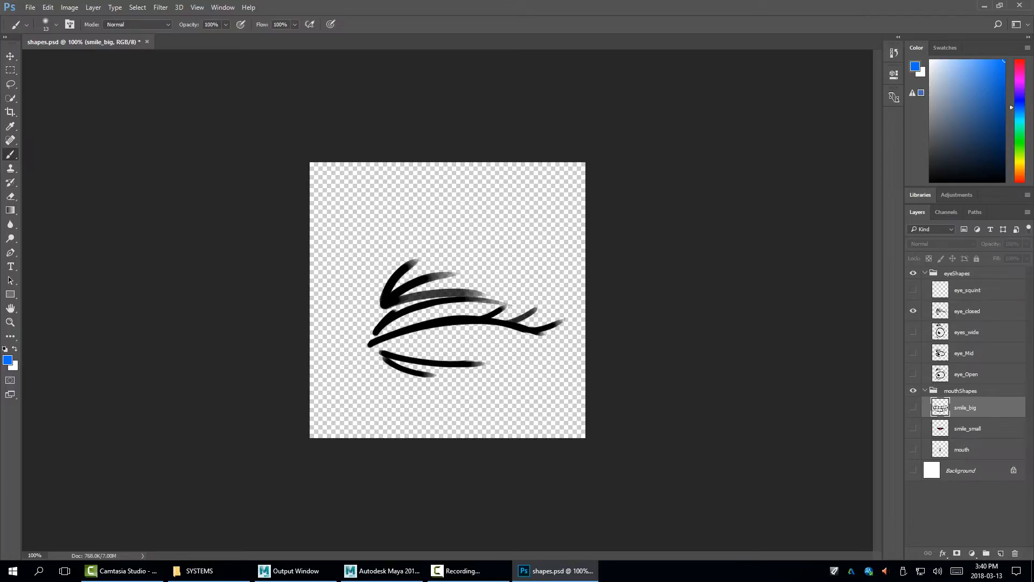
Hide eye_closed and show eyes_wide, comparing it briefly with eye_Mid before leaving eyes_wide as the only visible shape layer
left_click(913, 311)
left_click(913, 332)
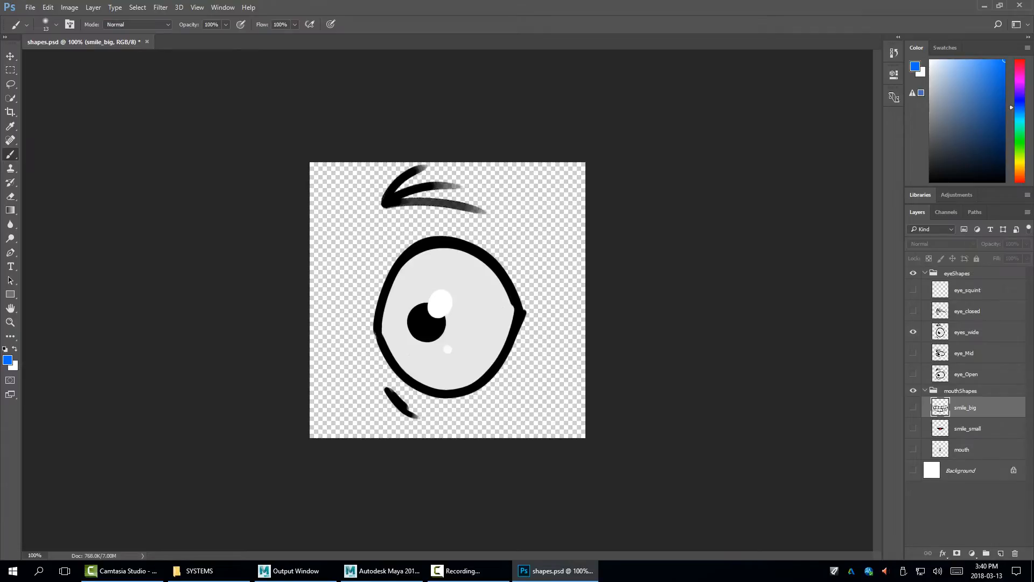
left_click(913, 353)
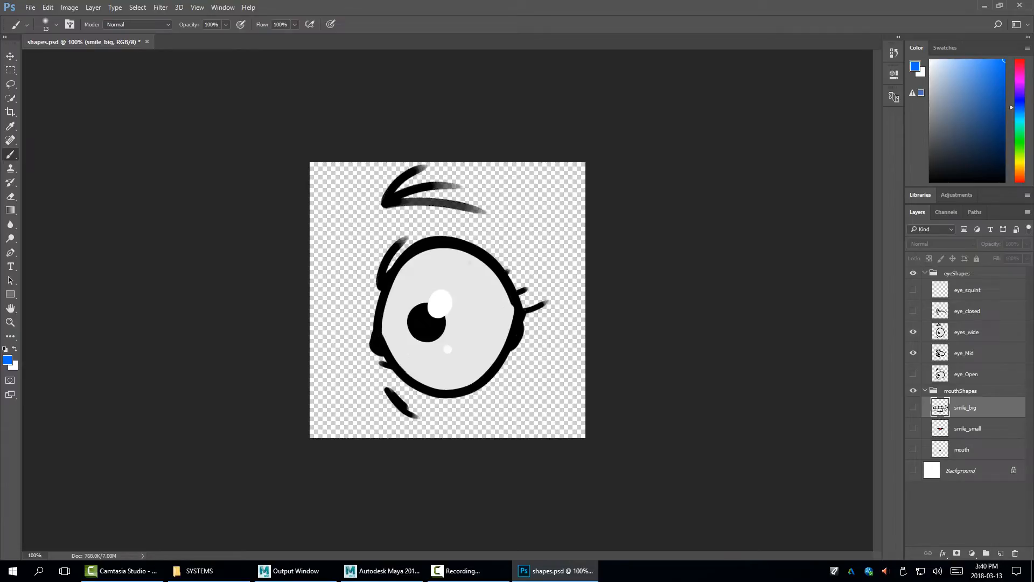
left_click(913, 331)
left_click(913, 332)
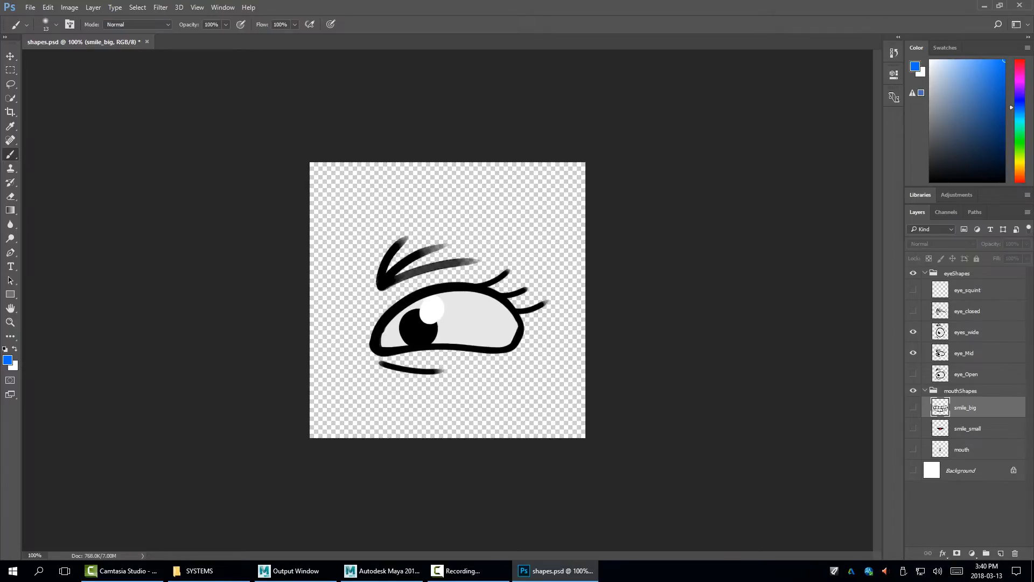
left_click(913, 353)
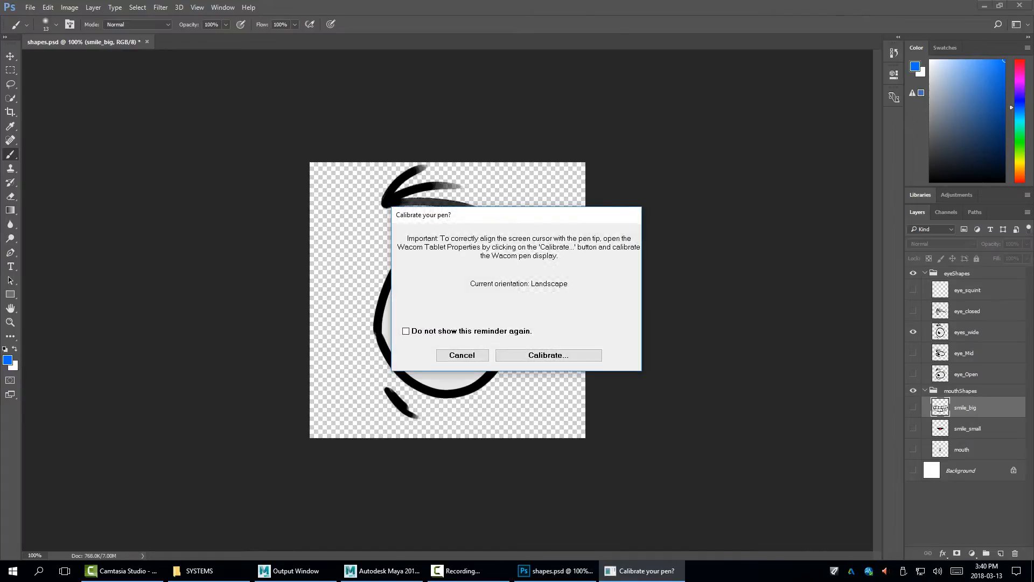
Set the foreground colour to black (000000) for the Brush tool and add a new layer directly above eyes_wide
left_click(7, 360)
type("000000")
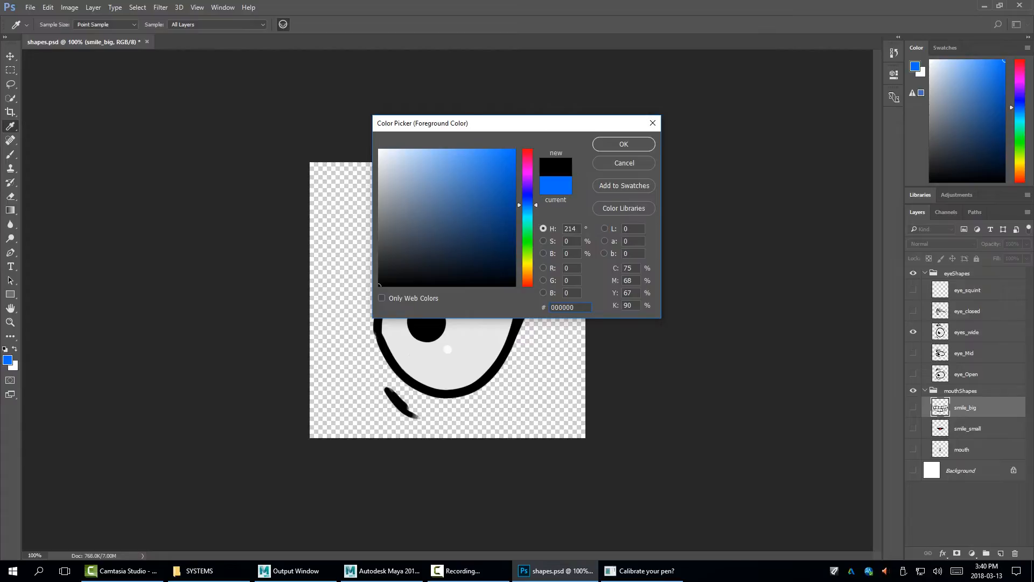
key("Return")
key("b")
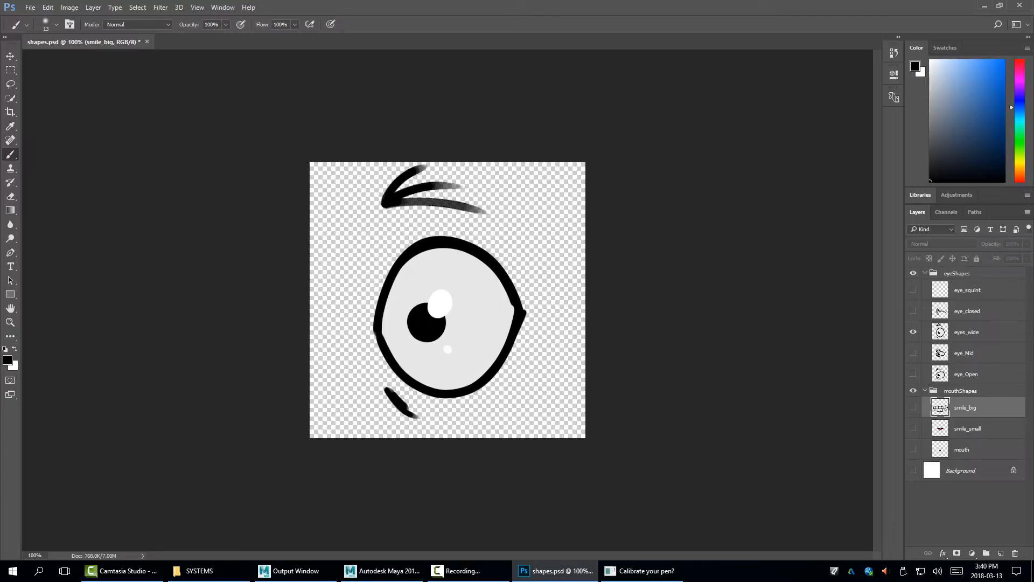
left_click(967, 332)
left_click(1001, 554)
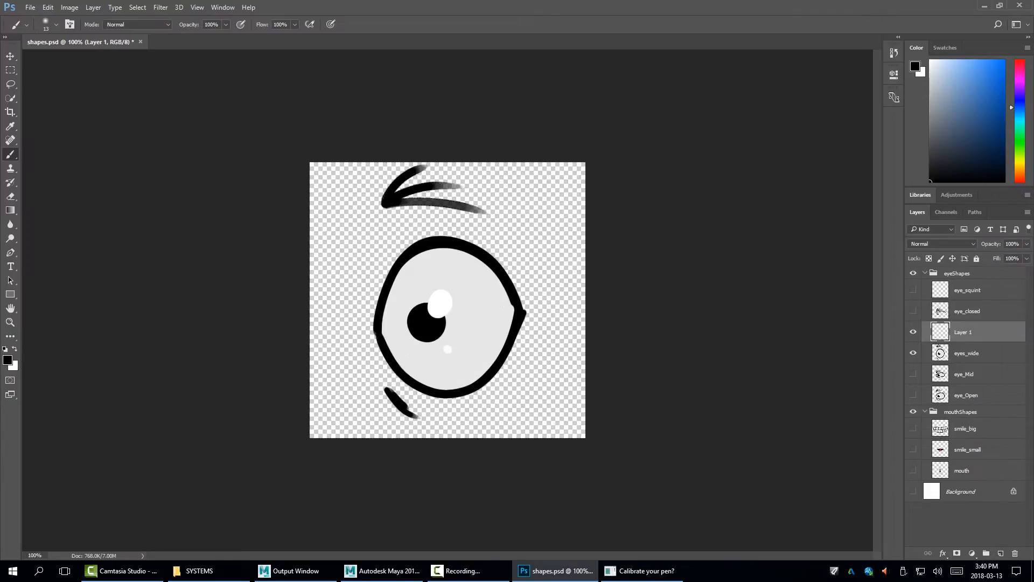
Undo a trial eyelash stroke and switch to the hard round brush at 13 px with 100% hardness
left_click_drag(486, 253, 530, 235)
key("ctrl+z")
left_click(56, 25)
left_click(40, 128)
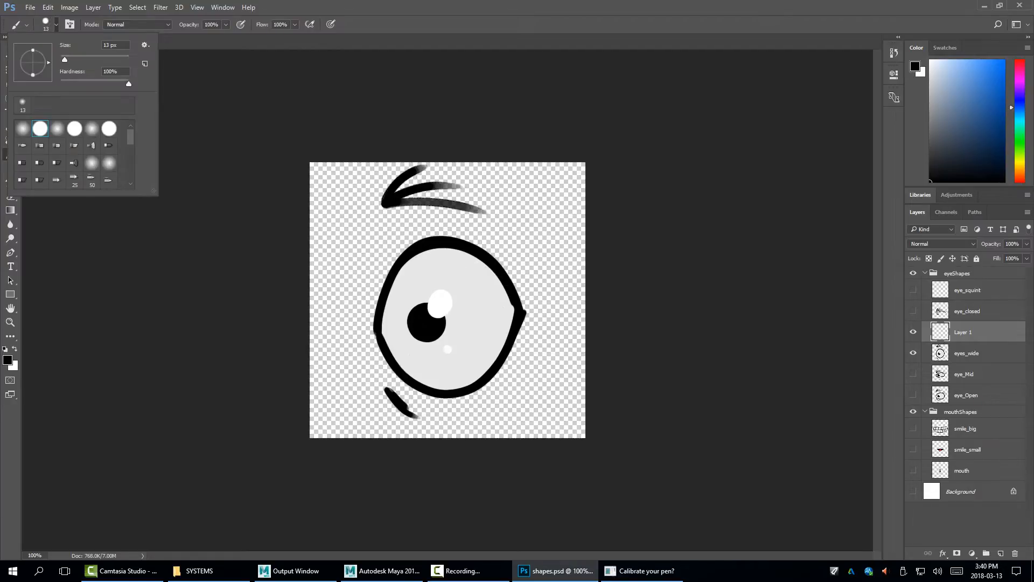
key("Escape")
Paint three curved eyelashes on the outer upper edge of the wide eye and compare them briefly with the eye_Open layer
left_click_drag(486, 254, 530, 236)
left_click_drag(499, 272, 537, 259)
left_click_drag(515, 294, 541, 282)
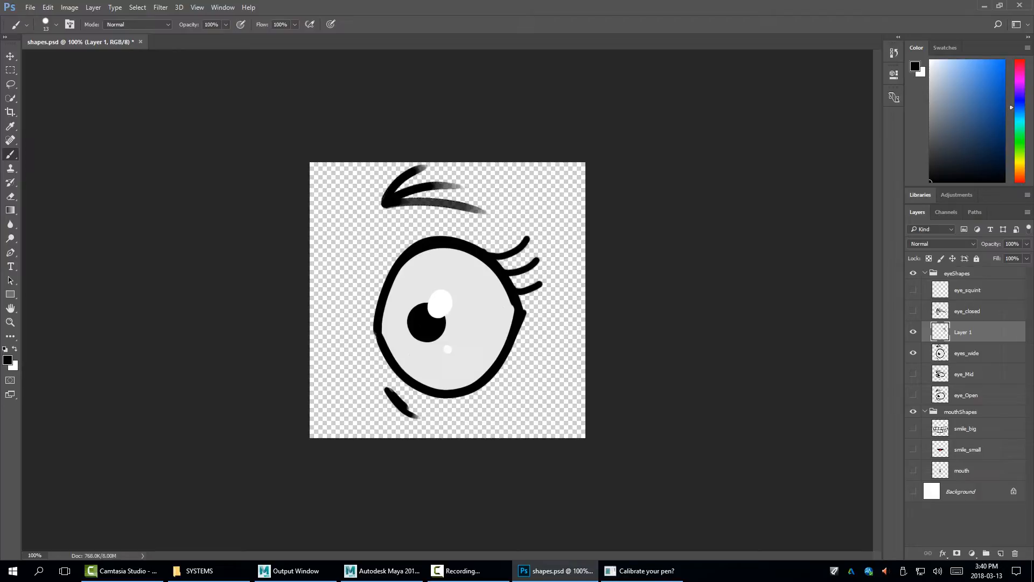
left_click(913, 395)
left_click(913, 395)
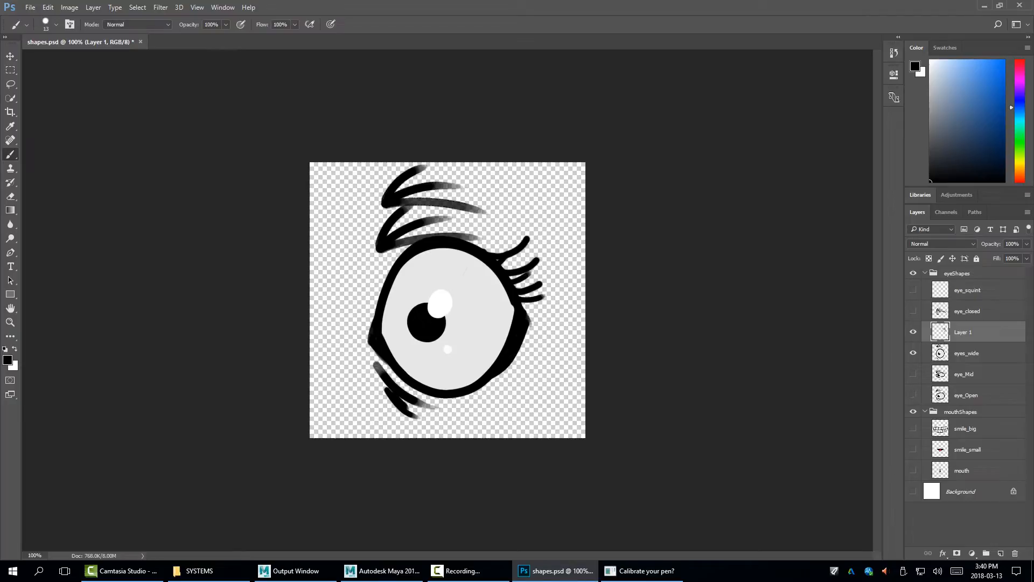
Save the wide eye with its lashes in PNG format over the existing eye.1.png, keeping the default PNG options
left_click(30, 8)
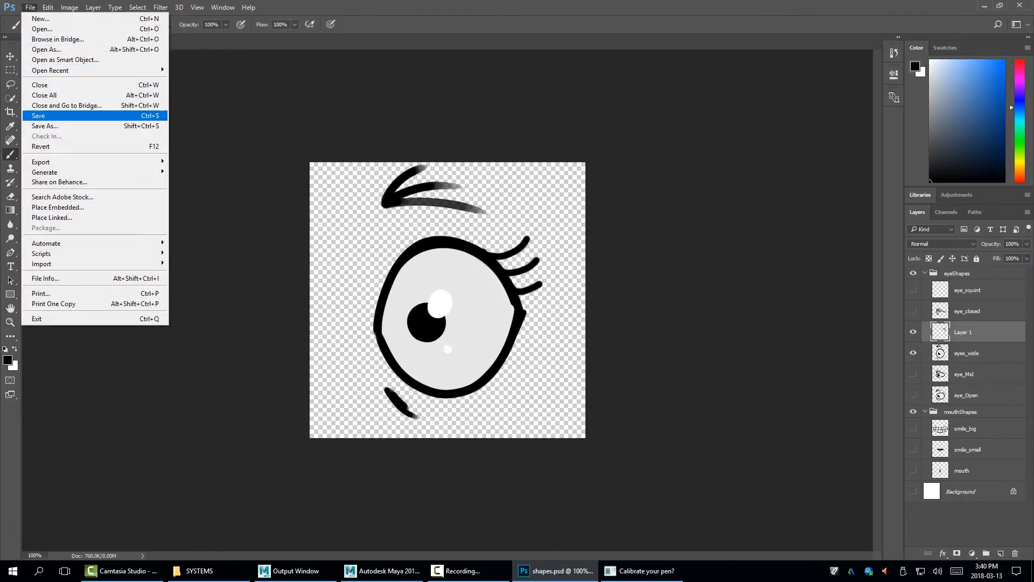
left_click(45, 126)
left_click(216, 249)
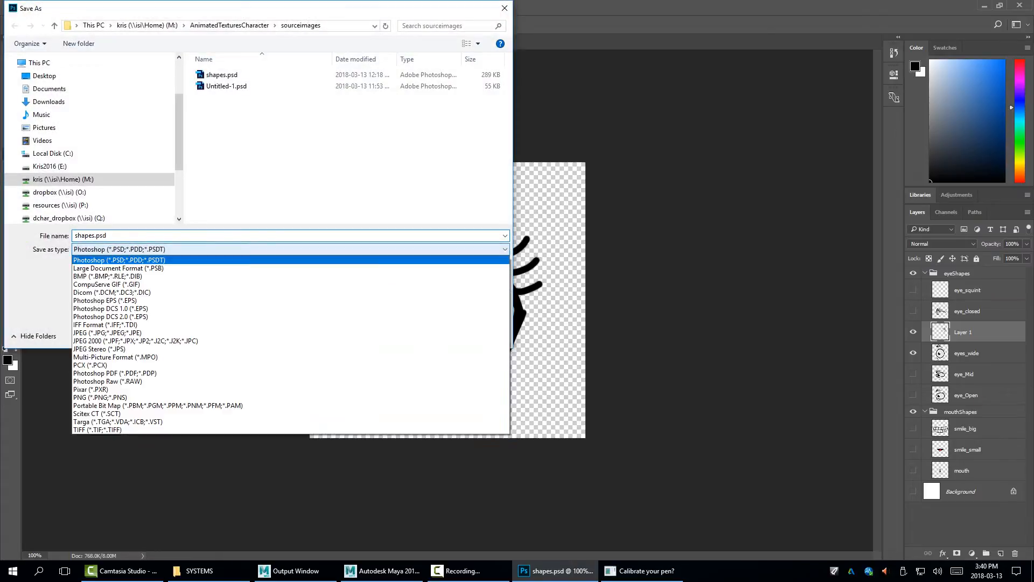
left_click(183, 398)
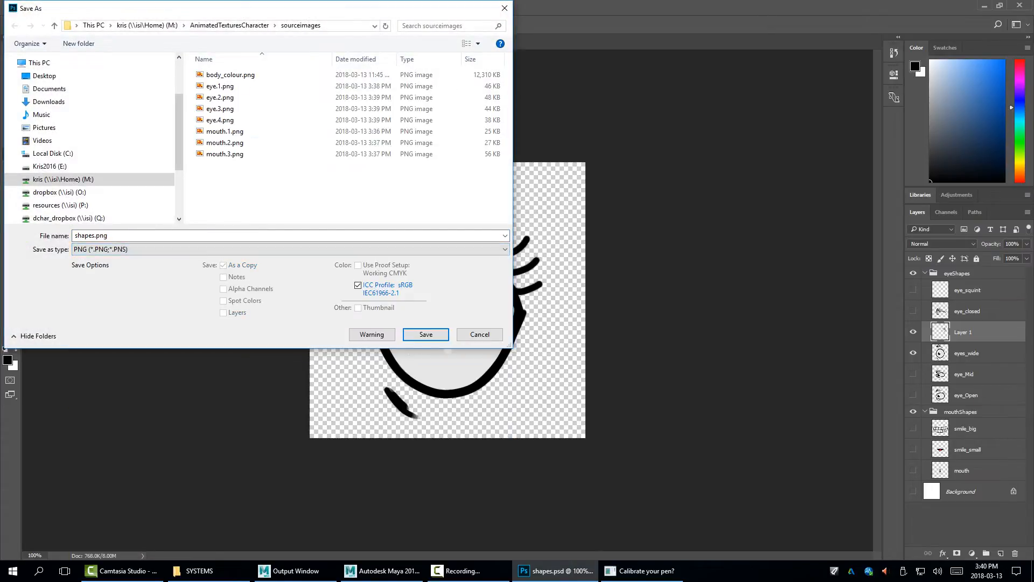
left_click(220, 86)
double_click(221, 86)
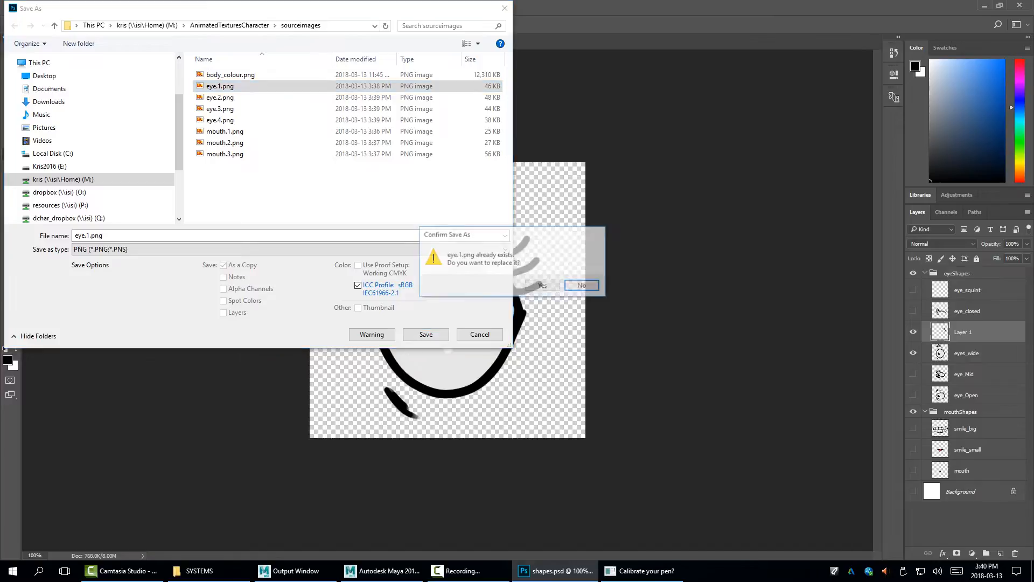
left_click(543, 286)
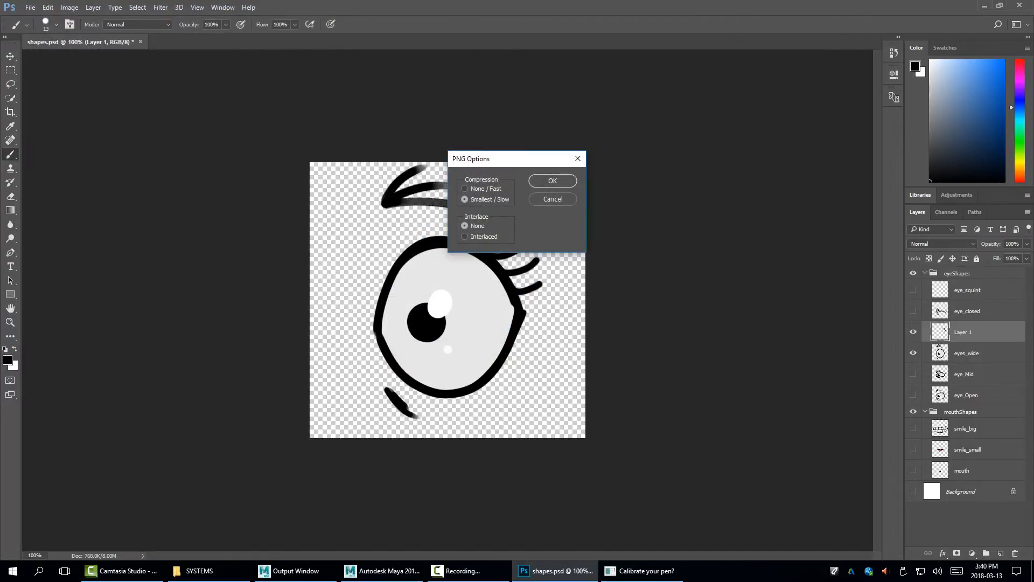
key("Return")
Switch to Maya, dismiss the pen calibration reminder and create a polygon plane
left_click(984, 6)
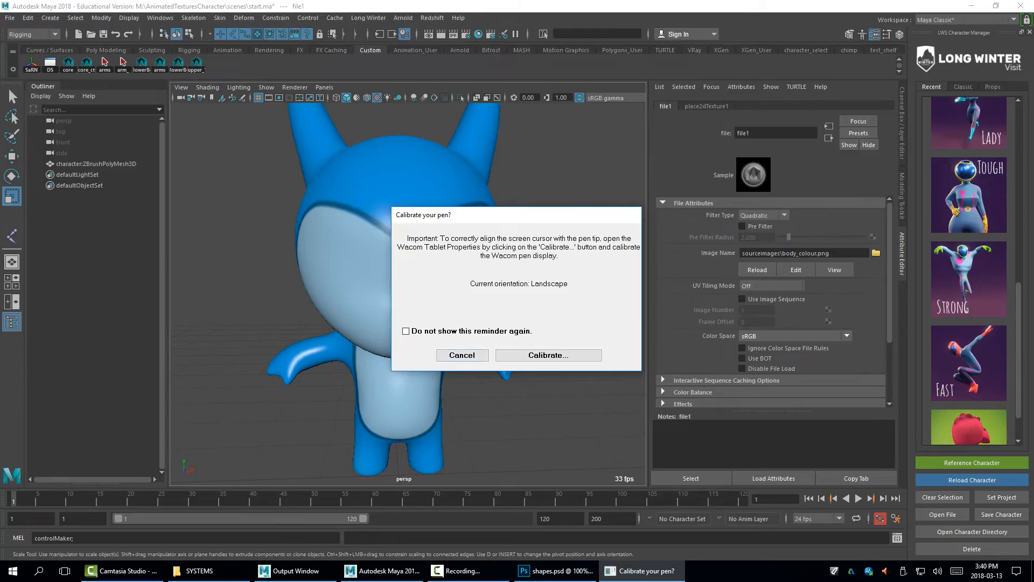
left_click(462, 355)
right_click_drag(398, 323, 450, 323, "alt")
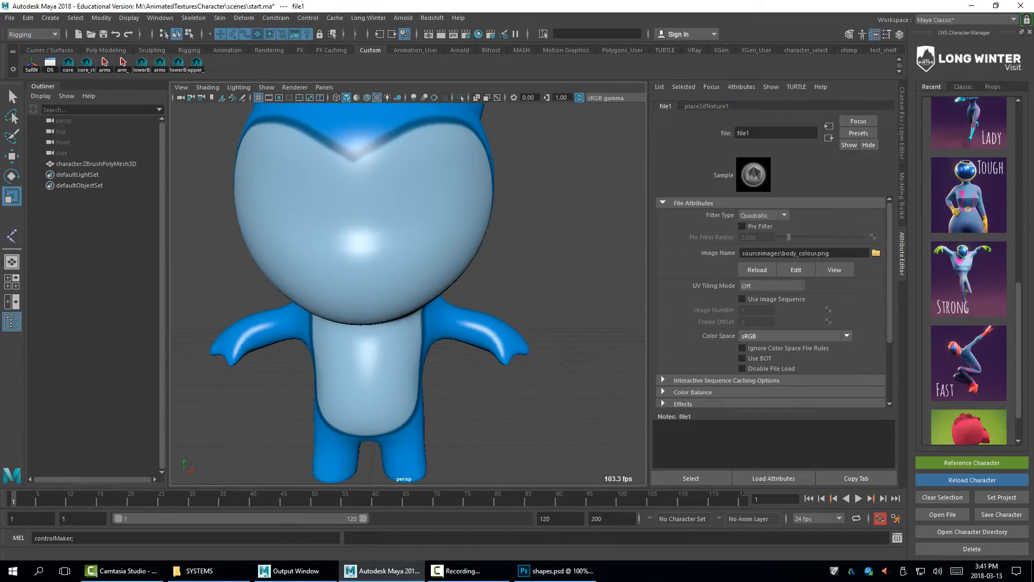
left_click(106, 51)
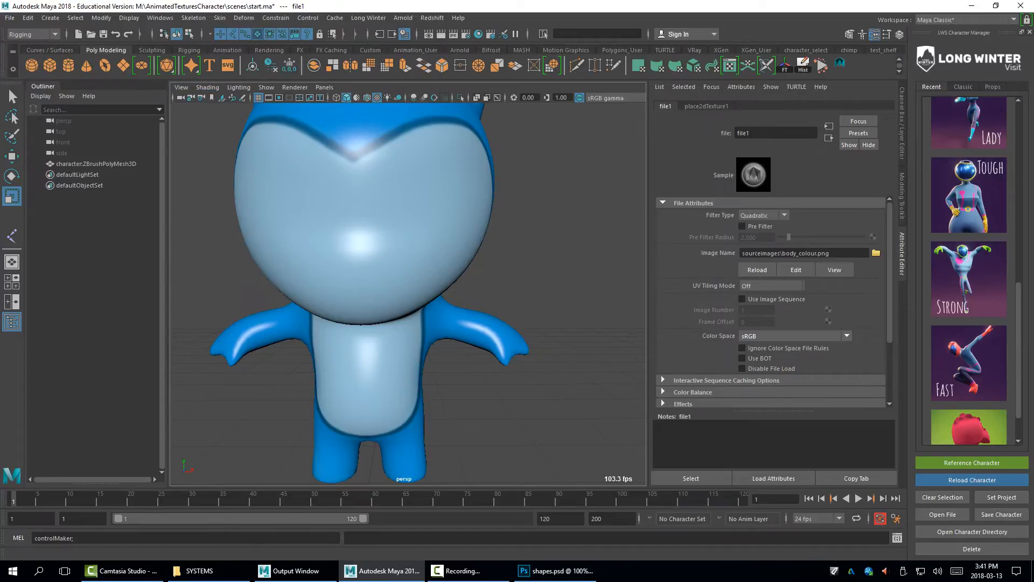
left_click(123, 65)
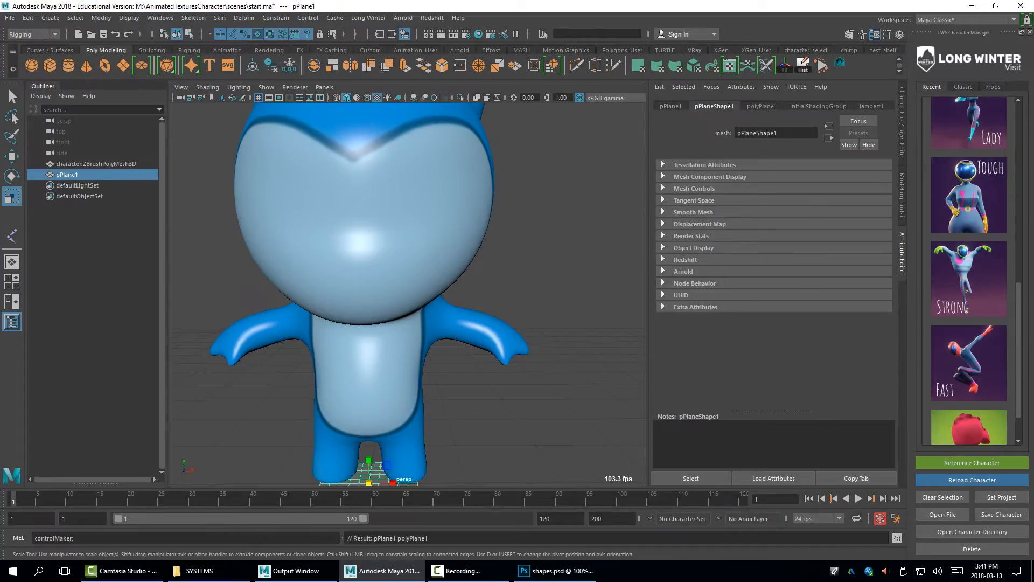
Move the plane in front of the character's face at Translate Y 2.81 and Translate Z 1.48, and rotate it roughly upright
key("w")
left_click_drag(369, 459, 184, 215)
key("e")
key("w")
left_click_drag(280, 237, 393, 245, "alt")
key("r")
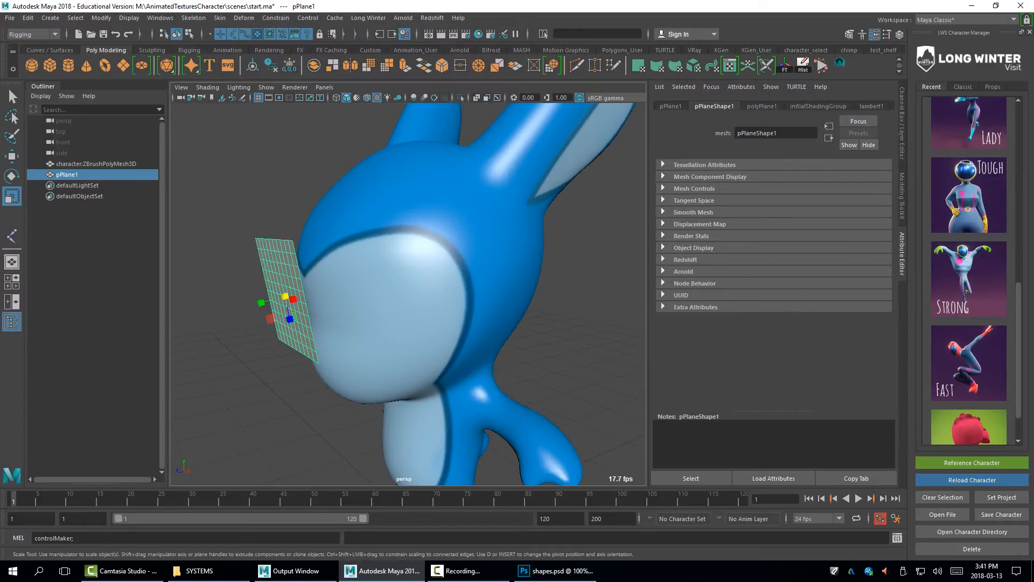
Set the plane's Rotate X to 90
key("ctrl+a")
left_click(876, 144)
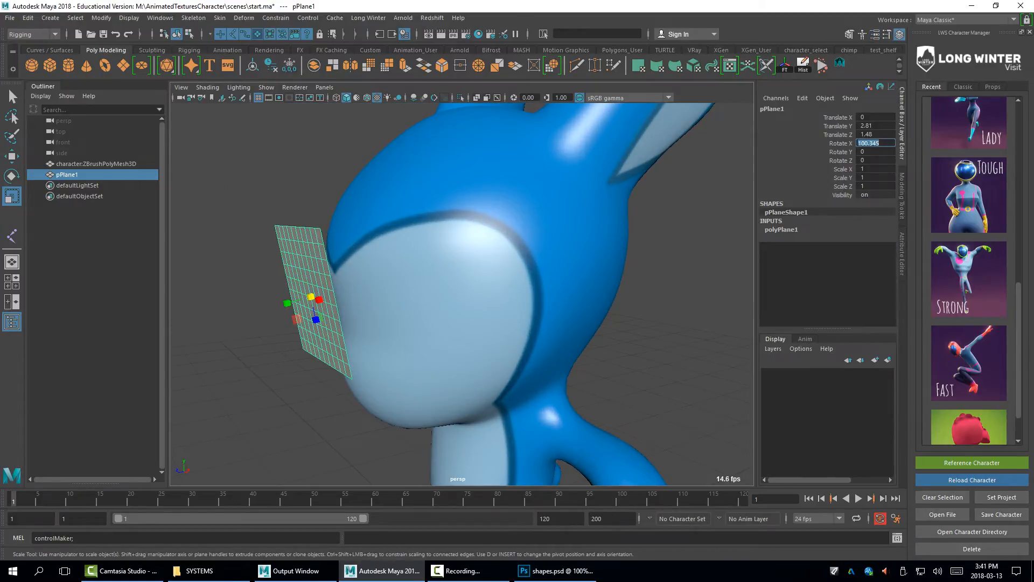
type("90")
key("Return")
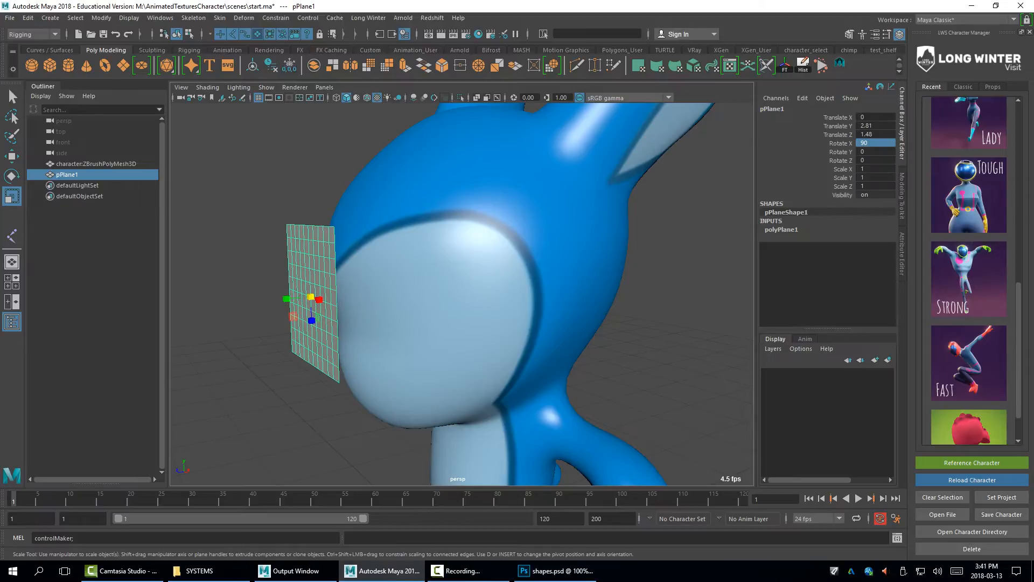
Scale the plane uniformly to about 0.456 so it suits the size of one eye on the face
left_click_drag(323, 329, 388, 323, "alt")
key("w")
right_click_drag(388, 323, 475, 323, "alt")
middle_click_drag(431, 324, 490, 280, "alt")
left_click_drag(490, 280, 528, 294, "alt")
key("r")
left_click_drag(385, 309, 391, 308)
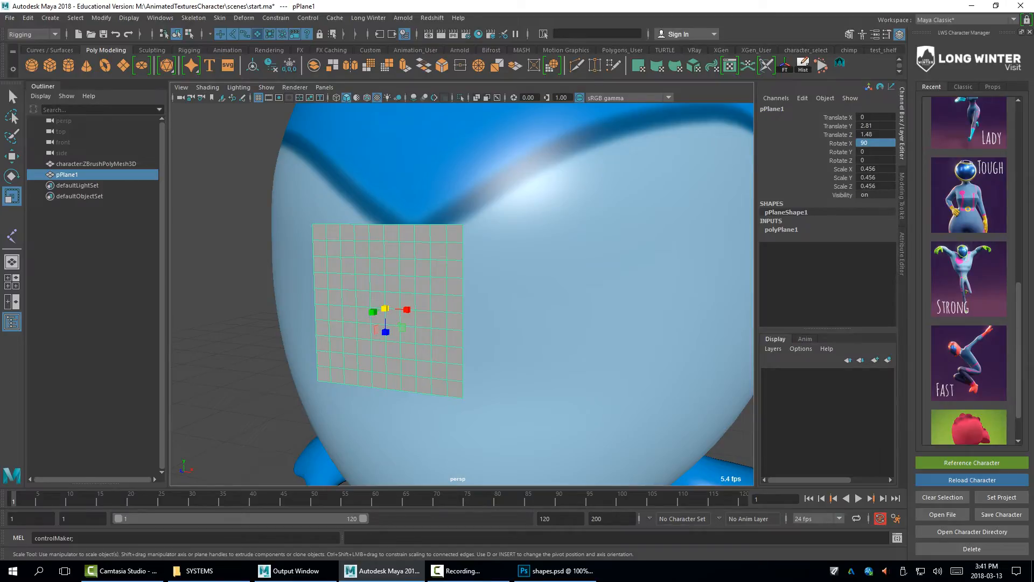
Assign a new Lambert material to the plane
right_click(408, 250)
mouse_move(412, 537)
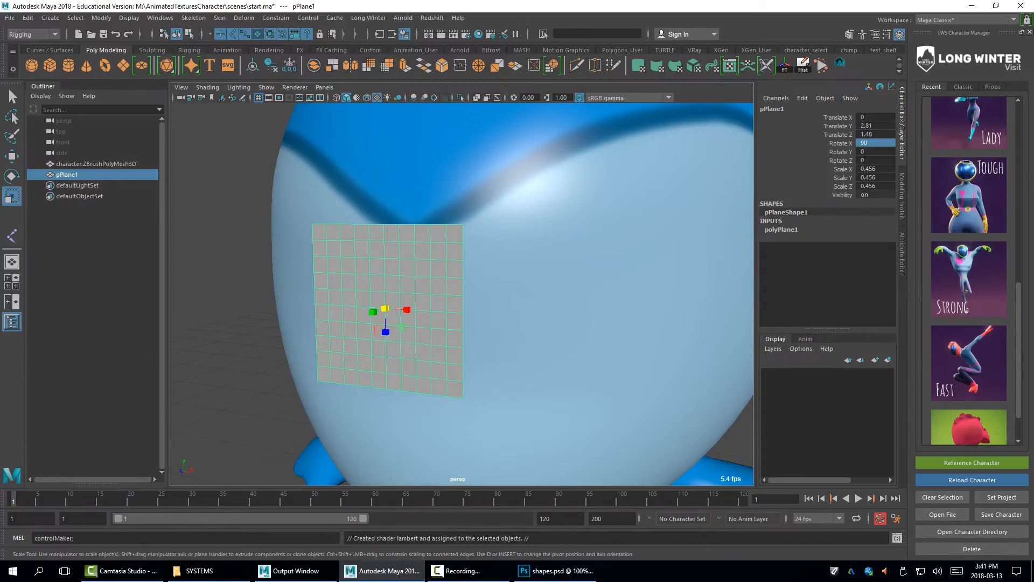
left_click(495, 493)
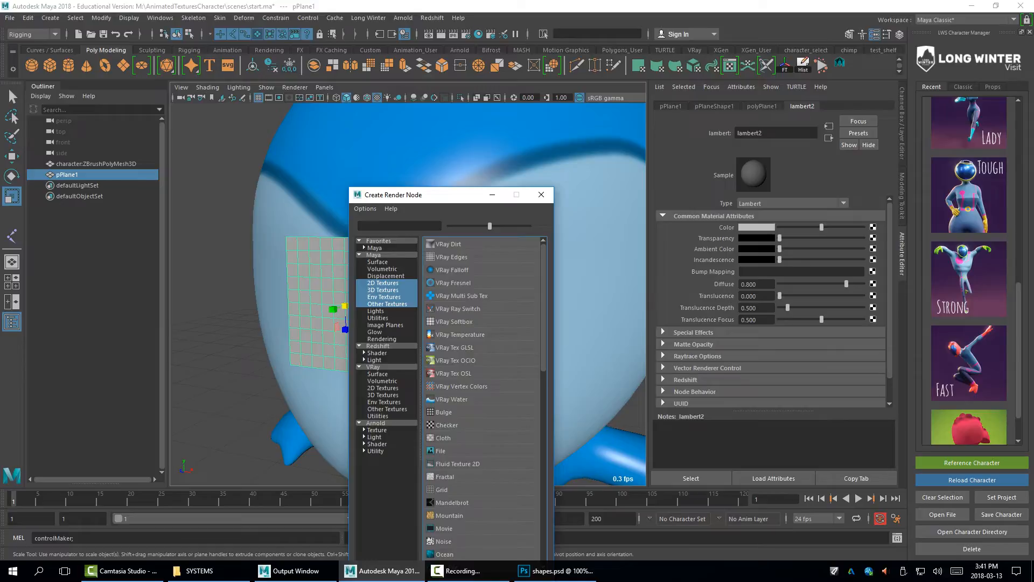
Map a File texture to the Lambert material's color and load eye.1.png from the sourceimages folder
left_click(441, 451)
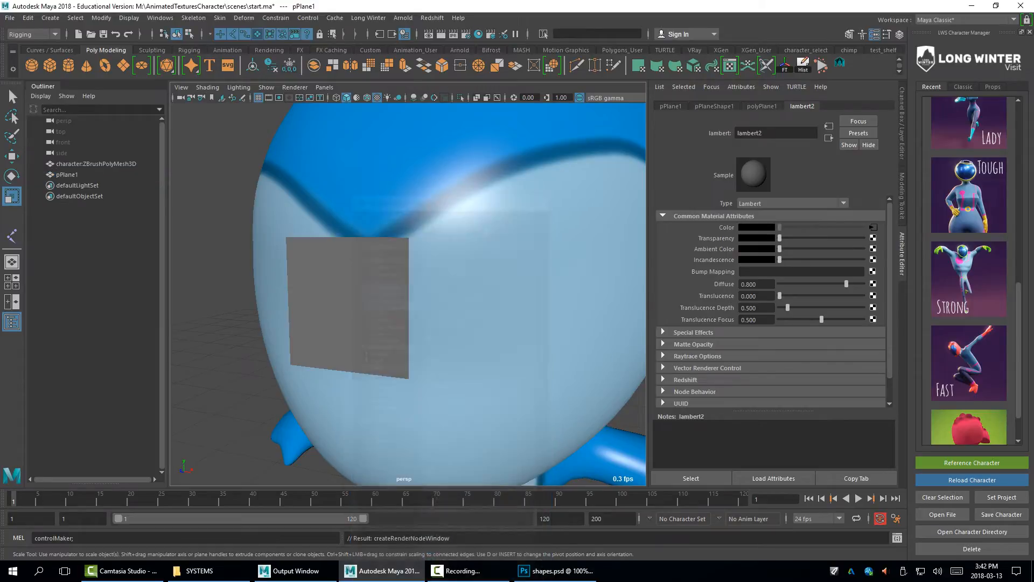
left_click(876, 252)
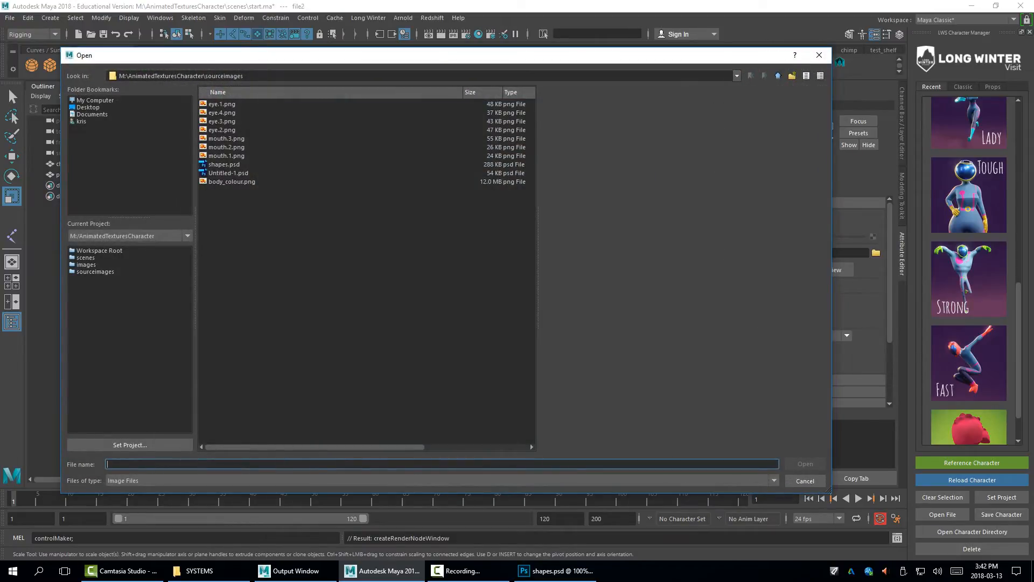
left_click(221, 104)
left_click(806, 464)
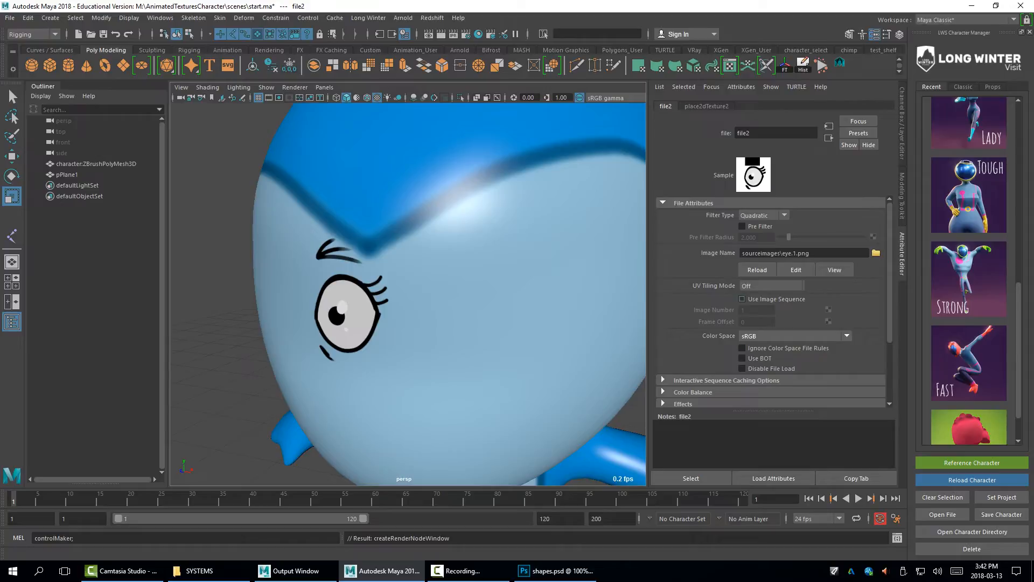
Turn on Use Image Sequence for the eye.1.png file texture and play the timeline to preview it
left_click(742, 299)
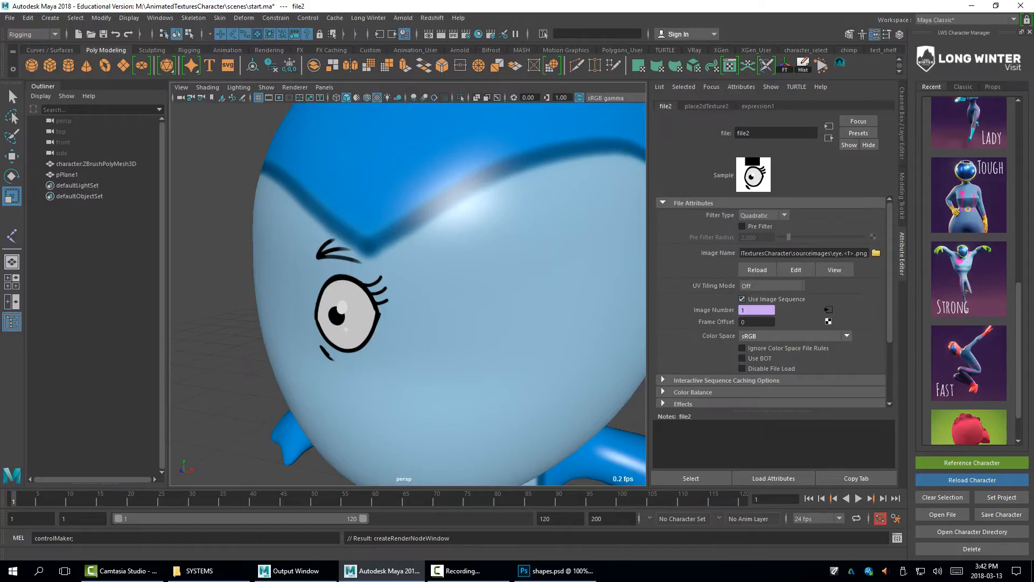
key("alt+v")
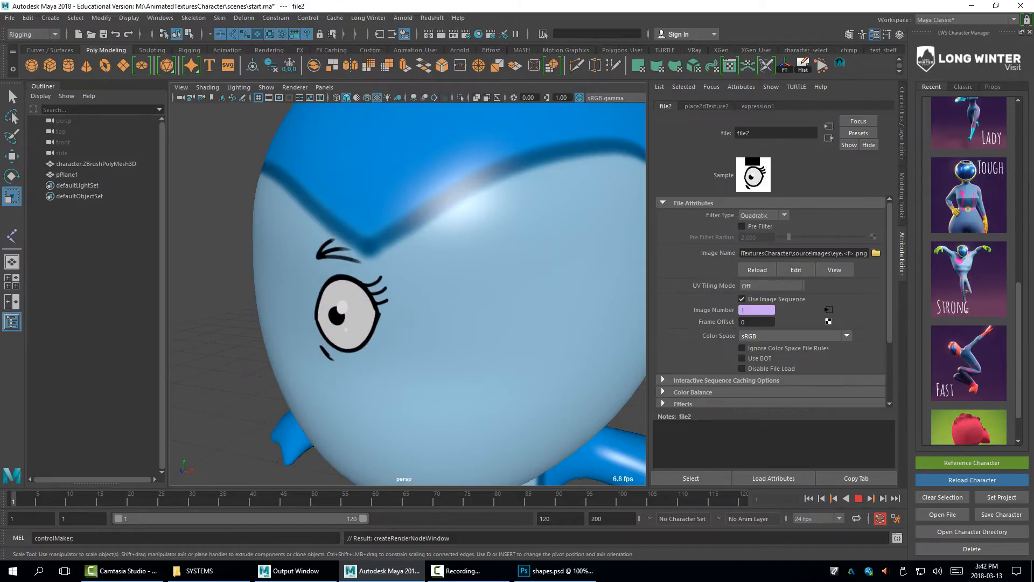
key("Escape")
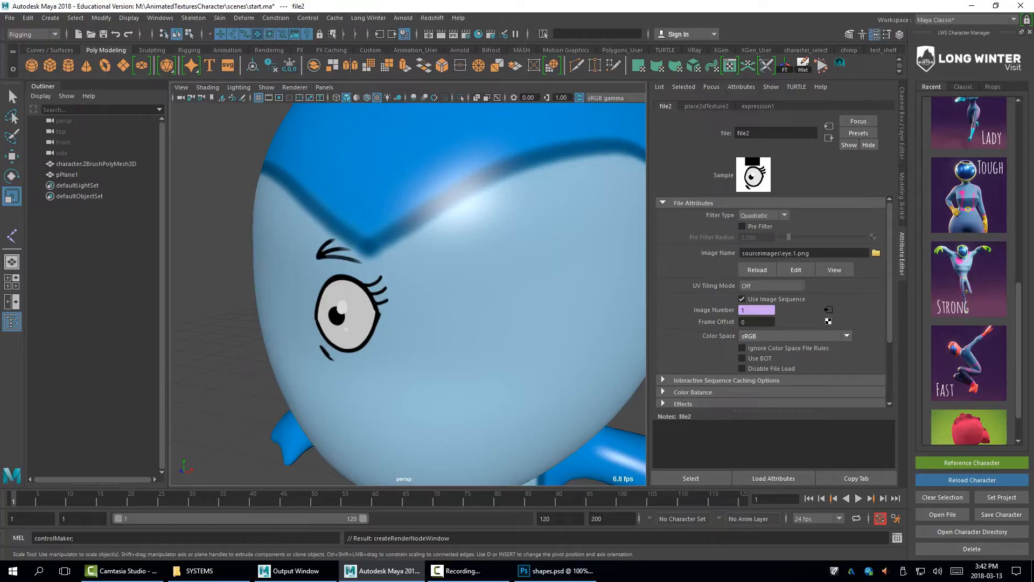
Duplicate the eye plane and move the copy straight down to the mouth area of the face
right_click_drag(431, 302, 372, 301, "alt")
left_click_drag(372, 302, 431, 296, "alt")
mouse_move(431, 296)
right_mouse_down("alt")
mouse_move(409, 296)
mouse_move(431, 296)
right_mouse_up("alt")
left_click_drag(431, 297, 392, 296, "alt")
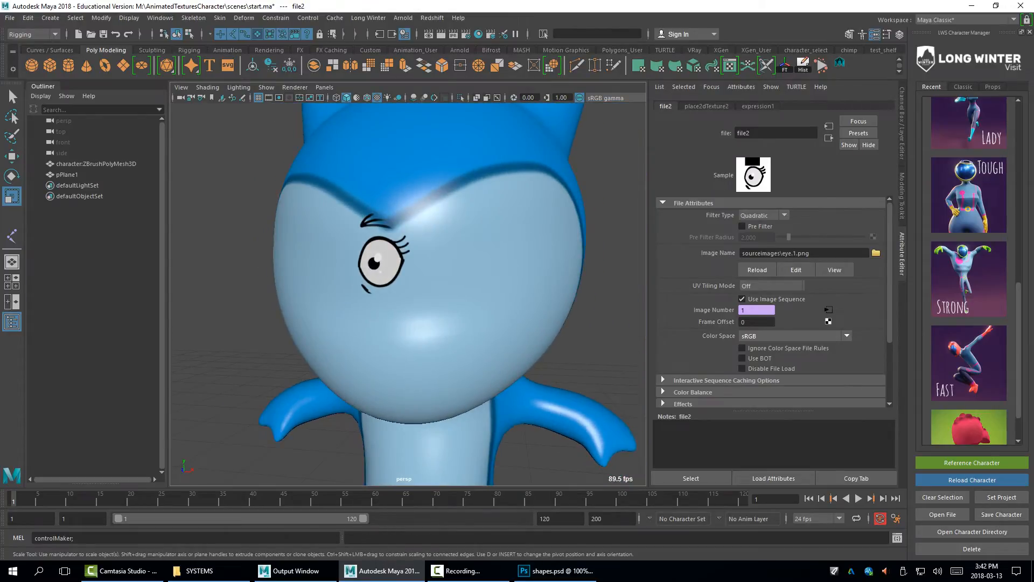
left_click(380, 261)
key("ctrl+d")
key("w")
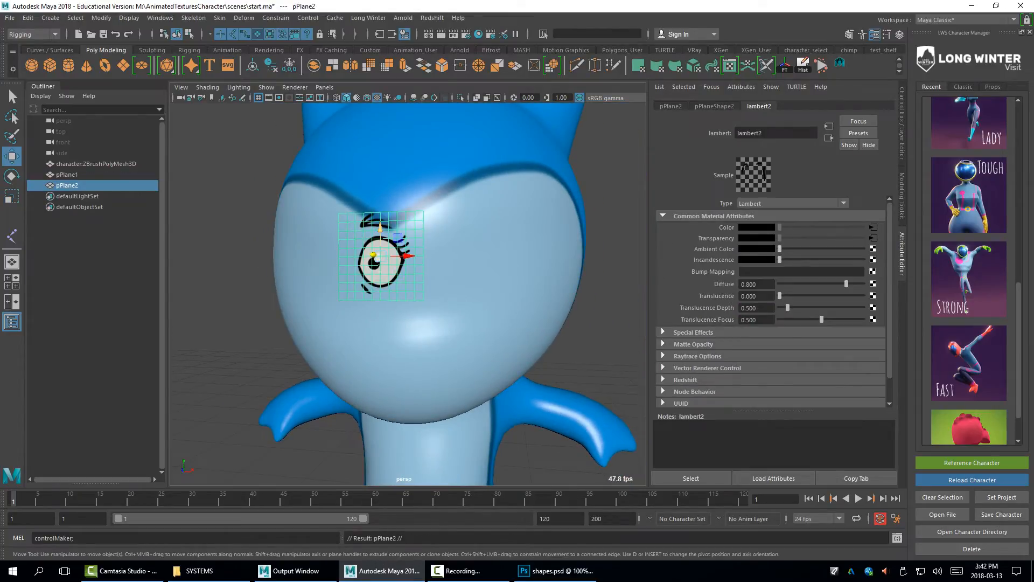
left_click_drag(380, 243, 380, 347)
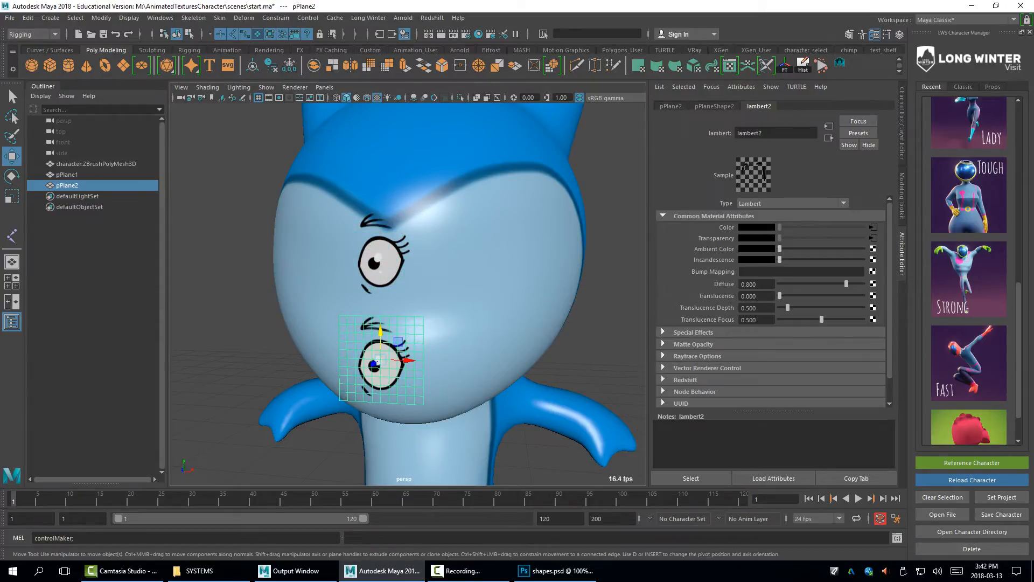
middle_click_drag(380, 350, 390, 271, "alt")
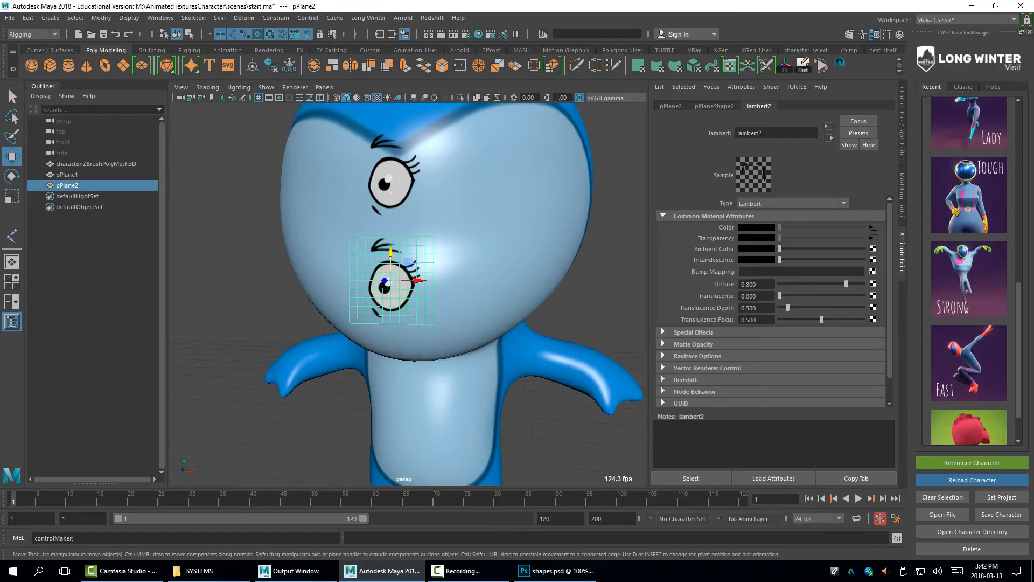
Assign a new Lambert material to the duplicated plane
right_click(366, 260)
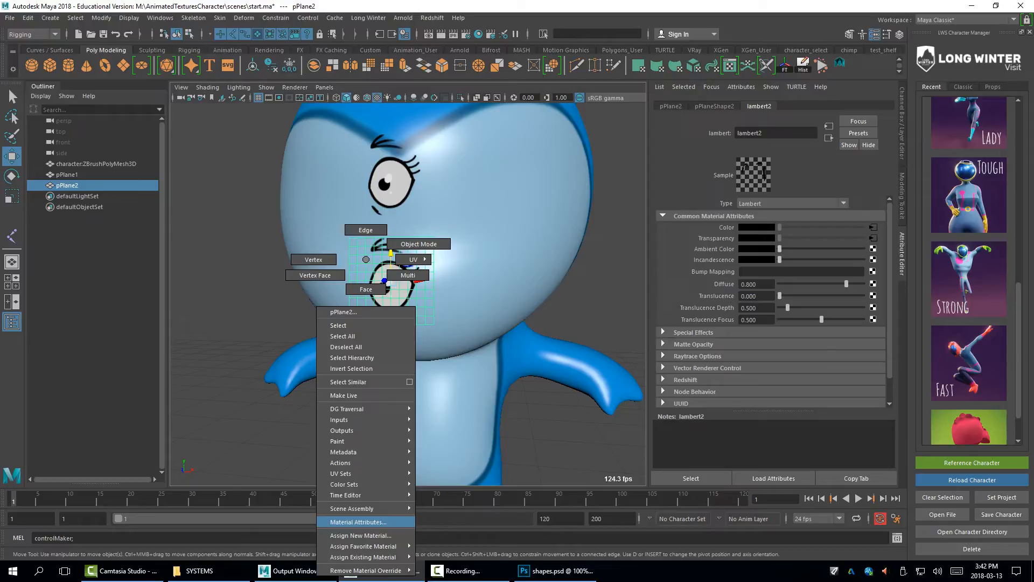
left_click(361, 535)
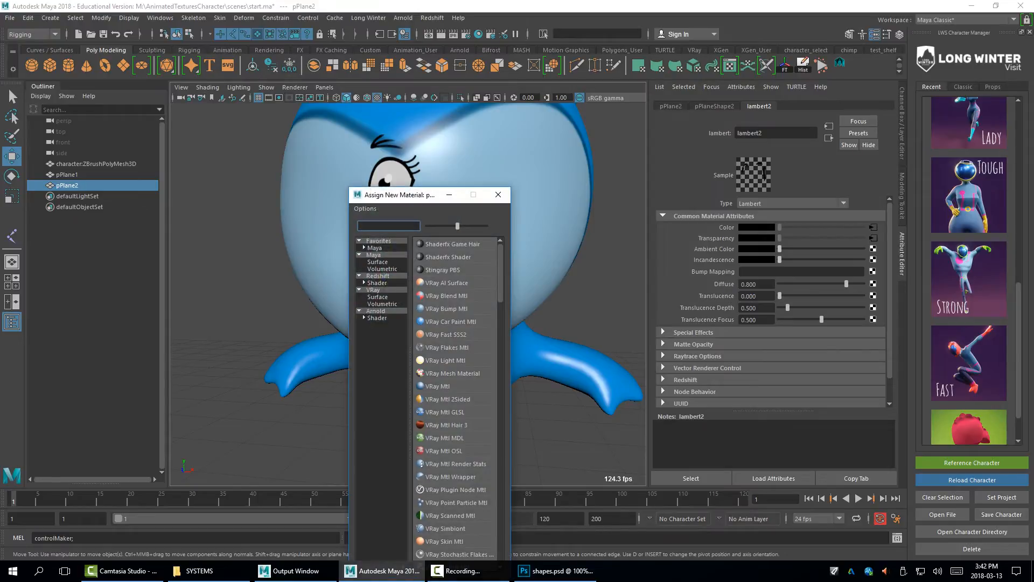
scroll(456, 398, "down", 4)
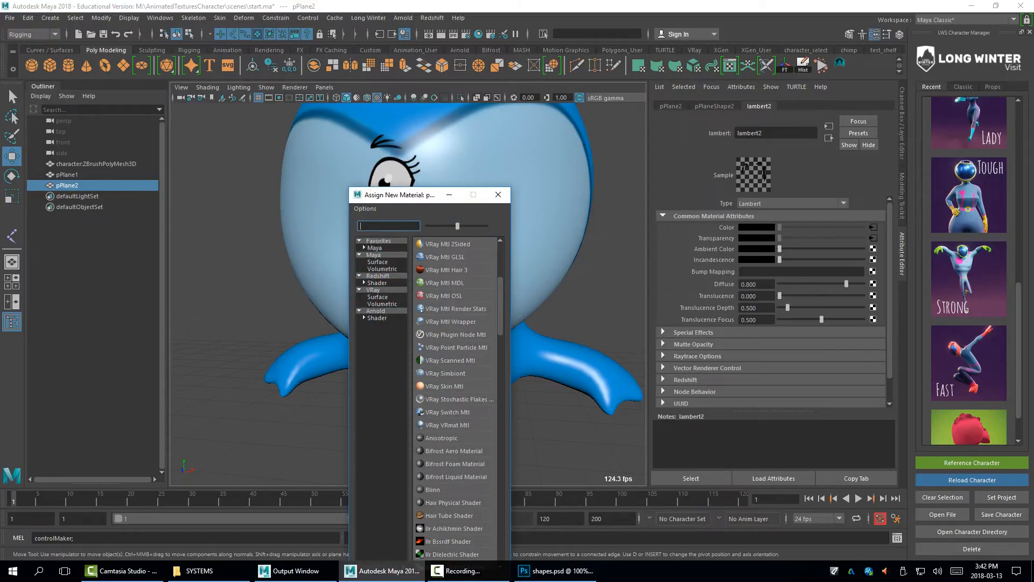
scroll(455, 451, "up", 4)
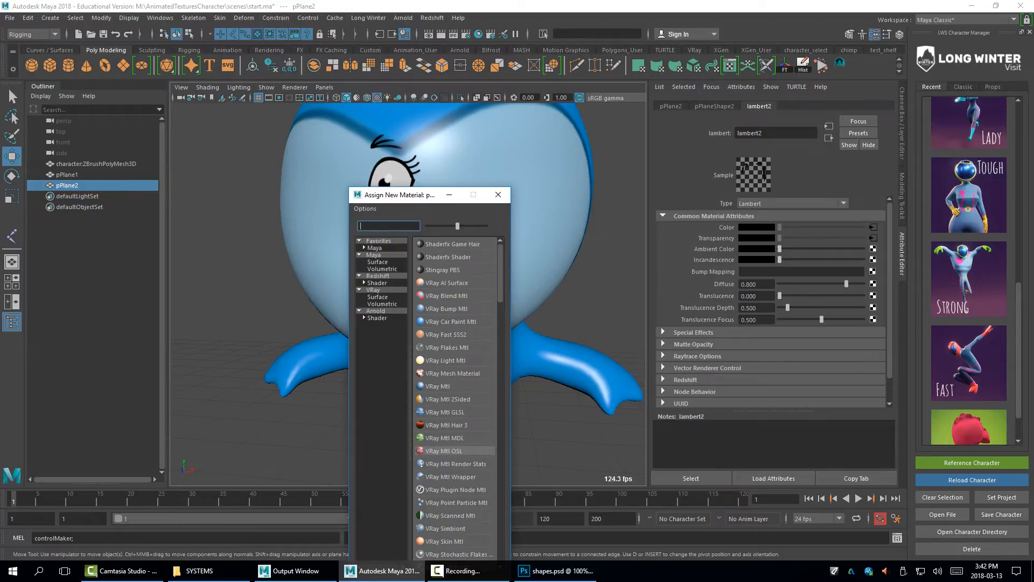
left_click(378, 261)
left_click(389, 225)
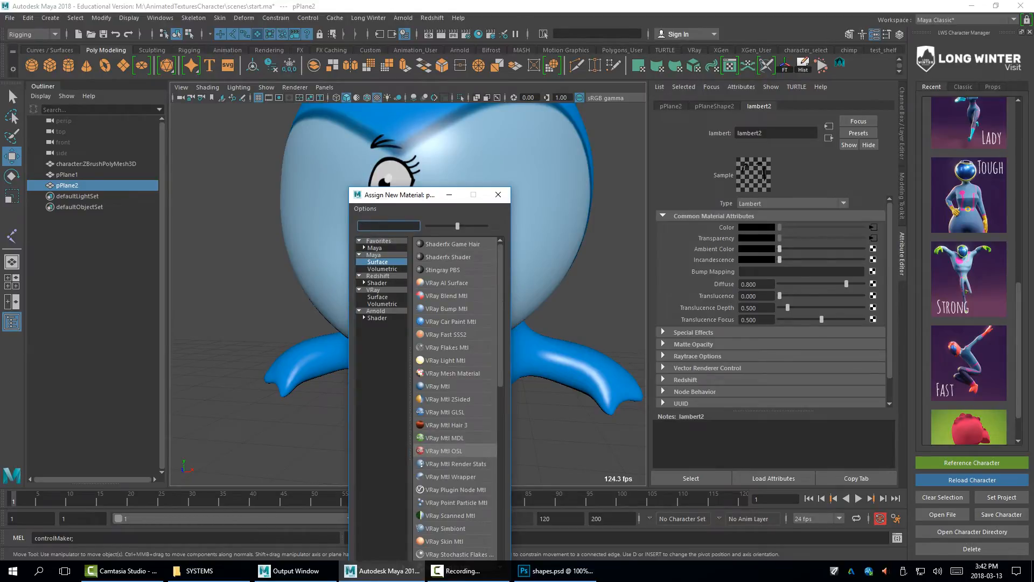
type("lam")
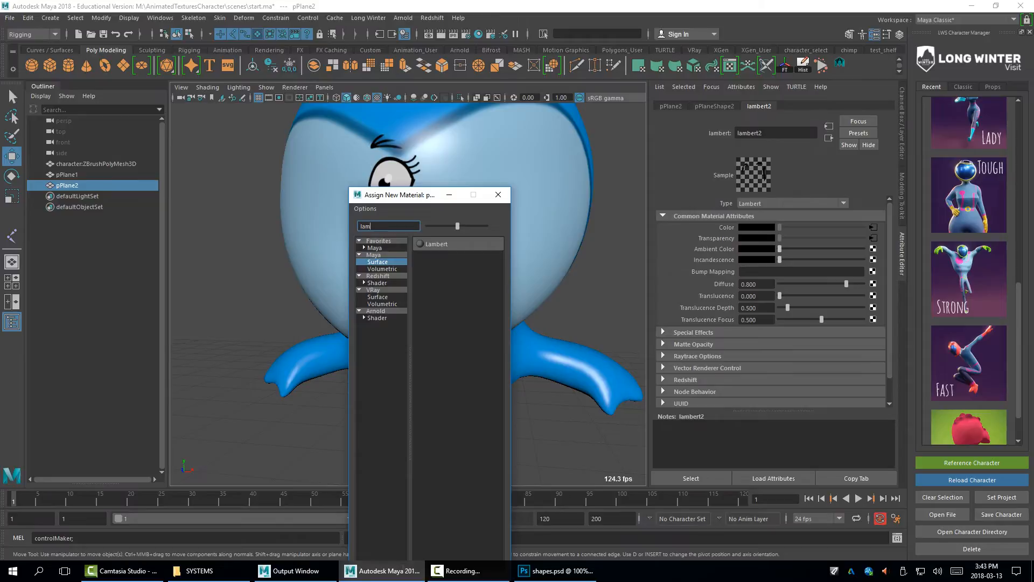
left_click(437, 244)
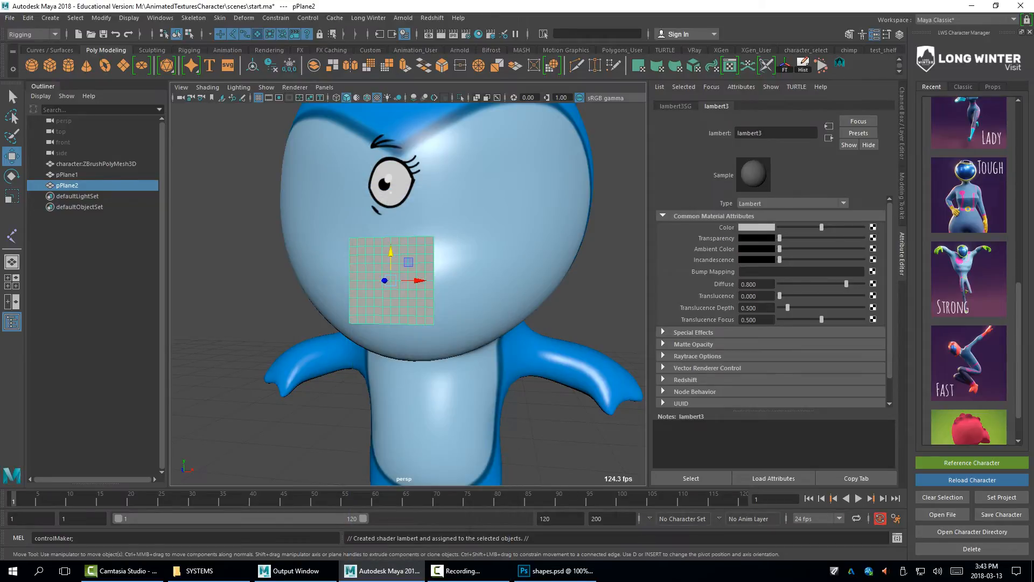
Map a File texture to the new Lambert's color and load mouth.1.png from the sourceimages folder
left_click(873, 228)
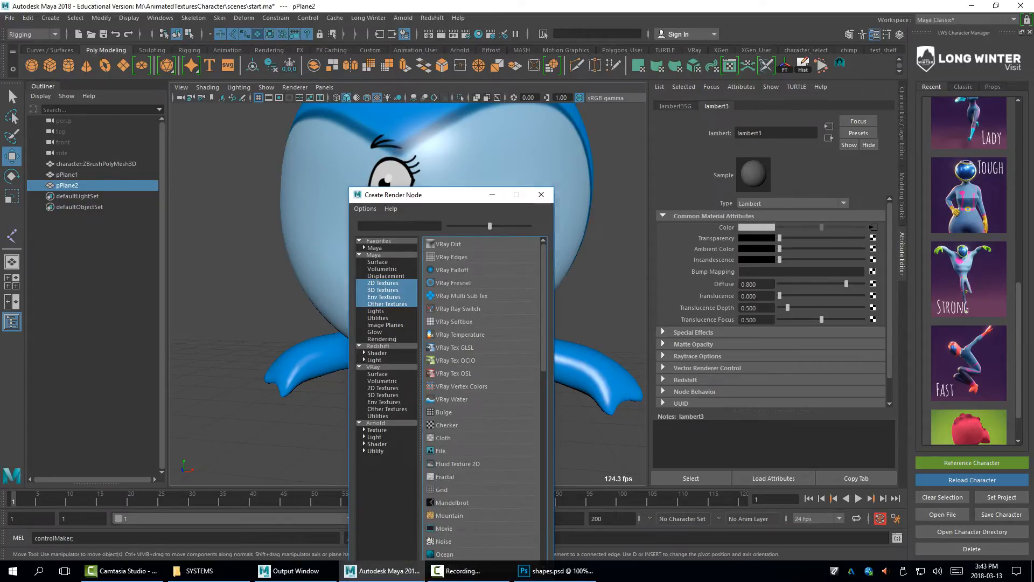
left_click(441, 451)
left_click(876, 253)
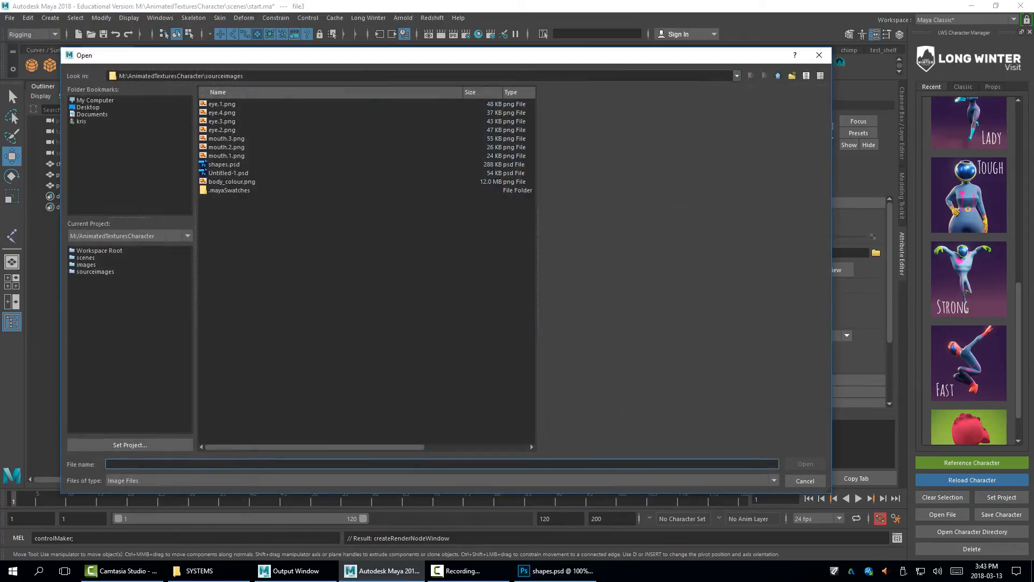
left_click(226, 138)
left_click(227, 156)
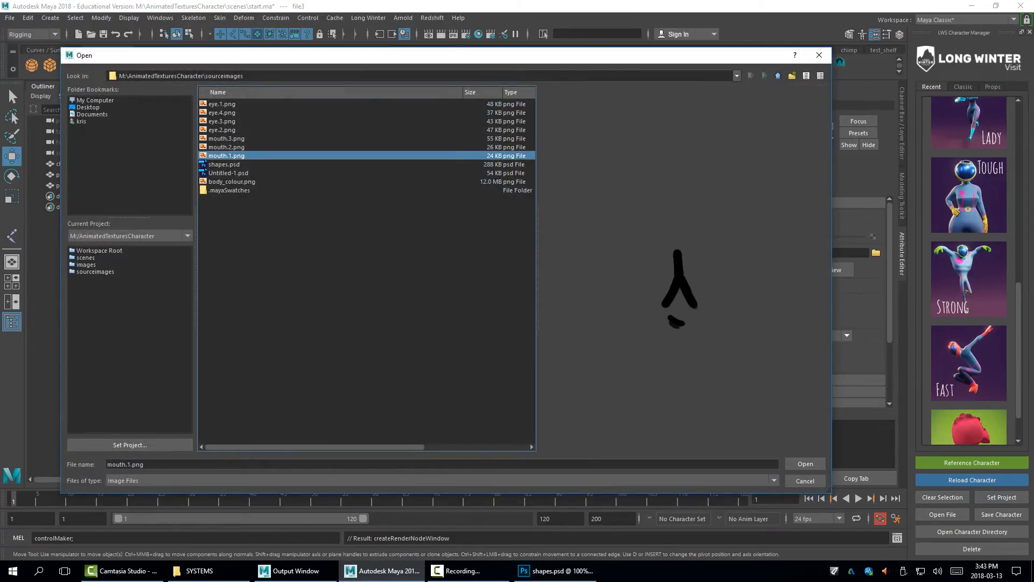
left_click(806, 464)
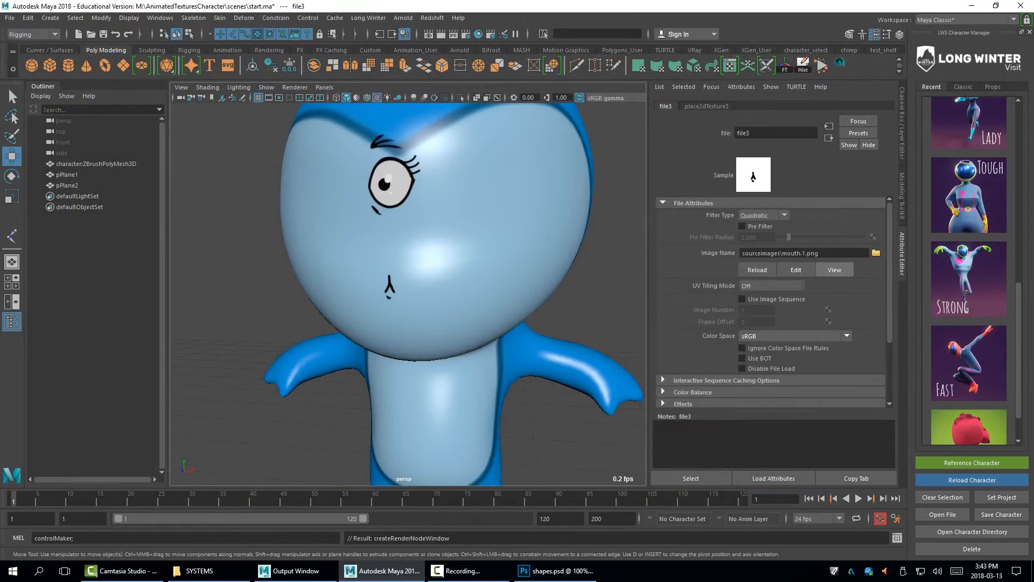
Turn on Use Image Sequence for the mouth.1.png file texture and play the timeline to preview it
left_click(742, 298)
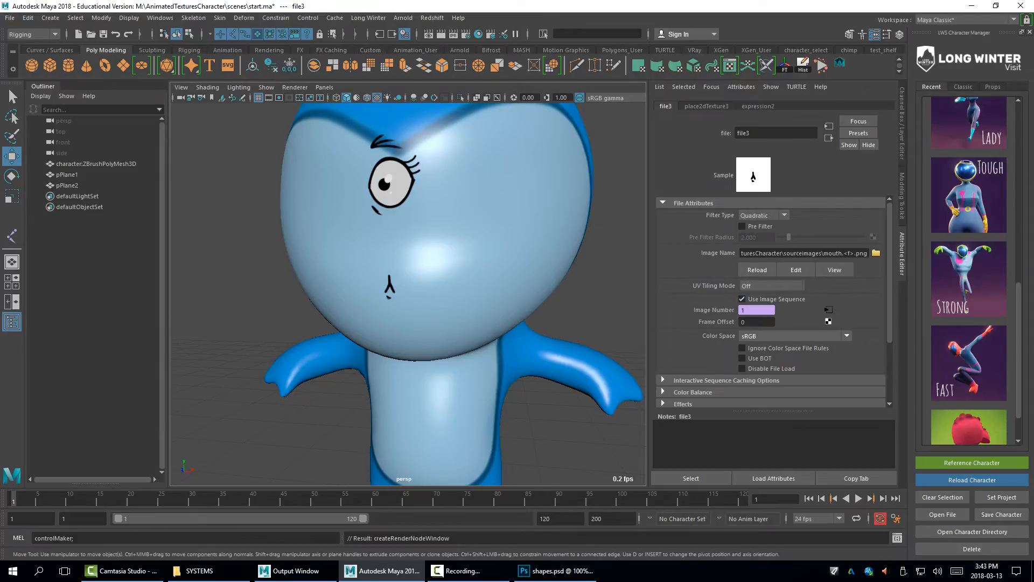
key("alt+v")
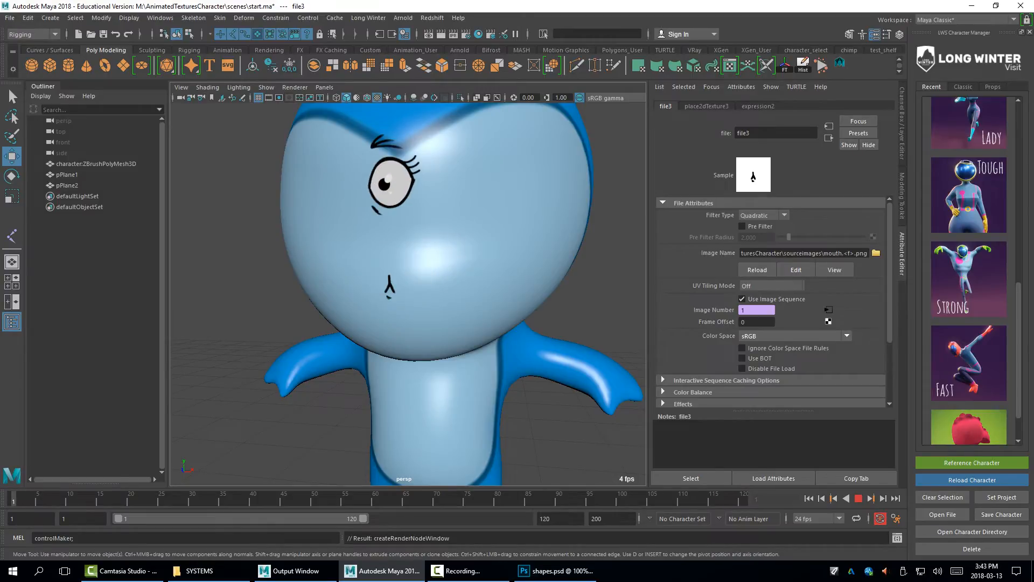
key("Escape")
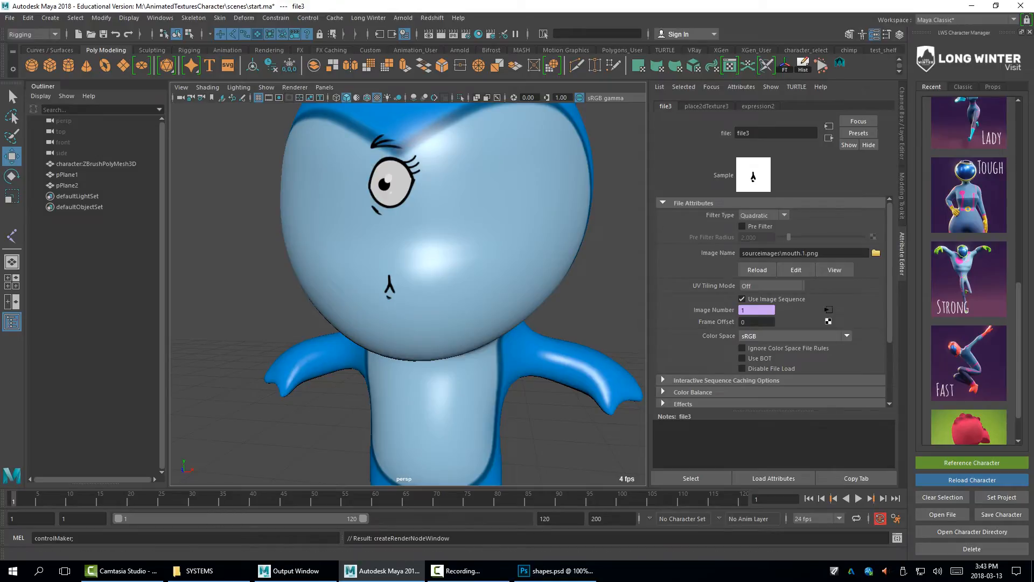
Try moving the eye plane sideways across the face and undo the move
left_click(390, 178)
left_click_drag(391, 175, 489, 200)
key("ctrl+z")
Add a Lattice deformer to the eye plane
mouse_move(431, 226)
right_mouse_down("alt")
mouse_move(414, 229)
mouse_move(485, 231)
mouse_move(447, 232)
right_mouse_up("alt")
middle_click_drag(447, 231, 436, 262, "alt")
left_click_drag(437, 262, 464, 248, "alt")
right_click_drag(463, 247, 496, 250, "alt")
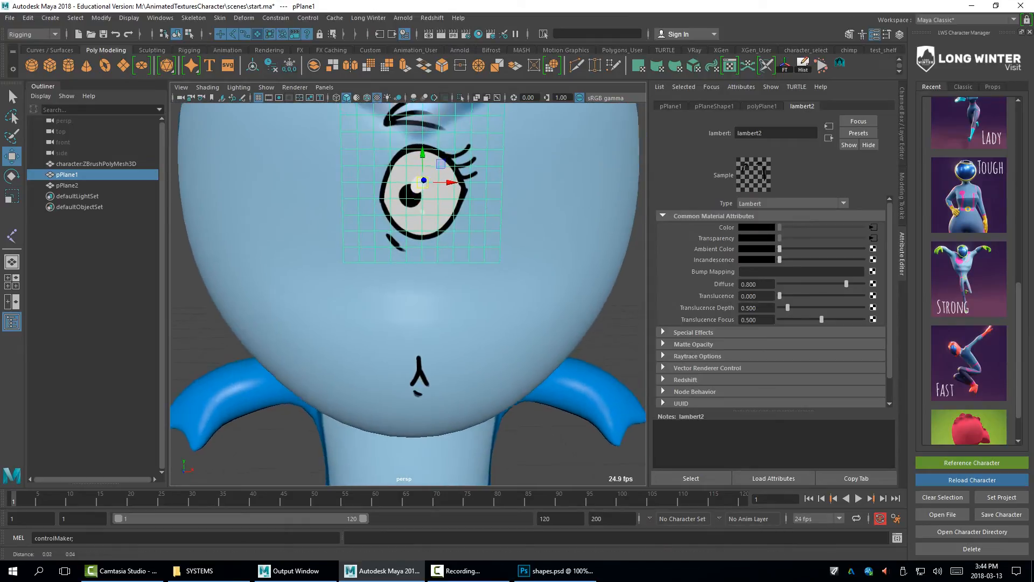
left_click_drag(496, 250, 396, 247, "alt")
middle_click_drag(396, 247, 487, 248, "alt")
left_click_drag(431, 248, 474, 248, "alt")
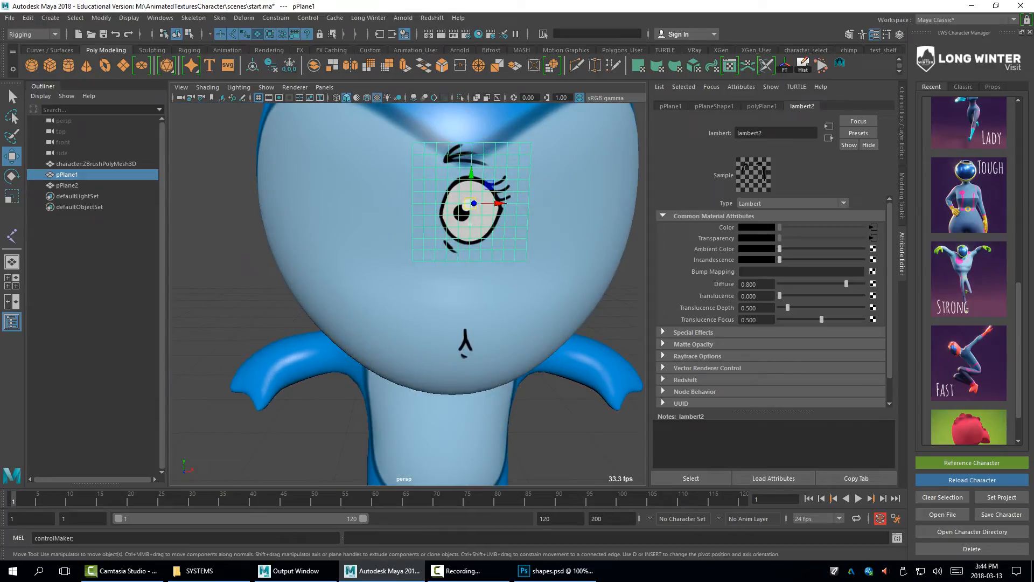
mouse_move(474, 248)
left_mouse_down("alt")
mouse_move(329, 248)
mouse_move(468, 236)
left_mouse_up("alt")
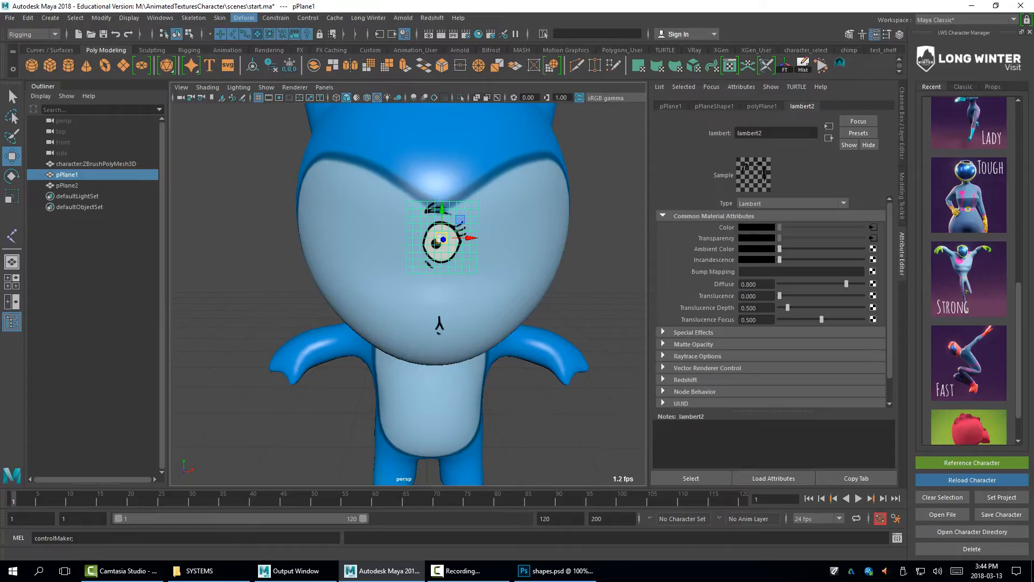
left_click(244, 18)
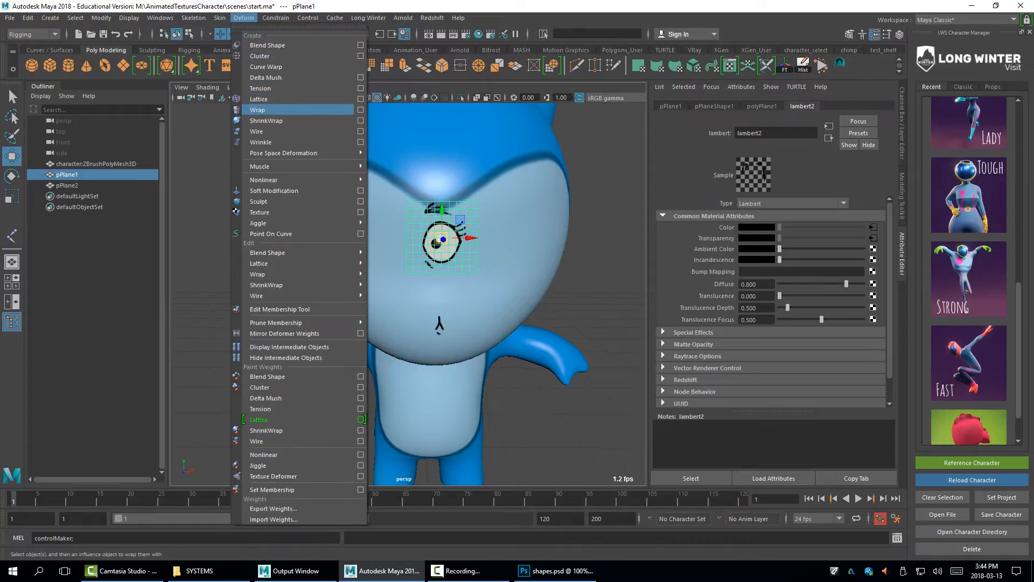
left_click(270, 109)
Set the eye lattice's divisions to S 3, T 2 and U 3
key("ctrl+a")
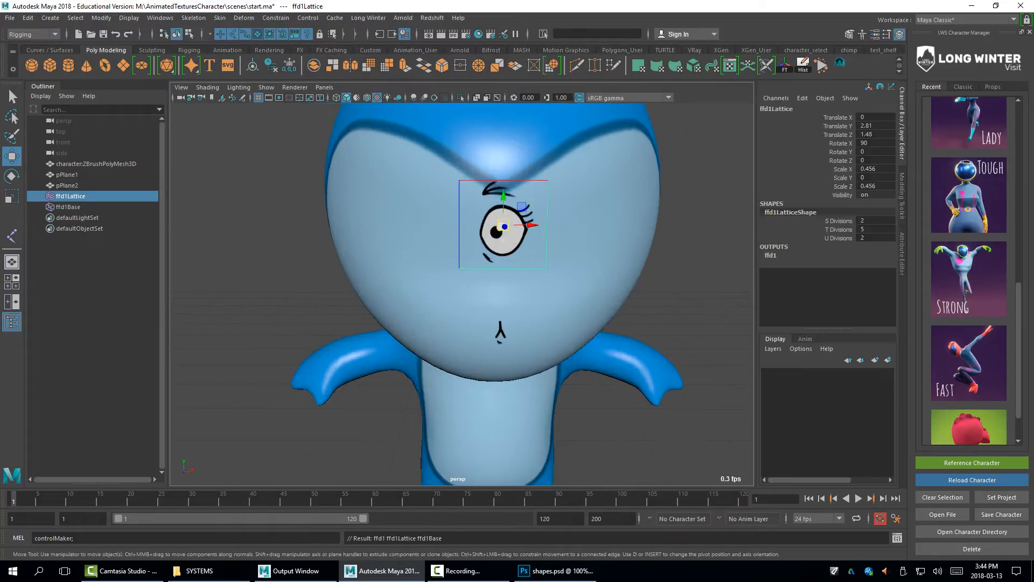
left_click_drag(875, 220, 875, 238)
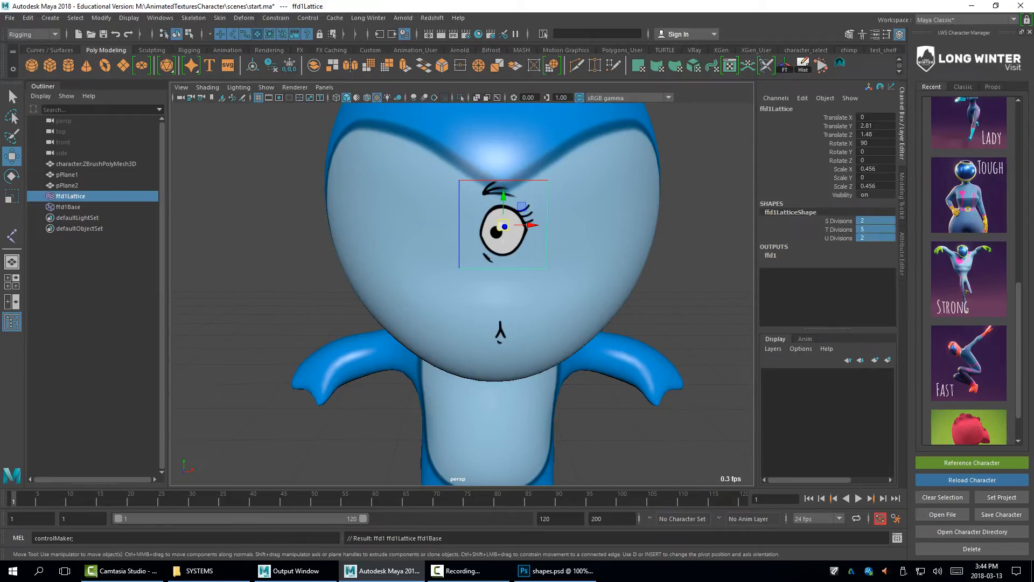
left_click(838, 230)
mouse_move(619, 259)
middle_mouse_down()
mouse_move(566, 258)
mouse_move(625, 259)
middle_mouse_up()
left_click(838, 221)
left_click(838, 238, "ctrl")
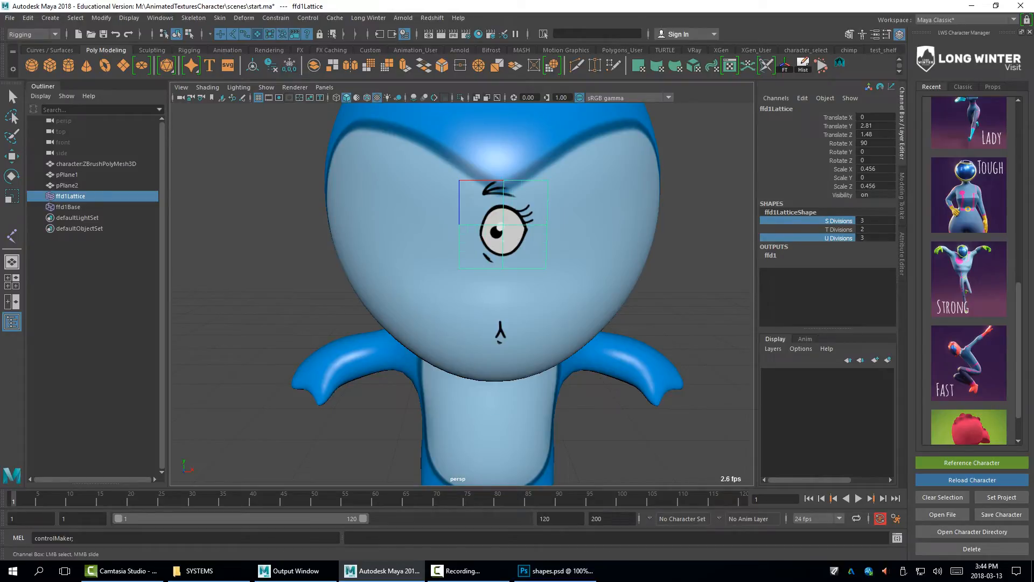
Try moving the eye plane independently of its lattice, diagonally and along X, undoing each move
left_click(518, 212)
key("w")
left_click_drag(503, 225, 483, 204)
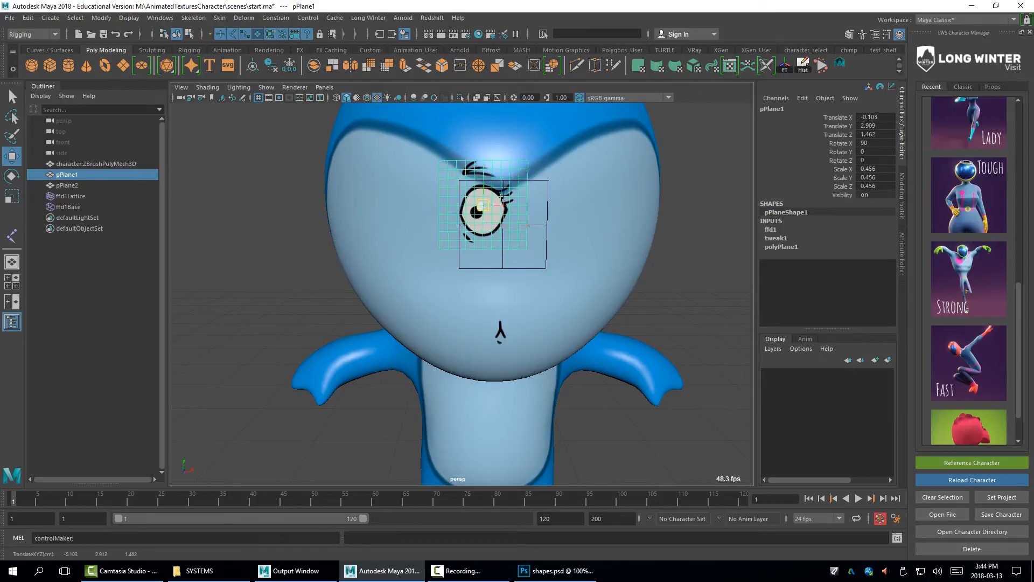
key("ctrl+z")
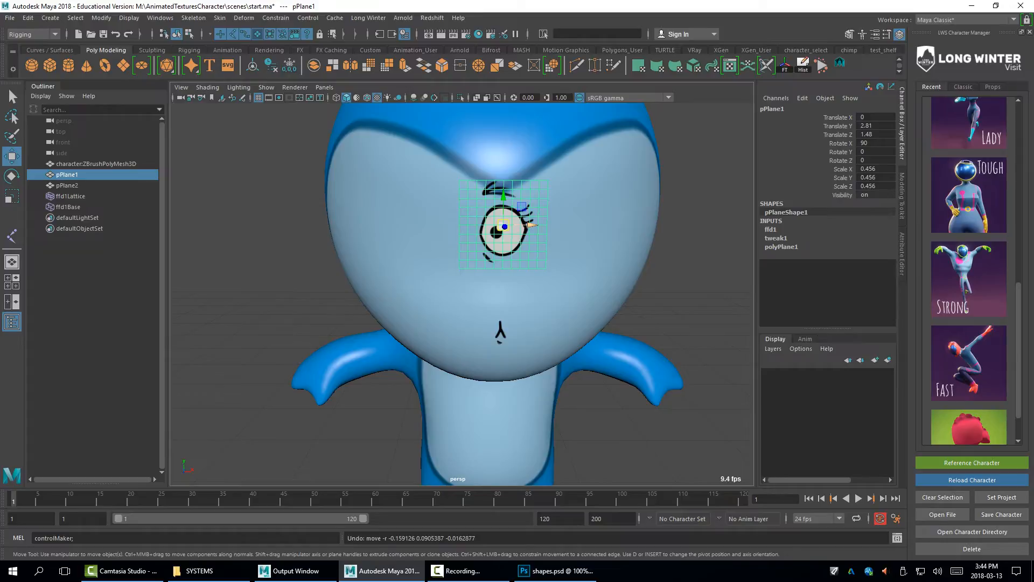
left_click_drag(531, 225, 465, 225)
key("ctrl+z")
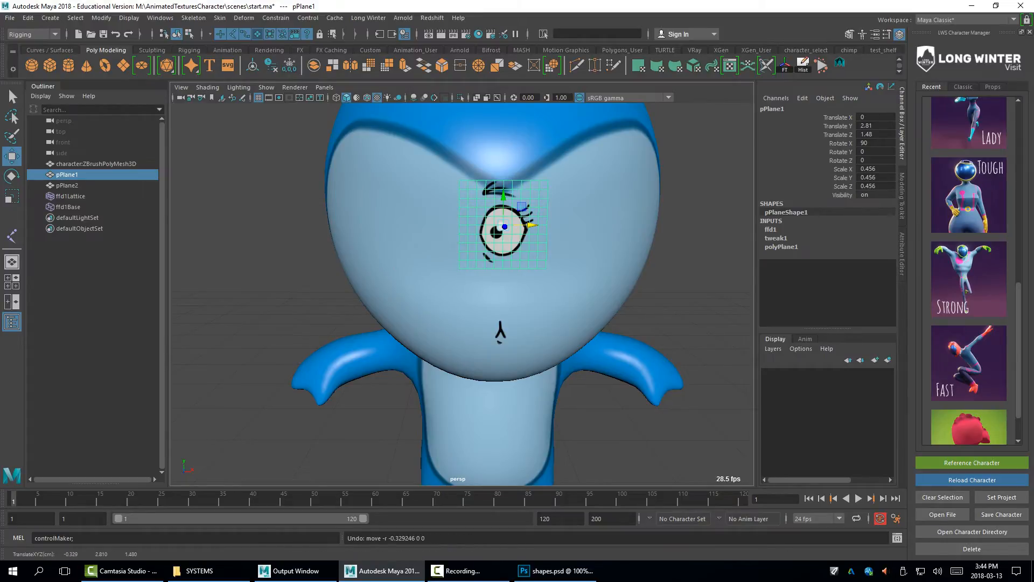
Move the eye lattice along X to about 0.474, toward the side of the face
left_click(71, 196)
scroll(512, 226, "up", 3)
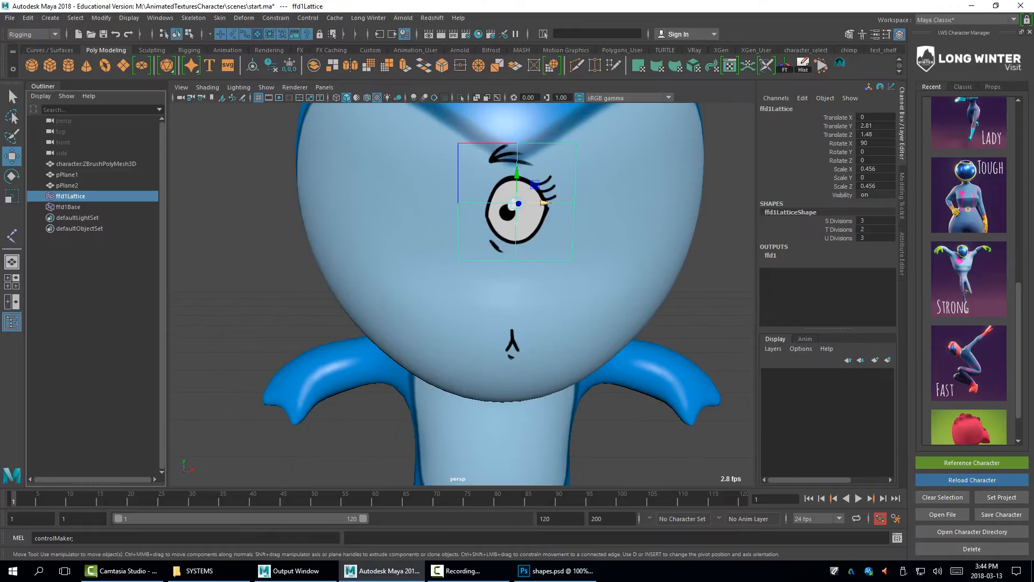
left_click_drag(545, 203, 665, 203)
Try shifting the eye plane slightly along X inside the moved lattice, and undo back to the lattice selection
left_click(67, 174)
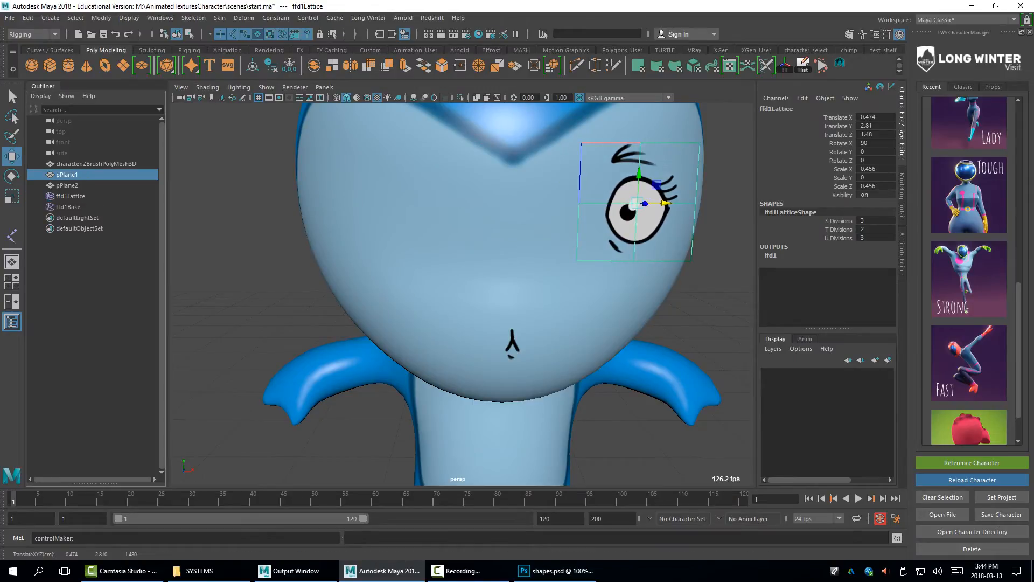
left_click_drag(517, 227, 506, 207, "alt")
key("ctrl+z")
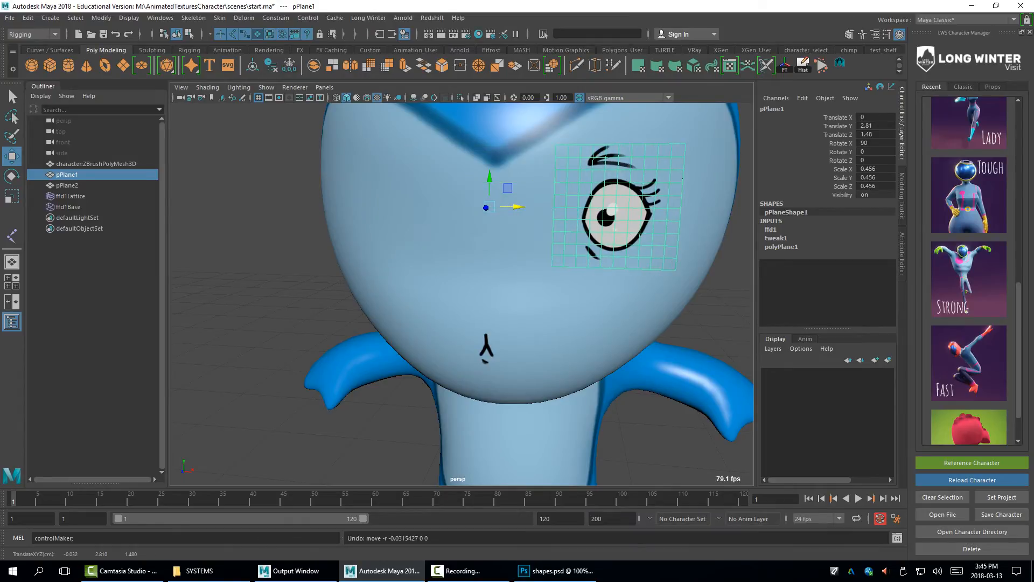
key("ctrl+z")
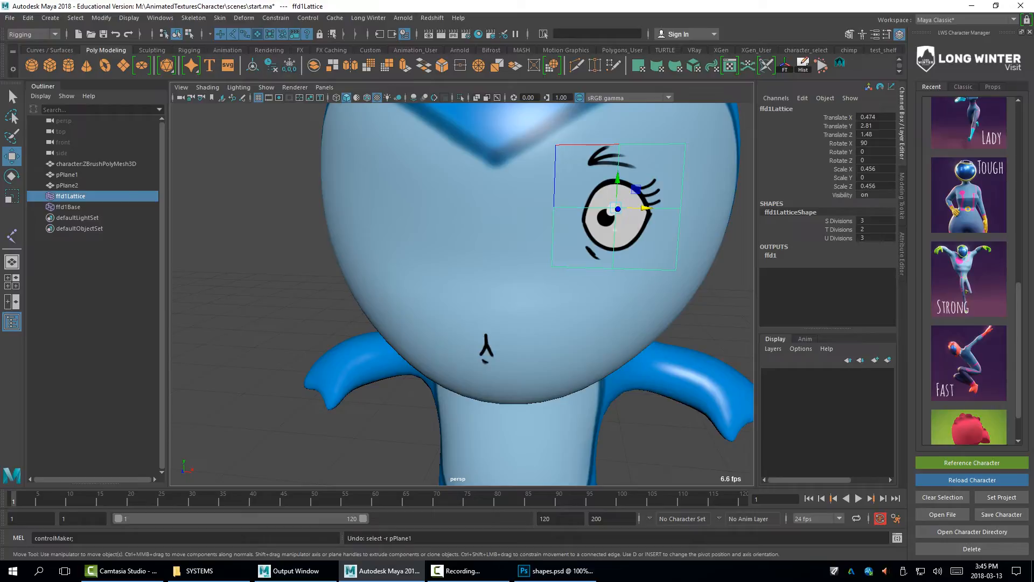
Scale the eye lattice's base uniformly up to about 0.829
left_click(69, 207)
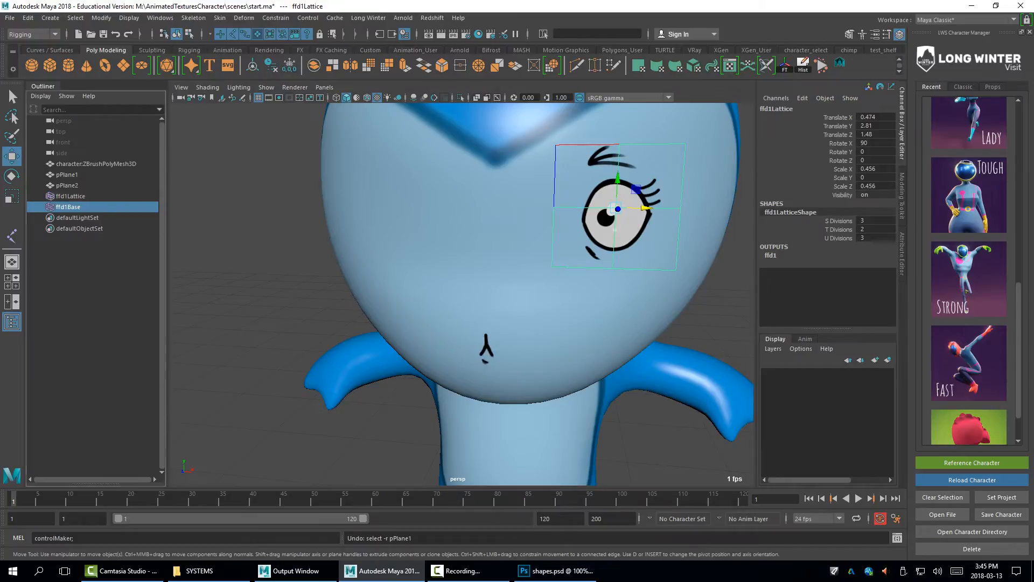
key("r")
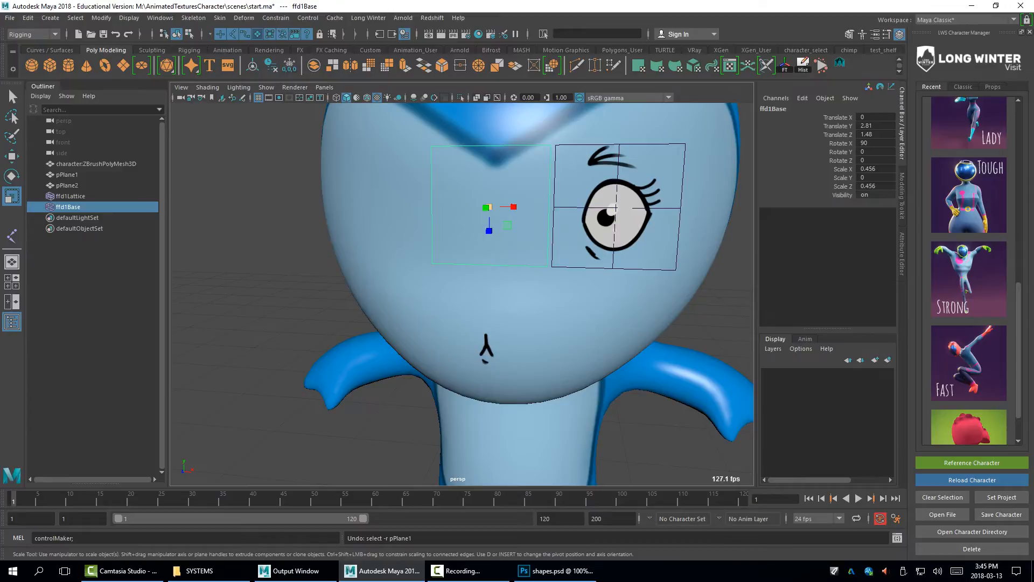
left_click_drag(517, 291, 482, 309, "alt")
left_click_drag(459, 222, 515, 223)
Try moving the eye plane along X and Y inside its enlarged lattice base, undoing the moves
left_click(586, 229)
key("w")
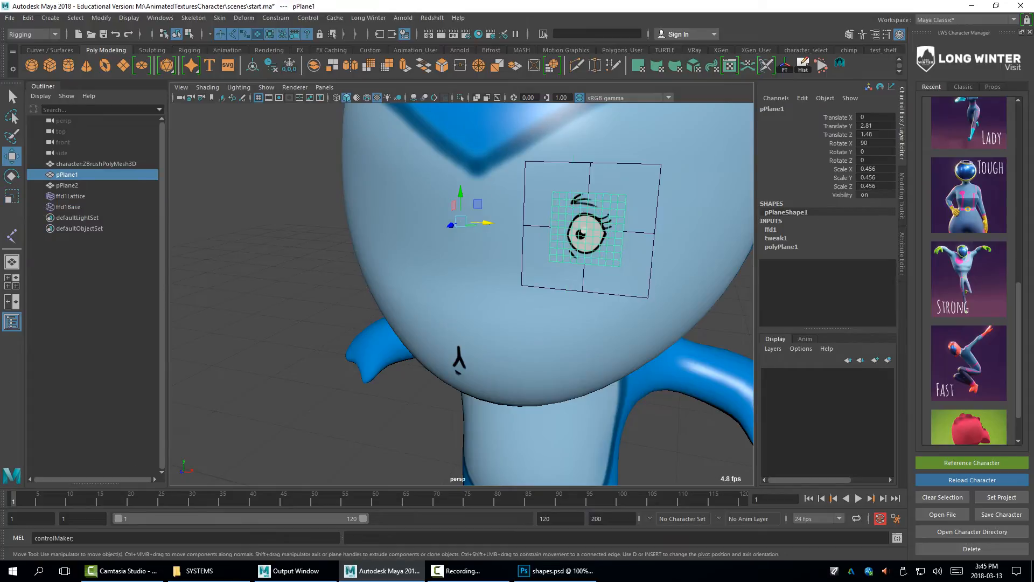
left_click_drag(485, 222, 499, 144)
key("ctrl+z")
key("ctrl+z")
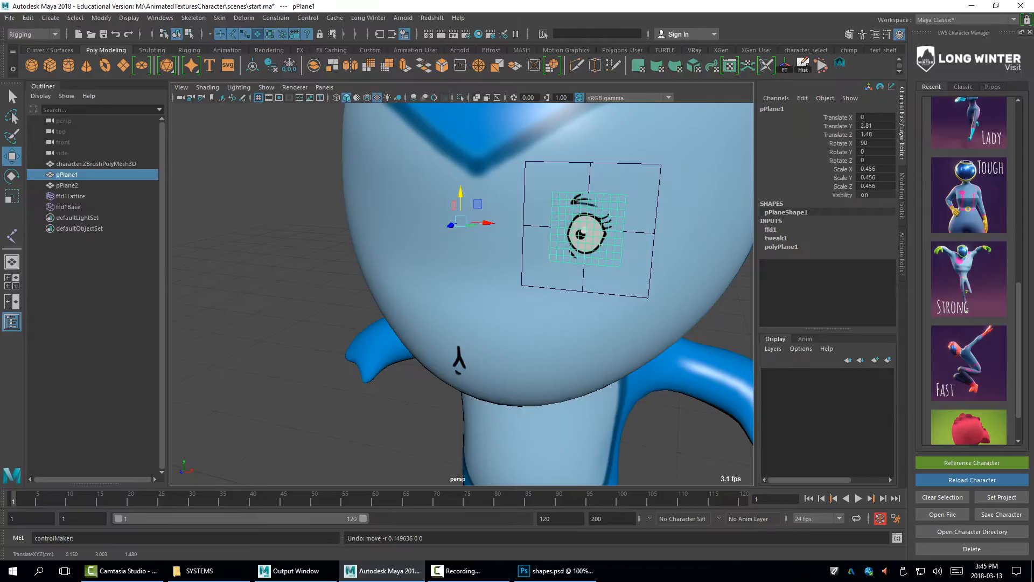
Scale the eye lattice up to about 0.719 in X and Z
left_click_drag(474, 270, 539, 260, "alt")
middle_click_drag(539, 260, 496, 294, "alt")
left_click_drag(496, 294, 457, 291, "alt")
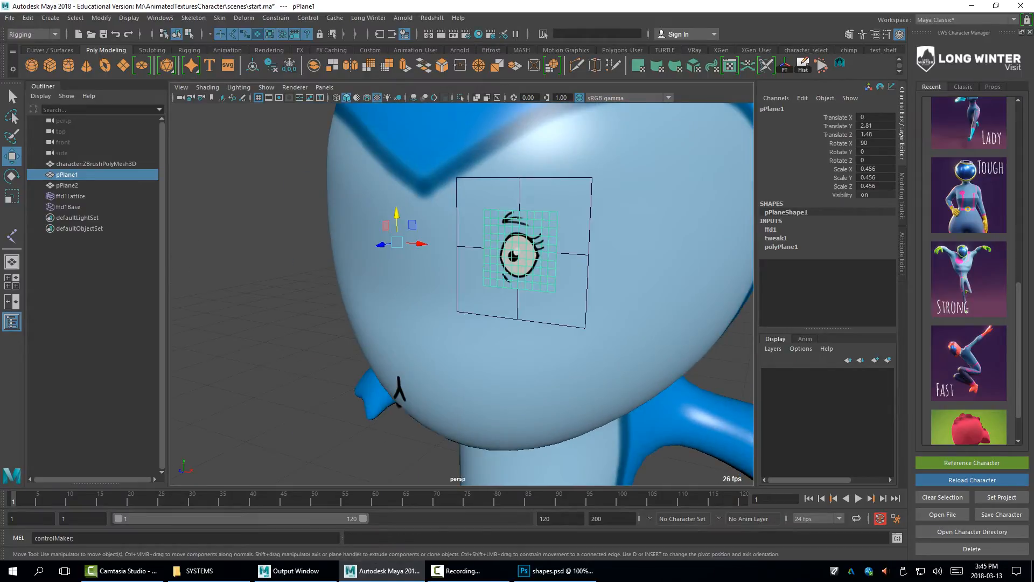
left_click(456, 291)
key("r")
left_click_drag(518, 251, 585, 237)
Reposition the eye lattice to about 0.312 in X, 2.690 in Y and 1.249 in Z
key("w")
left_click_drag(564, 197, 564, 230)
left_click_drag(564, 230, 611, 261, "alt")
left_click_drag(644, 298, 445, 291)
left_click_drag(296, 258, 491, 270)
Turn off Local influence in the eye lattice's ffd1 deformation attributes
key("ctrl+a")
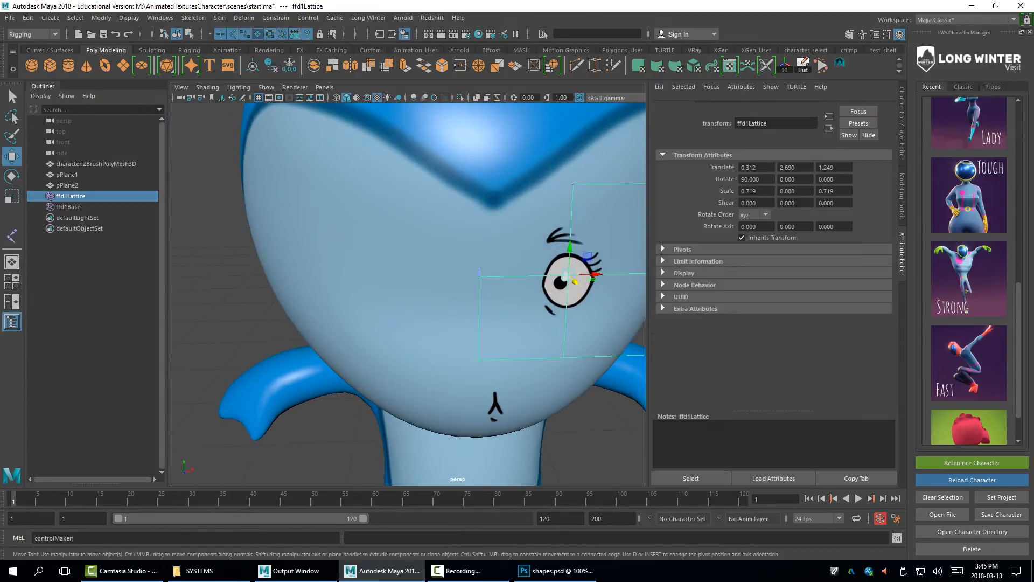
left_click(797, 106)
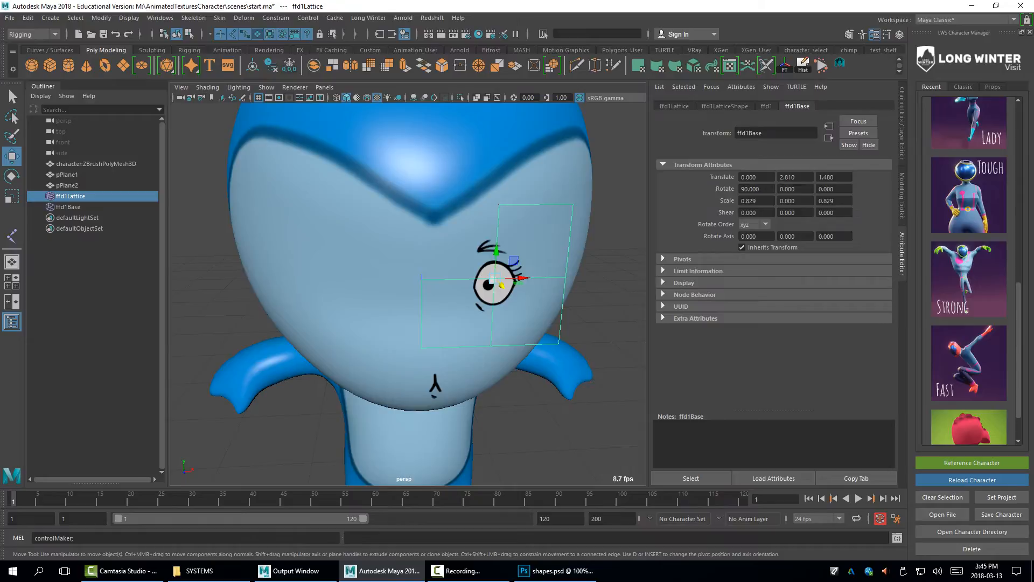
left_click(766, 106)
left_click(742, 177)
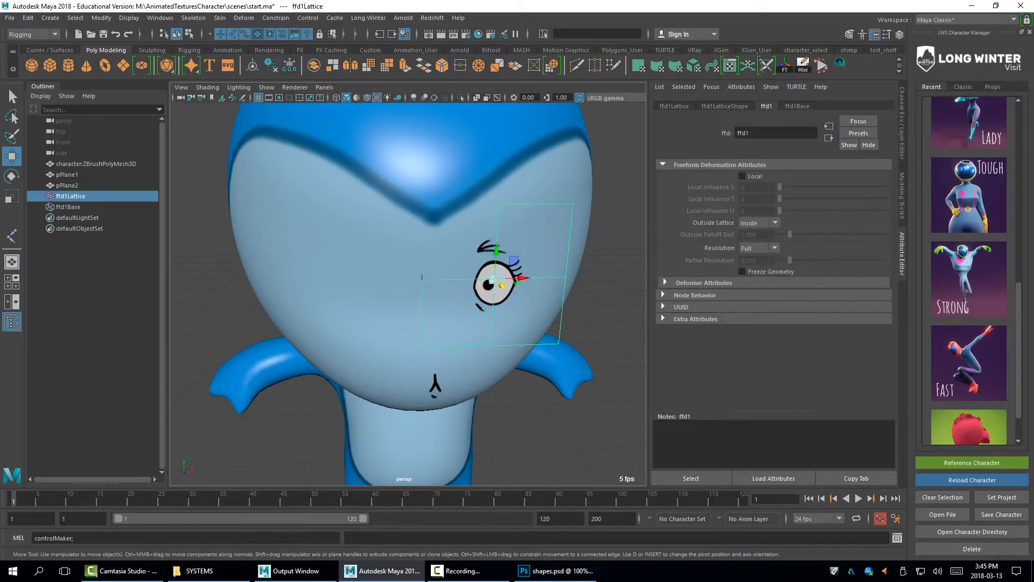
Edit the eye lattice's points, pushing the outer column back along Z toward the side of the head
right_click_drag(584, 293, 575, 267)
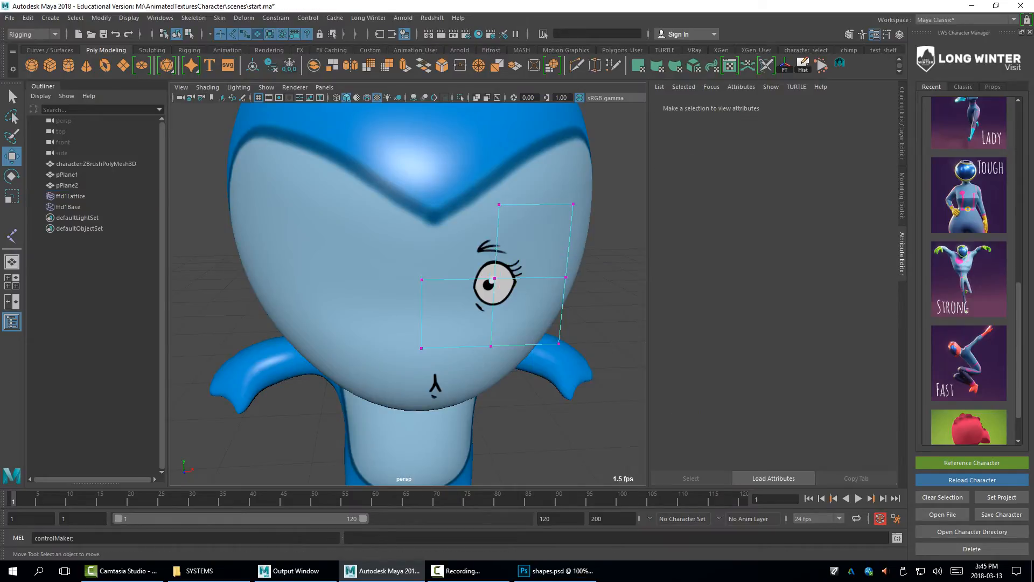
left_click_drag(612, 185, 550, 363)
left_click_drag(560, 323, 320, 332, "alt")
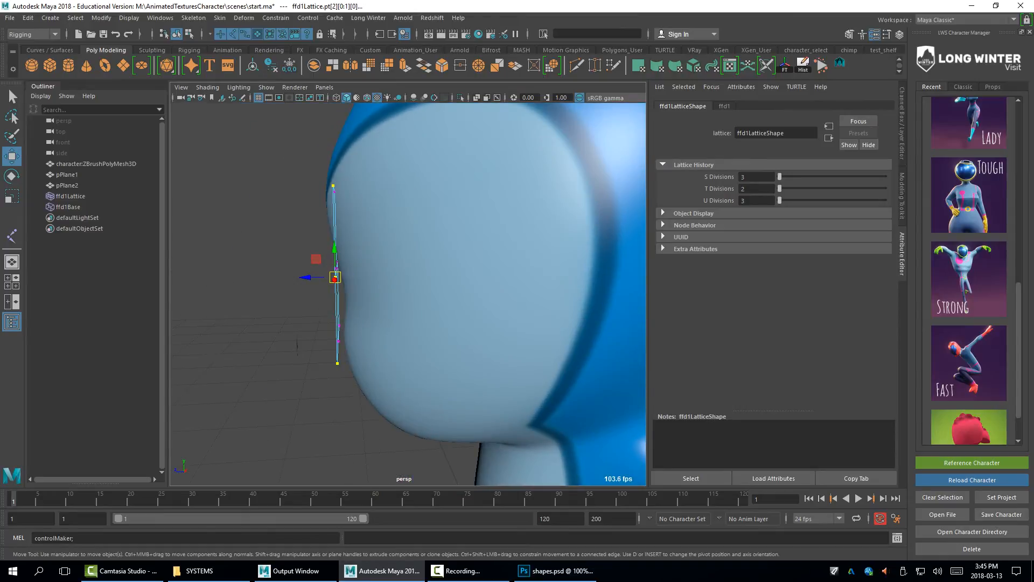
left_click_drag(311, 277, 348, 277)
left_click_drag(347, 290, 568, 290, "alt")
Push the eye lattice's middle row of points back along Z and bring the top row forward to follow the forehead
left_click_drag(530, 243, 461, 283)
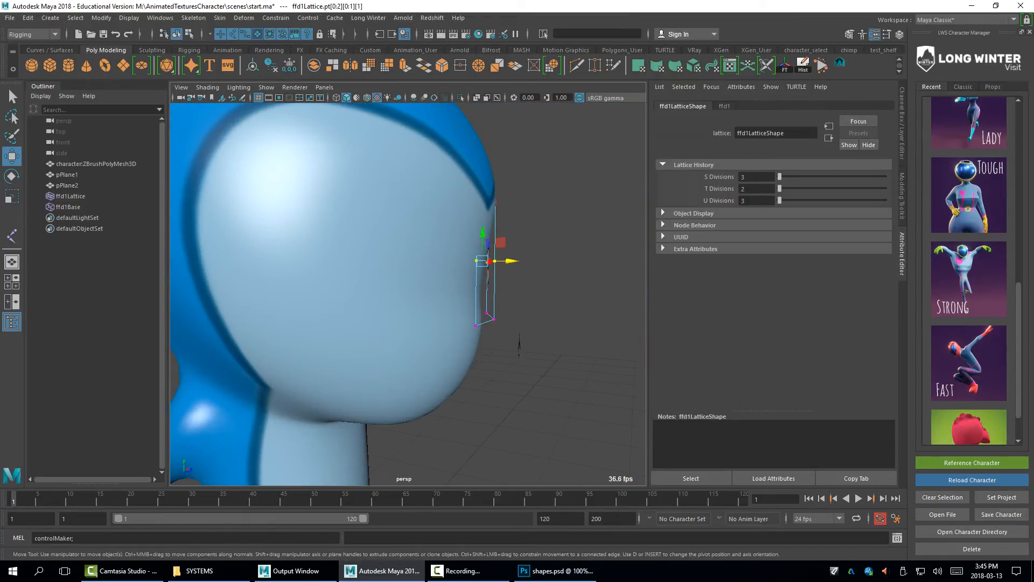
left_click_drag(515, 261, 427, 269)
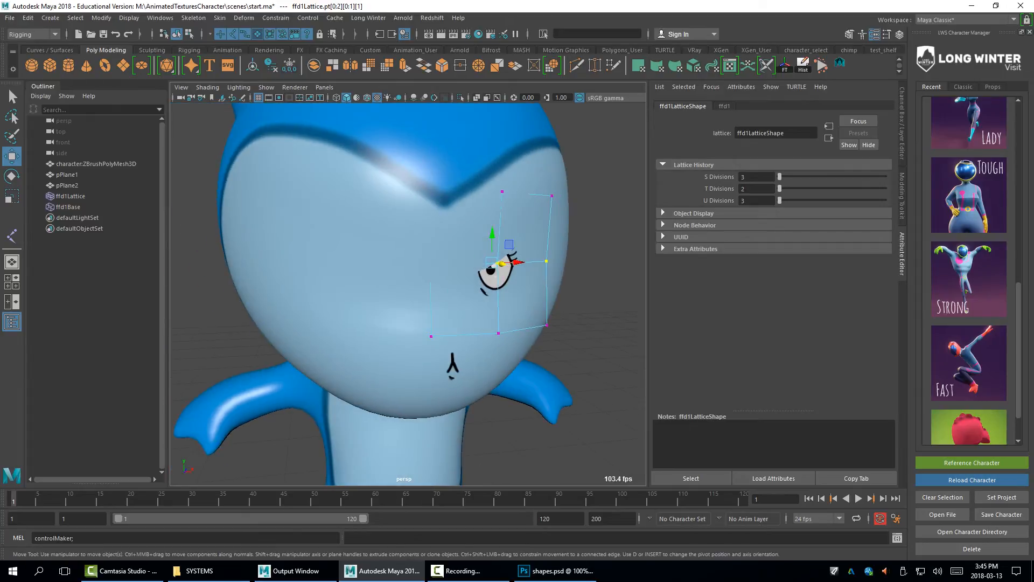
left_click_drag(424, 164, 585, 216)
left_click_drag(571, 221, 644, 219, "alt")
left_click_drag(520, 197, 436, 224)
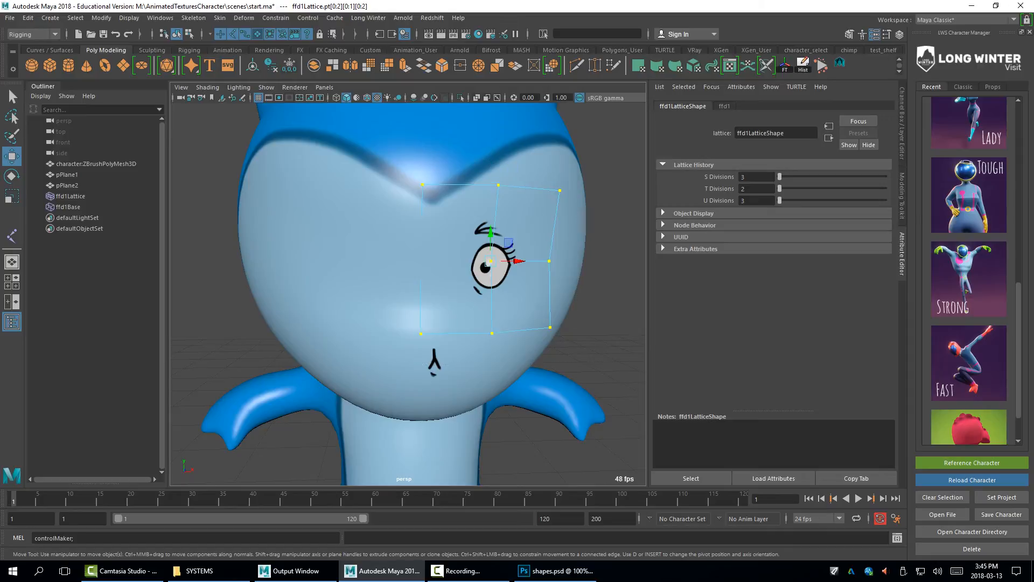
Reposition all the eye lattice points together and check the eye plane's gap to the face up close
left_click_drag(489, 263, 480, 286)
right_click_drag(479, 286, 544, 269, "alt")
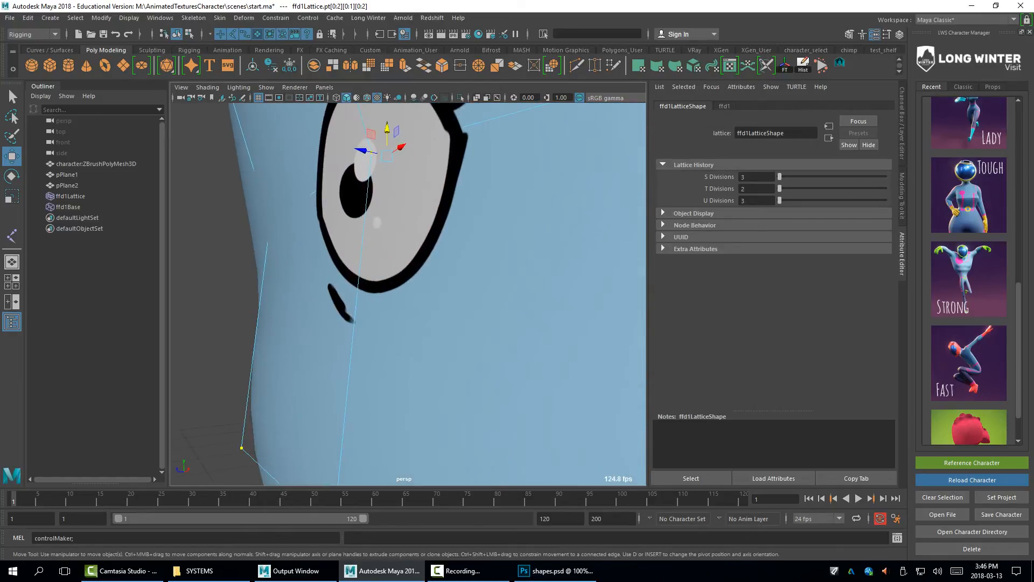
middle_click_drag(544, 248, 572, 385, "alt")
left_click_drag(539, 356, 582, 355, "alt")
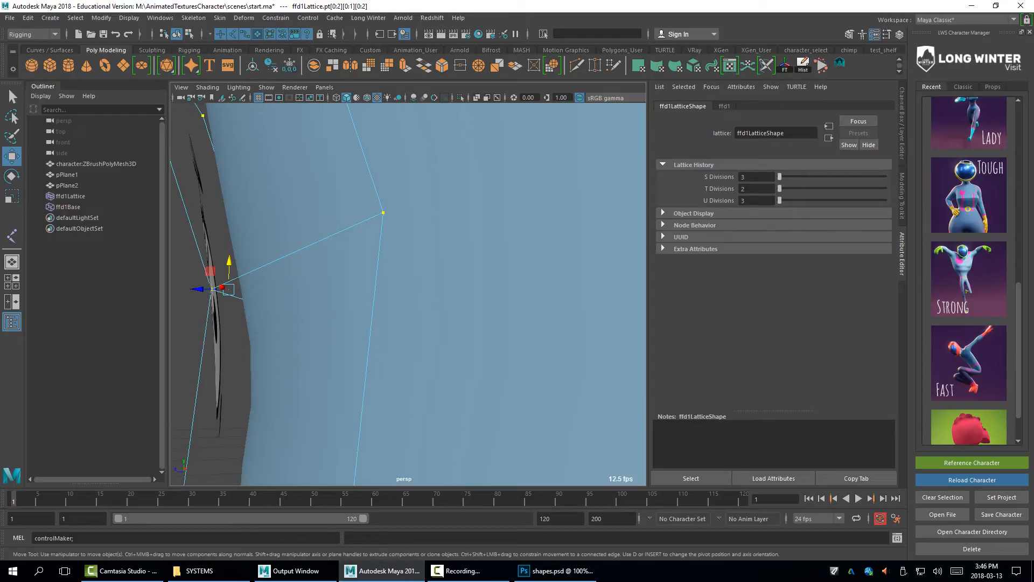
right_click_drag(544, 323, 442, 318, "alt")
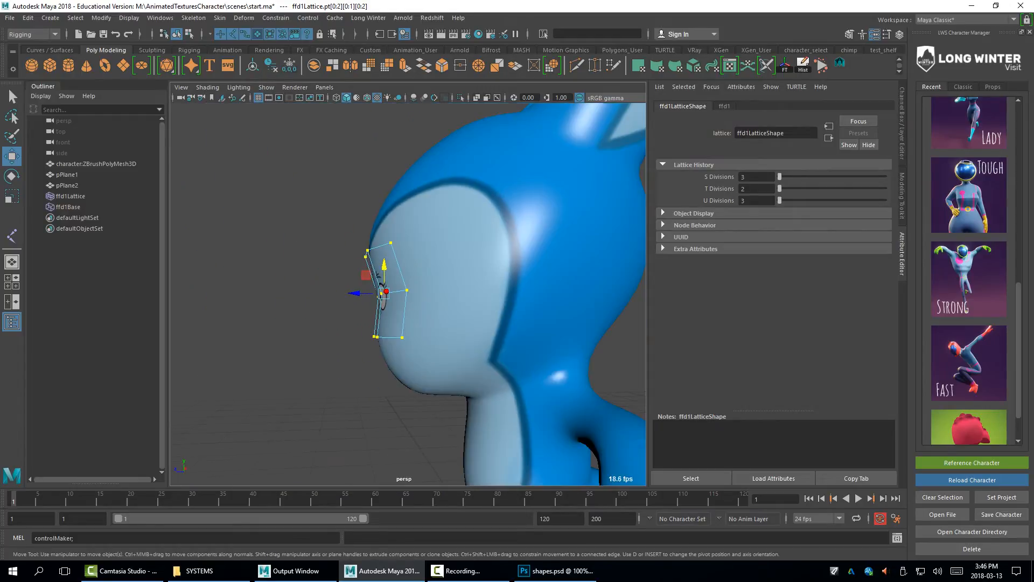
left_click_drag(442, 318, 534, 366, "alt")
left_click_drag(407, 365, 393, 325, "alt")
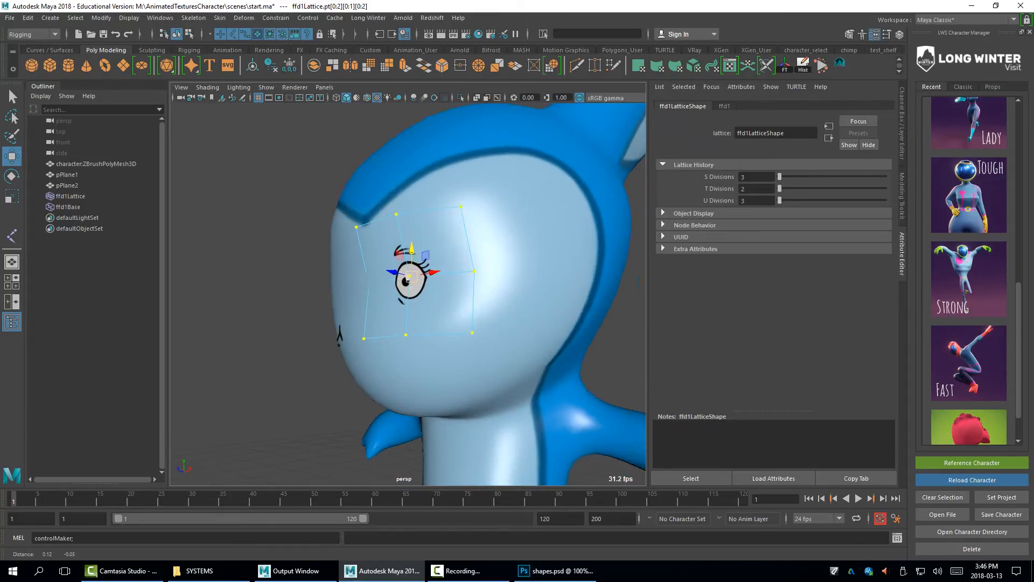
Shift all the eye lattice points slightly along X to refine the eye's placement on the face
right_click_drag(394, 325, 484, 323, "alt")
left_click_drag(485, 324, 415, 323, "alt")
left_click_drag(237, 283, 409, 302)
right_click_drag(410, 302, 334, 302, "alt")
left_click_drag(334, 302, 315, 293, "alt")
scroll(407, 294, "up", 3)
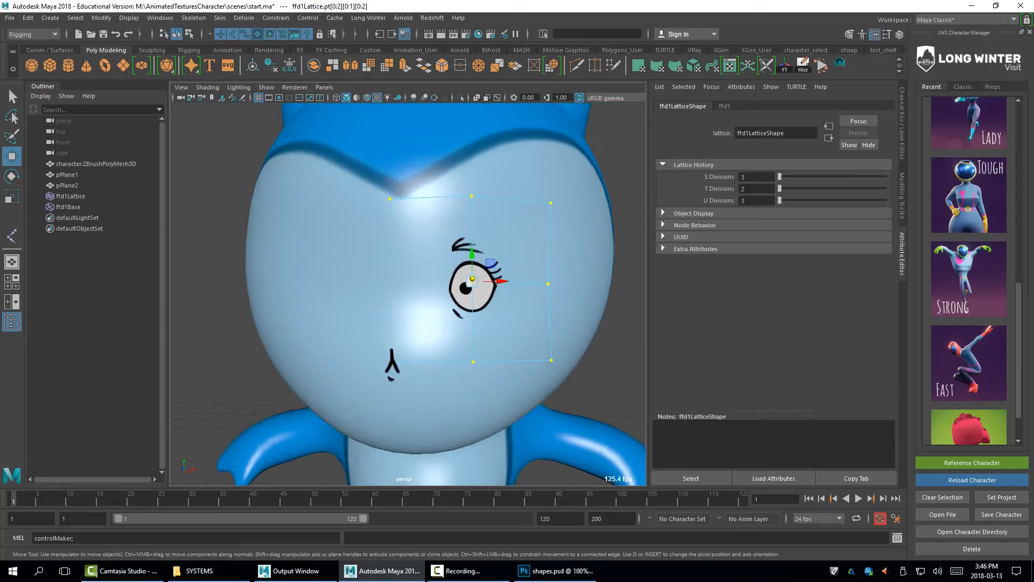
mouse_move(501, 280)
left_mouse_down()
mouse_move(513, 280)
mouse_move(492, 280)
mouse_move(514, 280)
mouse_move(453, 282)
mouse_move(498, 282)
left_mouse_up()
Select the eye plane and nudge it along X to about -0.005 inside its lattice
left_click(495, 261)
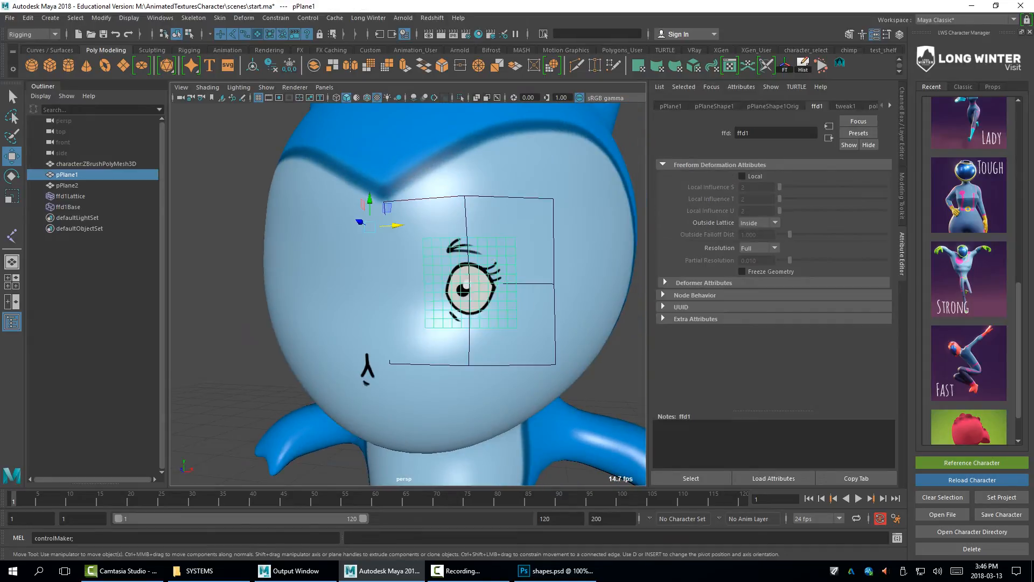
left_click(508, 283)
key("e")
left_click_drag(458, 259, 483, 200)
key("w")
left_click(489, 274)
mouse_move(404, 157)
left_mouse_down()
mouse_move(368, 156)
mouse_move(412, 157)
mouse_move(404, 157)
left_mouse_up()
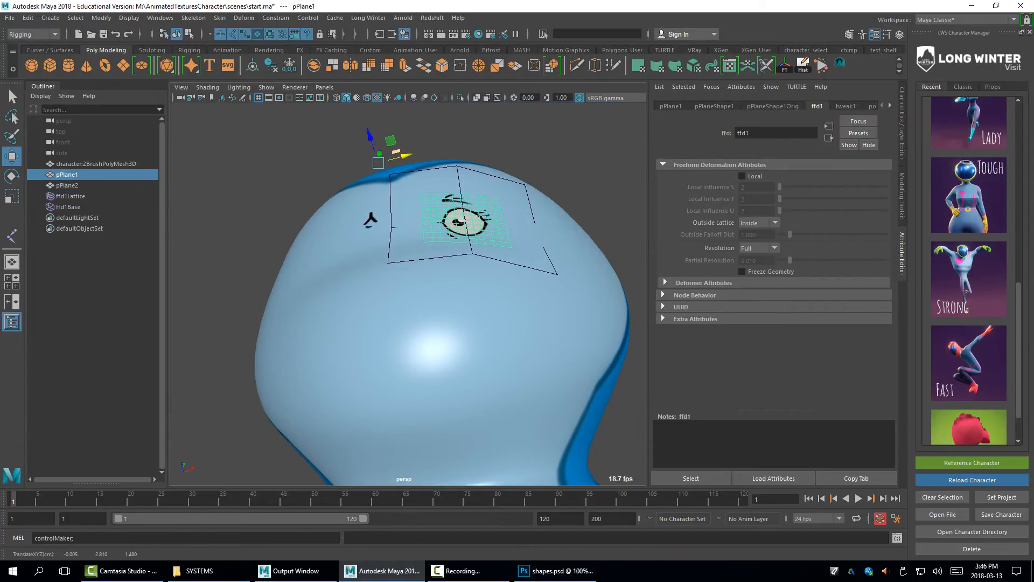
Try raising the eye plane slightly along Y, and undo the move
left_click_drag(371, 221, 283, 309, "alt")
mouse_move(304, 192)
left_mouse_down()
mouse_move(304, 171)
mouse_move(302, 206)
mouse_move(304, 192)
left_mouse_up()
key("ctrl+z")
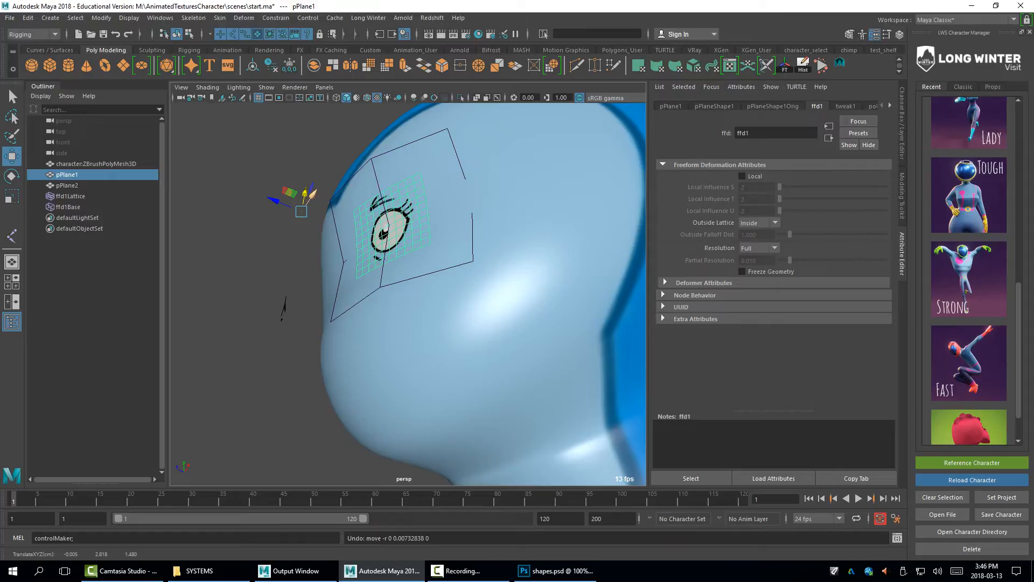
Select the mouth plane and create a lattice deformer on it
left_click(259, 253)
left_click_drag(258, 253, 485, 256, "alt")
middle_click_drag(497, 269, 485, 253, "alt")
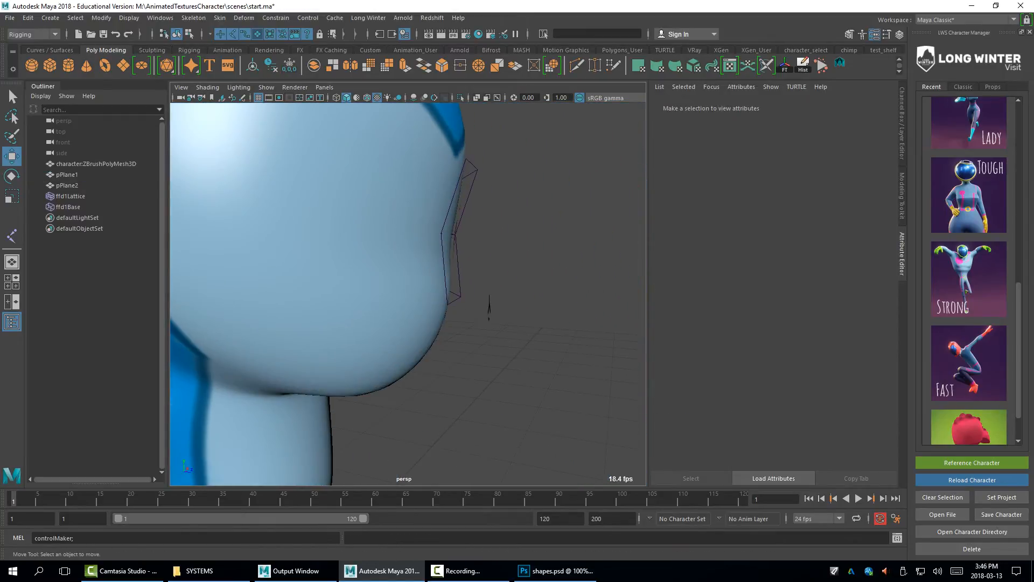
left_click(491, 305)
left_click_drag(491, 305, 372, 302, "alt")
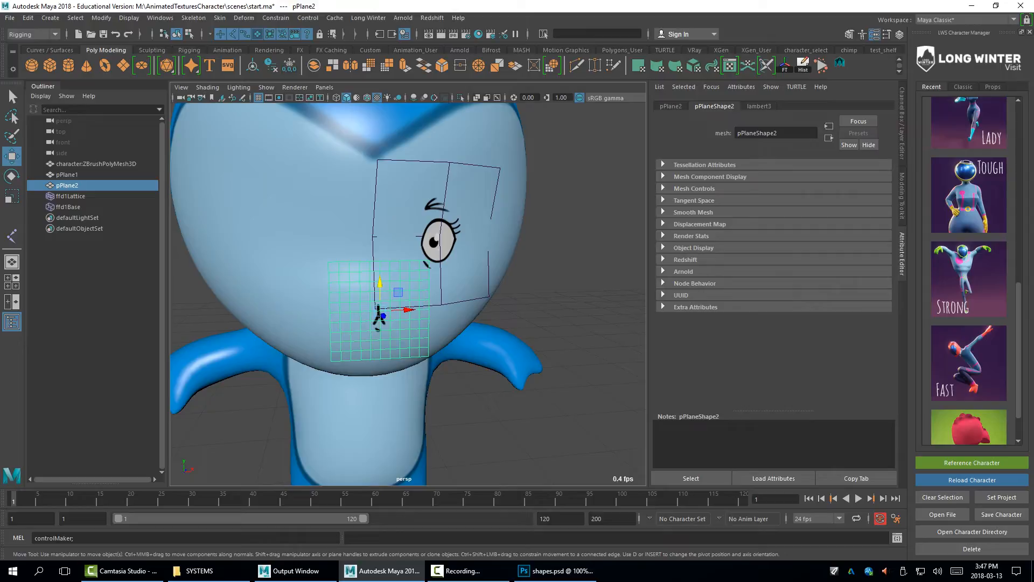
key("space")
key("ctrl+a")
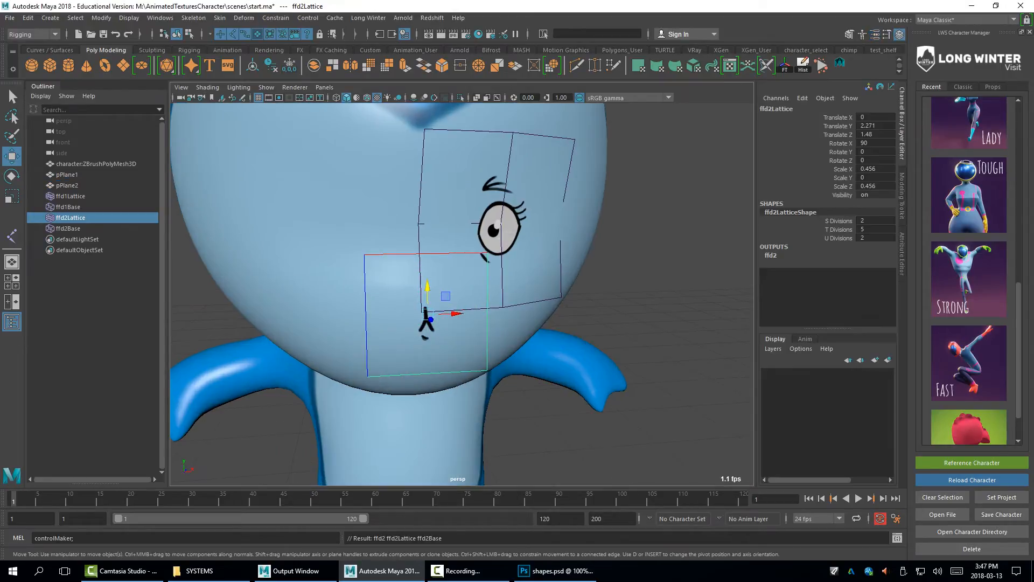
Set the mouth lattice's divisions to S 4, T 2 and U 4
left_click(839, 229)
middle_click_drag(668, 254, 646, 253)
left_click(839, 221)
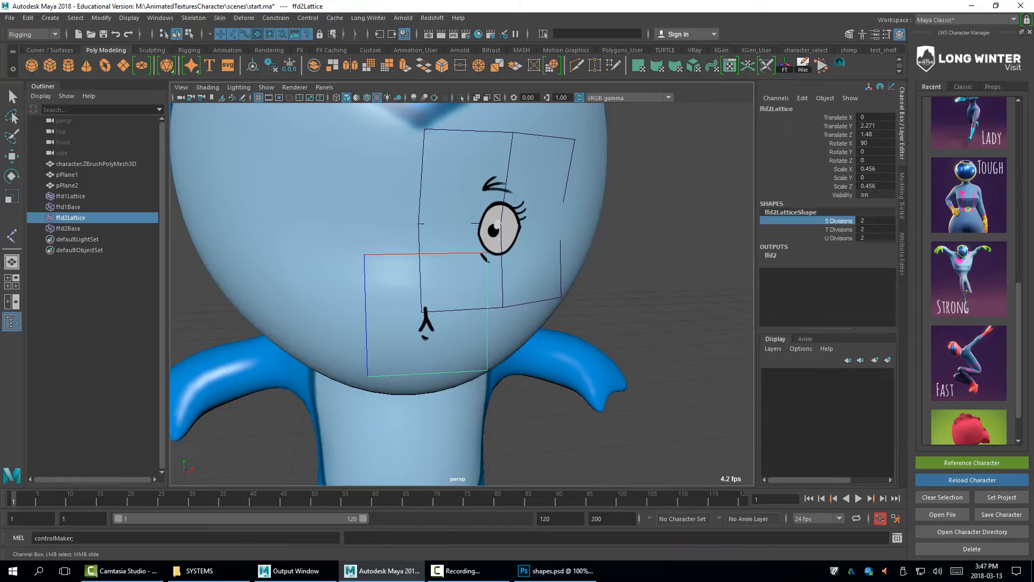
left_click(839, 238, "ctrl")
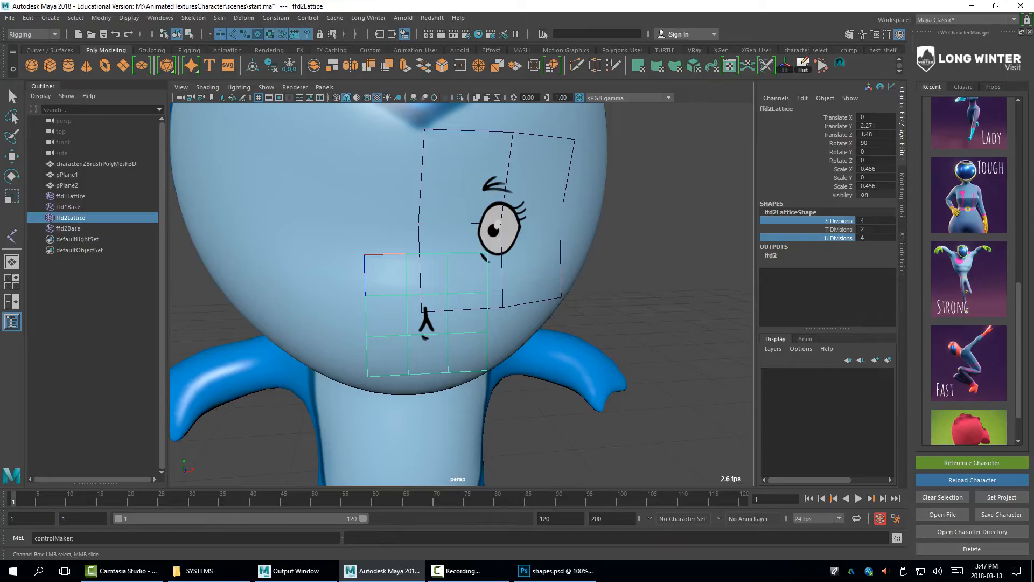
Turn off Local influence in the mouth lattice's ffd2 deformation attributes
key("ctrl+a")
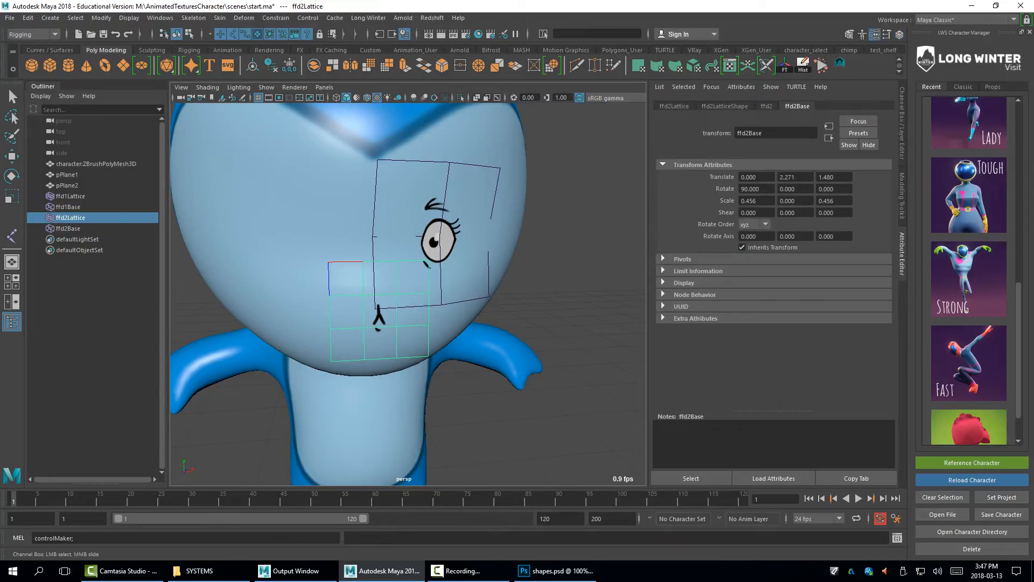
left_click(766, 106)
left_click(742, 176)
left_click(581, 227)
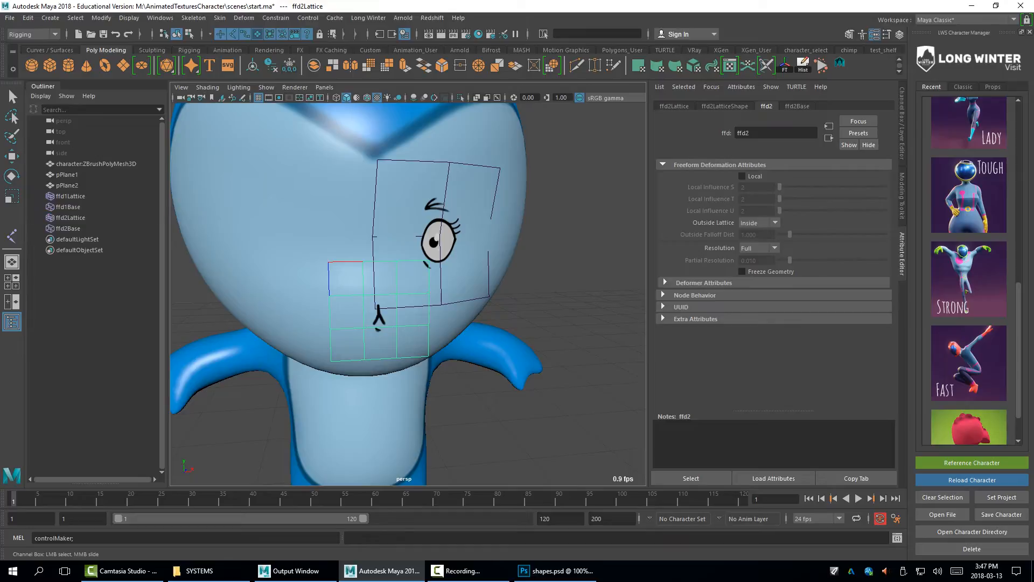
Select the mouth lattice's base, ffd2Base, and scale it up around the mouth plane
key("w")
left_click_drag(501, 259, 409, 256, "alt")
left_click(324, 290)
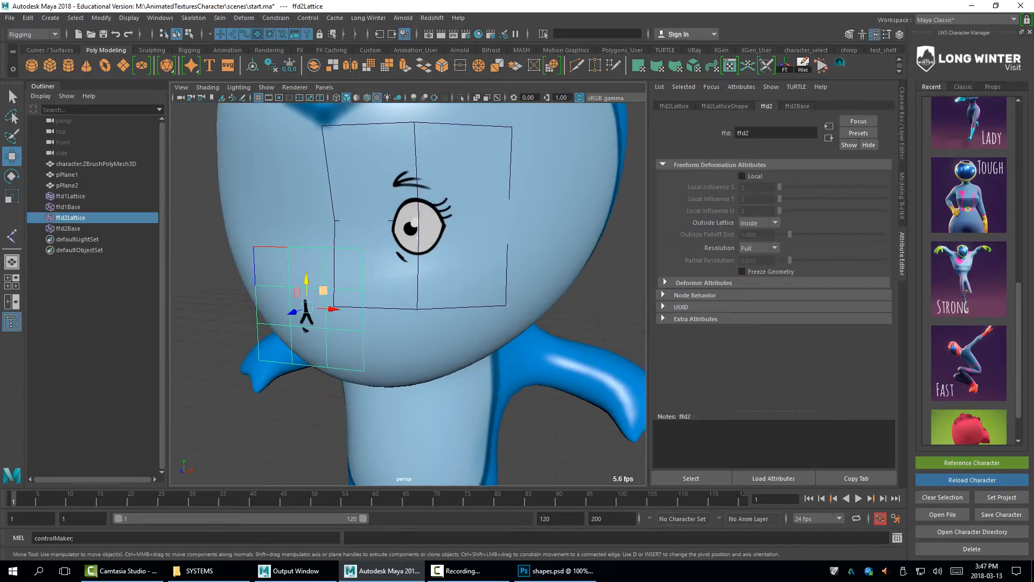
key("r")
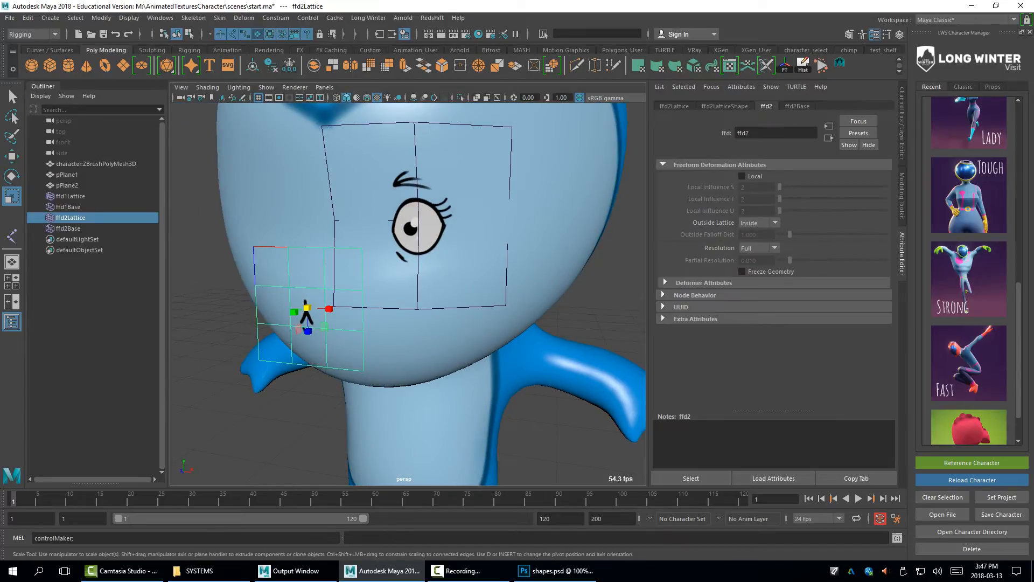
left_click(68, 229)
left_click_drag(325, 326, 306, 313)
left_click(306, 313)
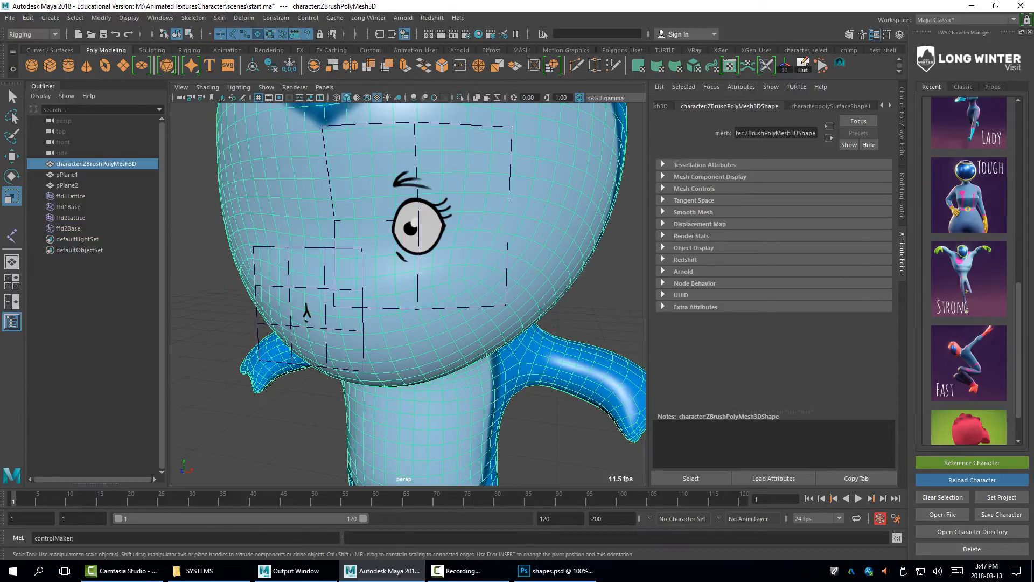
Scale the mouth lattice up to about 0.871 in X and Z and move it back to about 1.232 in Z
left_click(70, 218)
left_click_drag(388, 312, 323, 293, "alt")
key("w")
key("r")
key("w")
left_click_drag(253, 294, 448, 291)
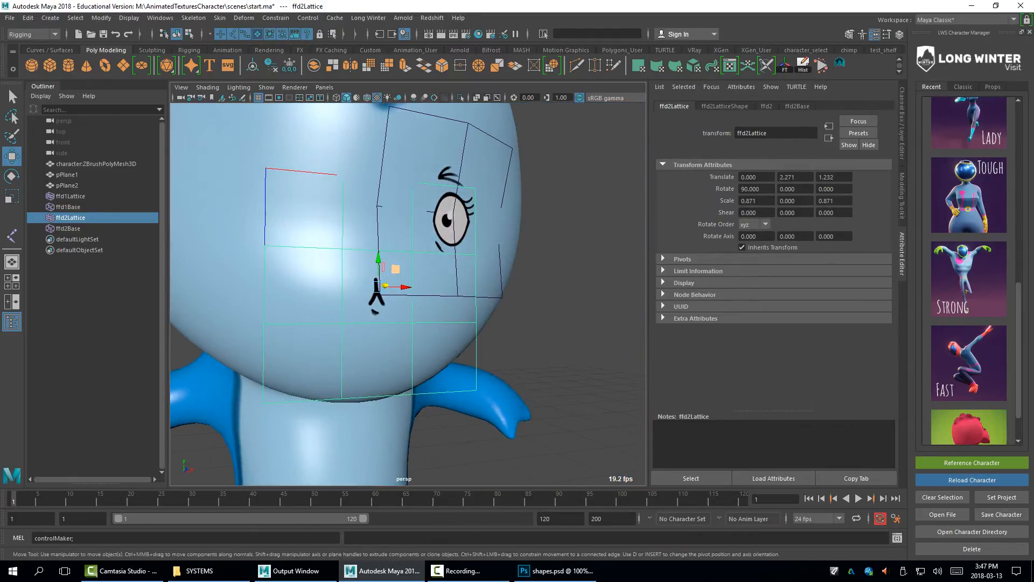
Edit the mouth lattice's points, pushing the bottom row back along Z under the chin and lowering the row above slightly
left_click_drag(378, 261, 468, 305)
key("F8")
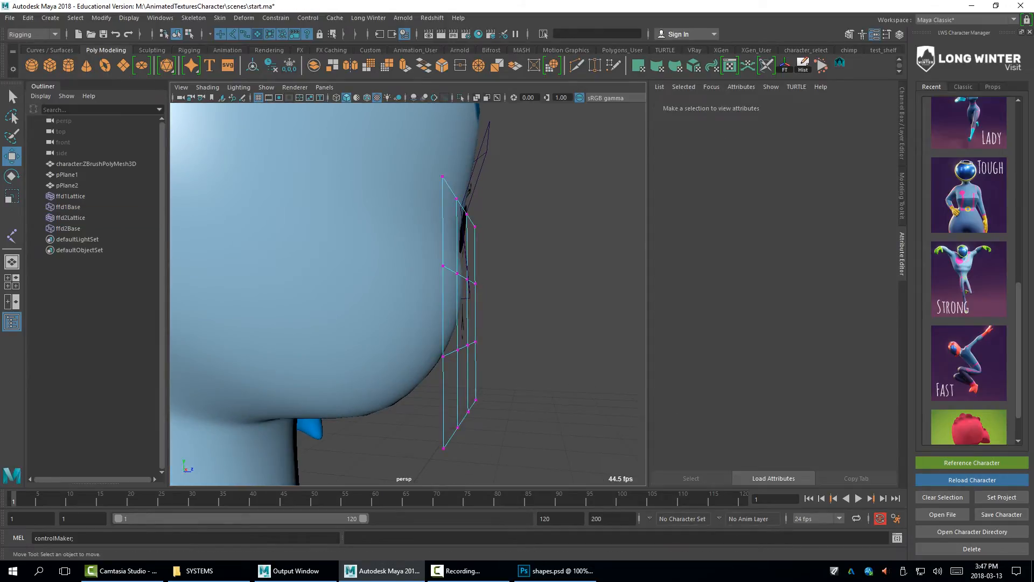
left_click_drag(502, 458, 502, 457)
left_click_drag(488, 419, 435, 417)
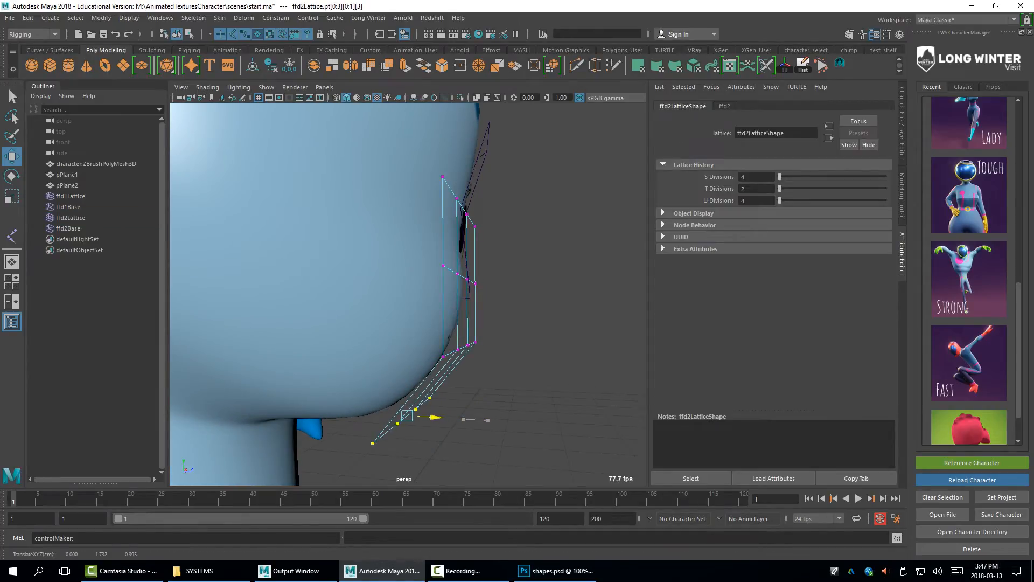
left_click_drag(417, 332, 521, 381)
left_click_drag(463, 322, 464, 328)
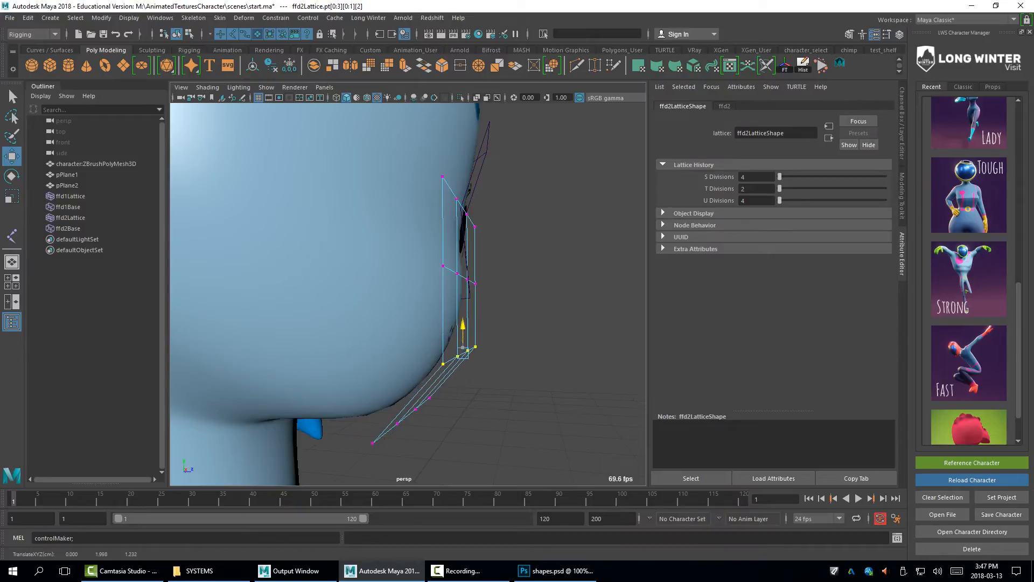
Select a row and the outer column of mouth lattice points, and play the animation briefly to check the mouth shapes
left_click_drag(421, 260, 506, 276)
left_click_drag(505, 276, 402, 269, "alt")
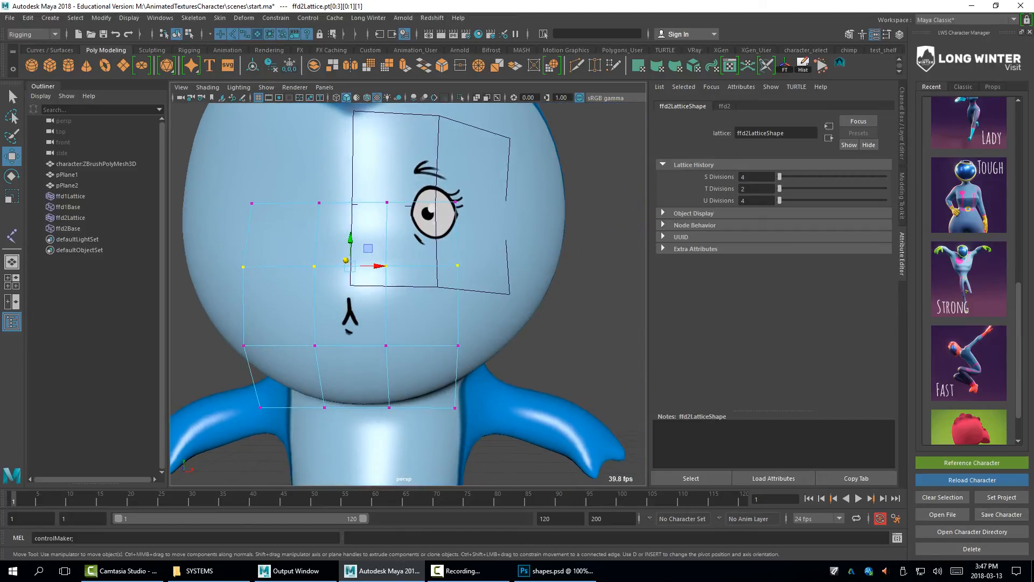
mouse_move(448, 190)
left_mouse_down()
mouse_move(497, 448)
mouse_move(449, 189)
left_mouse_up()
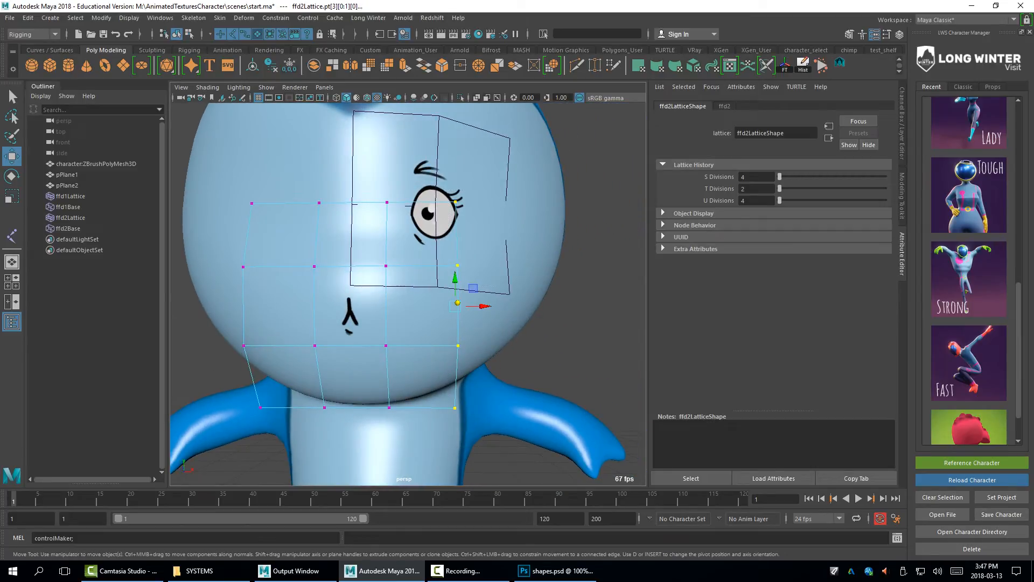
key("alt+v")
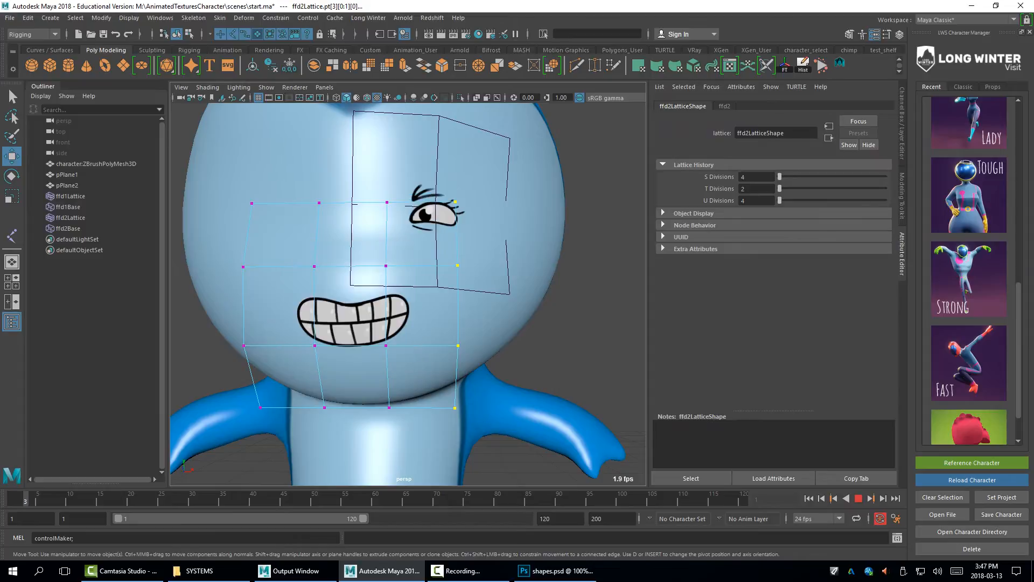
key("alt+v")
Scale the mouth plane pPlane2 up uniformly to about 0.740 to test it against the lattice
mouse_move(479, 302)
left_mouse_down("alt")
mouse_move(396, 308)
mouse_move(474, 305)
left_mouse_up("alt")
left_click(347, 323)
key("r")
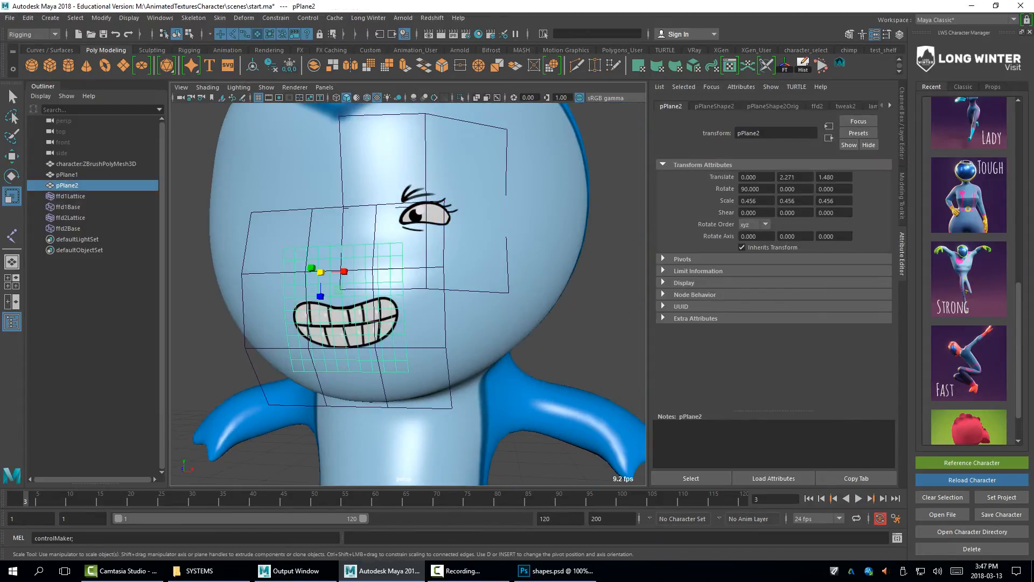
left_click_drag(320, 272, 283, 276)
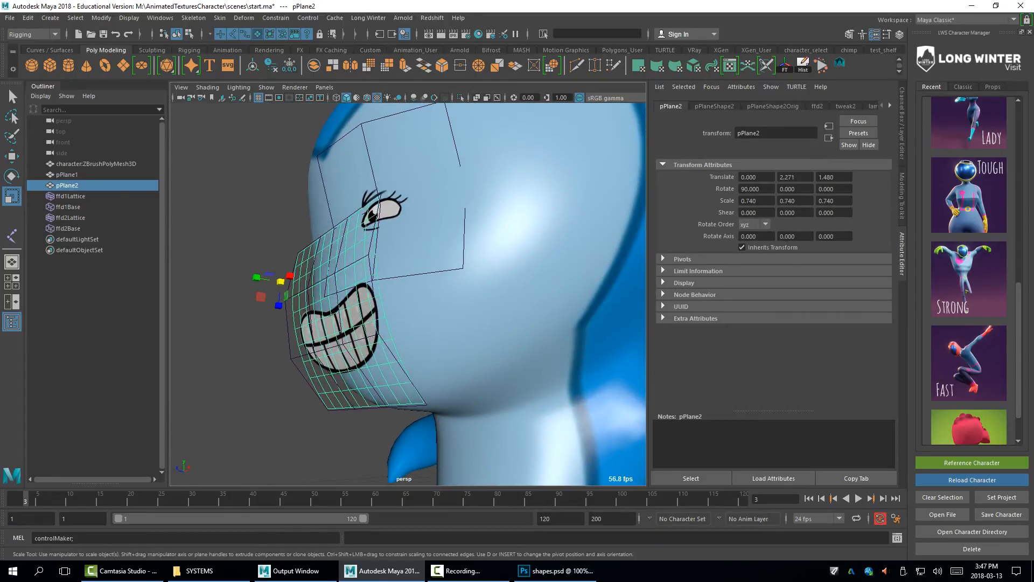
Select the mouth lattice's two outer columns of points and move them back along Z to about 0.980
key("q")
left_click(285, 348)
left_click(289, 340)
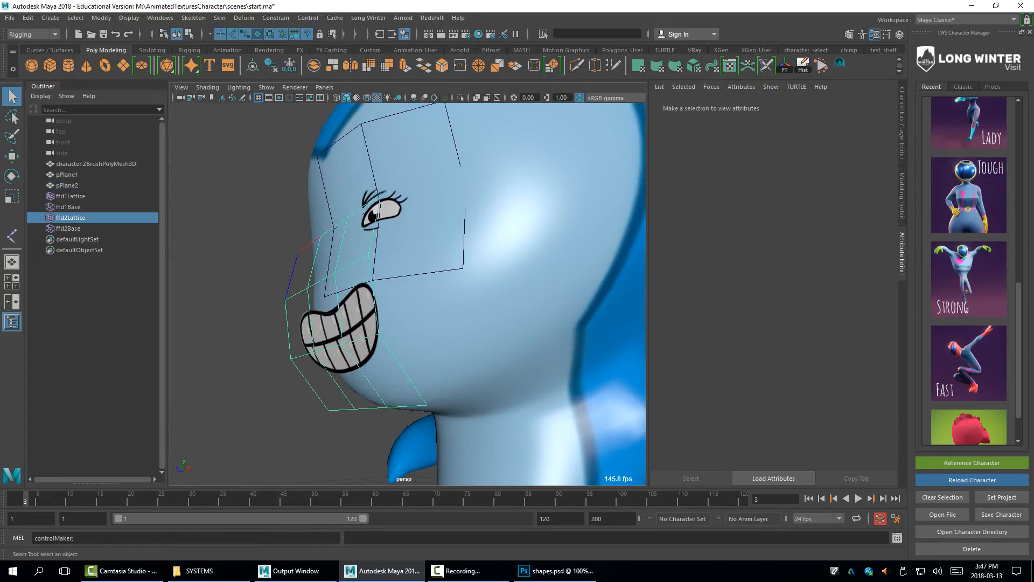
right_click_drag(289, 339, 289, 315)
left_click_drag(291, 324, 450, 264, "alt")
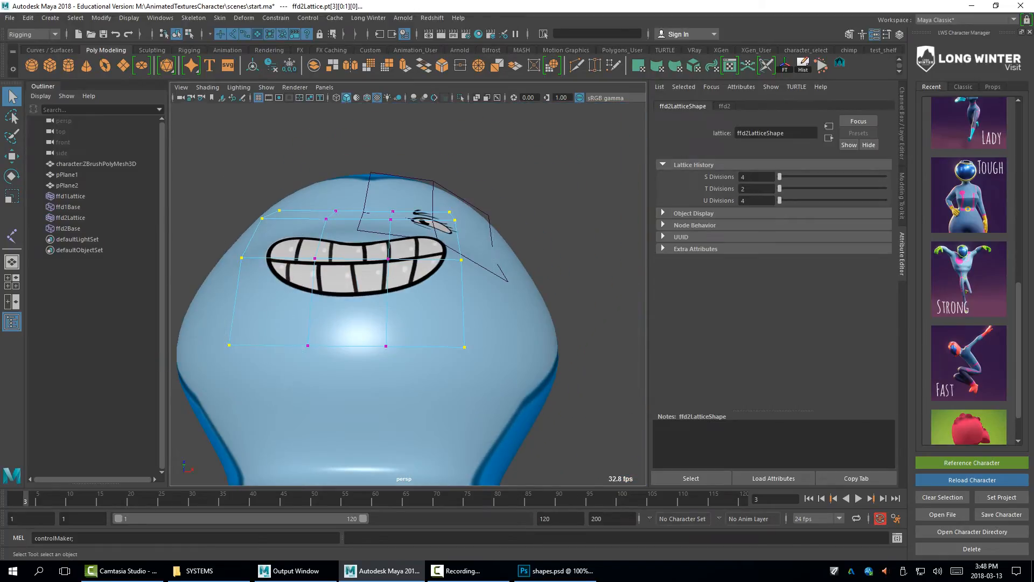
key("w")
left_click_drag(377, 323, 358, 260, "alt")
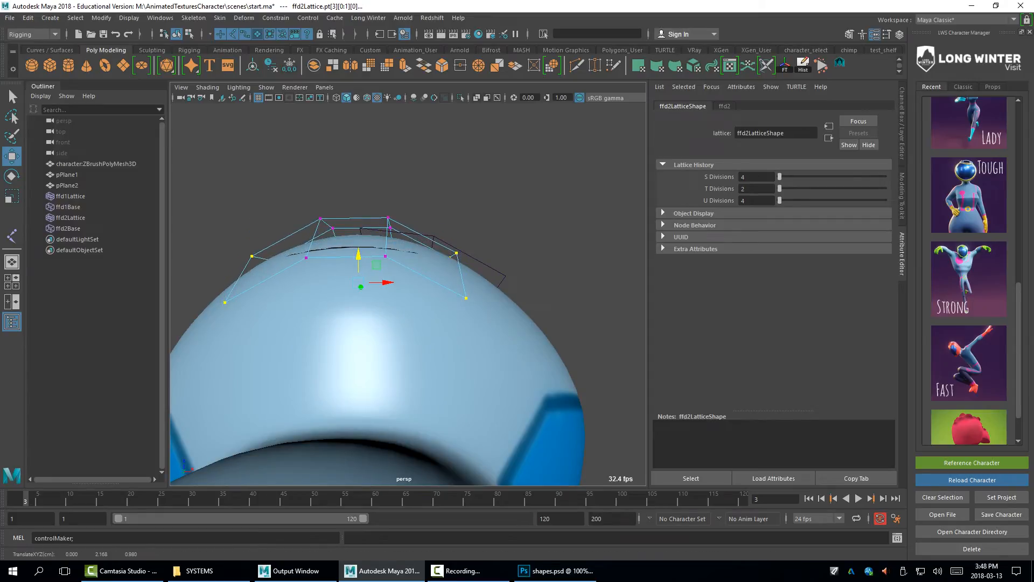
Move the mouth lattice's two middle columns of points forward along Z, and select its upper two rows of points
left_click_drag(303, 197, 396, 282)
left_click_drag(358, 222, 358, 207)
left_click_drag(358, 210, 403, 396, "alt")
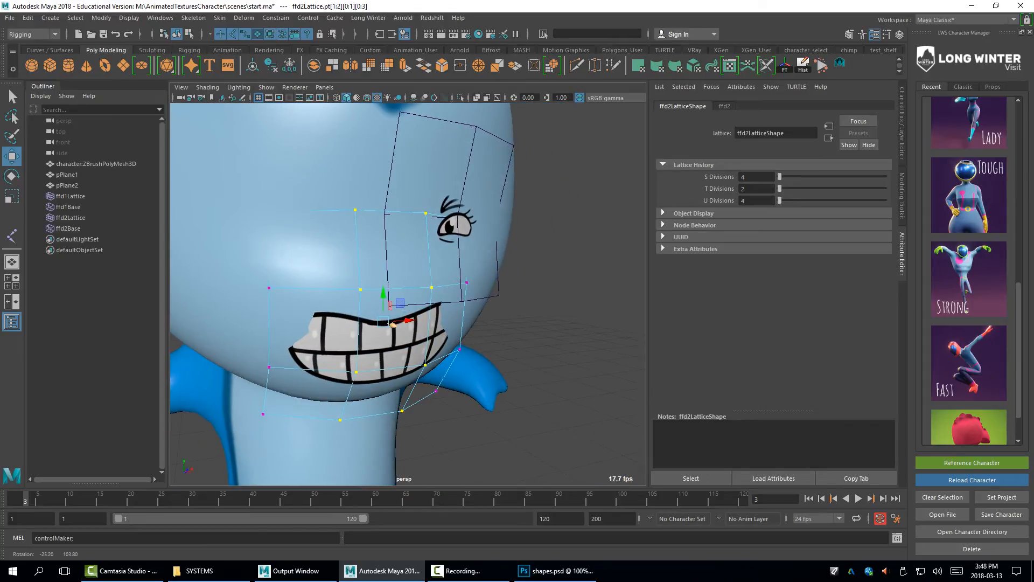
left_click_drag(426, 229, 504, 232, "alt")
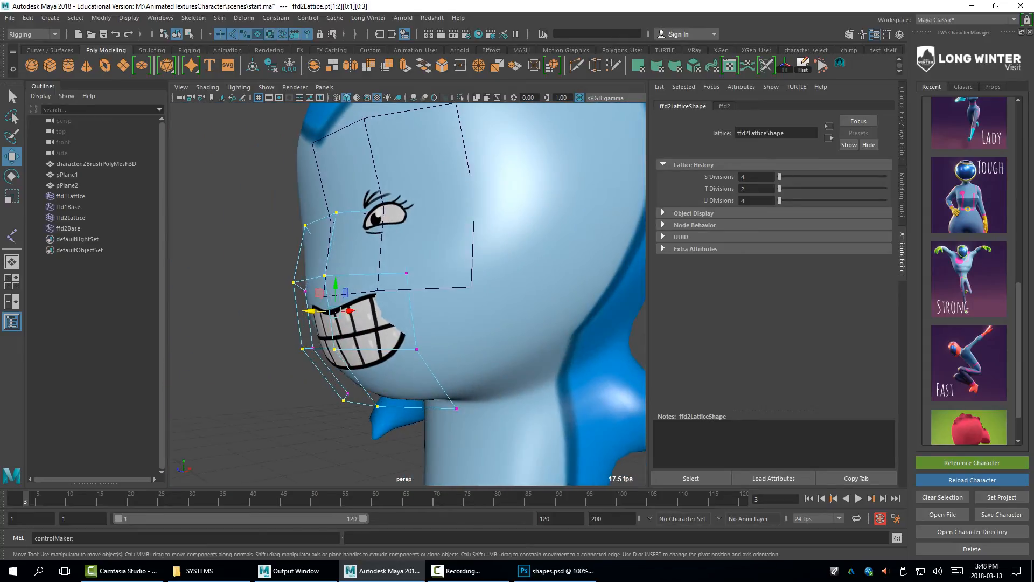
left_click_drag(431, 231, 345, 232, "alt")
left_click_drag(239, 204, 397, 299)
left_click_drag(325, 254, 458, 256)
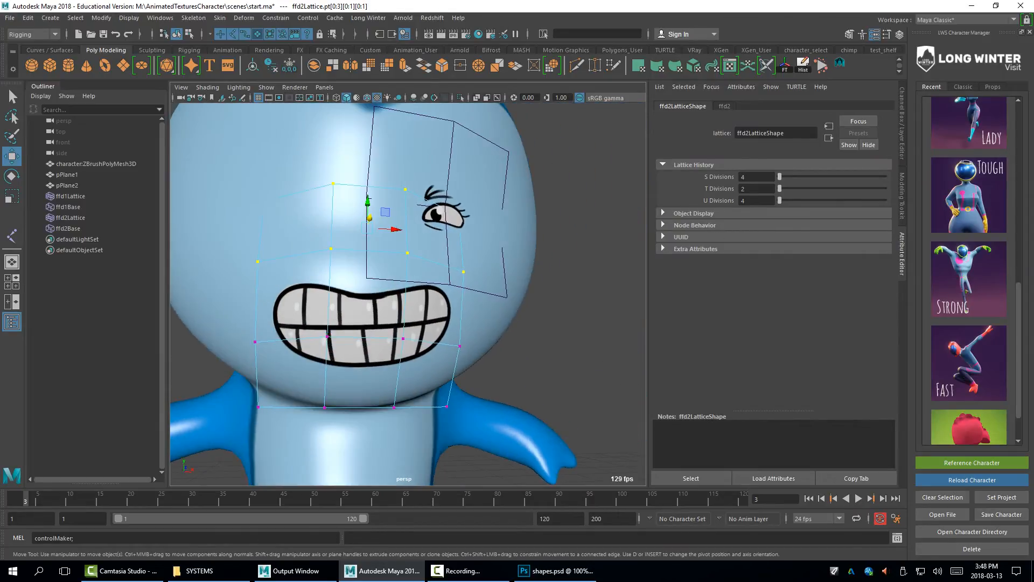
Scale the mouth plane pPlane2 down uniformly to about 0.502 and play the animation to check its shapes
left_click(369, 198)
key("r")
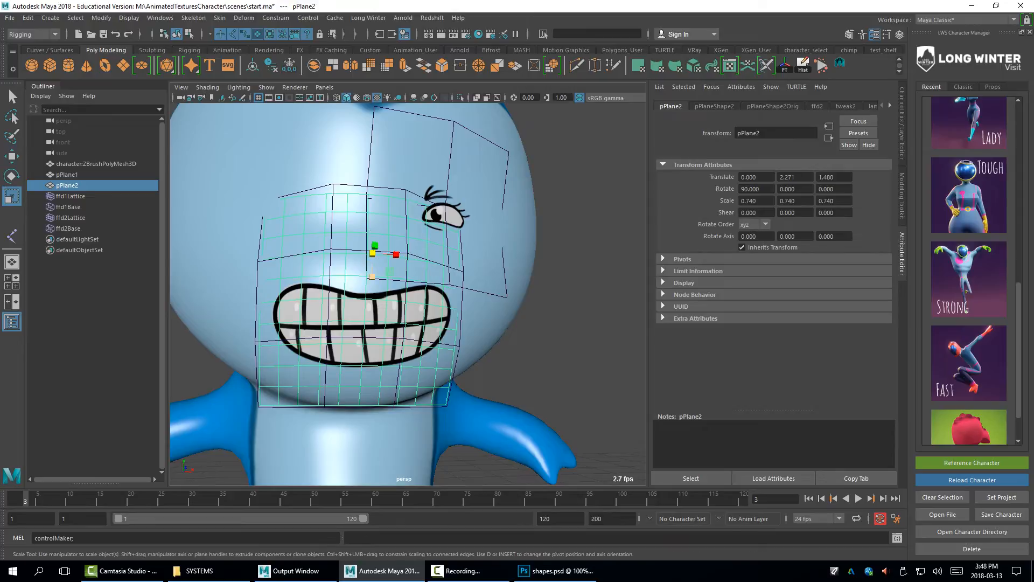
left_click_drag(372, 276, 413, 310)
key("ctrl+z")
key("alt+v")
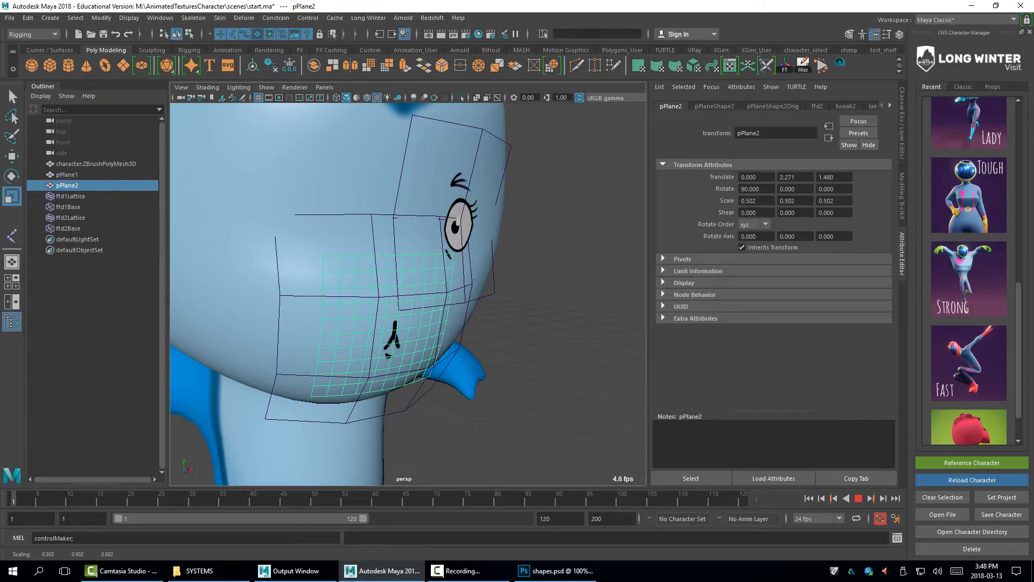
key("alt+v")
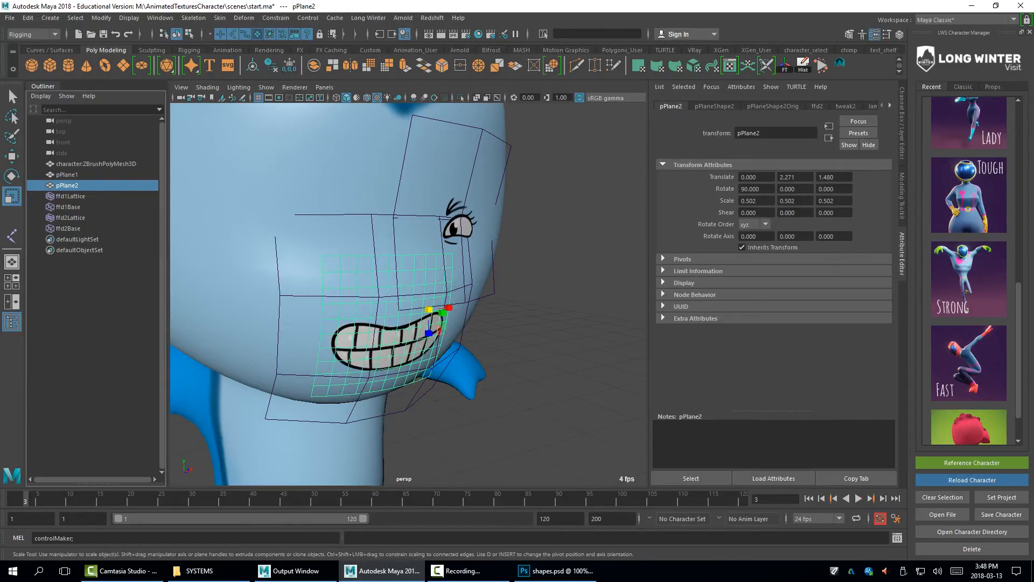
Try lowering the mouth plane to about 2.180 in Y, and undo the move
left_click_drag(415, 310, 362, 303, "alt")
key("w")
left_click_drag(360, 236, 371, 272)
key("ctrl+z")
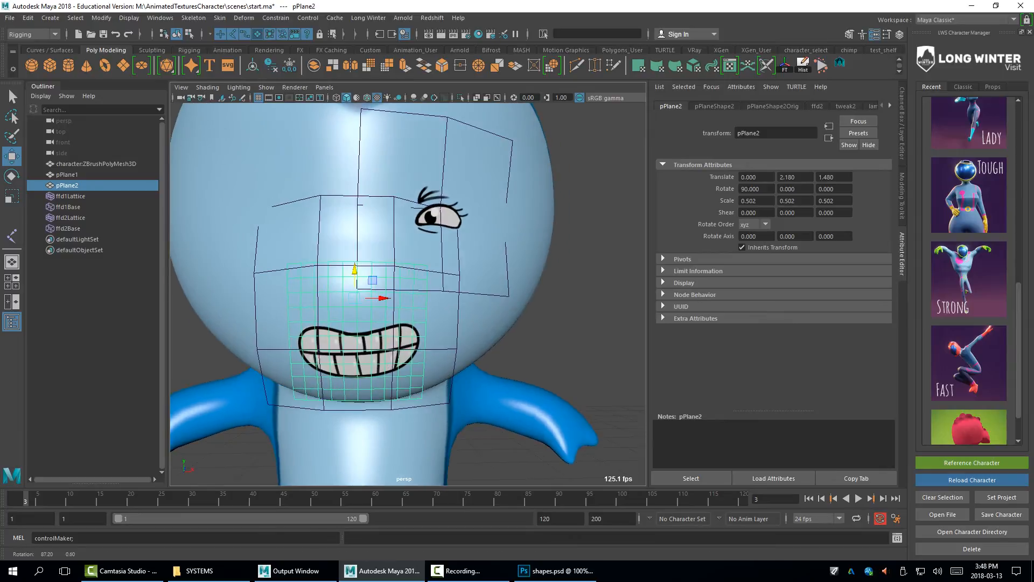
key("ctrl+z")
Select the eye plane pPlane1 and scale it up uniformly to about 0.606
left_click(585, 258)
right_click_drag(584, 258, 501, 259, "alt")
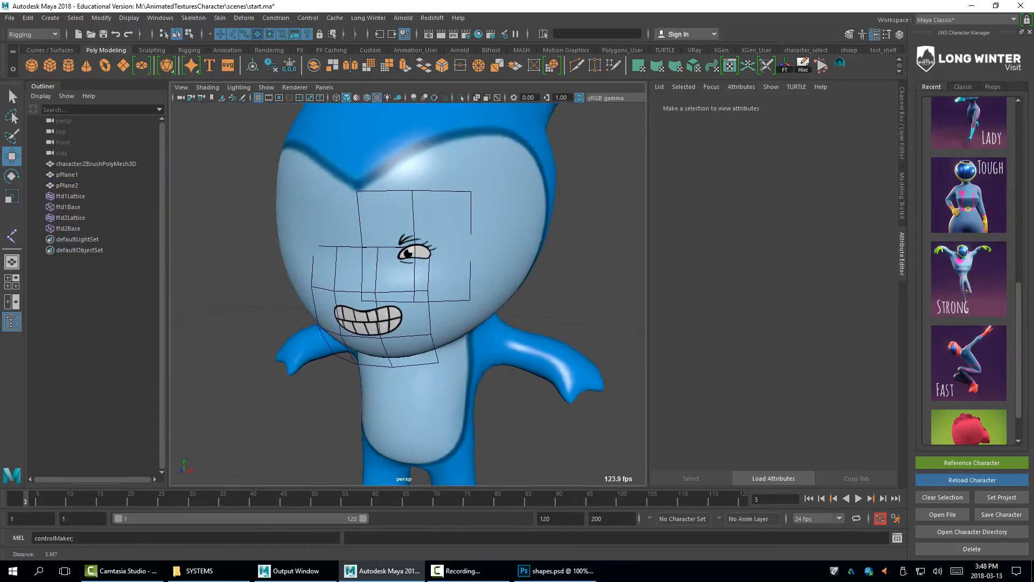
left_click_drag(501, 259, 404, 253, "alt")
middle_click_drag(404, 253, 504, 275, "alt")
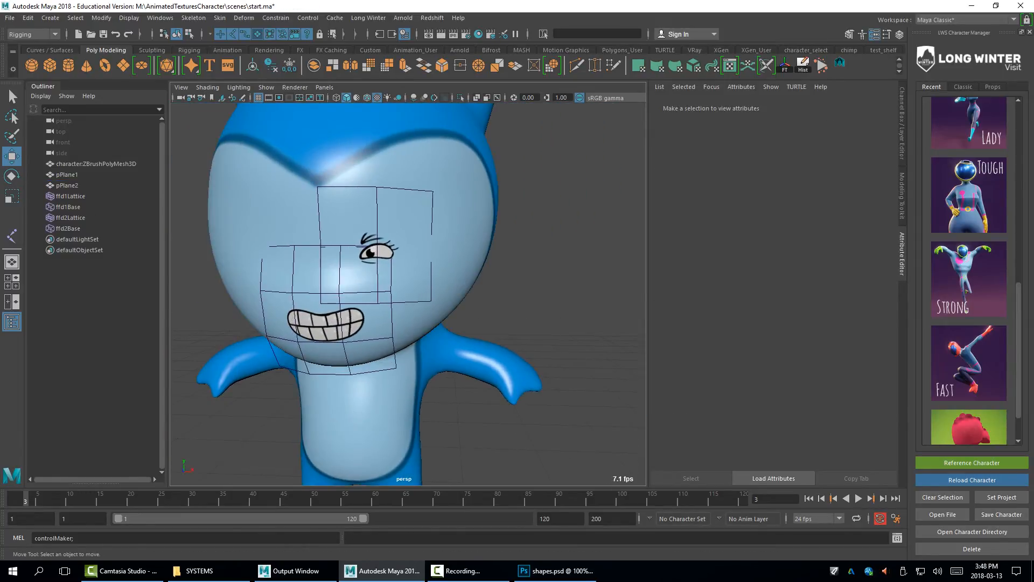
left_click(432, 275)
key("r")
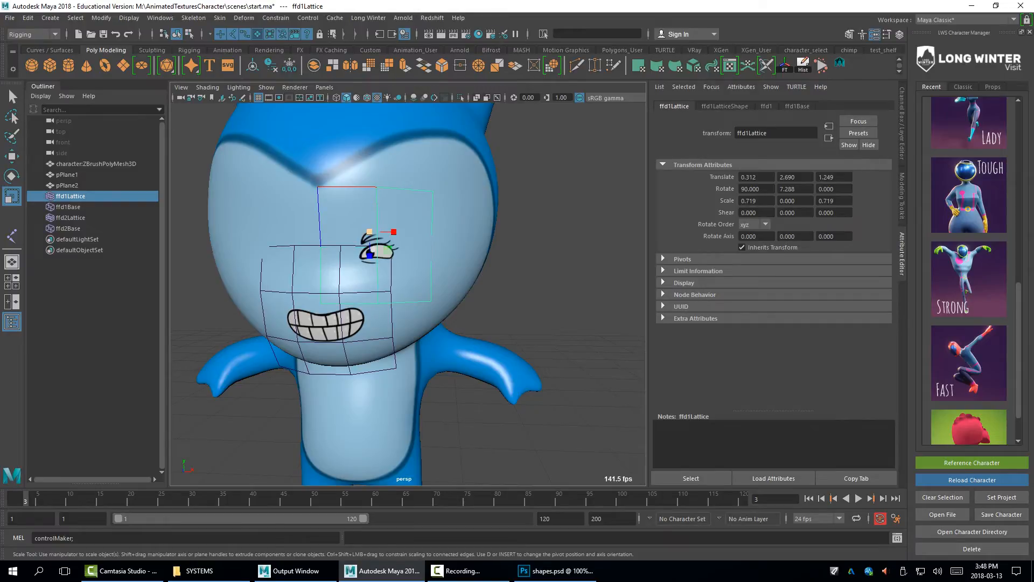
left_click_drag(386, 250, 387, 251)
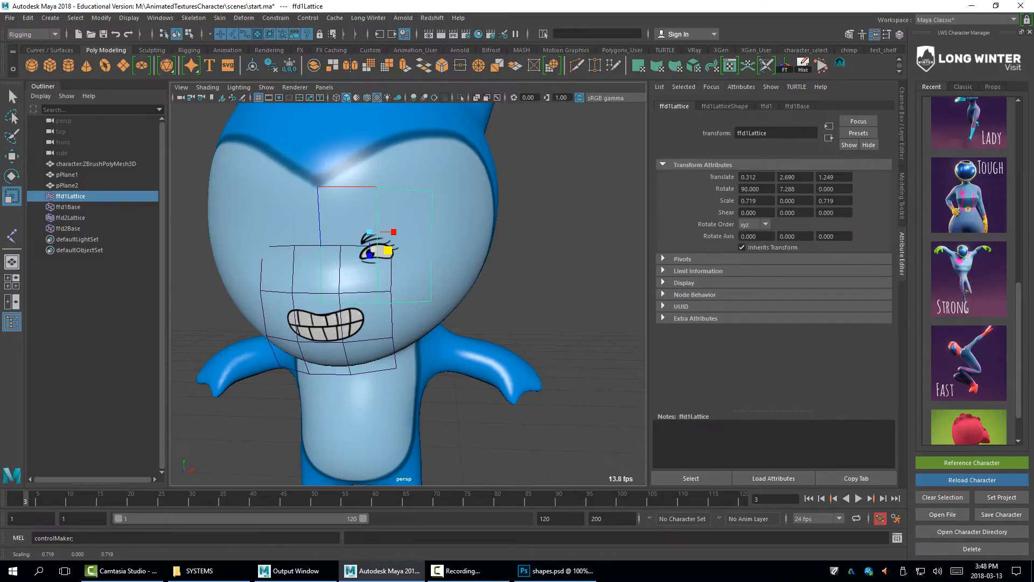
key("q")
left_click(385, 252)
key("r")
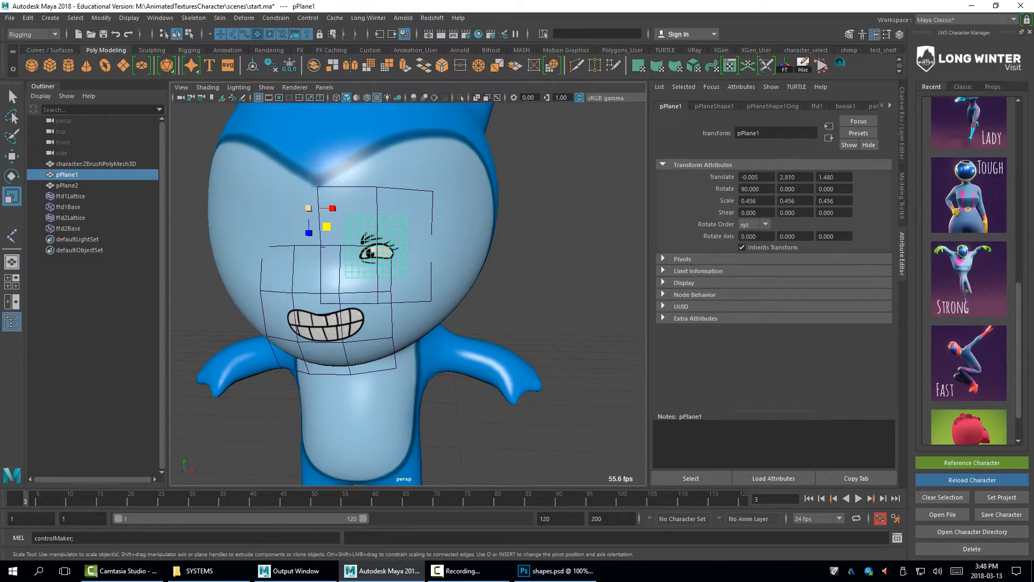
left_click_drag(308, 208, 322, 208)
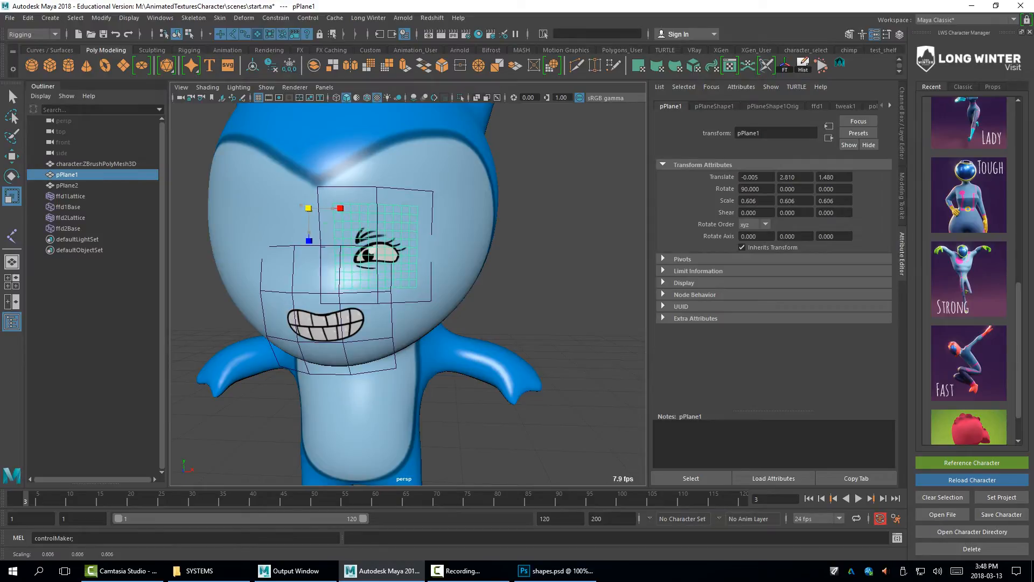
Move the eye plane pPlane1 slightly down along Y on the face
left_click(71, 196)
key("w")
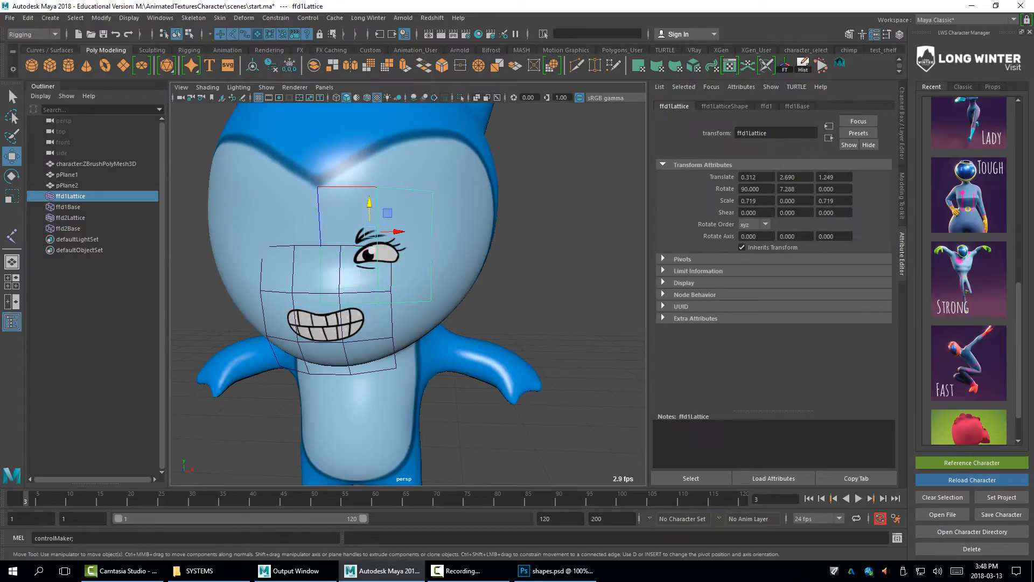
key("ctrl+z")
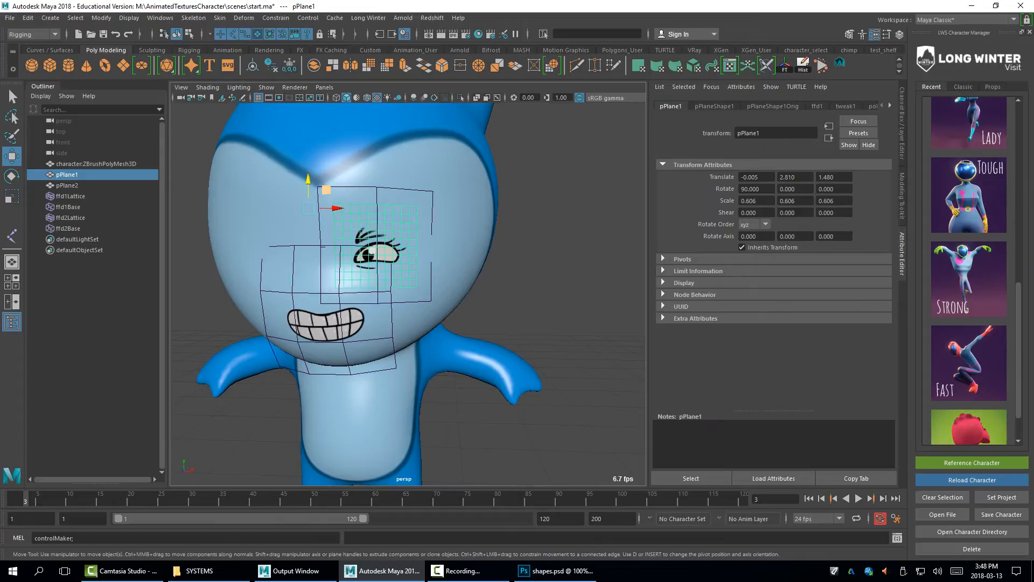
left_click_drag(308, 180, 309, 190)
left_click(544, 231)
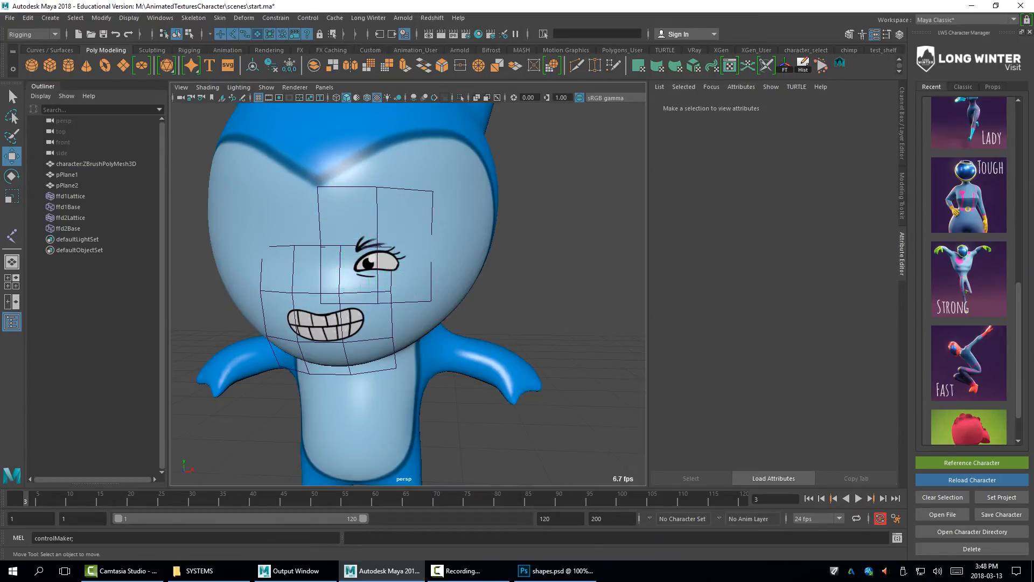
Scale up the eye lattice to enlarge the eye and adjust its position on the face
left_click_drag(484, 259, 371, 264, "alt")
right_click_drag(371, 263, 323, 264, "alt")
left_click_drag(323, 264, 310, 214, "alt")
left_click(357, 231)
key("r")
key("w")
left_click(517, 243)
left_click_drag(517, 242, 466, 241, "alt")
middle_click_drag(466, 242, 473, 222, "alt")
right_click_drag(473, 222, 507, 231, "alt")
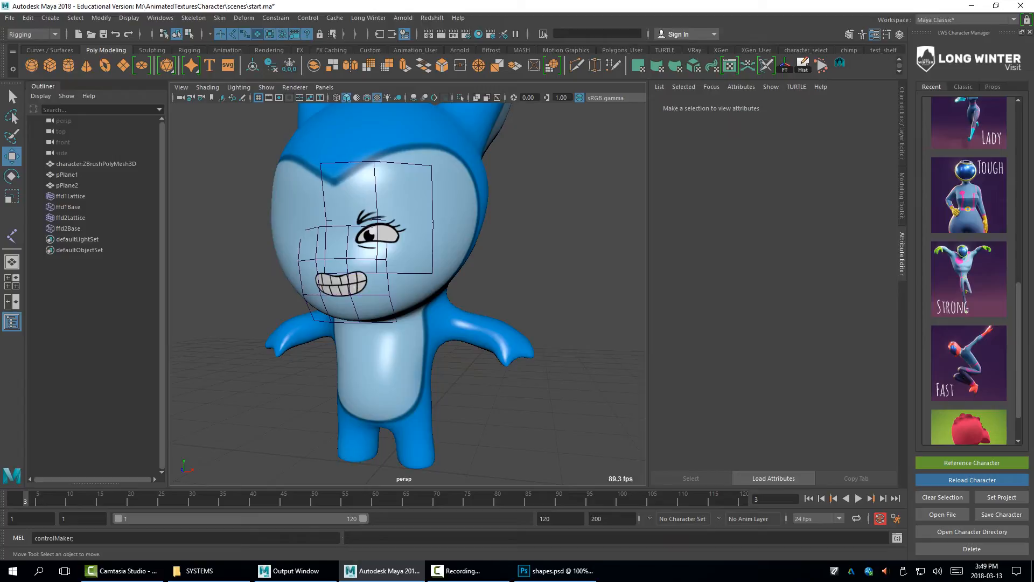
Scale the mouth lattice ffd2Lattice up to about 1.177 in X and Z
left_click(389, 288)
key("r")
left_click_drag(351, 290, 329, 295)
key("w")
left_click_drag(324, 248, 325, 247)
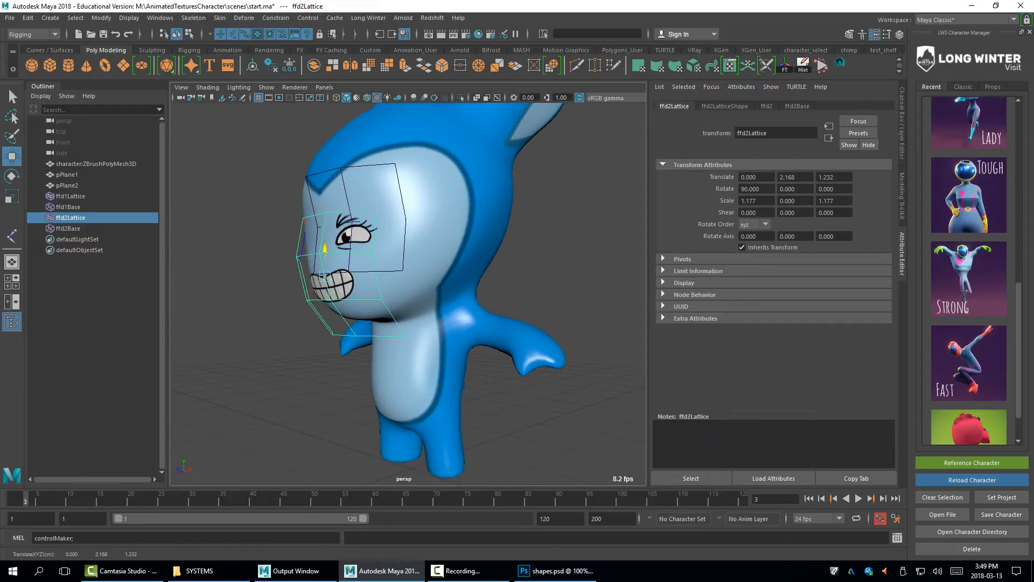
left_click(544, 227)
left_click_drag(544, 226, 619, 245, "alt")
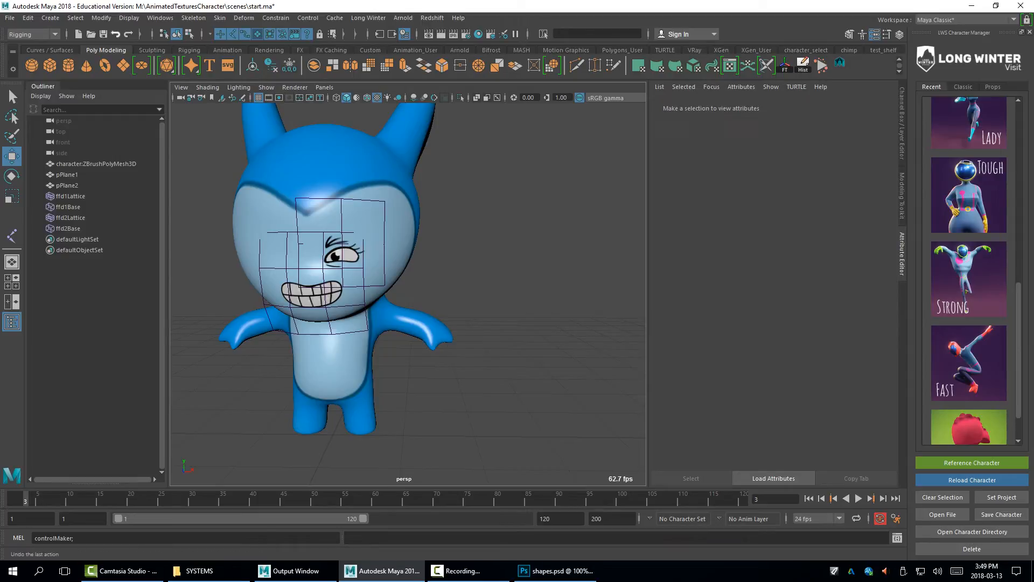
Create a NURBS circle at the origin around the character's feet
left_click(50, 18)
mouse_move(81, 45)
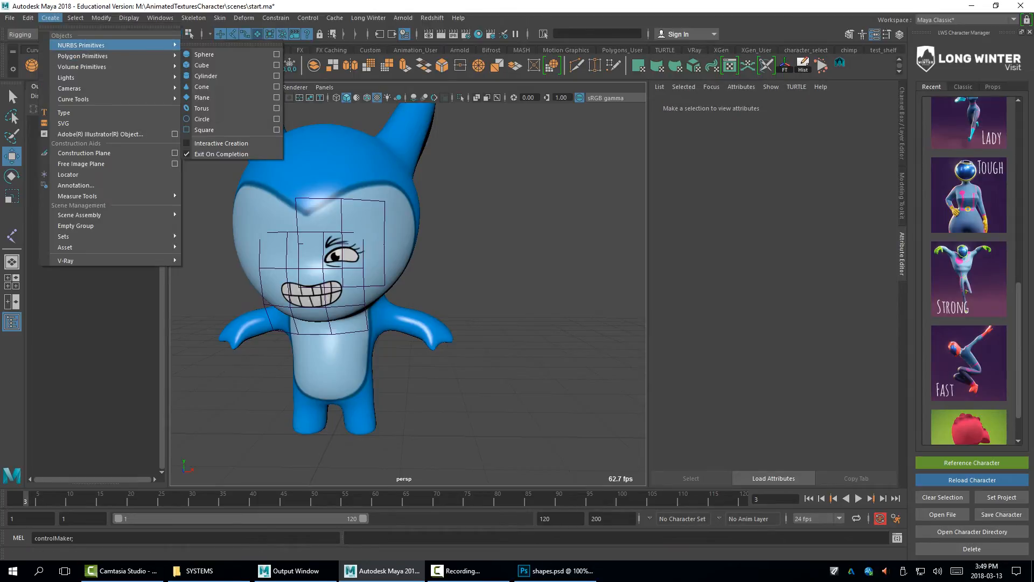
left_click(203, 119)
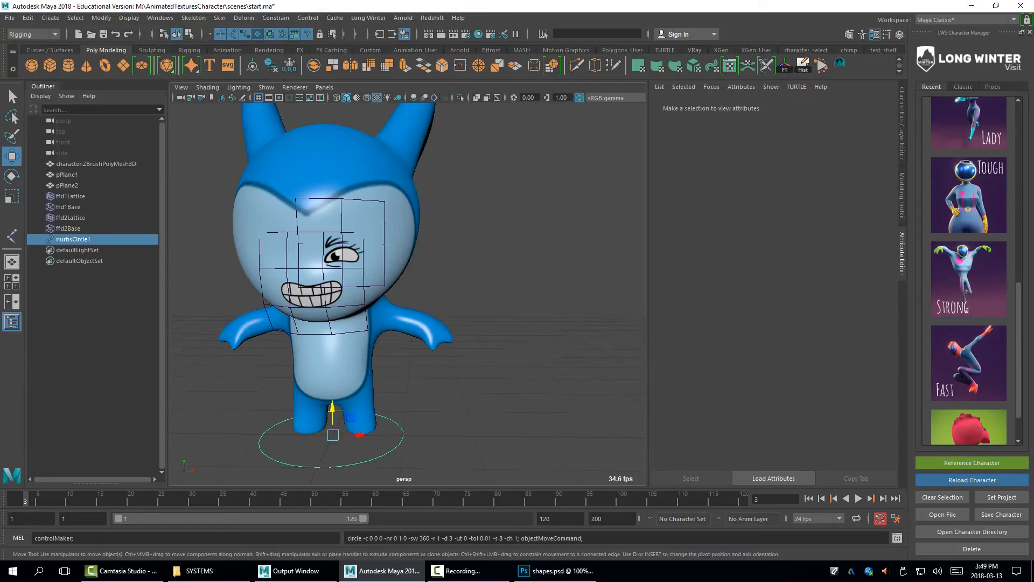
Duplicate the NURBS circle and scale the copy down inside the original
middle_click_drag(323, 334, 336, 232, "alt")
right_click_drag(336, 231, 378, 237, "alt")
left_click_drag(334, 237, 323, 301, "alt")
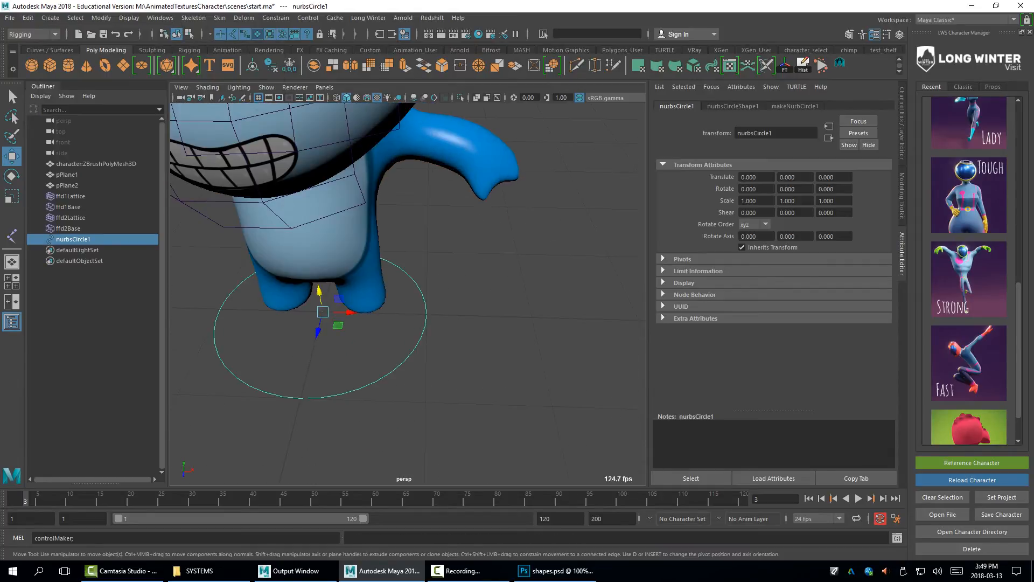
middle_click_drag(323, 302, 372, 287, "alt")
right_click_drag(372, 287, 426, 291, "alt")
key("ctrl+d")
key("e")
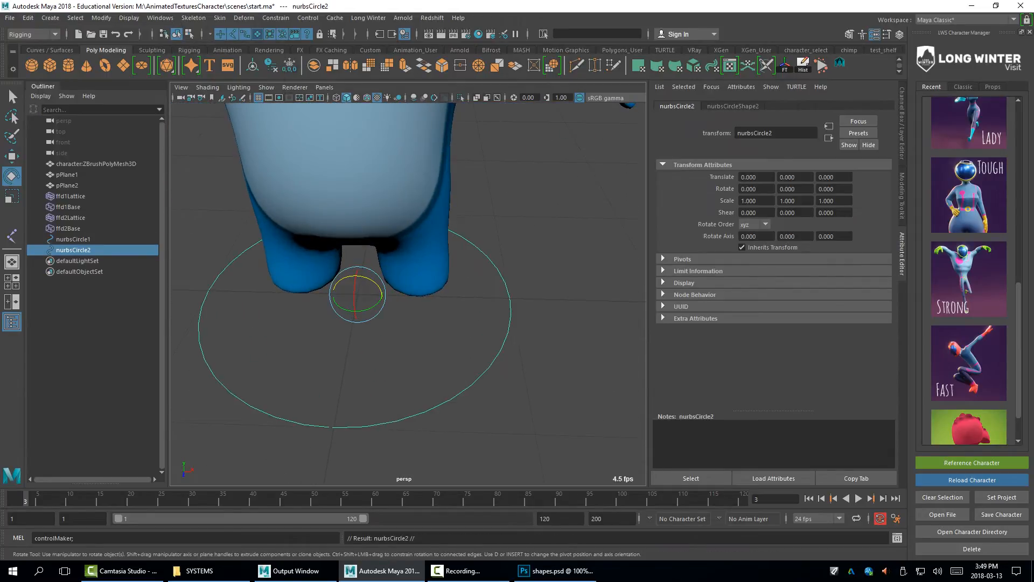
key("r")
left_click_drag(358, 295, 339, 295)
Select four alternate control vertices of the outer circle and rotate them onto their neighbours to form a square
left_click(421, 413)
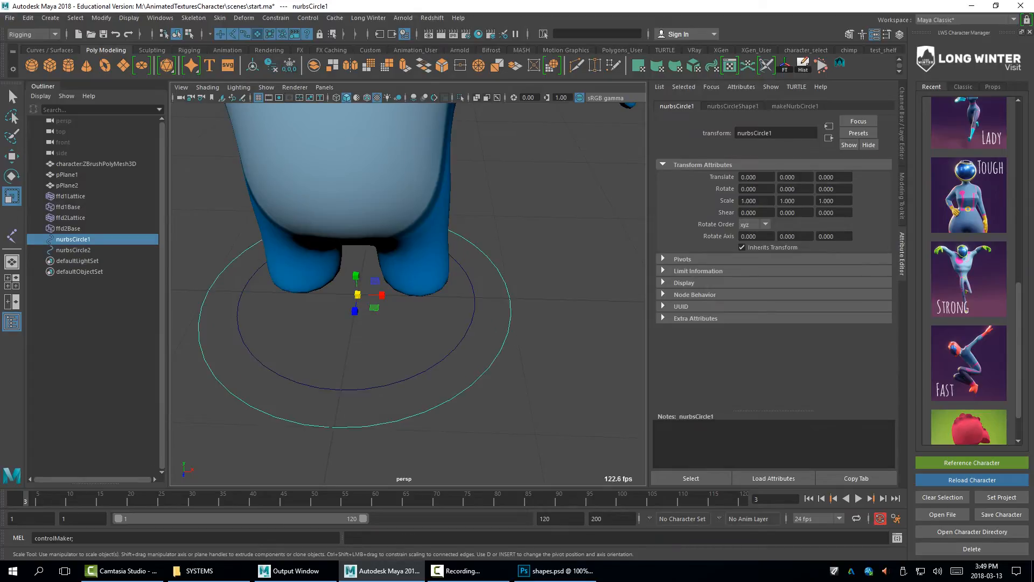
right_click_drag(421, 413, 377, 414)
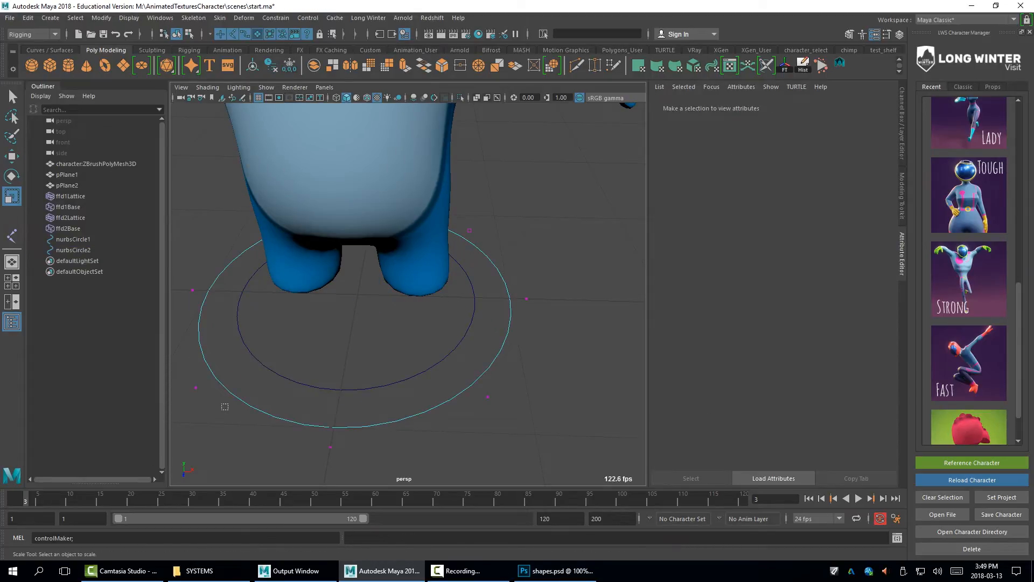
left_click_drag(225, 407, 355, 468)
left_click_drag(179, 271, 212, 317, "shift")
left_click_drag(512, 280, 541, 317, "shift")
left_click_drag(541, 317, 402, 318, "alt")
left_click_drag(525, 350, 574, 407, "shift")
left_click_drag(485, 377, 606, 370, "alt")
key("e")
left_click_drag(395, 300, 414, 320)
Move the control vertices at the square's two front corners forward along Z to lengthen the shape
left_click_drag(270, 324, 488, 380)
key("w")
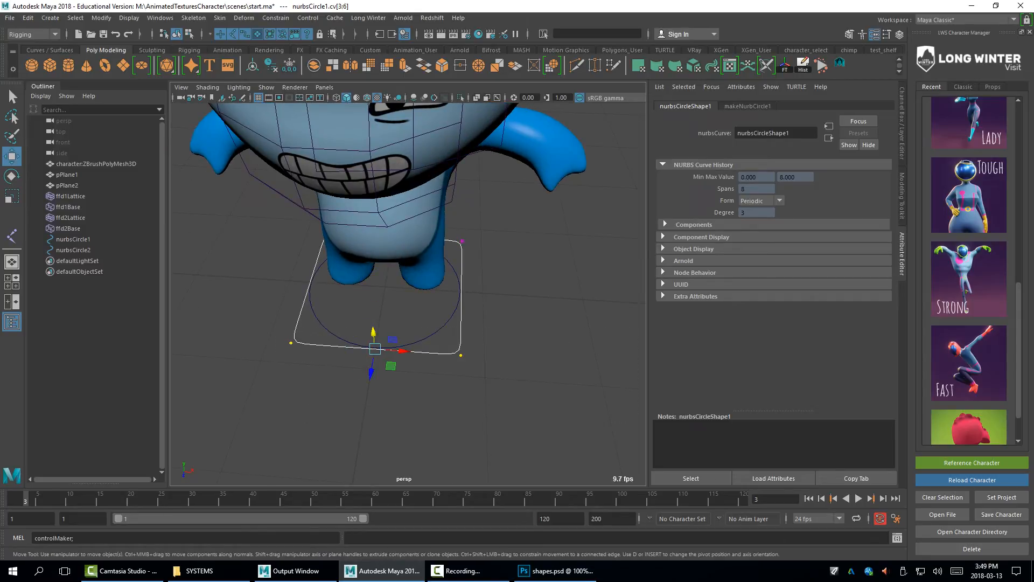
left_click_drag(474, 344, 205, 286, "alt")
left_click_drag(269, 313, 210, 303, "alt")
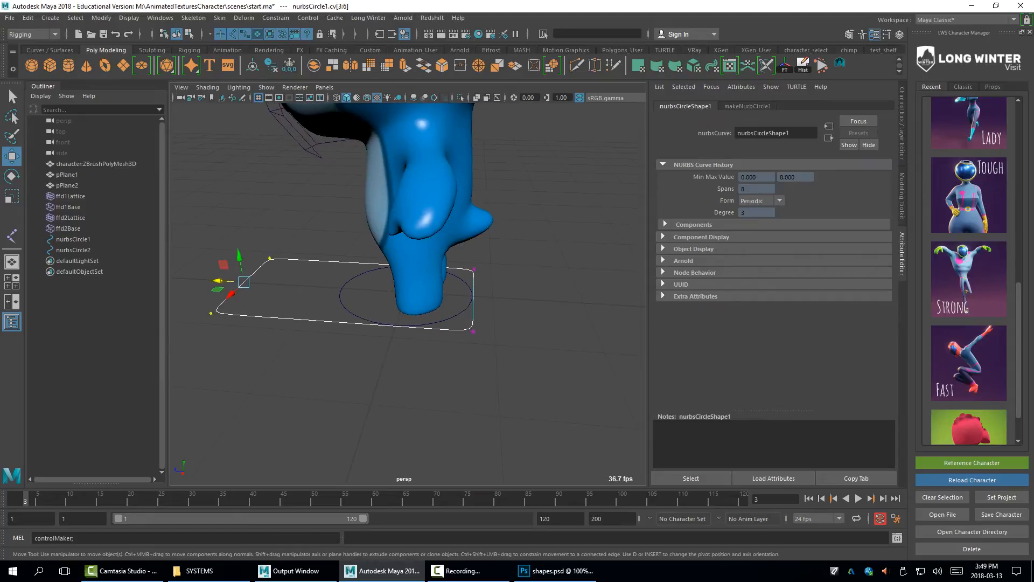
Move the control vertices at the rectangle's two back corners backward along Z to extend the shape behind the character
left_click_drag(542, 356, 465, 256)
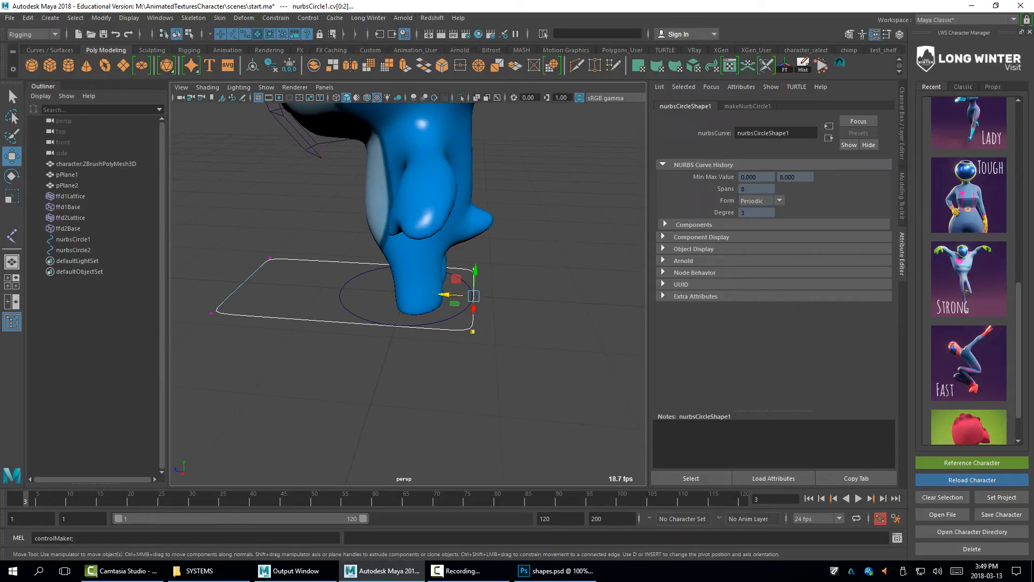
left_click_drag(473, 296, 583, 303)
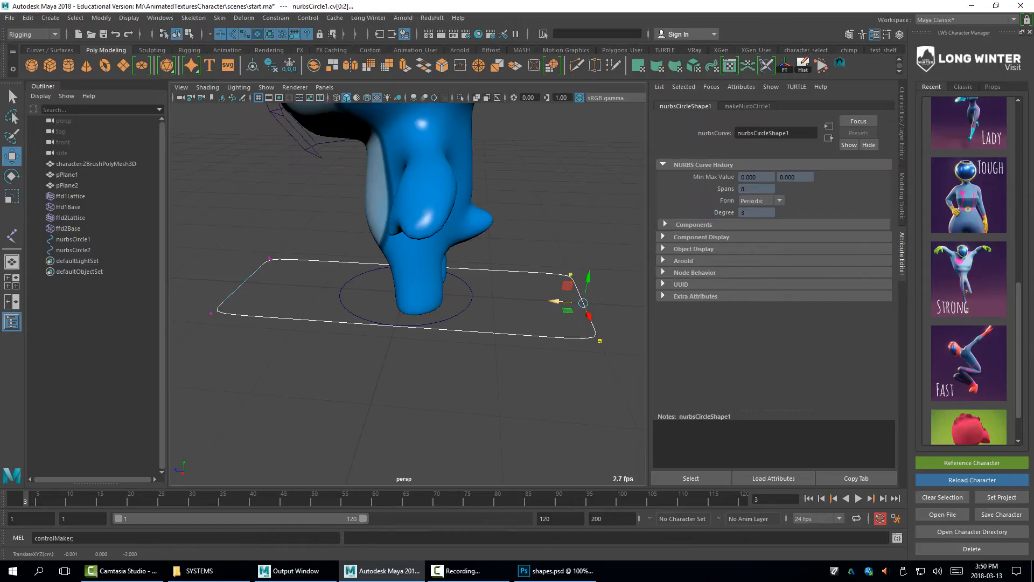
left_click_drag(555, 301, 651, 307)
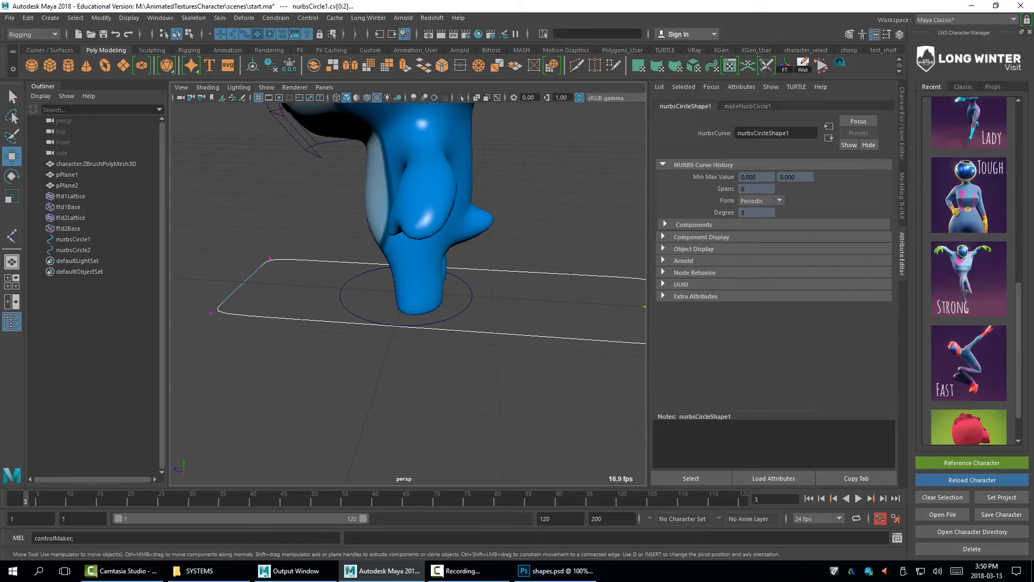
Duplicate the rectangular curve and scale the copy to about 1.097 in X and 1.045 in Y and Z, outlining the original
left_click(458, 315)
left_click_drag(460, 316, 504, 319, "alt")
left_click(504, 324)
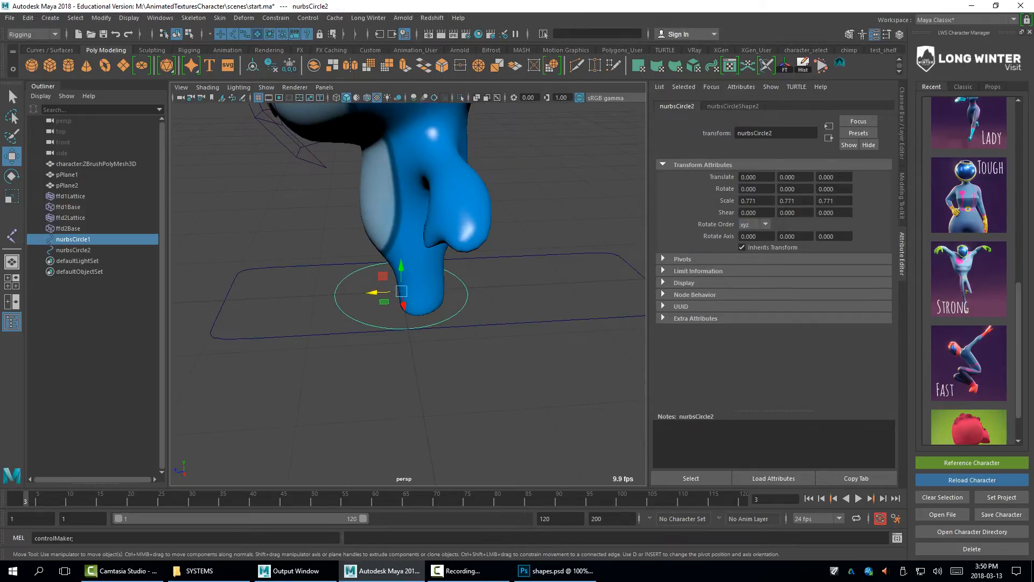
key("ctrl+d")
key("e")
key("r")
left_click_drag(402, 291, 399, 325)
left_click(474, 325)
left_click(476, 366)
left_click(456, 315)
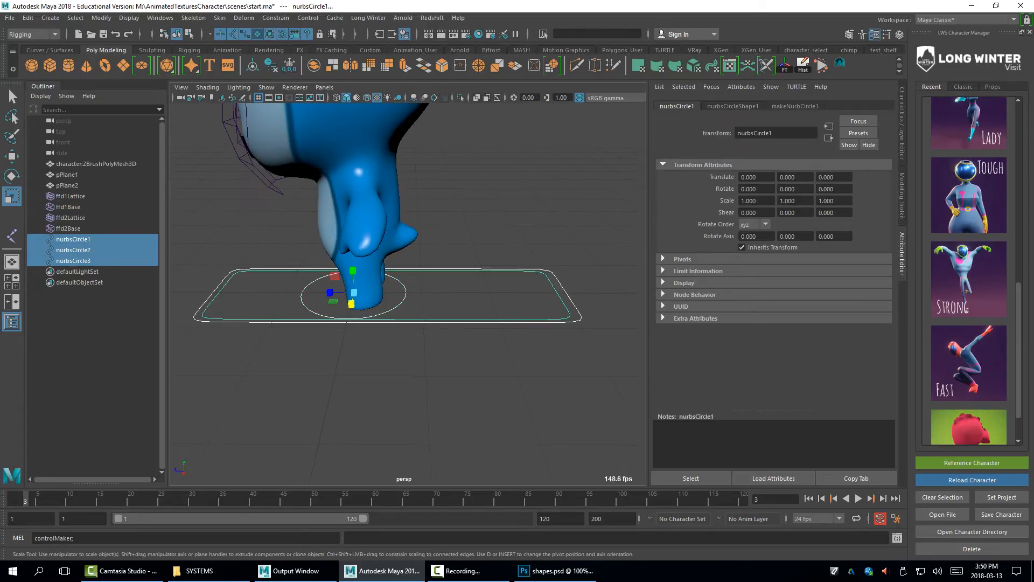
Display shape nodes in the Outliner and try parenting the outer rectangle's shape under the circle with the MEL command "parent -r -s;"
left_click(73, 250)
left_click(73, 260)
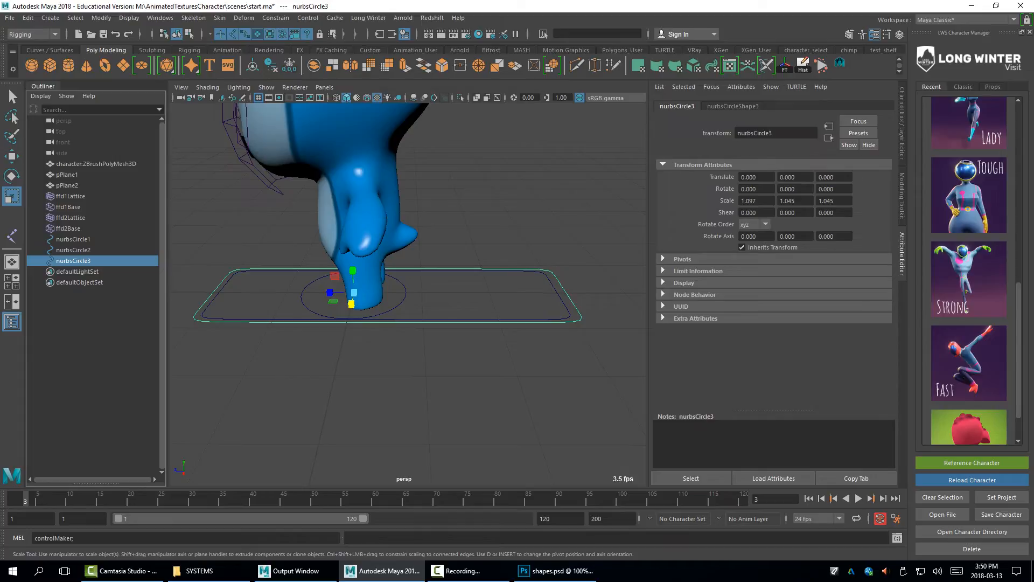
right_click(137, 242)
left_click(161, 259)
left_click(40, 261)
left_click(88, 271)
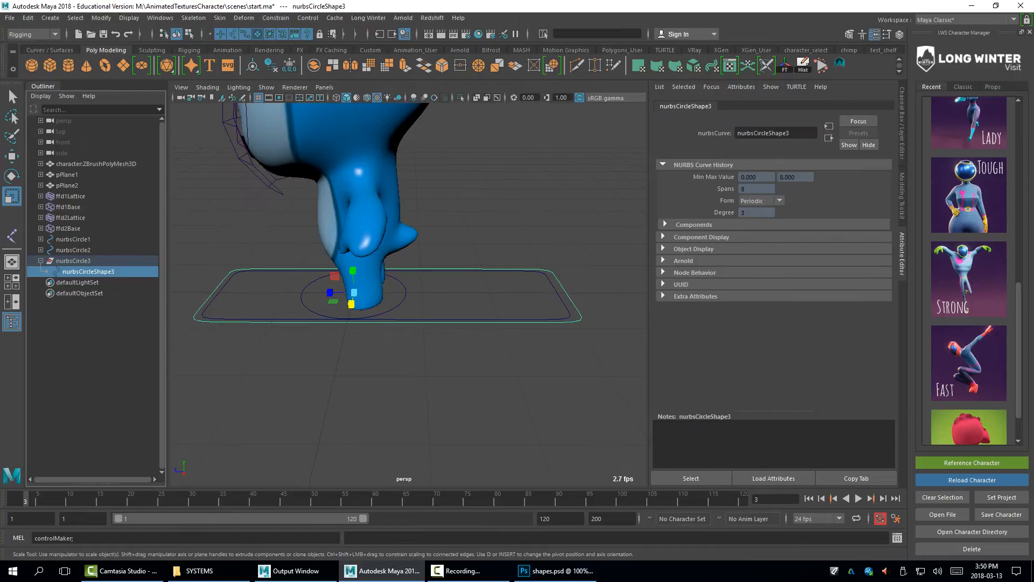
left_click(74, 250, "ctrl")
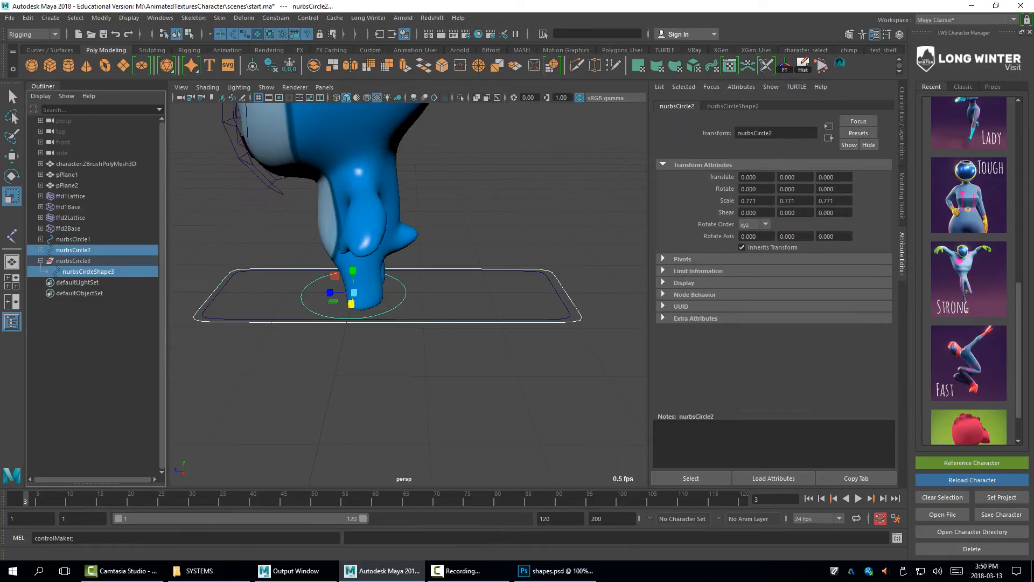
left_click_drag(117, 538, 33, 537)
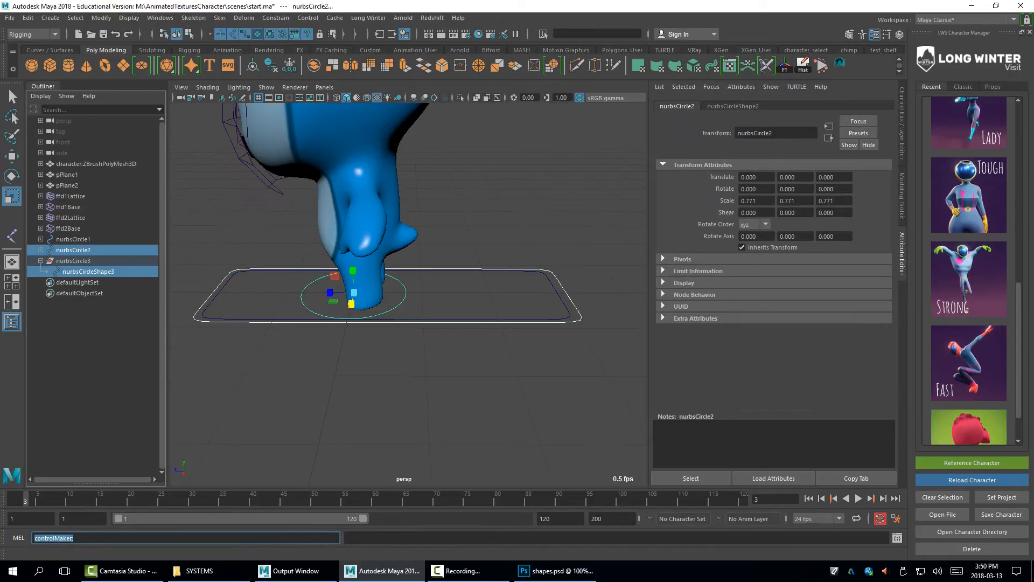
type("paient -r -s;")
key("Return")
Undo the shape parenting and freeze the transformations of both rectangular curves
key("ctrl+z")
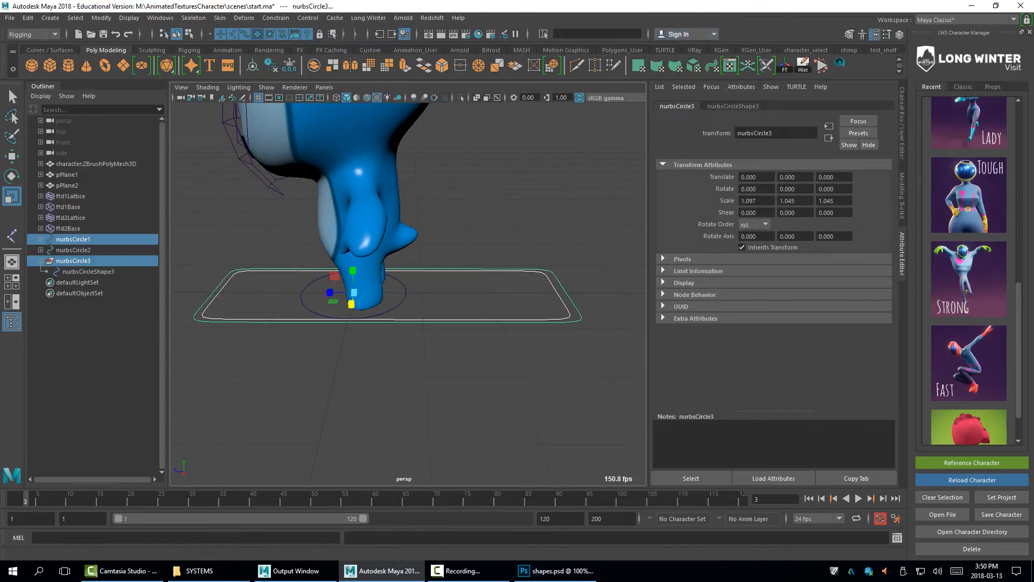
left_click(785, 66)
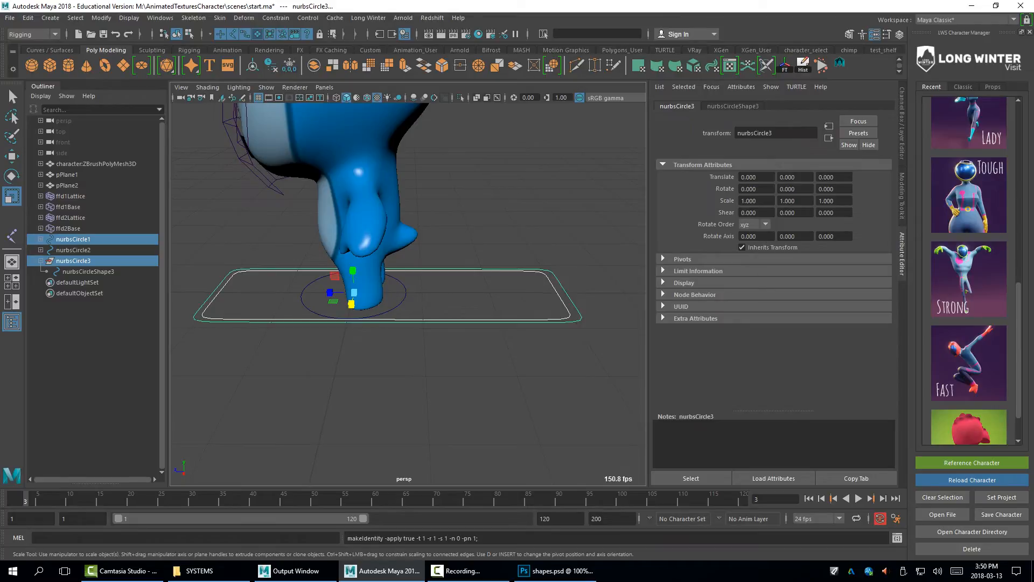
Parent nurbsCircleShape3 under nurbsCircle2 with the previous MEL parent command and delete the emptied nurbsCircle3 transform
left_click(88, 271)
left_click(73, 250, "ctrl")
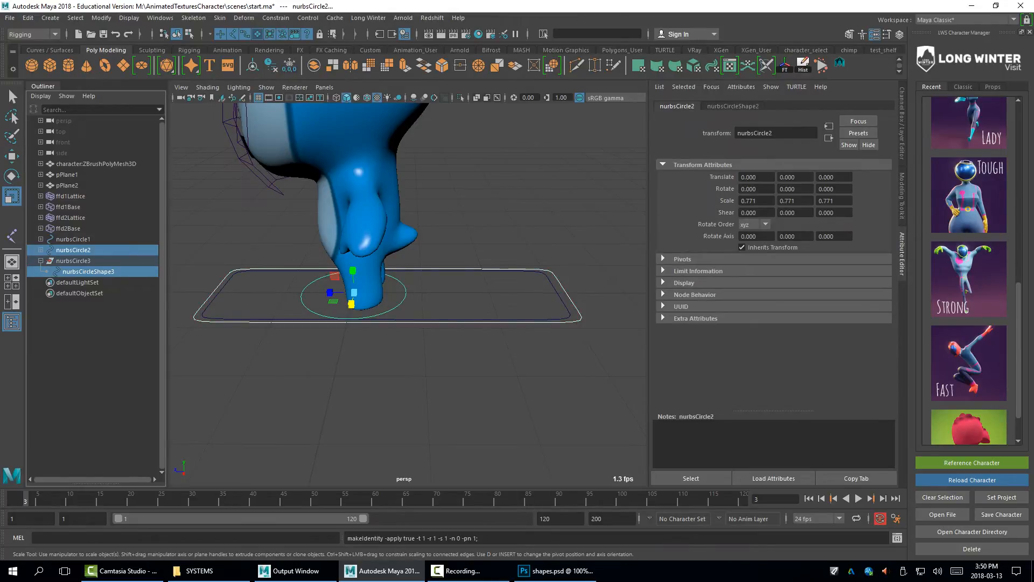
left_click(86, 537)
key("Up")
key("Return")
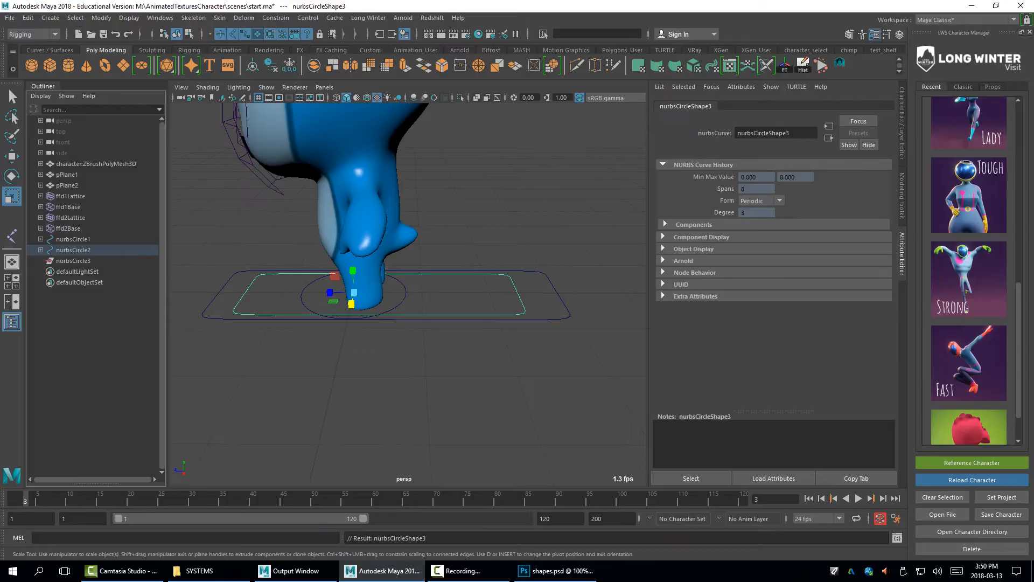
left_click(409, 377)
left_click(73, 261)
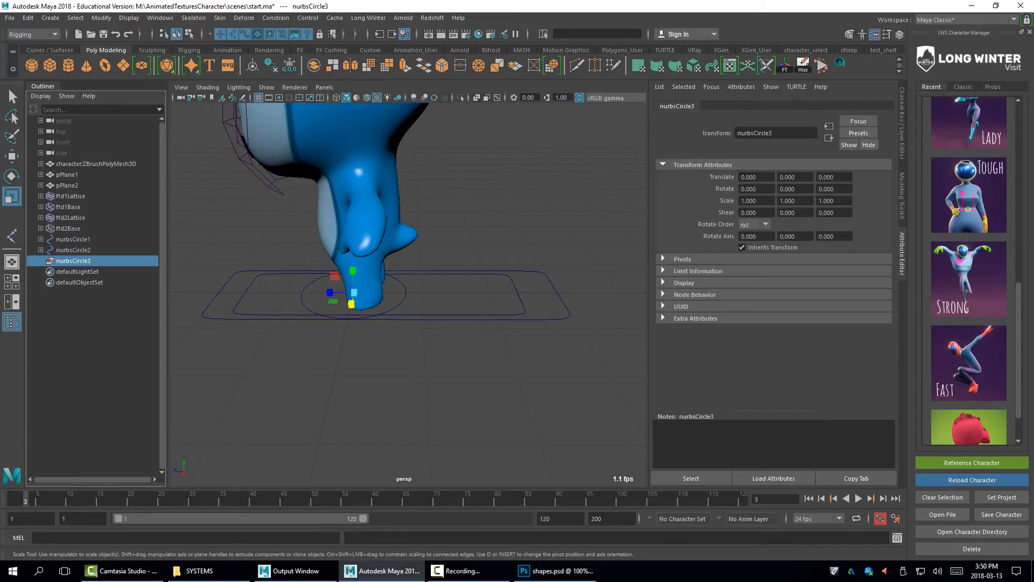
key("Delete")
Inspect the shapes under nurbsCircle2, hide shape nodes in the Outliner again and select the combined curve
left_click(406, 294)
left_click(420, 372)
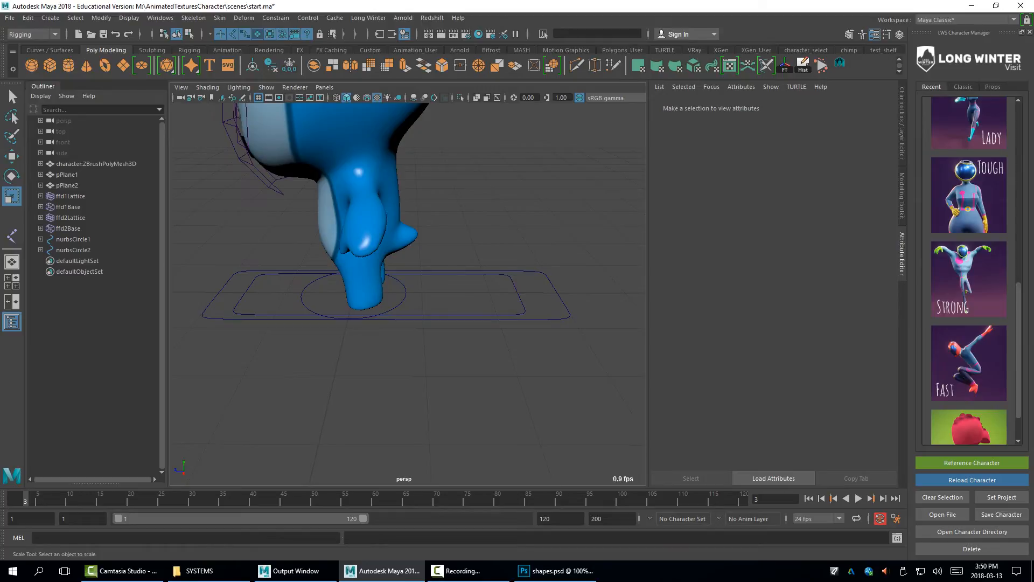
left_click(40, 250)
right_click(106, 377)
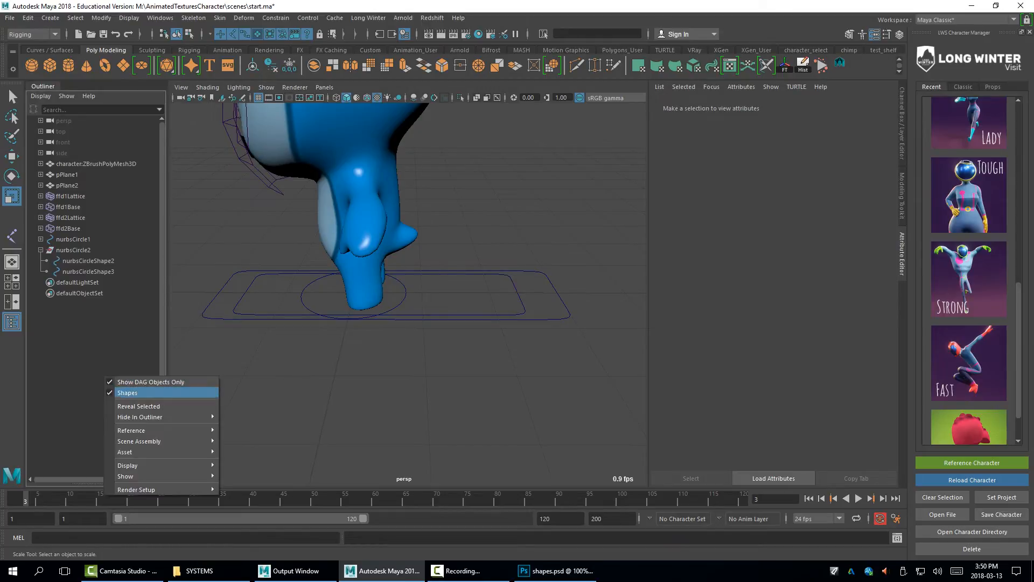
left_click(134, 381)
left_click(73, 250)
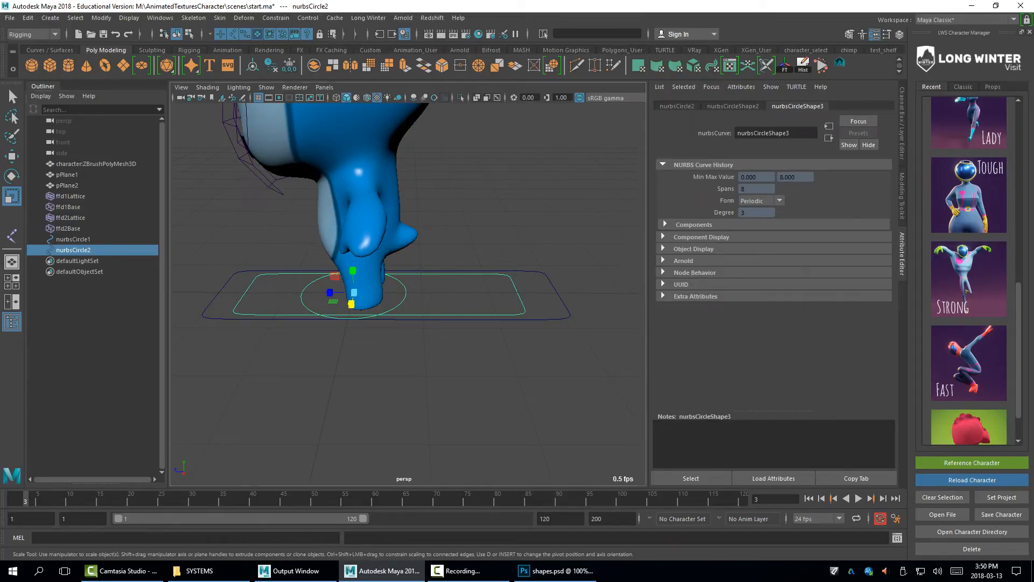
Undo the deletion of nurbsCircle3 and the parenting of its shape under the circle
left_click_drag(409, 291, 423, 324, "alt")
key("ctrl+z")
key("ctrl+z")
key("ctrl+z")
key("ctrl+z")
key("ctrl+z")
key("ctrl+z")
key("ctrl+z")
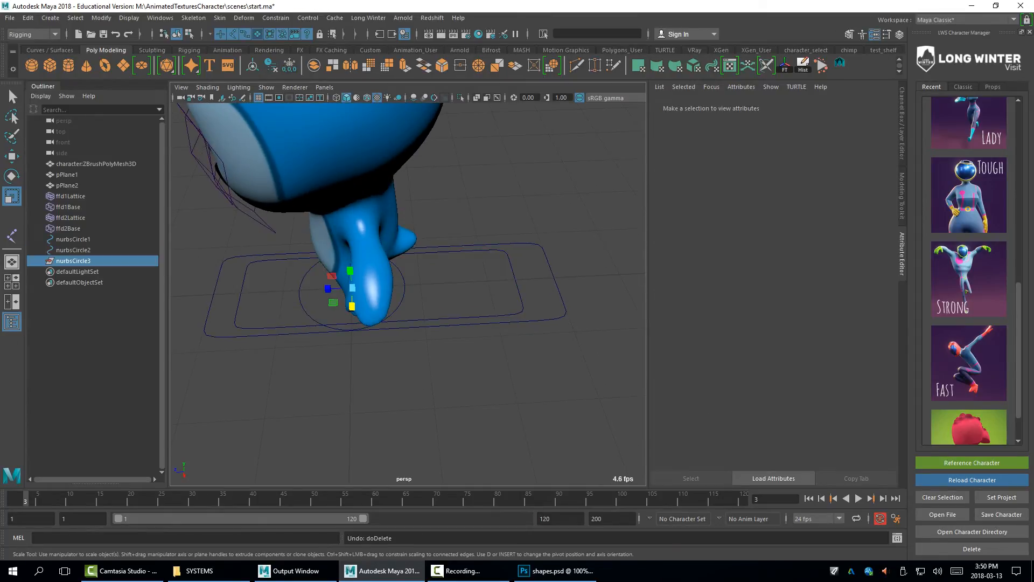
key("ctrl+z")
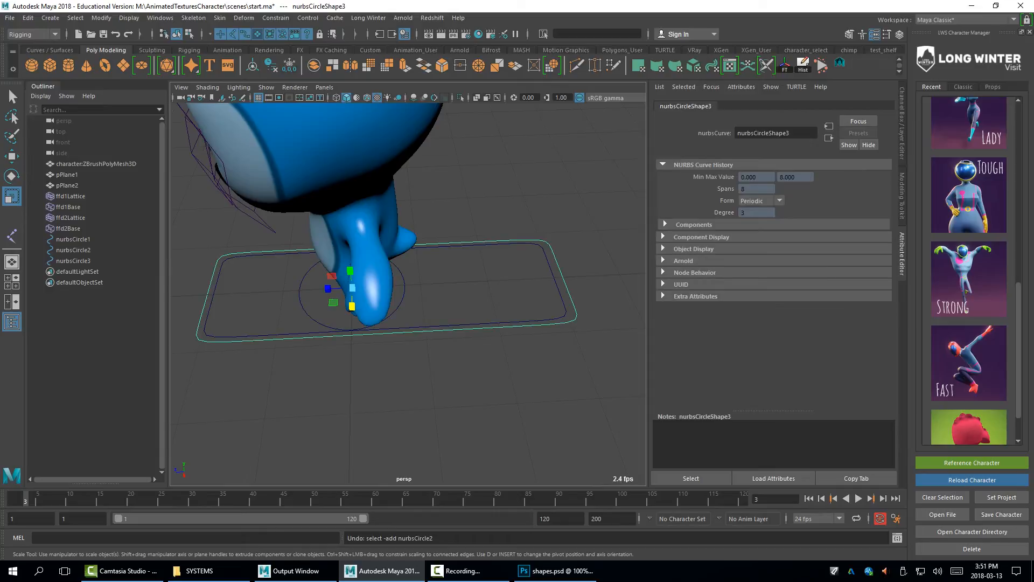
Display shape nodes in the Outliner and parent nurbsCircleShape1 under nurbsCircle3 by rerunning the MEL shape-parent command
right_click(140, 260)
left_click(156, 275)
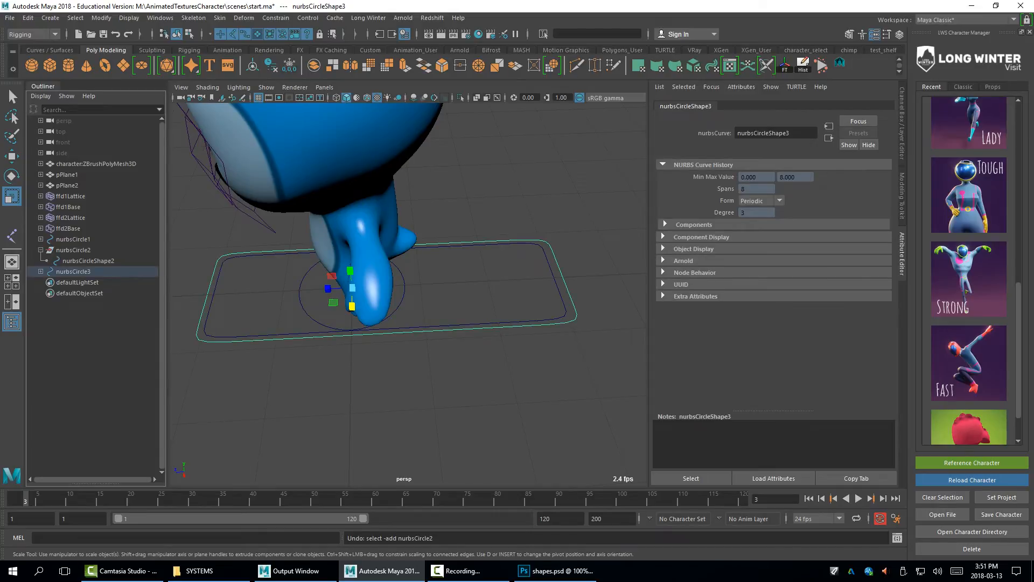
left_click_drag(195, 274, 233, 302)
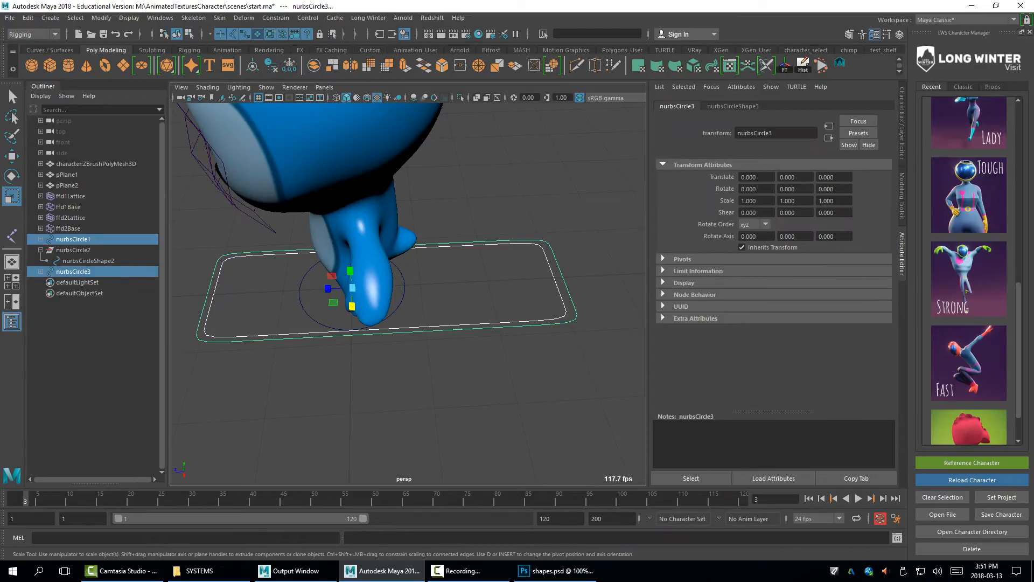
left_click(40, 240)
left_click(88, 250)
left_click(73, 282, "ctrl")
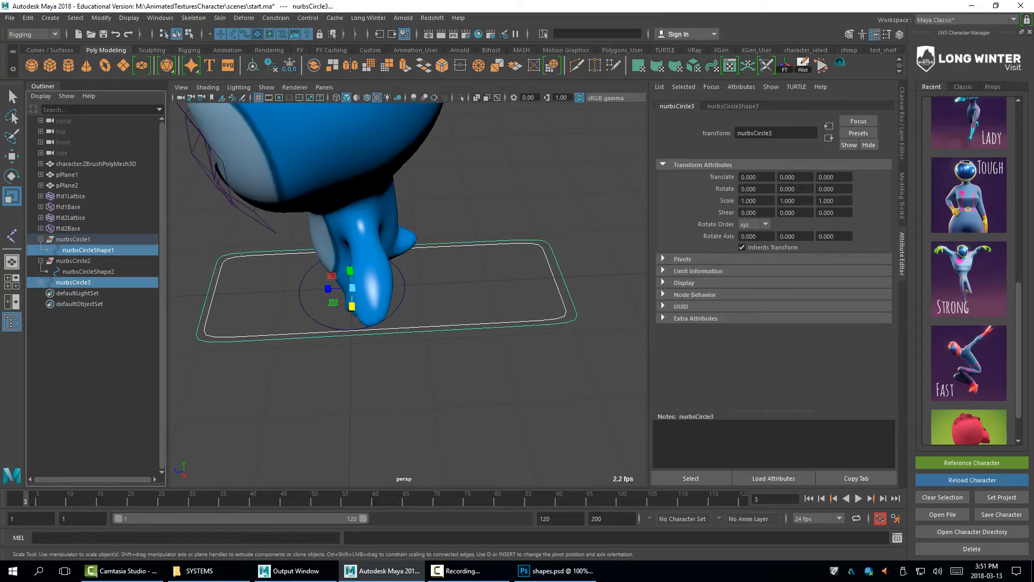
left_click(186, 538)
key("Up")
key("Return")
left_click(323, 409)
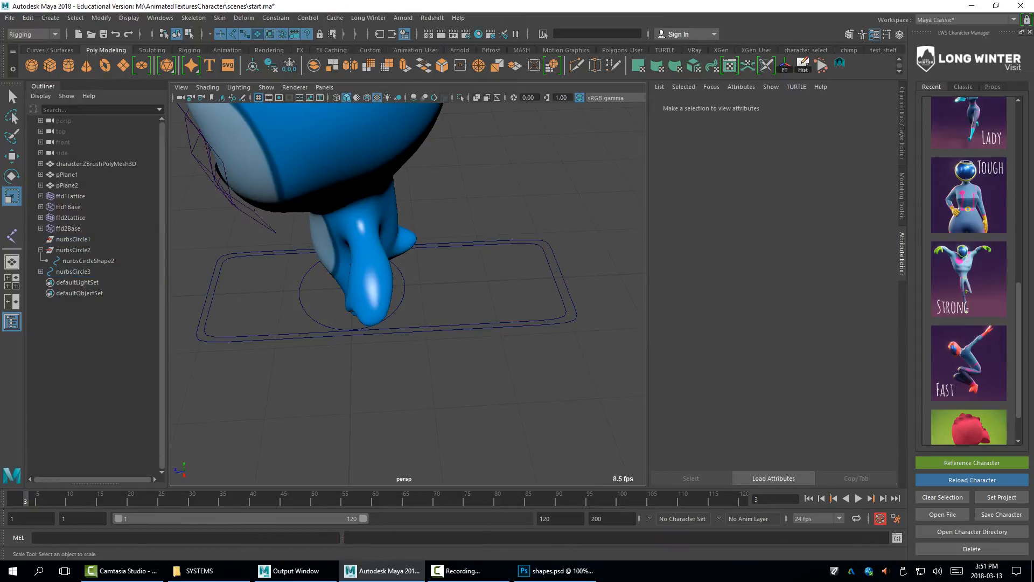
Delete the emptied nurbsCircle1 transform and check that both rectangles select as one curve
left_click(73, 239)
key("Delete")
left_click(324, 410)
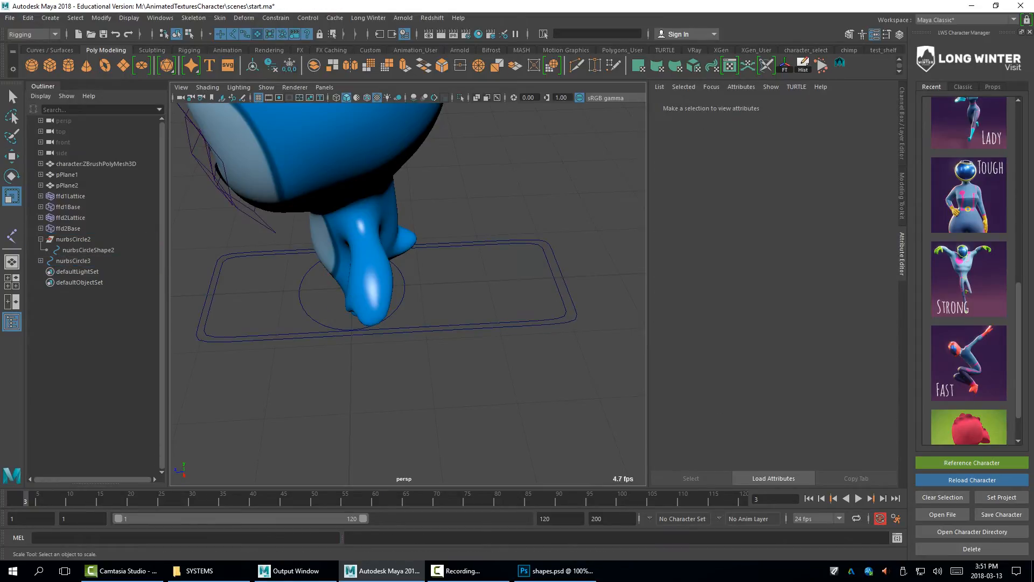
left_click(458, 329)
left_click(458, 377)
left_click(458, 328)
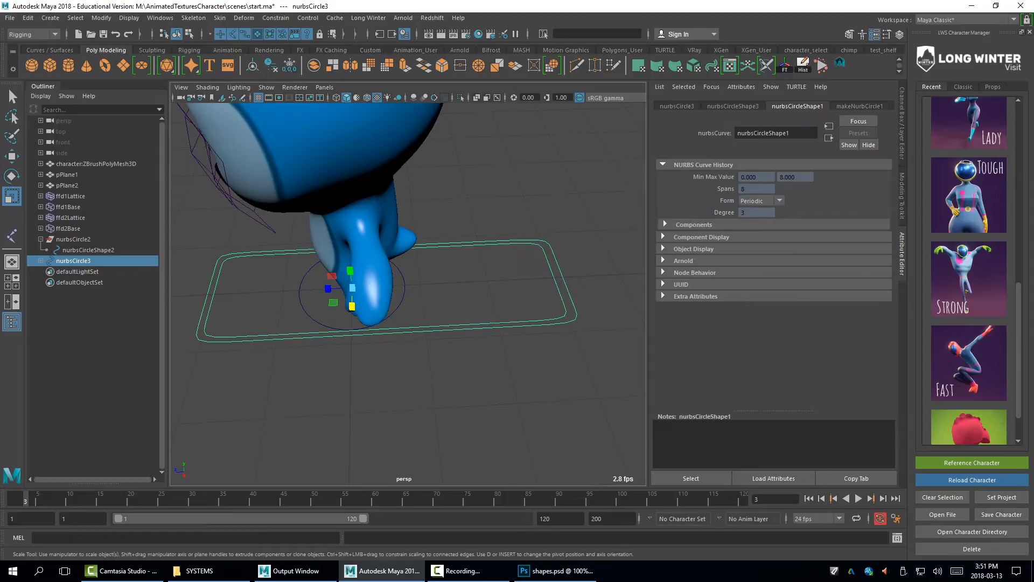
left_click(458, 382)
Select the circle and the double rectangle and set their Rotate X to 90
left_click_drag(404, 382, 475, 388, "alt")
left_click(348, 362)
key("w")
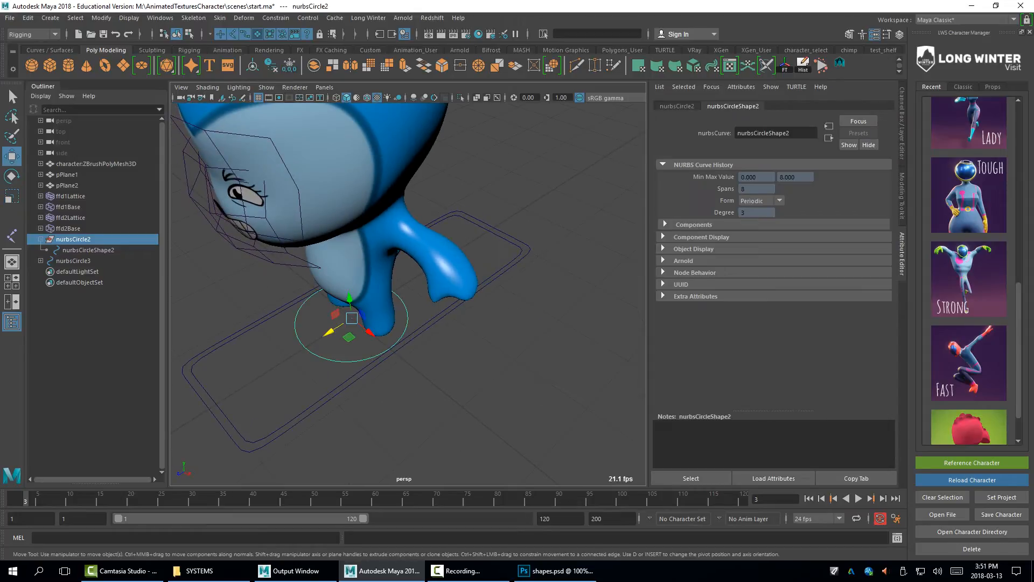
left_click(350, 385, "shift")
key("e")
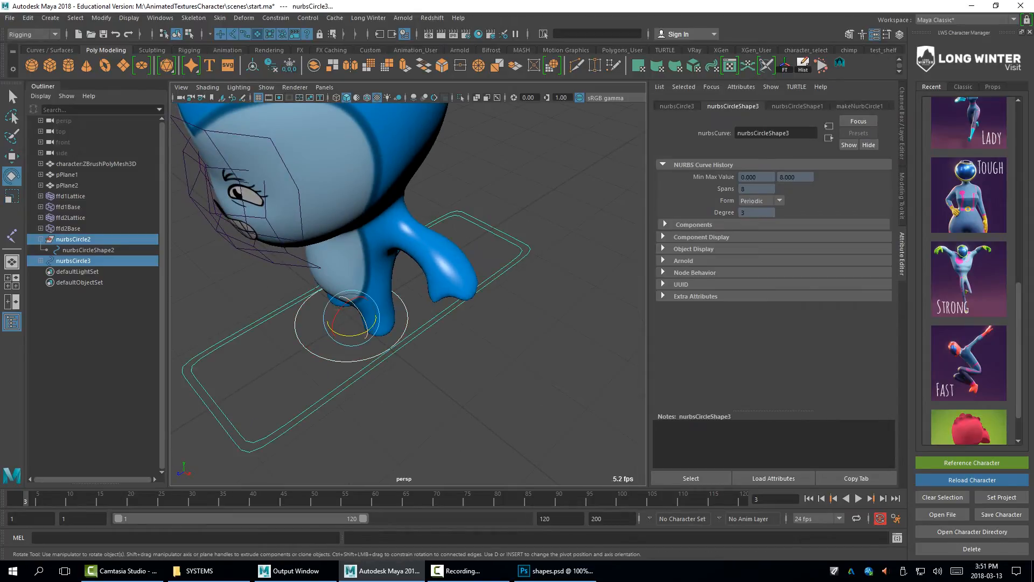
left_click_drag(335, 318, 340, 353)
key("ctrl+a")
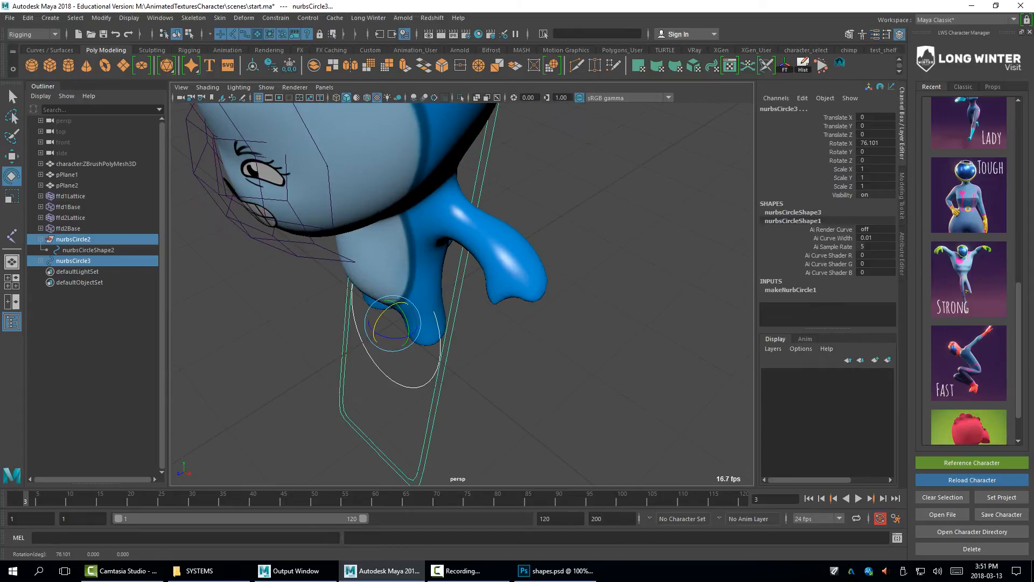
left_click(876, 143)
type("90")
key("Return")
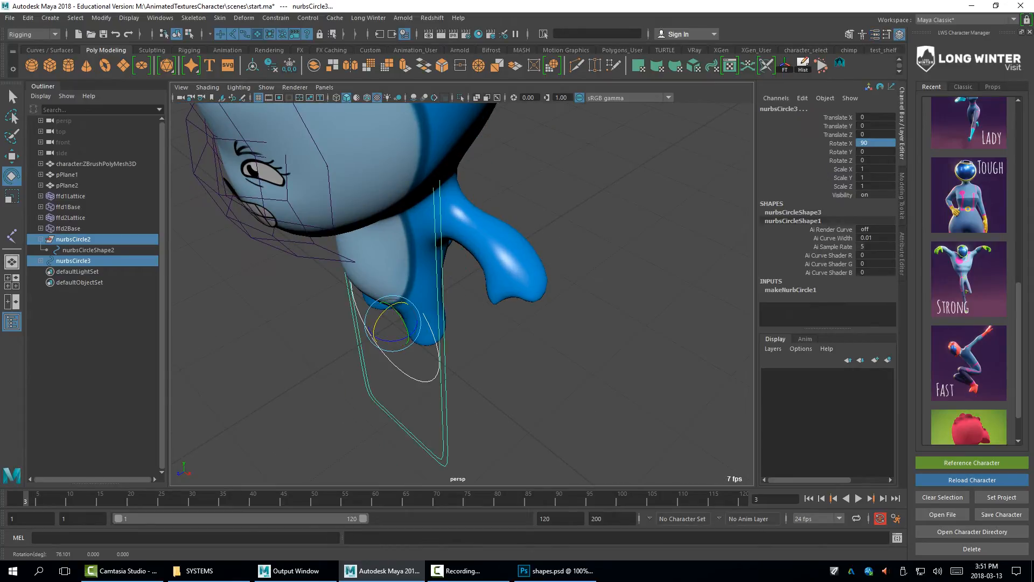
Parent the circle under the double rectangle curve
left_click(496, 383)
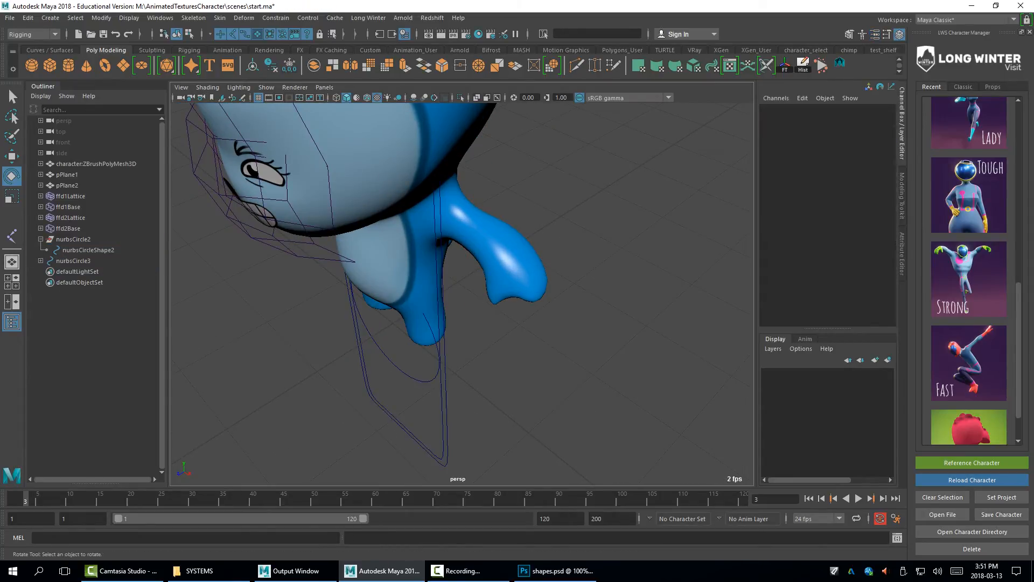
left_click(438, 372)
left_click(73, 260, "ctrl")
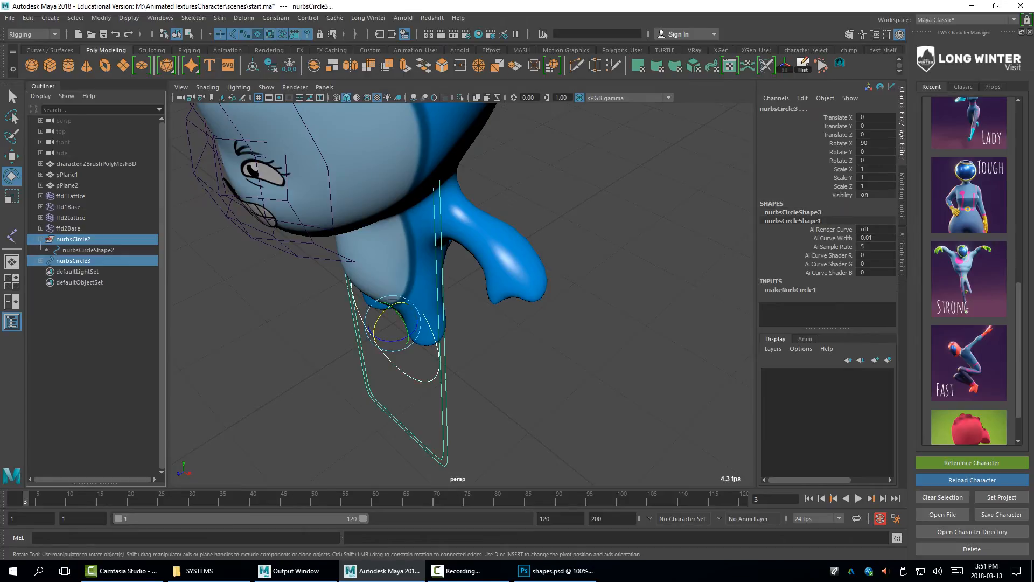
key("p")
Hide shape nodes in the Outliner, expand nurbsCircle3 and check the selection of the parent and child curves
right_click(92, 317)
left_click(124, 324)
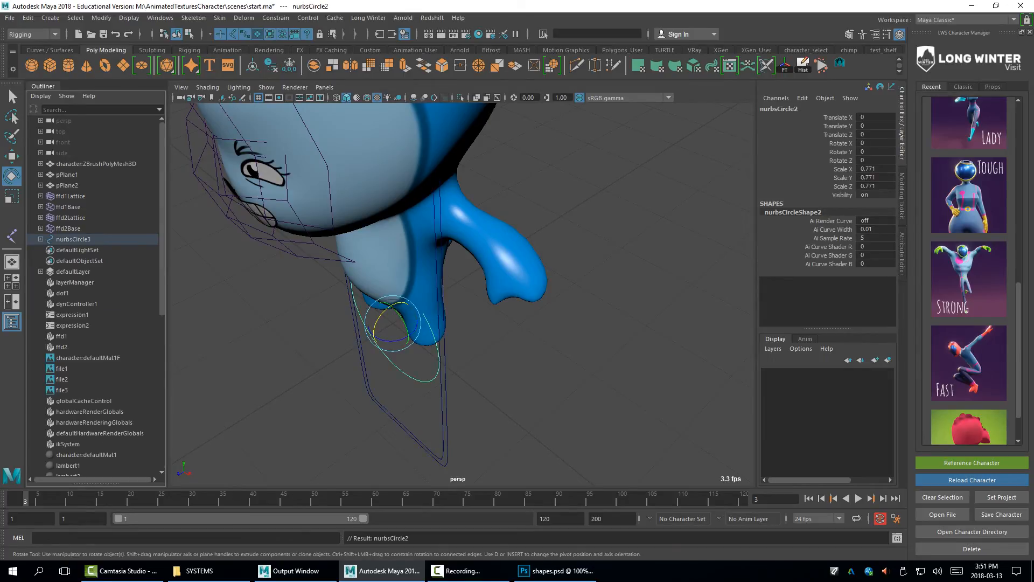
right_click(138, 181)
left_click(171, 188)
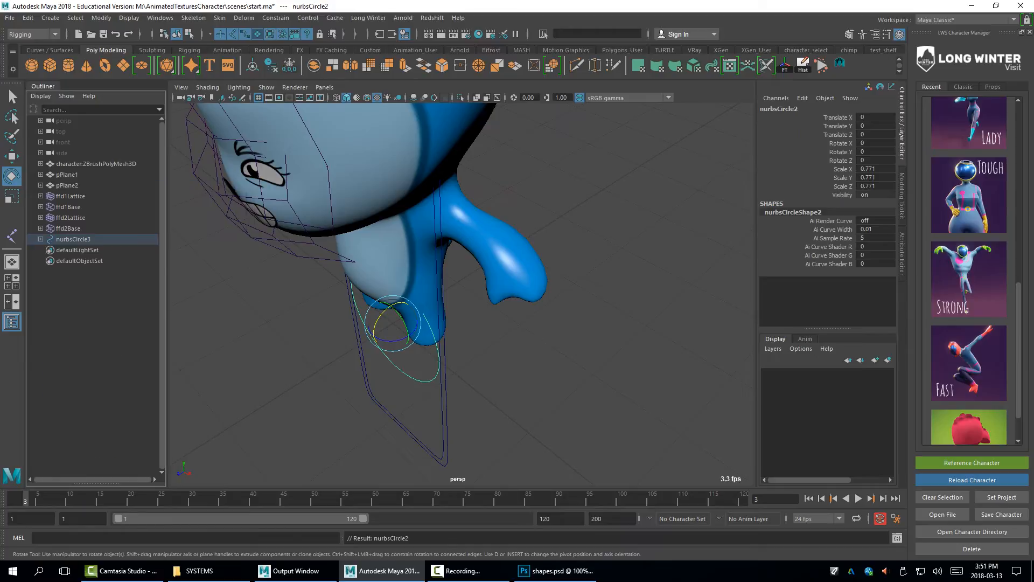
right_click(130, 188)
left_click(156, 206)
left_click(40, 239)
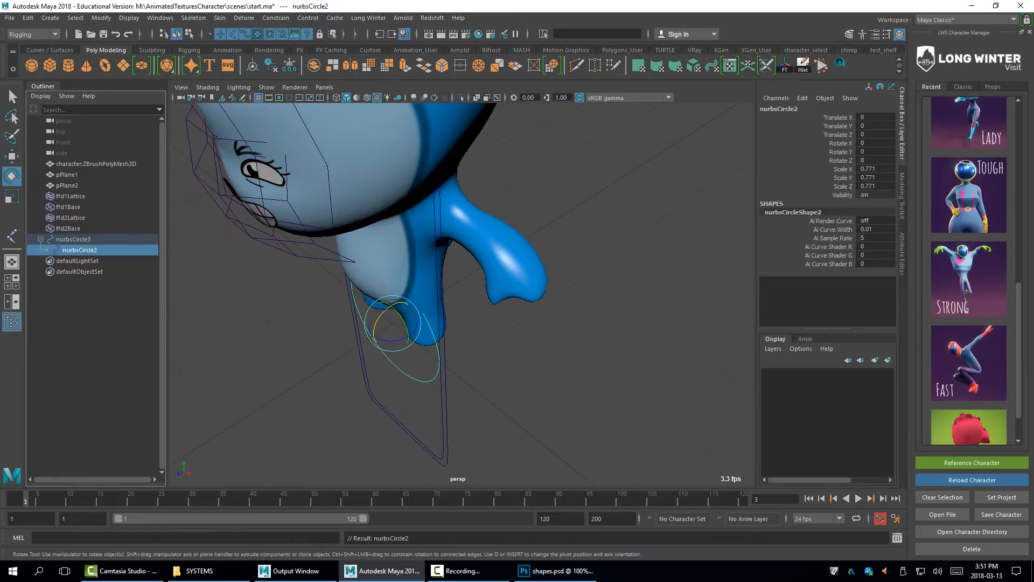
left_click(73, 240)
left_click(80, 250)
left_click(73, 239)
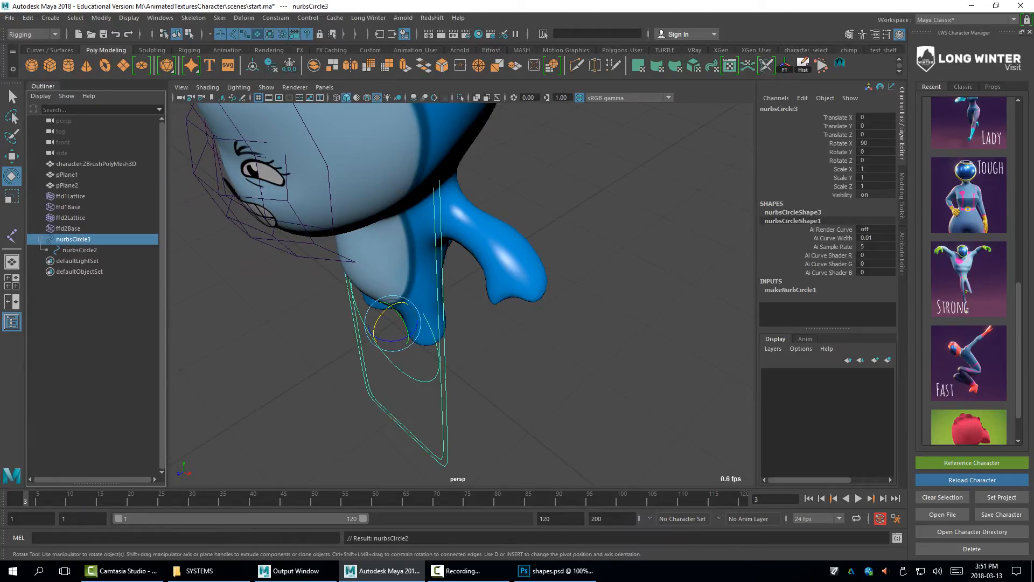
Freeze the transformations of the double rectangle parent curve
left_click_drag(409, 302, 485, 274, "alt")
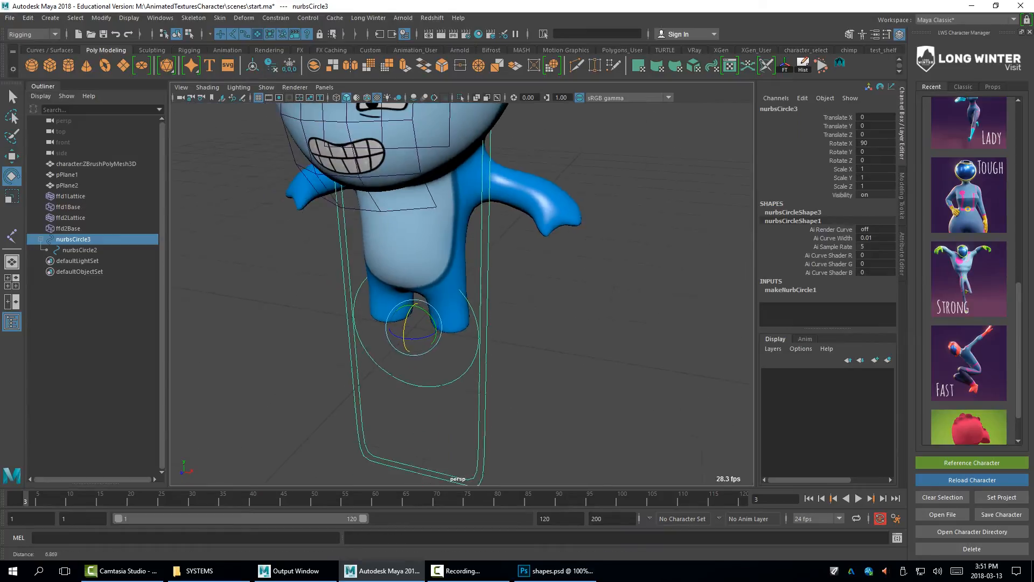
right_click_drag(485, 275, 431, 275, "alt")
left_click_drag(431, 274, 469, 248, "alt")
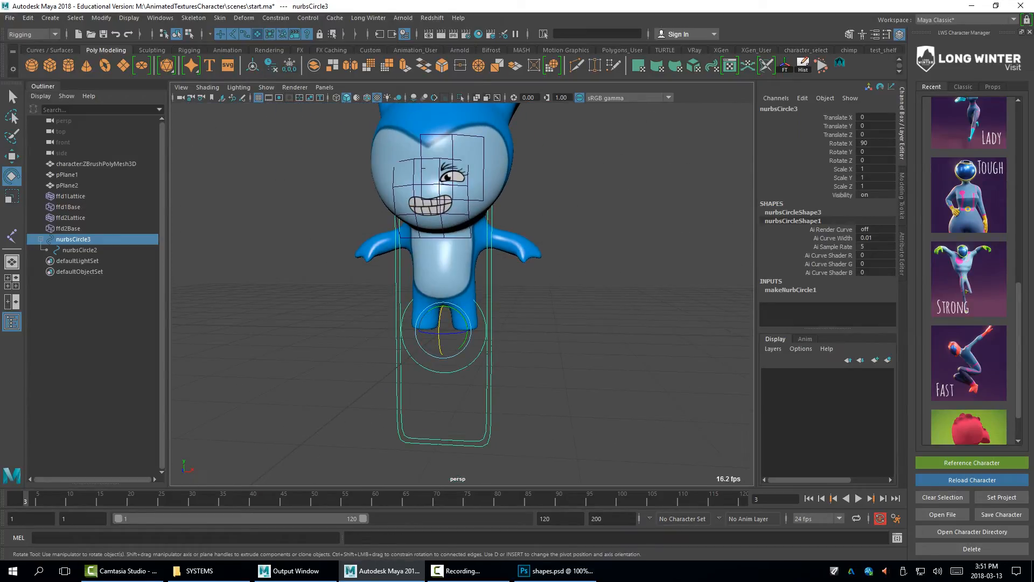
left_click(785, 66)
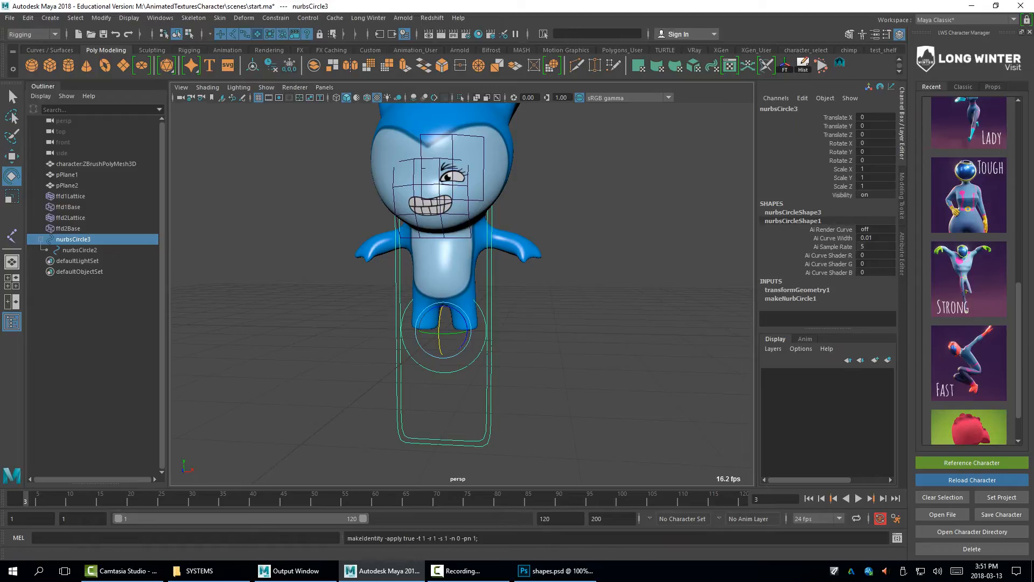
Test moving the double rectangle and its child circle vertically, and undo each of the moves
left_click_drag(458, 258, 436, 259, "alt")
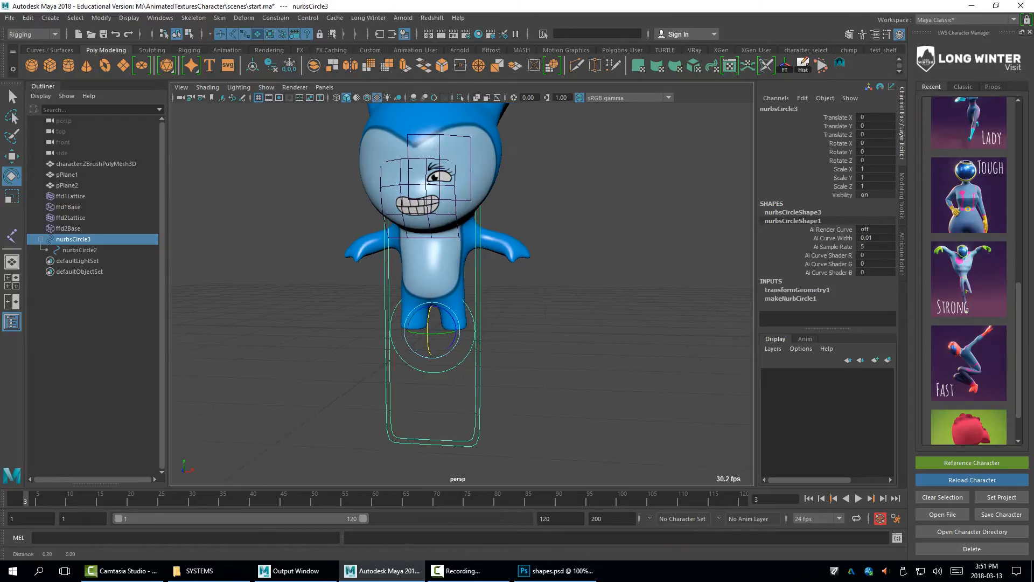
right_click_drag(437, 259, 469, 259, "alt")
mouse_move(469, 259)
left_mouse_down("alt")
mouse_move(522, 259)
mouse_move(512, 291)
mouse_move(458, 253)
left_mouse_up("alt")
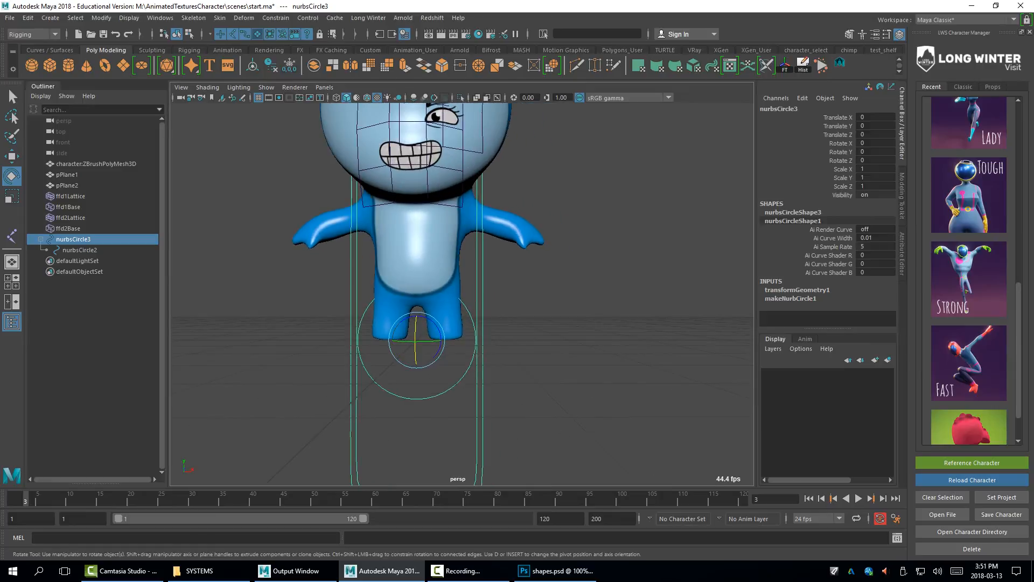
key("w")
mouse_move(416, 314)
left_mouse_down()
mouse_move(417, 231)
mouse_move(417, 303)
left_mouse_up()
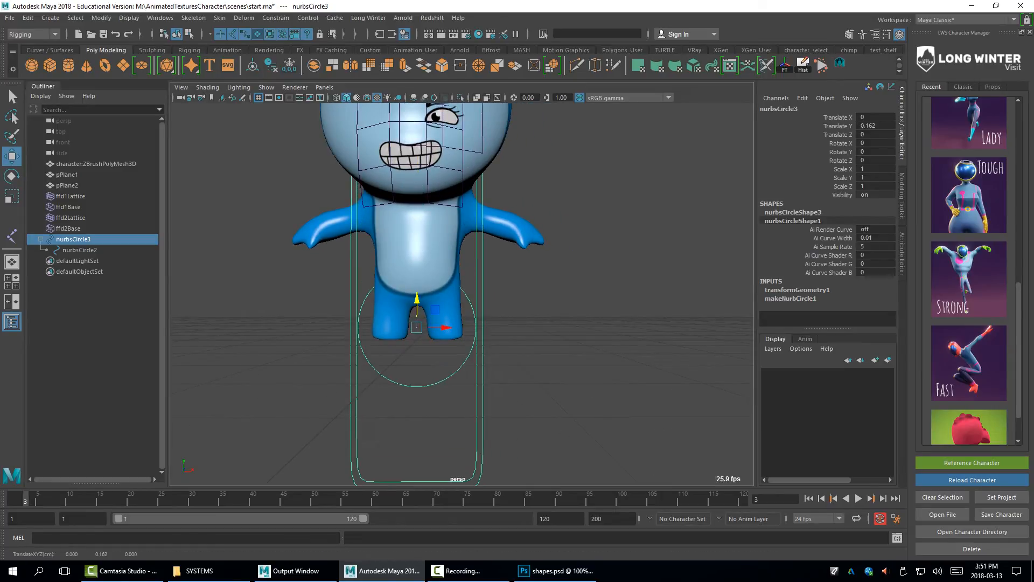
key("ctrl+z")
key("Down")
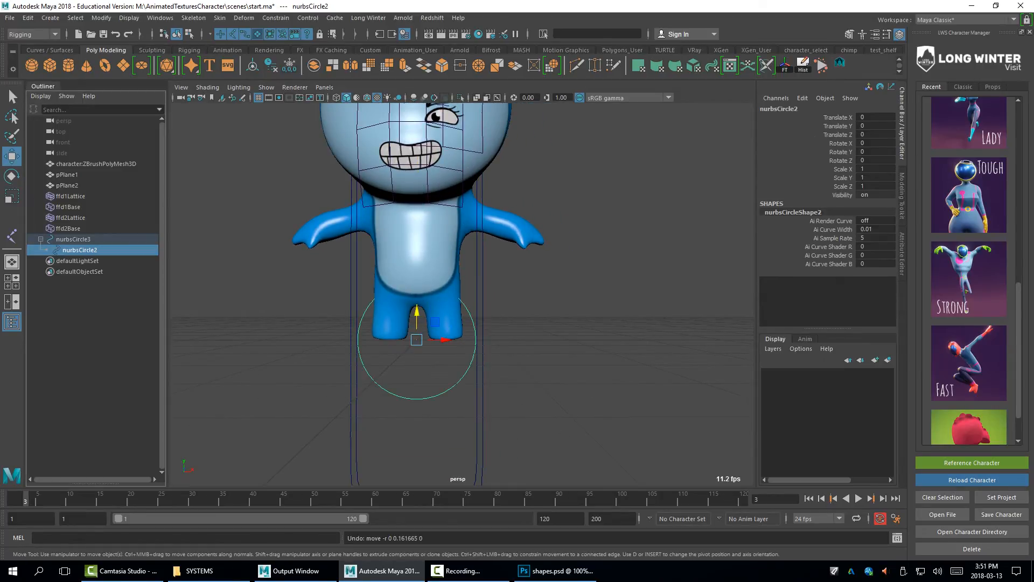
left_click(421, 387)
left_click_drag(421, 387, 419, 406)
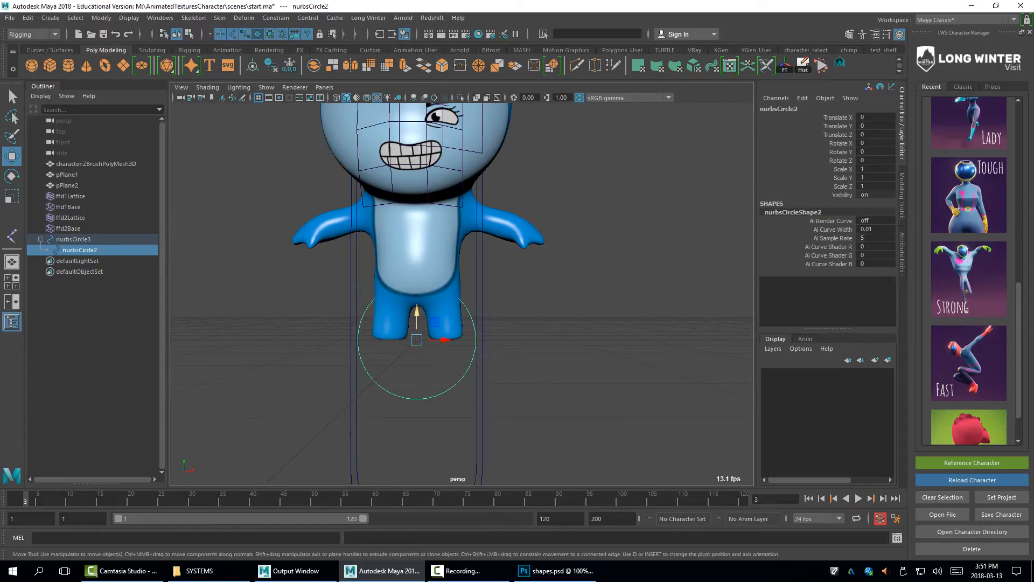
left_click_drag(416, 312, 416, 165)
key("ctrl+z")
key("ctrl+z")
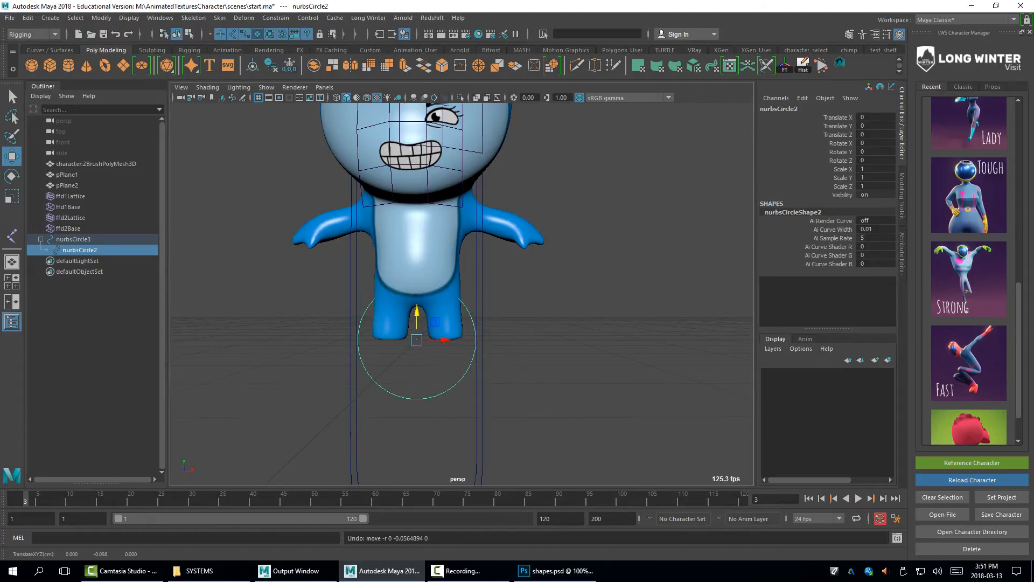
Move the whole slider control beside and above the character, to about Translate X 3.439 and Translate Y 4.51
key("Up")
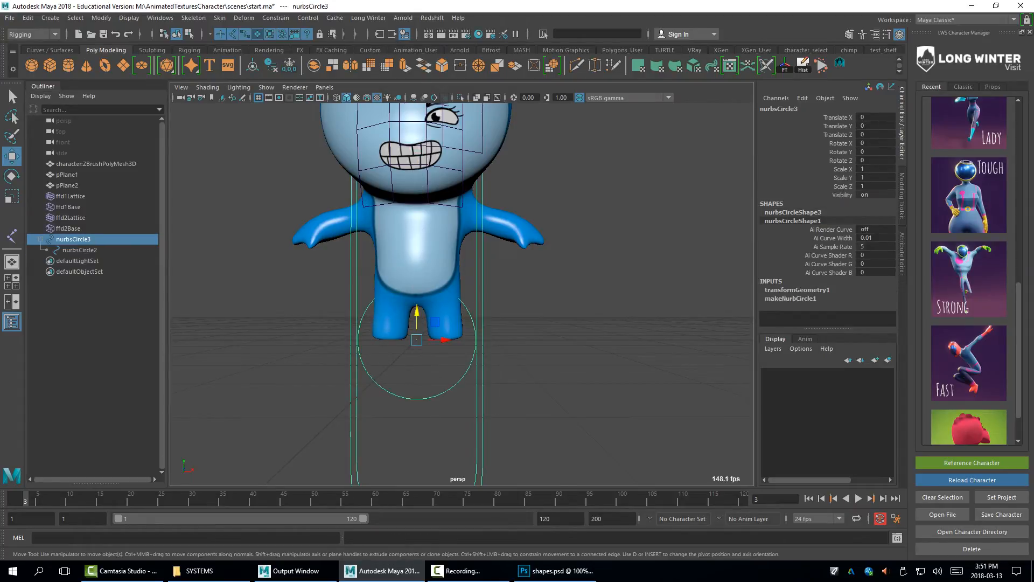
left_click_drag(446, 340, 705, 339)
middle_click_drag(704, 339, 684, 343, "alt")
right_click_drag(684, 344, 592, 345, "alt")
middle_click_drag(592, 344, 511, 371, "alt")
left_click_drag(496, 324, 496, 123)
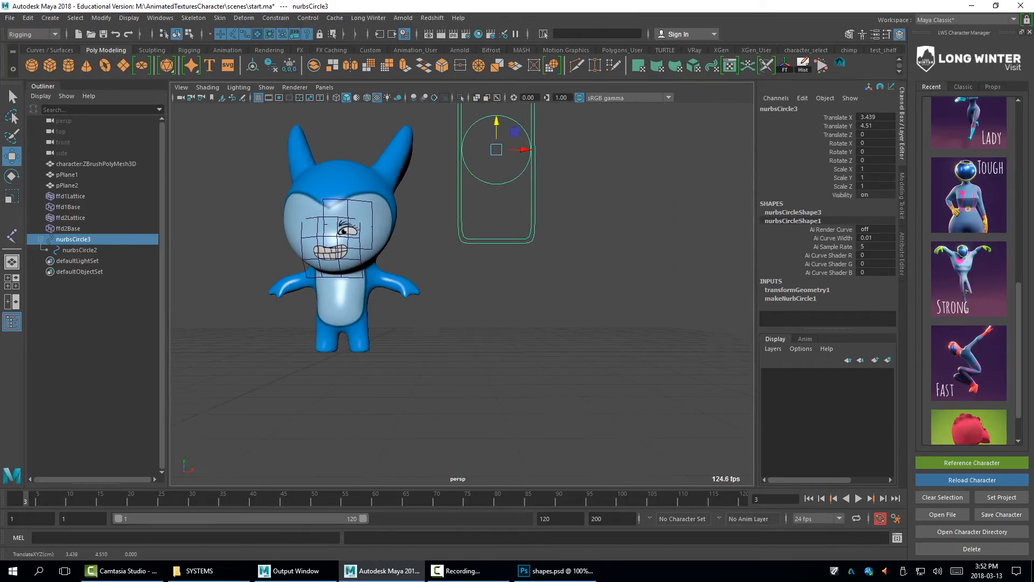
Scale the slider control down uniformly to about 0.182 and frame it in the view
middle_click_drag(496, 123, 485, 263, "alt")
mouse_move(485, 263)
right_mouse_down("alt")
mouse_move(458, 264)
mouse_move(501, 263)
right_mouse_up("alt")
middle_click_drag(501, 263, 480, 265, "alt")
mouse_move(480, 265)
right_mouse_down("alt")
mouse_move(511, 265)
mouse_move(495, 265)
right_mouse_up("alt")
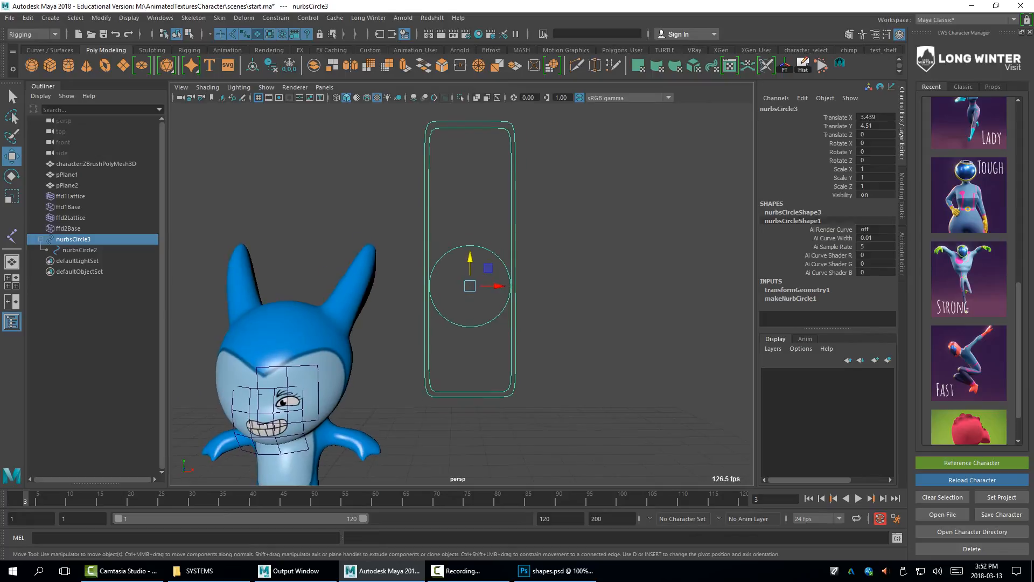
key("r")
left_click_drag(469, 285, 438, 287)
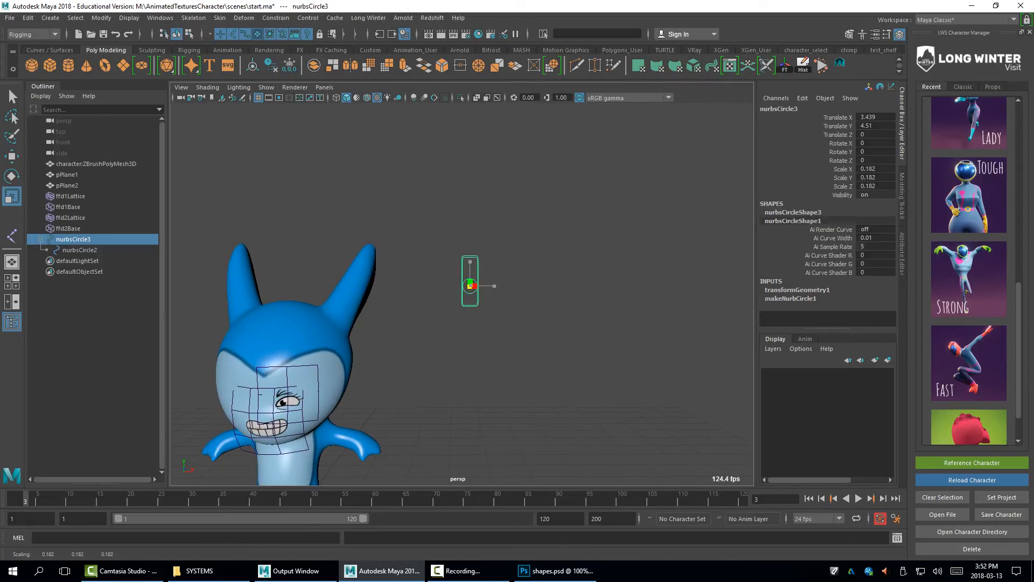
key("f")
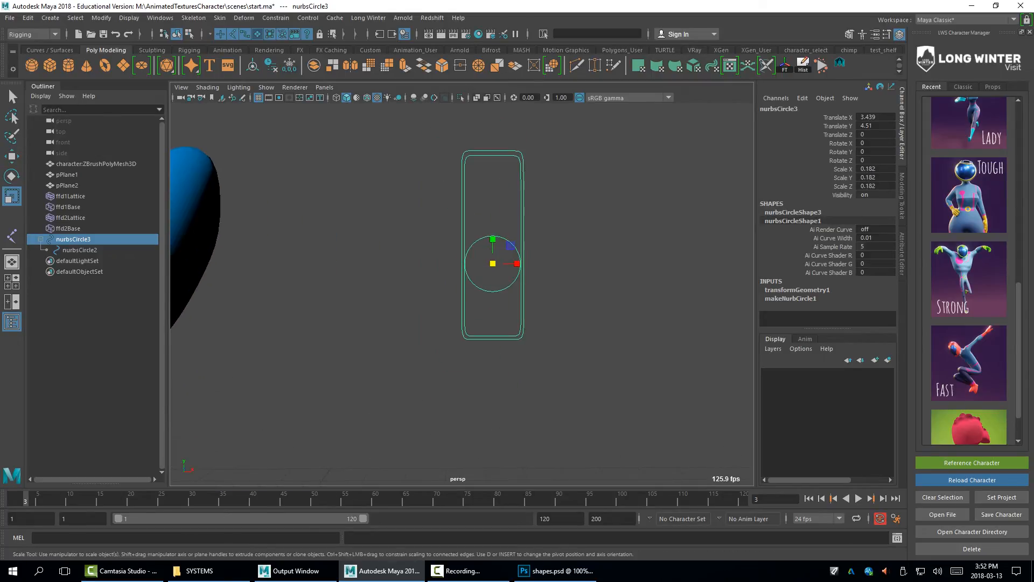
Test sliding the circle upward inside the rectangle, and set its Translate Y back to 0
left_click(472, 245)
key("w")
mouse_move(493, 236)
left_mouse_down()
mouse_move(493, 275)
mouse_move(492, 184)
mouse_move(492, 227)
left_mouse_up()
left_click(876, 126)
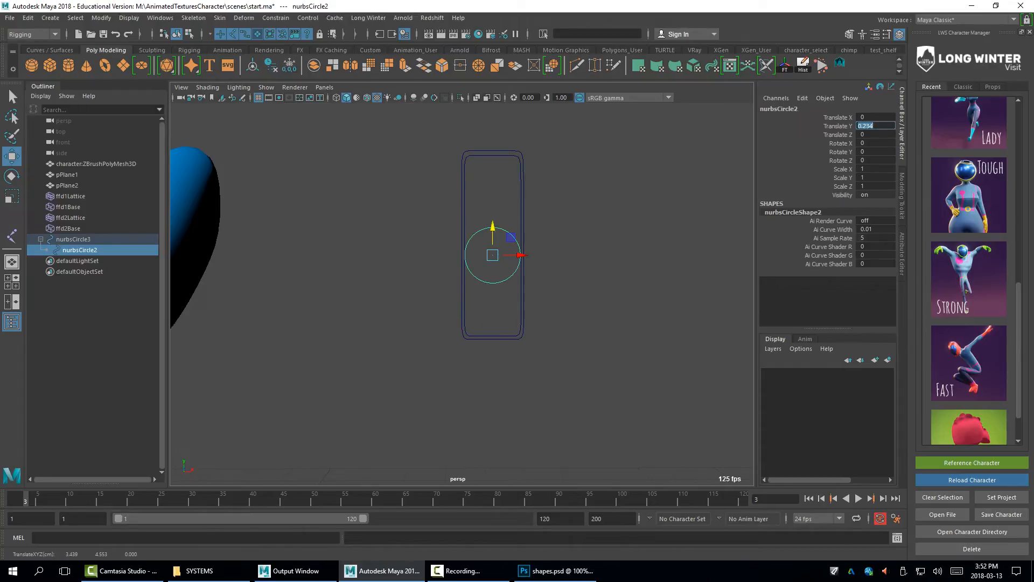
type("9")
key("Return")
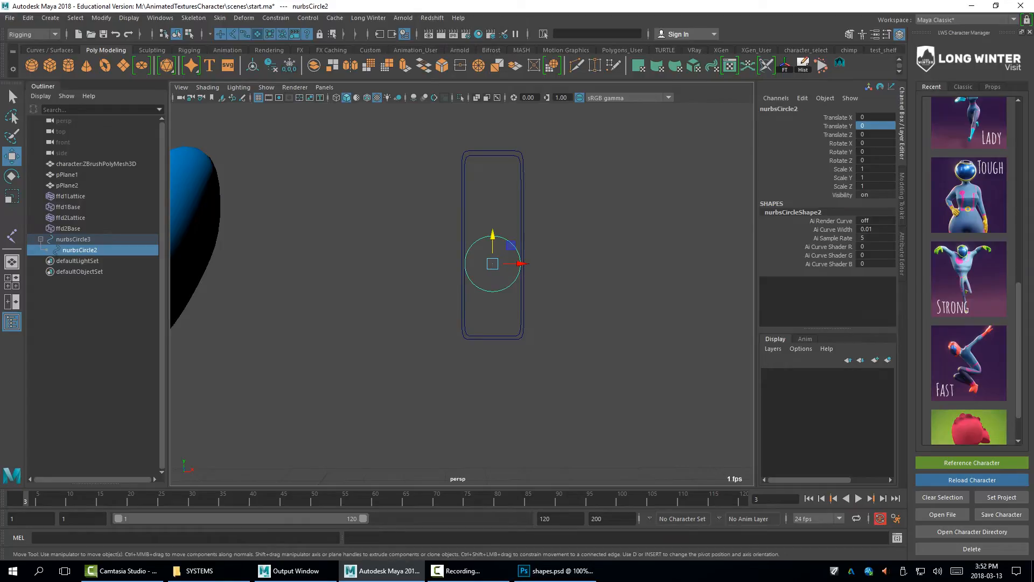
Show the circle's detailed attributes, test sliding it up past the rectangle's upper end, and undo the moves
key("ctrl+a")
left_click_drag(452, 262, 386, 181, "alt")
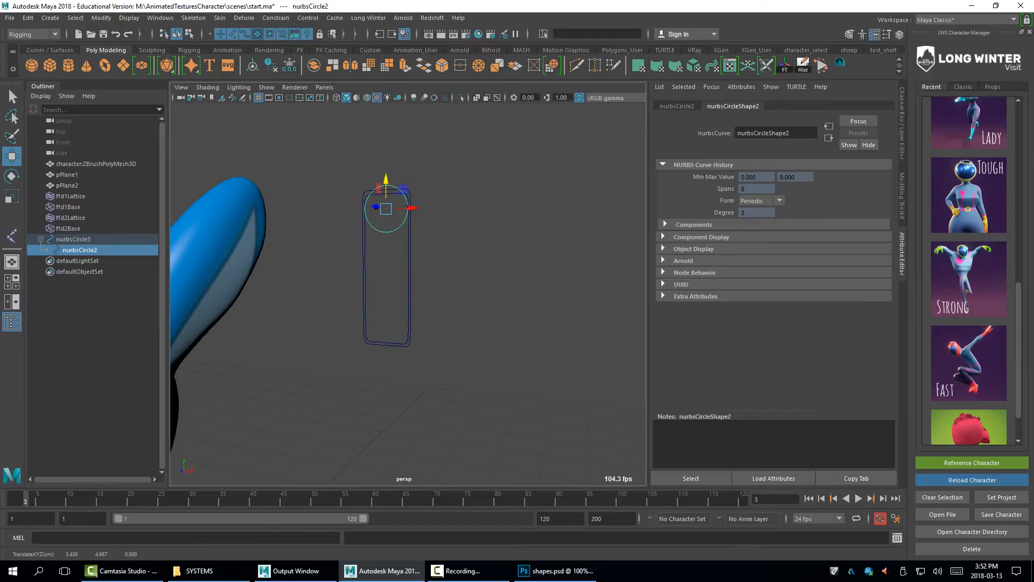
key("ctrl+z")
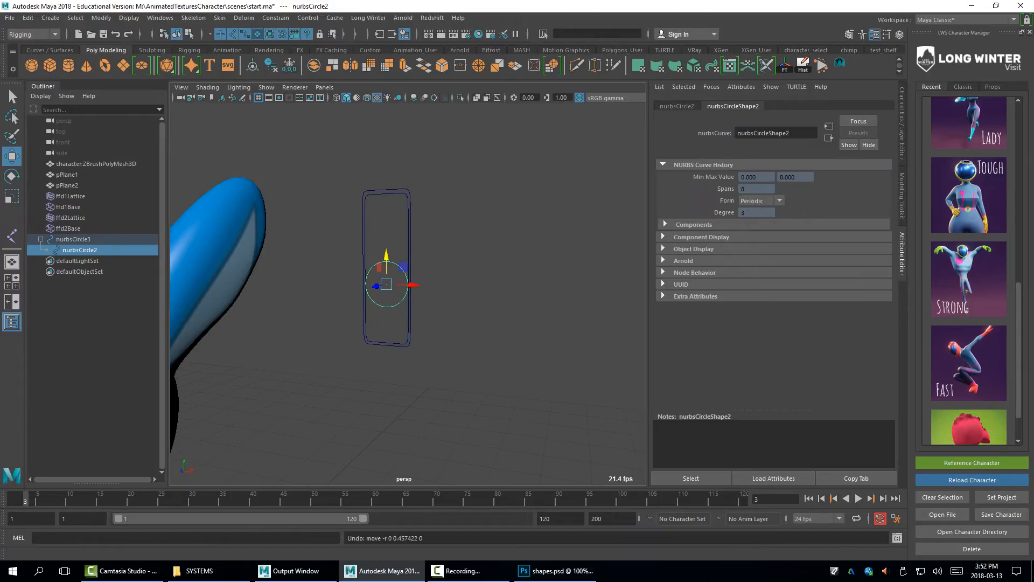
left_click_drag(386, 254, 387, 162)
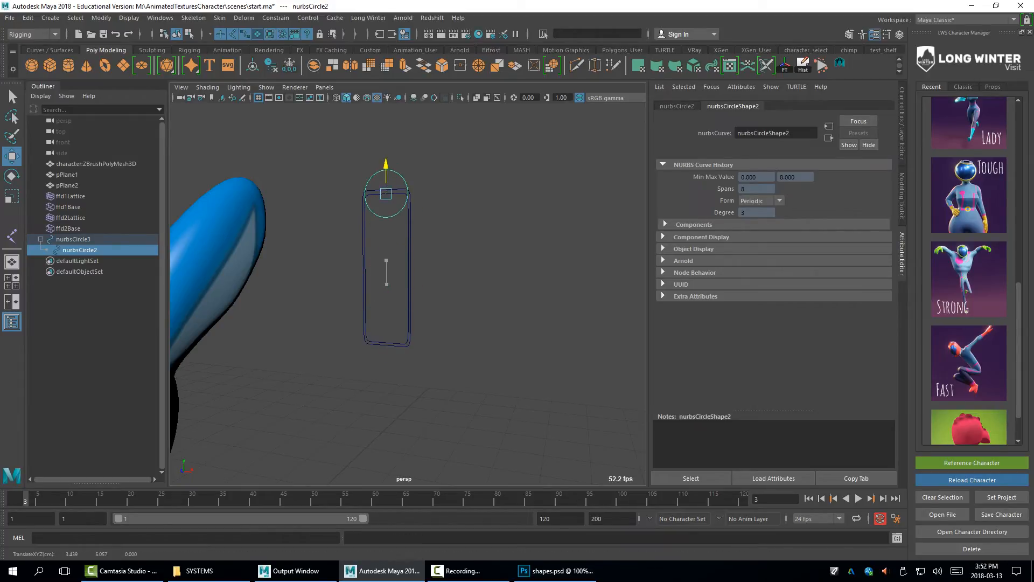
key("ctrl+z")
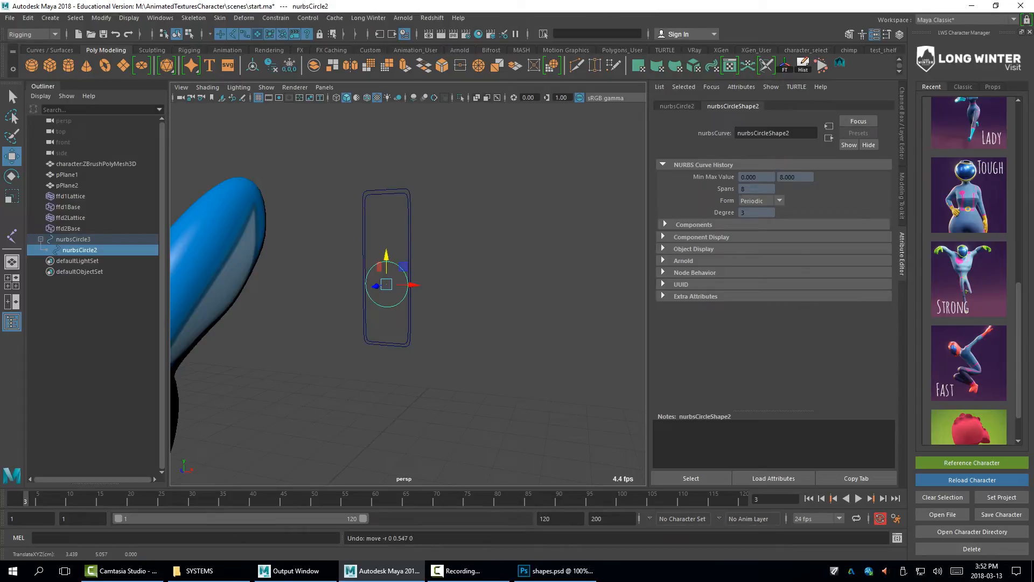
Move the double rectangle's control vertices down until the circle sits just inside its upper end, and return to object selection
key("Up")
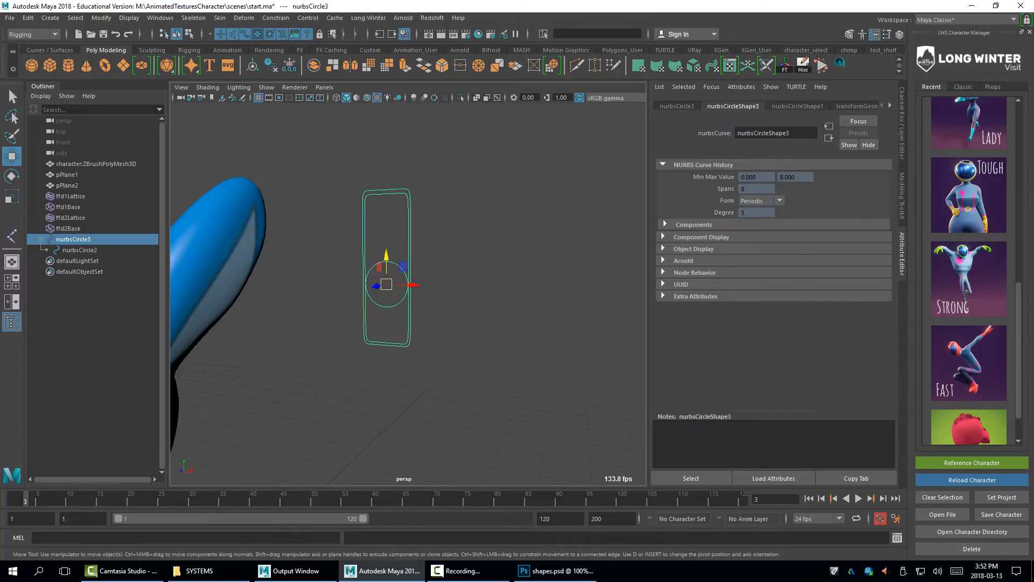
mouse_move(386, 258)
left_mouse_down()
mouse_move(386, 333)
mouse_move(386, 248)
left_mouse_up()
key("ctrl+z")
right_click_drag(404, 195, 453, 195)
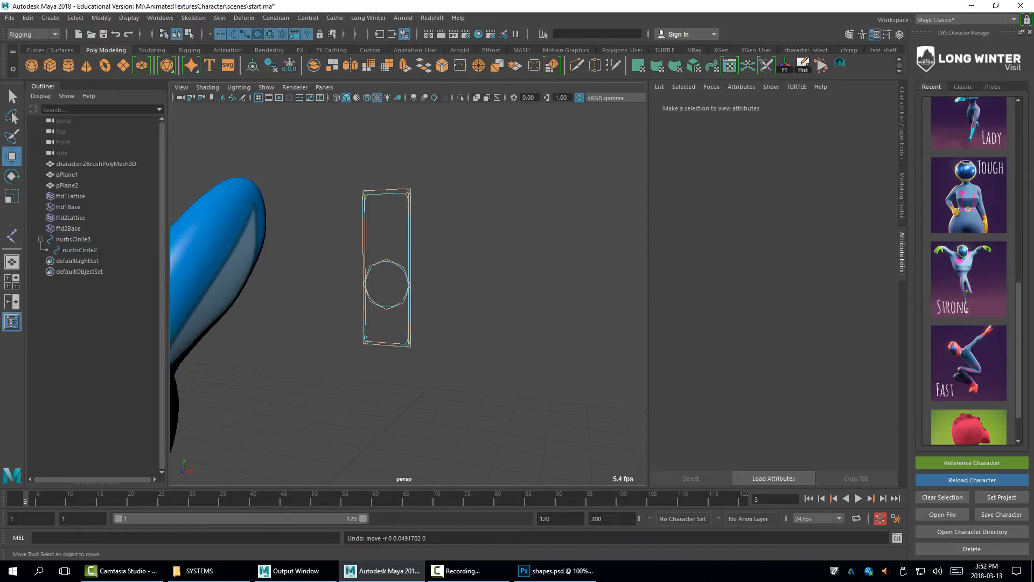
left_click(411, 215)
left_click_drag(386, 240, 387, 306)
key("q")
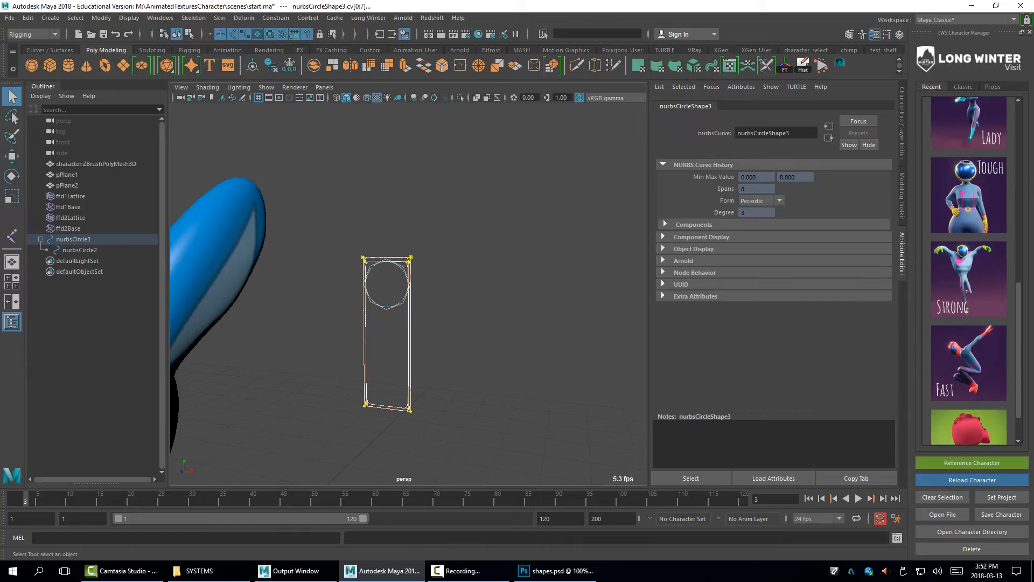
key("F8")
left_click(447, 302)
Enable both the minimum and maximum Trans Limit Y for the circle in its limit information
left_click(402, 300)
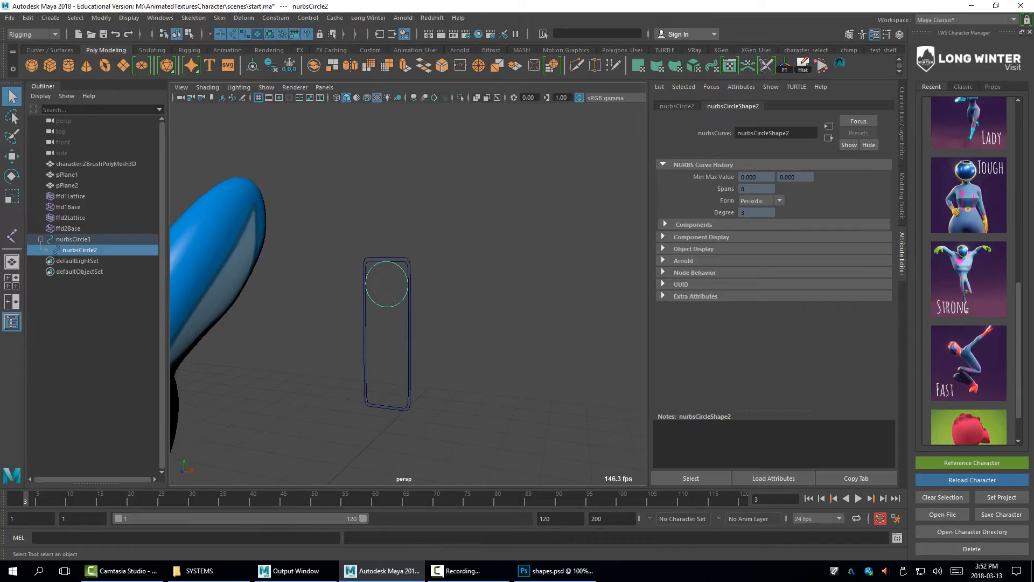
left_click(678, 106)
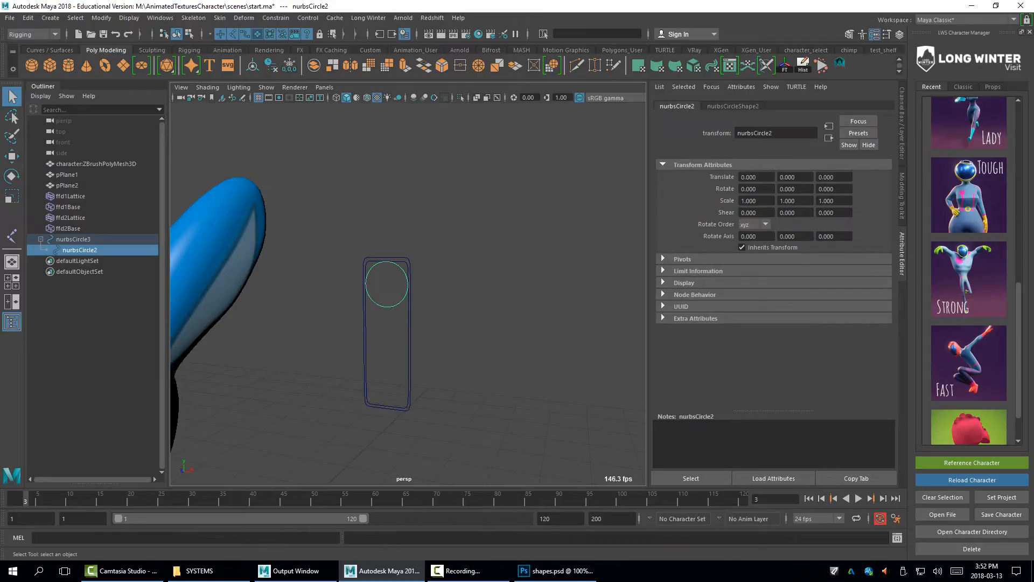
left_click(698, 271)
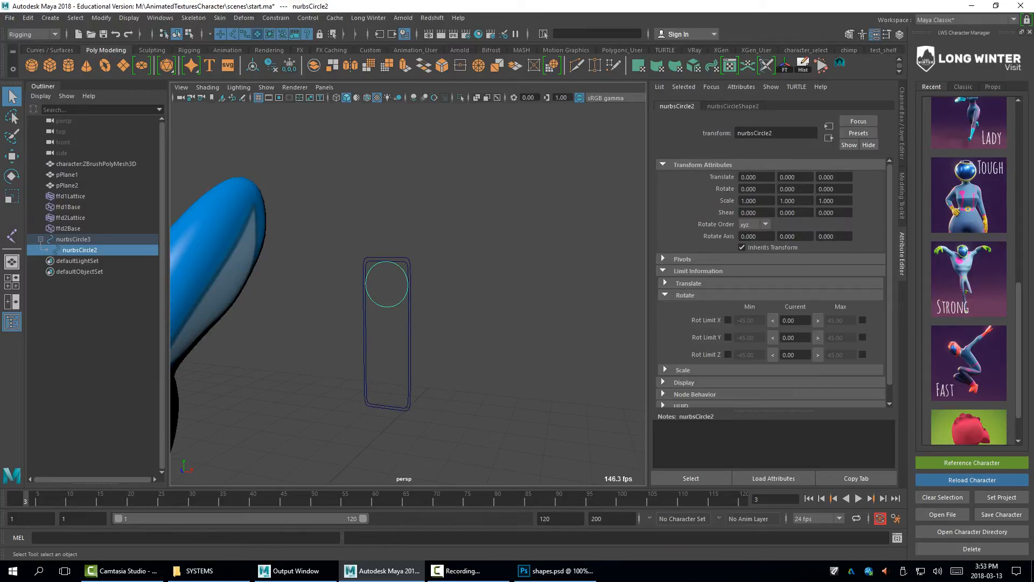
left_click(686, 295)
left_click(688, 283)
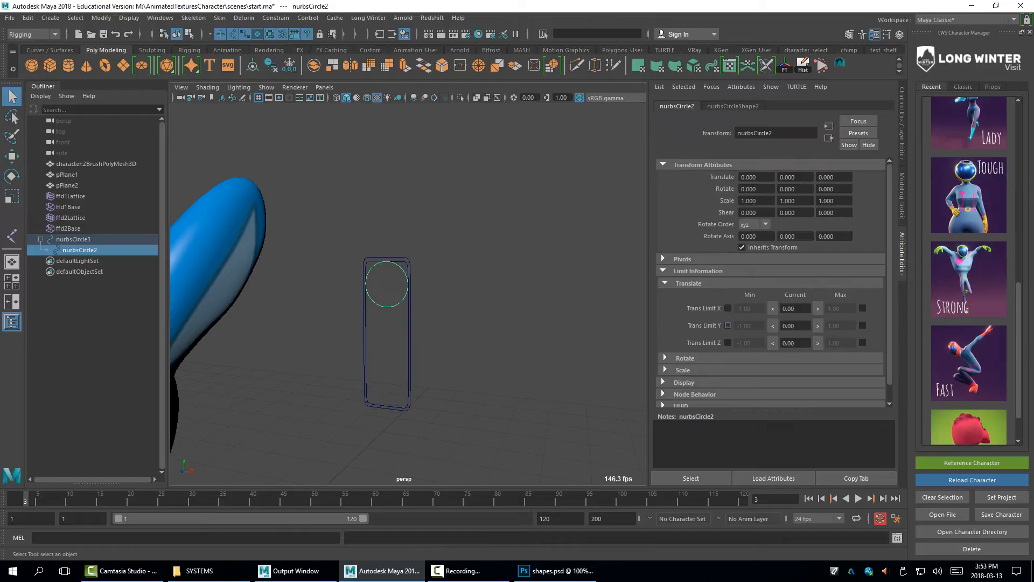
left_click(728, 326)
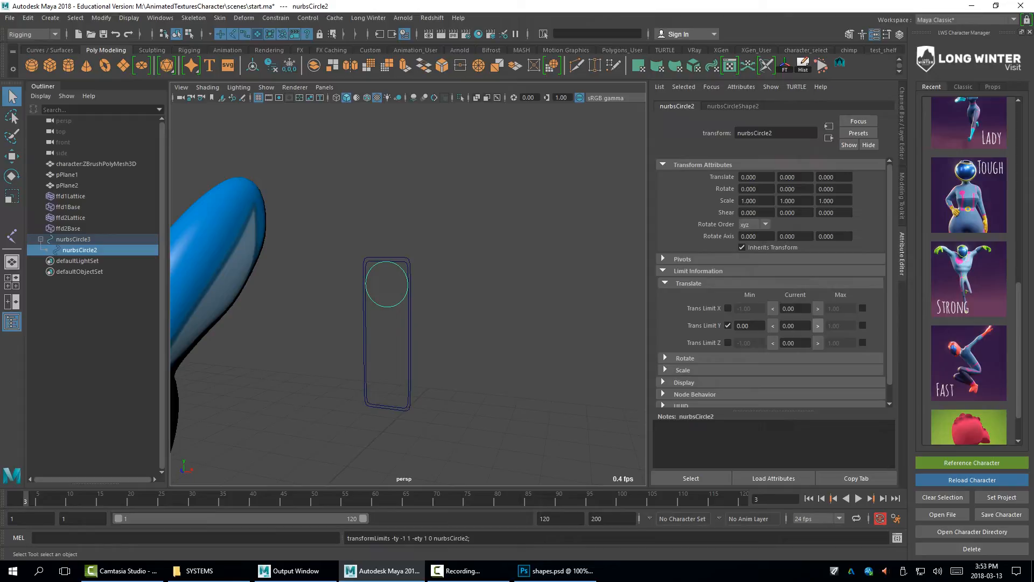
left_click(863, 326)
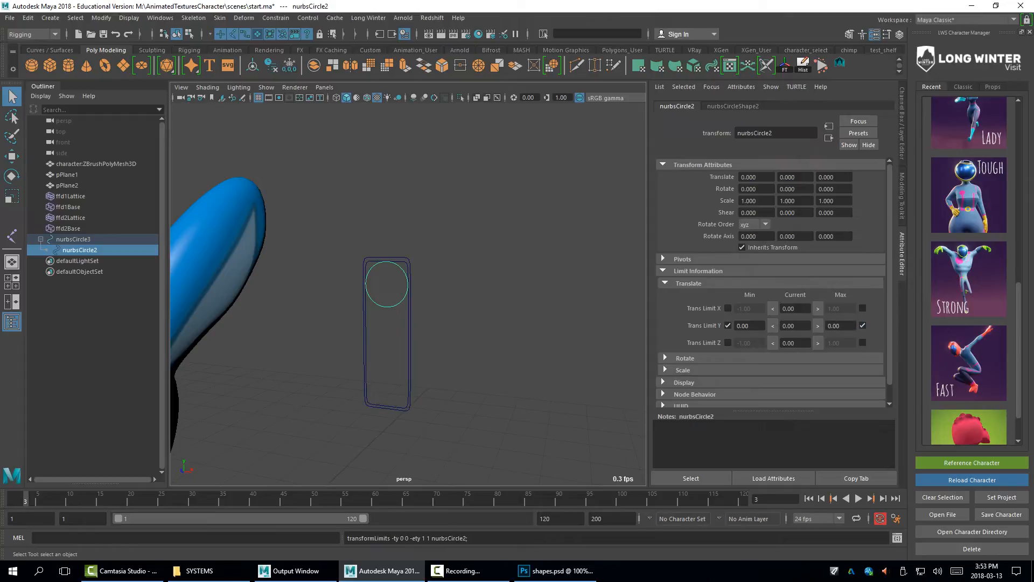
Set the circle's minimum Trans Limit Y to -4 and slide the circle down to that limit
left_click(749, 326)
type("-4")
key("Tab")
key("Return")
key("w")
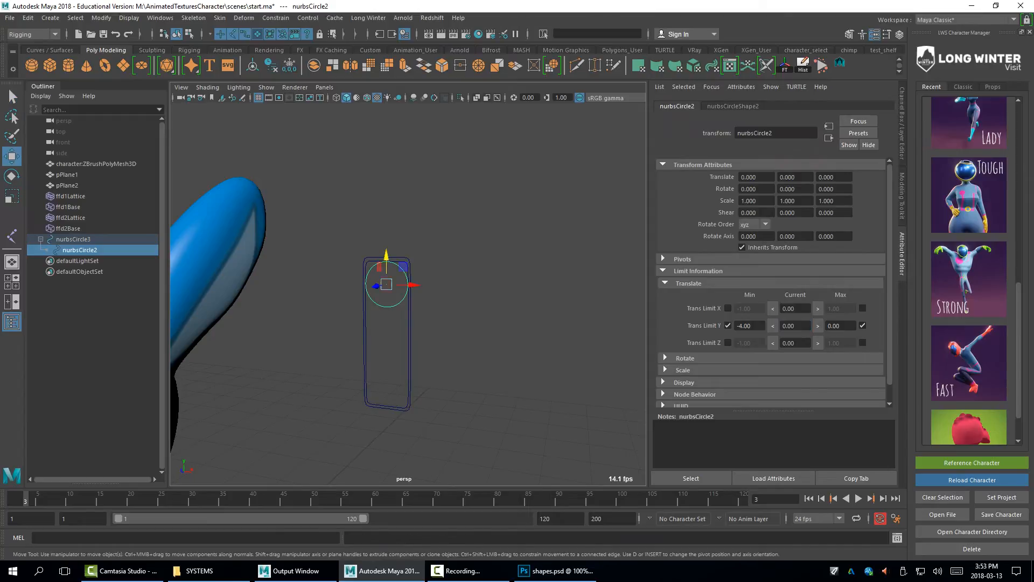
left_click_drag(386, 256, 387, 372)
left_click(458, 334)
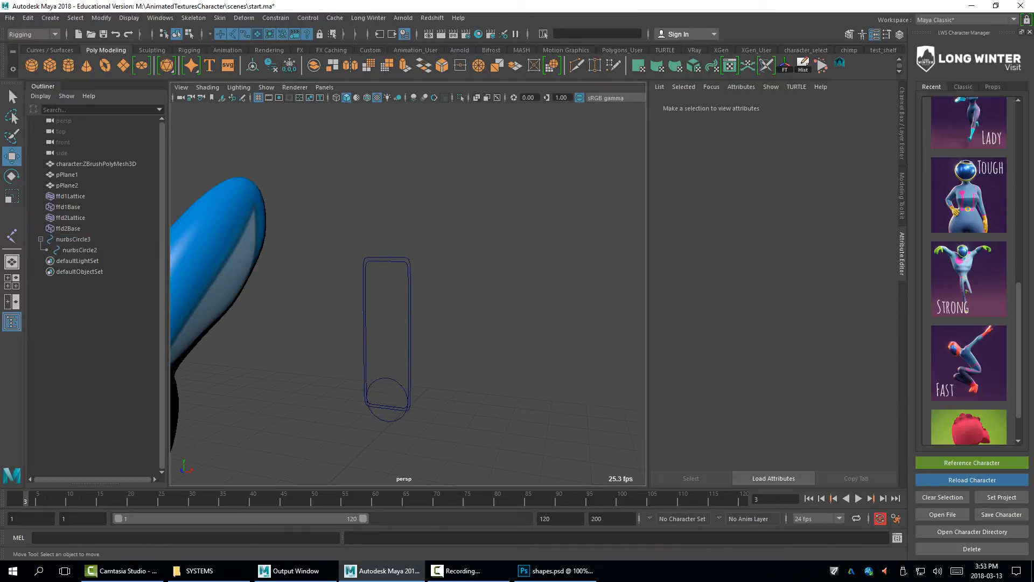
Select the circle and set its Translate Y to 0 to return it to the rectangle's upper end
left_click_drag(458, 334, 469, 318, "alt")
left_click(403, 385)
key("ctrl+a")
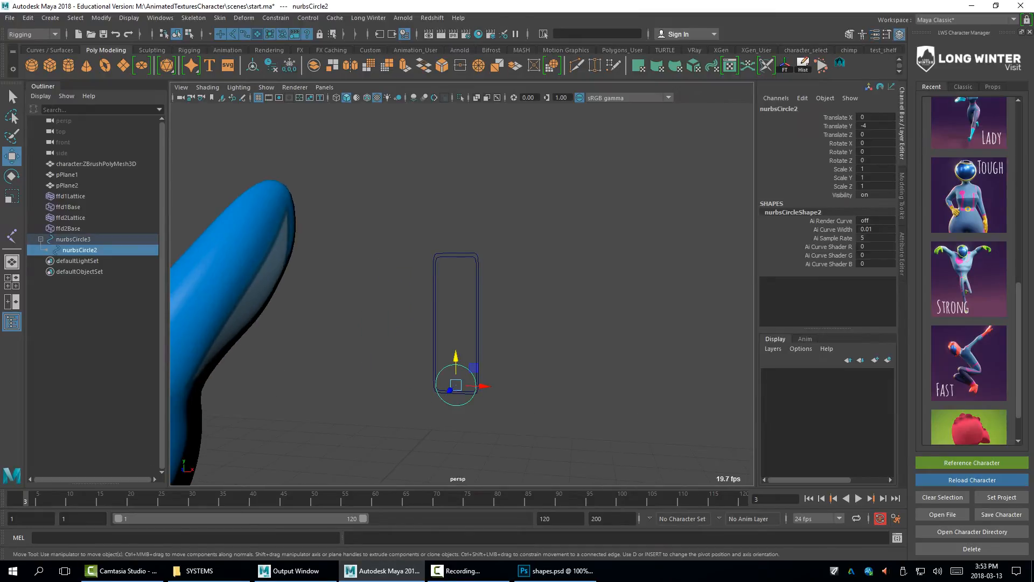
left_click(875, 125)
type("0")
key("Return")
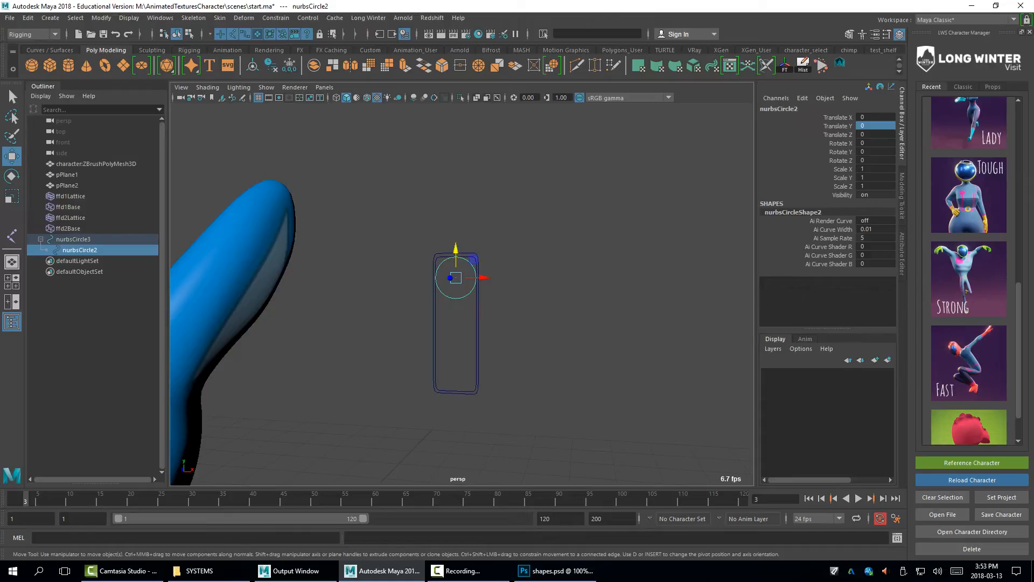
Duplicate the slider control, move the copy beside the original to about Translate X 4.160, and show its detailed attributes
left_click(528, 301)
left_click_drag(528, 302, 512, 307, "alt")
right_click_drag(511, 307, 458, 313, "alt")
middle_click_drag(458, 313, 564, 274, "alt")
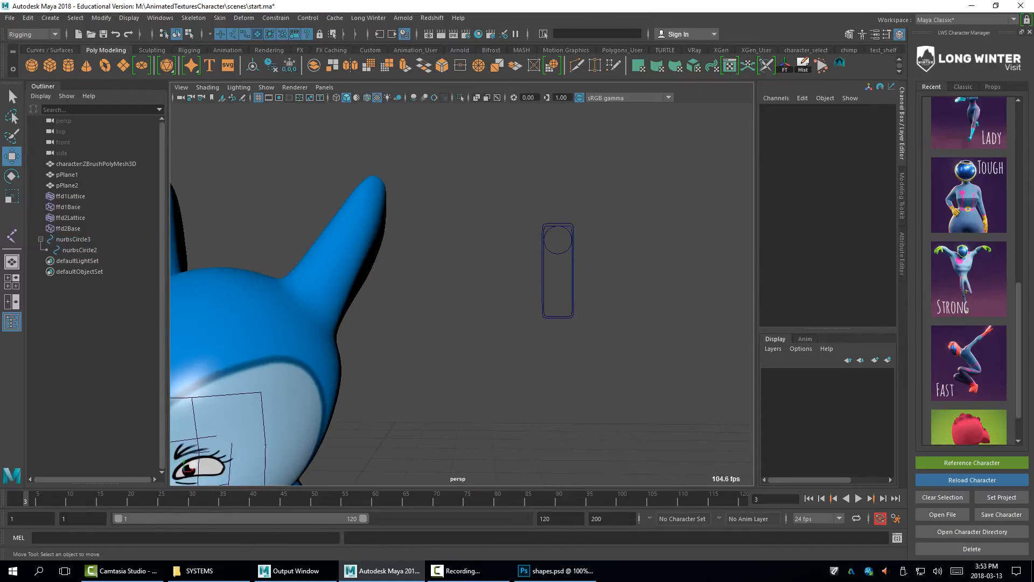
left_click(573, 280)
key("ctrl+d")
left_click_drag(586, 240, 658, 239)
key("ctrl+a")
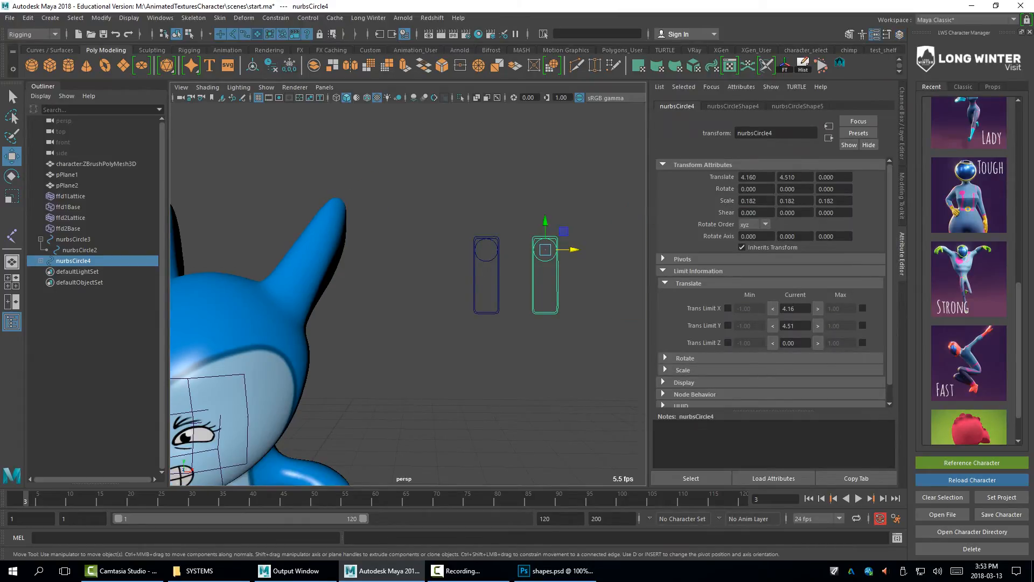
Set the copied slider circle's minimum Trans Limit Y to -3 and slide the circle down to that limit
key("Down")
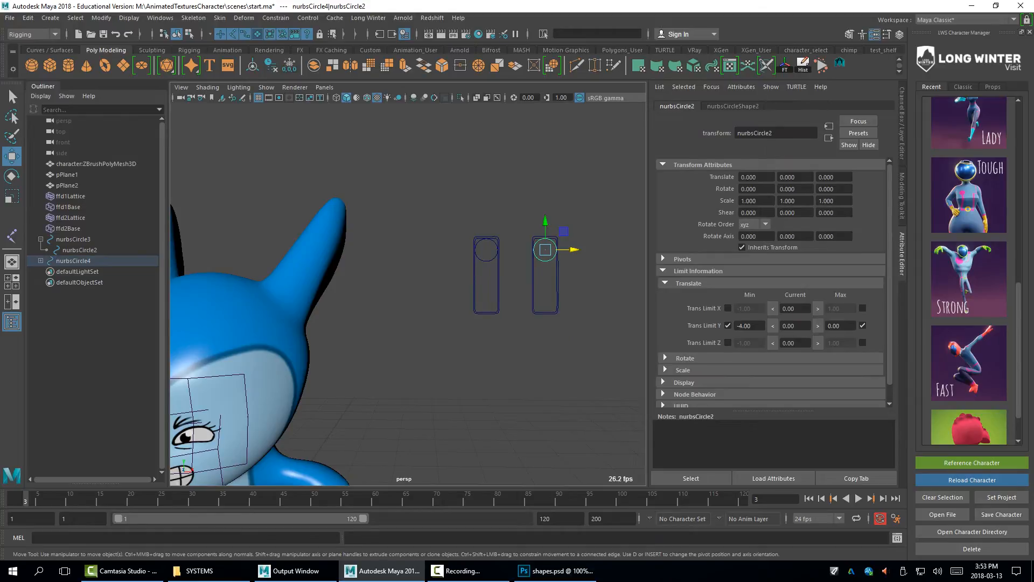
left_click_drag(757, 326, 736, 326)
type("-3")
key("Return")
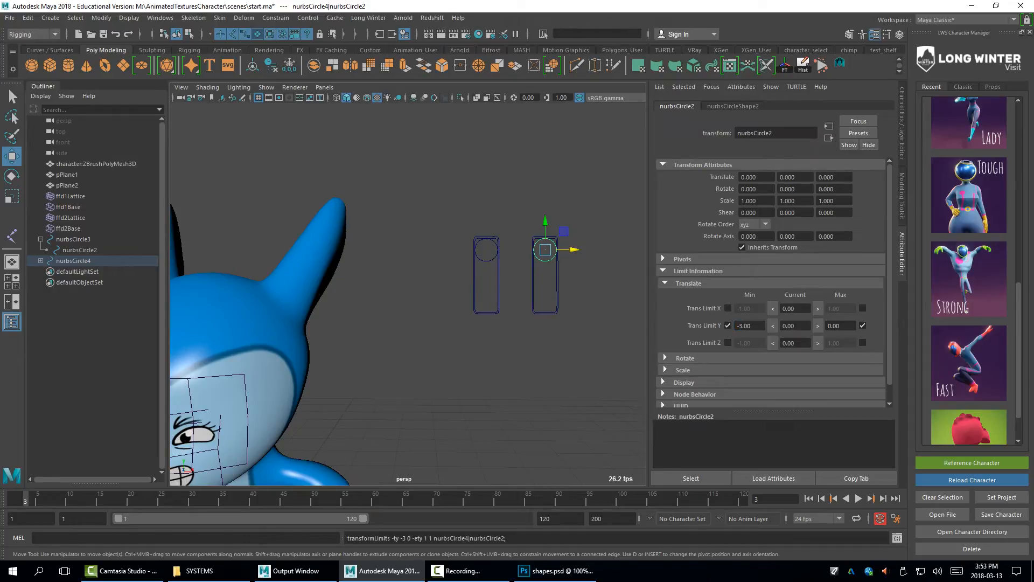
left_click_drag(545, 222, 545, 267)
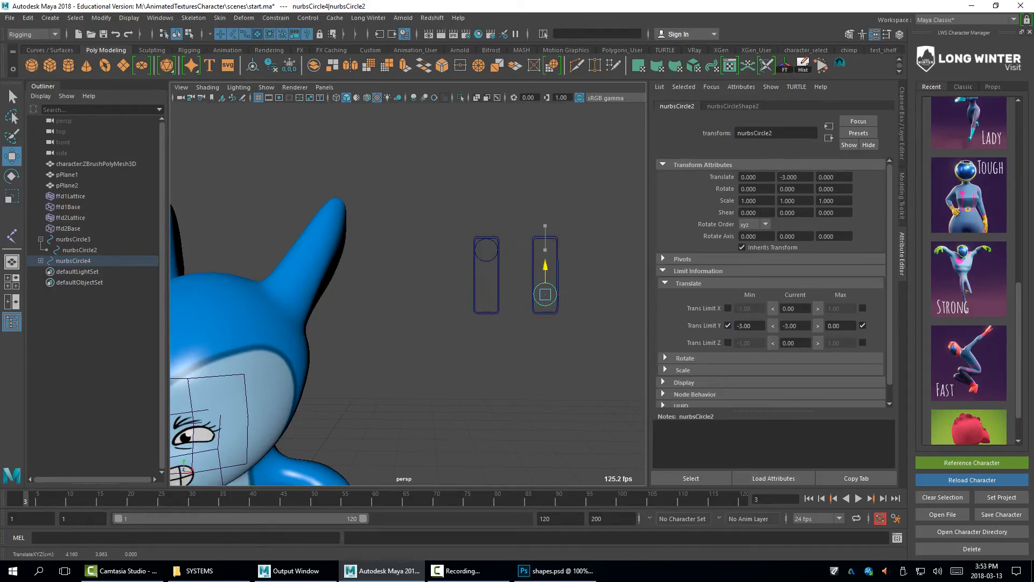
Raise the copied rectangle's lower edge to fit the lowered circle, and return the circle to the rectangle's upper end
key("q")
left_click_drag(567, 314, 545, 281)
key("F9")
key("w")
key("q")
right_click_drag(588, 281, 565, 266)
left_click(589, 295)
left_click(580, 270)
left_click(545, 283)
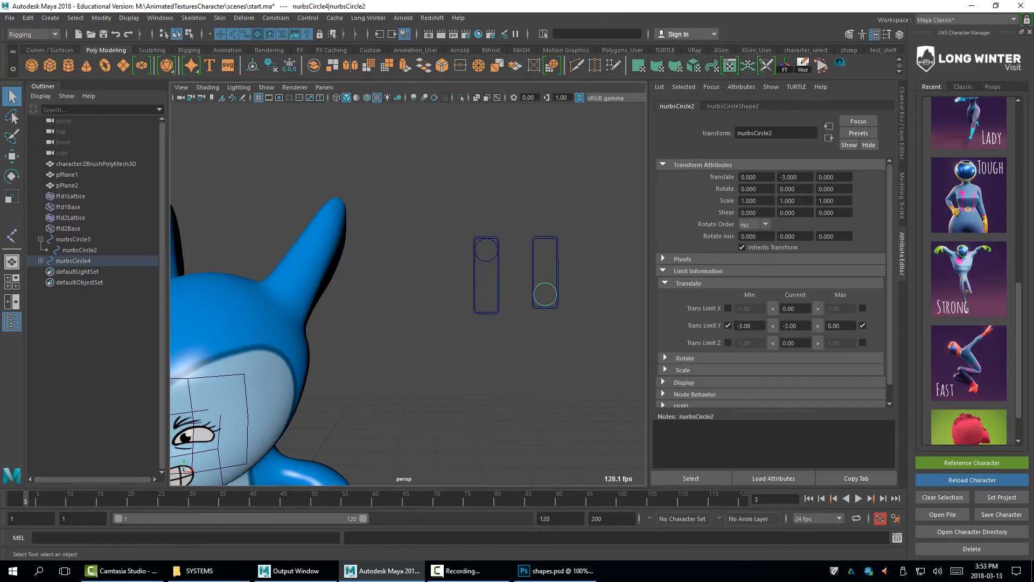
key("w")
left_click_drag(545, 277, 545, 232)
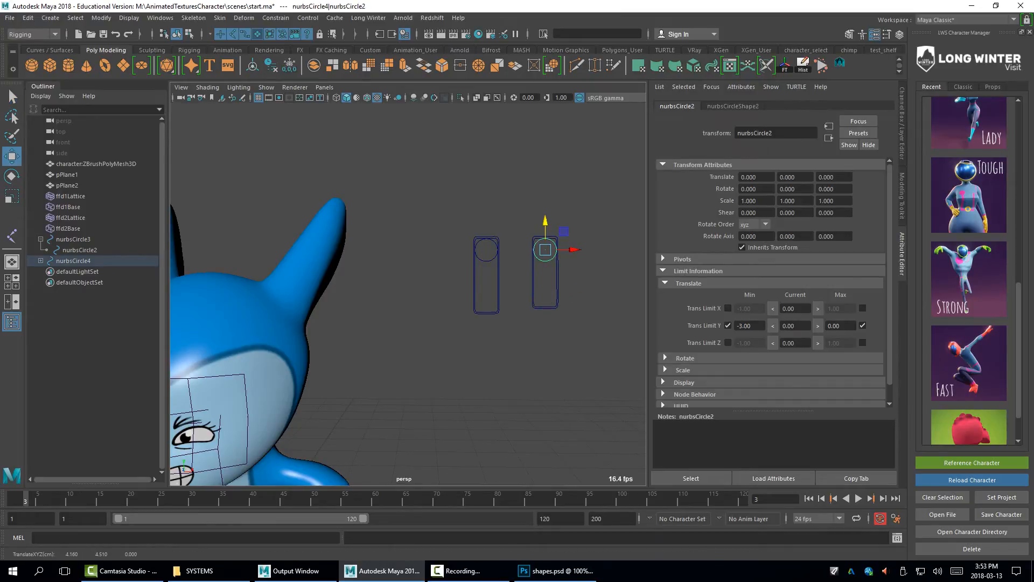
Select the eye plane and open the file texture connected to its lambert2 material's color
right_click_drag(463, 302, 420, 302, "alt")
middle_click_drag(420, 301, 485, 231, "alt")
right_click_drag(431, 280, 466, 281, "alt")
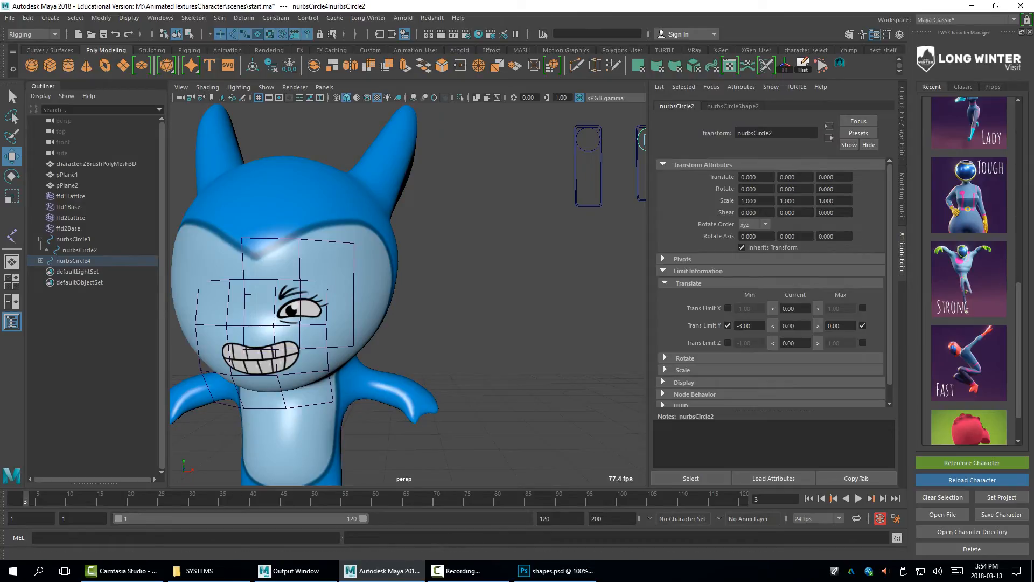
middle_click_drag(420, 270, 408, 290, "alt")
mouse_move(408, 290)
right_mouse_down("alt")
mouse_move(377, 291)
mouse_move(426, 291)
mouse_move(412, 291)
right_mouse_up("alt")
middle_click_drag(412, 291, 395, 262, "alt")
left_click(580, 130)
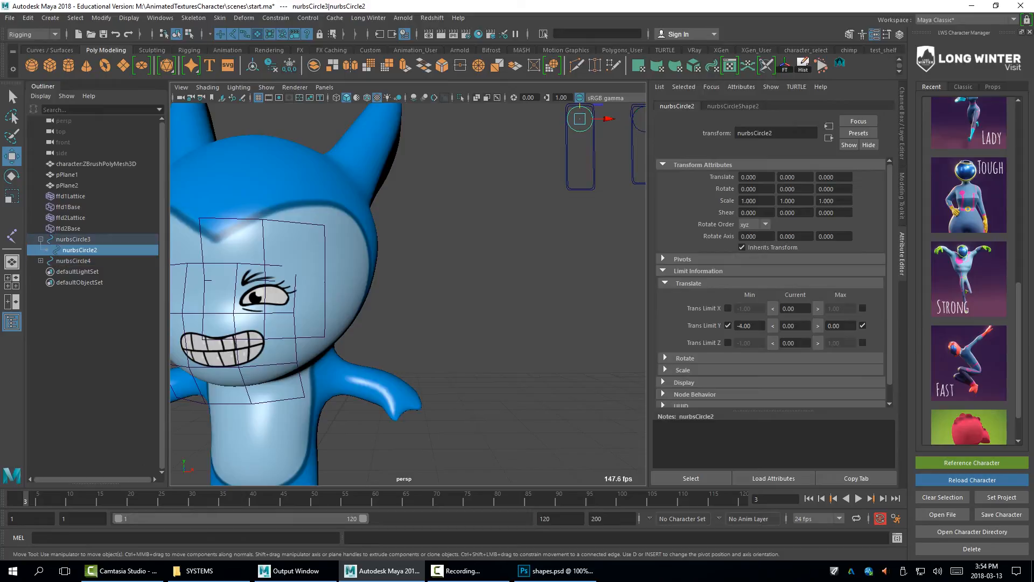
key("ctrl+z")
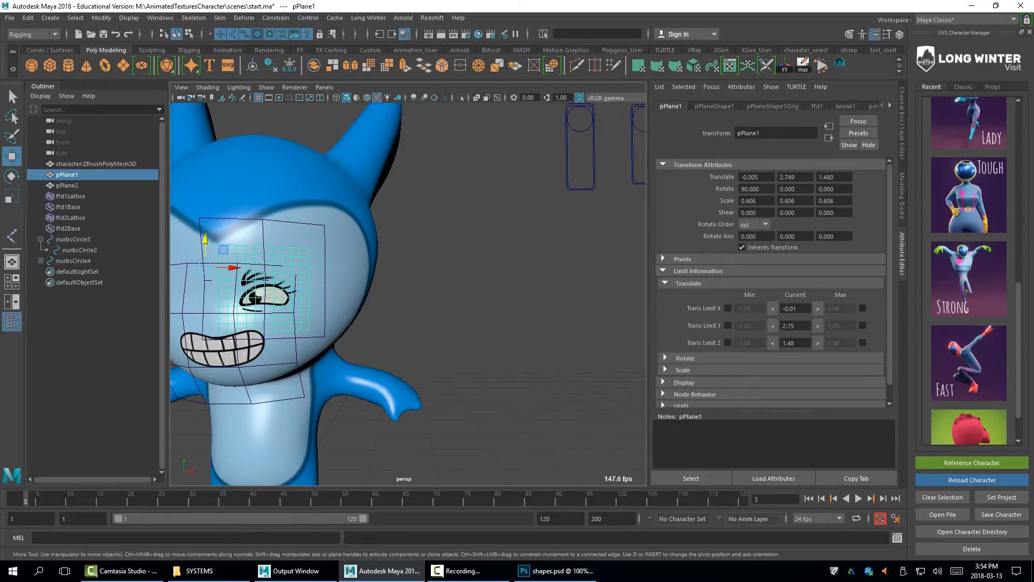
left_click(890, 106)
left_click(890, 105)
left_click(858, 106)
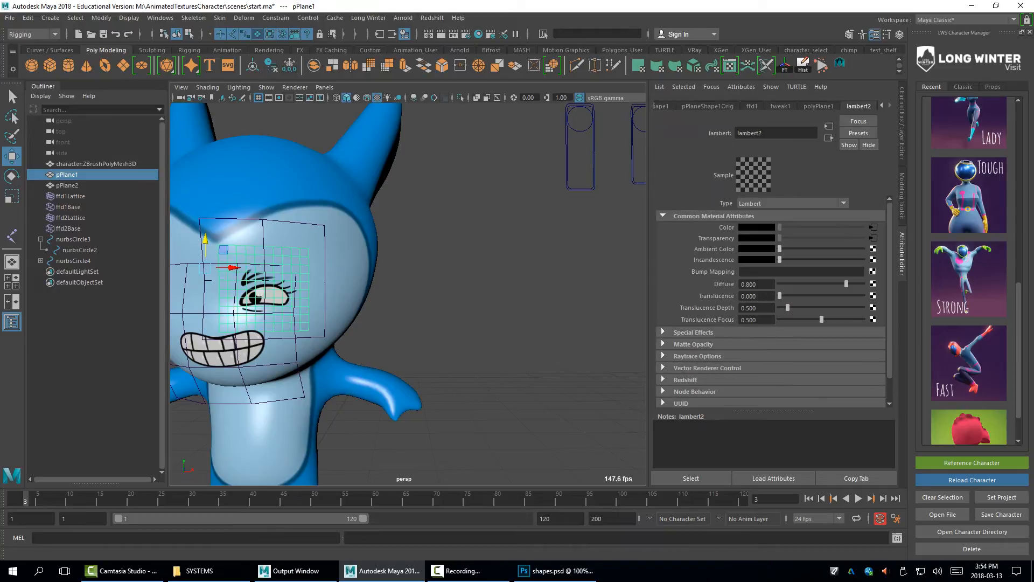
left_click(873, 227)
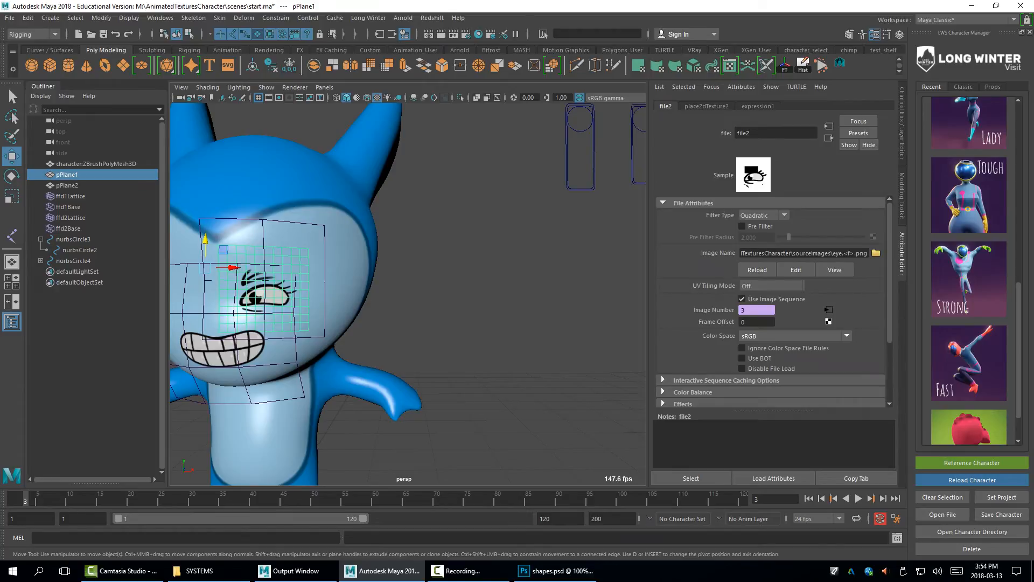
Return the timeline to frame 1 and delete the expression driving the eye texture's Image Number
key("alt+v")
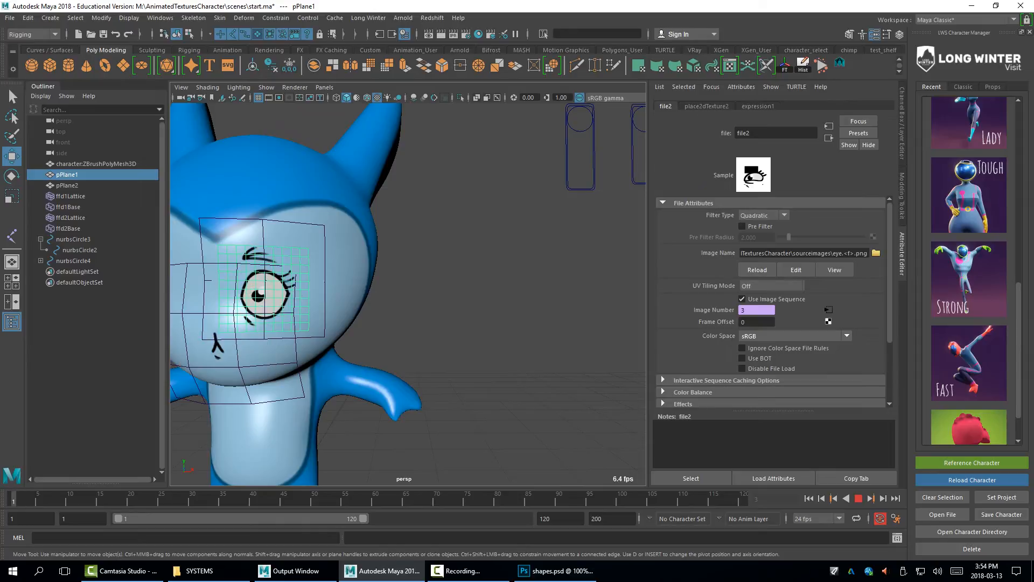
key("alt+v")
key("alt+shift+v")
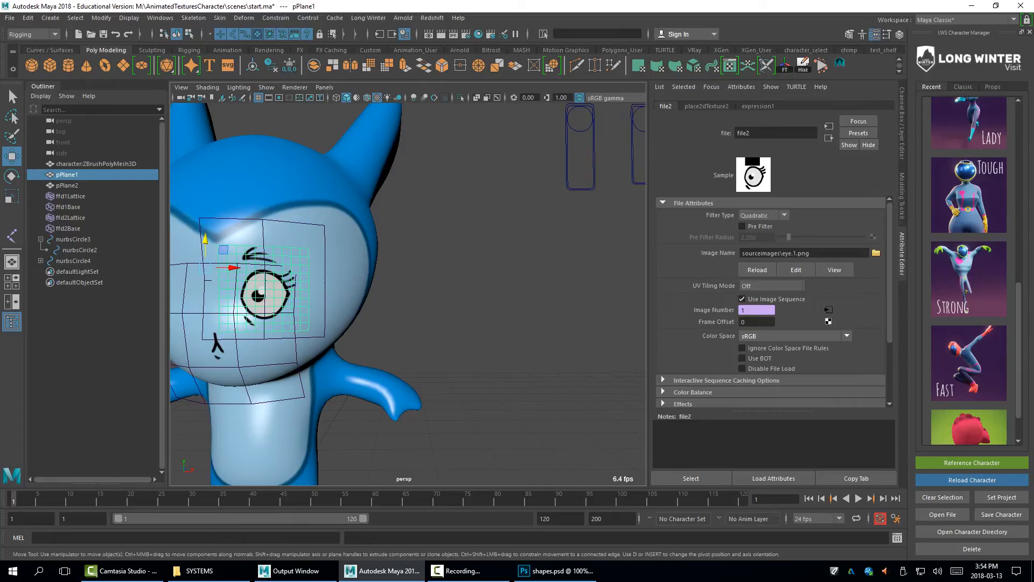
mouse_move(13, 499)
left_mouse_down()
mouse_move(38, 499)
mouse_move(13, 499)
left_mouse_up()
right_click(757, 310)
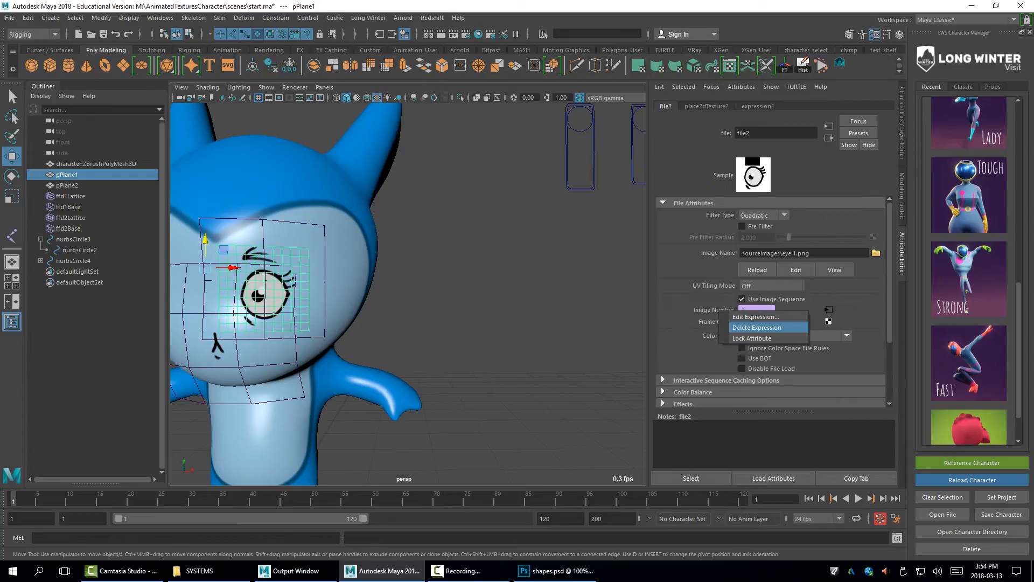
left_click(757, 327)
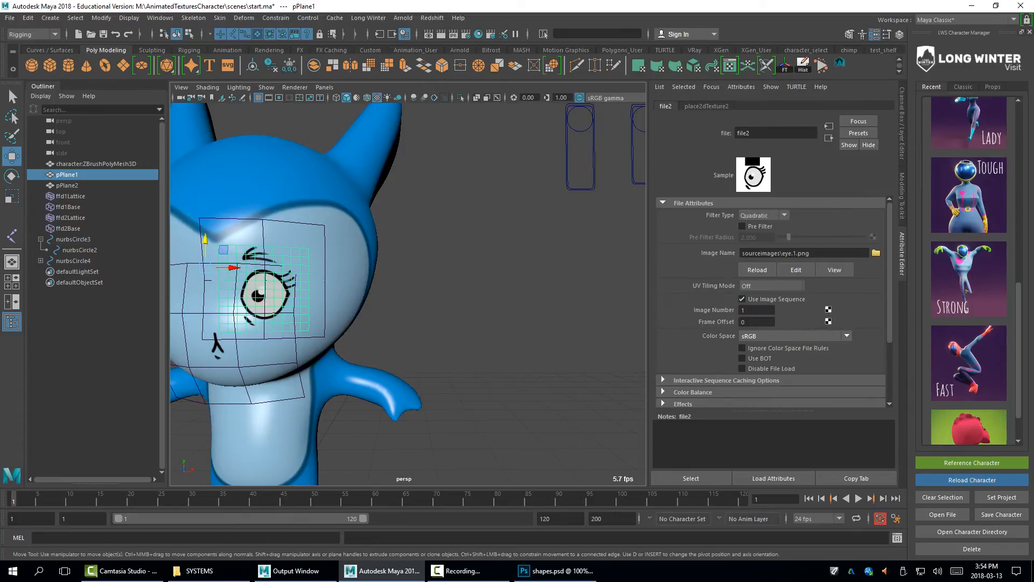
Try Image Numbers 3 and 4 on the eye texture, and set the value back to 1
double_click(752, 310)
key("Return")
type("3")
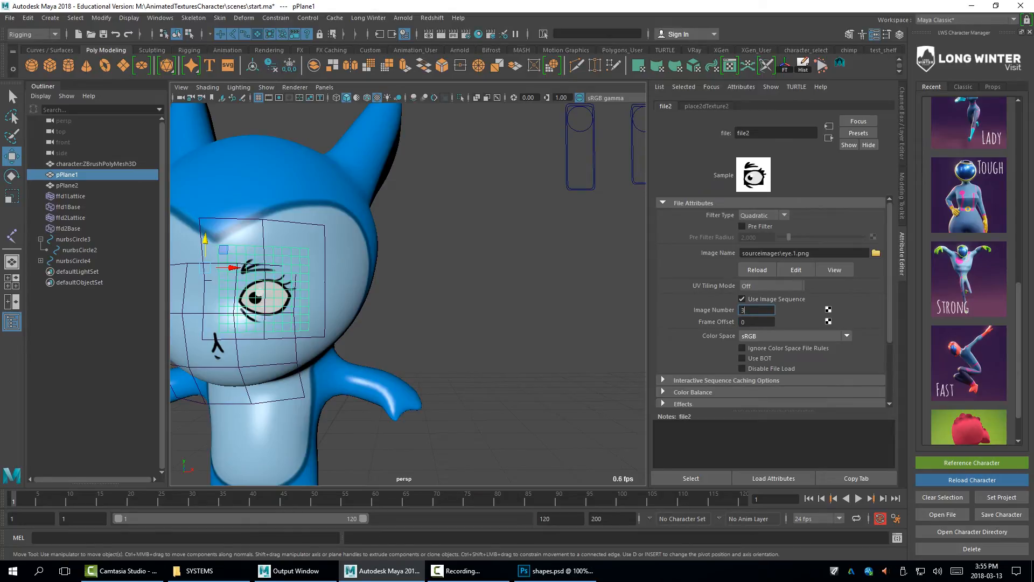
key("Tab")
key("shift+Tab")
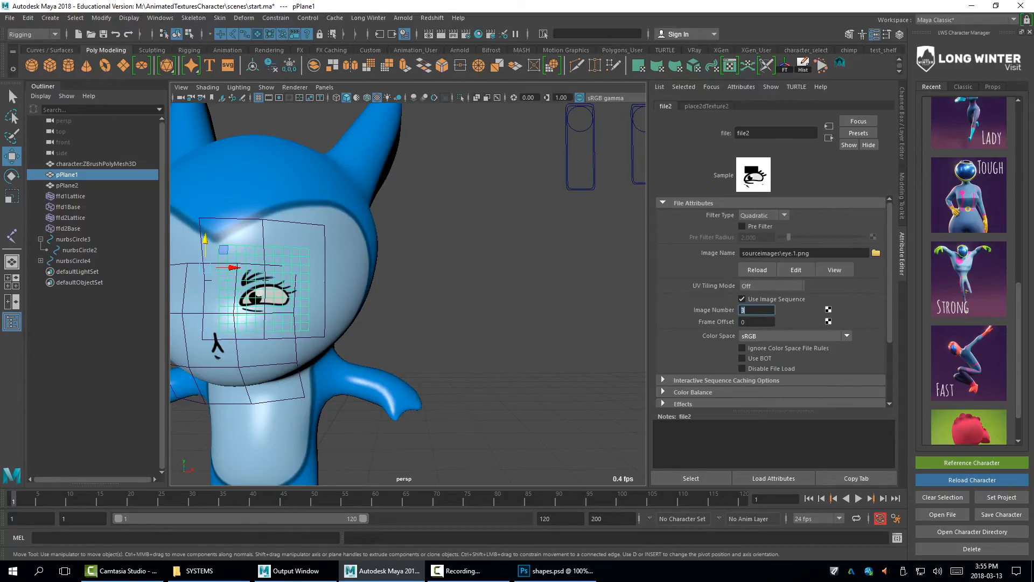
type("4")
key("Tab")
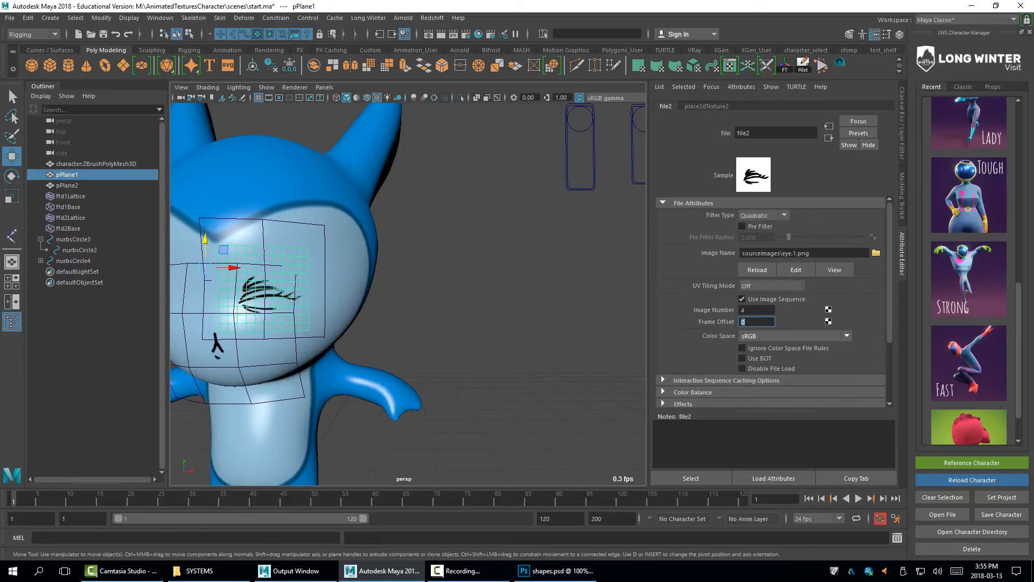
key("shift+Tab")
type("1")
key("Tab")
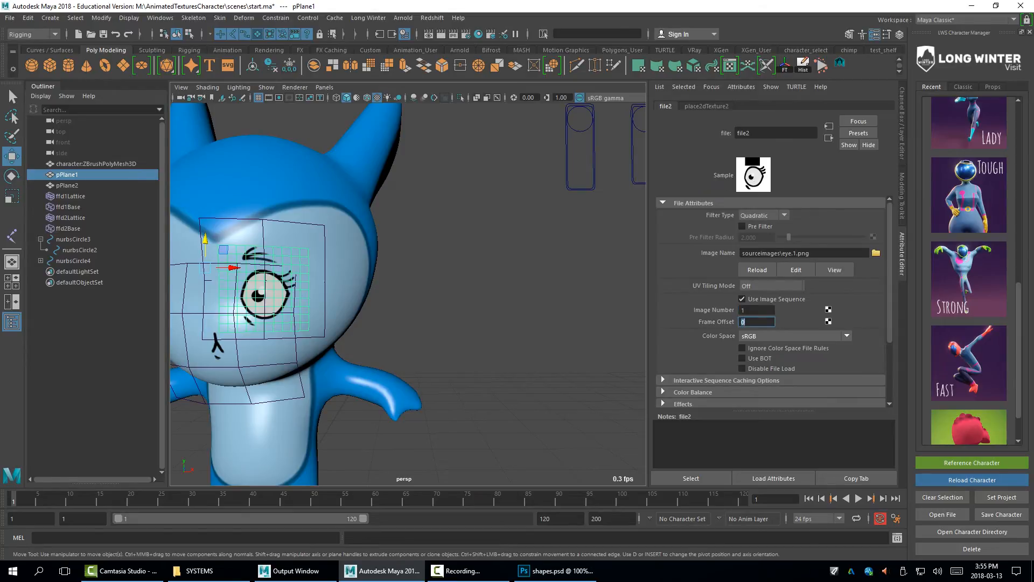
Select the original slider's circle, open Set Driven Key, and load the circle as the driver
left_click_drag(582, 128, 588, 145)
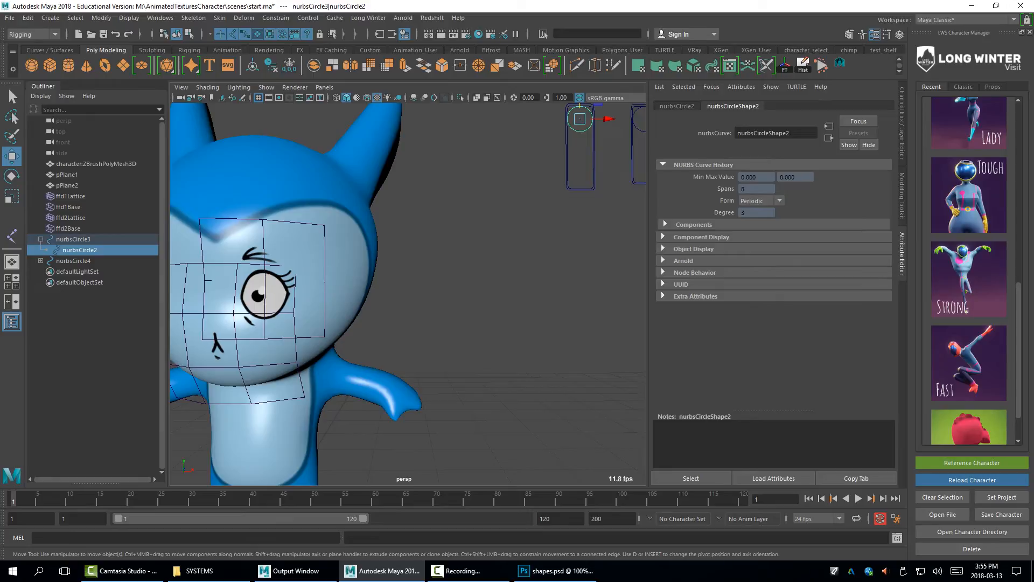
key("ctrl+a")
left_click(802, 98)
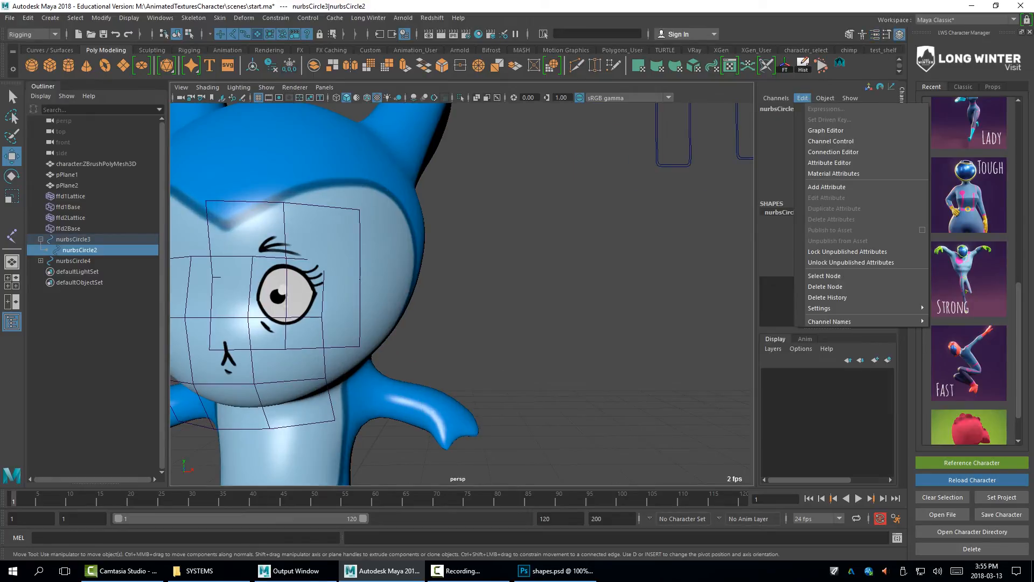
left_click(837, 135)
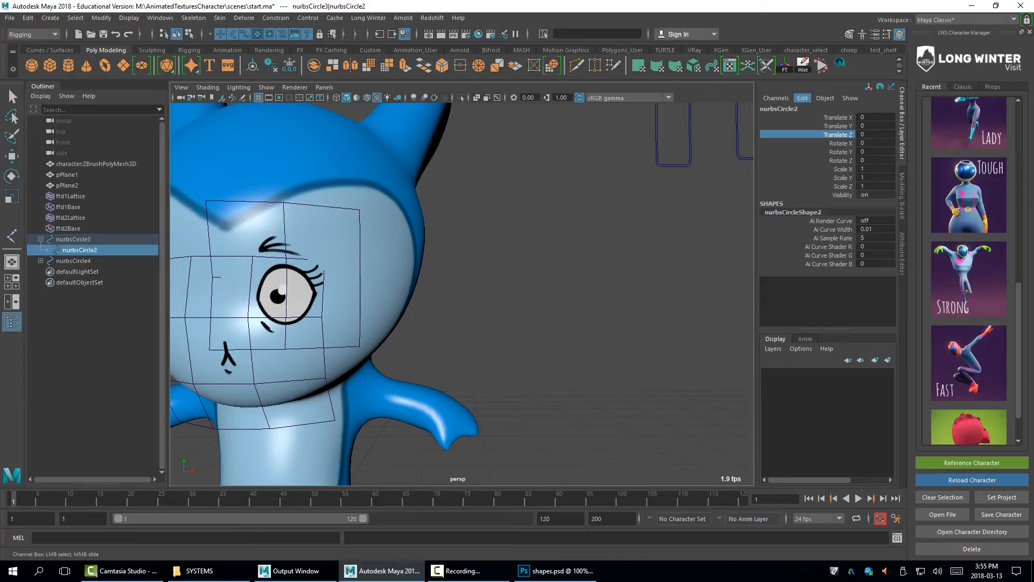
scroll(462, 293, "down", 4)
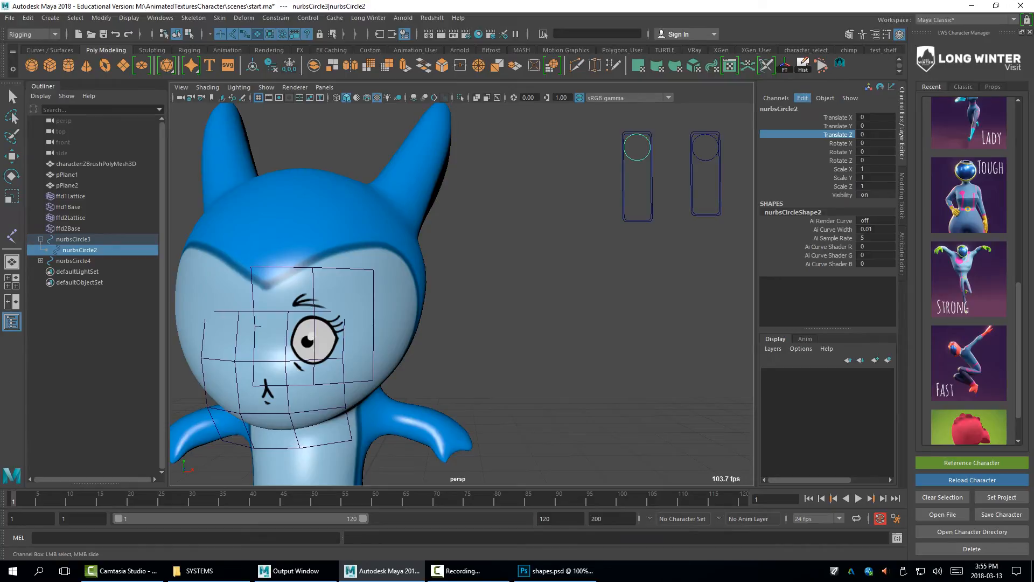
left_click(803, 98)
left_click(825, 98)
left_click(802, 98)
left_click(826, 119)
left_click_drag(445, 199, 633, 212)
middle_click_drag(485, 270, 385, 258, "alt")
left_click(618, 491)
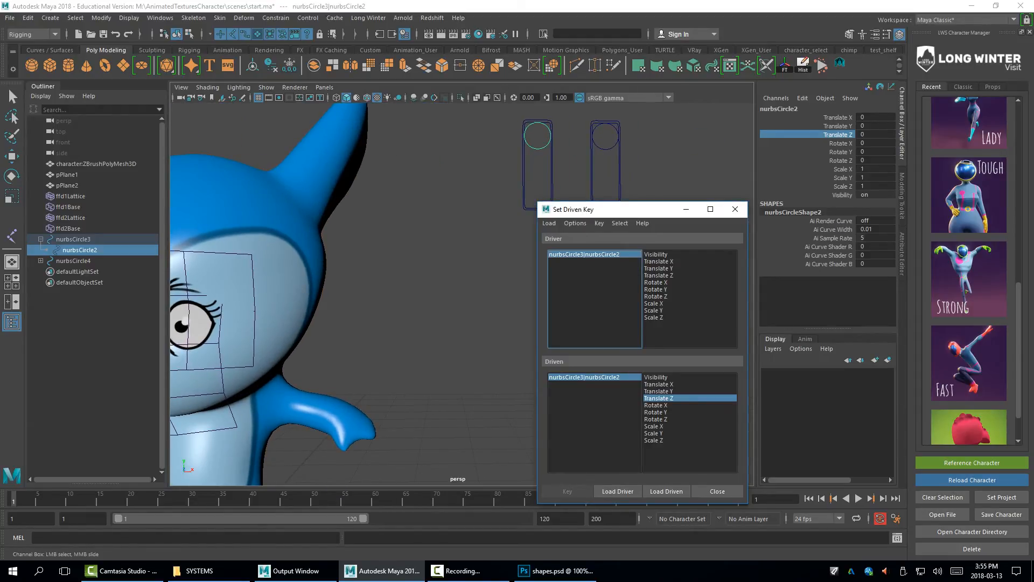
right_click_drag(457, 259, 412, 258, "alt")
middle_click_drag(412, 259, 426, 217, "alt")
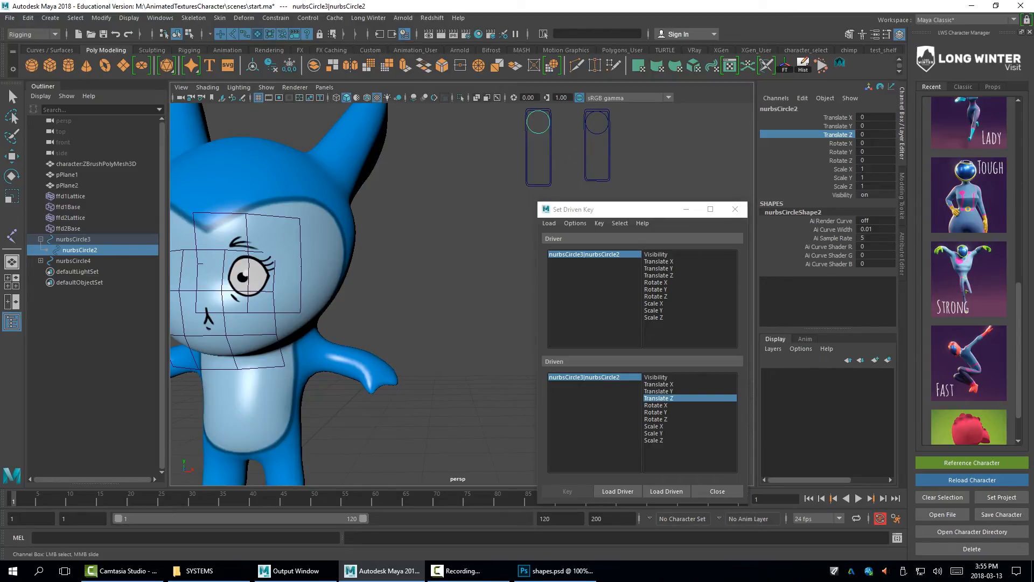
left_click_drag(645, 210, 593, 209)
left_click(902, 254)
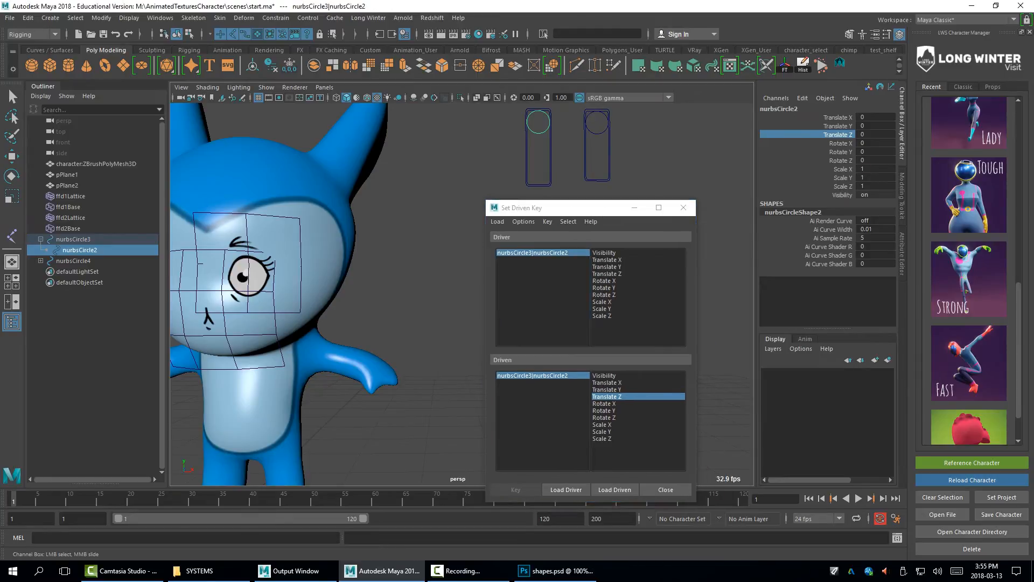
key("ctrl+a")
key("ctrl+a")
key("ctrl+a")
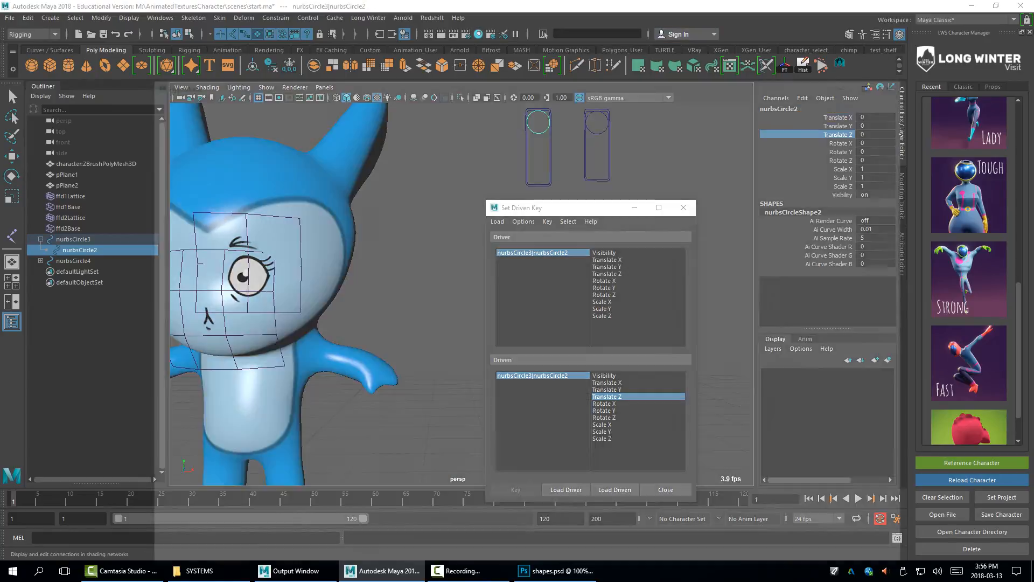
Open the Hypershade and graph the eye plane's material network
left_click(478, 34)
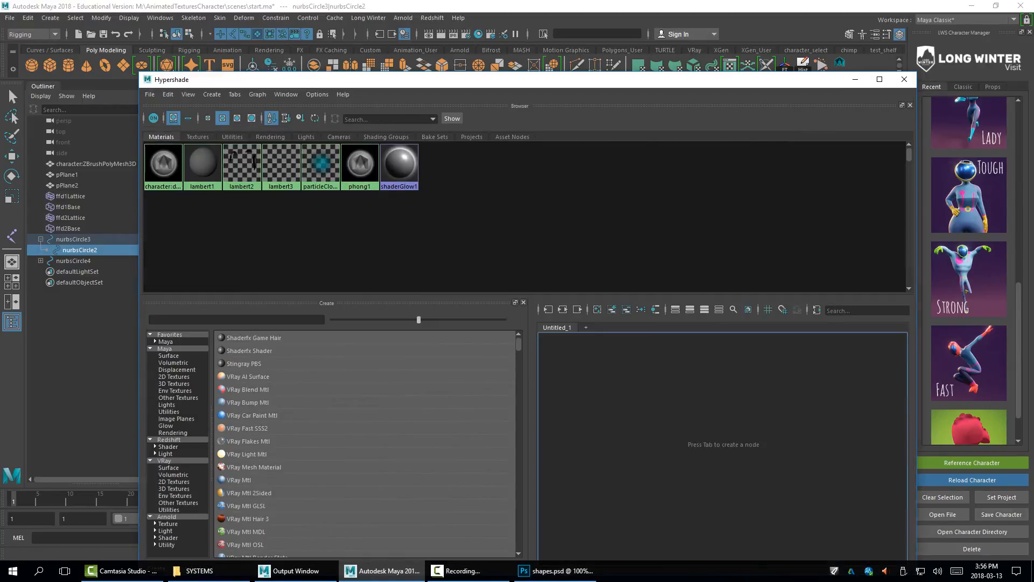
left_click_drag(543, 81, 436, 14)
left_click_drag(294, 11, 361, 40)
left_click(209, 322)
left_click(249, 276)
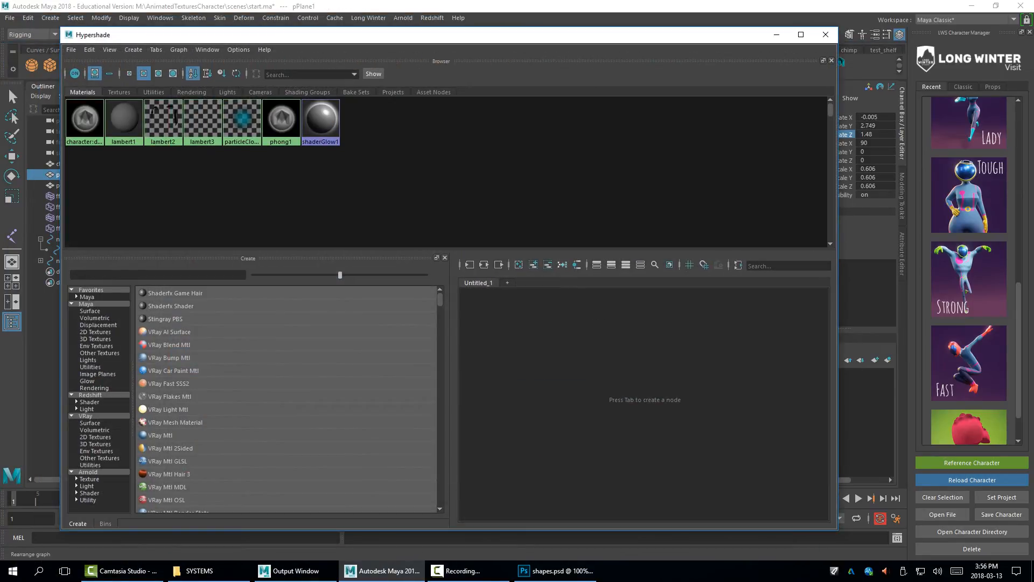
left_click(577, 265)
Select the eye file texture node in the graph and load it as the driven object in Set Driven Key
left_click_drag(598, 405, 581, 356)
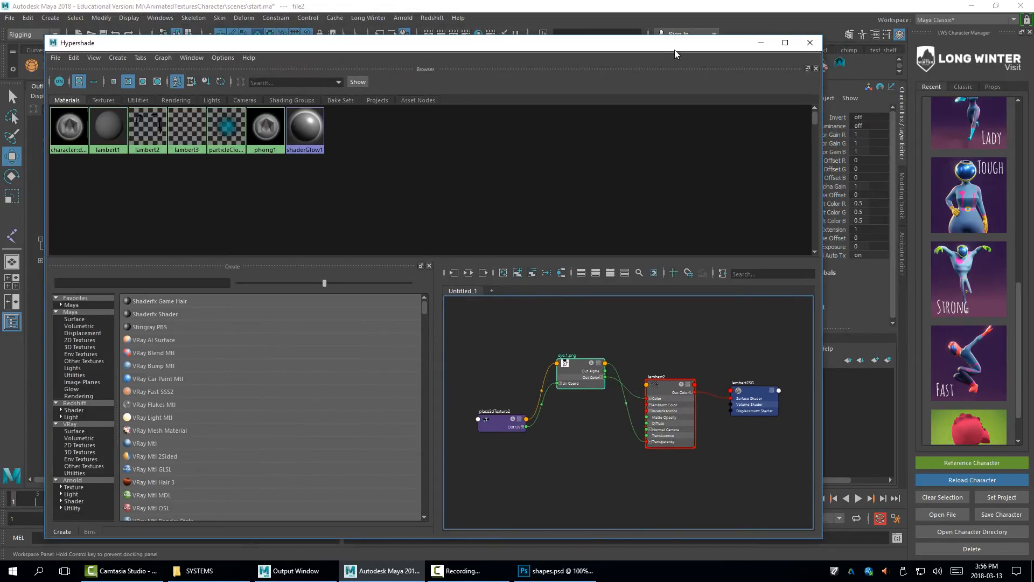
left_click_drag(773, 35, 420, 51)
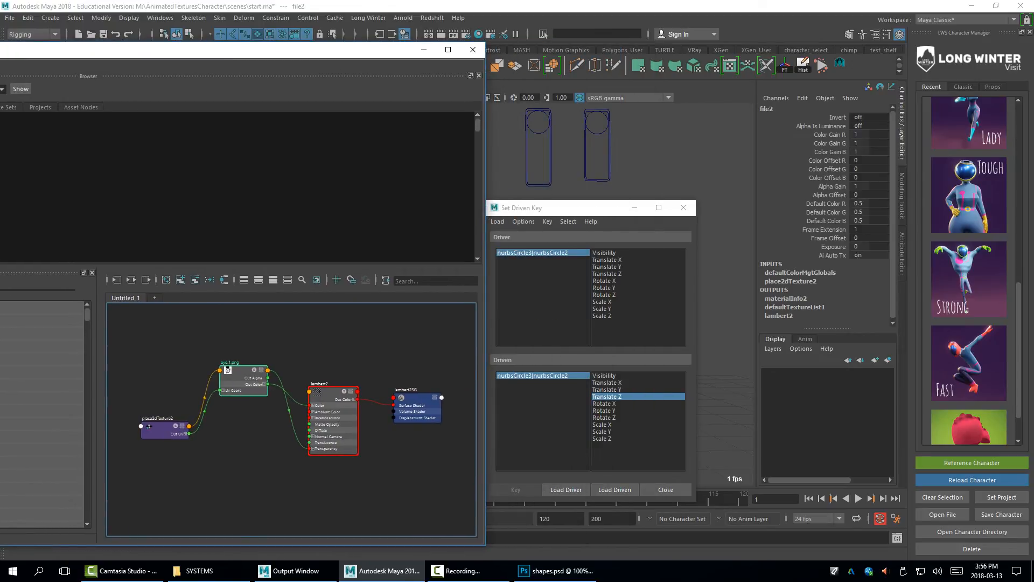
left_click_drag(566, 208, 688, 161)
left_click(737, 444)
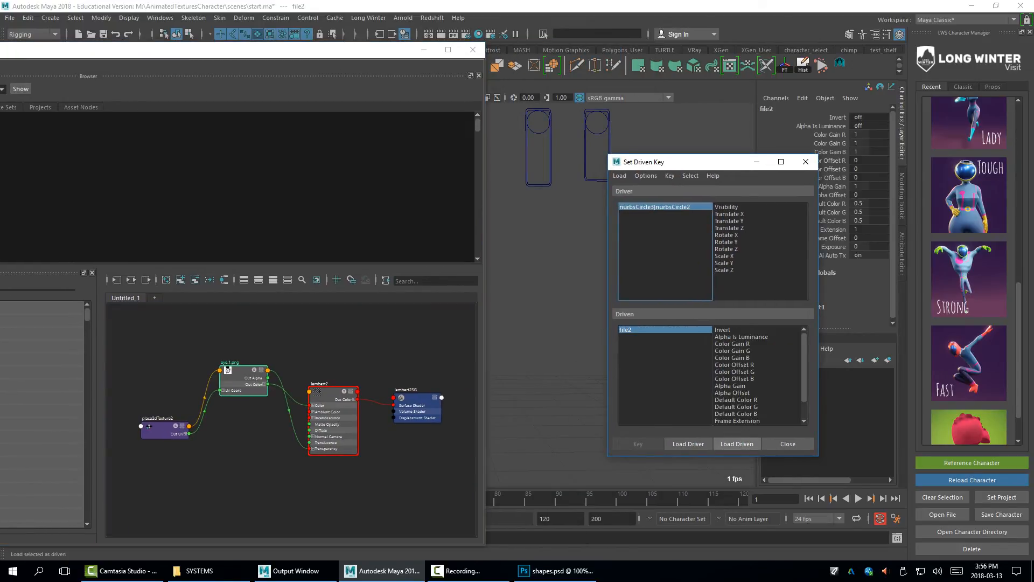
Key the eye texture's Frame Extension of 1 to the driver circle's Translate Y at the slider's upper end
scroll(759, 376, "down", 2)
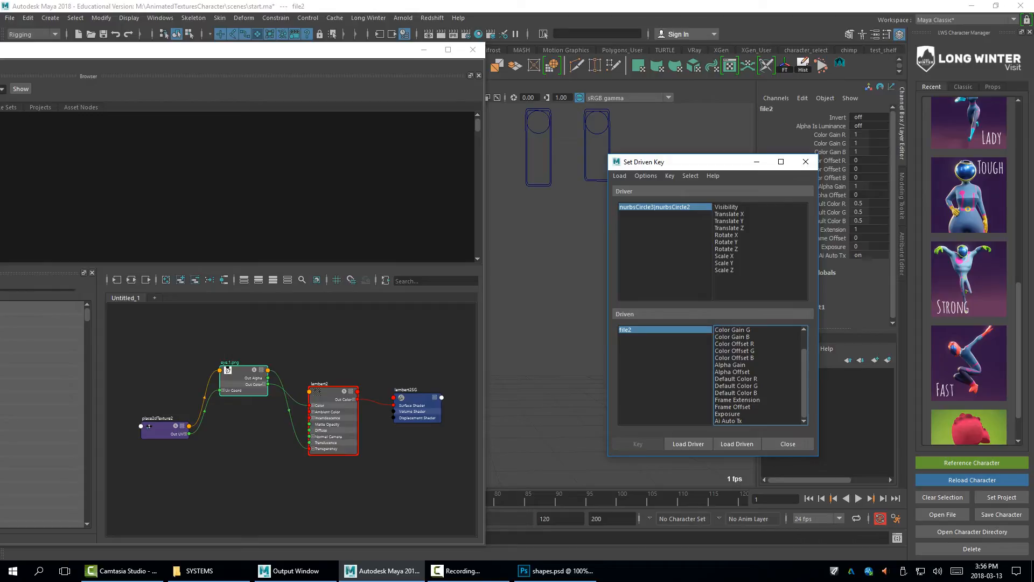
left_click(729, 221)
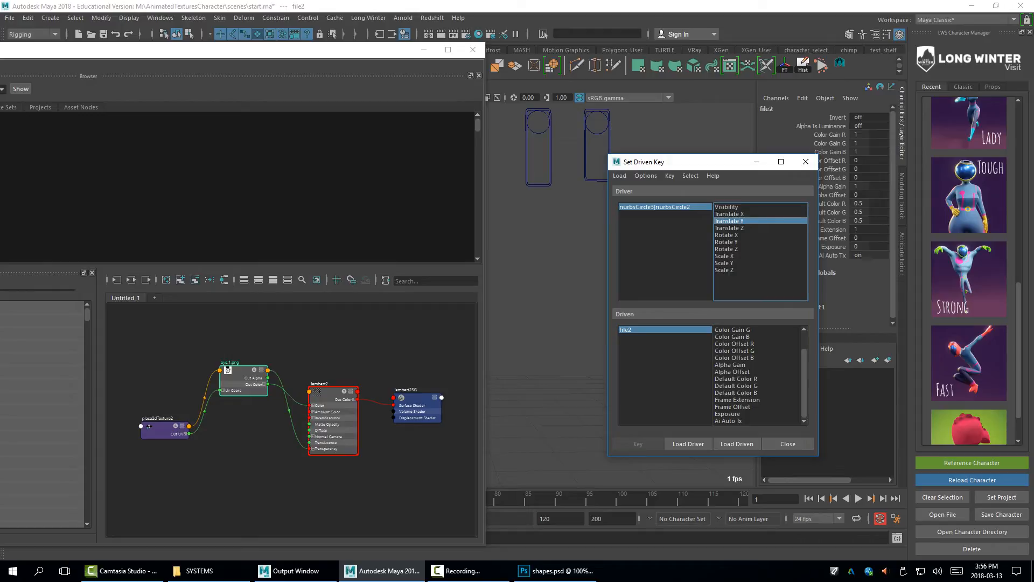
left_click(738, 399)
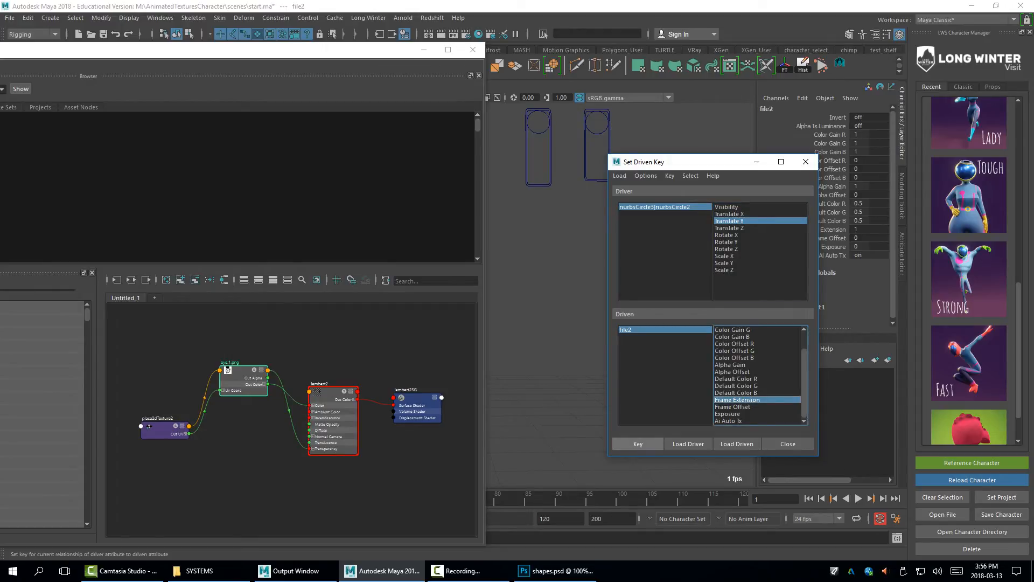
left_click(638, 443)
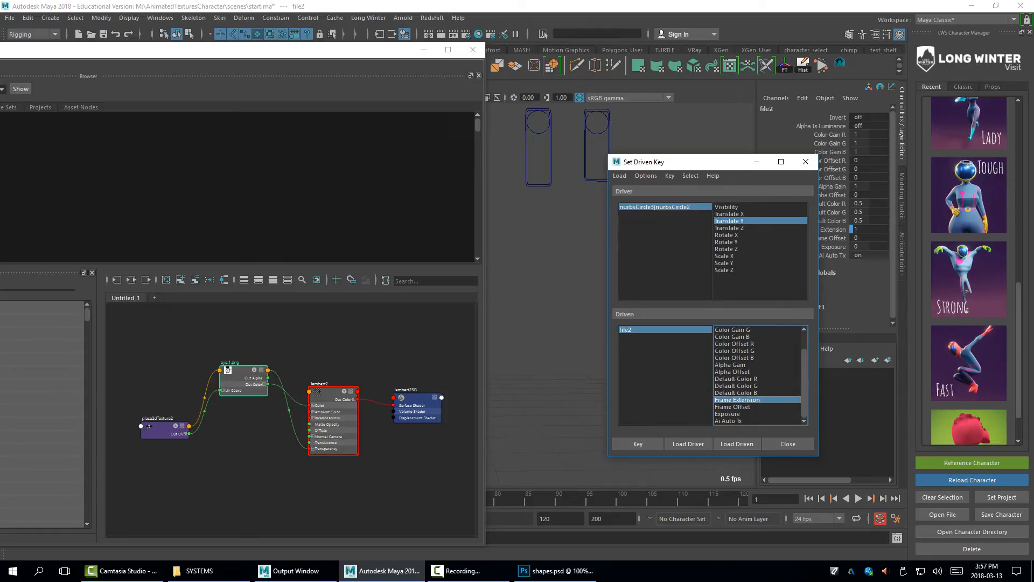
Move the driver circle to its slider's lower end and key the eye texture's Frame Extension of 4 there
left_click(546, 130)
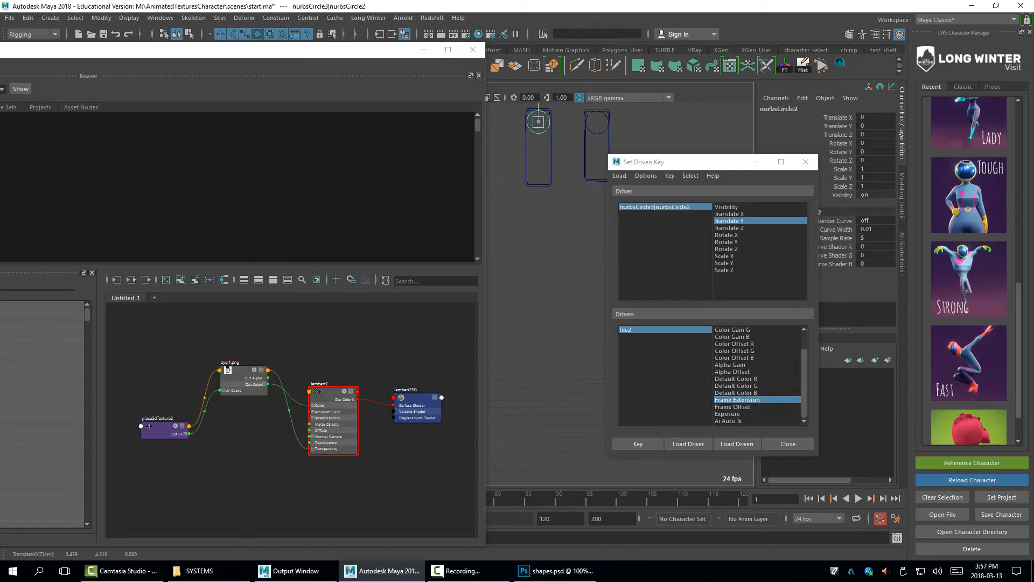
left_click_drag(539, 94, 539, 154)
left_click(626, 329)
double_click(853, 229)
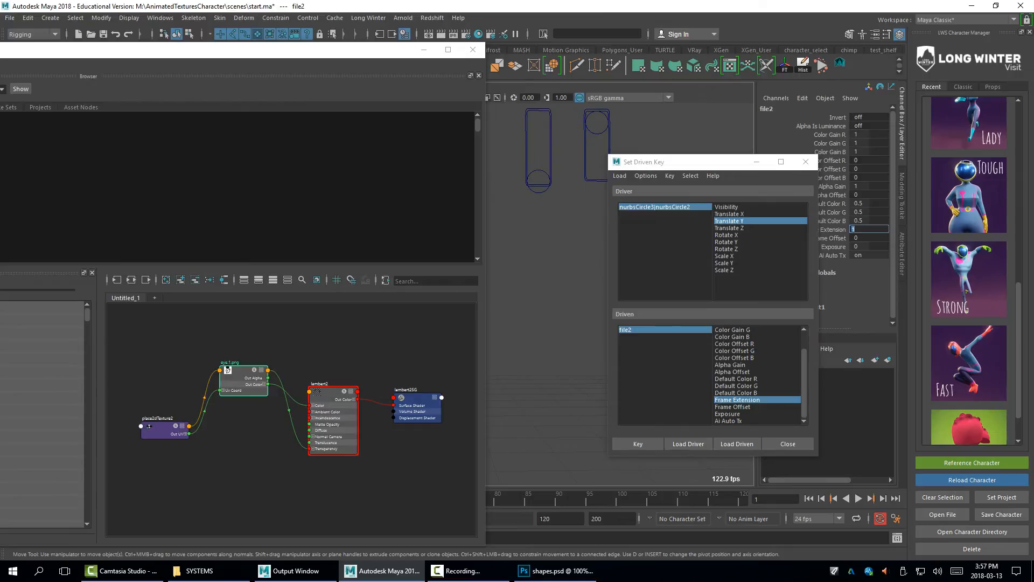
left_click_drag(323, 50, 299, 415)
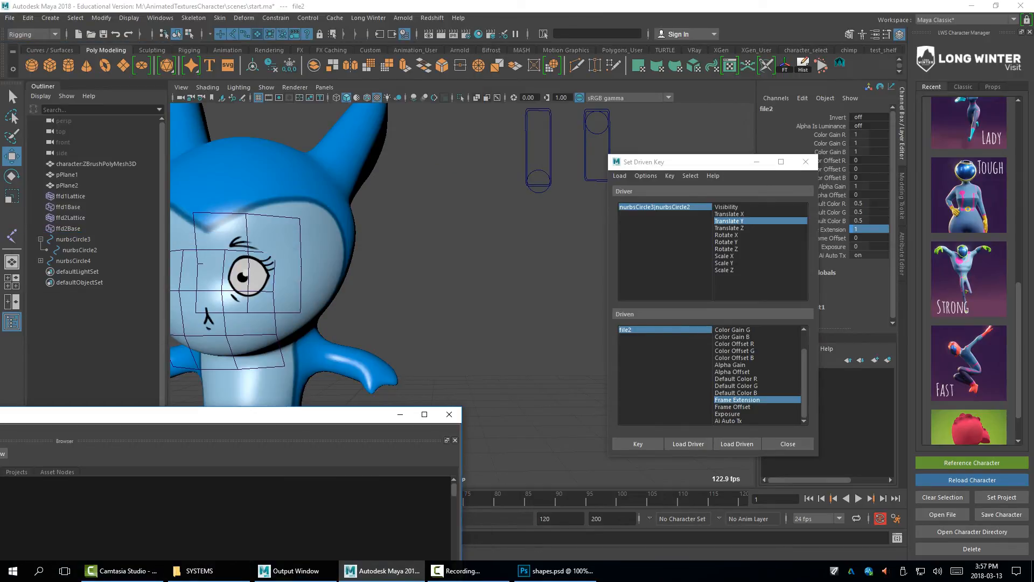
left_click(862, 229)
type("3")
key("Return")
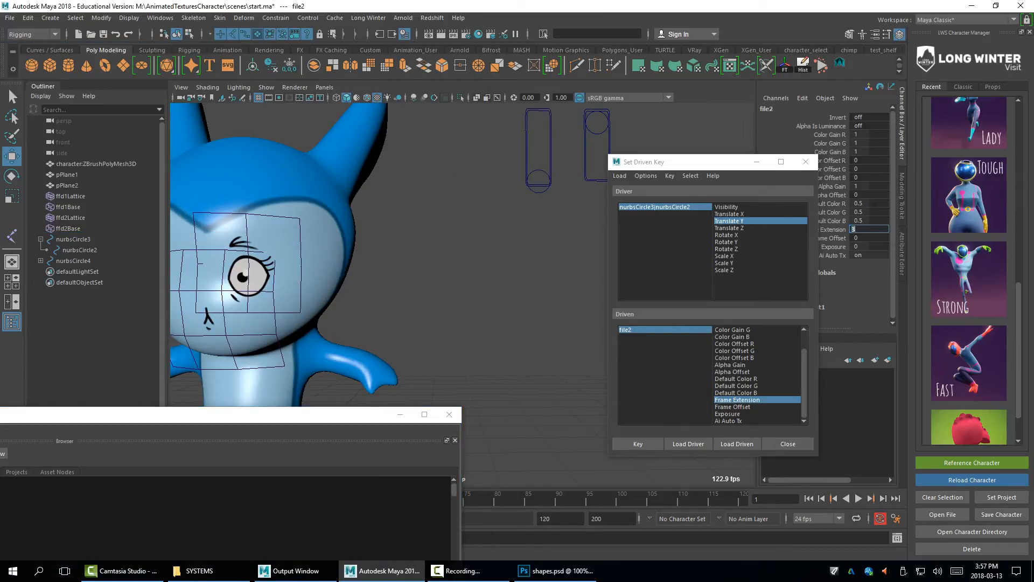
key("Tab")
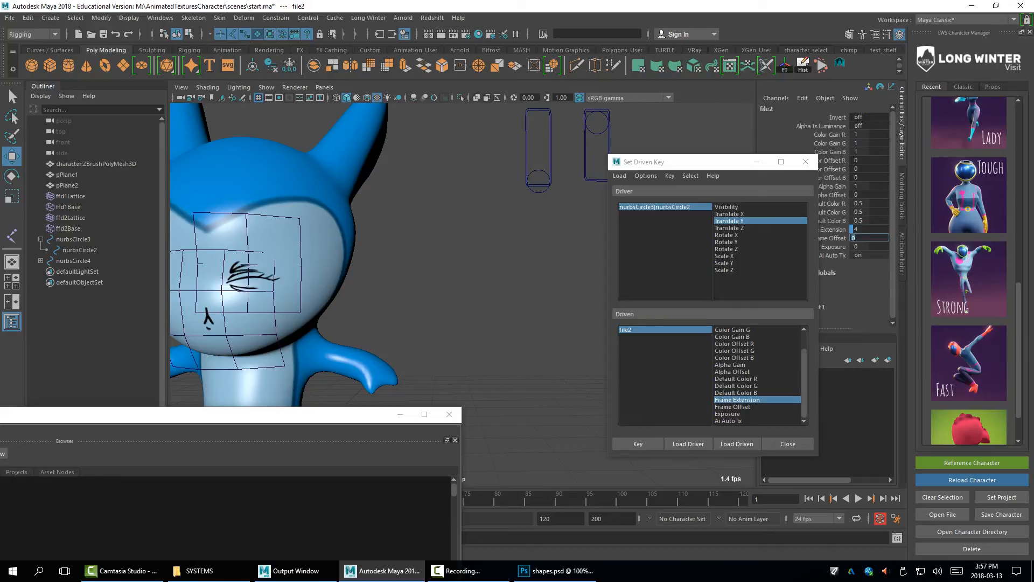
left_click(638, 444)
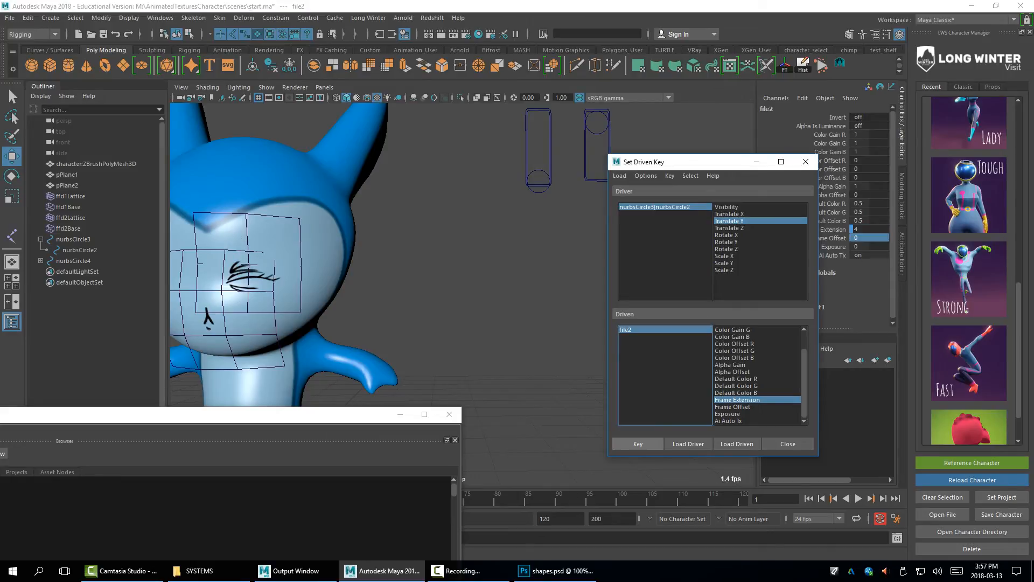
Slide the eye control circle back to its slider's upper end and select the second slider's circle
left_click(539, 191)
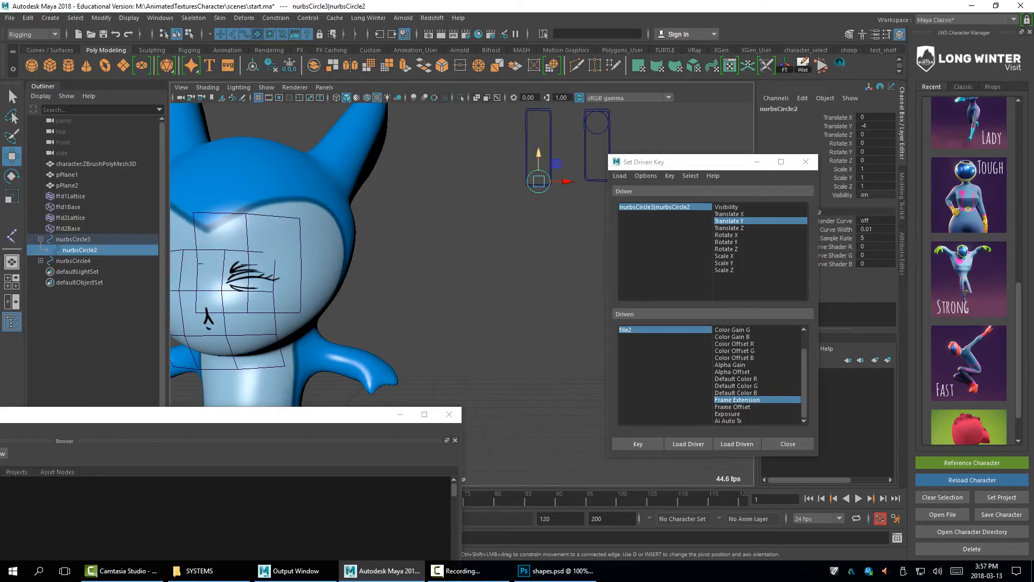
left_click_drag(539, 153, 538, 121)
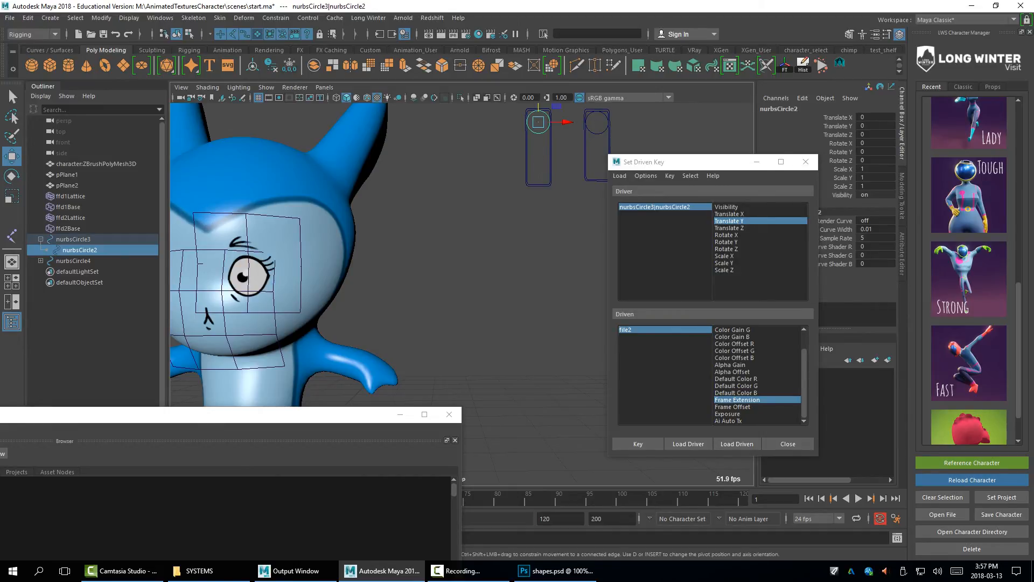
left_click(597, 133)
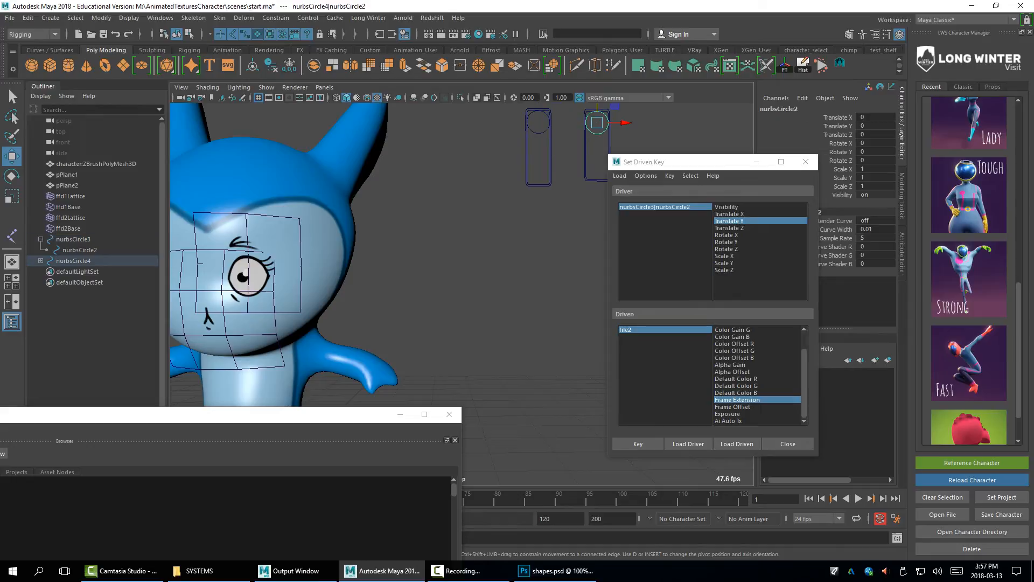
left_click_drag(674, 161, 723, 111)
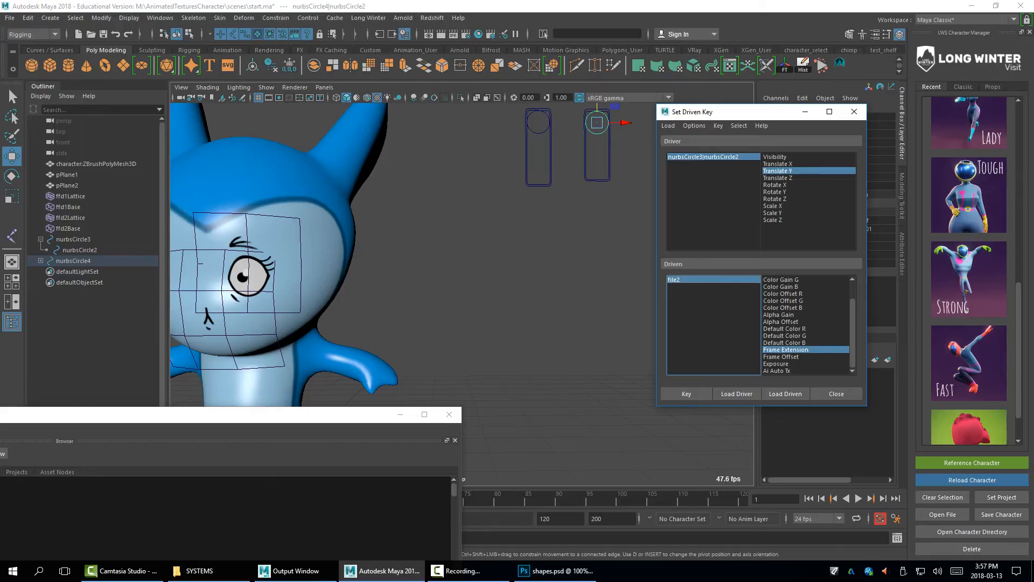
left_click(686, 394)
Graph the mouth plane's material network in the Hypershade and select its file texture node
left_click(67, 184)
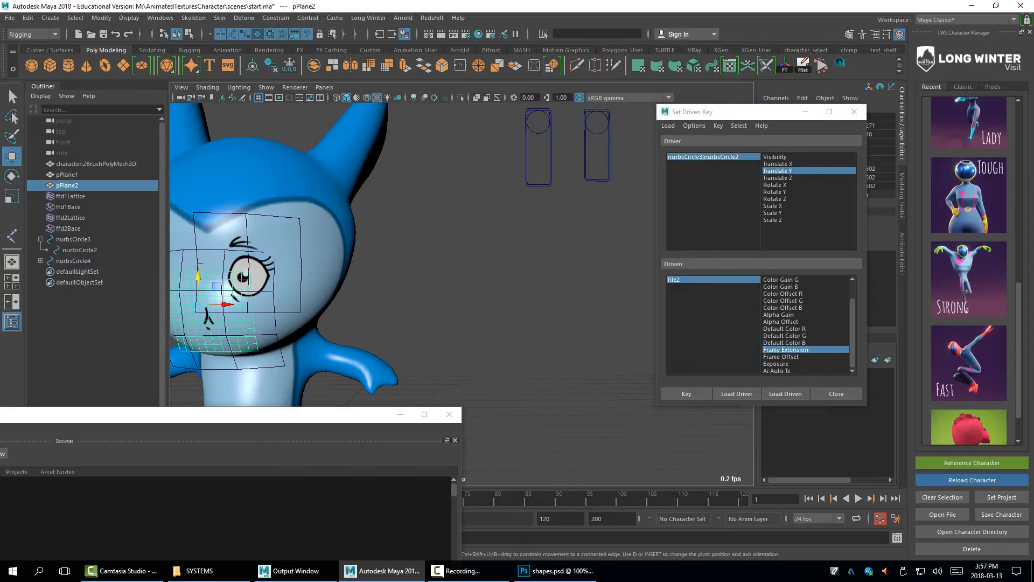
left_click_drag(213, 415, 629, 23)
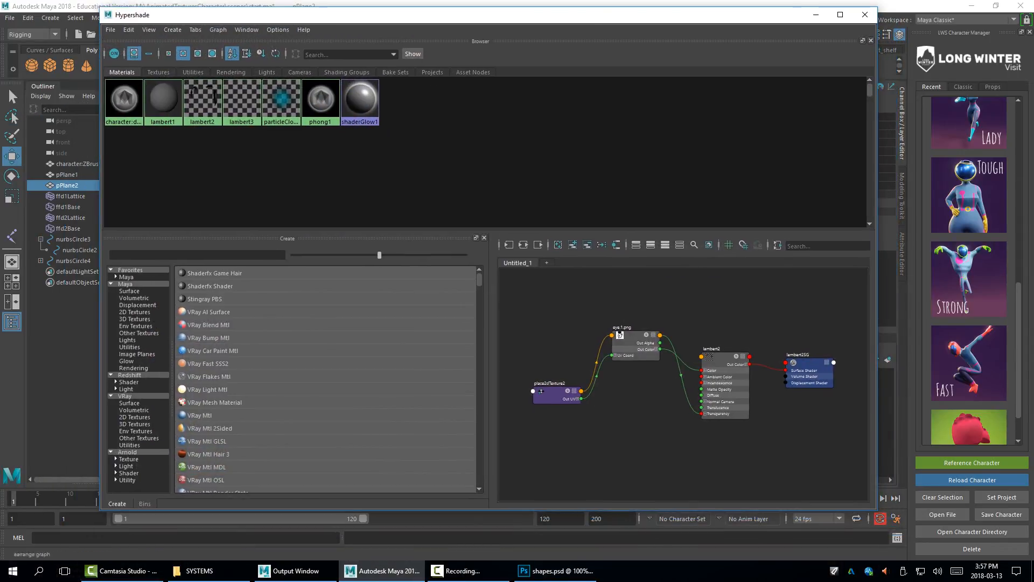
left_click(616, 245)
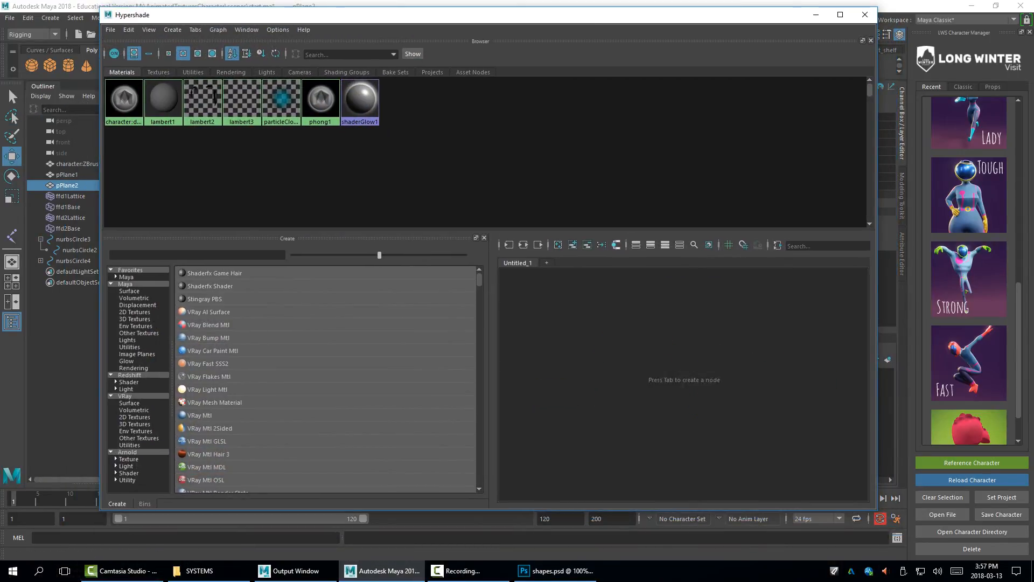
left_click(639, 386)
left_click(815, 15)
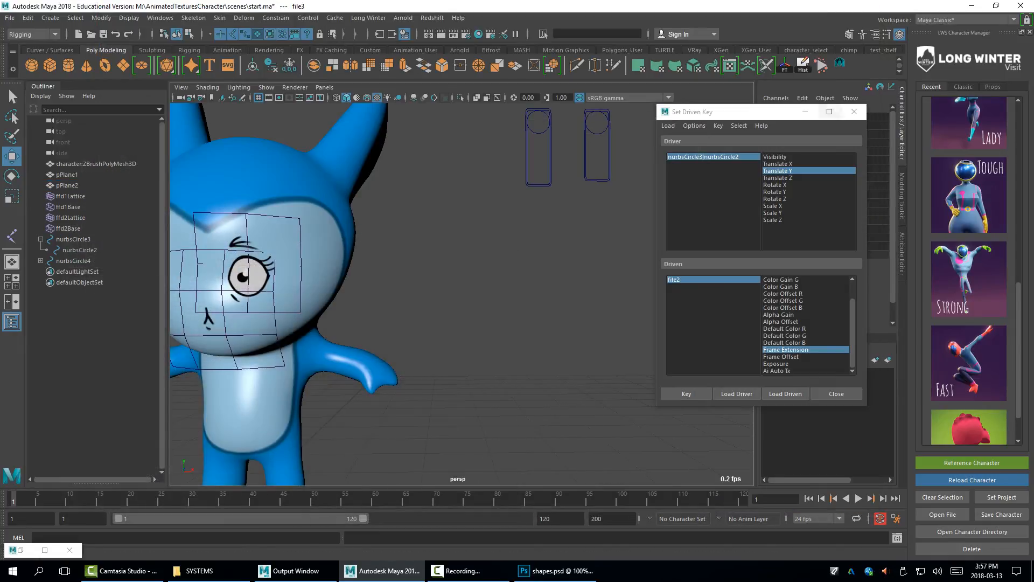
Load the mouth file texture as the driven object and try to key its Frame Extension to Translate Y
left_click(786, 394)
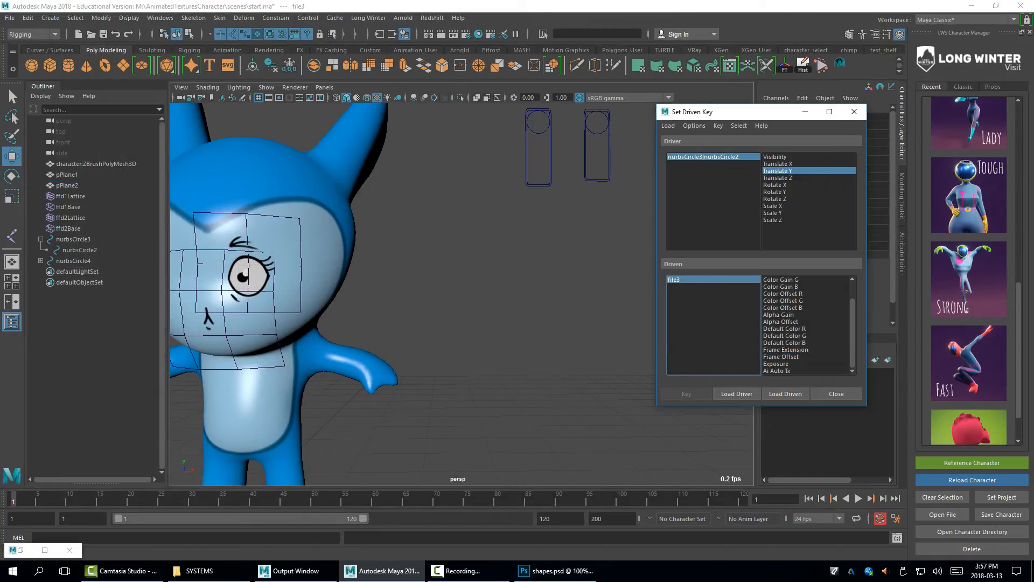
left_click(786, 349)
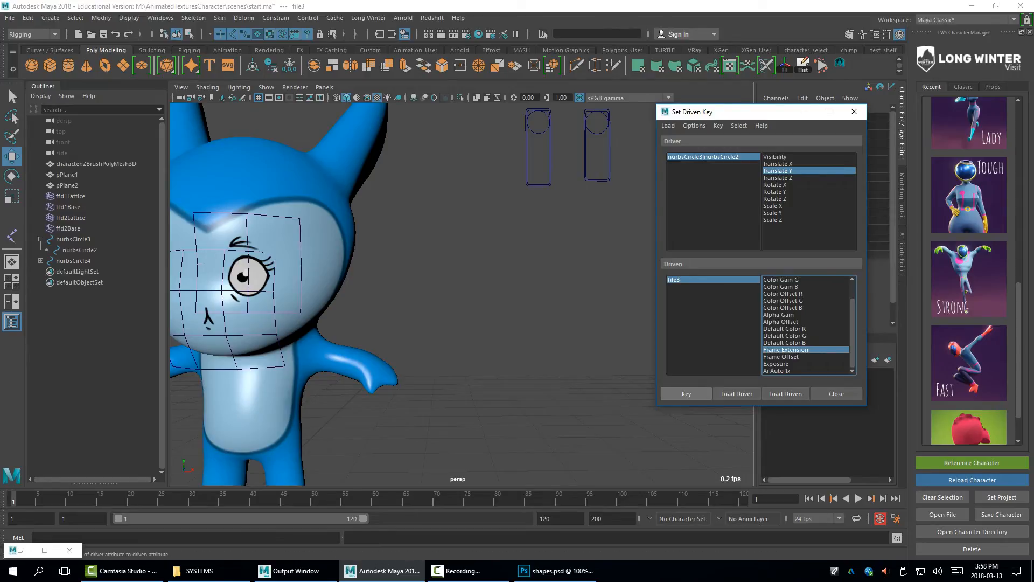
left_click(686, 394)
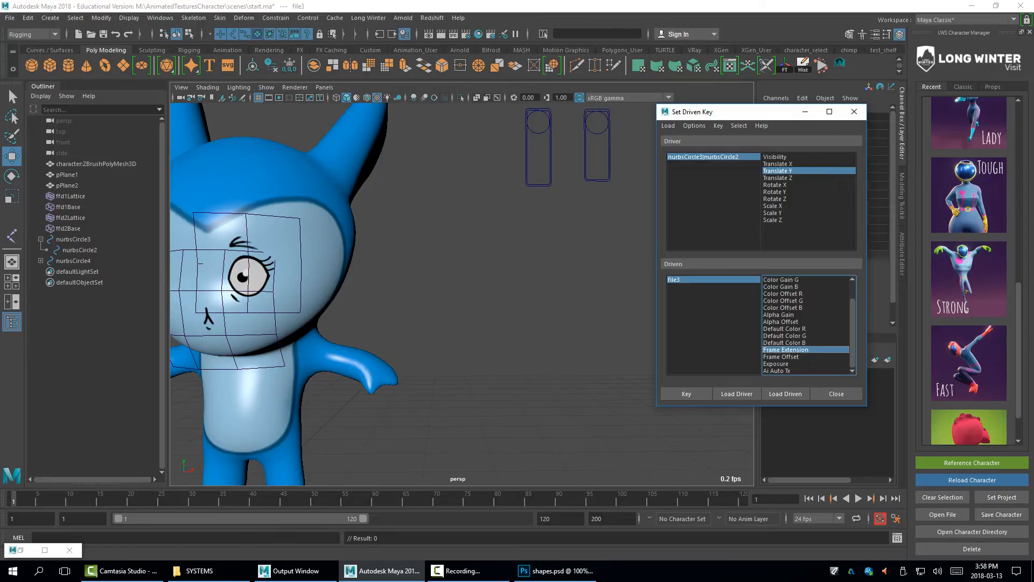
Move the second slider's circle down to Translate Y -3
left_click_drag(731, 112, 659, 169)
left_click(599, 132)
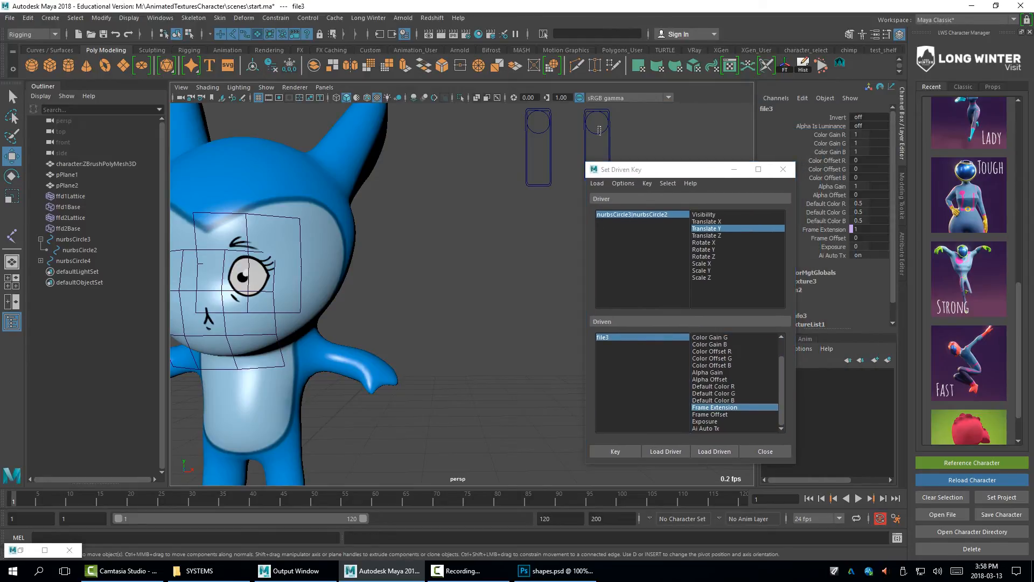
left_click_drag(597, 110, 597, 168)
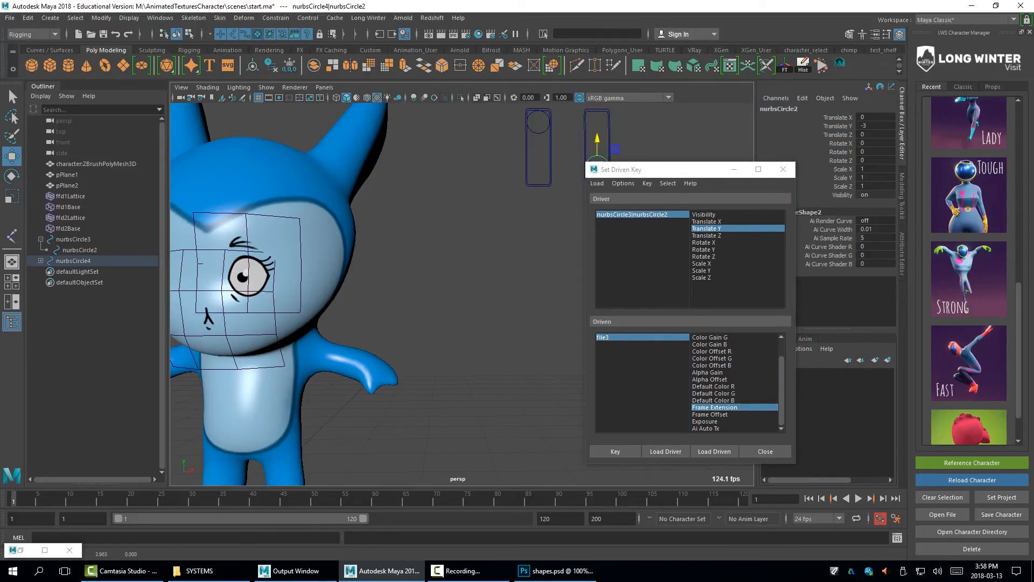
Try to change the Frame Extension value of the mouth file texture
left_click(604, 337)
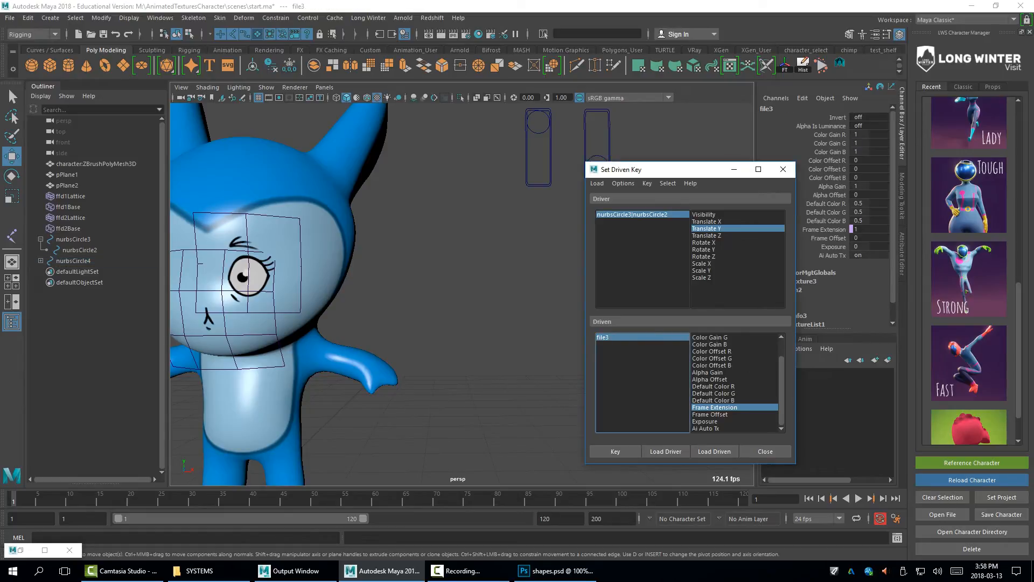
left_click(852, 229)
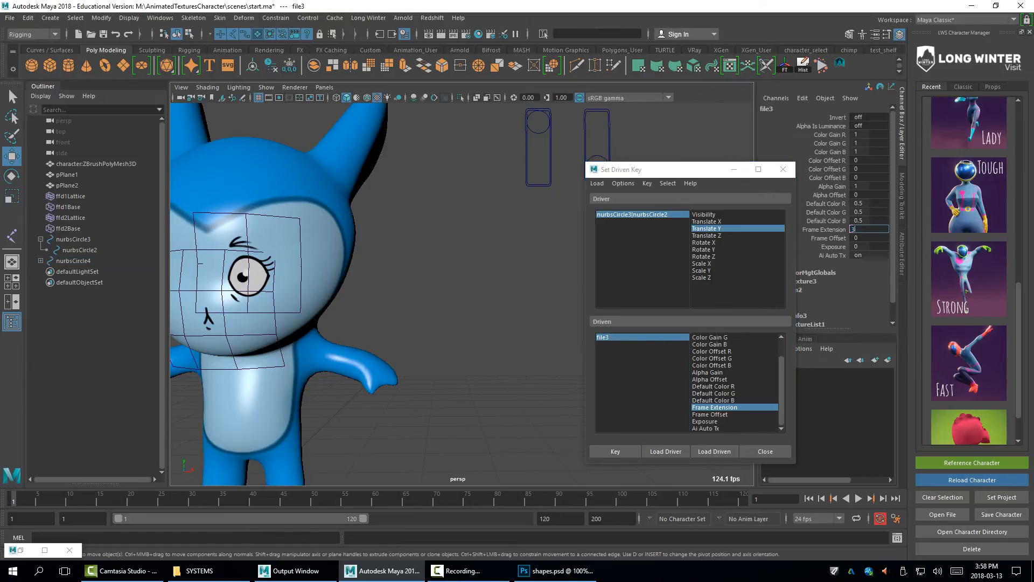
key("Tab")
left_click(854, 229)
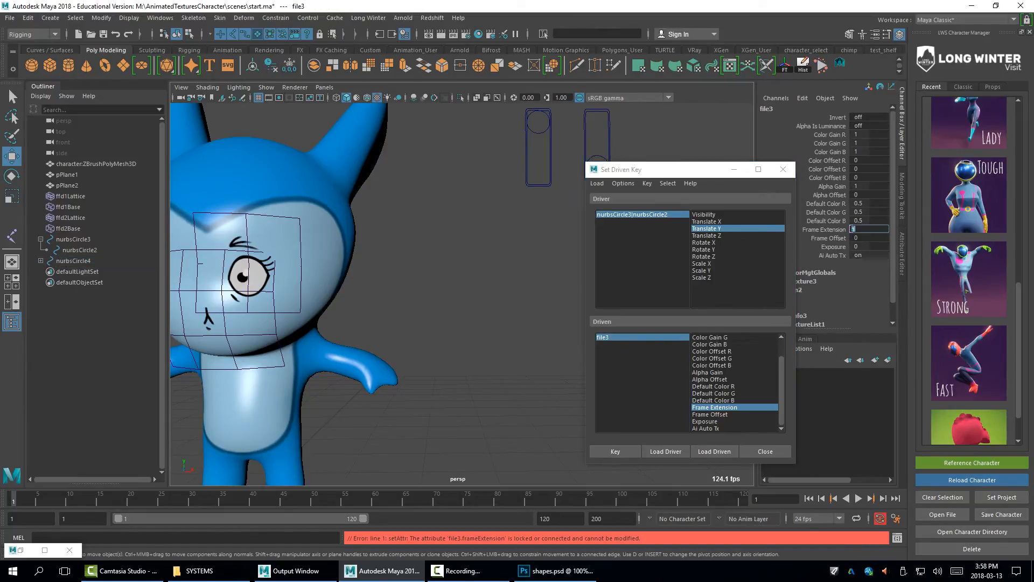
key("Return")
Try to break the connection on the mouth texture's Frame Extension
left_click(824, 229)
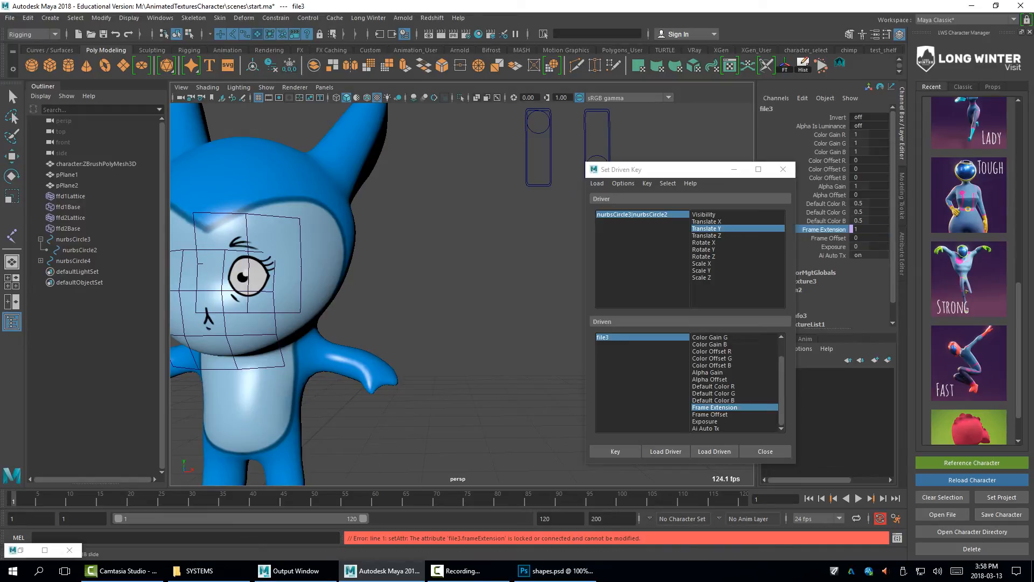
right_click(833, 230)
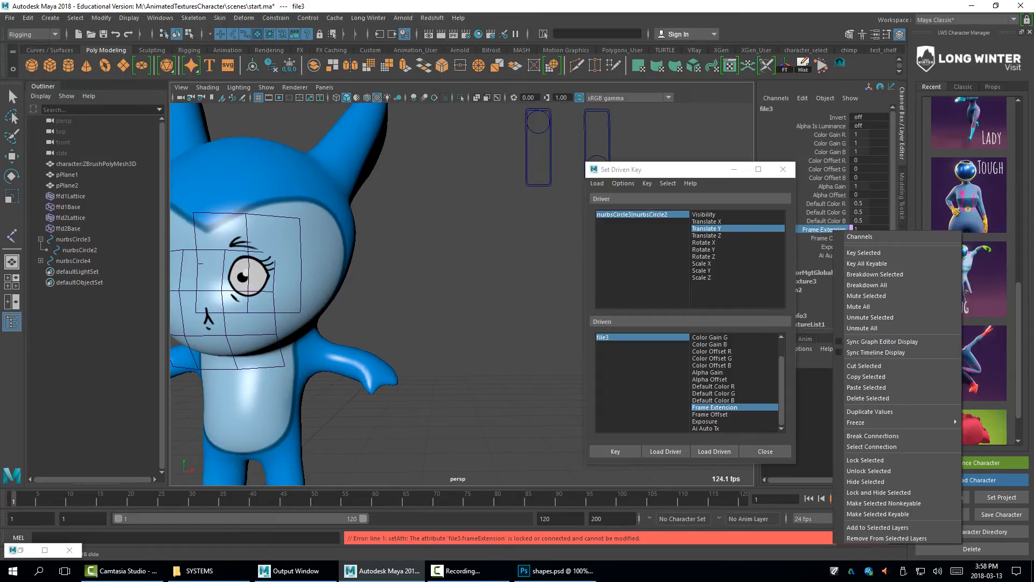
left_click(872, 435)
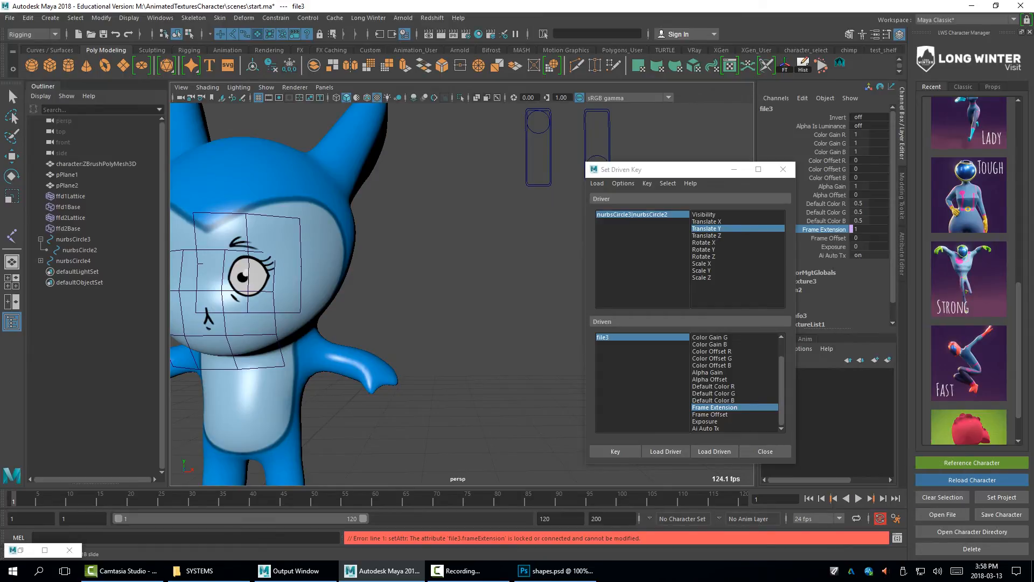
Delete the expression driving the mouth file texture's Image Number
key("ctrl+a")
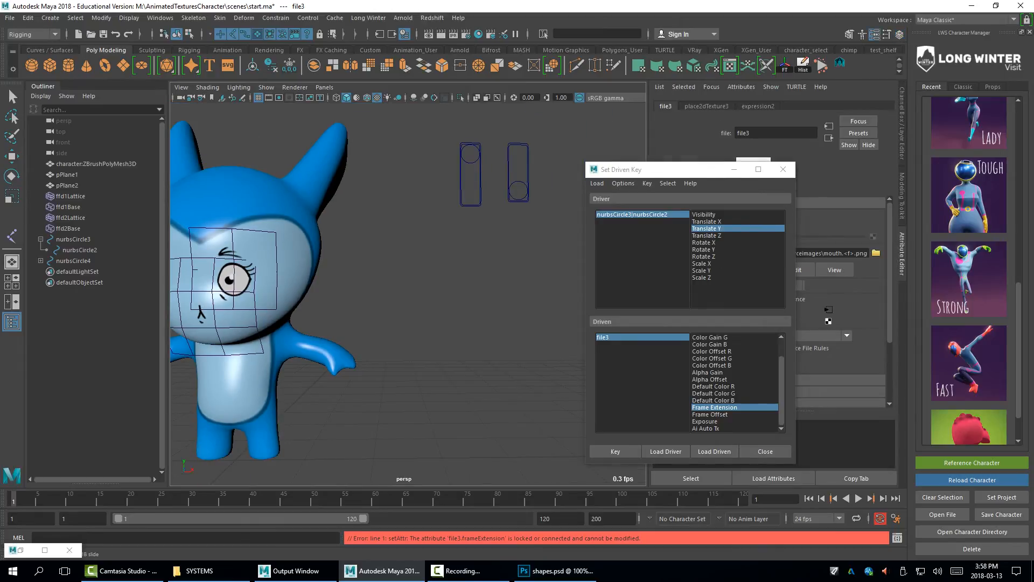
left_click_drag(662, 169, 456, 138)
right_click(739, 309)
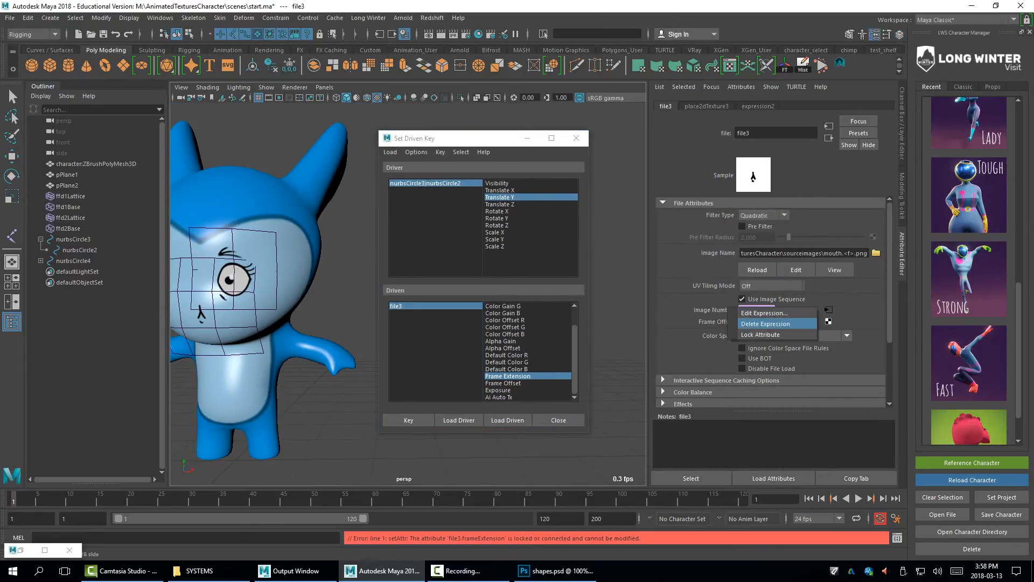
Delete the expression driving file3's Image Number and move the Set Driven Key window clear of the slider controls
left_click(765, 323)
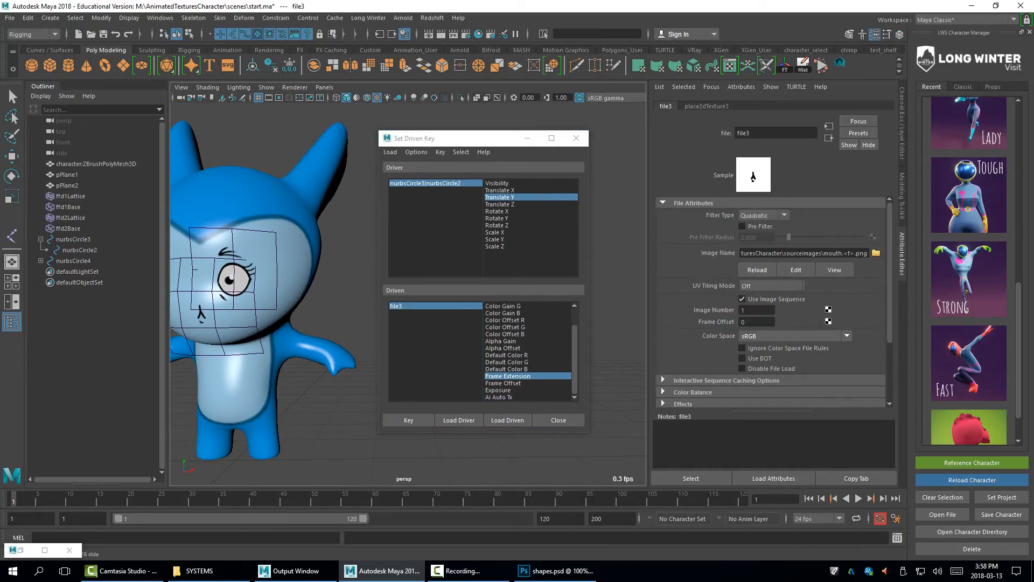
left_click_drag(485, 138, 336, 173)
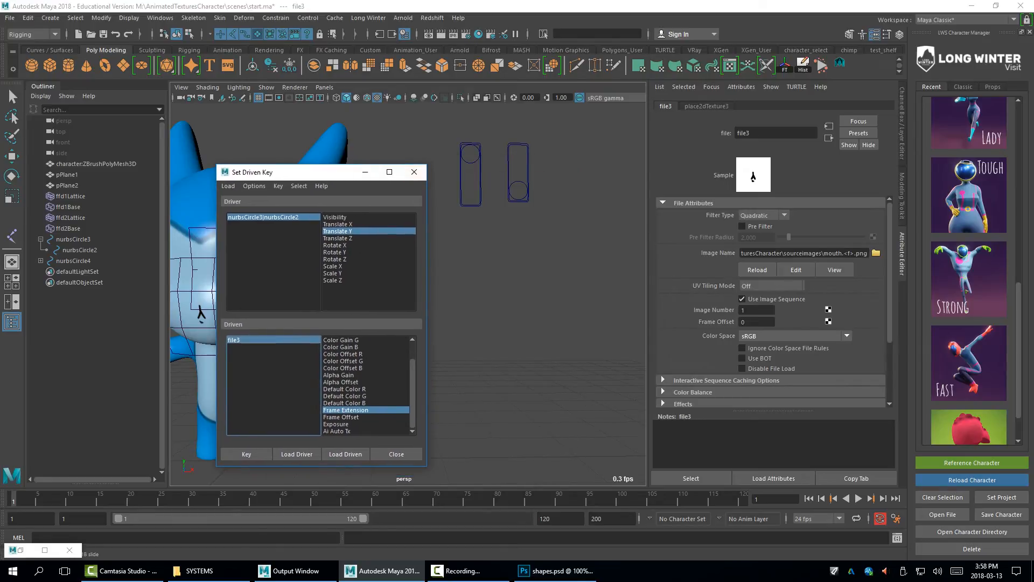
Move the nurbsCircle4 slider's circle to the top of its track and set a driven key on file3's Frame Extension
left_click(73, 261)
left_click(519, 183)
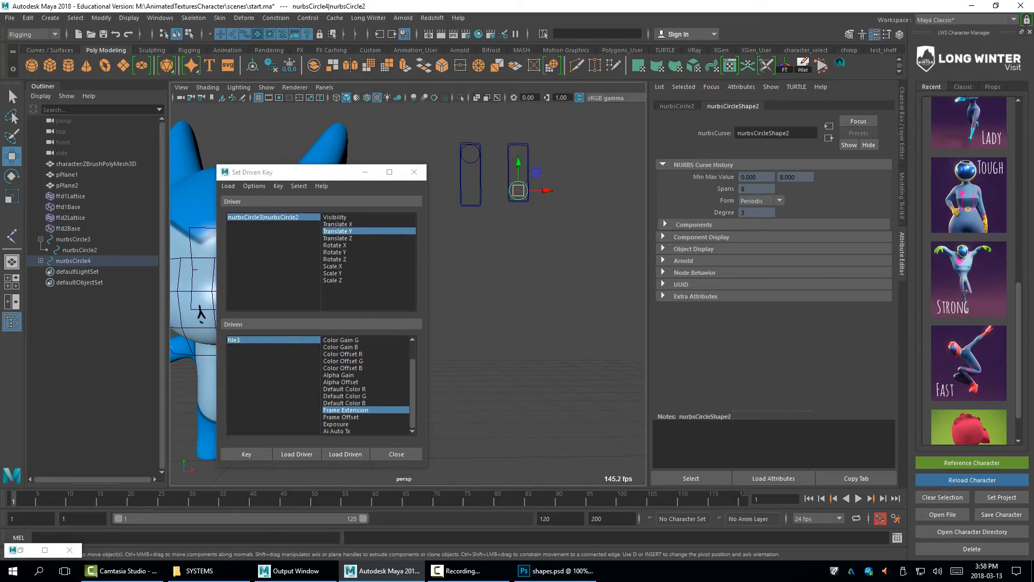
left_click_drag(518, 183, 519, 147)
left_click(246, 454)
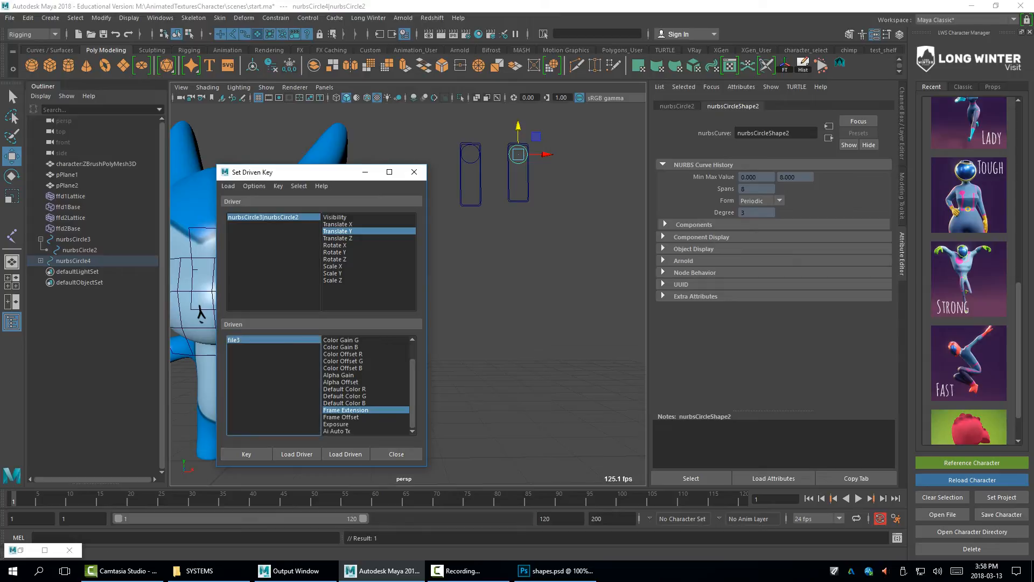
Move the nurbsCircle4 slider's circle to the bottom of its track and key file3's Image Number at 3
left_click(234, 340)
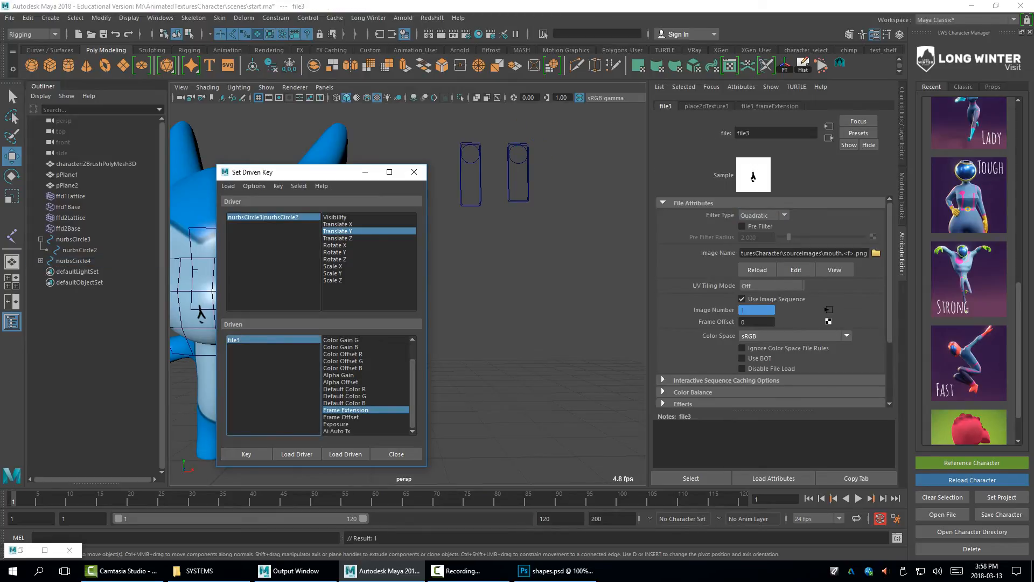
left_click(518, 163)
left_click_drag(519, 129, 518, 164)
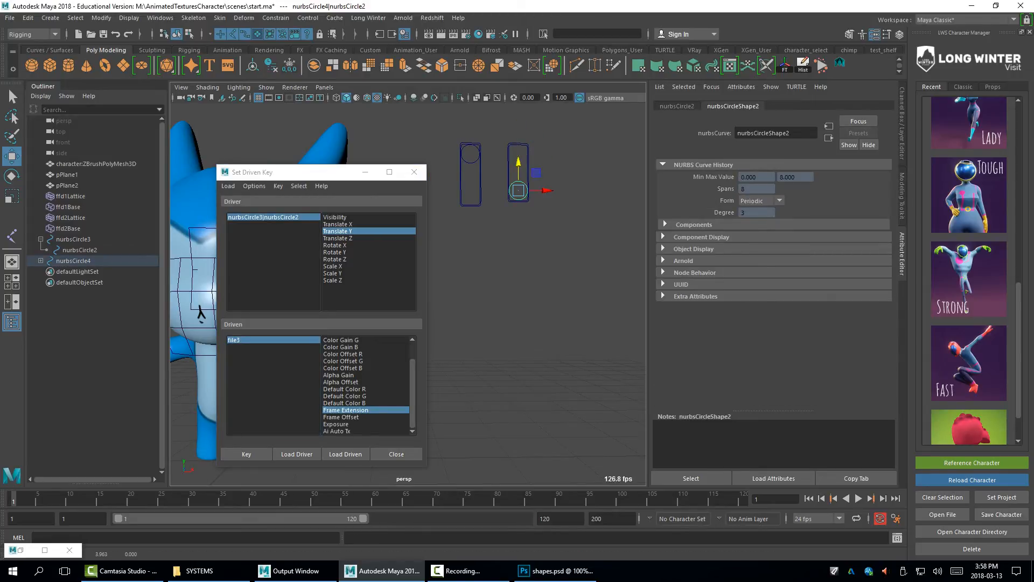
left_click(234, 340)
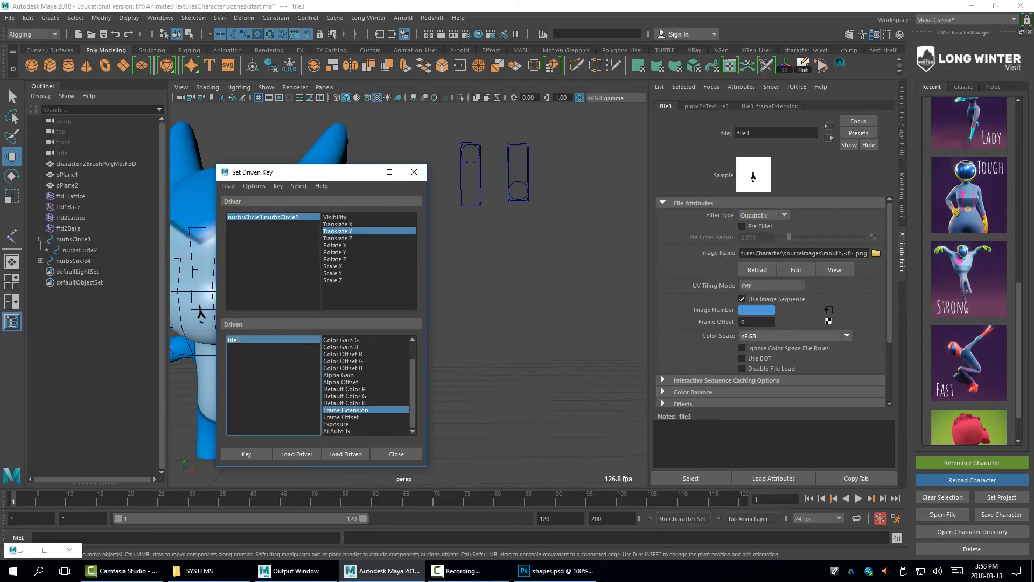
double_click(748, 310)
type("3")
key("Tab")
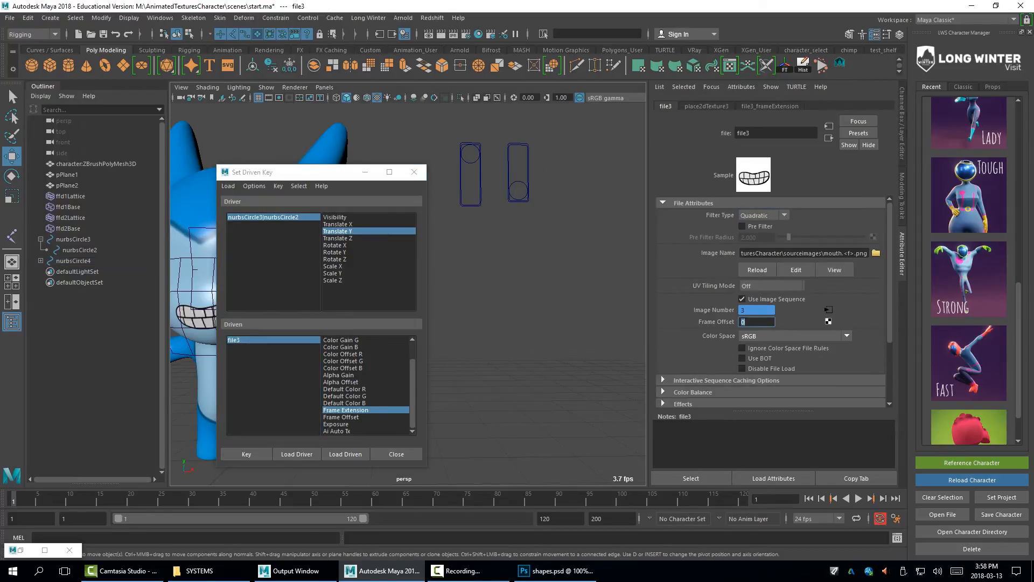
left_click(246, 454)
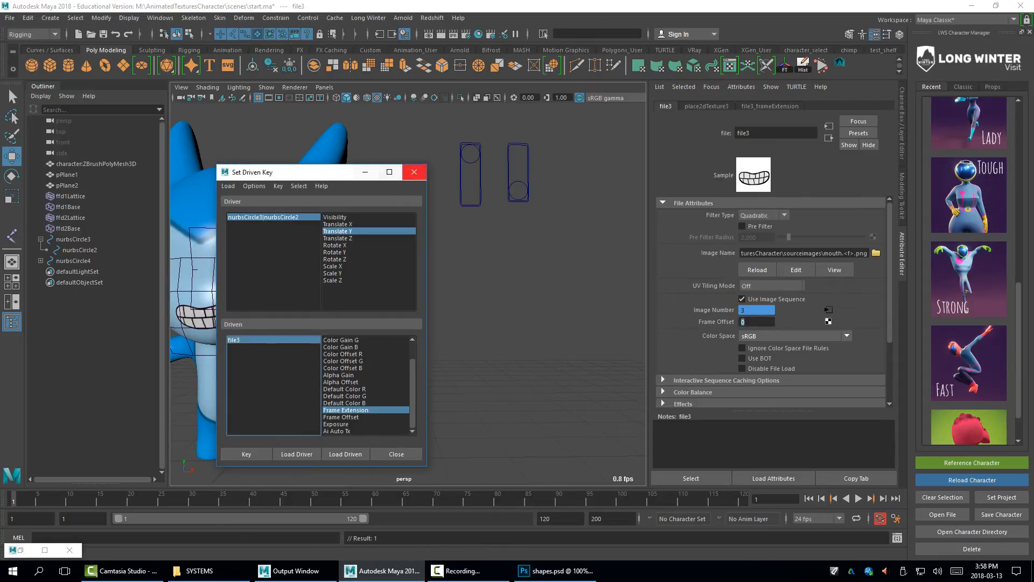
Minimize the Set Driven Key window and move the nurbsCircle4 slider's circle back to the top to test the mouth texture
left_click(366, 172)
left_click(518, 182)
left_click_drag(518, 163, 518, 123)
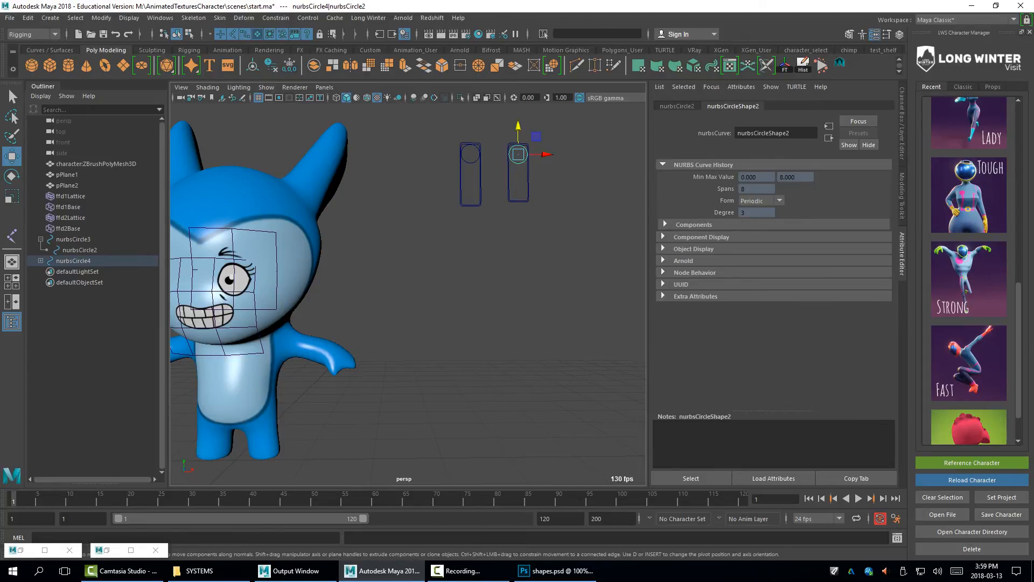
Show the Channel Box, load the nurbsCircle2 under nurbsCircle4 as the driver, and choose its Translate Y
key("ctrl+a")
key("ctrl+a")
key("ctrl+a")
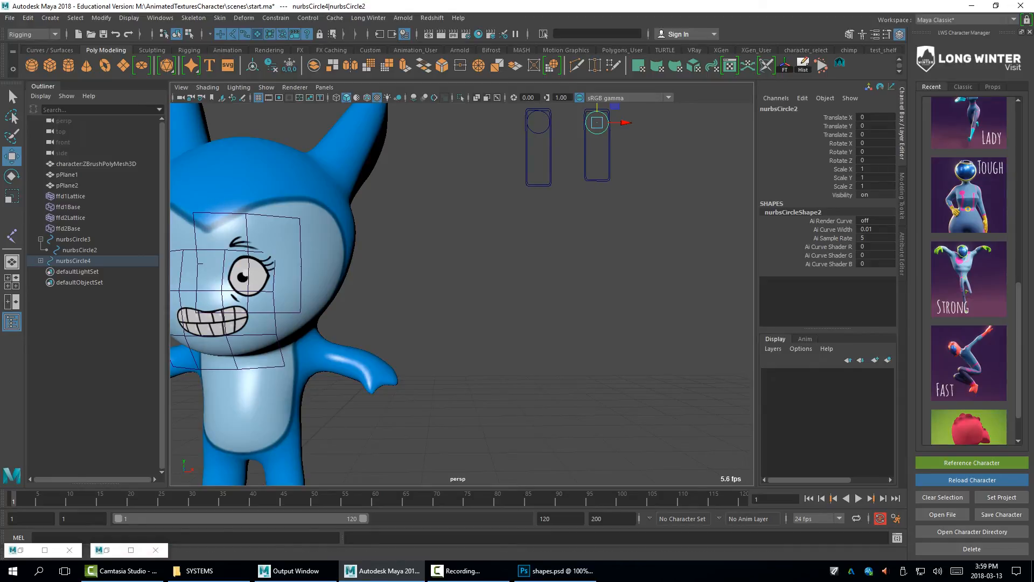
left_click(130, 550)
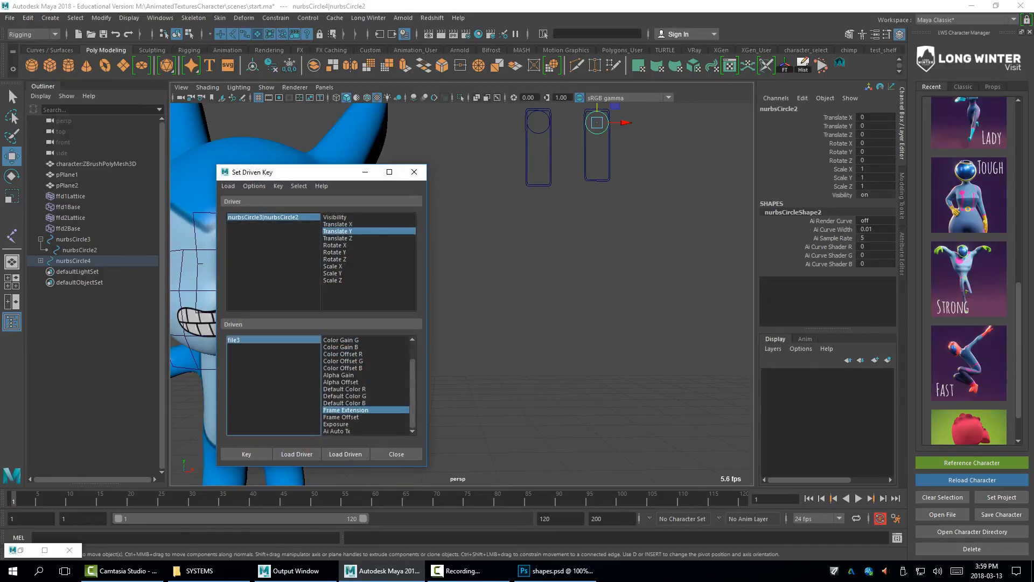
left_click_drag(334, 172, 598, 182)
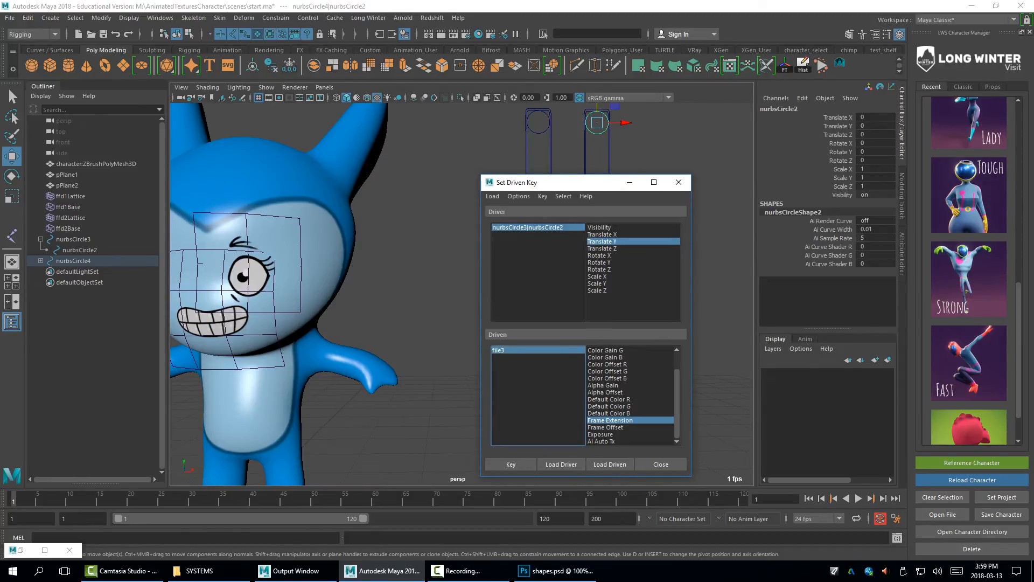
left_click(561, 464)
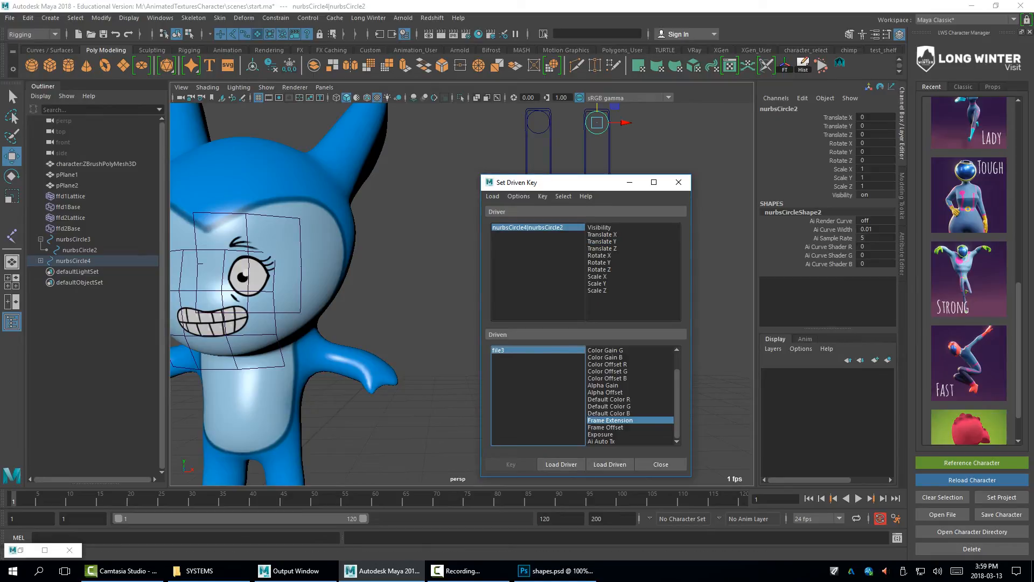
left_click(539, 132)
mouse_move(539, 110)
left_mouse_down()
mouse_move(538, 152)
mouse_move(538, 108)
left_mouse_up()
left_click(598, 133)
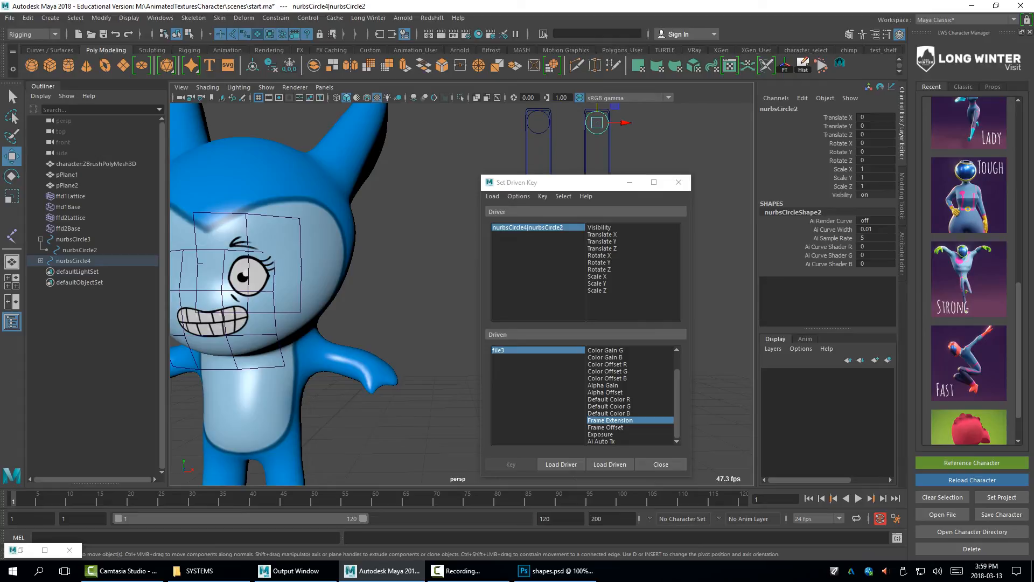
left_click(602, 241)
Set file3's Frame Extension to 1 and key it against the slider circle's Translate Y
left_click(517, 351)
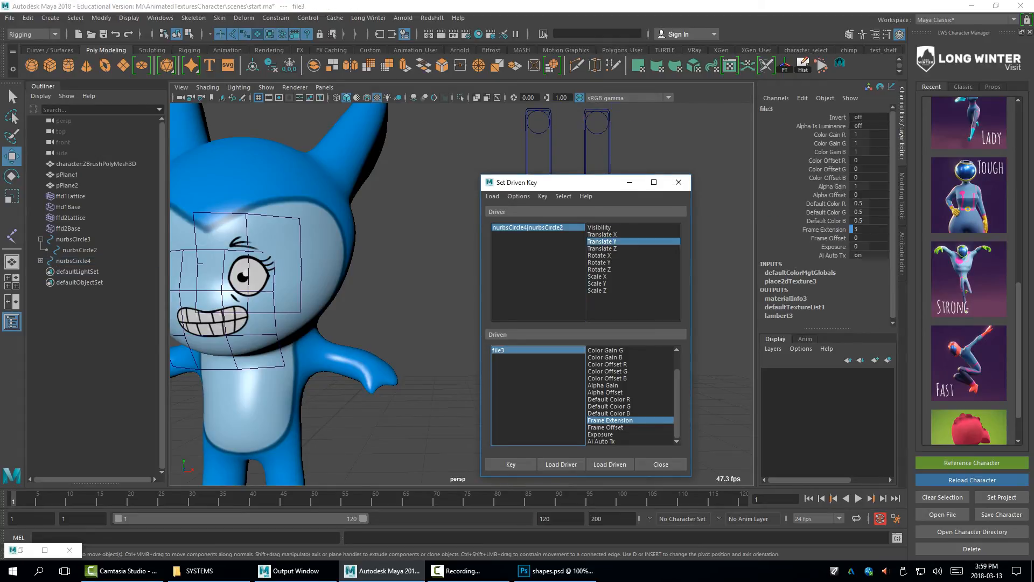
left_click(869, 229)
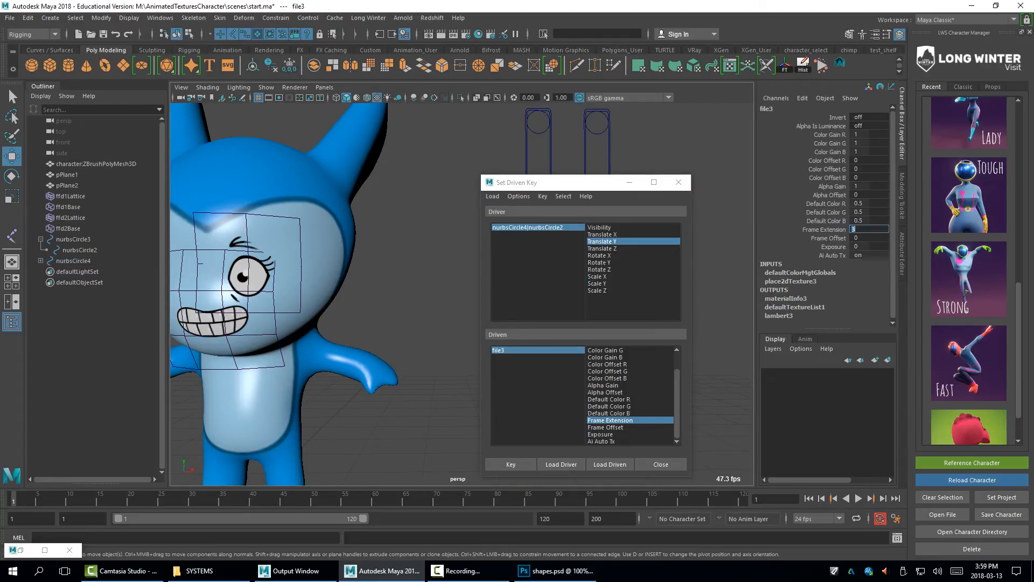
type("1")
key("Tab")
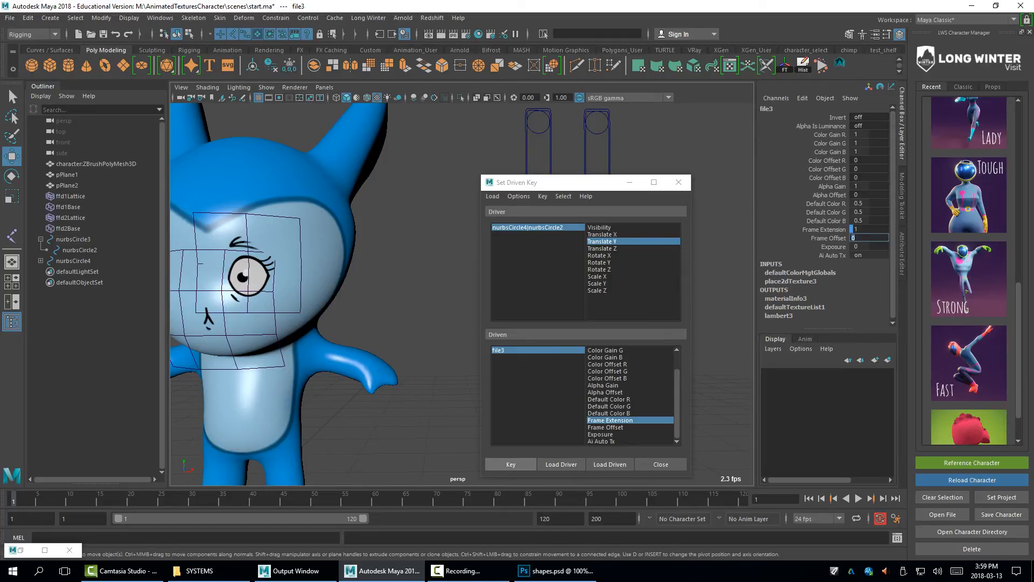
left_click(510, 465)
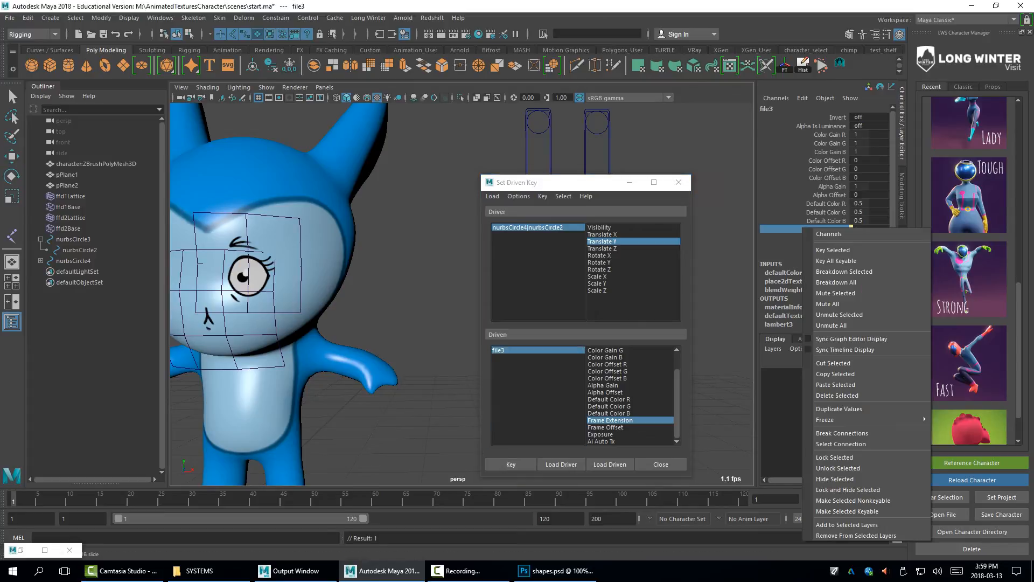
Break the existing connections on file3's Frame Extension and key it again at 1
right_click(806, 230)
left_click(842, 433)
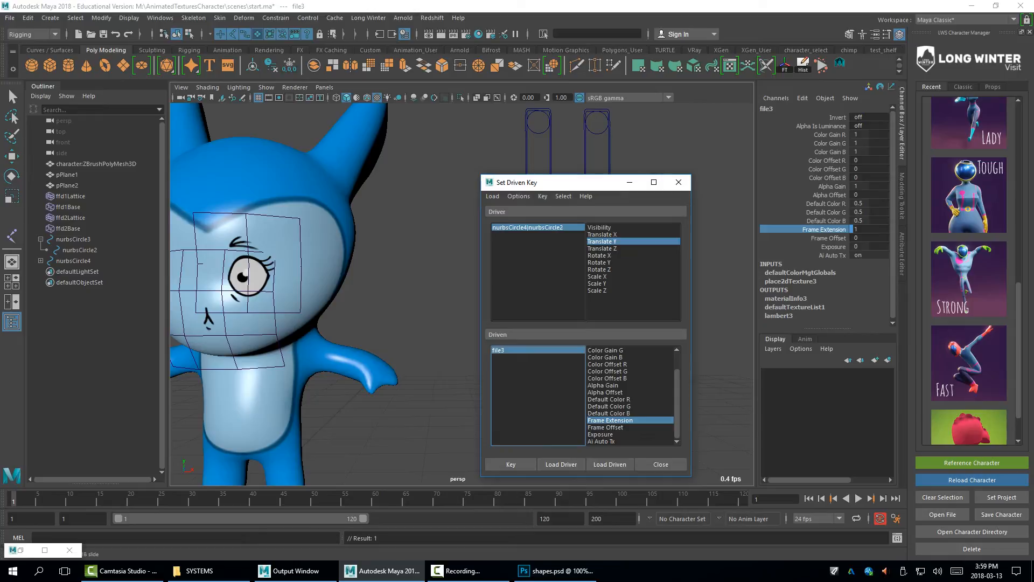
Lower the nurbsCircle4 slider's circle to Translate Y -3 and set a driven key with file3's Frame Extension at 3
left_click(607, 130)
key("w")
left_click_drag(597, 108, 597, 166)
left_click(498, 350)
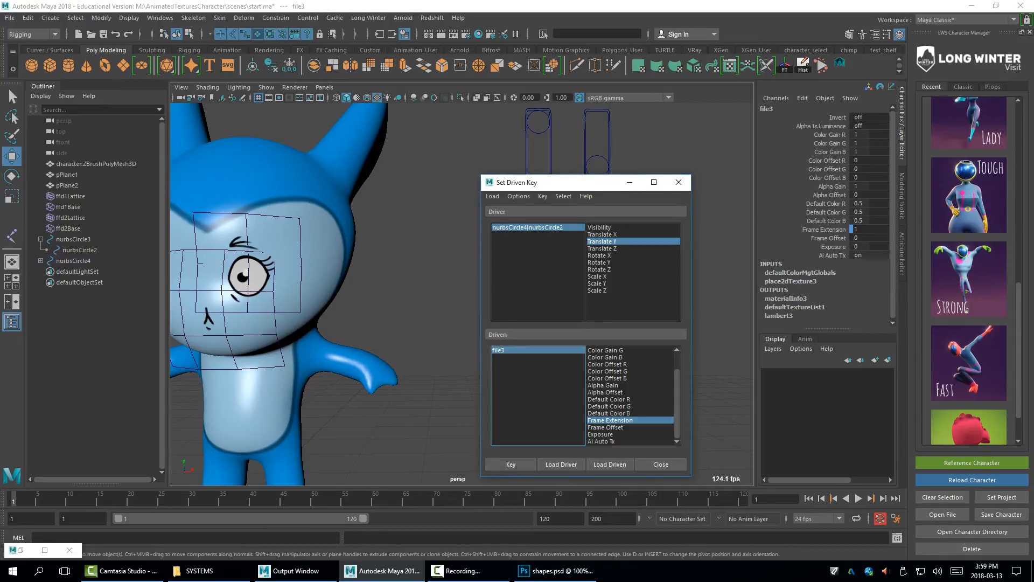
type("3")
key("Tab")
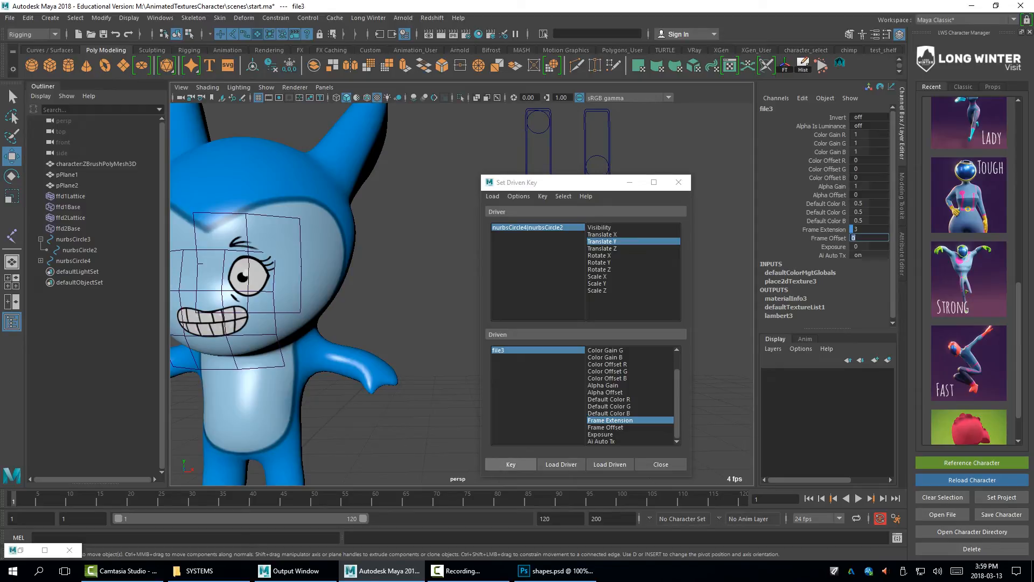
left_click(511, 464)
Move the Set Driven Key window off the sliders and test the mouth texture by moving the nurbsCircle4 slider's circle
left_click_drag(614, 183, 615, 209)
left_click(597, 157)
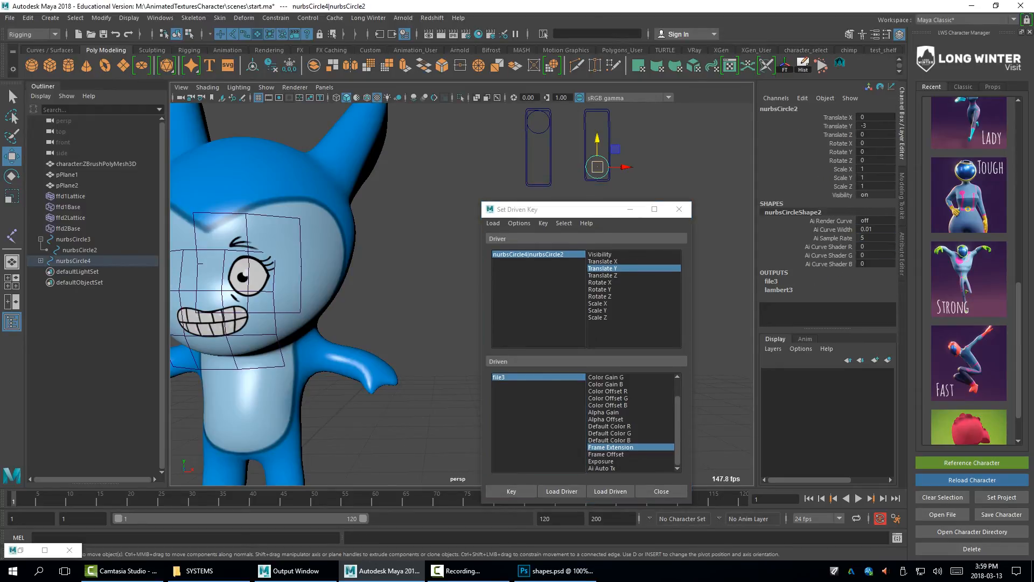
mouse_move(598, 142)
left_mouse_down()
mouse_move(597, 96)
mouse_move(597, 137)
left_mouse_up()
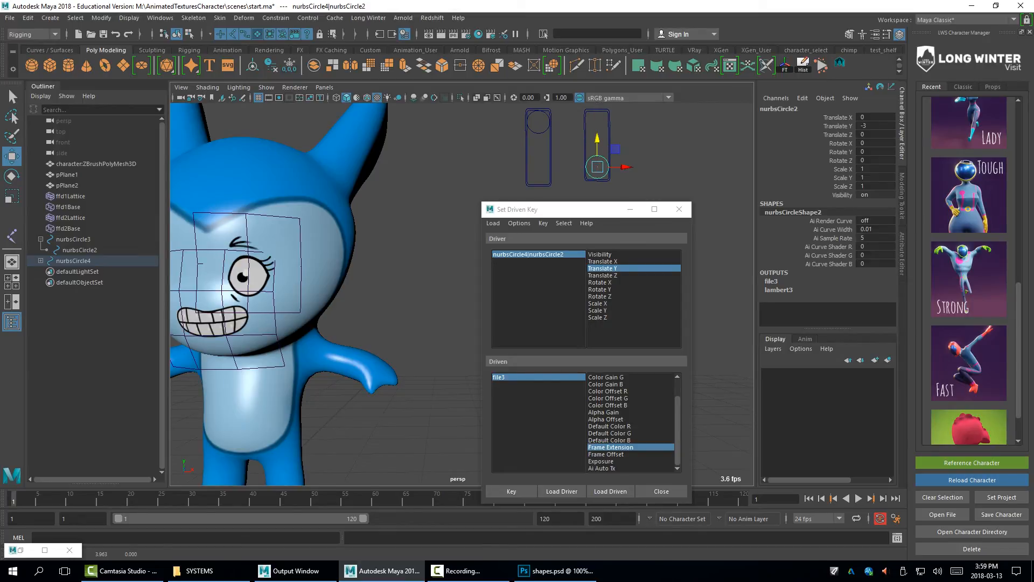
Group the nurbsCircle3 slider together with ffd1Lattice, ffd1Base and pPlane1
left_click_drag(511, 114, 560, 146)
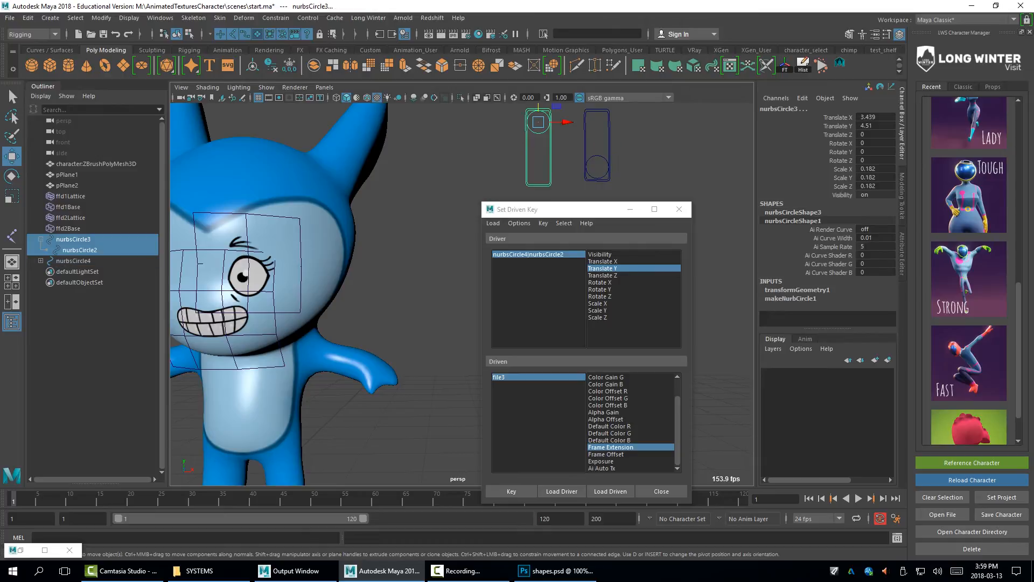
left_click(74, 239)
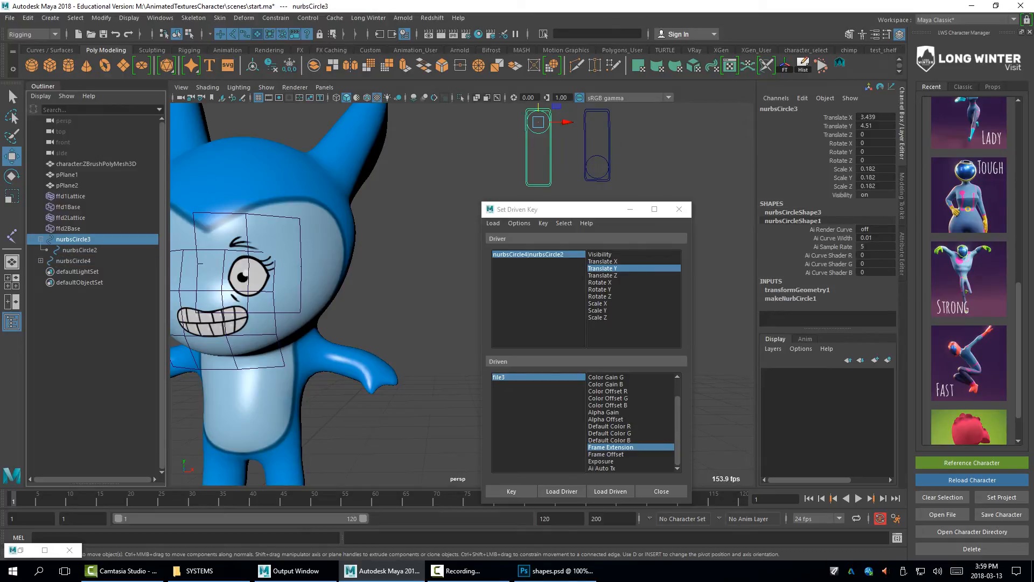
left_click(278, 217, "shift")
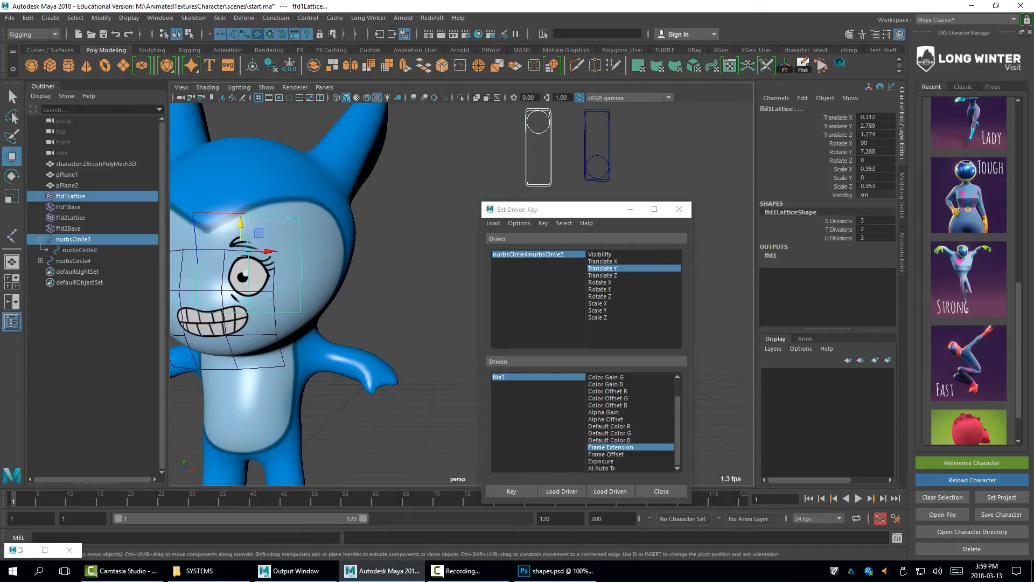
left_click(68, 207, "ctrl")
left_click(67, 174, "ctrl")
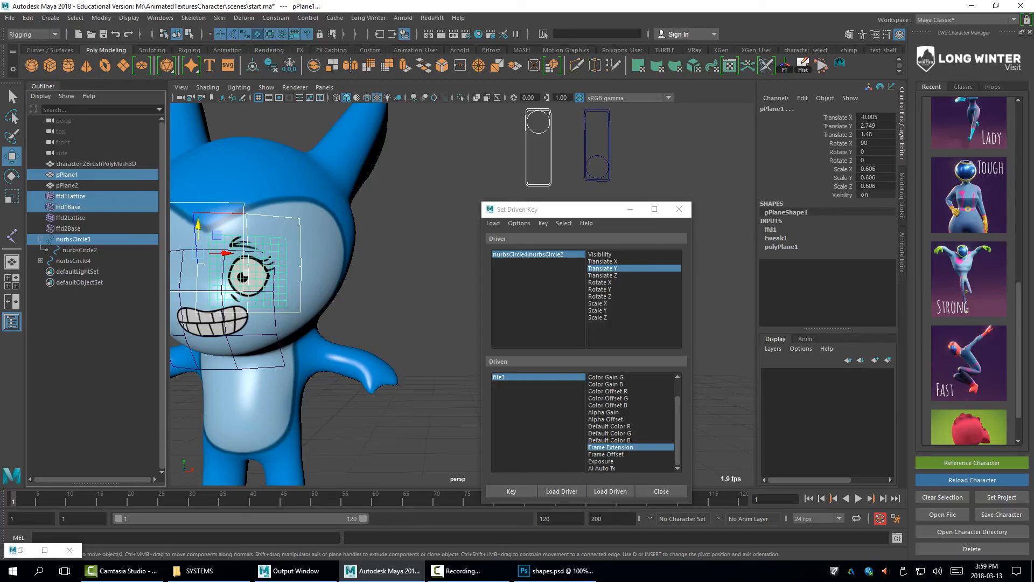
key("ctrl+g")
Rename the new group as l_eye_GRP
double_click(68, 217)
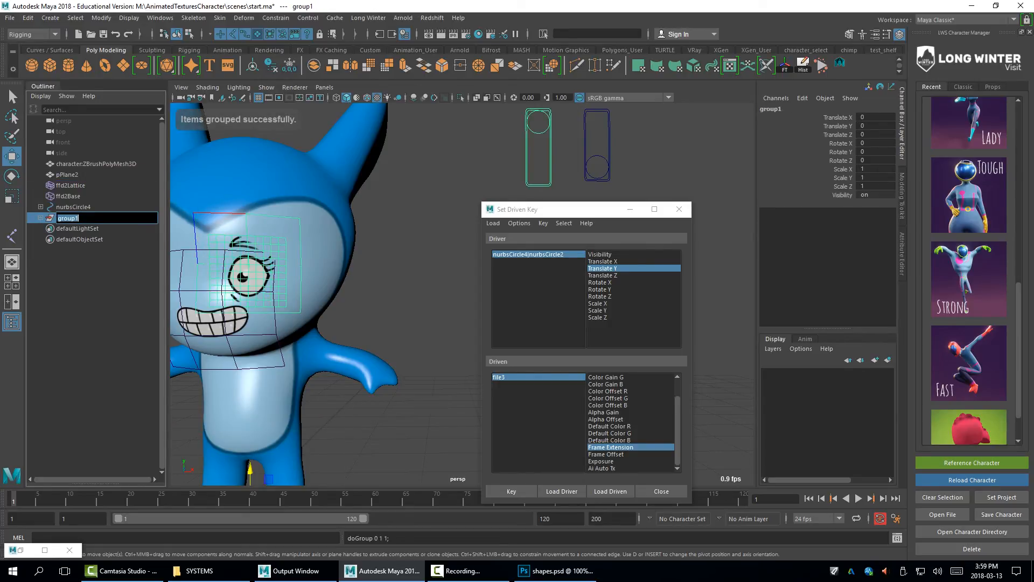
key("BackSpace")
type("l_eye_GRP")
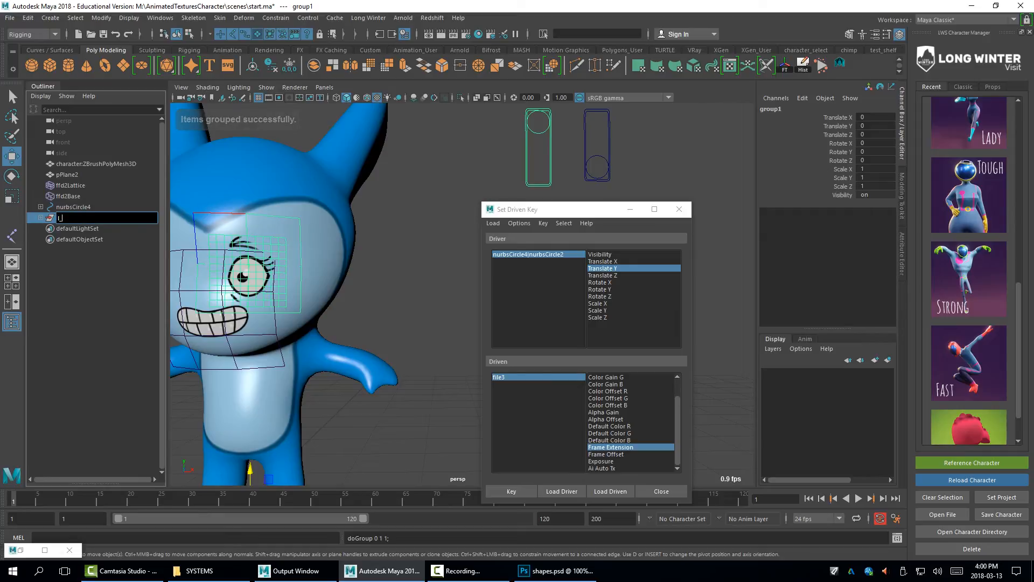
key("Return")
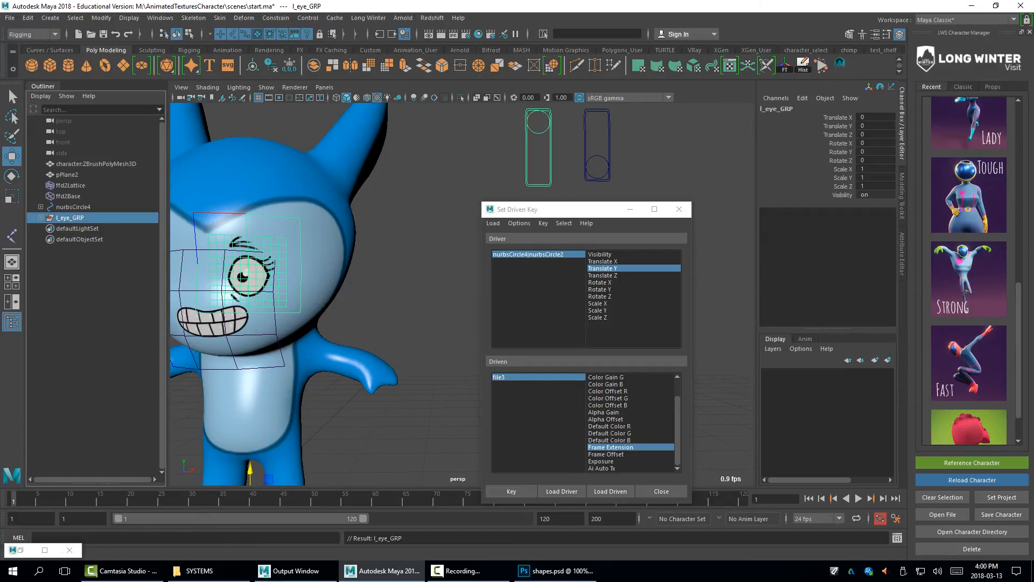
Move the Set Driven Key window aside and run Duplicate Special on l_eye_GRP with 20 copies and Duplicate input graph enabled
scroll(323, 269, "down", 5)
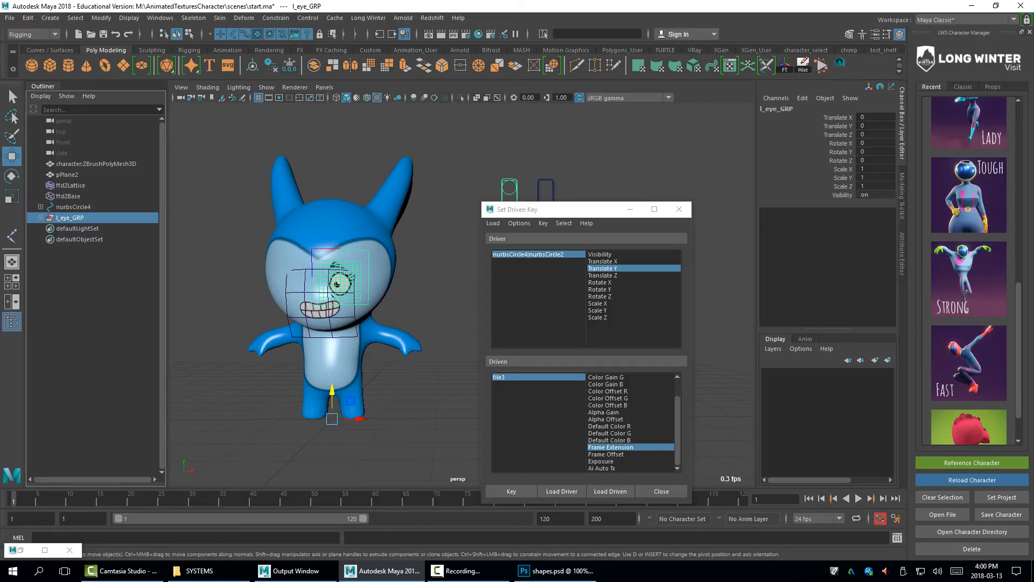
left_click_drag(577, 209, 617, 213)
scroll(409, 259, "up", 3)
middle_click_drag(410, 259, 395, 245, "alt")
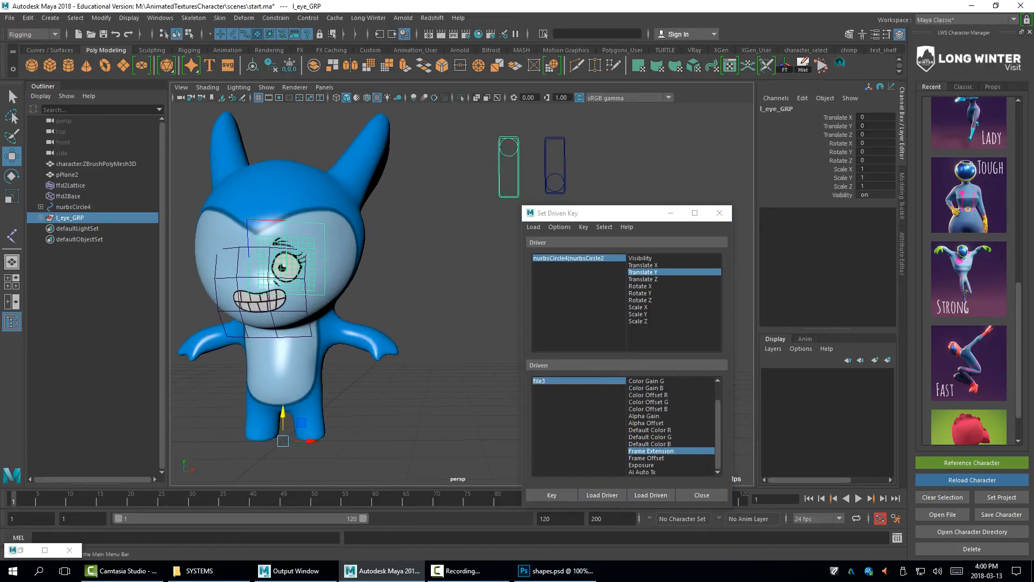
left_click(28, 18)
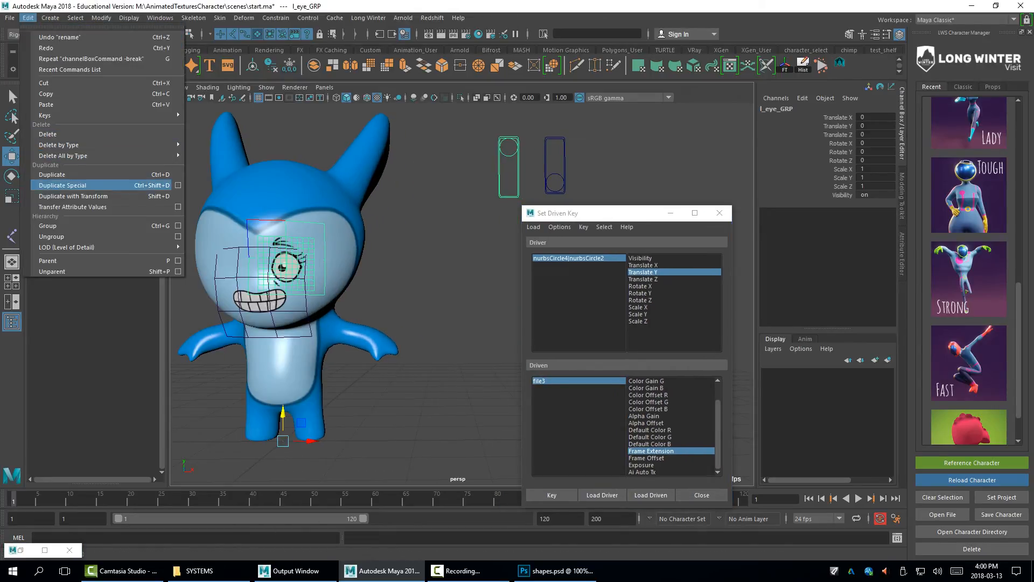
left_click(177, 185)
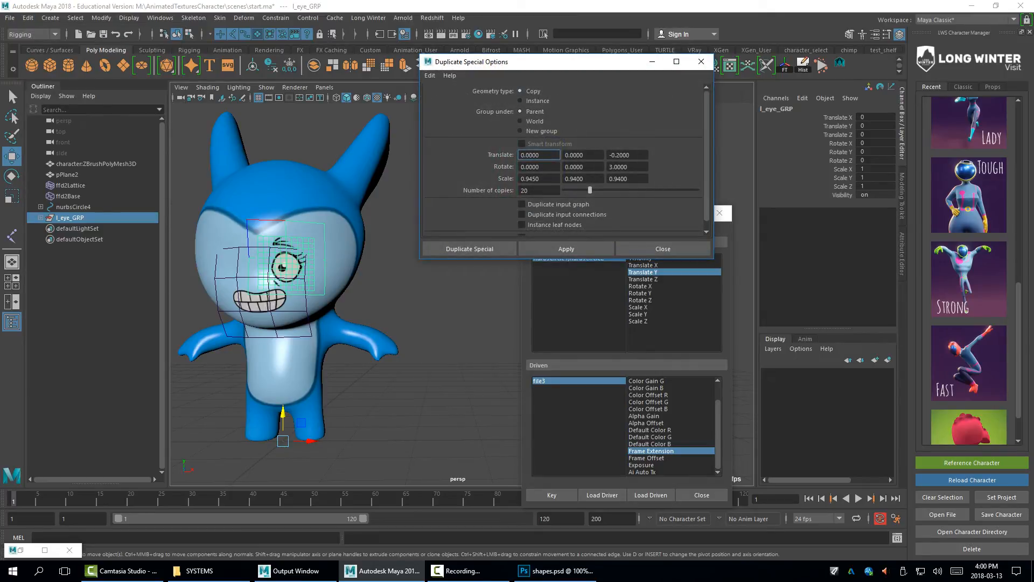
left_click(522, 204)
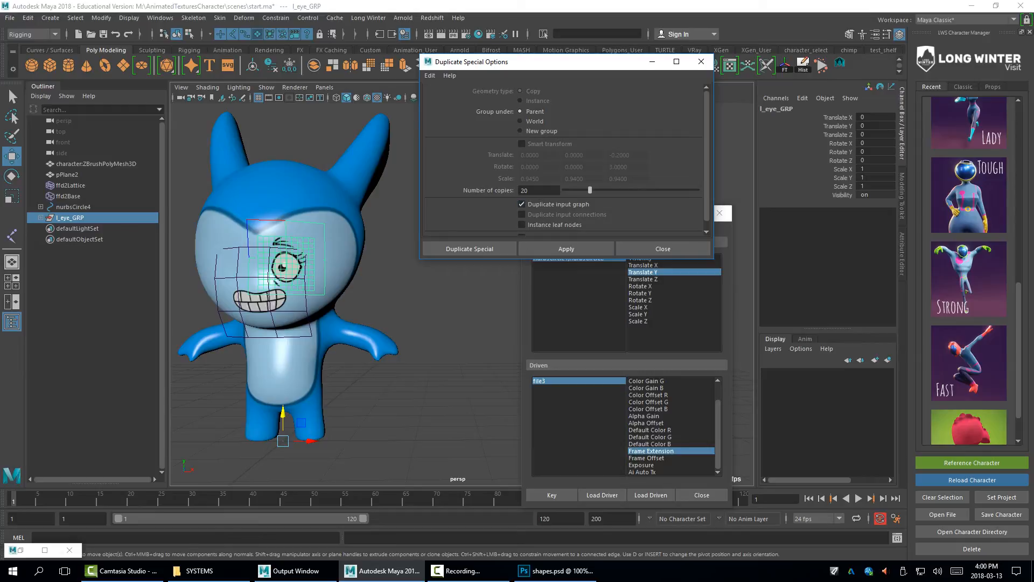
left_click(566, 248)
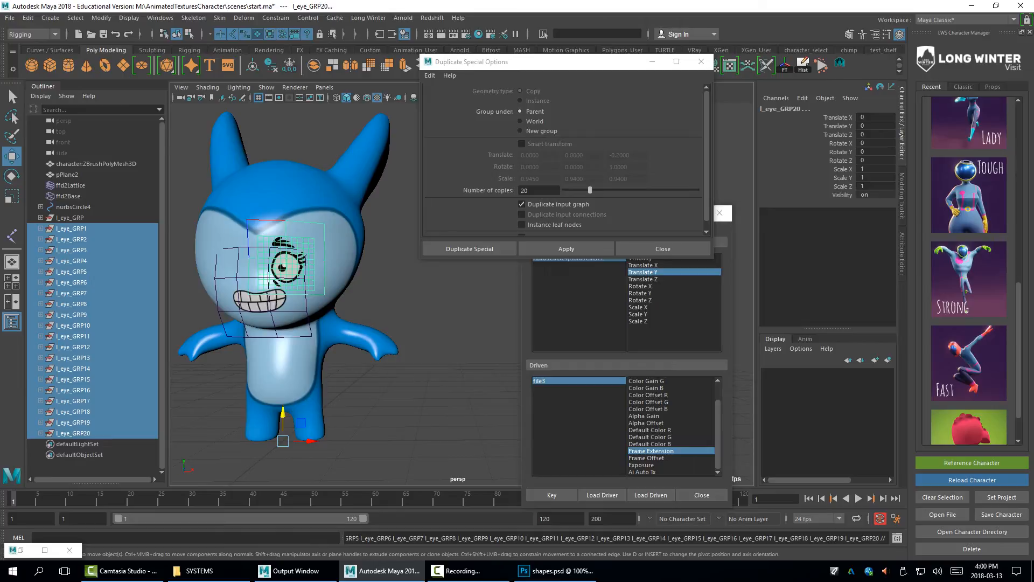
Undo the 20 copies and duplicate l_eye_GRP with the number of copies set to 1, keeping Duplicate input graph enabled
key("ctrl+z")
left_click_drag(590, 190, 564, 190)
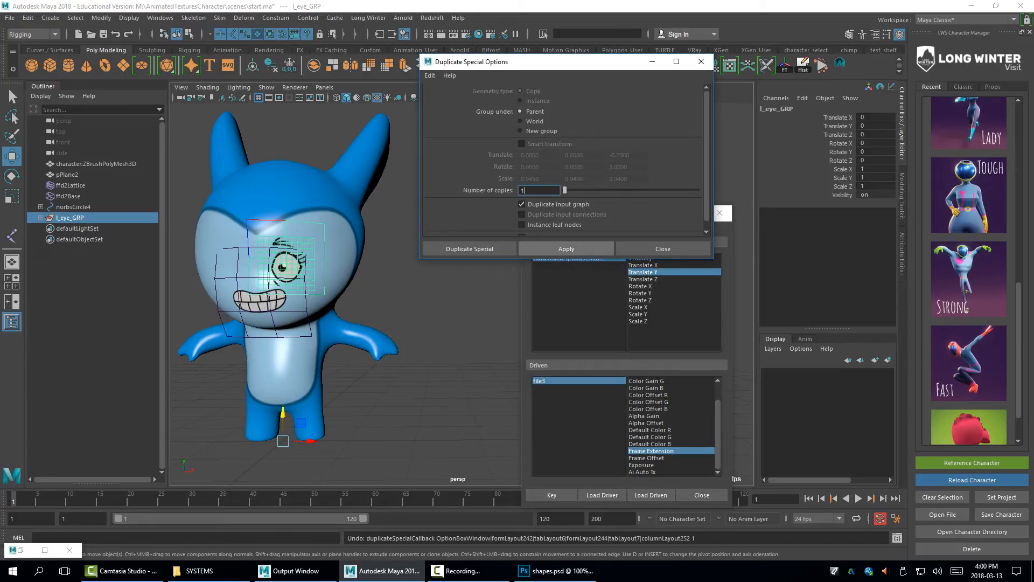
left_click(566, 249)
left_click(662, 249)
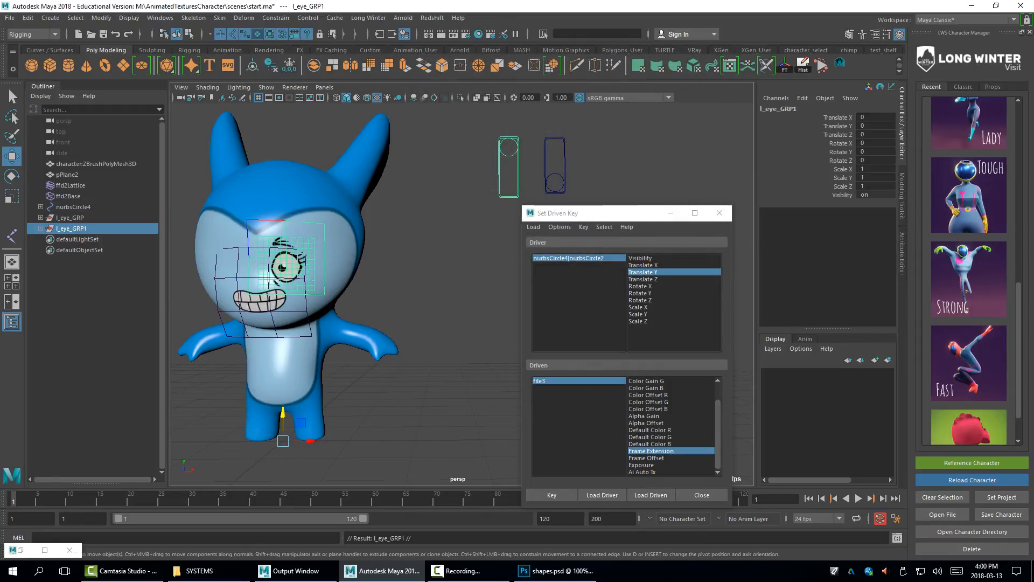
Group ffd1Lattice on its own inside l_eye_GRP1 and mirror that group with Scale X -1
left_click(41, 228)
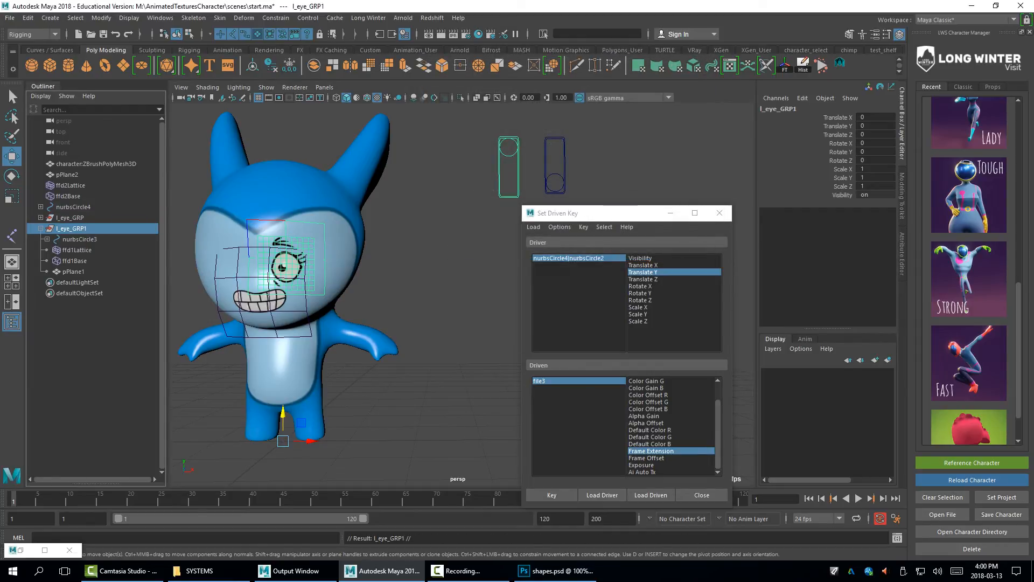
left_click(77, 250)
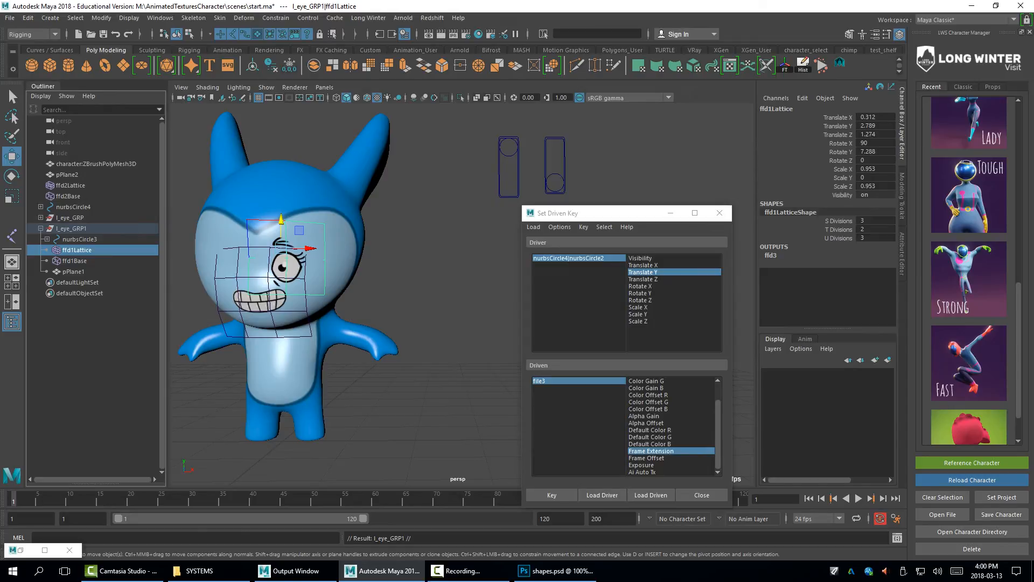
key("ctrl+g")
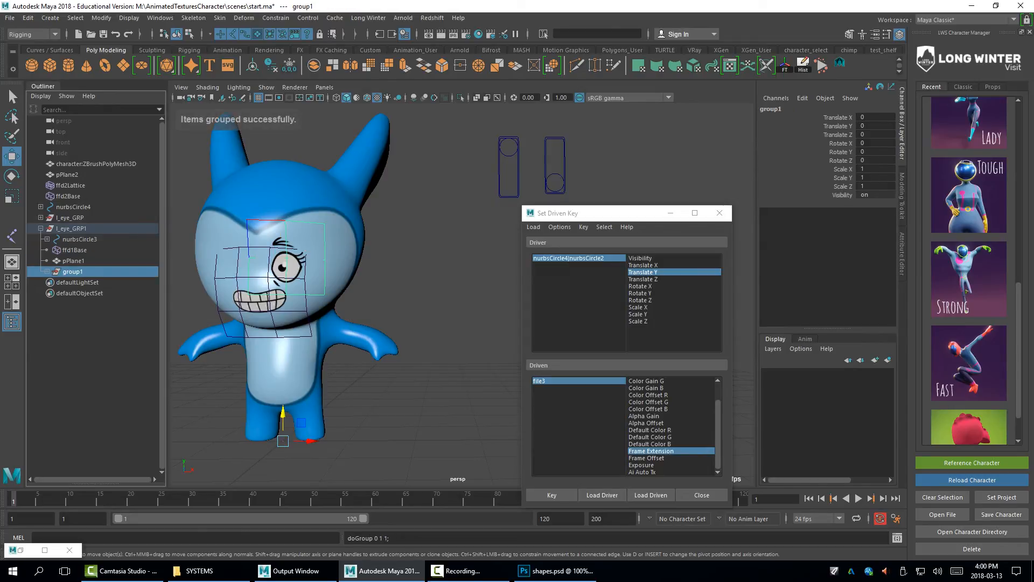
left_click(876, 169)
type("-1")
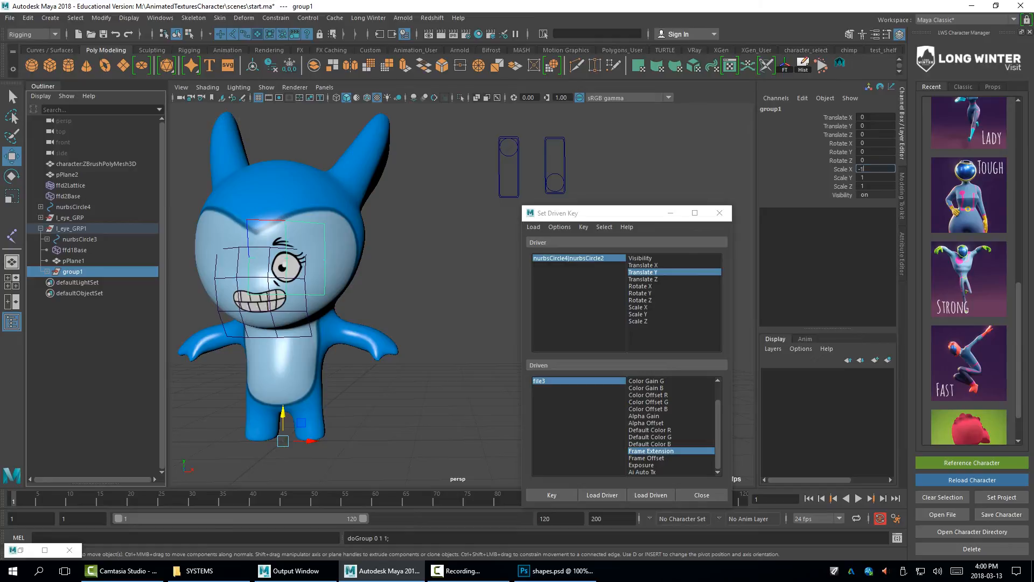
key("Return")
Reverse the polygon normals of the mirrored eye's pPlane1 in l_eye_GRP1
left_click_drag(301, 301, 377, 313, "alt")
middle_click_drag(378, 312, 336, 245, "alt")
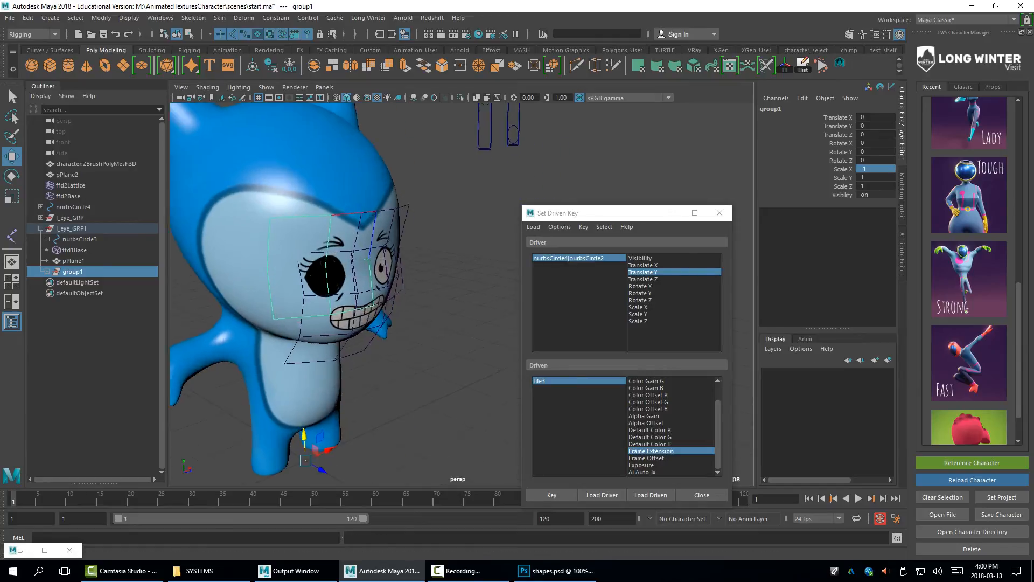
right_click_drag(336, 245, 372, 251, "alt")
key("q")
left_click(286, 276)
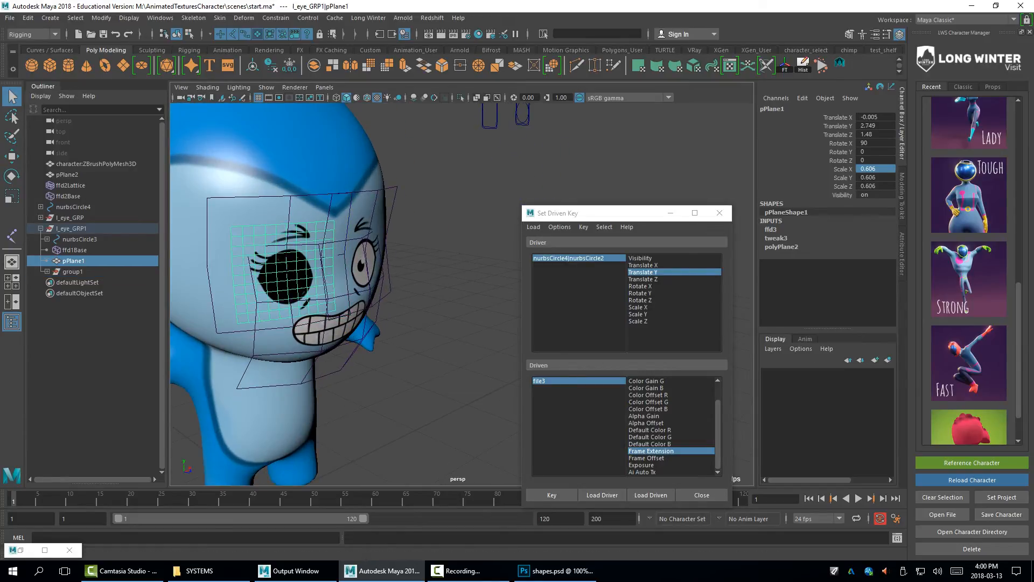
key("space")
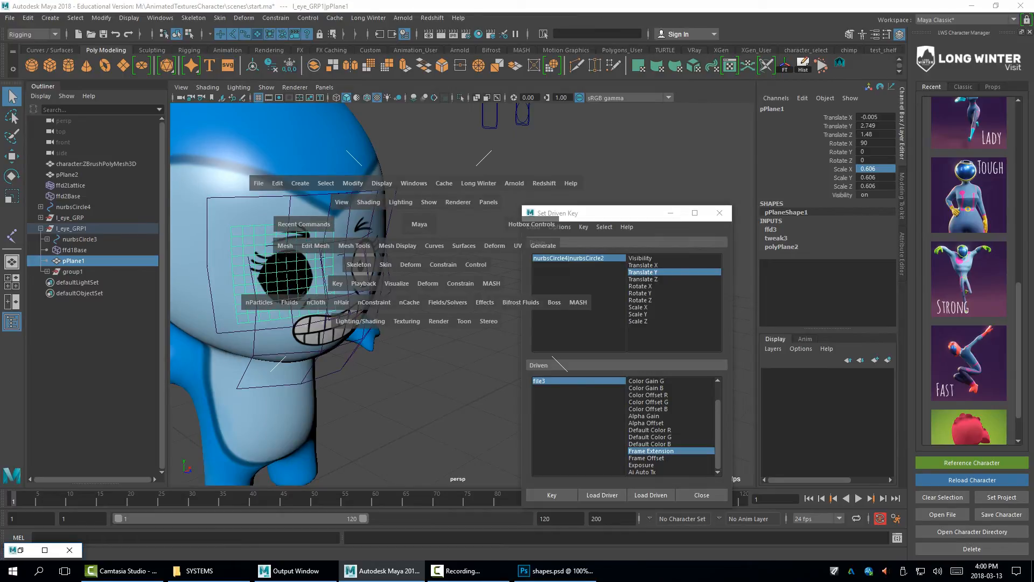
left_click(397, 245)
left_click(404, 272)
left_click(442, 227)
left_click_drag(409, 280, 328, 269, "alt")
middle_click_drag(328, 269, 329, 332, "alt")
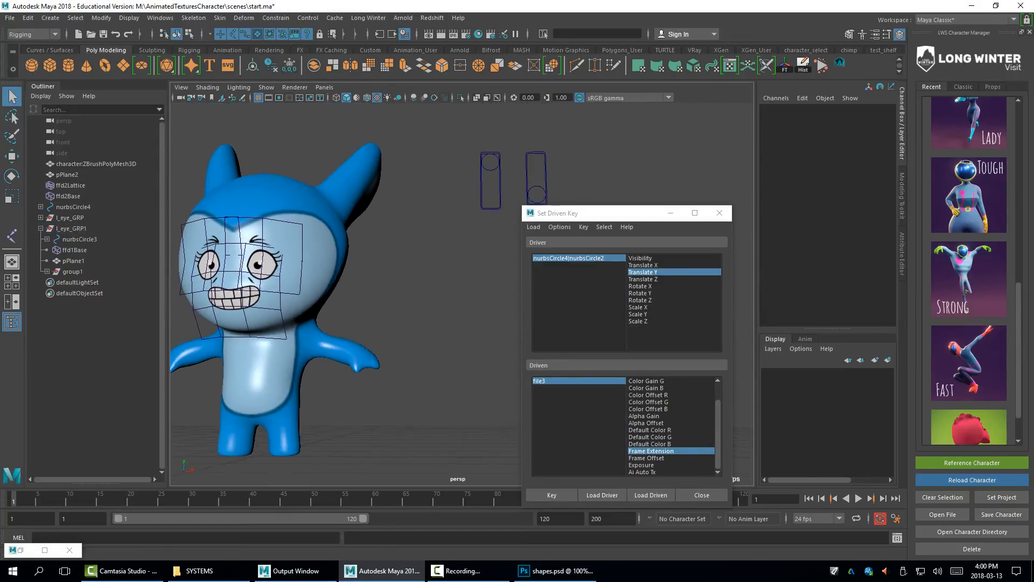
Move the duplicated eye slider sideways along X so it stands beside the original eye slider, on the side nearer the character
mouse_move(328, 331)
left_mouse_down("alt")
mouse_move(356, 326)
mouse_move(335, 314)
left_mouse_up("alt")
left_click(72, 272)
right_click_drag(335, 313, 291, 318, "alt")
middle_click_drag(345, 302, 297, 302, "alt")
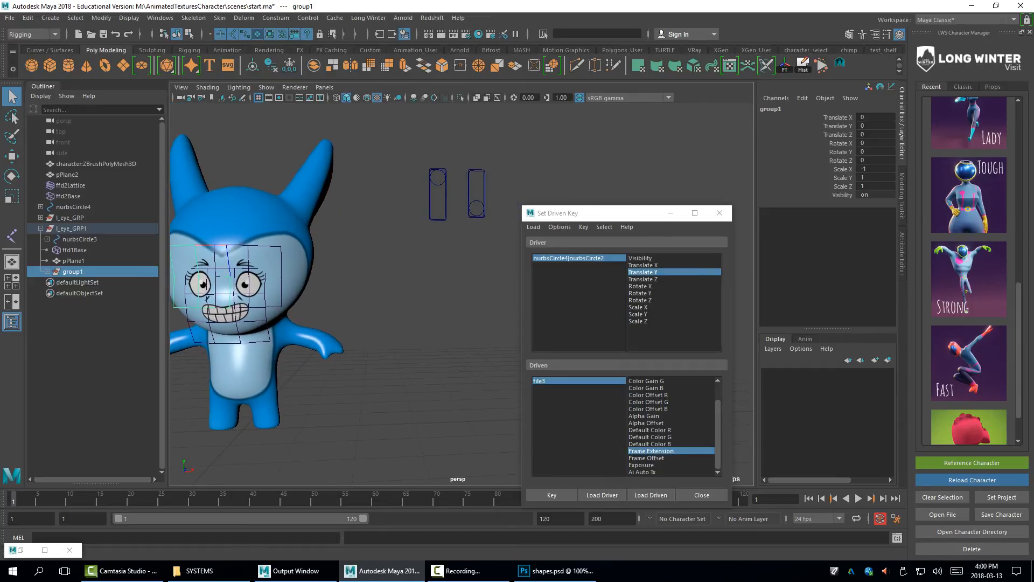
left_click(446, 188)
key("w")
left_click_drag(466, 178, 432, 177)
key("q")
left_click(452, 154)
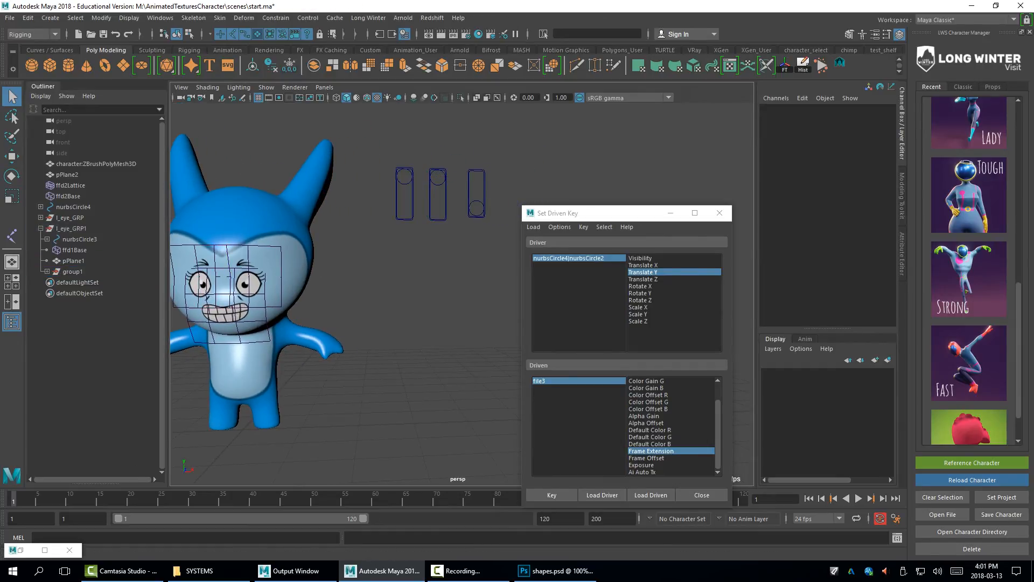
Lower the circles of both eye sliders together to about Translate Y -2.6 to test both eye textures
left_click(404, 168)
key("w")
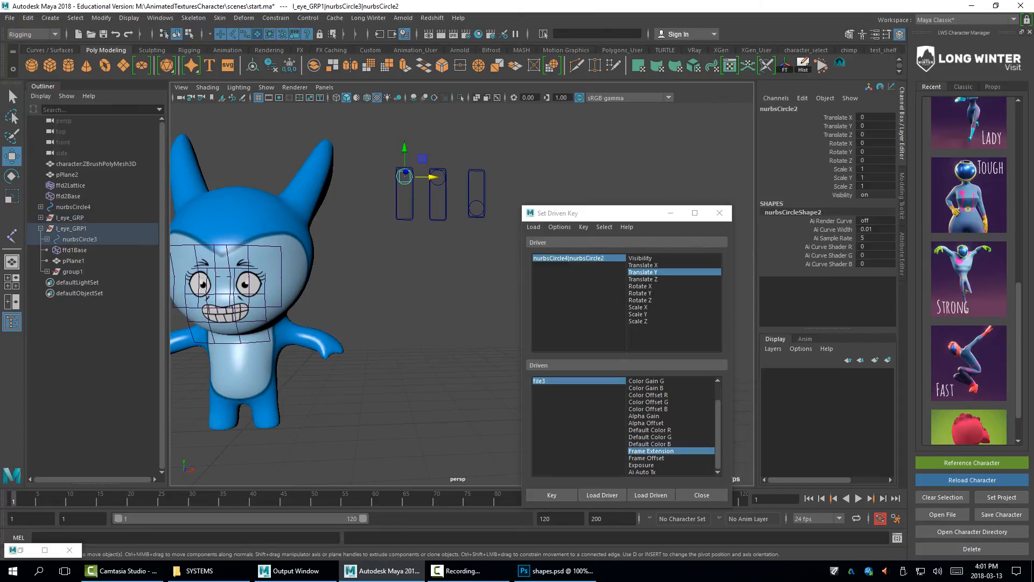
left_click(438, 185, "shift")
left_click_drag(438, 151, 438, 188)
left_click_drag(438, 188, 463, 191, "alt")
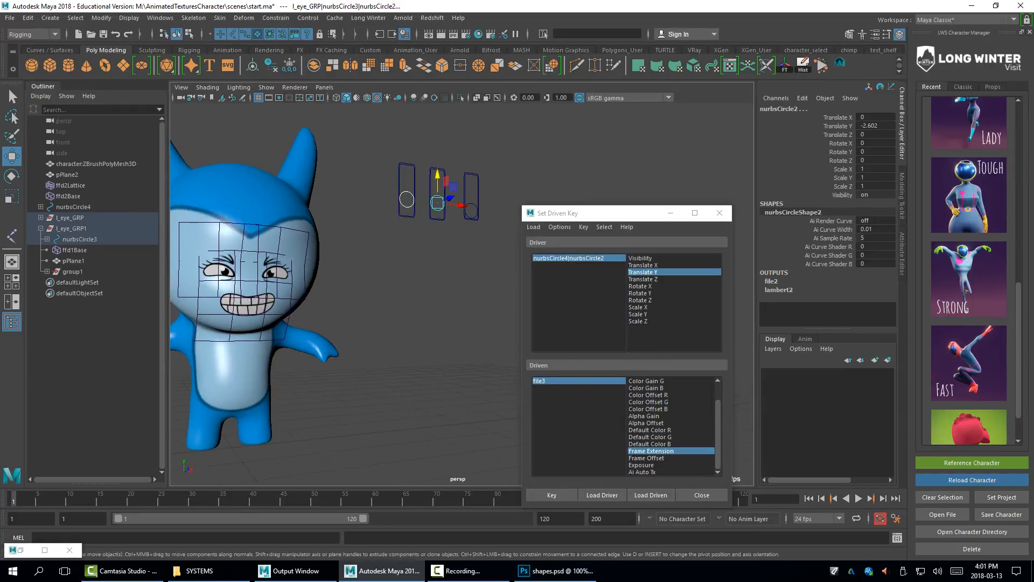
middle_click_drag(463, 192, 517, 178, "alt")
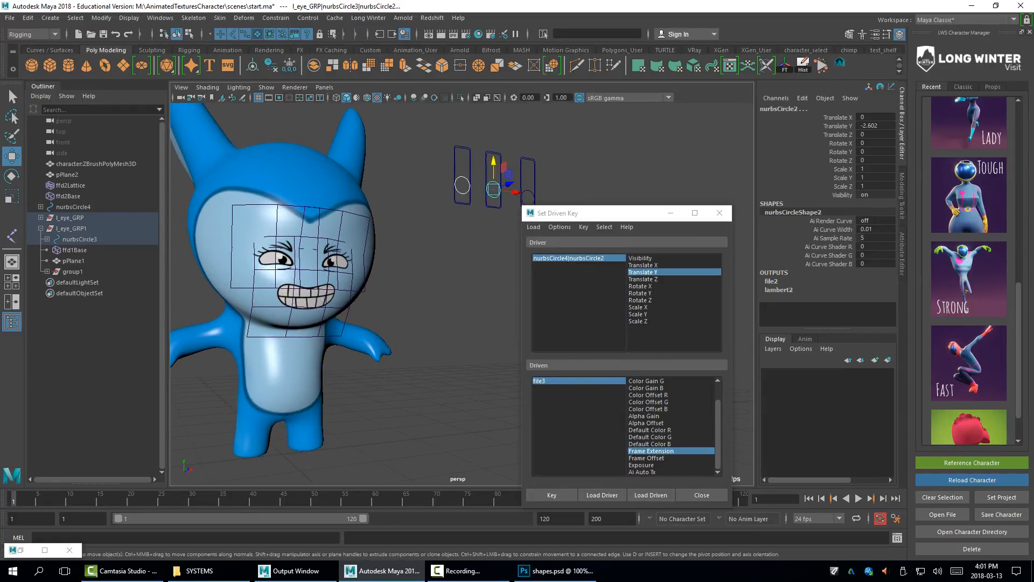
Test each eye slider's circle separately, lowering the original one to Translate Y -4, and undo the moves
left_click(464, 187)
left_click_drag(462, 161, 493, 177)
key("ctrl+z")
key("q")
left_click(494, 189)
key("w")
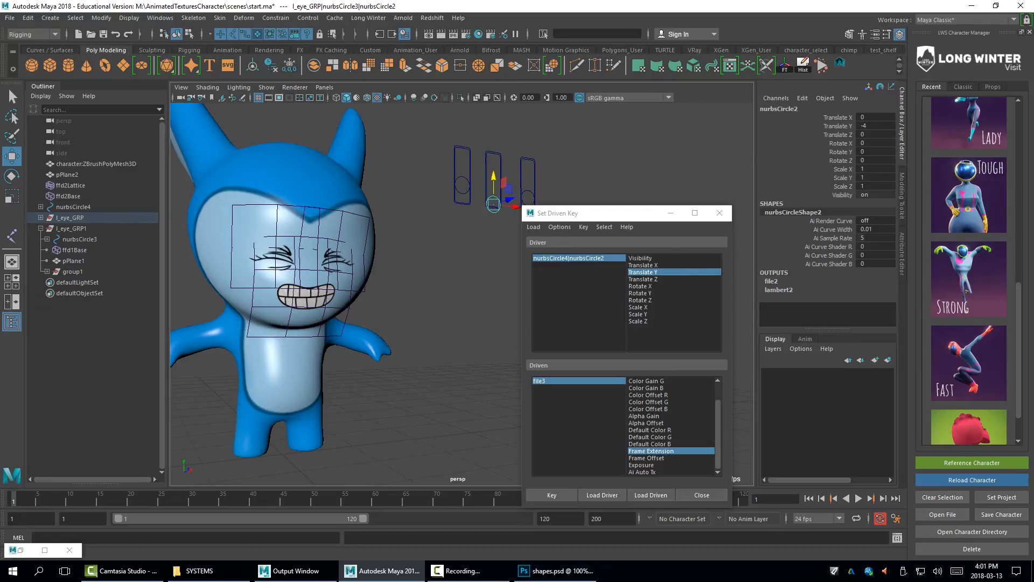
key("ctrl+z")
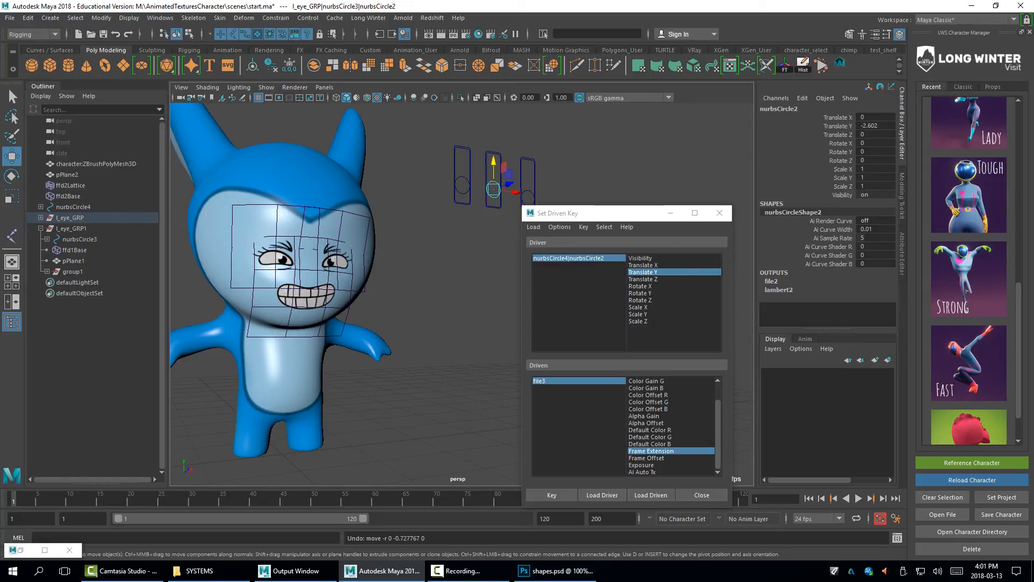
Delete the duplicated l_eye_GRP1 and select the circle of the remaining eye slider
left_click(71, 229)
key("Delete")
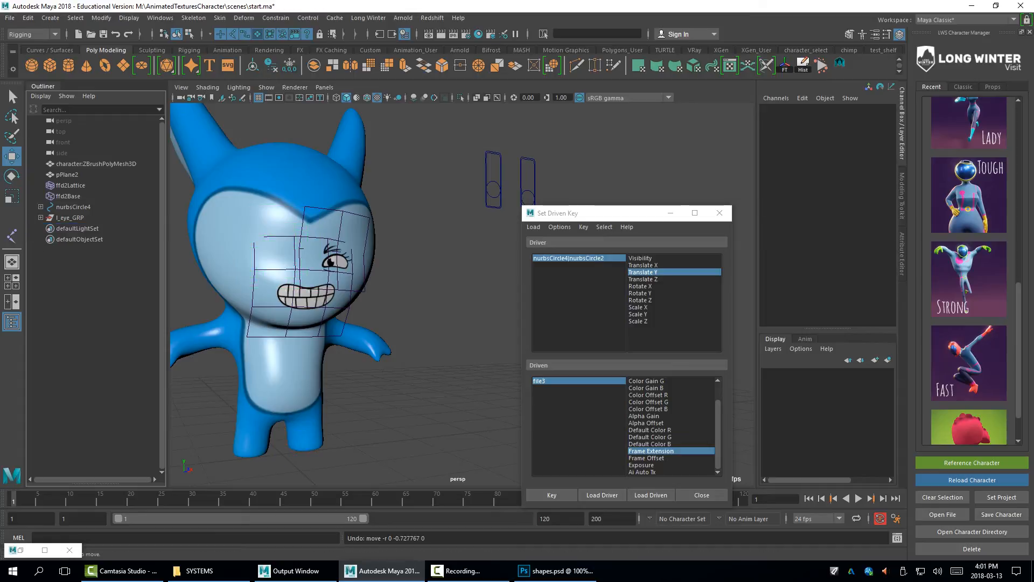
left_click(493, 191)
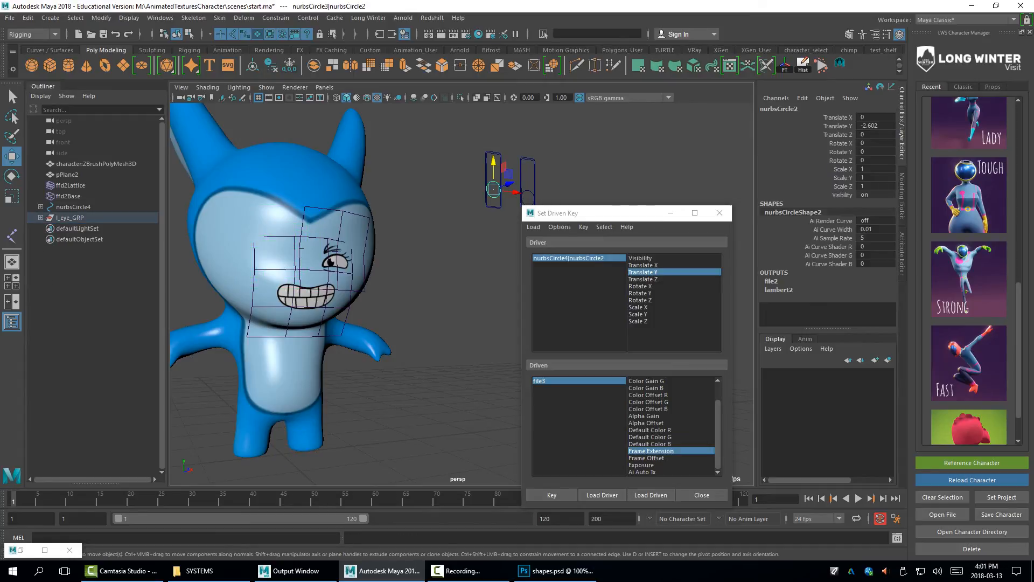
Group ffd1Lattice on its own inside the original l_eye_GRP
left_click(70, 217)
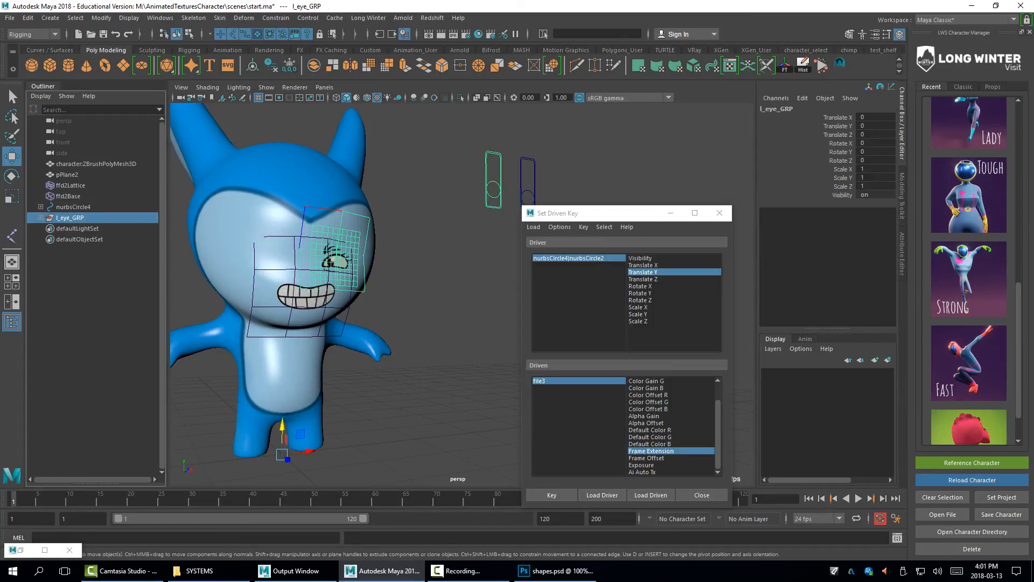
left_click(40, 218)
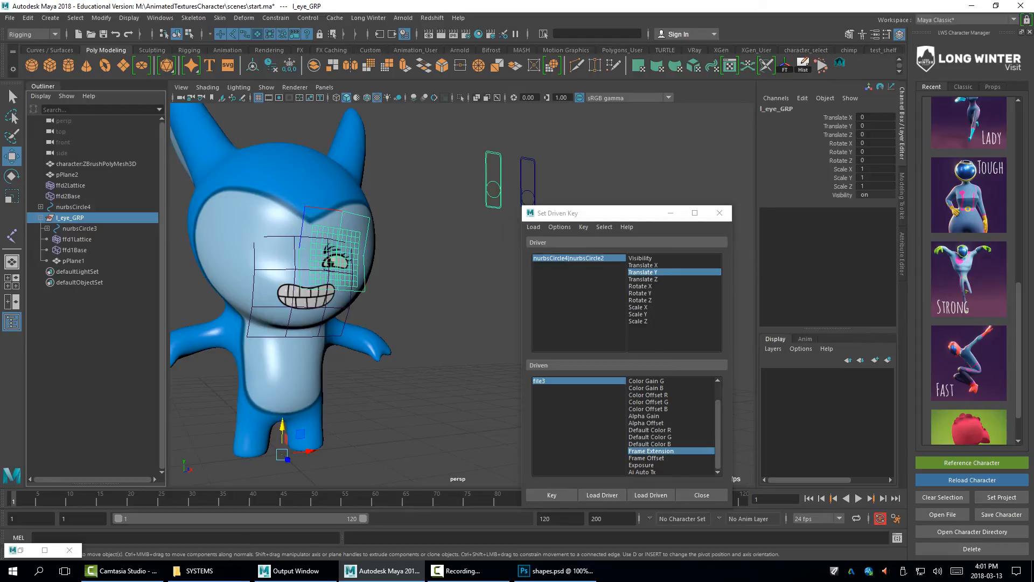
left_click(73, 261)
left_click(77, 239)
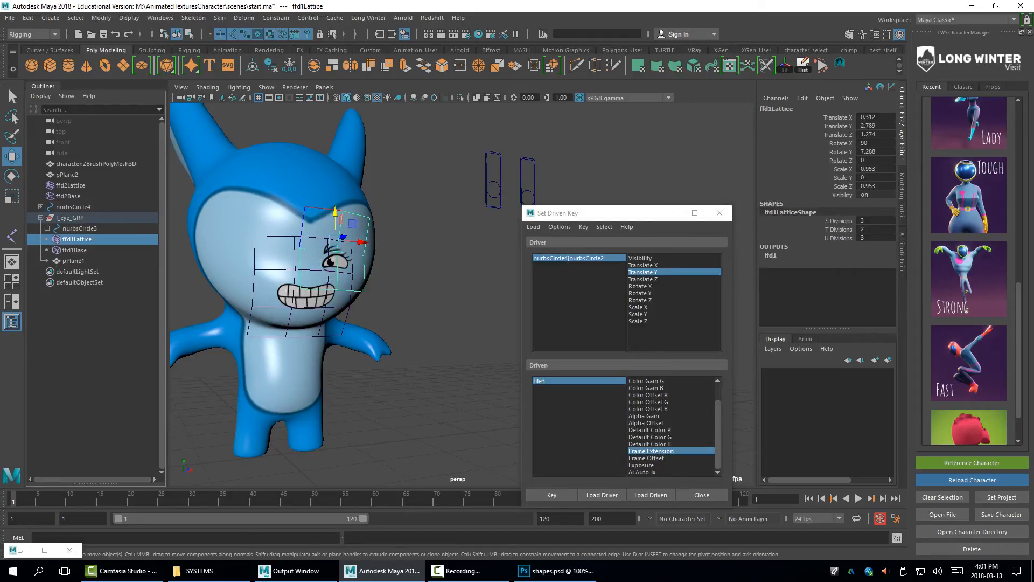
key("ctrl+g")
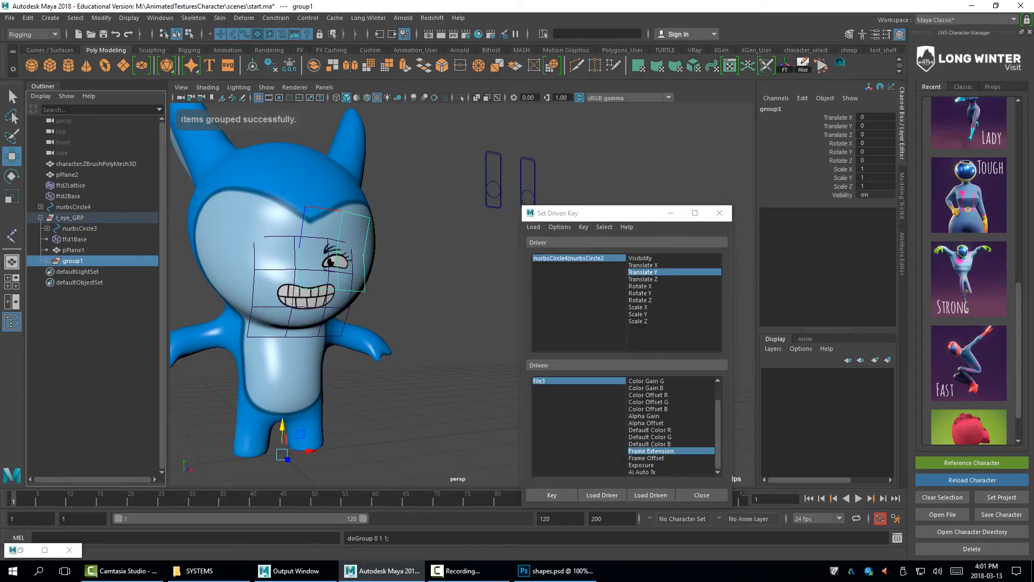
Duplicate l_eye_GRP once using Duplicate Special with Duplicate input graph disabled and Duplicate input connections enabled
left_click(70, 218)
left_click(28, 18)
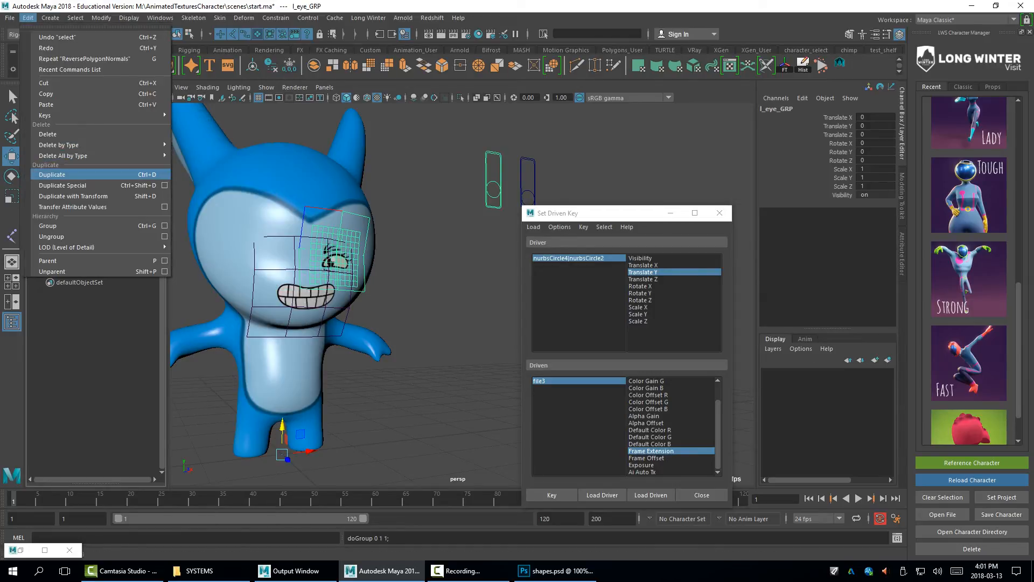
left_click(164, 185)
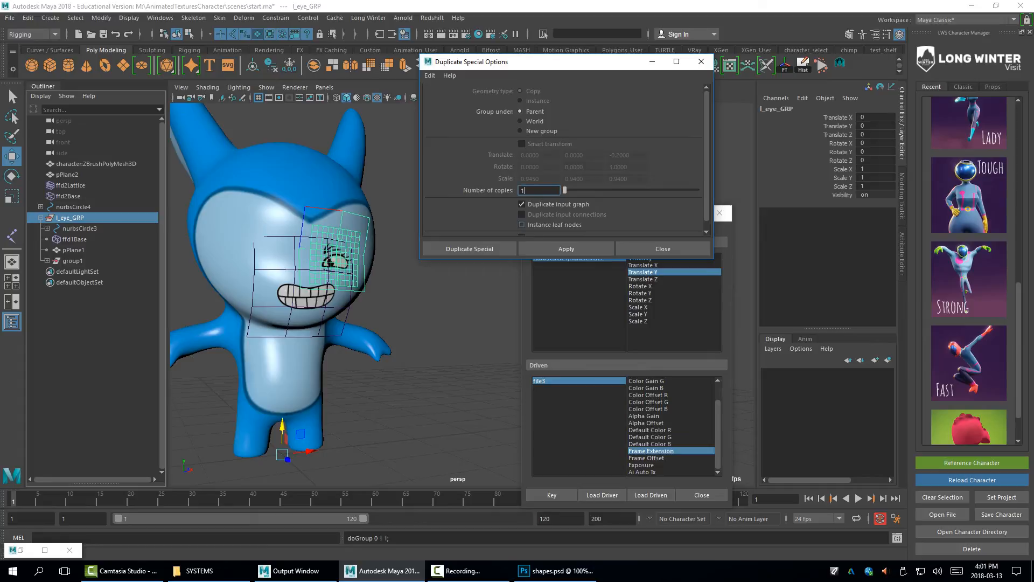
left_click(523, 204)
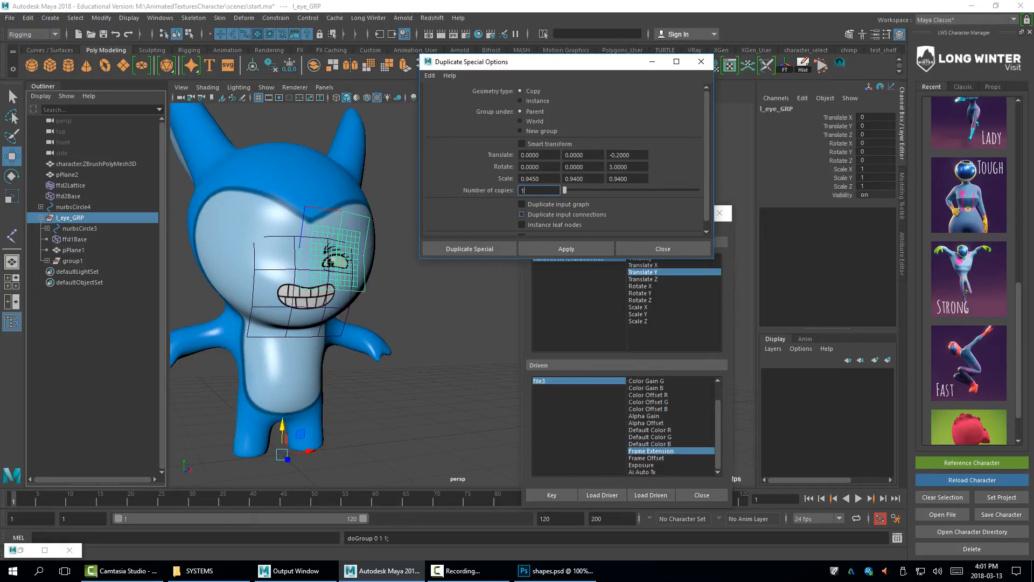
left_click(521, 215)
left_click(566, 249)
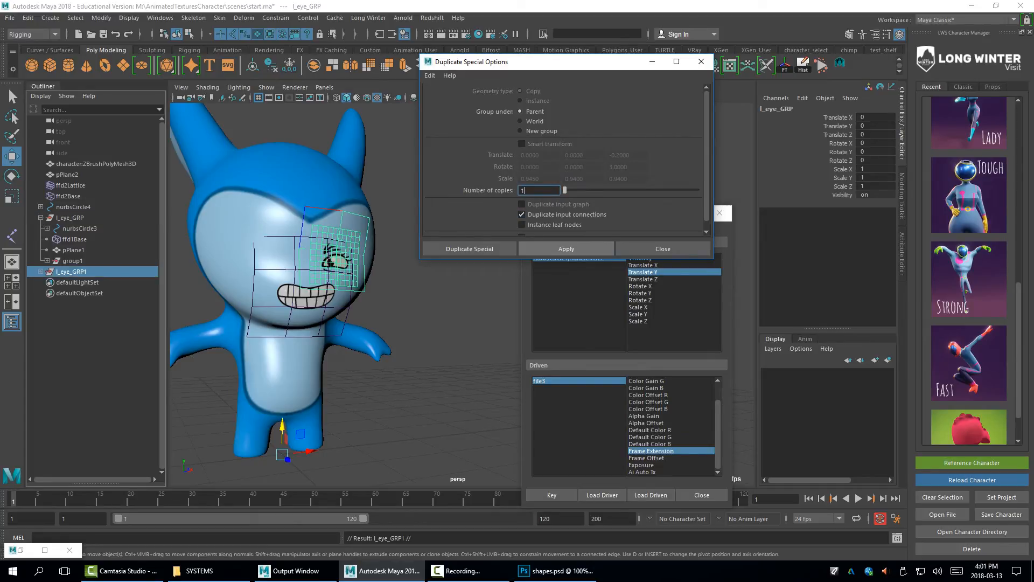
left_click(663, 249)
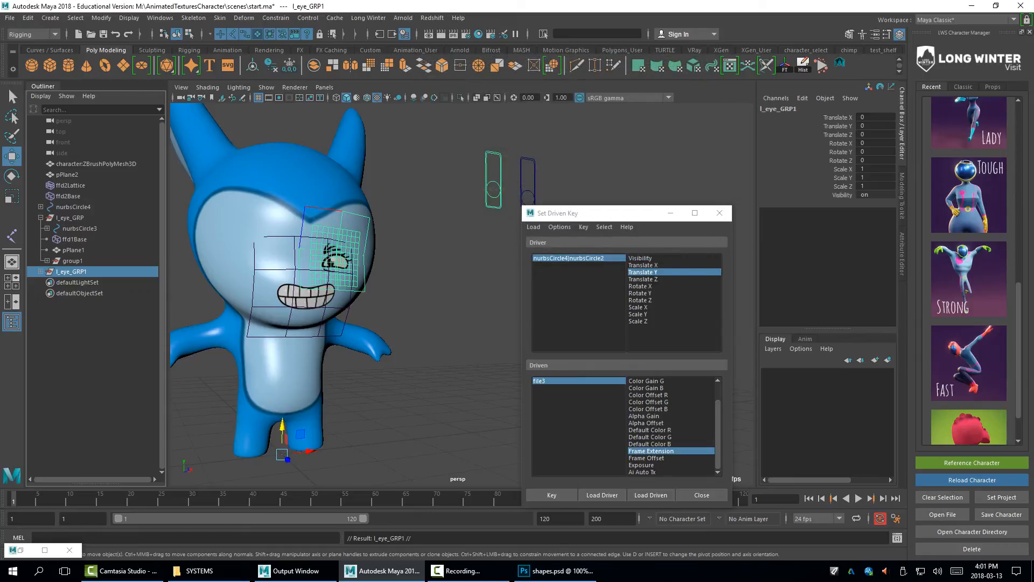
Move the slider frame nurbsCircle3 inside l_eye_GRP1 beside the original eye slider, to Translate X 2.914
left_click(40, 271)
left_click(80, 282)
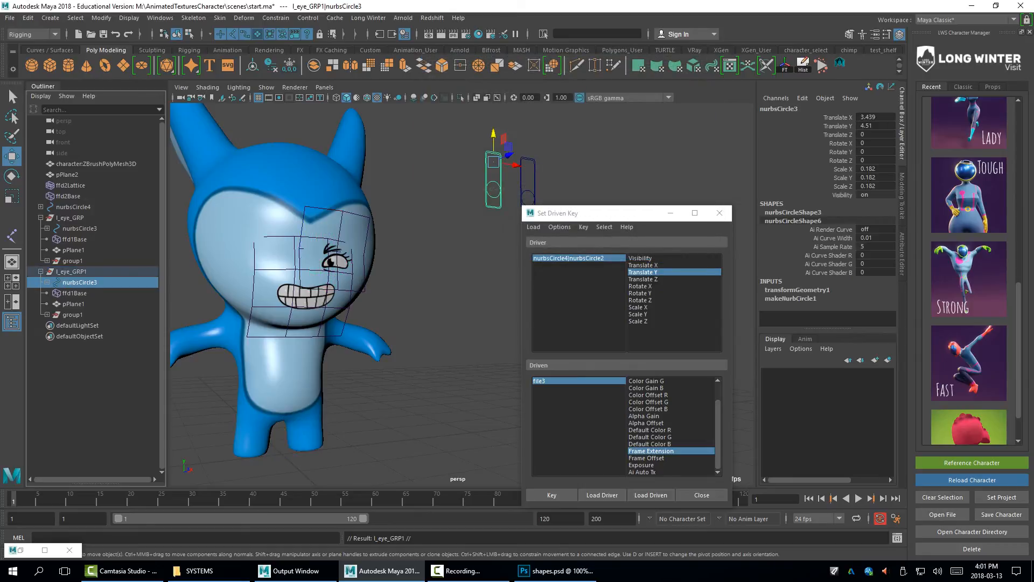
left_click_drag(516, 164, 490, 161)
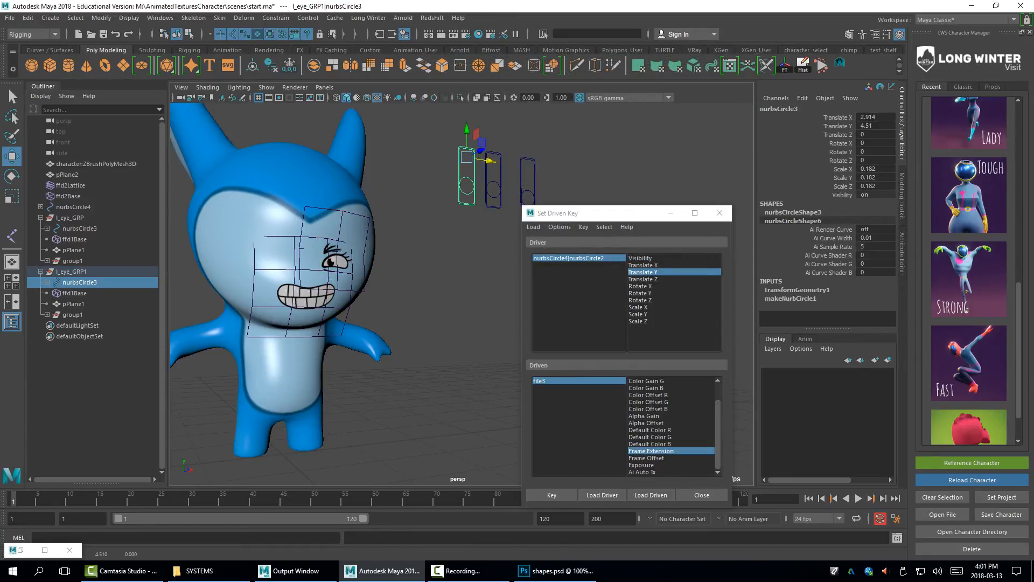
Try to mirror the duplicated eye by setting Scale X to -1 on group1 inside l_eye_GRP1, and select its slider circle
left_click(73, 314)
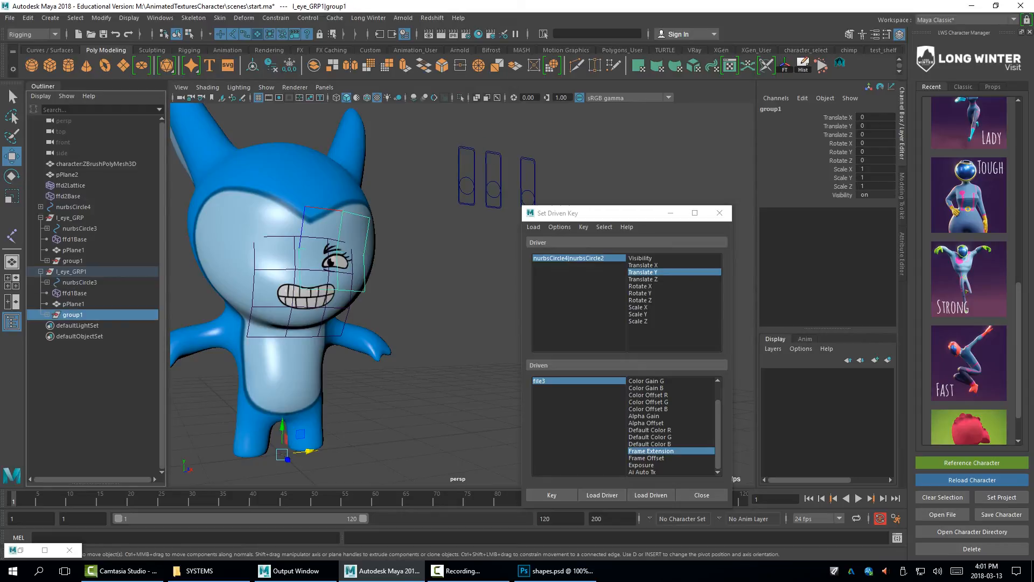
left_click(876, 169)
type("-1")
key("Return")
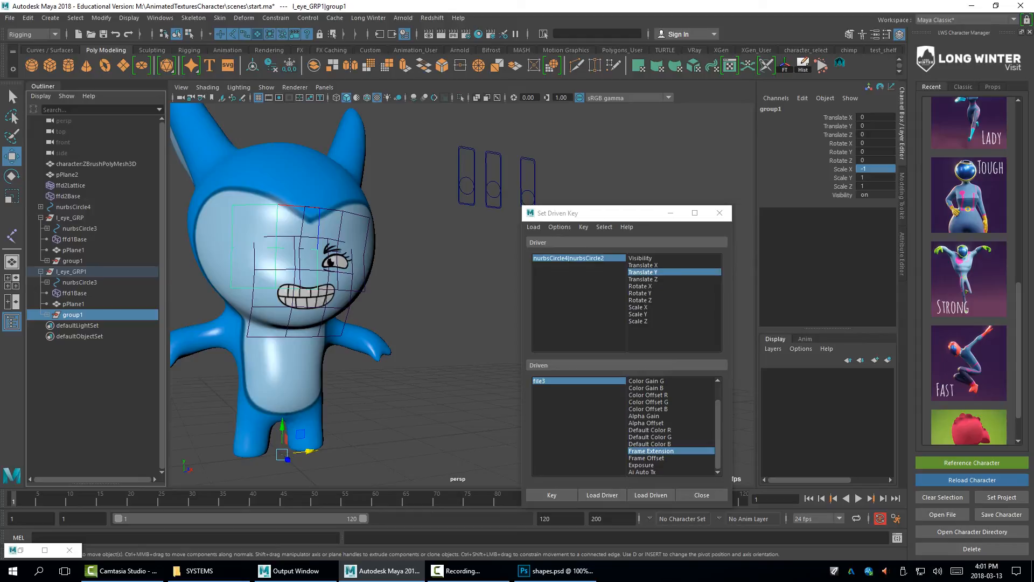
left_click(466, 185)
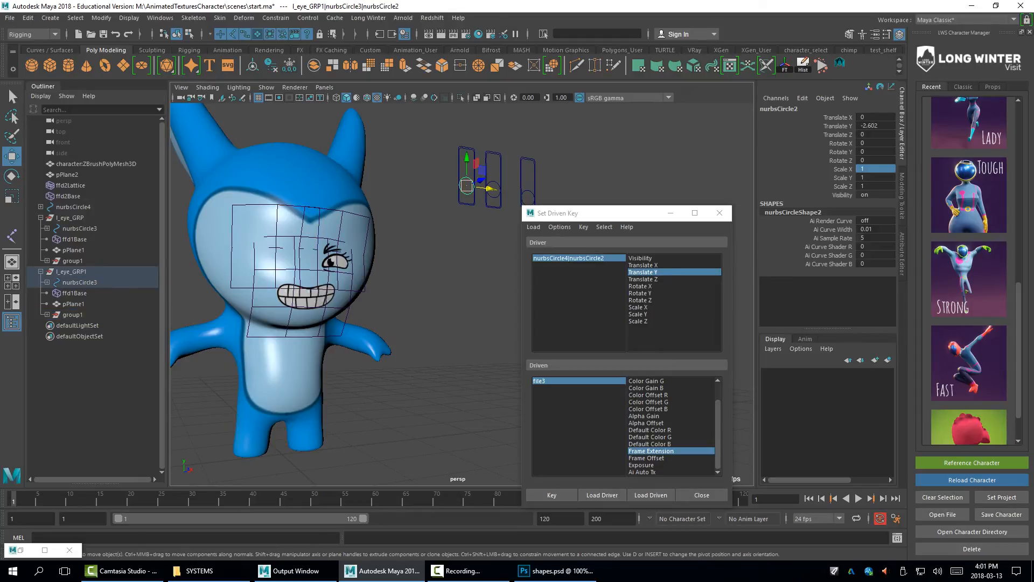
Undo the mirroring, the slider move and the duplication of l_eye_GRP, leaving the original group selected
key("ctrl+z")
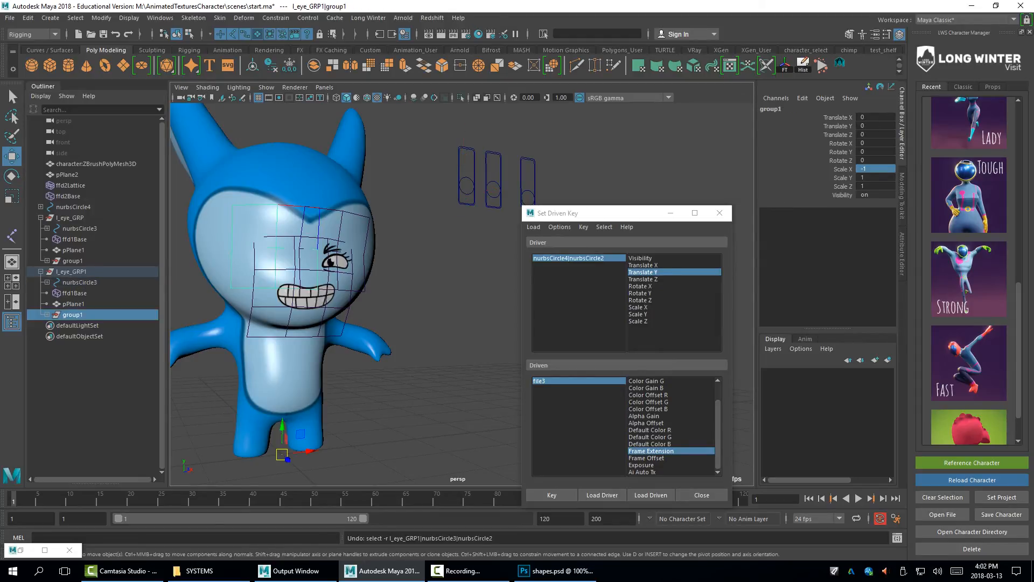
key("ctrl+z")
key("ctrl+z")
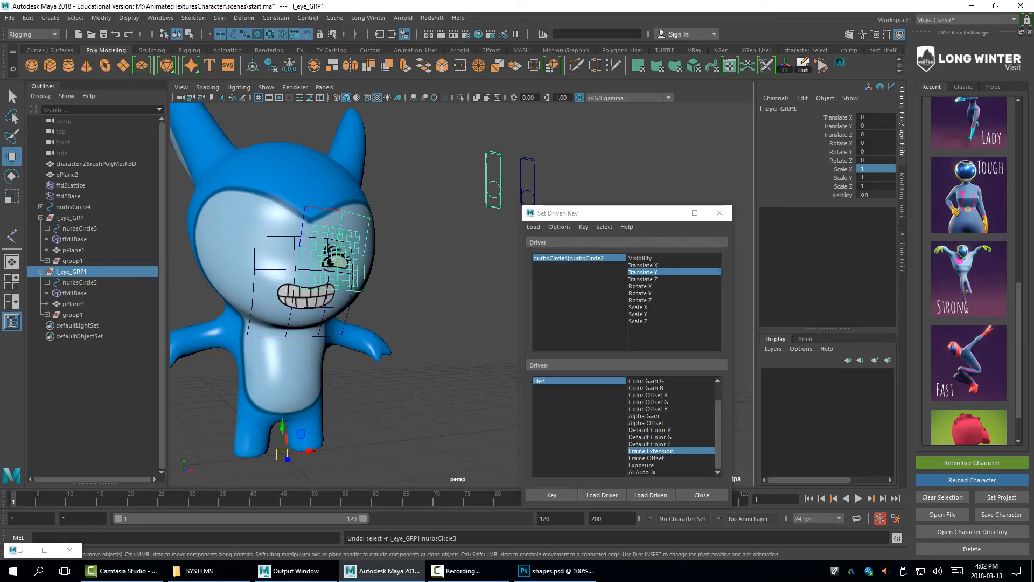
key("ctrl+z")
key("ctrl+z")
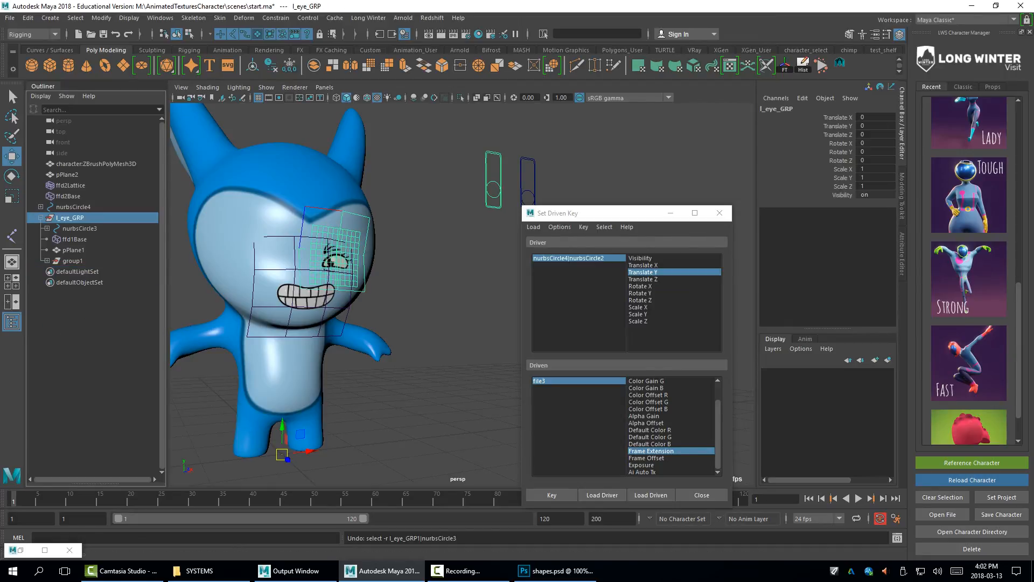
Export the selected l_eye_GRP as a Maya ASCII file named l_eye in the project's scenes folder
left_click(10, 17)
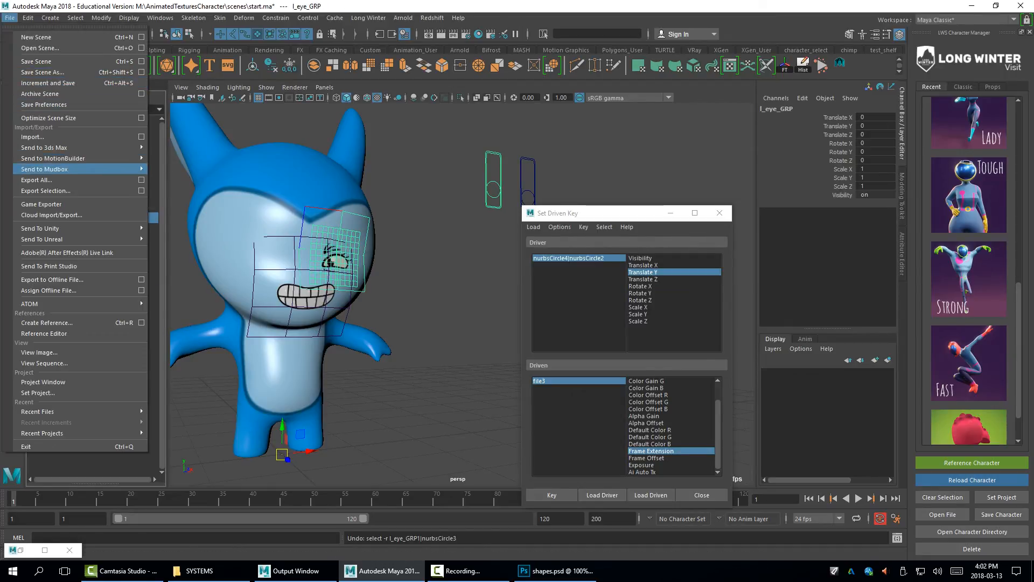
left_click(46, 191)
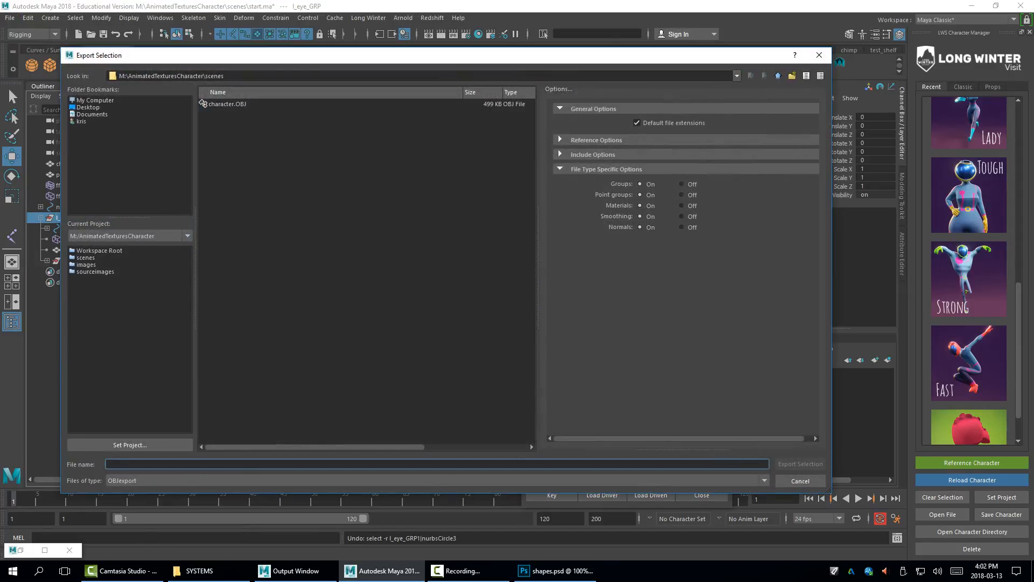
type("l")
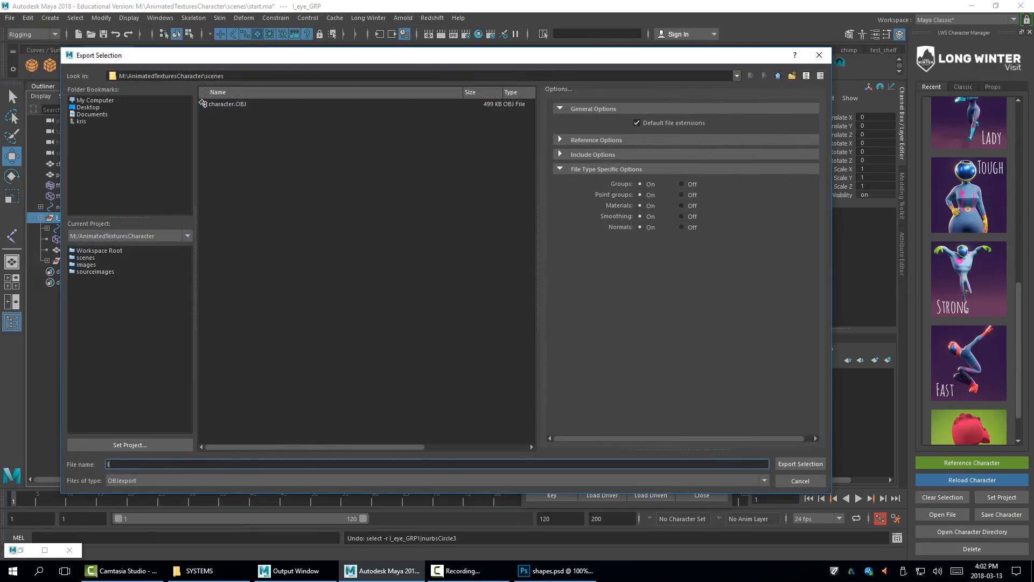
type("_eye")
left_click(437, 480)
scroll(434, 522, "up", 3)
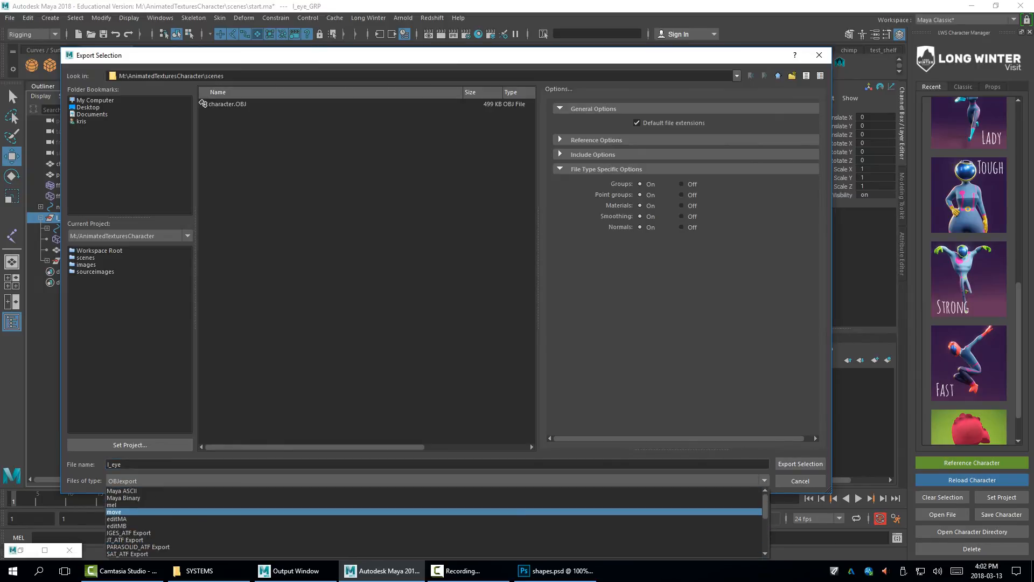
left_click(123, 491)
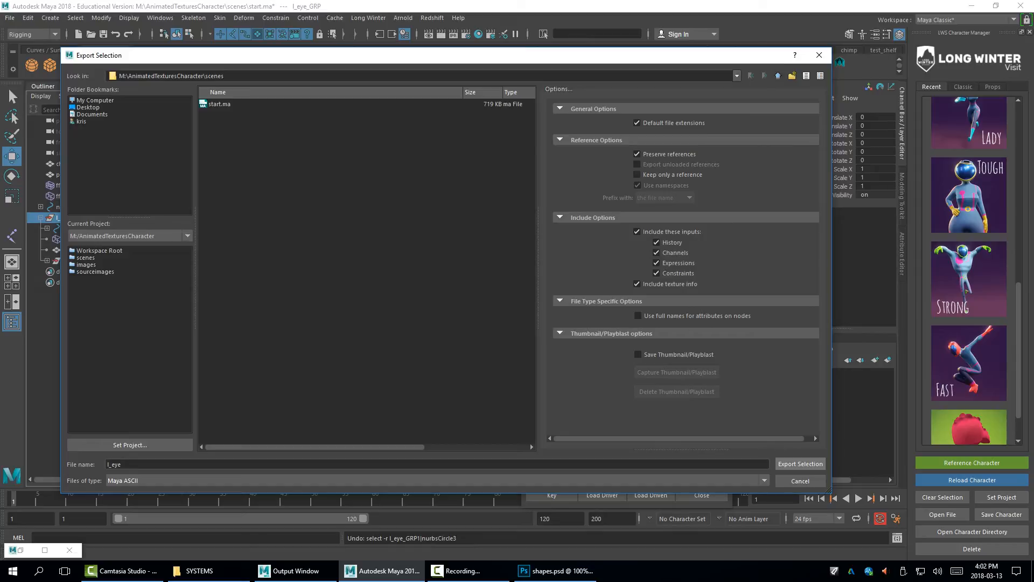
key("Return")
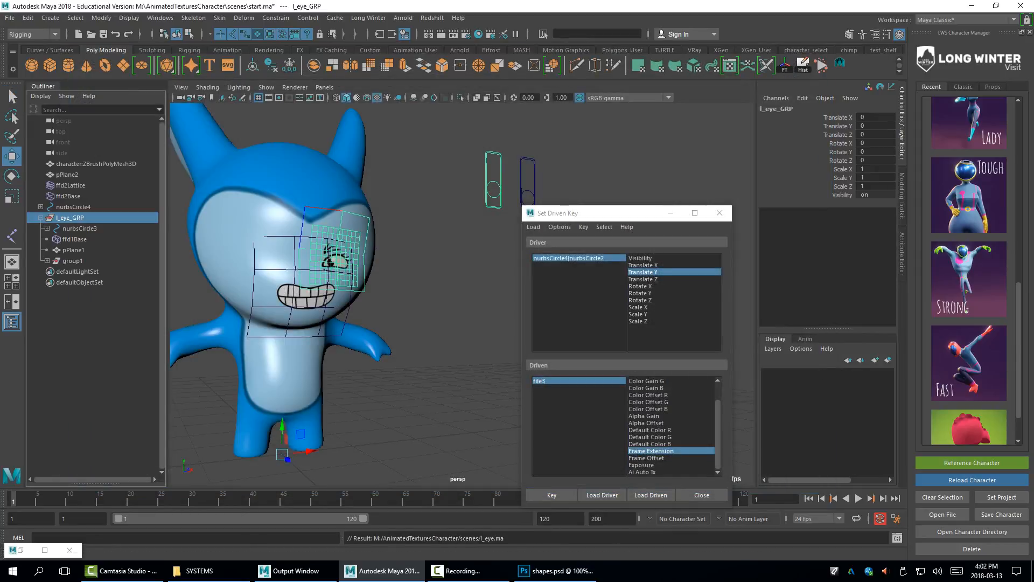
Import l_eye.ma from the project's scenes folder into the current scene
left_click(10, 18)
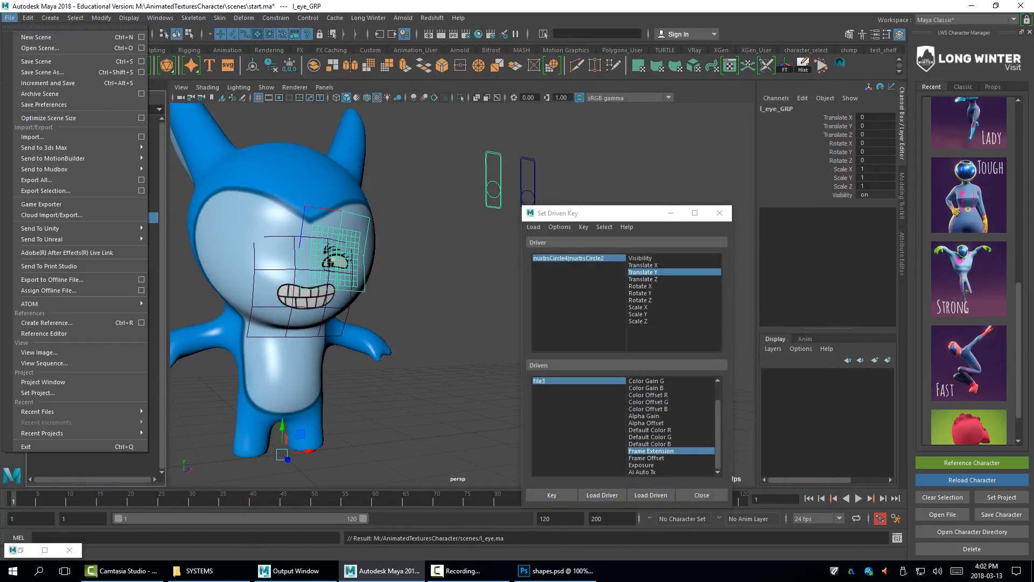
left_click(32, 137)
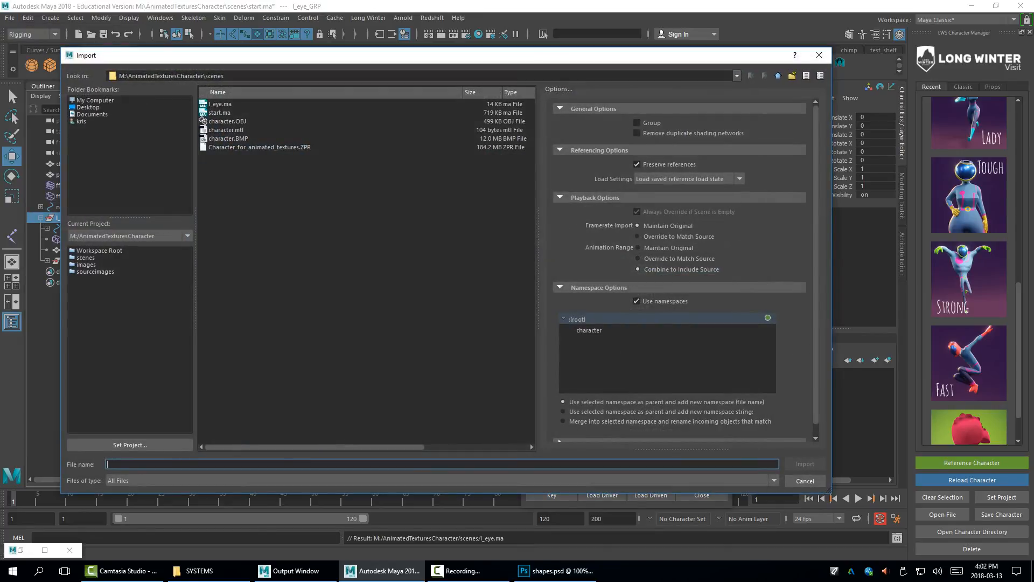
double_click(219, 104)
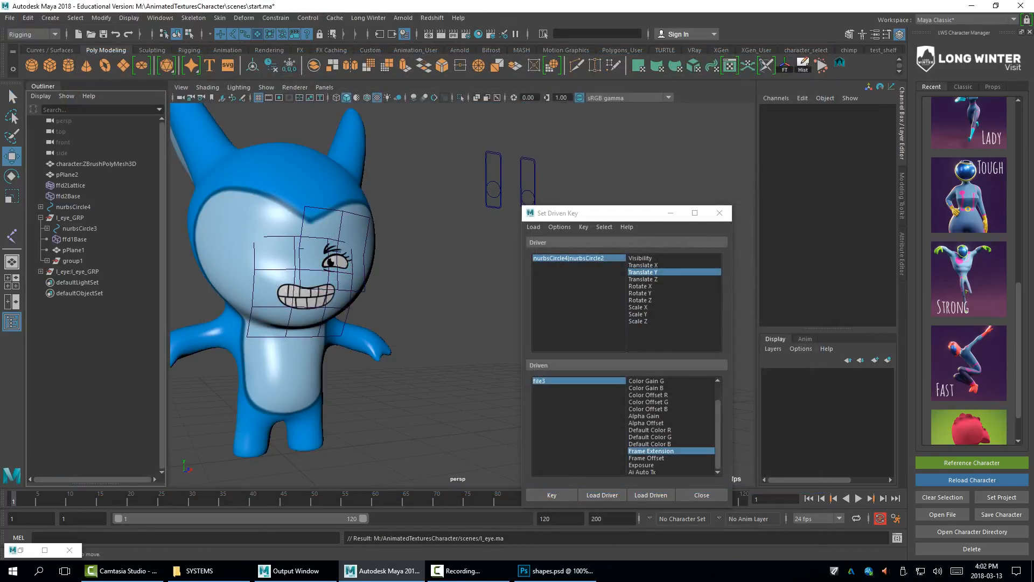
Mirror the imported eye by setting Scale X to -1 on l_eye:group1
left_click(40, 271)
left_click(80, 314)
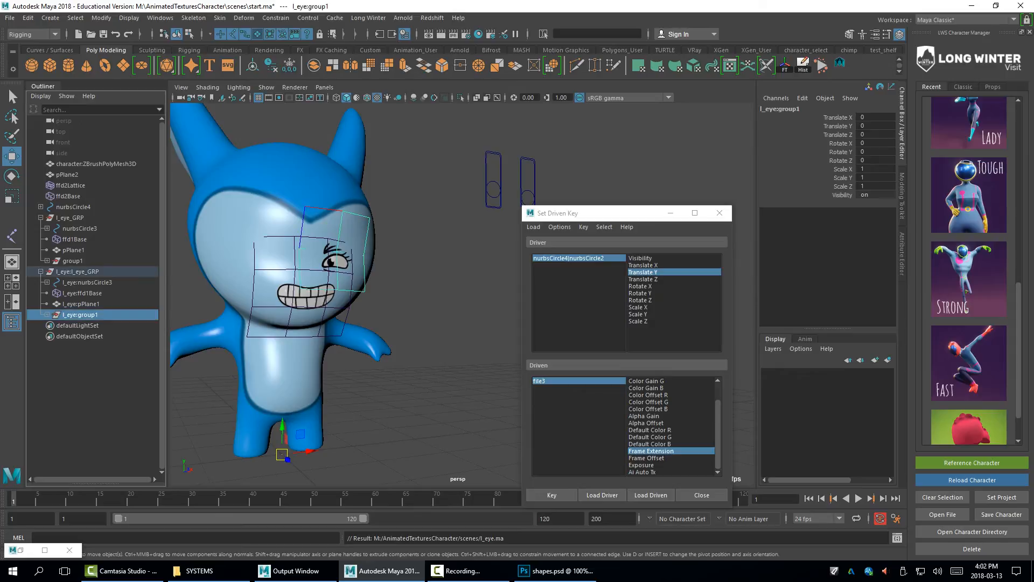
left_click(876, 169)
type("-1")
key("Return")
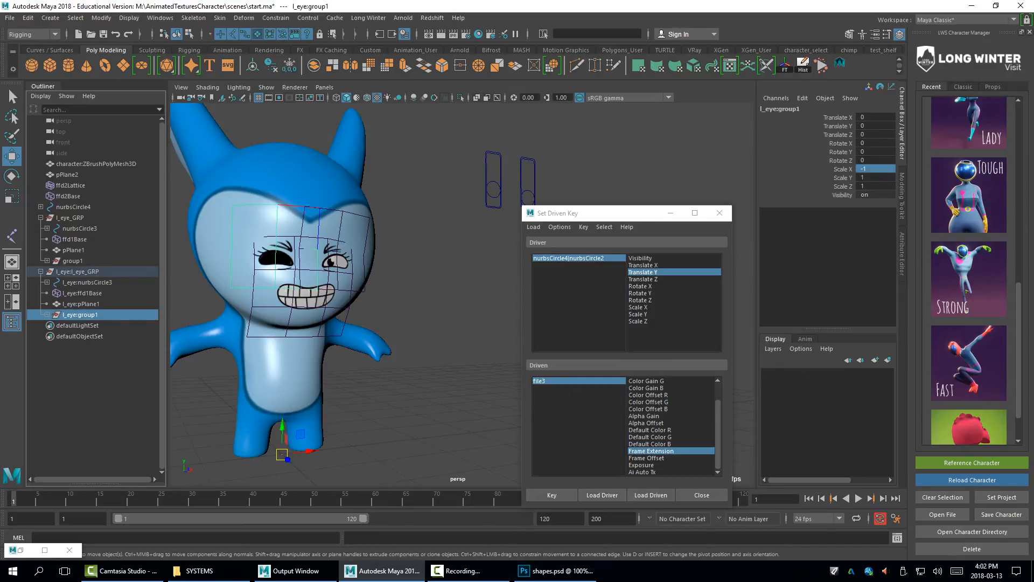
Reverse the normals of the mirrored eye plane l_eye:pPlane1 and deselect it
key("q")
left_click(277, 259)
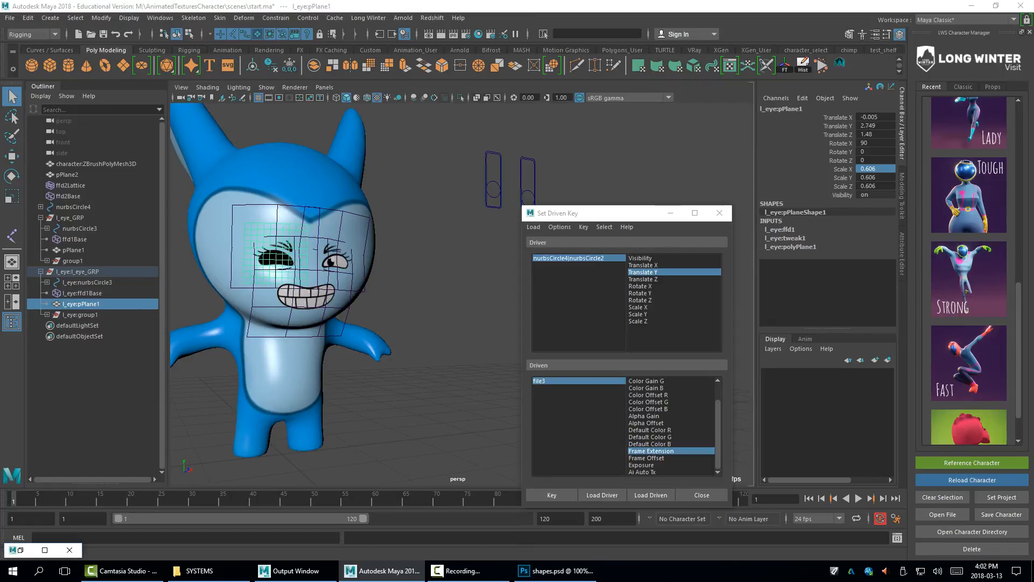
key("ctrl+a")
key("ctrl+a")
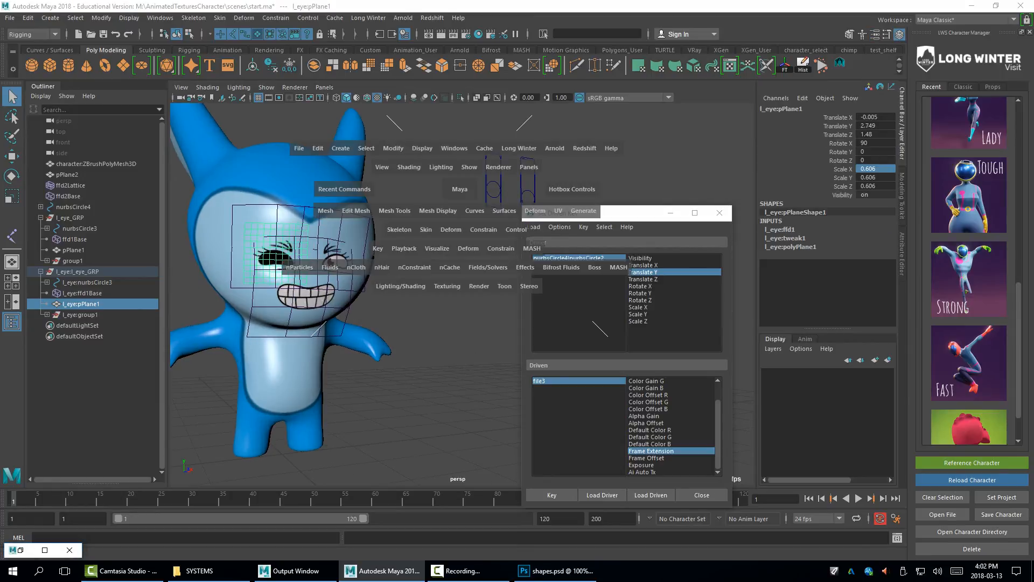
left_click(437, 211)
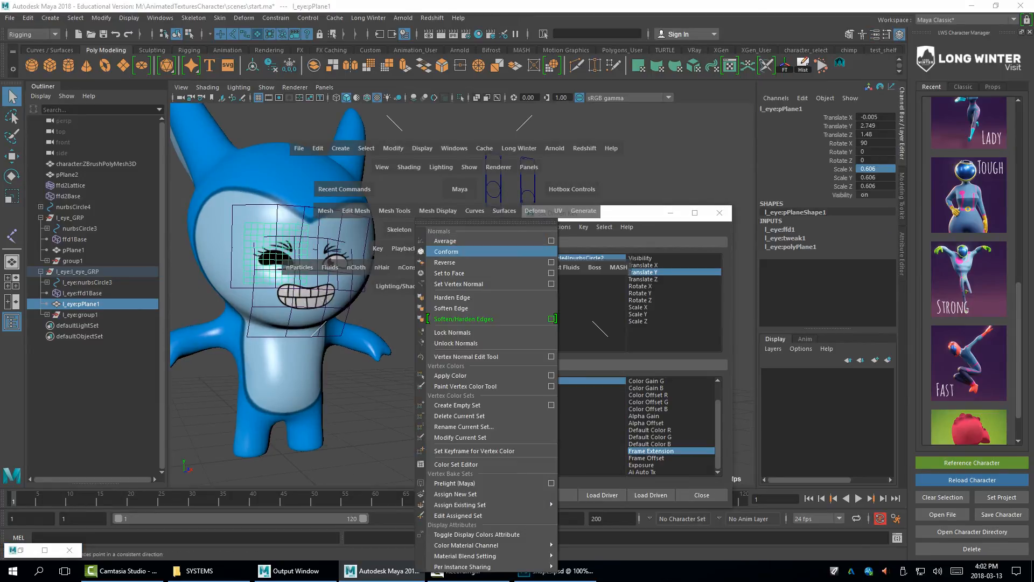
left_click(439, 262)
left_click(439, 301)
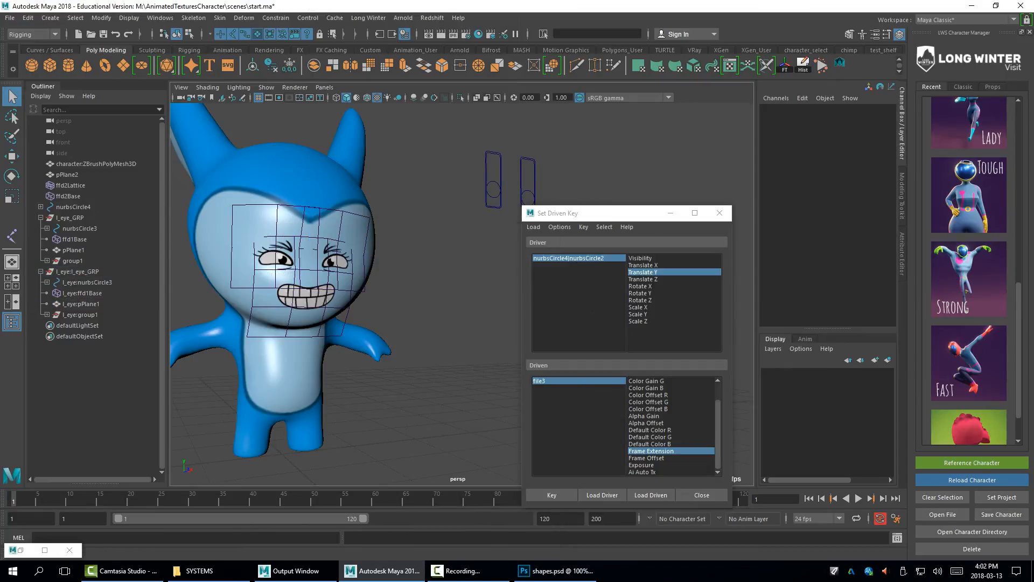
Move the imported slider frame l_eye:nurbsCircle3 along X beside the original eye slider
left_click(87, 282)
key("w")
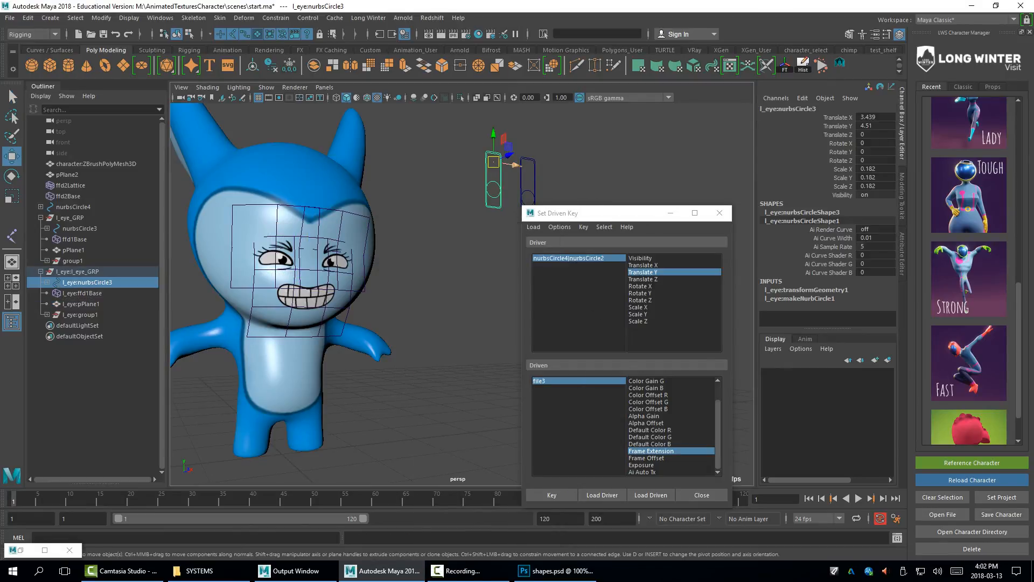
left_click_drag(519, 167, 431, 158)
Test both eye sliders by moving their circles freely
left_click(466, 242)
left_click(464, 191)
left_click(494, 189)
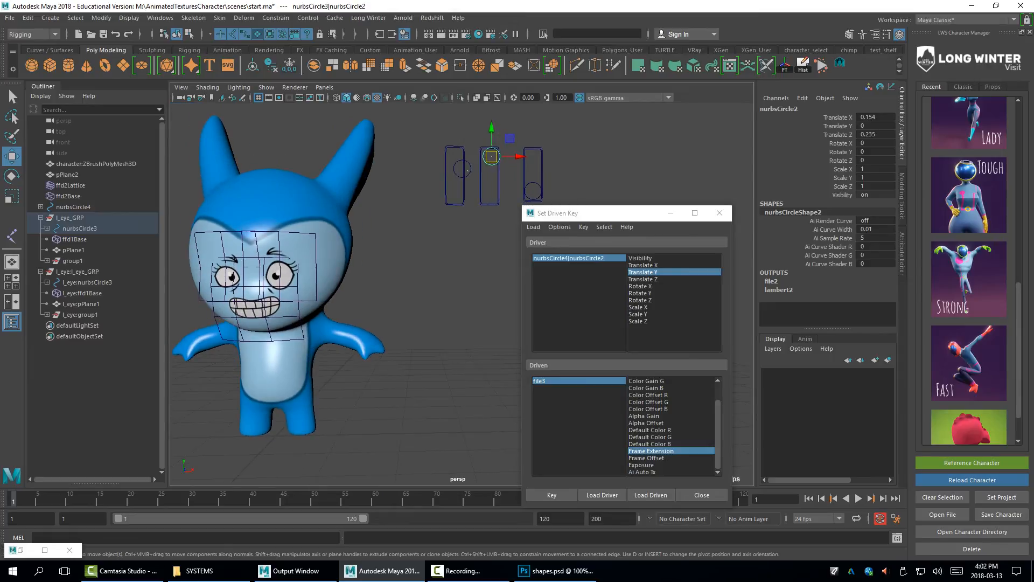
Set Translate X, Y and Z to 0 on the circles of both eye sliders
left_click(468, 169)
key("q")
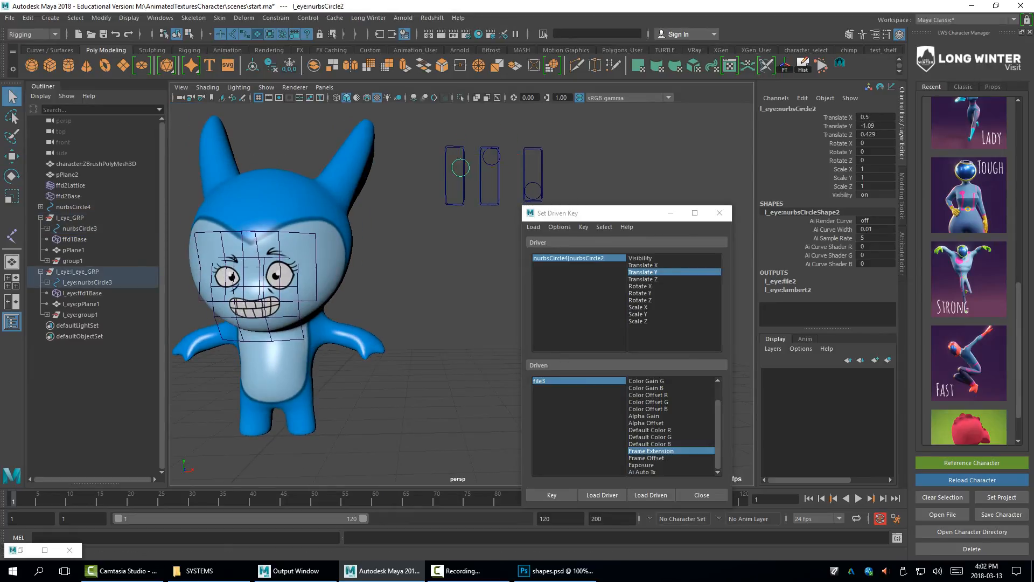
left_click(496, 162, "shift")
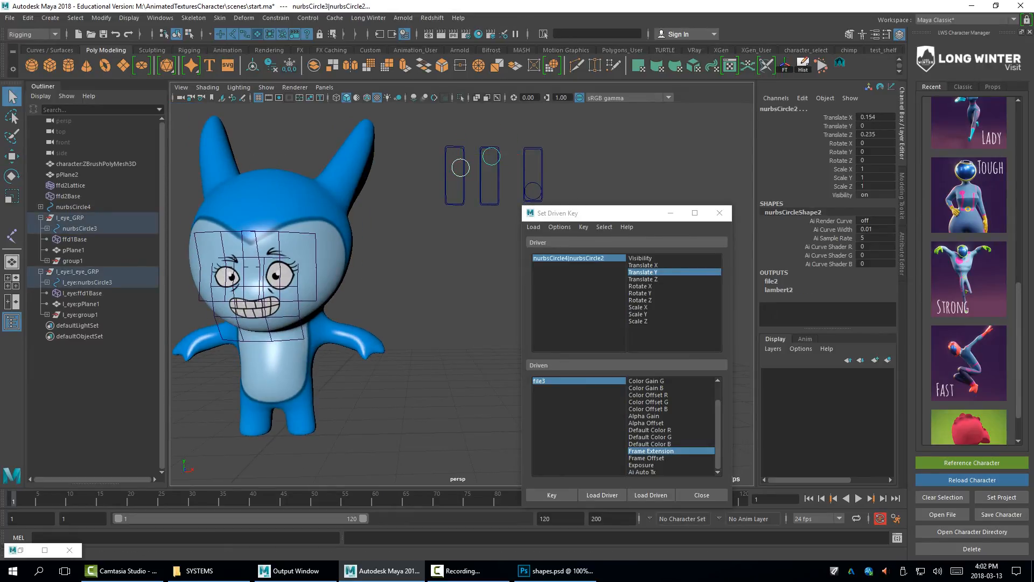
left_click_drag(876, 126, 876, 135)
type("0")
key("Return")
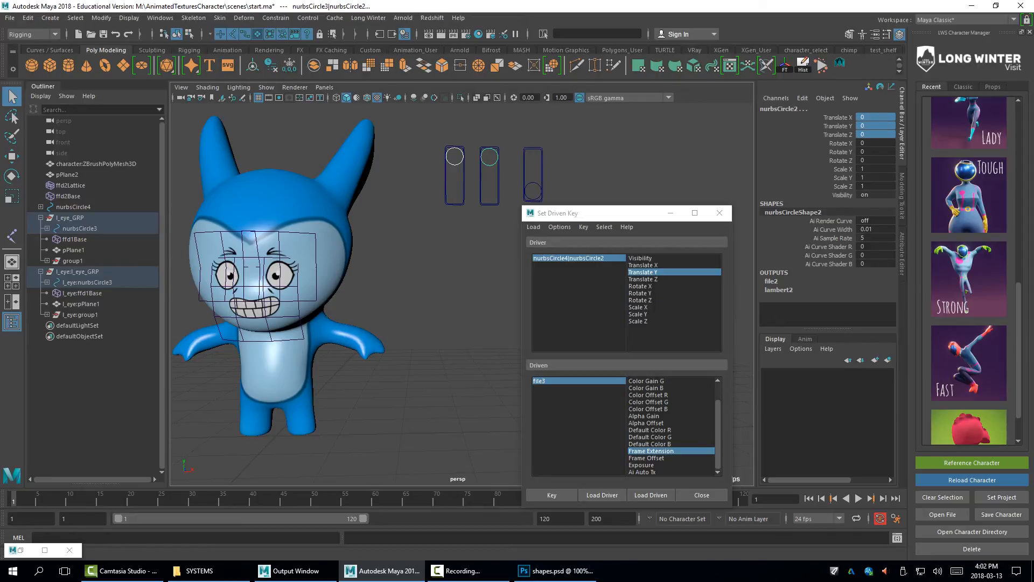
Add the mouth slider's circle to the selection, try to lock and hide all circle channels except Translate Y, and undo the locking
left_click(539, 196, "shift")
left_click(21, 550)
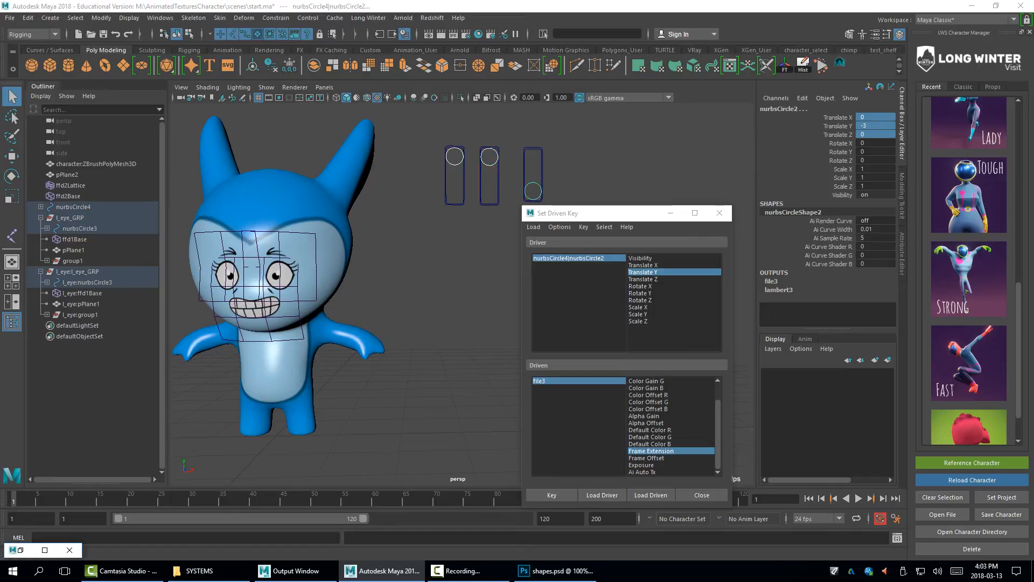
left_click_drag(838, 135, 838, 195)
left_click(838, 117, "ctrl")
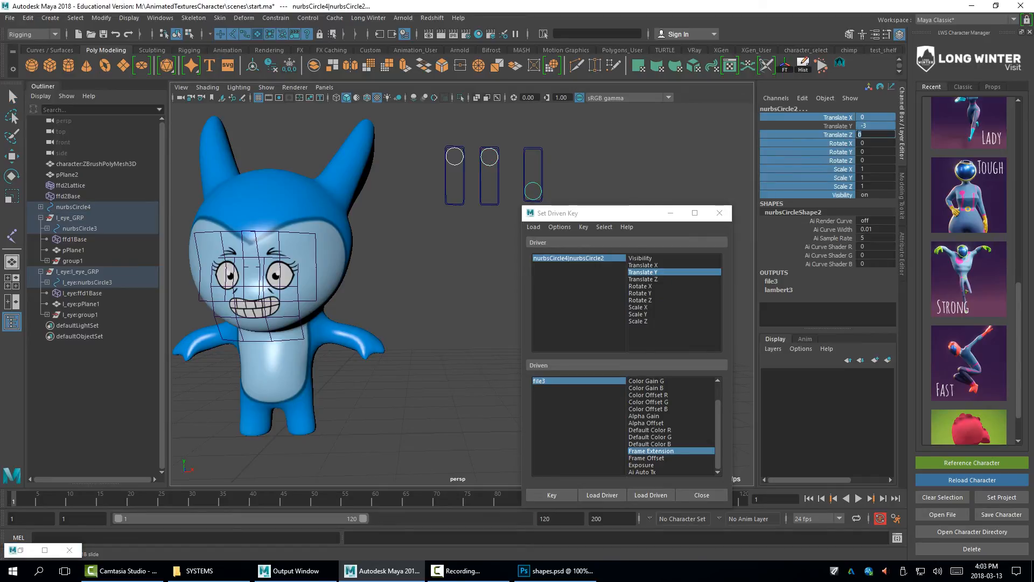
right_click(835, 118)
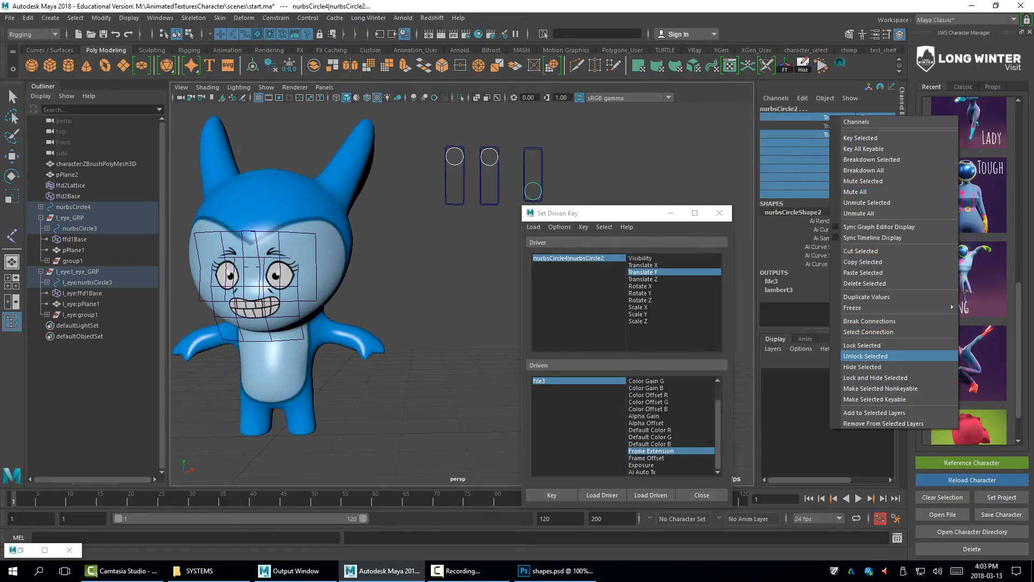
left_click(875, 377)
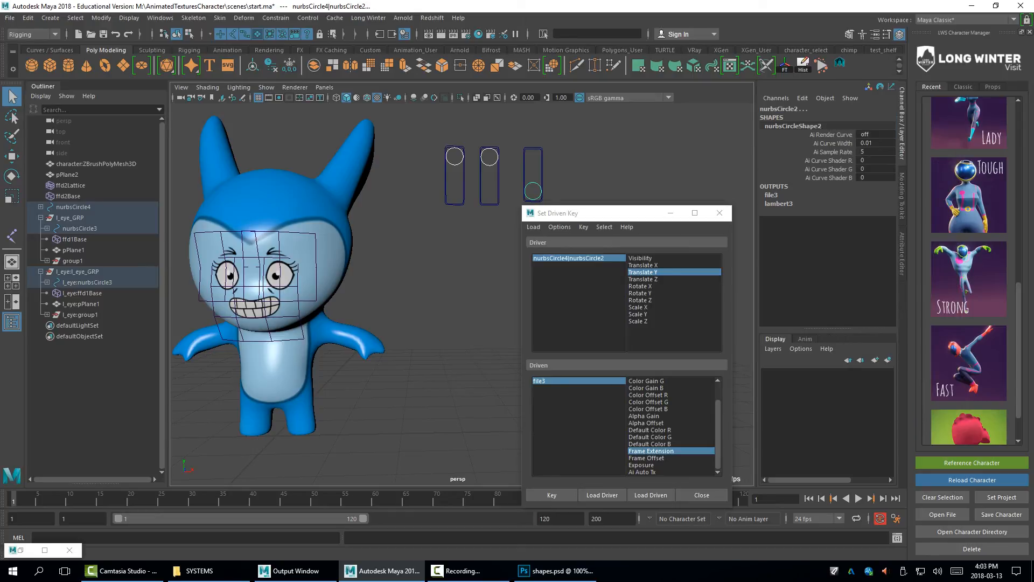
left_click(538, 196)
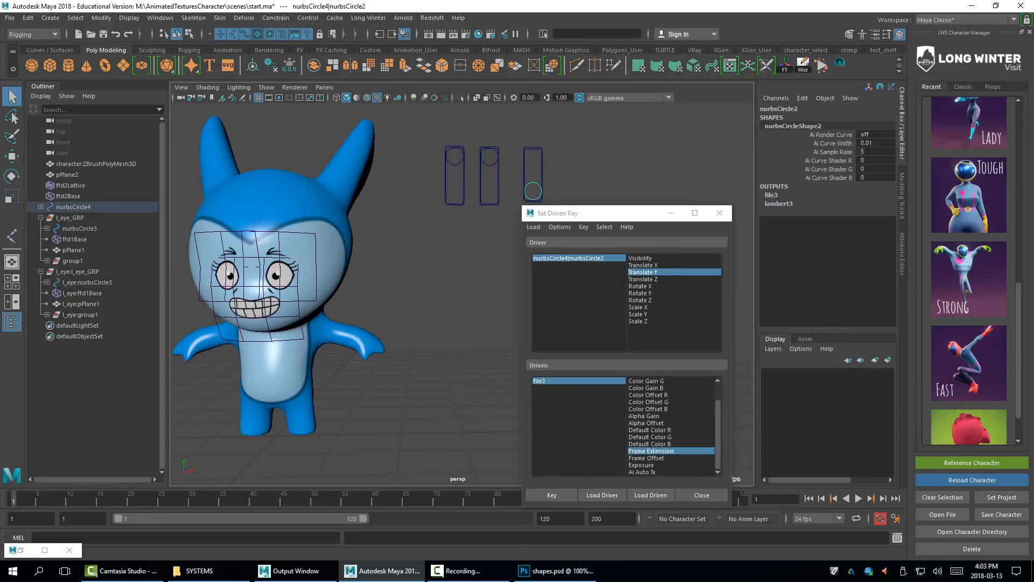
key("ctrl+z")
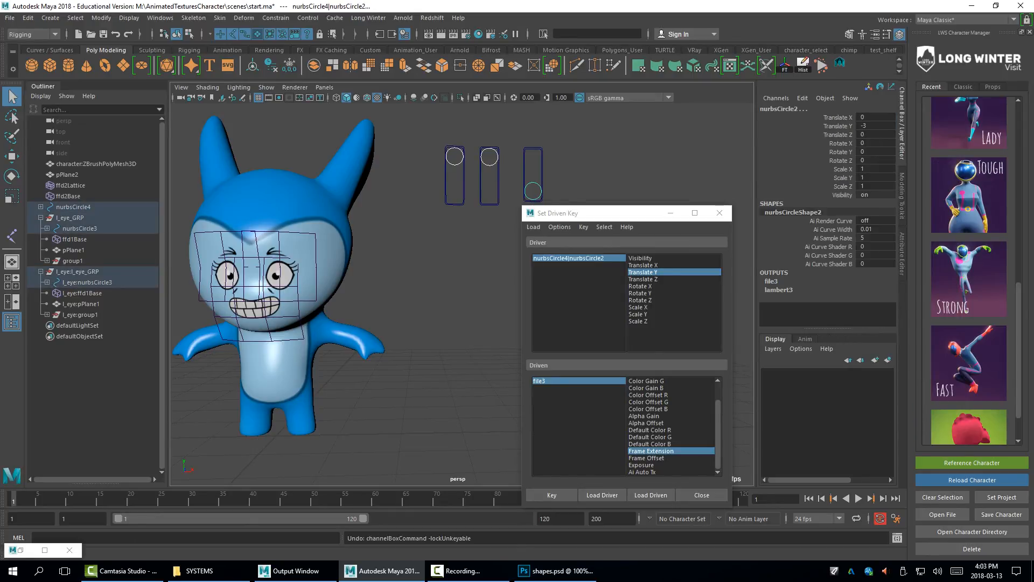
Lock and hide every channel except Translate Y on the circles of both eye sliders and the mouth slider
left_click_drag(837, 134, 840, 195)
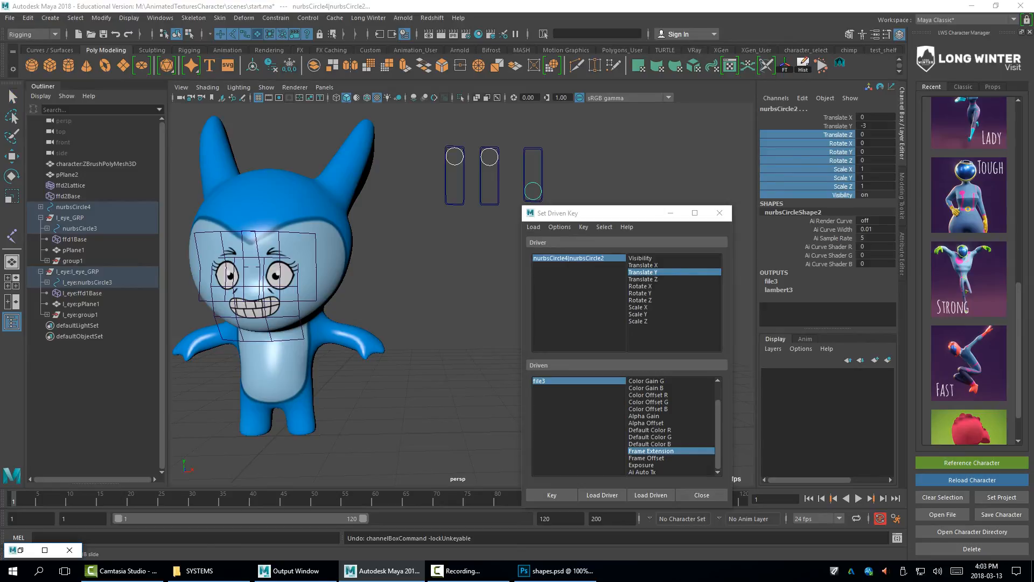
left_click(835, 117, "ctrl")
right_click(834, 118)
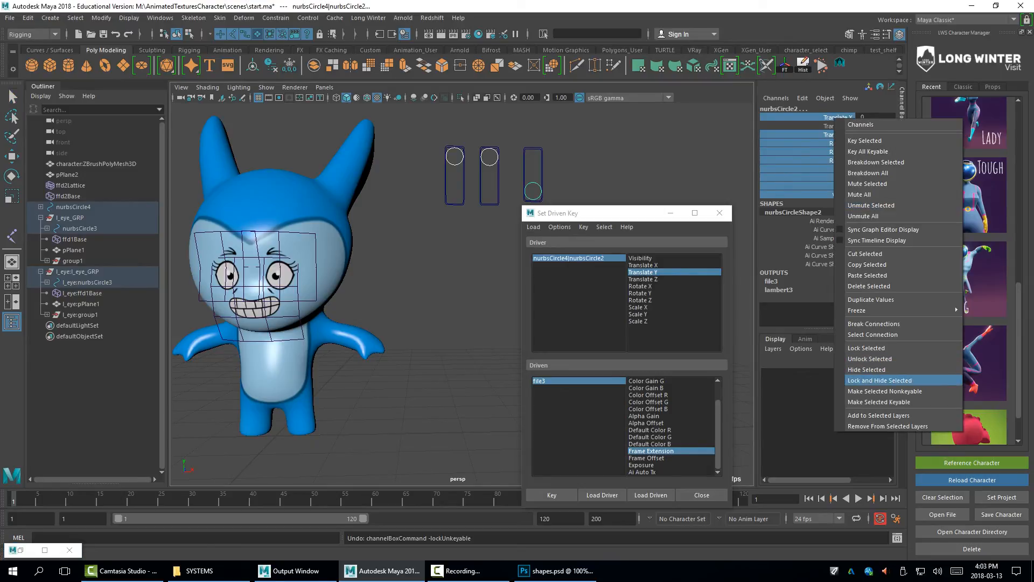
left_click(867, 370)
left_click(584, 164)
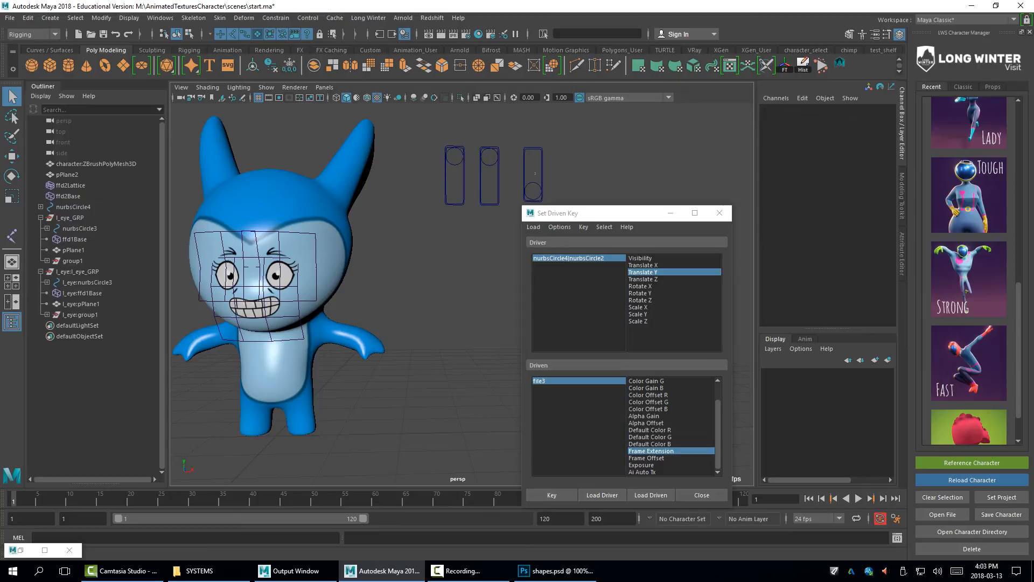
Test the imported eye slider's circle by moving it, and undo the move
left_click(533, 183)
left_click_drag(510, 130, 454, 156)
key("w")
left_click(456, 164)
key("ctrl+z")
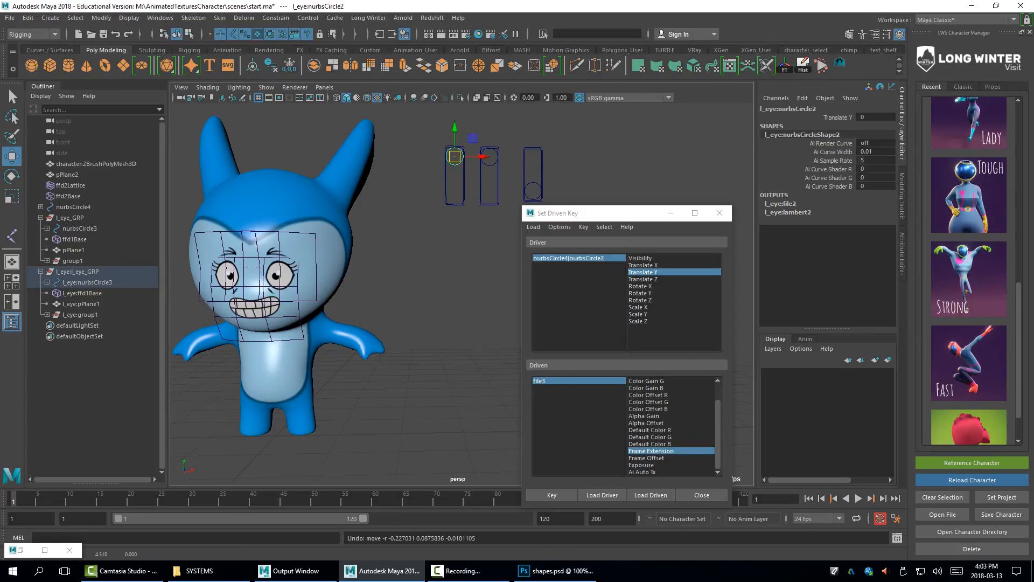
Inspect the shape attributes of both eye slider frames in the Attribute Editor, with the Set Driven Key window moved off the attributes
left_click_drag(453, 215, 492, 182)
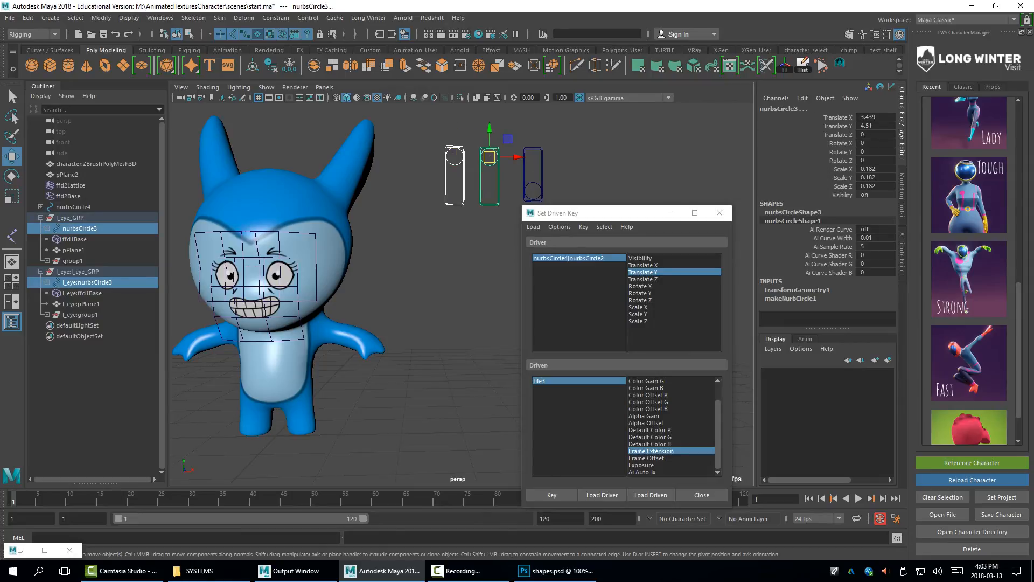
key("ctrl+a")
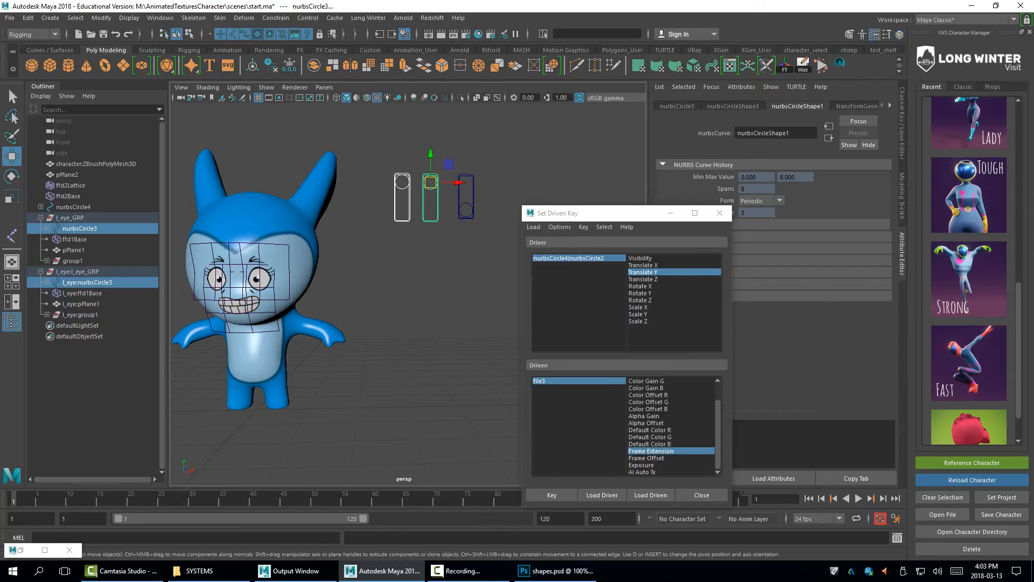
left_click_drag(616, 214, 414, 226)
left_click(733, 106)
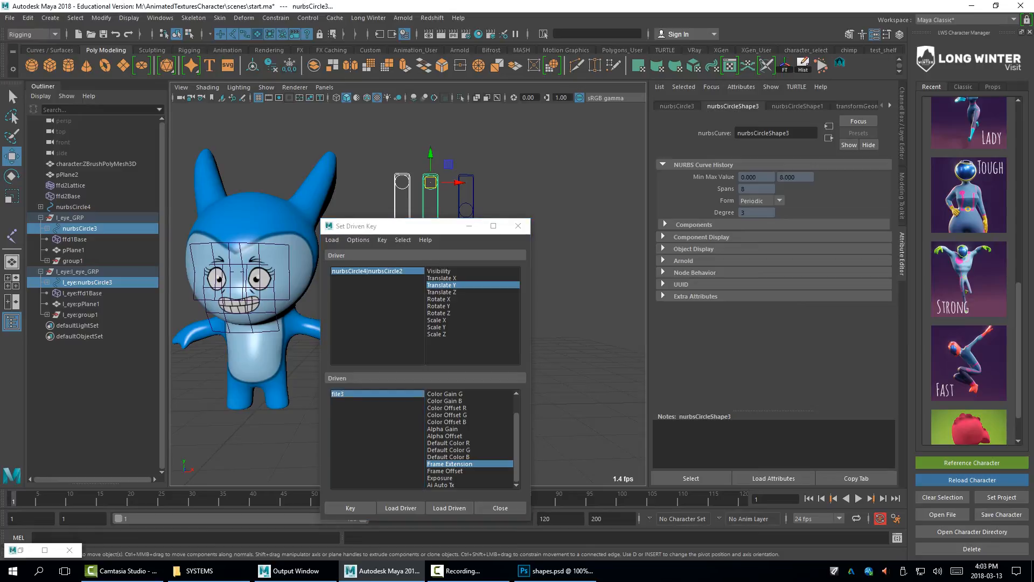
left_click(797, 107)
left_click(733, 106)
left_click(797, 107)
left_click(733, 106)
left_click(517, 162)
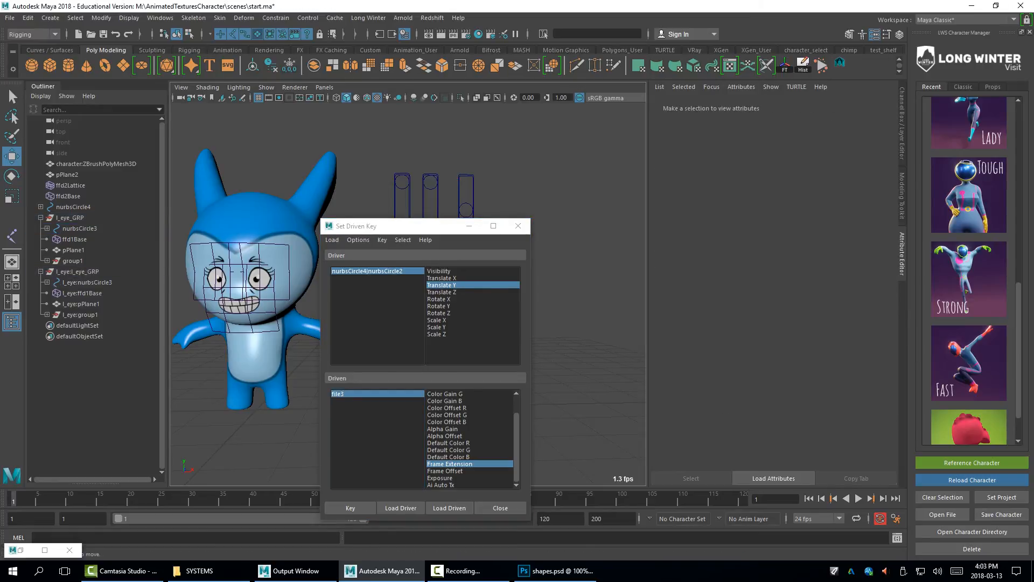
Disable the drawing overrides on the imported eye slider frame's shape l_eye:nurbsCircleShape3
left_click(410, 202)
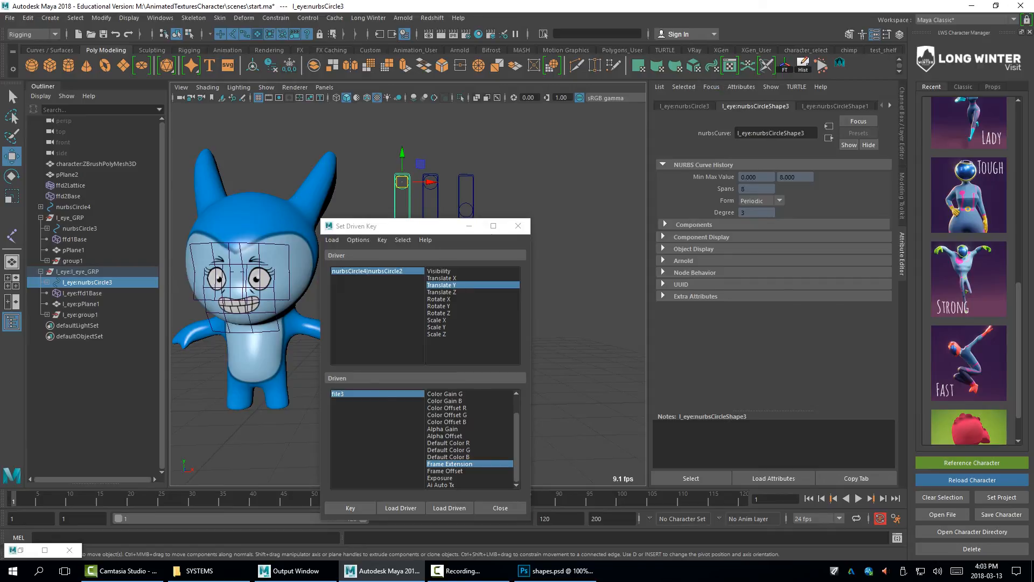
left_click(684, 106)
left_click(755, 106)
left_click(693, 249)
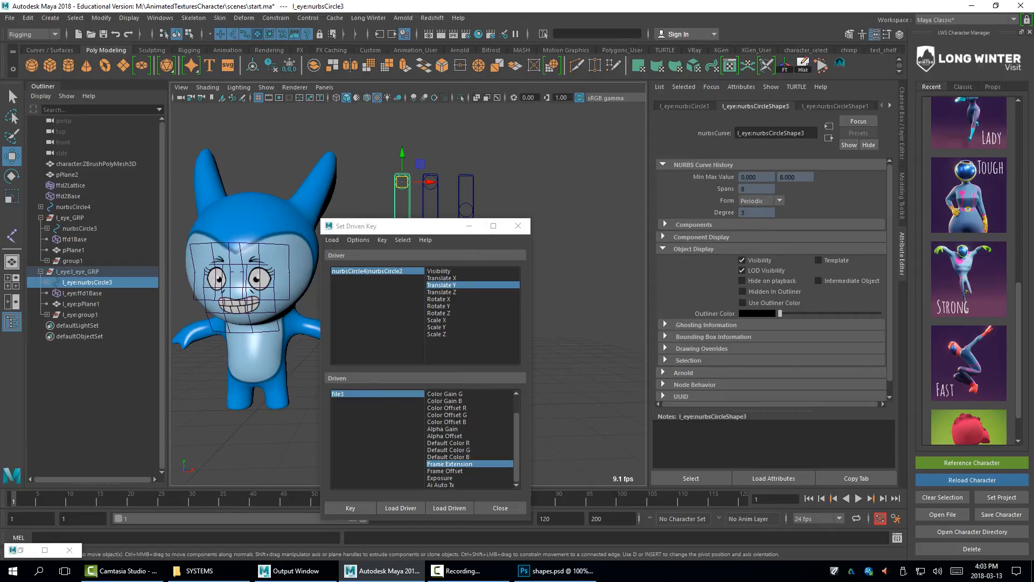
left_click(702, 348)
scroll(881, 399, "down", 2)
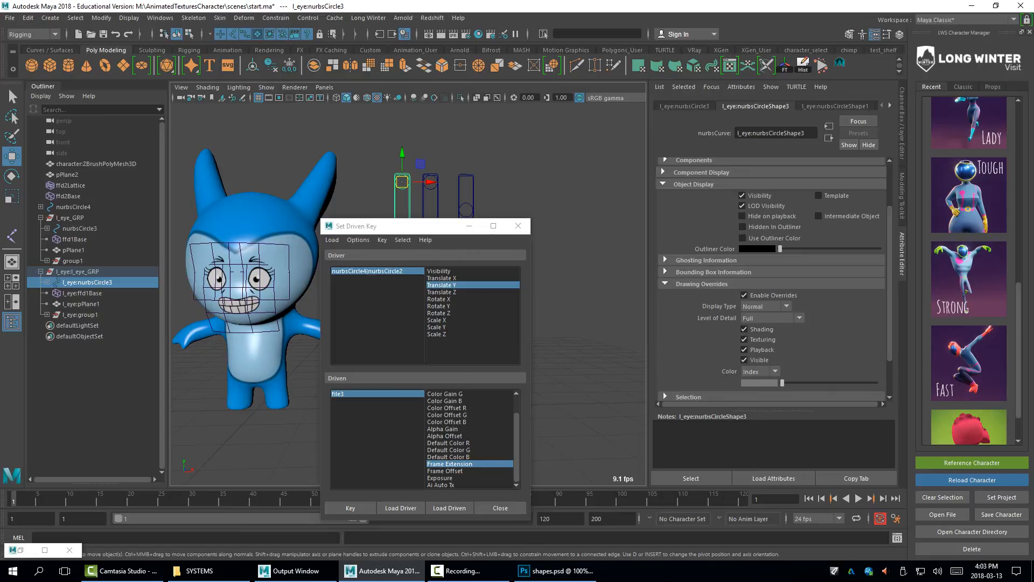
left_click(745, 295)
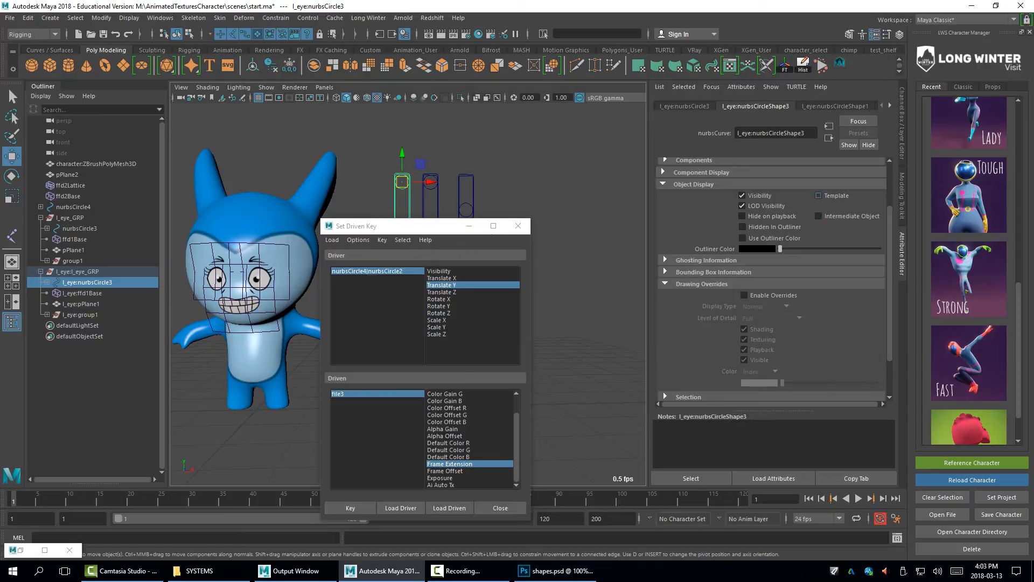
Enable Template display on the imported slider frame's shapes l_eye:nurbsCircleShape3 and l_eye:nurbsCircleShape1
key("alt+d")
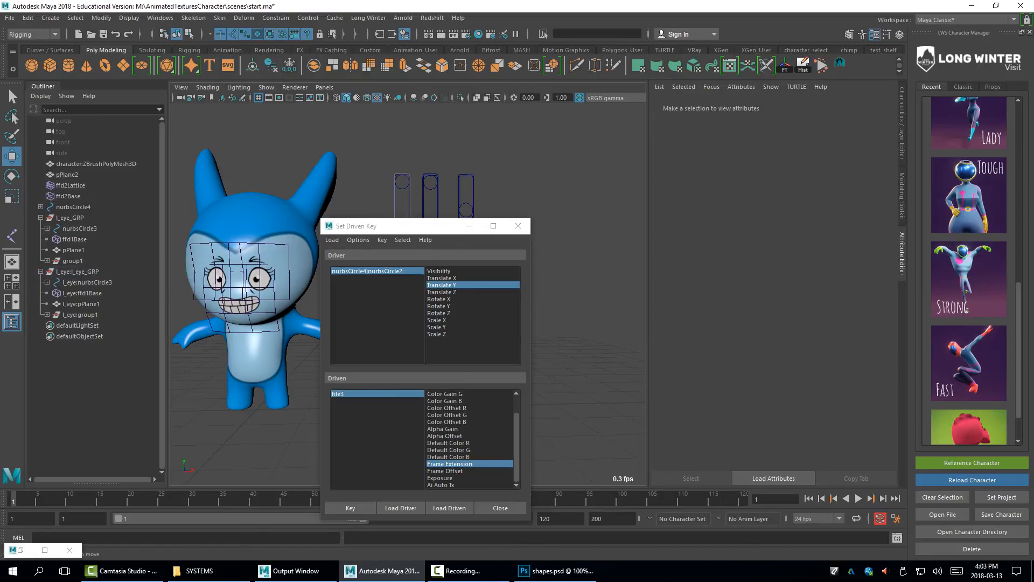
key("ctrl+z")
key("Down")
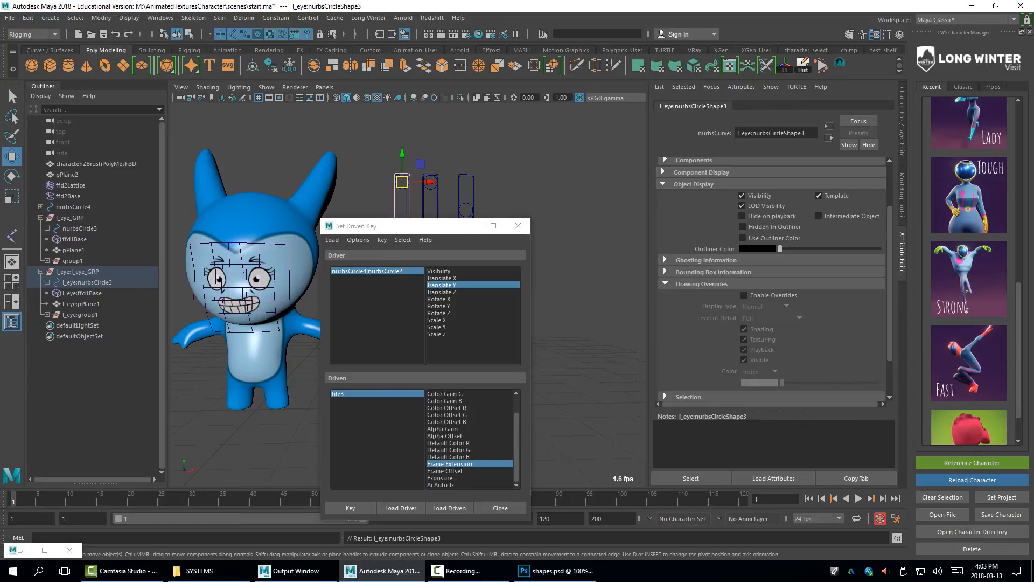
key("Right")
left_click(818, 195)
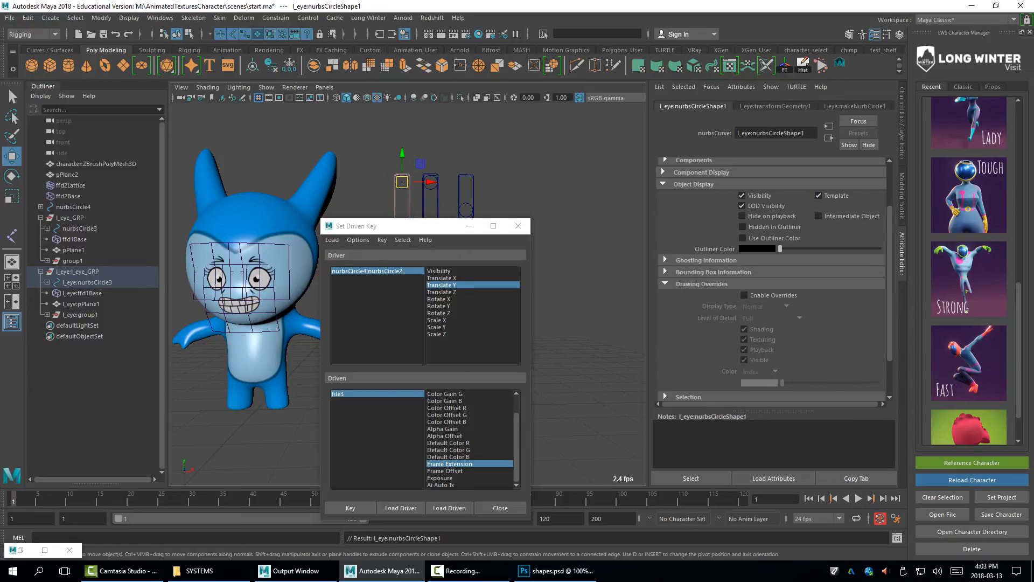
Enable Template display on the original eye slider frame's shapes nurbsCircleShape3 and nurbsCircleShape1
left_click(438, 200)
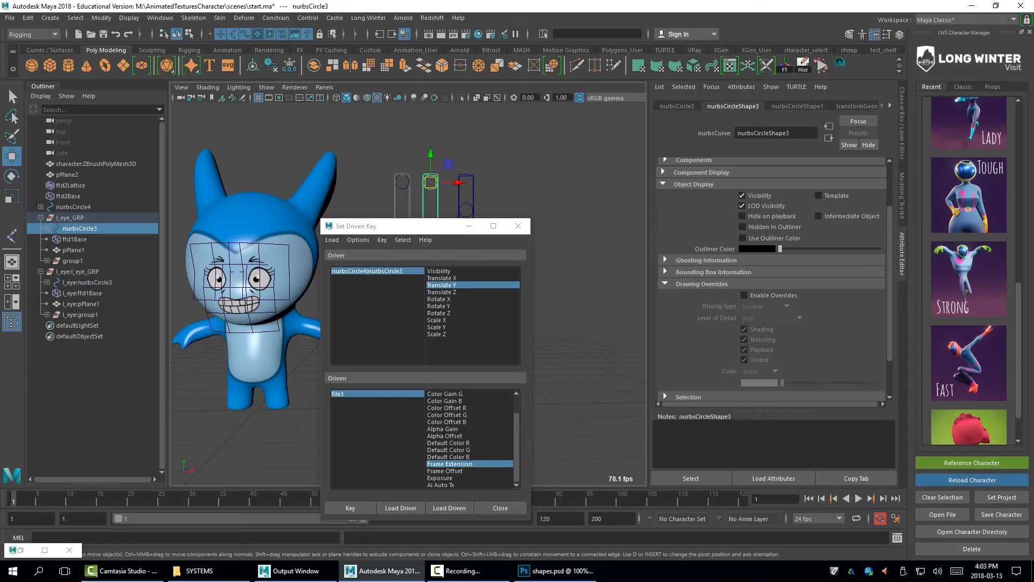
key("Down")
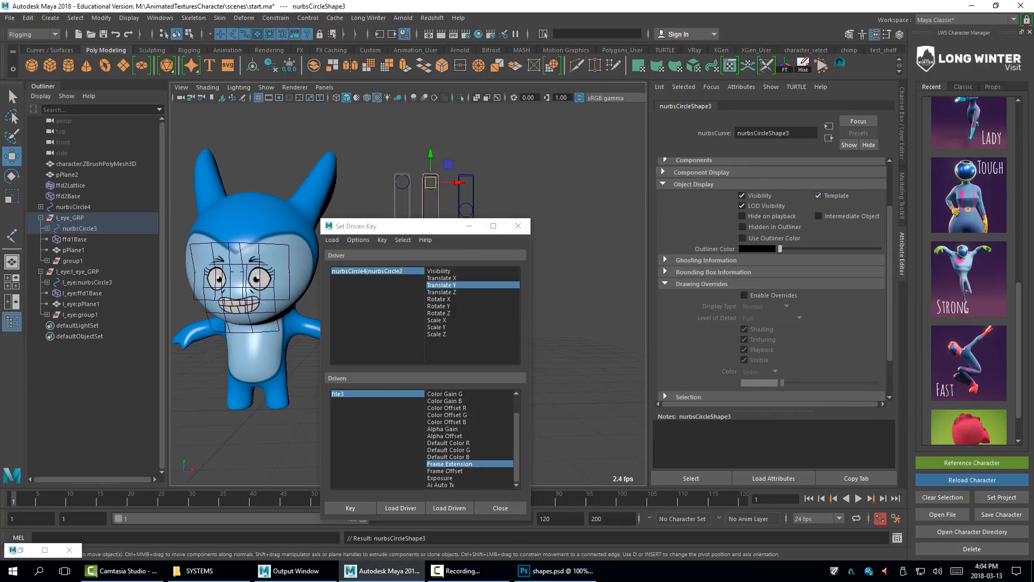
left_click(818, 196)
key("Right")
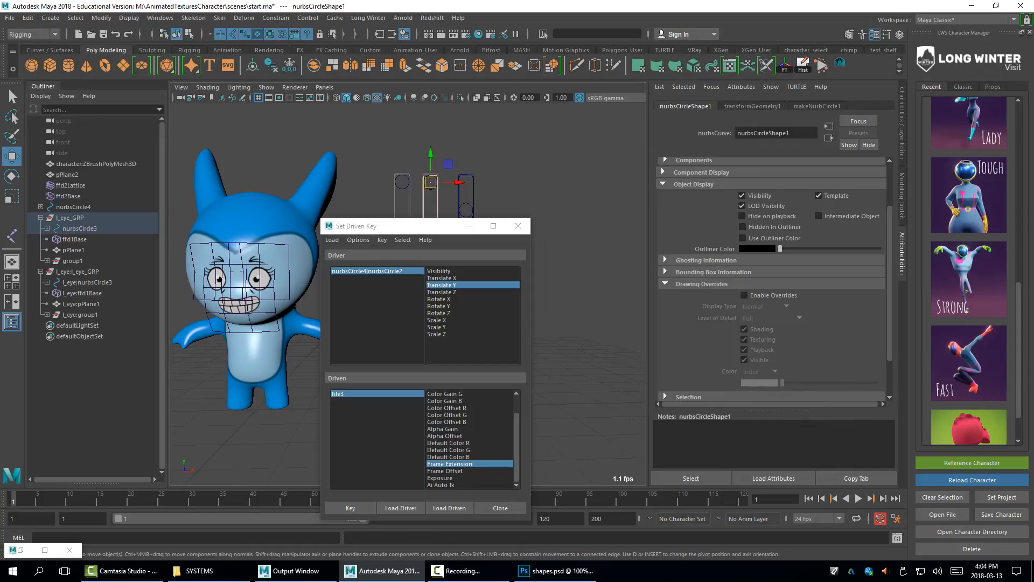
Enable Template display on the shapes of the mouth slider frame nurbsCircle4, and clear the selection
left_click(473, 195)
key("Down")
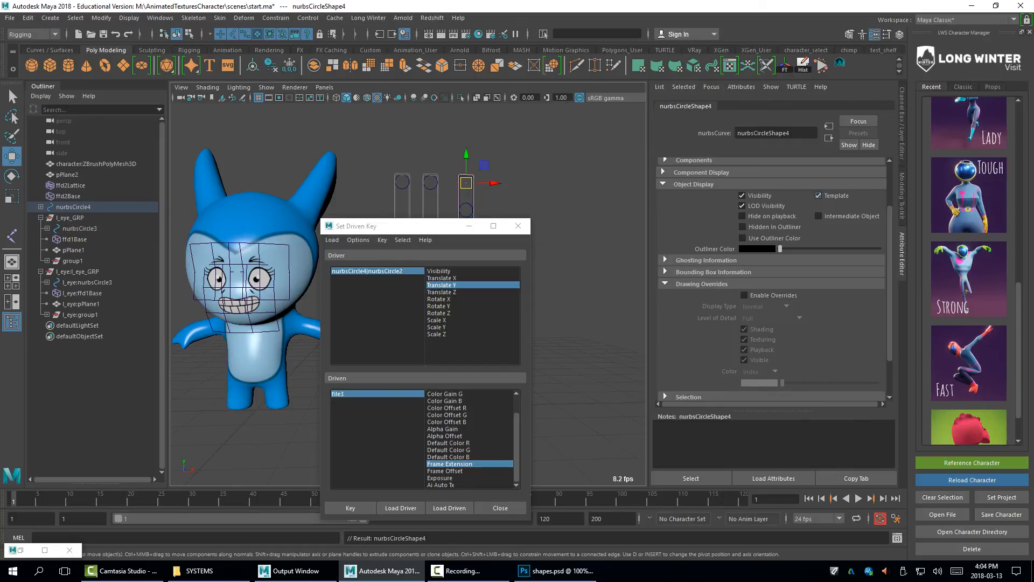
key("Right")
left_click(566, 205)
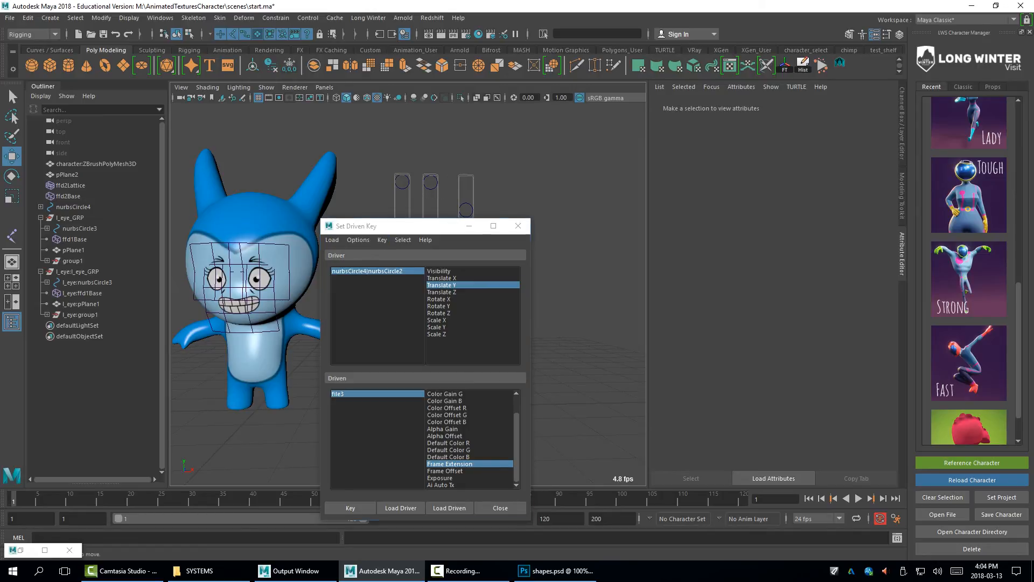
Move the Set Driven Key window off the viewport and lower both eye slider circles to the bottom of their frames
left_click_drag(399, 225, 731, 143)
left_click(403, 187)
left_click(431, 188, "shift")
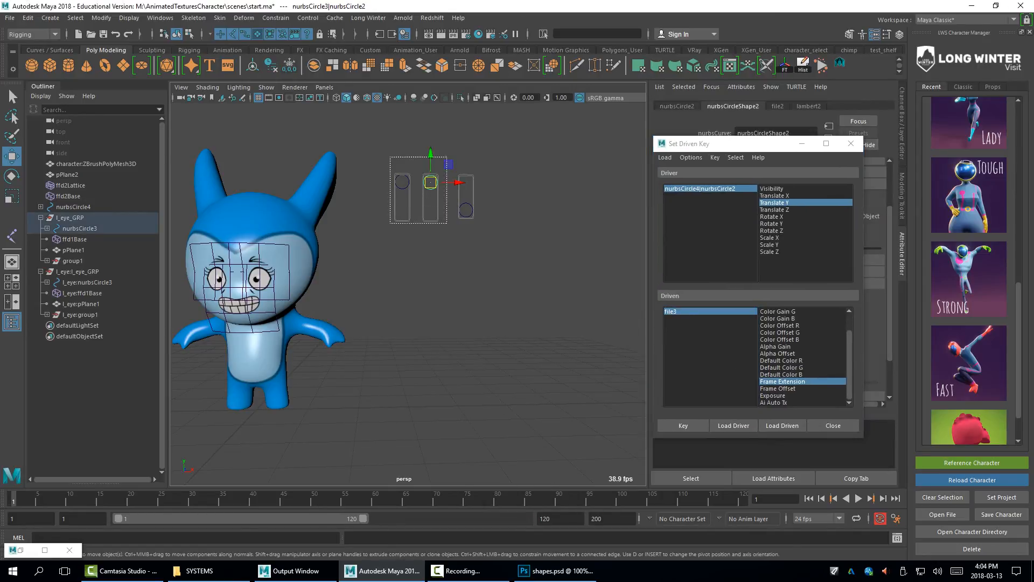
left_click(467, 205, "shift")
left_click_drag(392, 157, 455, 207)
left_click_drag(402, 181, 402, 215)
right_click_drag(371, 259, 425, 261, "alt")
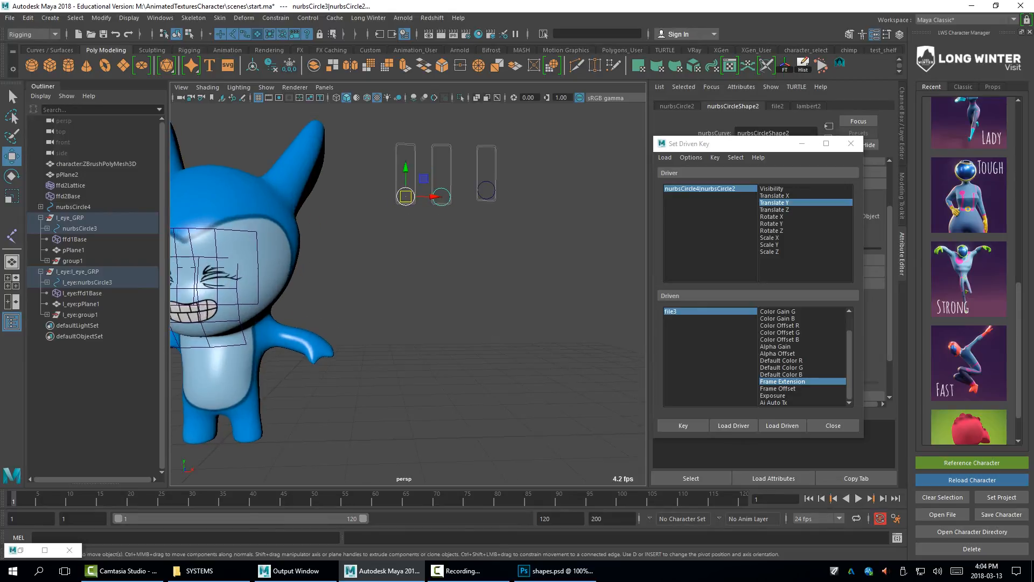
middle_click_drag(378, 261, 470, 275, "alt")
right_click_drag(470, 275, 507, 276, "alt")
left_click_drag(420, 274, 469, 276, "alt")
left_click(477, 229)
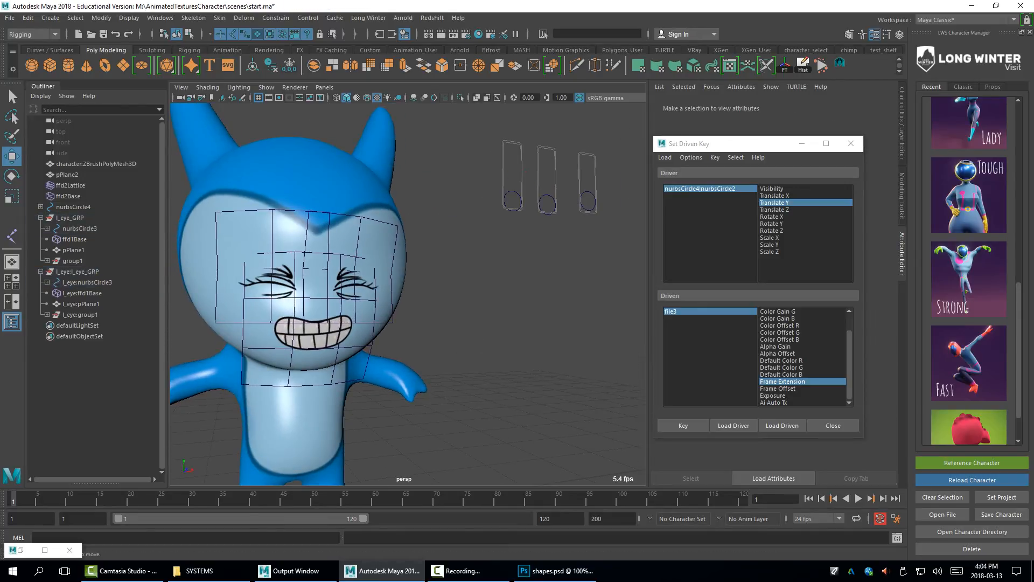
Raise the imported eye slider's circle back to the top of its frame
left_click(508, 209)
left_click_drag(513, 201, 511, 153)
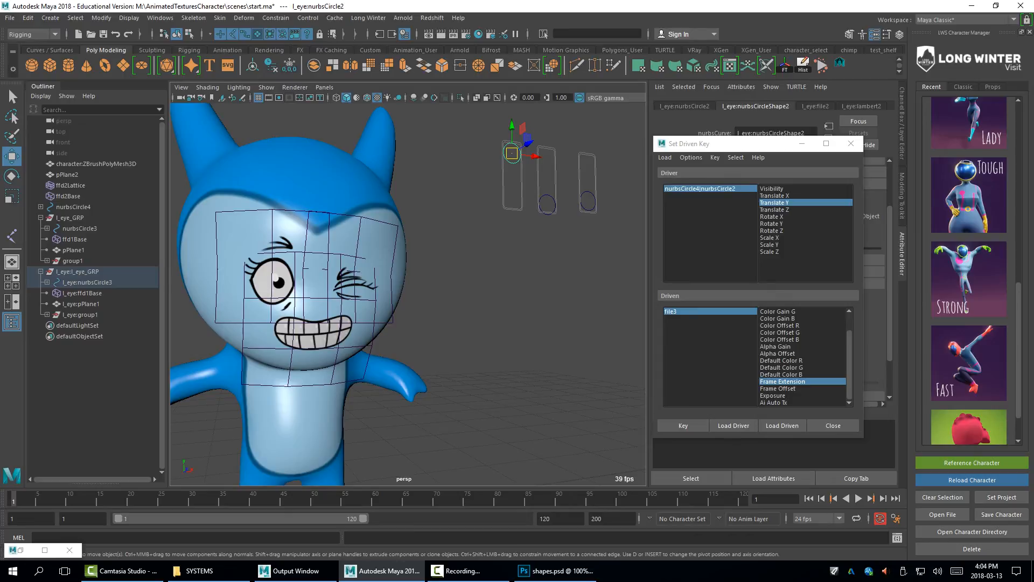
right_click_drag(431, 291, 367, 291, "alt")
left_click_drag(410, 291, 393, 275, "alt")
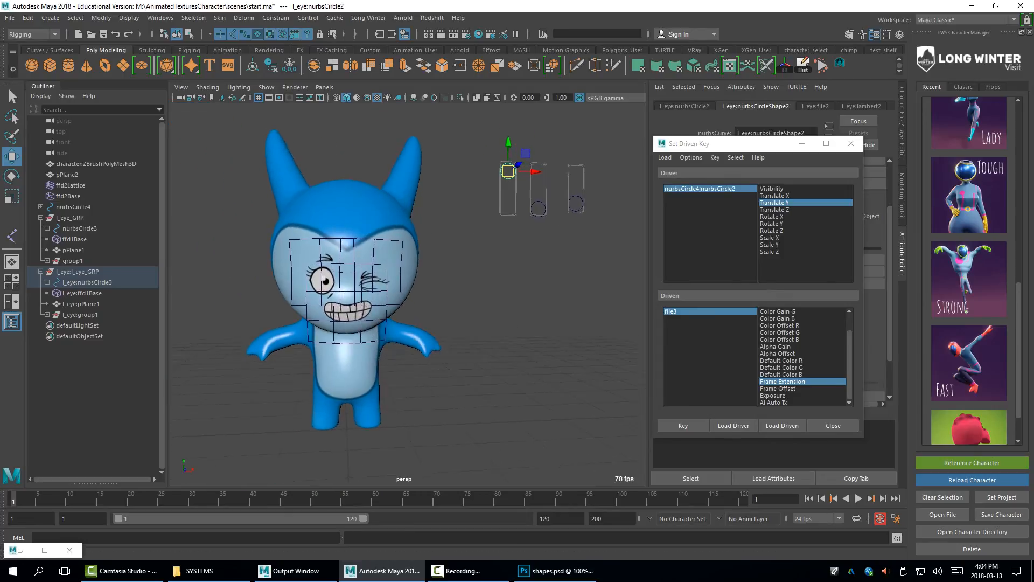
right_click_drag(393, 274, 420, 275, "alt")
left_click_drag(388, 286, 463, 277, "alt")
Select the two eye lattices and the mouth lattice on the face to examine them
left_click(387, 195)
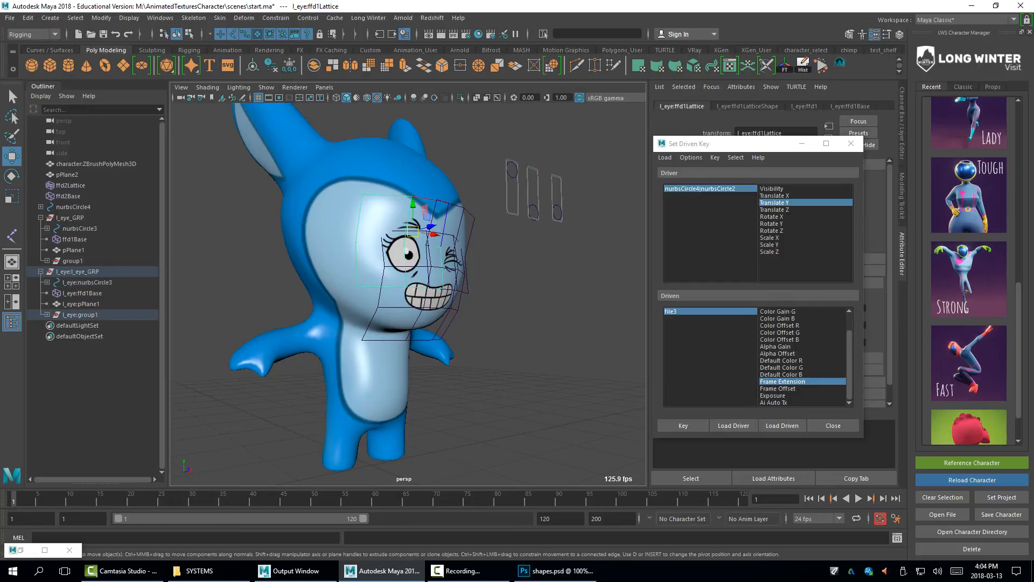
left_click(470, 237, "shift")
left_click(451, 325, "shift")
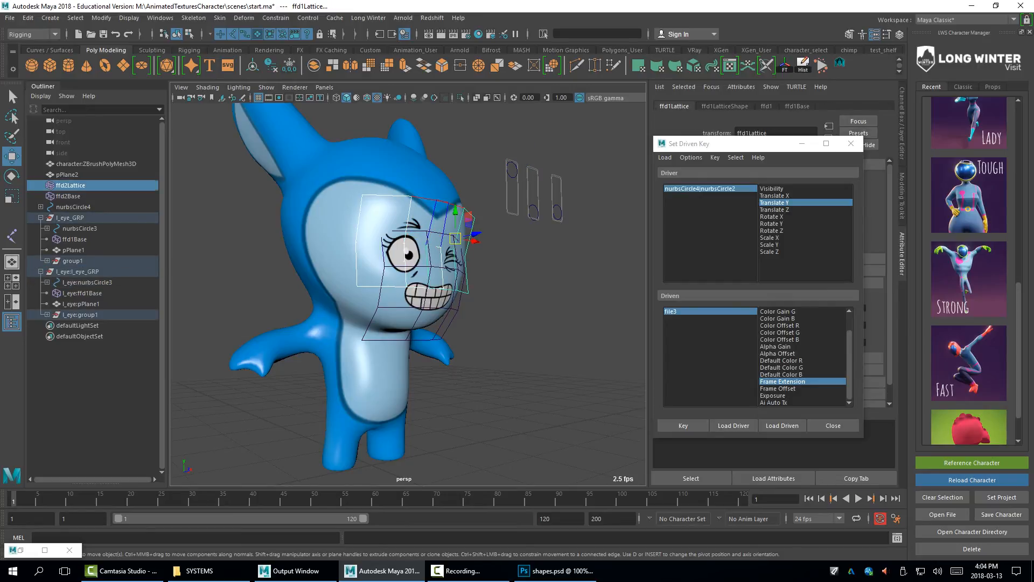
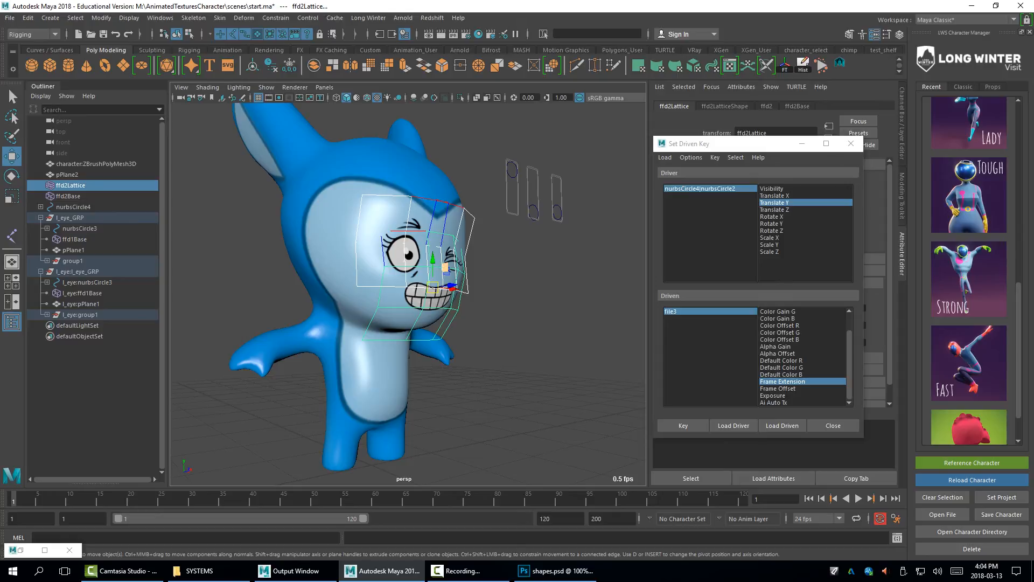
left_click_drag(431, 291, 371, 293, "alt")
Raise the mouth slider's circle and the original eye slider's circle to the top of their frames
left_click(590, 185)
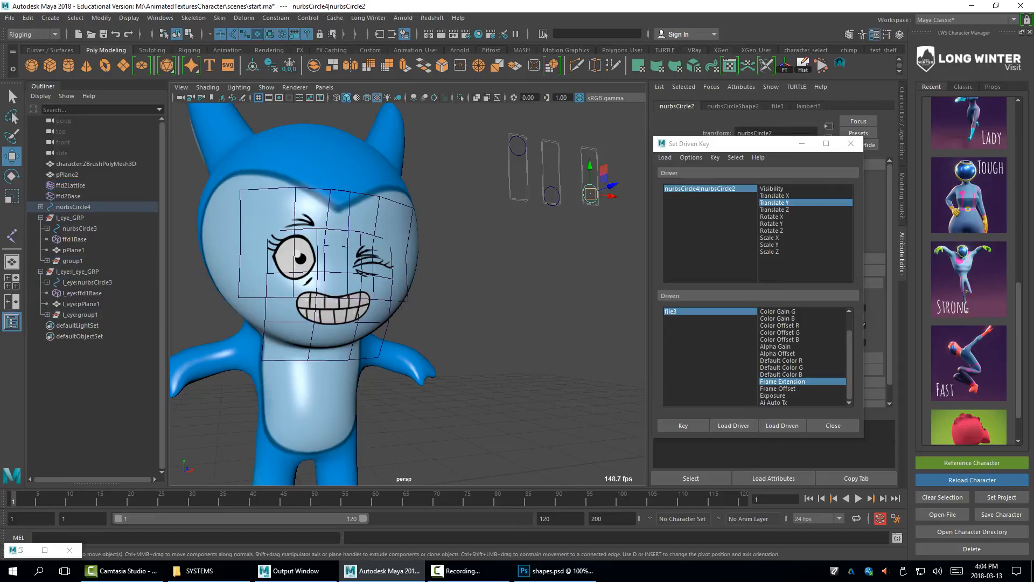
left_click_drag(591, 168, 591, 132)
left_click_drag(485, 258, 517, 259, "alt")
left_click(557, 184)
left_click_drag(557, 190, 556, 143)
key("q")
key("w")
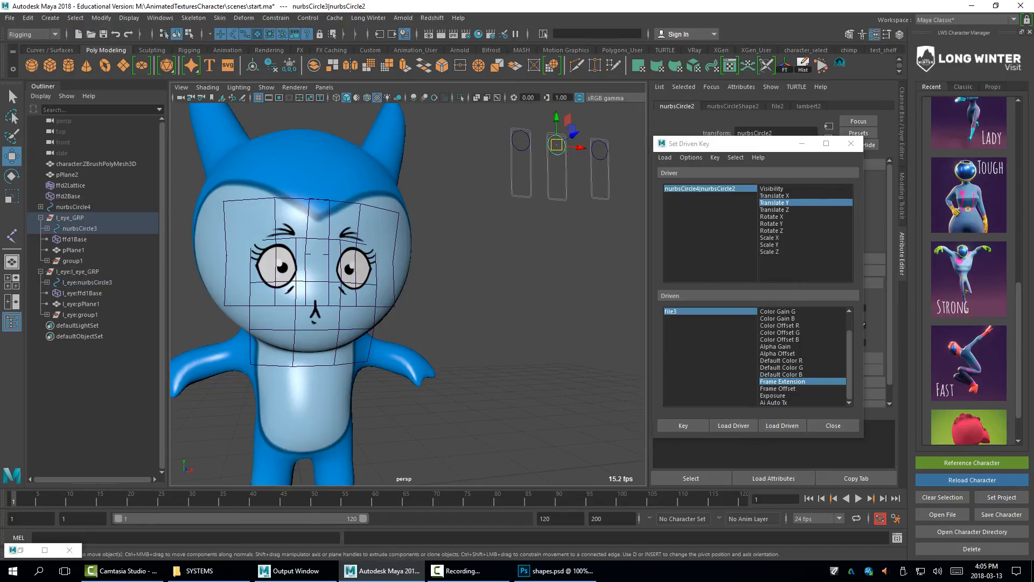
Animate a short blink starting at frame 1 by keying both eye slider circles as they are lowered and raised, and play it back
left_click(528, 144, "shift")
key("s")
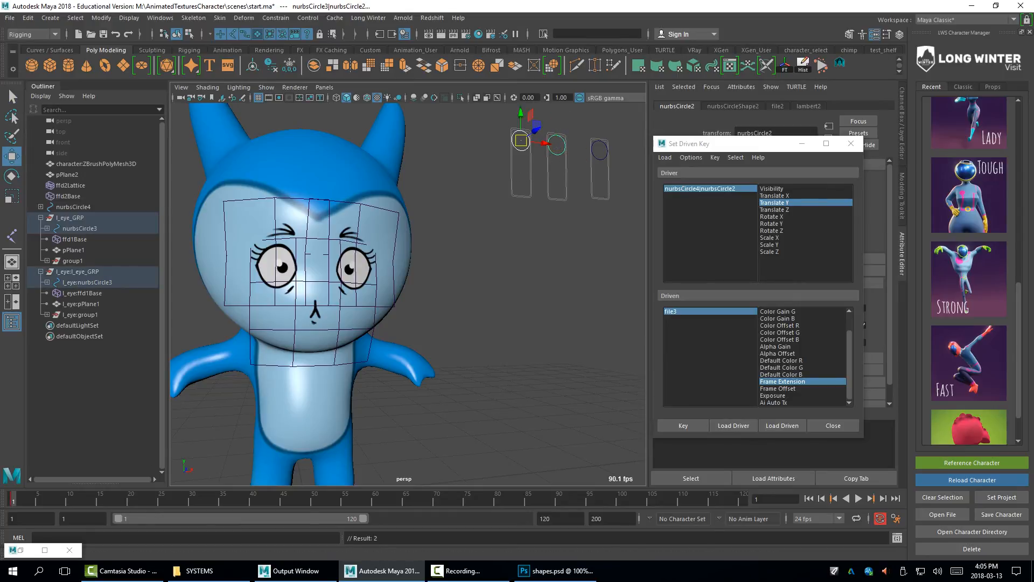
key("alt+v")
key("alt+v")
left_click_drag(521, 113, 522, 166)
key("alt+v")
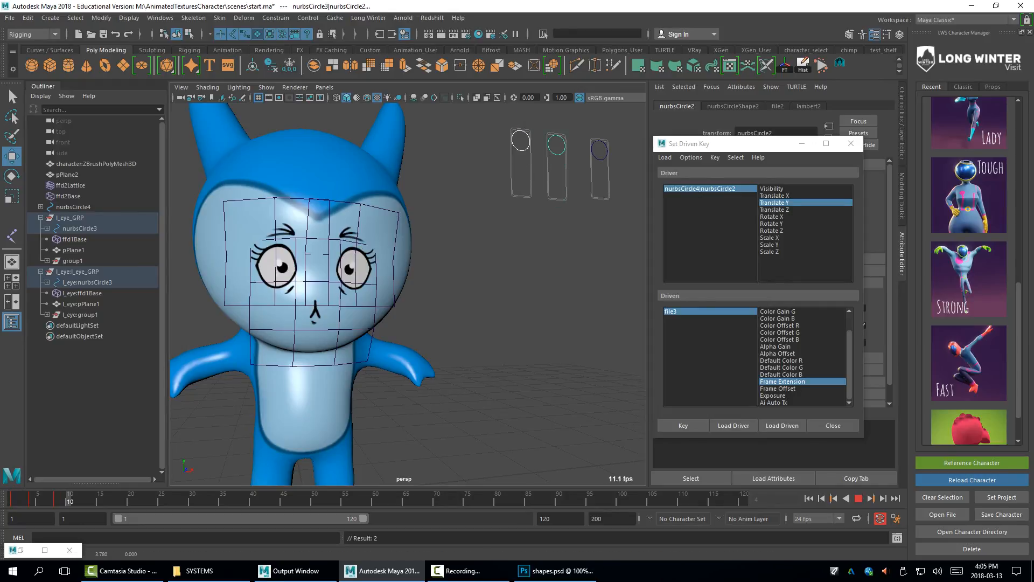
key("alt+v")
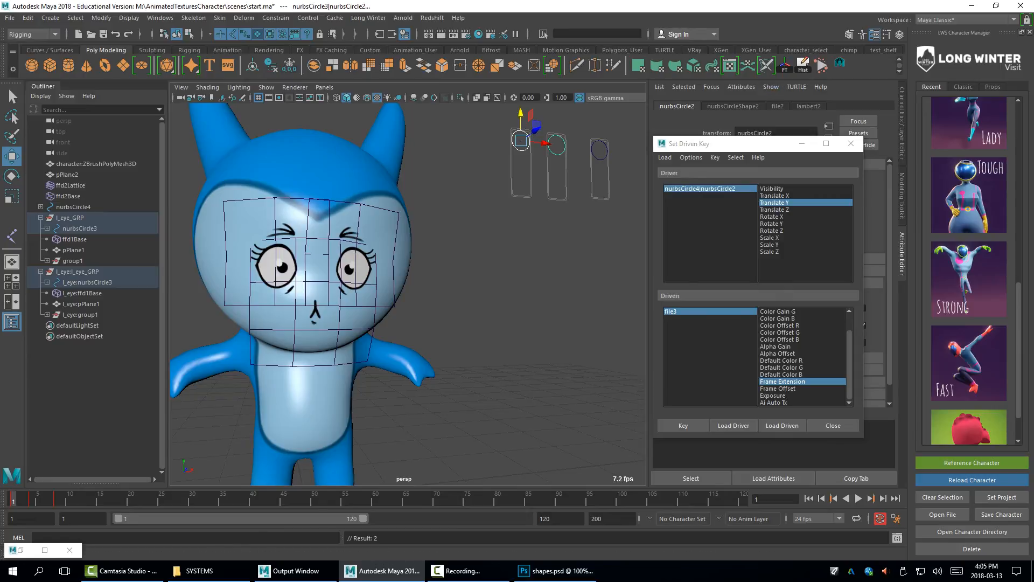
left_click(28, 18)
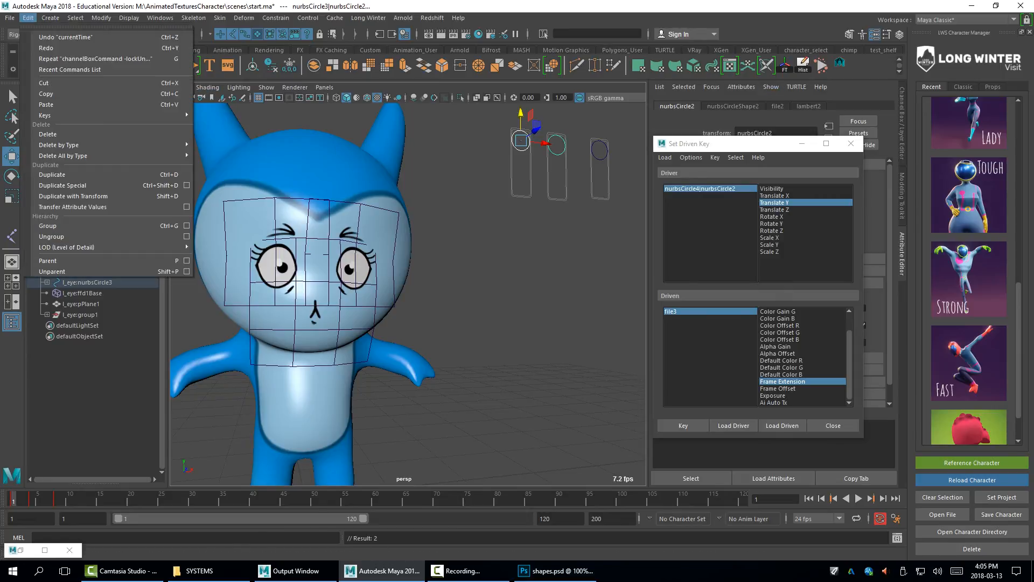
mouse_move(108, 145)
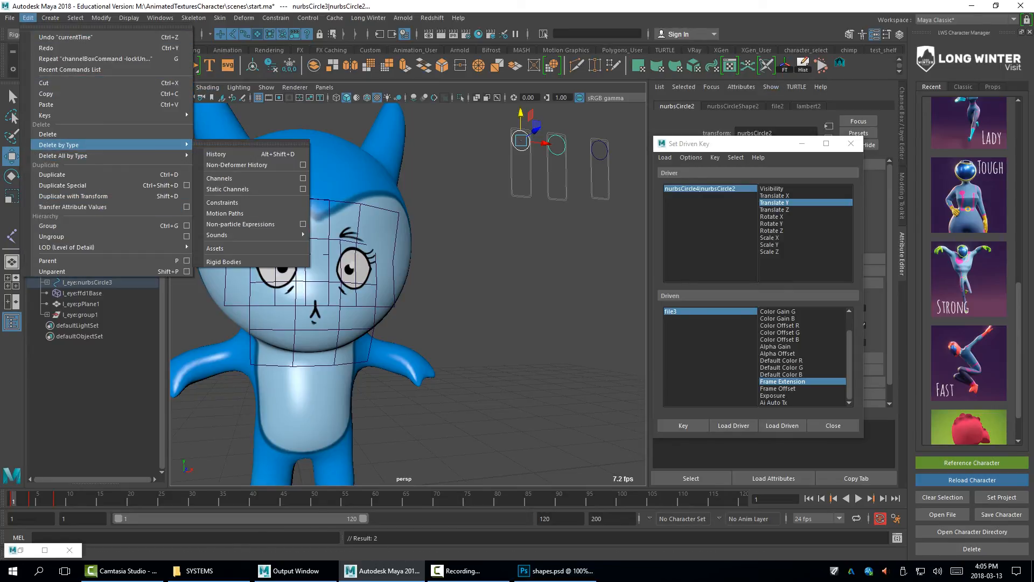
mouse_move(107, 114)
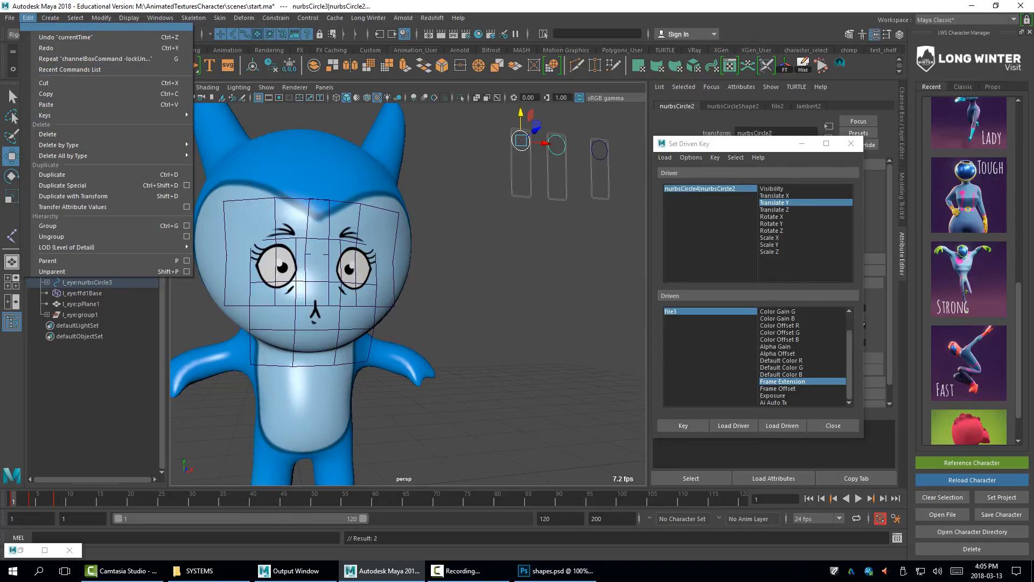
mouse_move(129, 18)
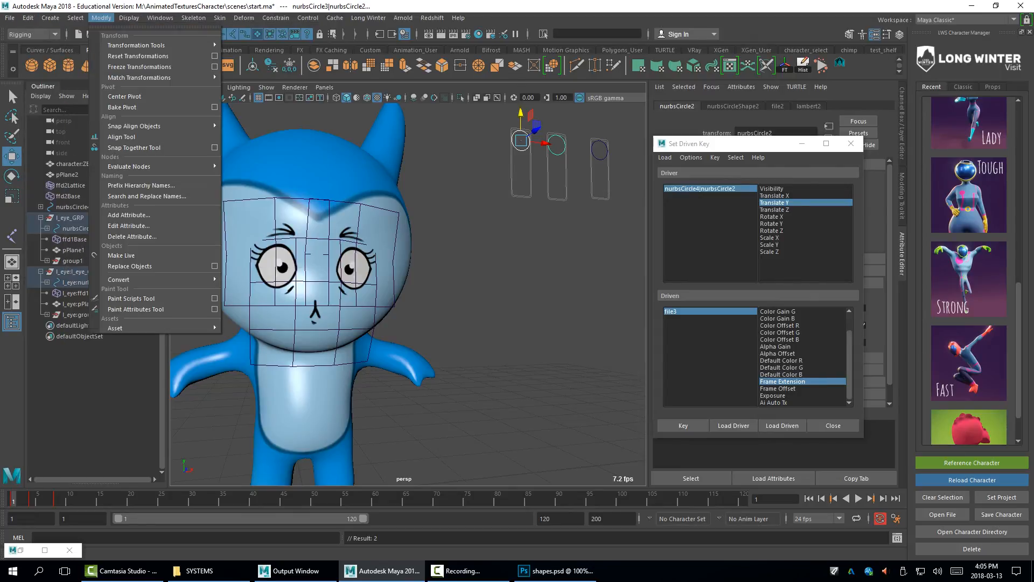
mouse_move(160, 18)
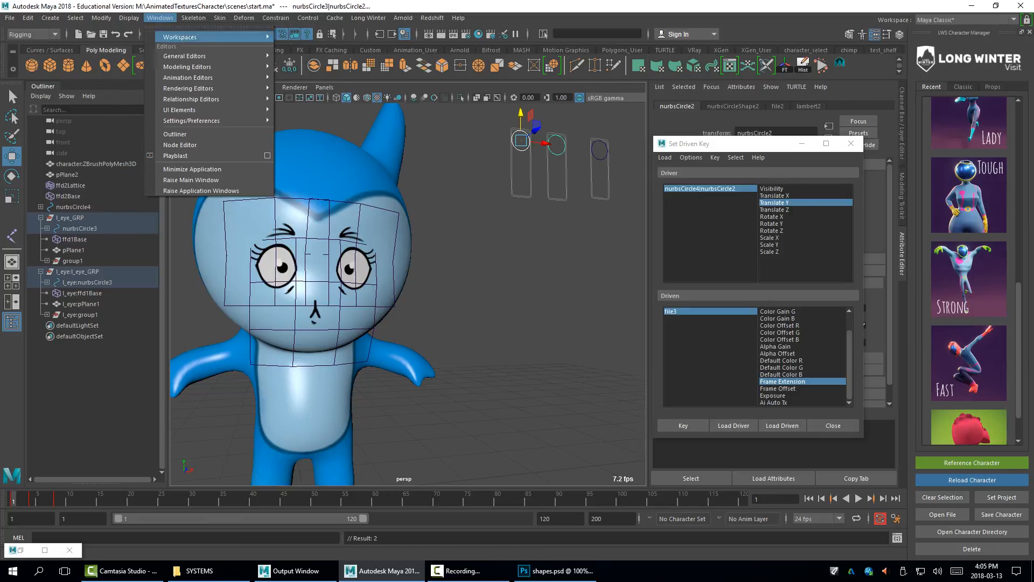
mouse_move(215, 77)
left_click(299, 87)
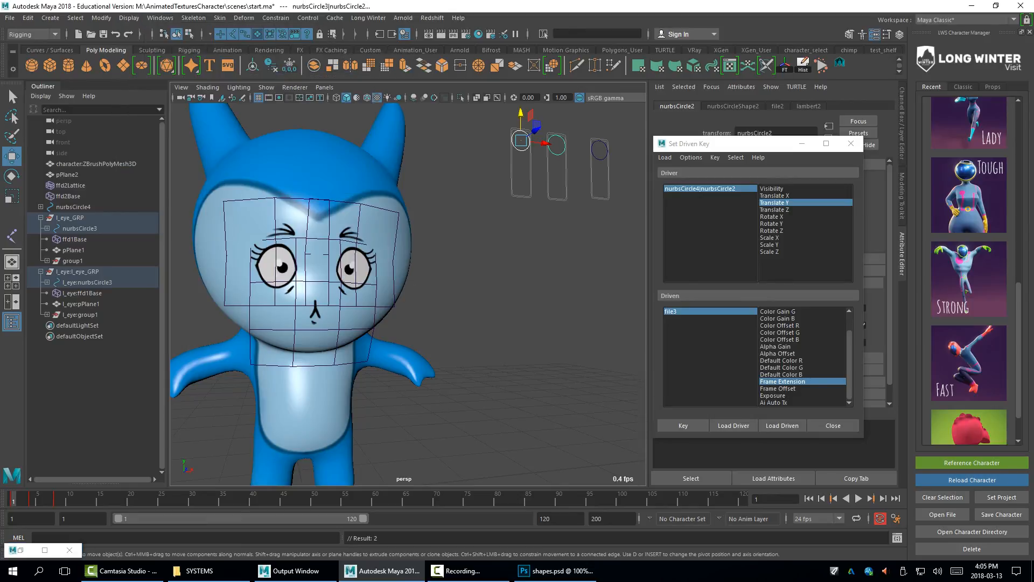
Open the Dope Sheet and shift the blink keys of the nurbsCircle2 row one frame later
left_click(160, 18)
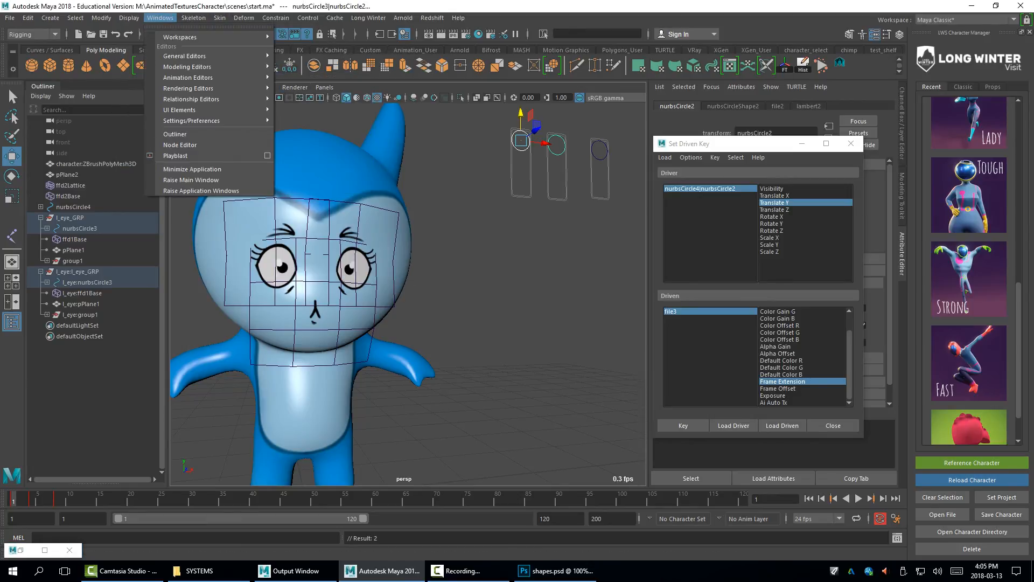
mouse_move(216, 66)
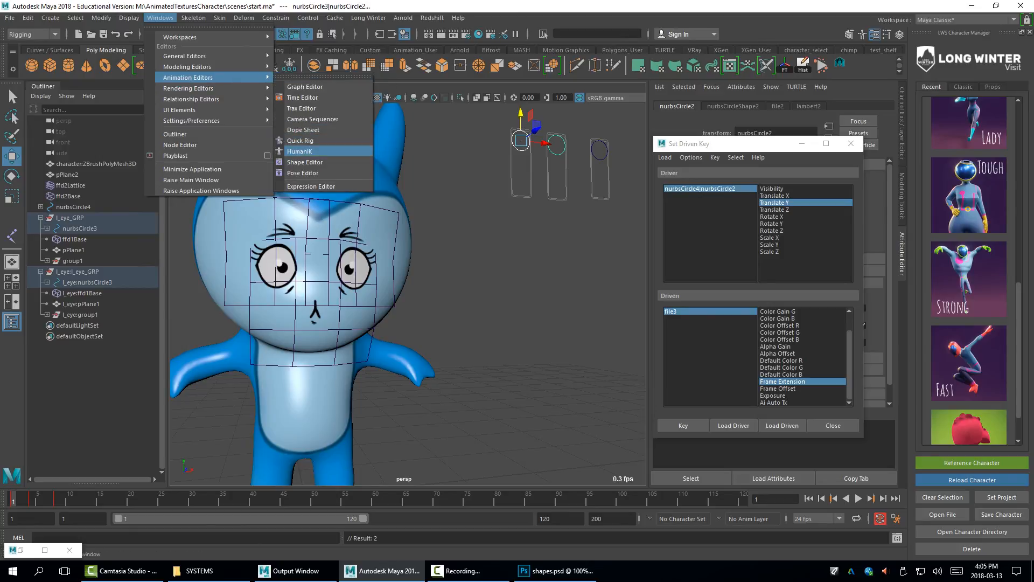
left_click(304, 130)
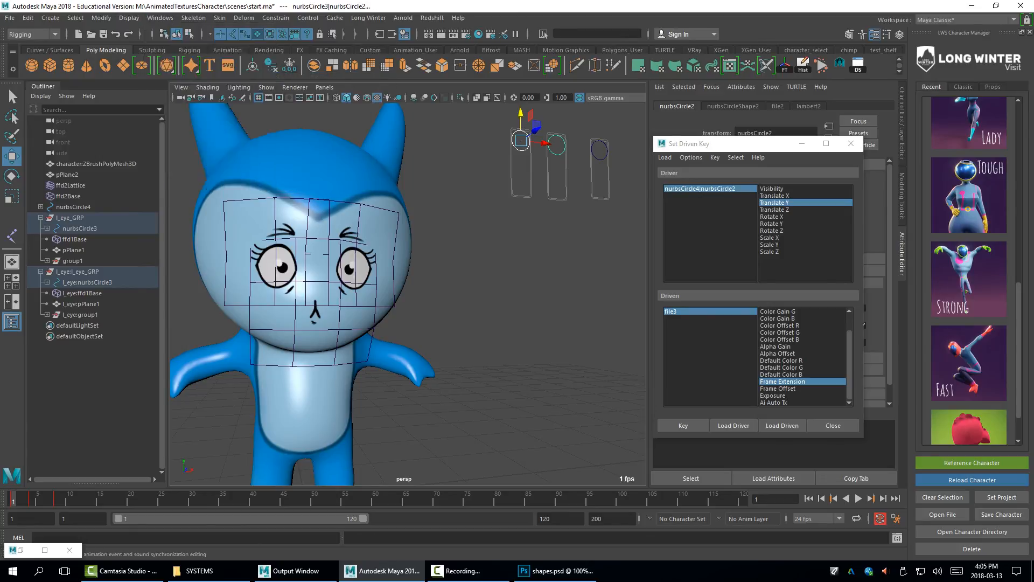
left_click(123, 128)
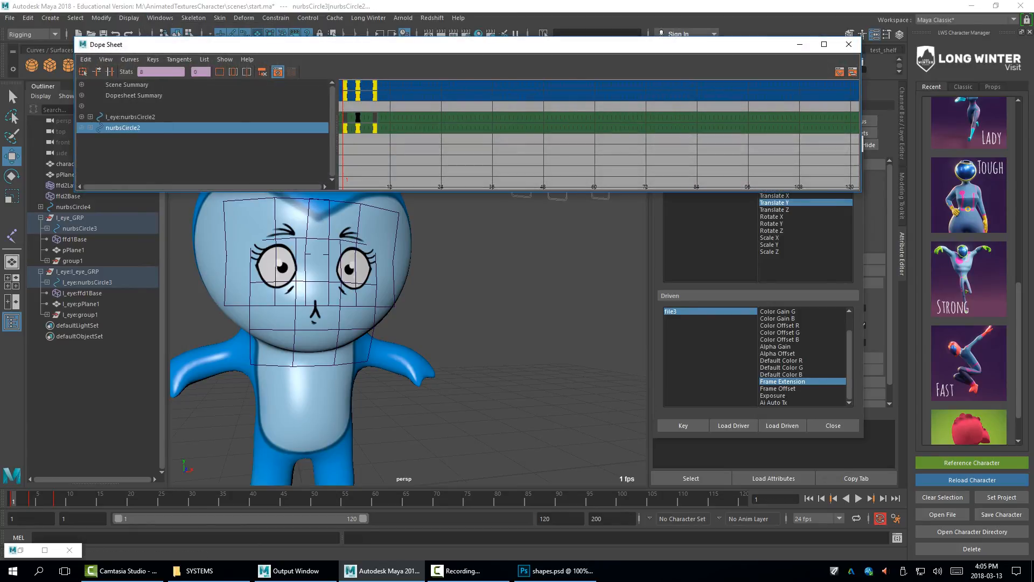
middle_click_drag(358, 129, 362, 128)
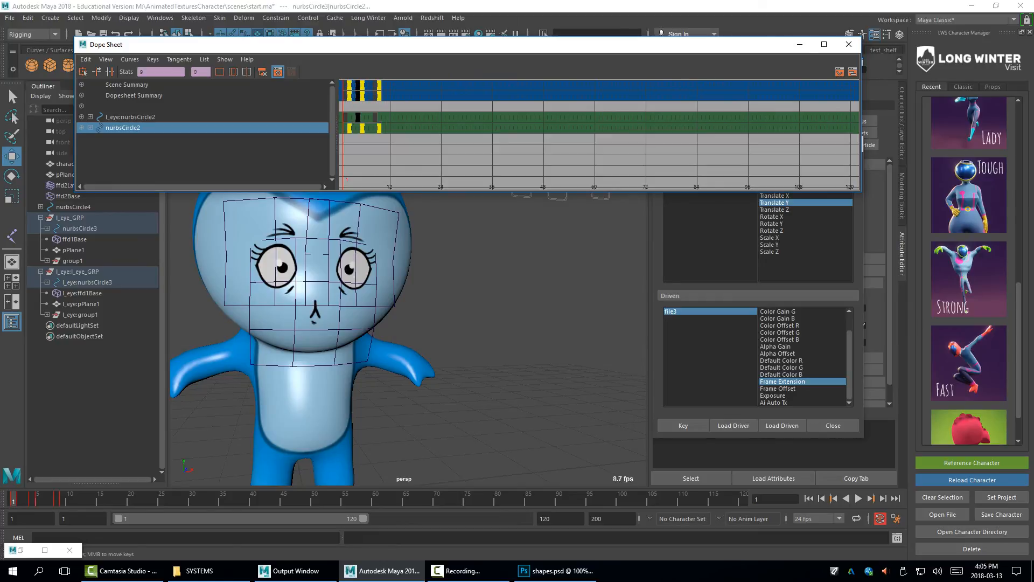
Shift the blink keys of both eye slider circles five frames later in the Dope Sheet and play back the animation
left_click_drag(420, 155, 342, 79)
middle_click_drag(349, 102, 371, 102)
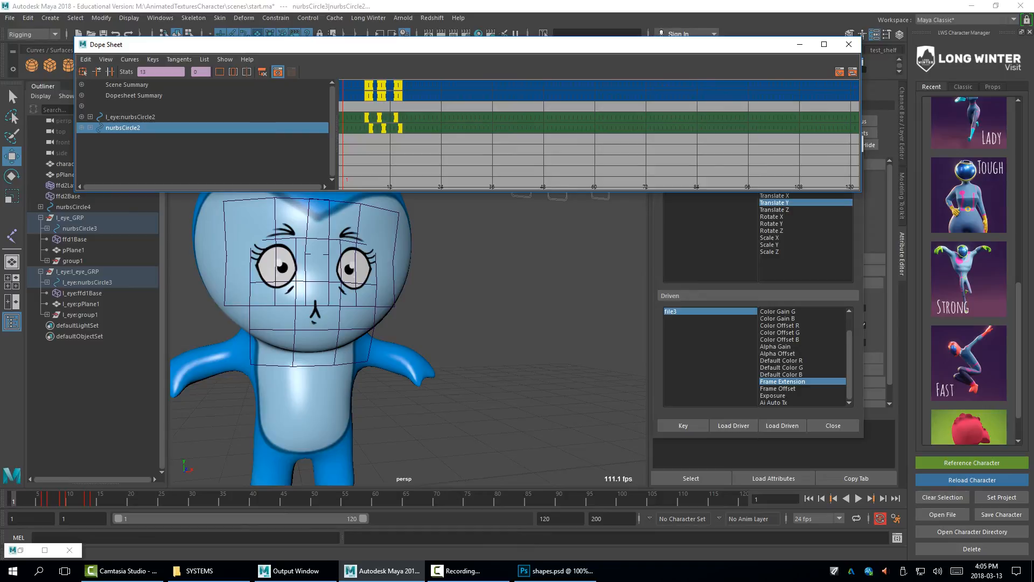
left_click(859, 498)
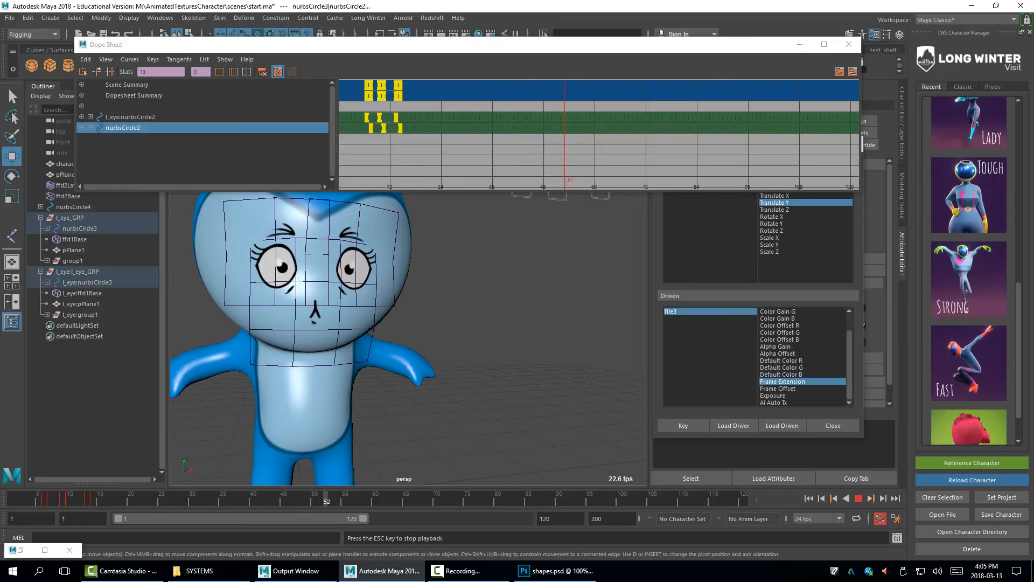
left_click(799, 44)
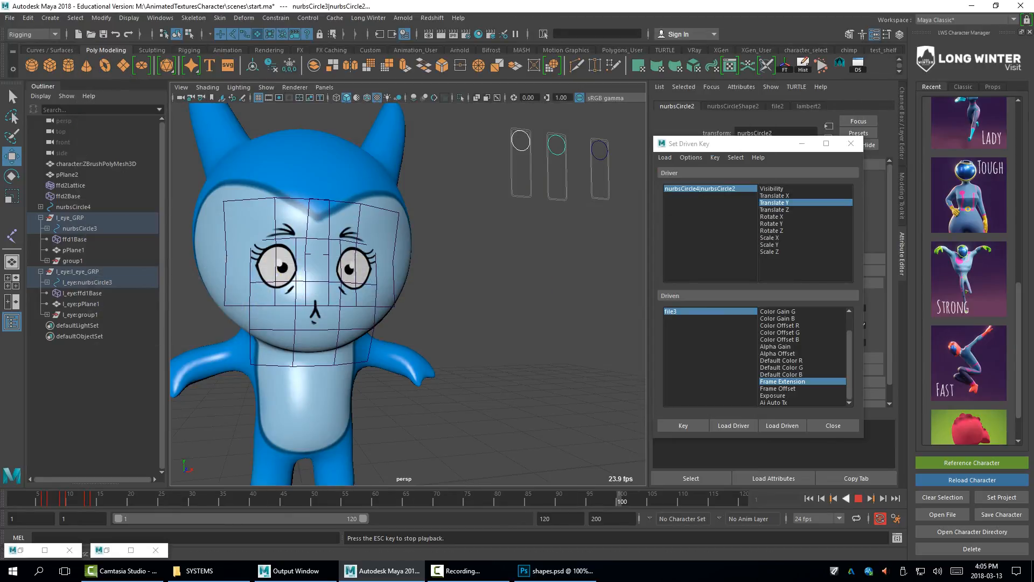
key("Escape")
Create a NURBS circle and move it up in front of the face to about Y 2.831, Z 2.106
left_click_drag(410, 291, 372, 288, "alt")
middle_click_drag(372, 289, 447, 288, "alt")
right_click_drag(421, 291, 356, 291, "alt")
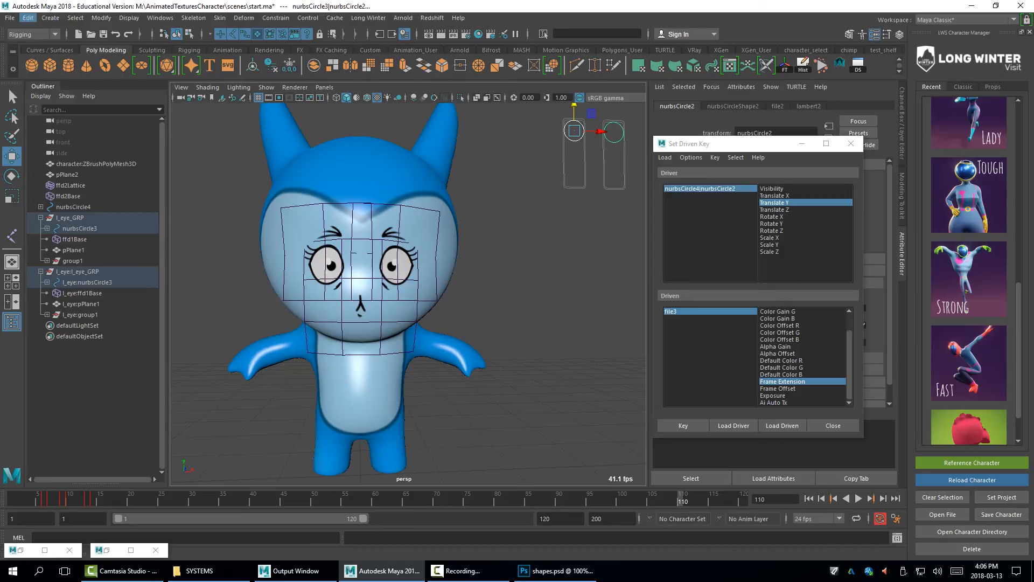
left_click(28, 17)
mouse_move(97, 145)
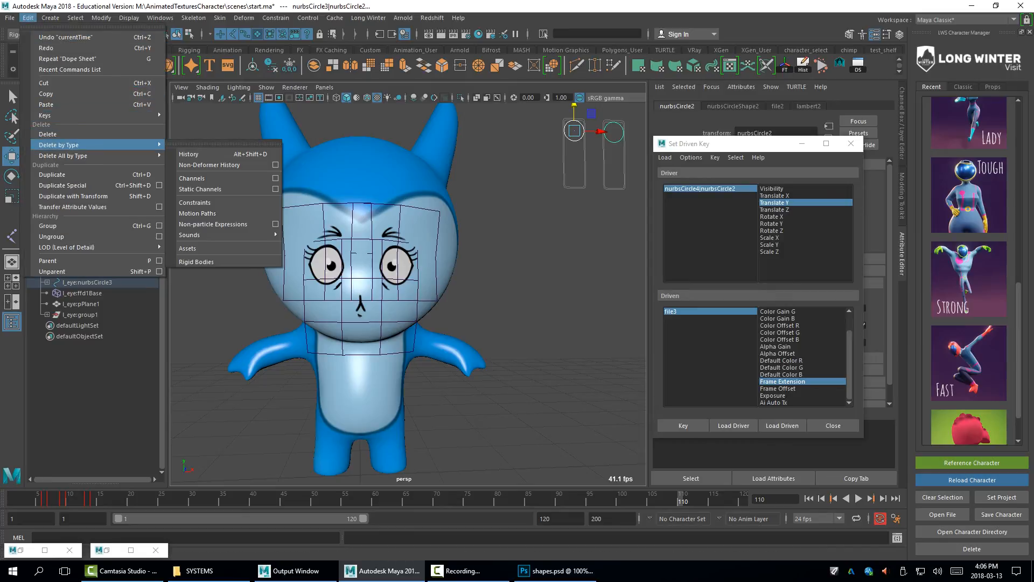
mouse_move(50, 18)
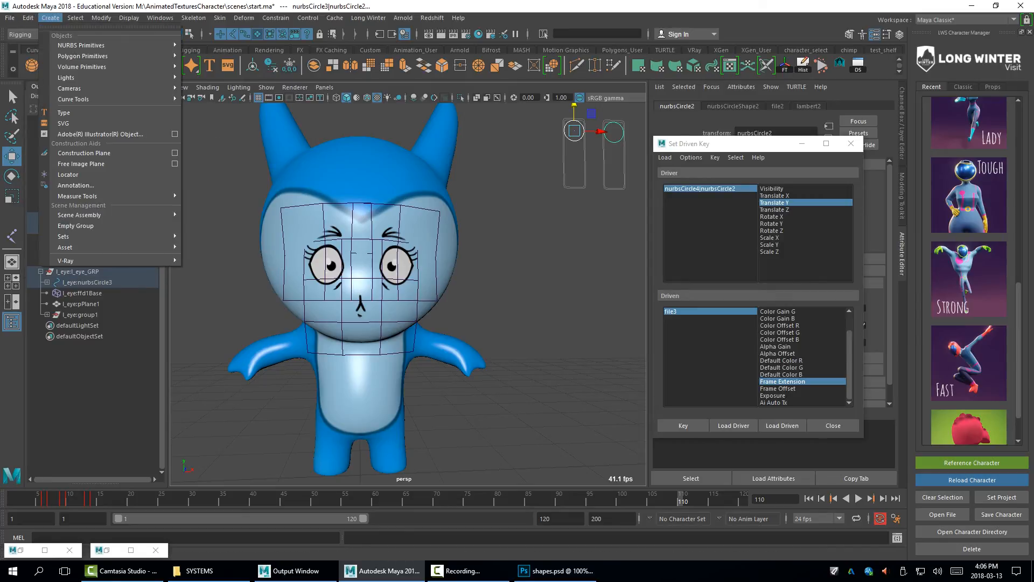
mouse_move(83, 56)
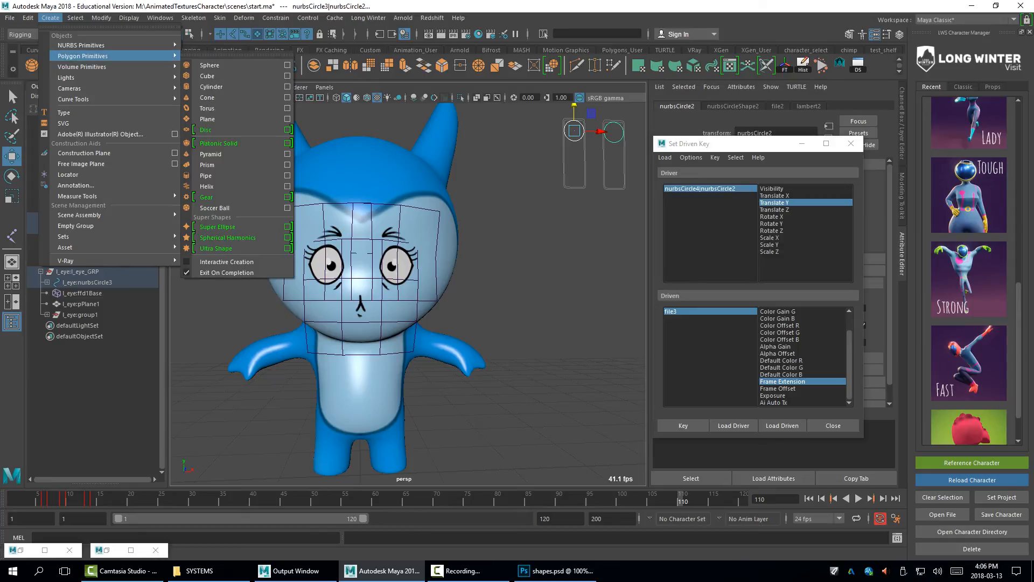
left_click(216, 119)
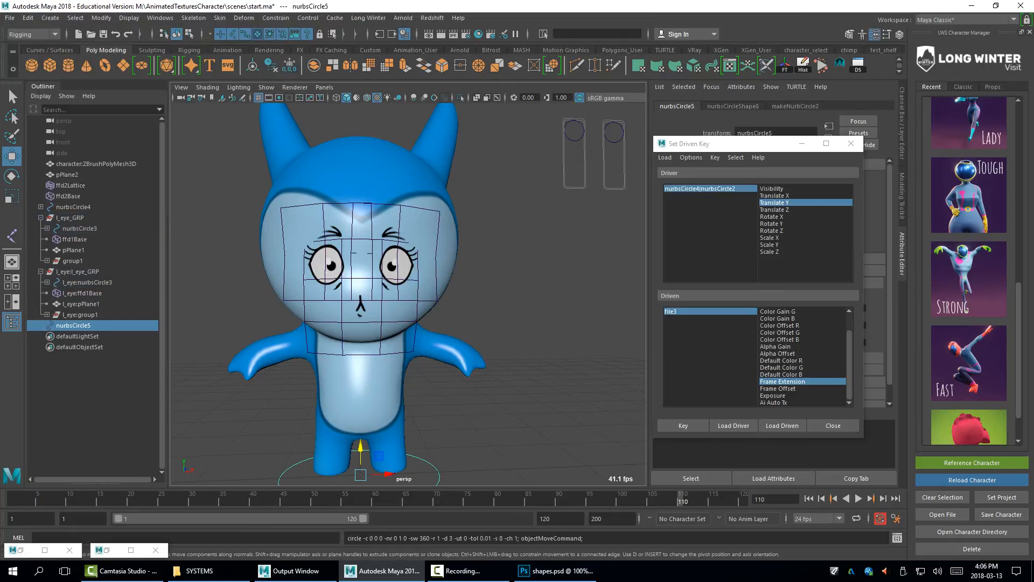
scroll(407, 295, "down", 2)
left_click_drag(355, 313, 485, 315, "alt")
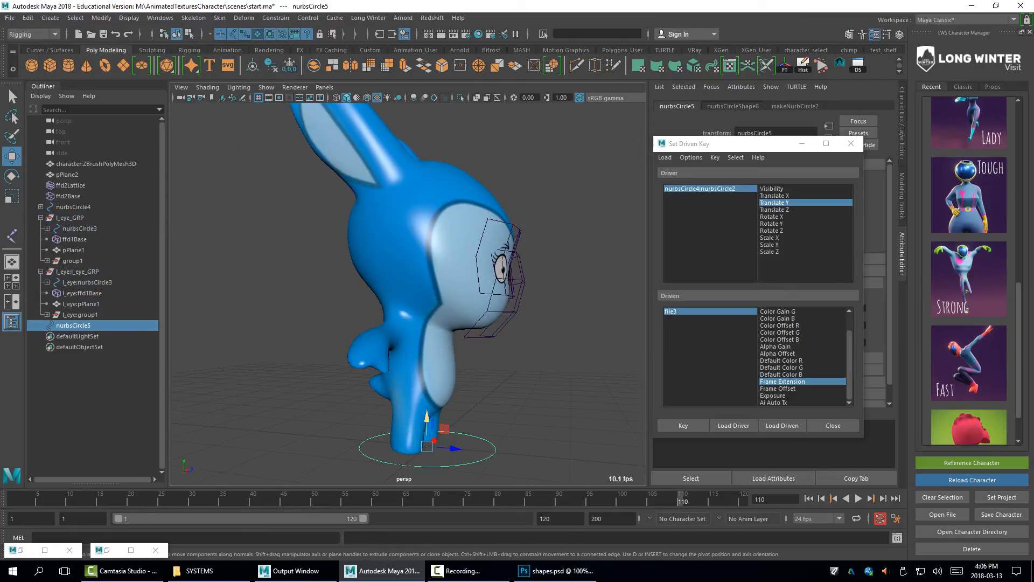
left_click_drag(427, 418, 573, 248)
left_click_drag(768, 145, 767, 315)
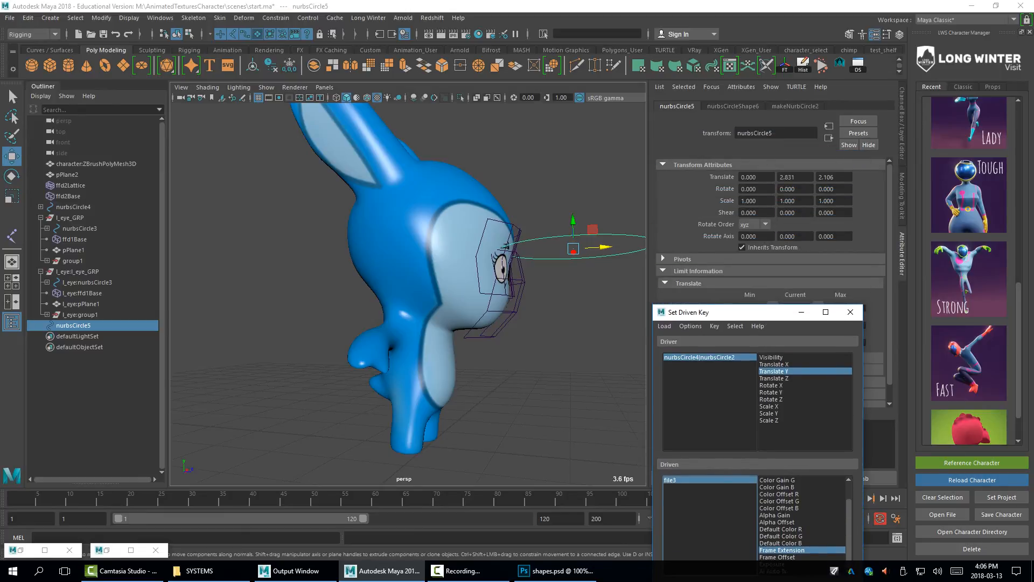
Set the evaluation mode to DG in the animation settings of the preferences
left_click_drag(485, 307, 337, 318, "alt")
left_click(160, 17)
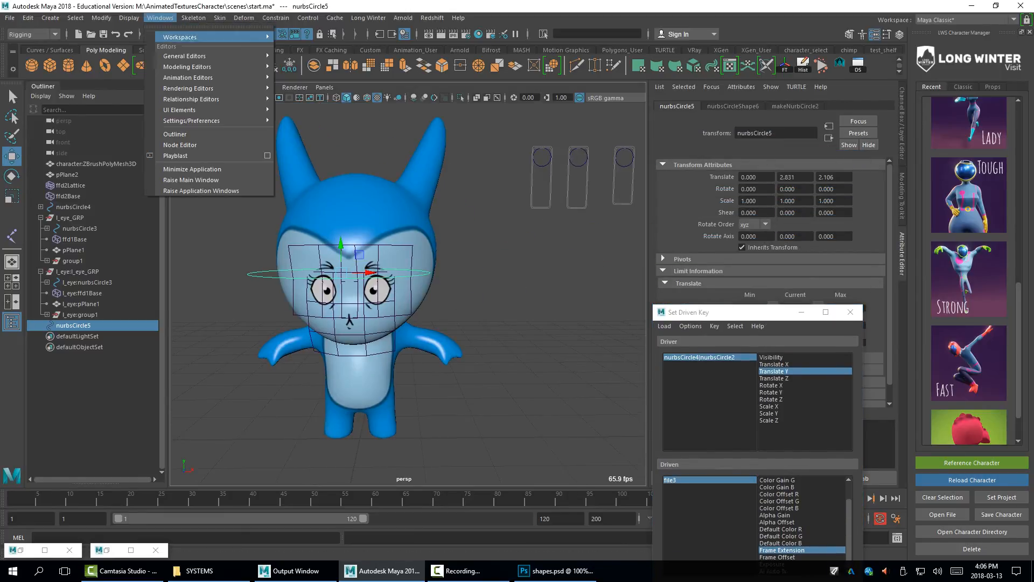
mouse_move(191, 121)
left_click(304, 130)
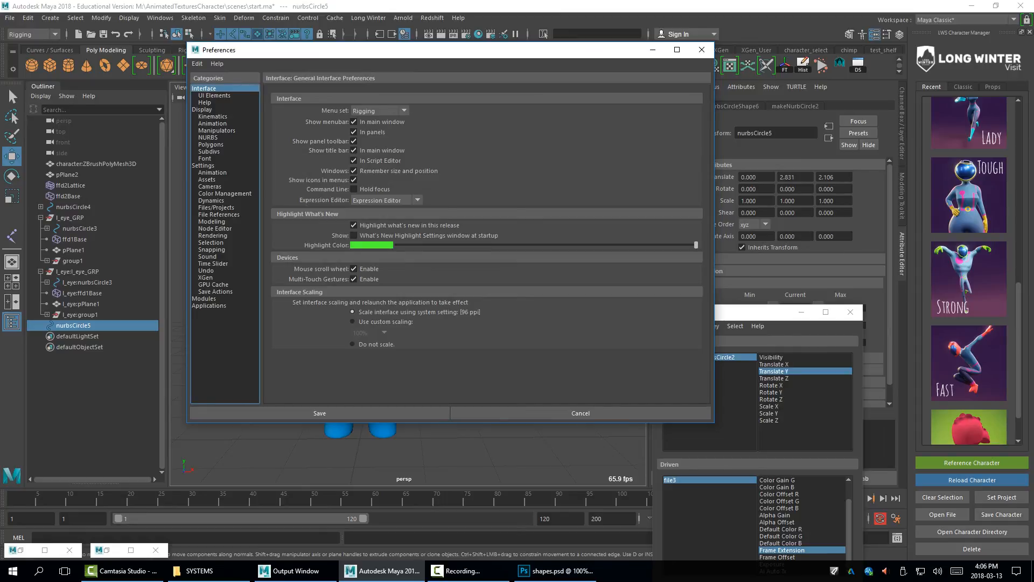
left_click(212, 123)
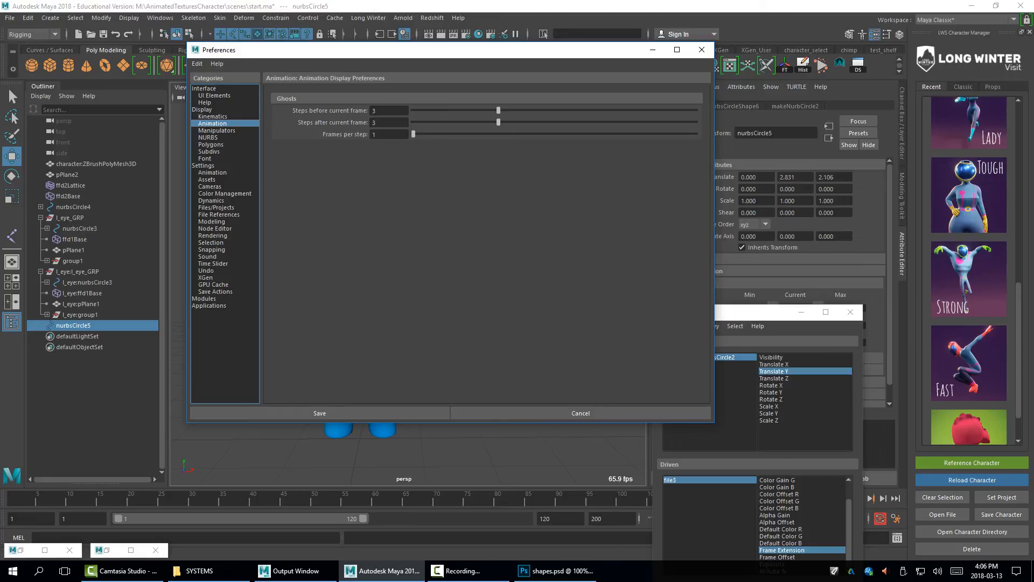
left_click(202, 109)
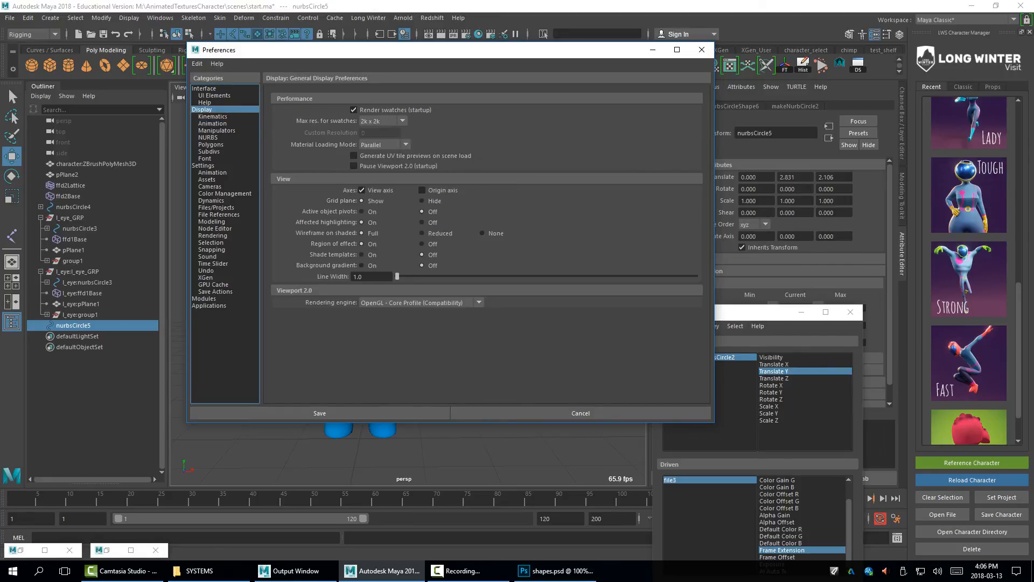
left_click(212, 172)
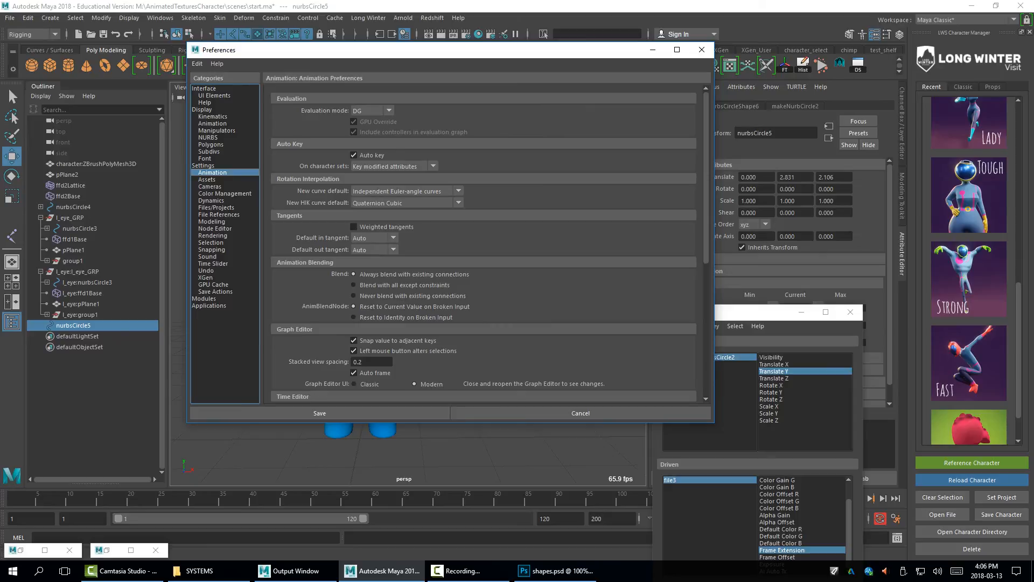
left_click(372, 110)
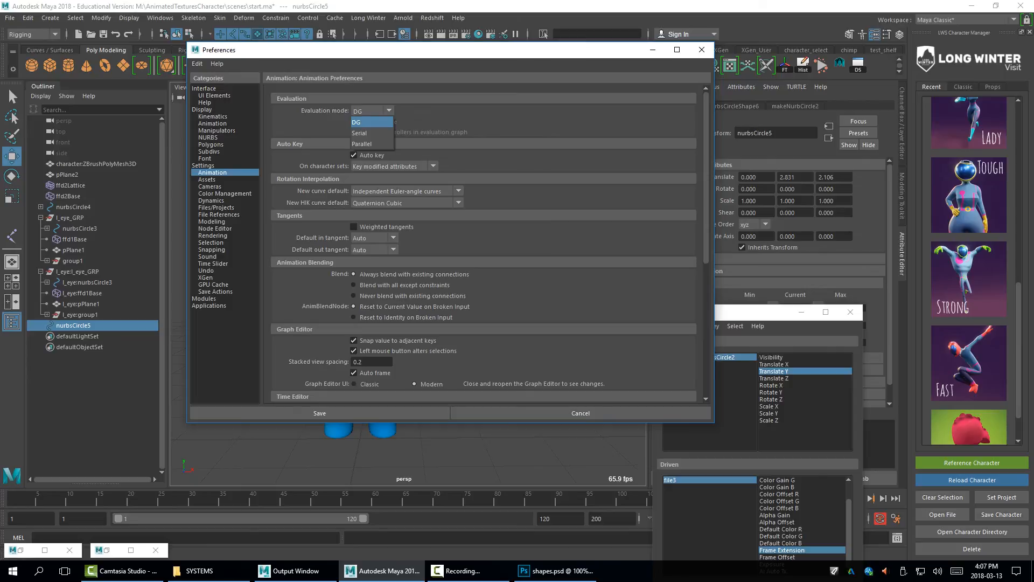
left_click(367, 123)
left_click(702, 49)
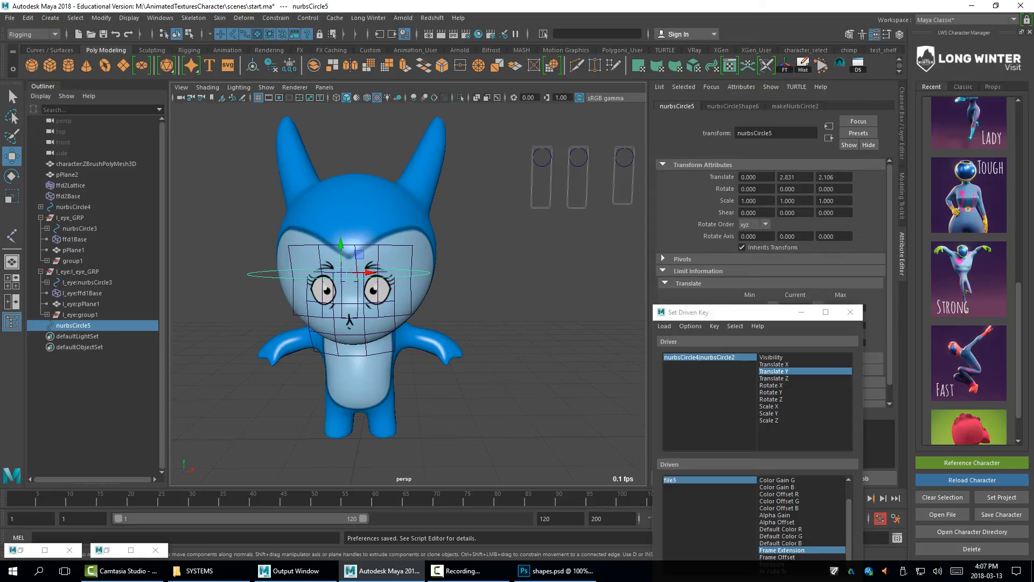
Stand the new circle upright in front of the face by setting its X rotation to 90
left_click_drag(377, 302, 350, 291, "alt")
middle_click_drag(350, 291, 349, 322, "alt")
left_click_drag(349, 322, 385, 315, "alt")
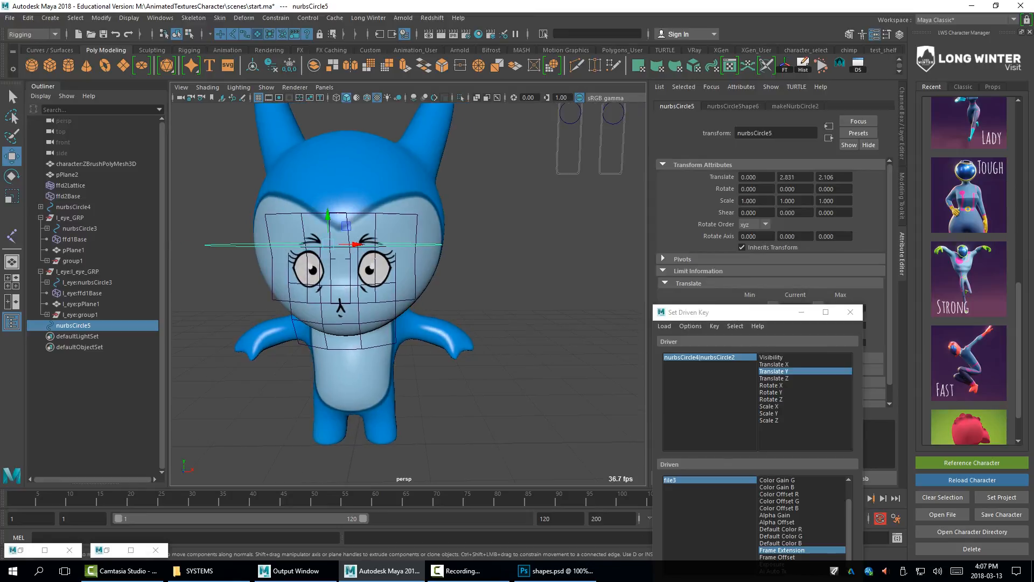
key("e")
left_click_drag(325, 230, 327, 266)
key("ctrl+a")
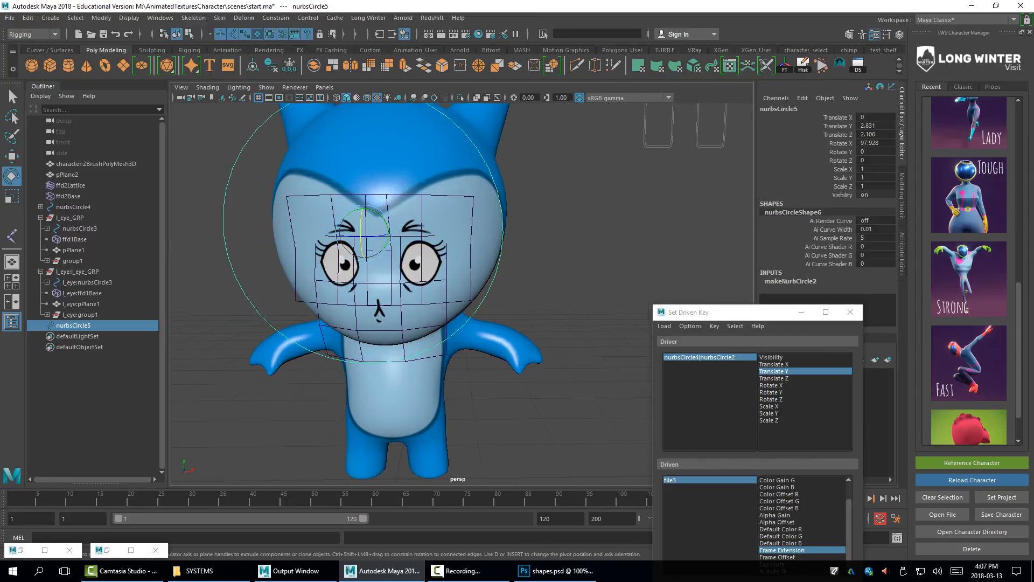
left_click(873, 142)
left_click(876, 143)
type("90")
key("Return")
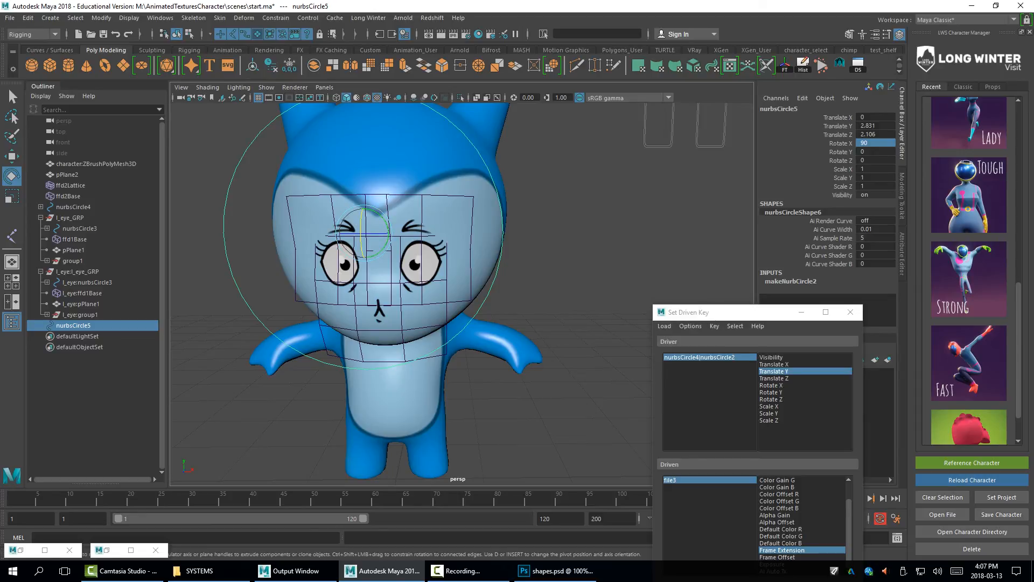
Group the circle and fit the group around one eye, scaled to about 0.166 and moved to about X 0.379, Y -0.238
key("ctrl+g")
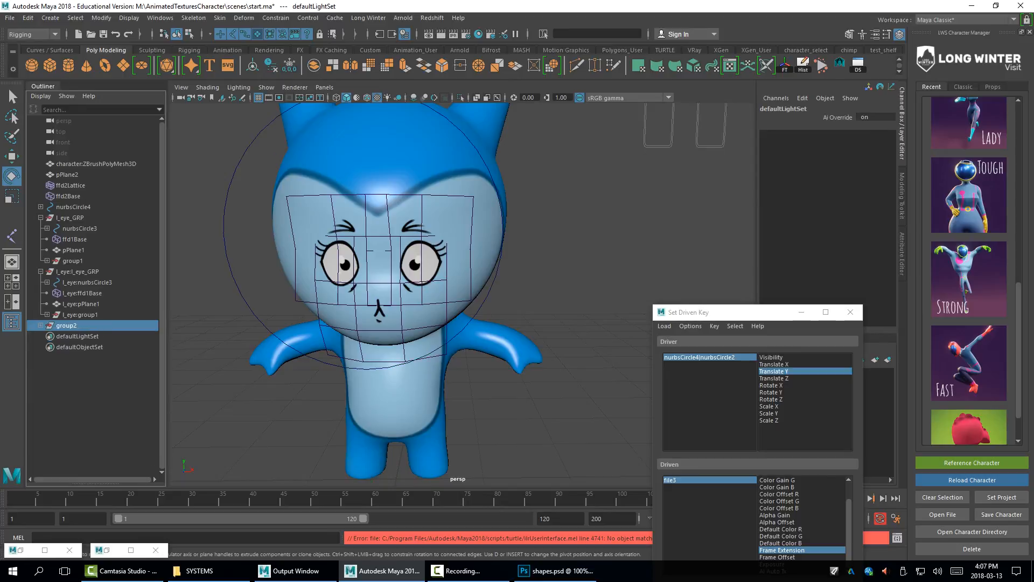
key("space")
left_click_drag(317, 211, 322, 234)
key("r")
key("w")
left_click_drag(393, 233, 431, 249)
key("q")
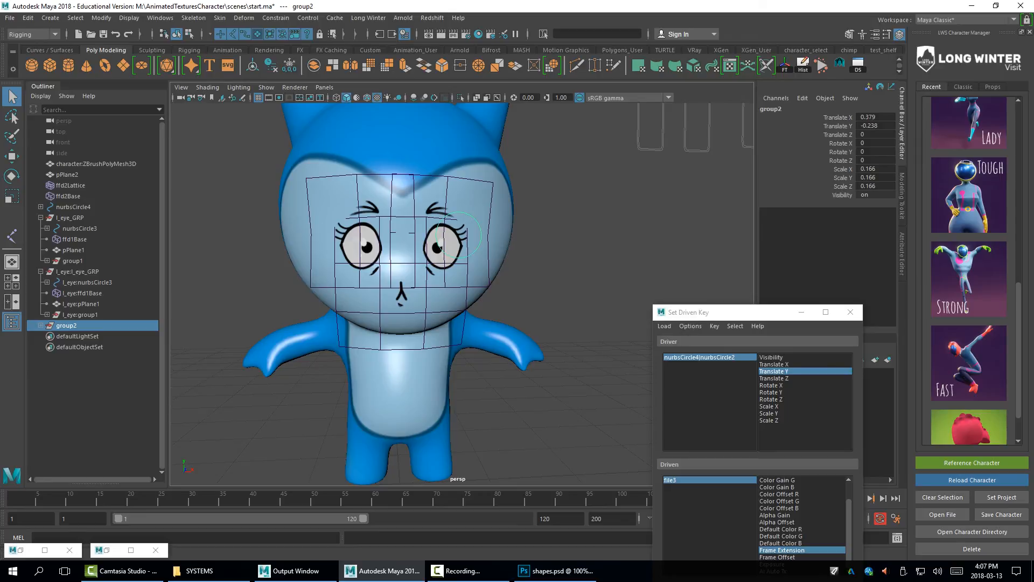
Select the circle control in front of the eye and freeze its transformations
scroll(544, 272, "up", 4)
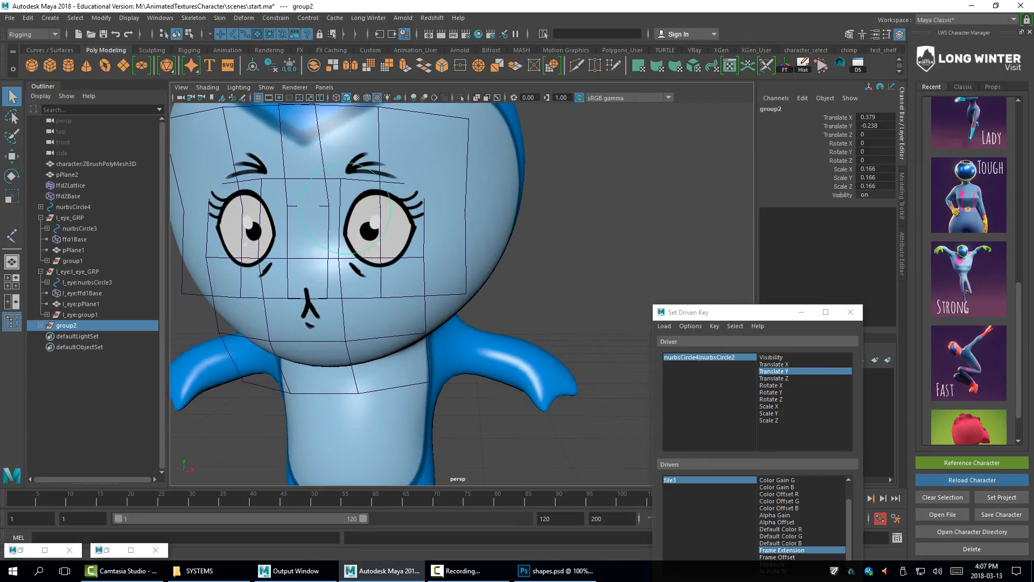
left_click(390, 220)
mouse_move(399, 226)
left_mouse_down("alt")
mouse_move(345, 242)
mouse_move(431, 232)
mouse_move(269, 232)
mouse_move(243, 259)
left_mouse_up("alt")
left_click(232, 231)
scroll(269, 232, "down", 1)
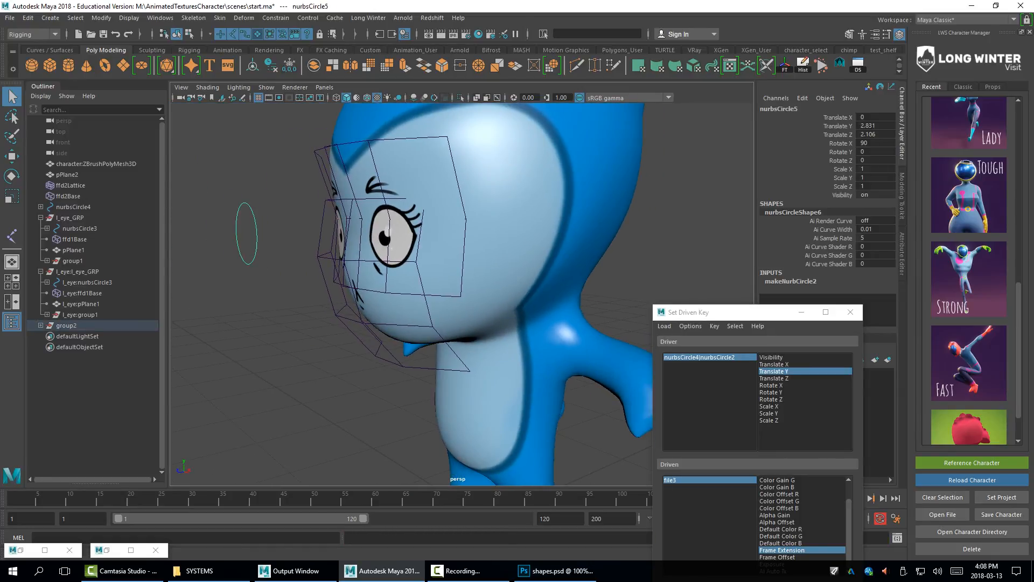
left_click(785, 65)
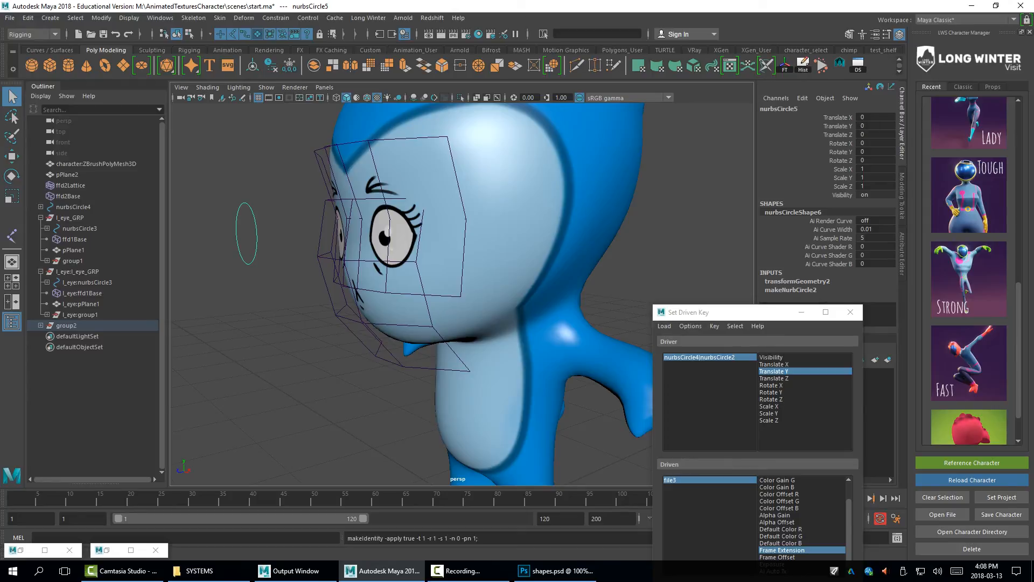
Lock and hide all of the circle's channels except Translate X and Translate Y
left_click_drag(835, 134, 835, 194)
right_click(835, 195)
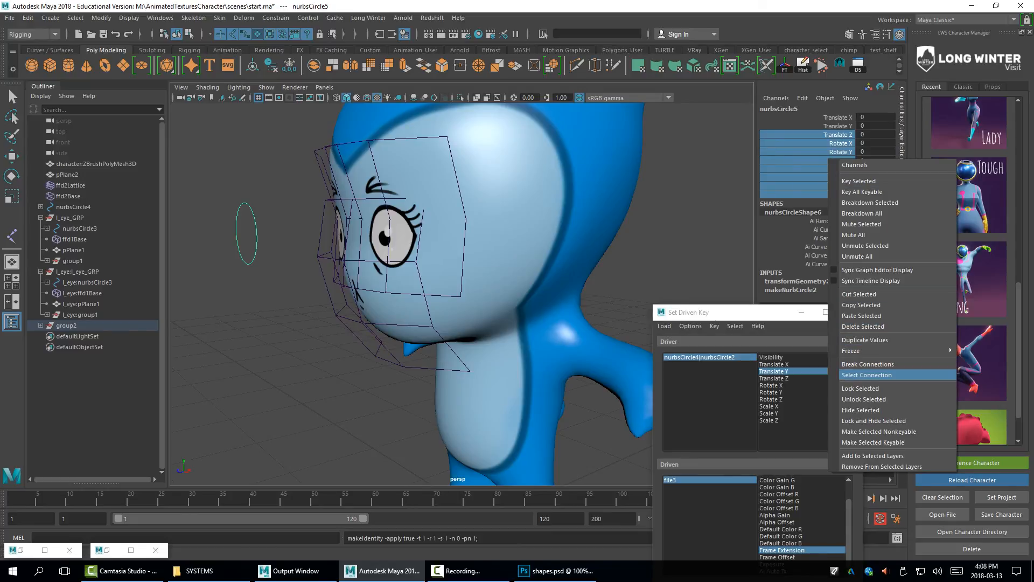
left_click(867, 374)
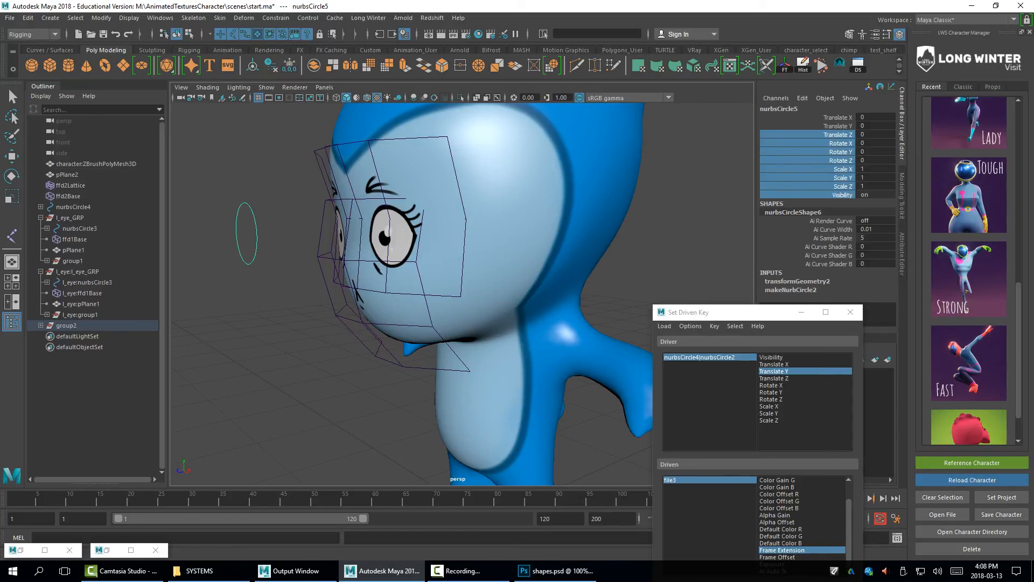
right_click(856, 162)
left_click(889, 425)
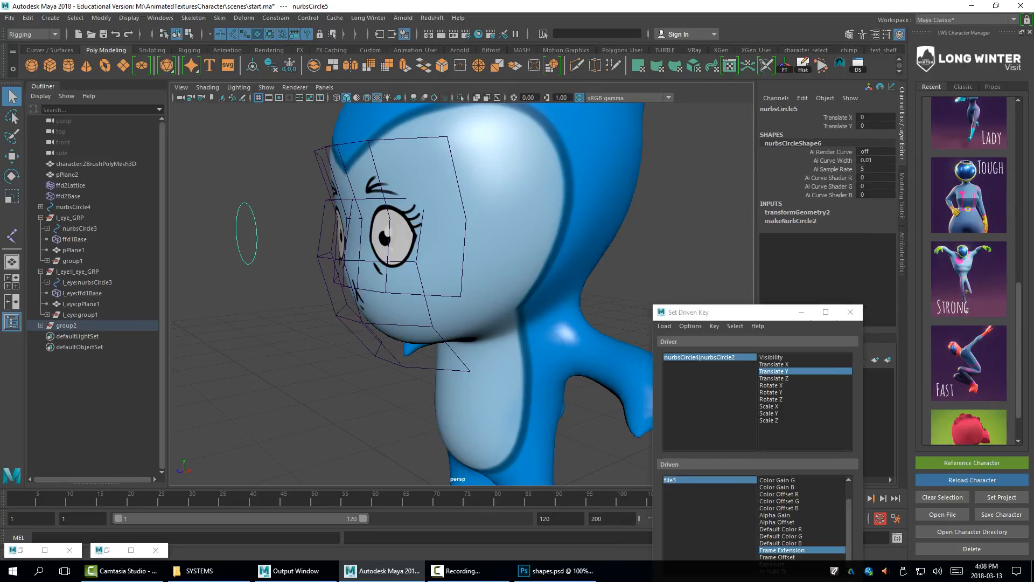
left_click_drag(442, 291, 481, 292, "alt")
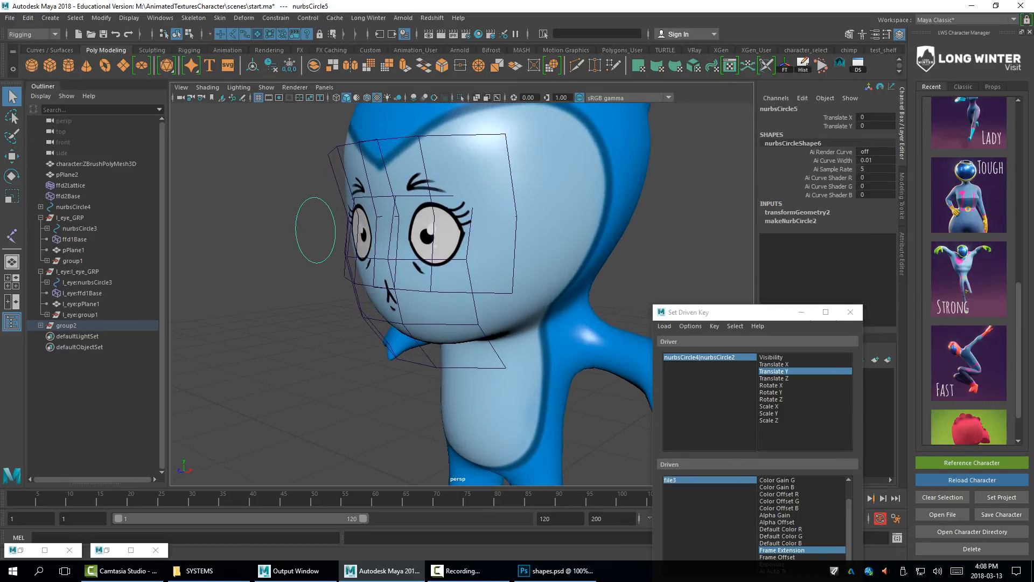
Enable minimum and maximum translate limits of -1.00 and 1.00 on the circle's X and Y axes
key("ctrl+a")
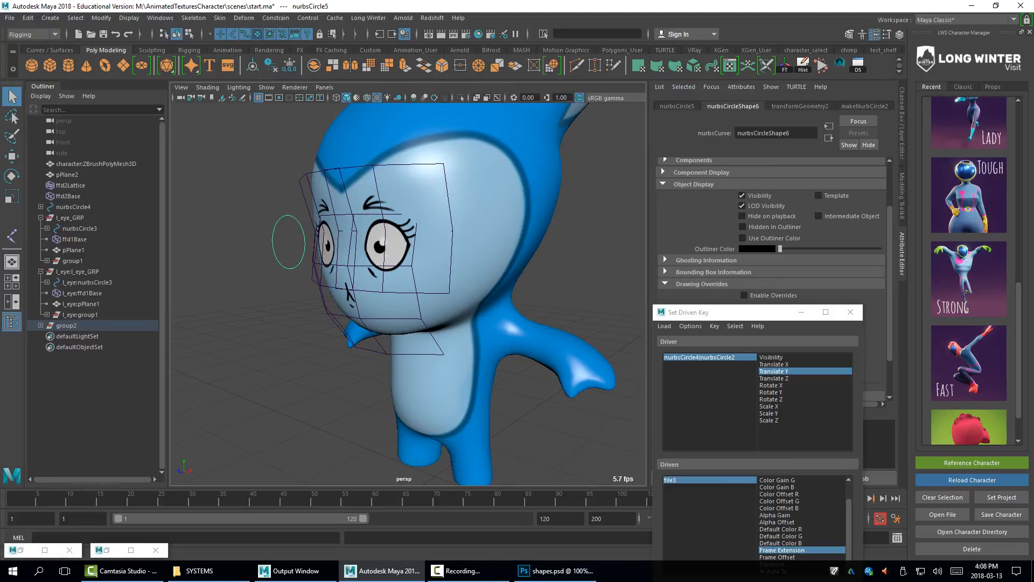
left_click(677, 106)
left_click(698, 271)
left_click_drag(720, 305, 720, 421)
left_click(684, 283)
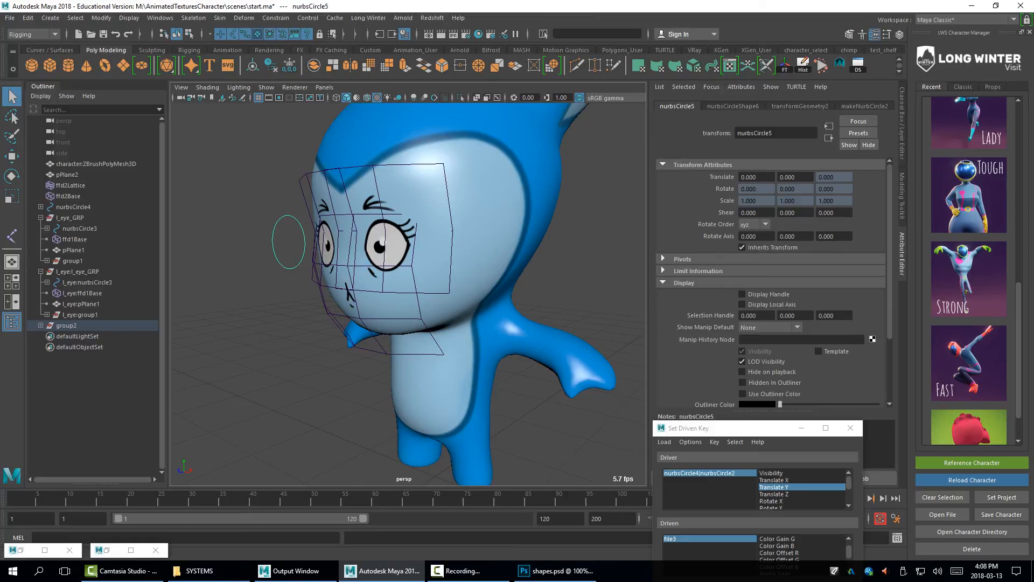
left_click(684, 283)
left_click(698, 271)
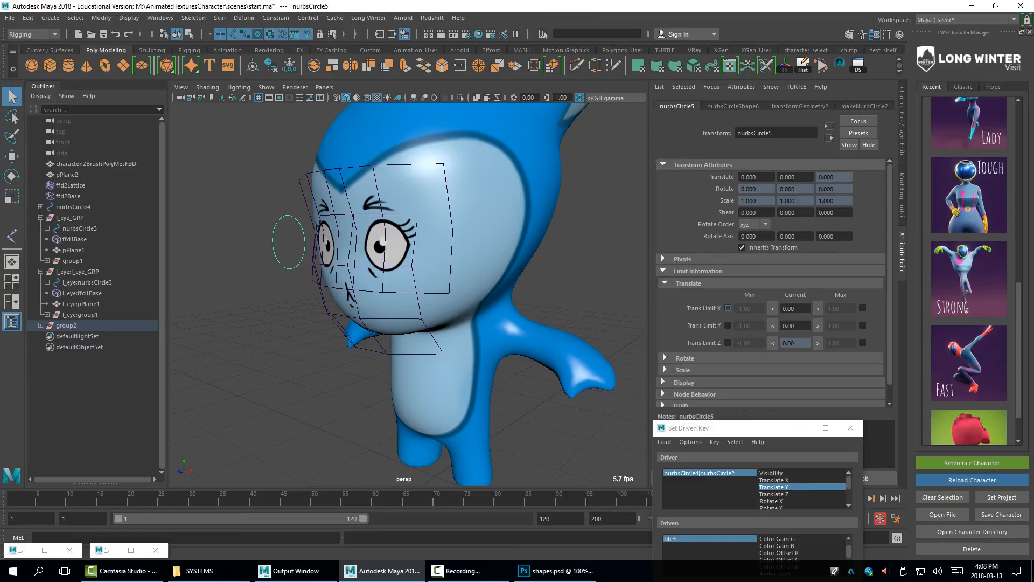
left_click(727, 308)
left_click(728, 325)
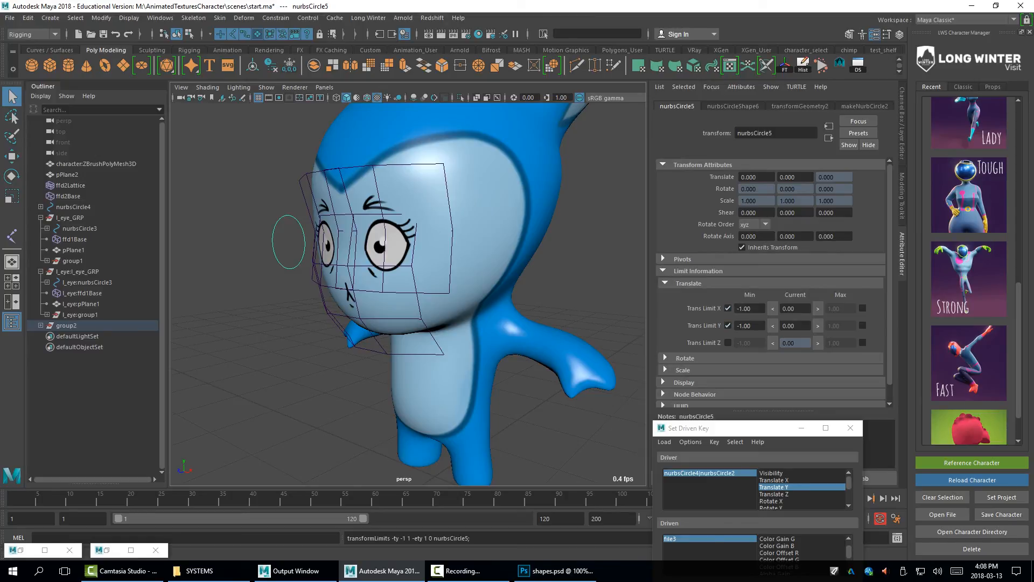
left_click(863, 308)
left_click(862, 326)
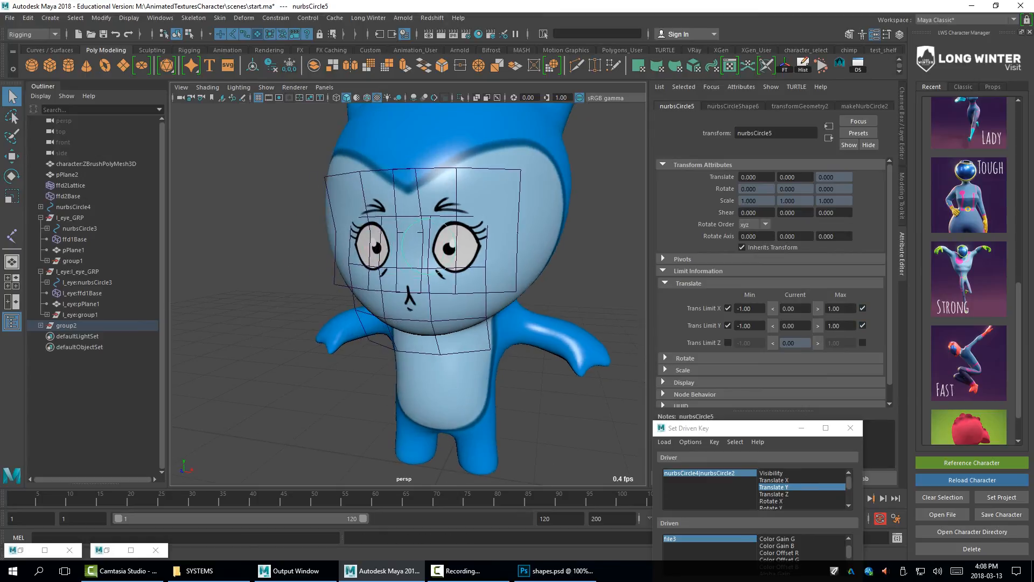
Test-move the circle control within its limits and undo the move
key("w")
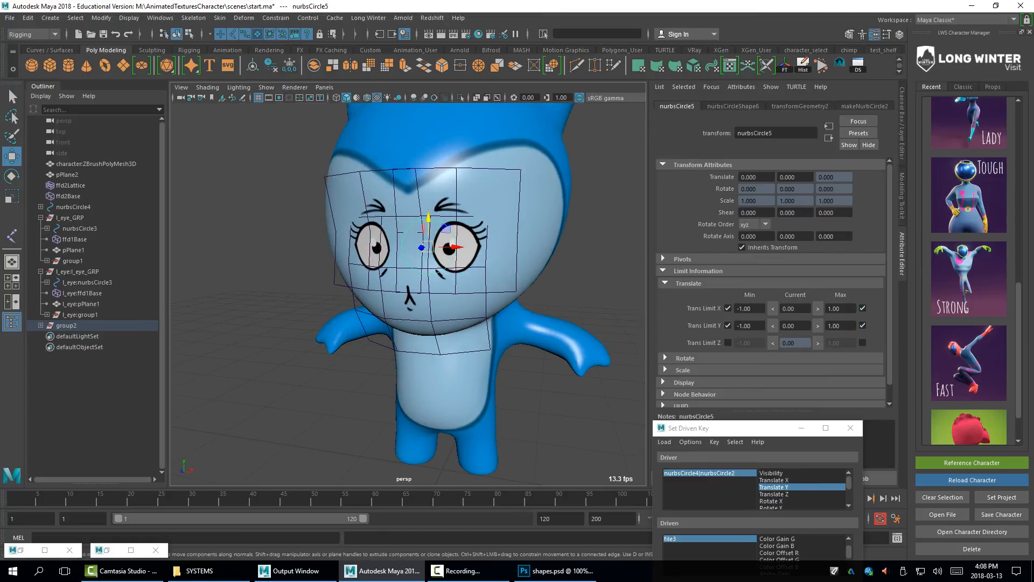
left_click_drag(401, 254, 442, 251)
key("ctrl+z")
scroll(442, 250, "up", 2)
Inspect the transform channels of the eye plane pPlane1 and of the circle control
left_click(455, 237)
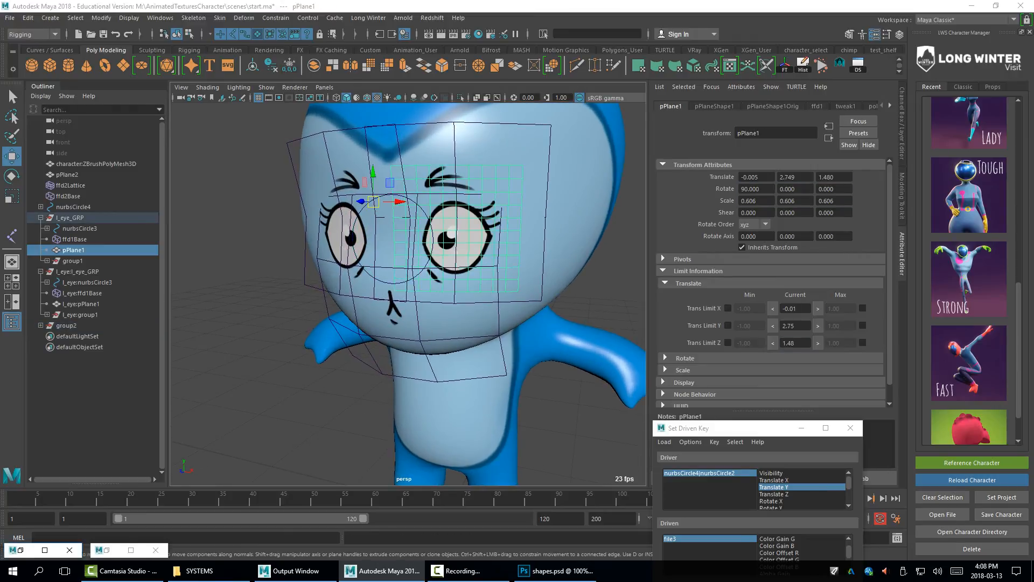
key("ctrl+a")
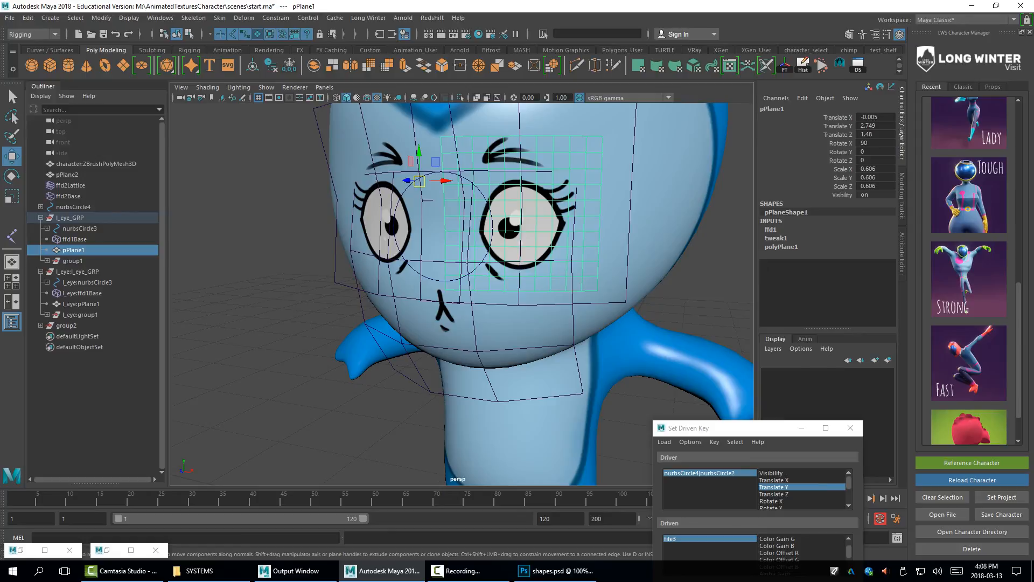
right_click_drag(517, 280, 464, 280, "alt")
left_click_drag(463, 280, 420, 277, "alt")
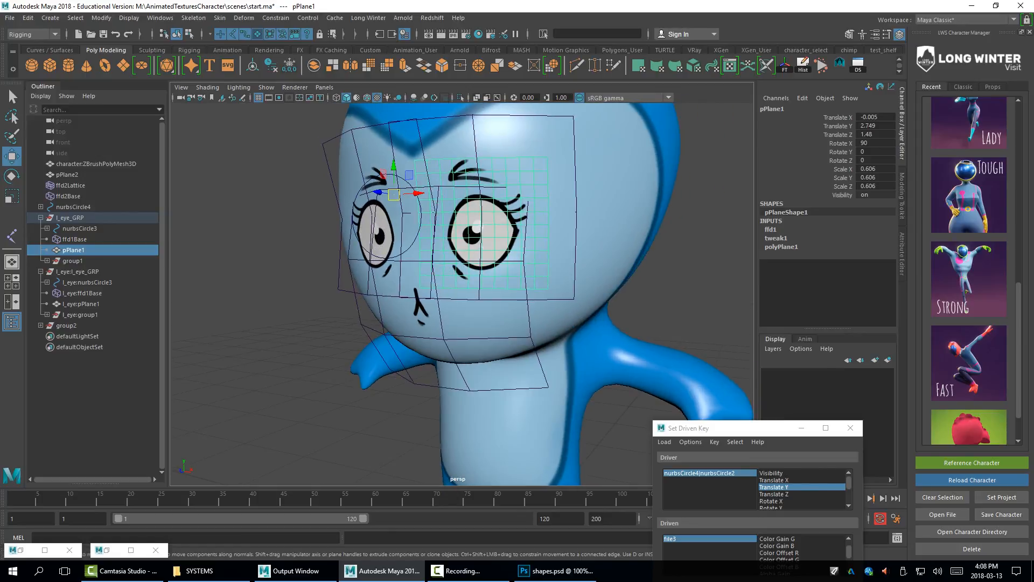
left_click(419, 233)
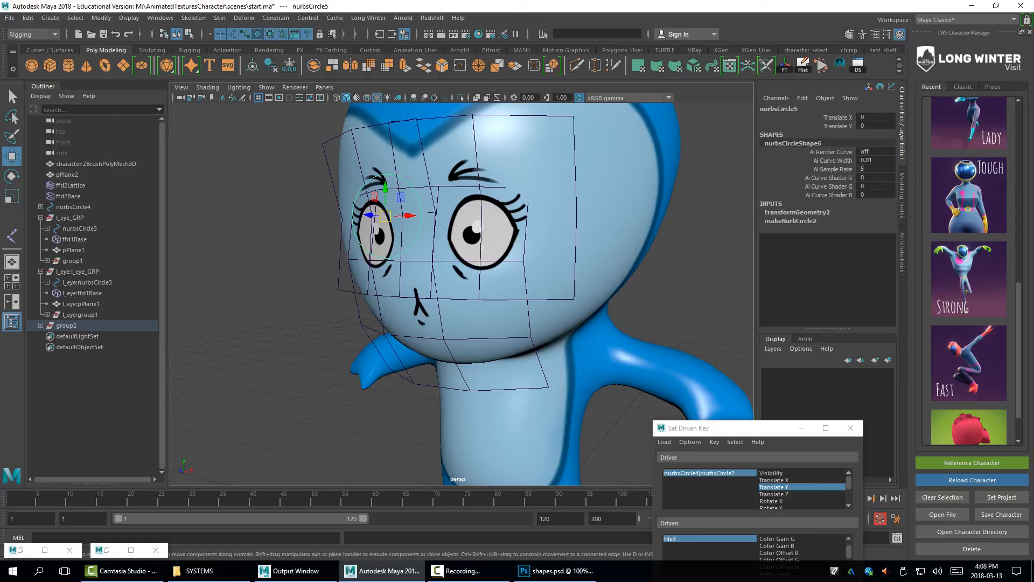
left_click_drag(458, 291, 522, 298, "alt")
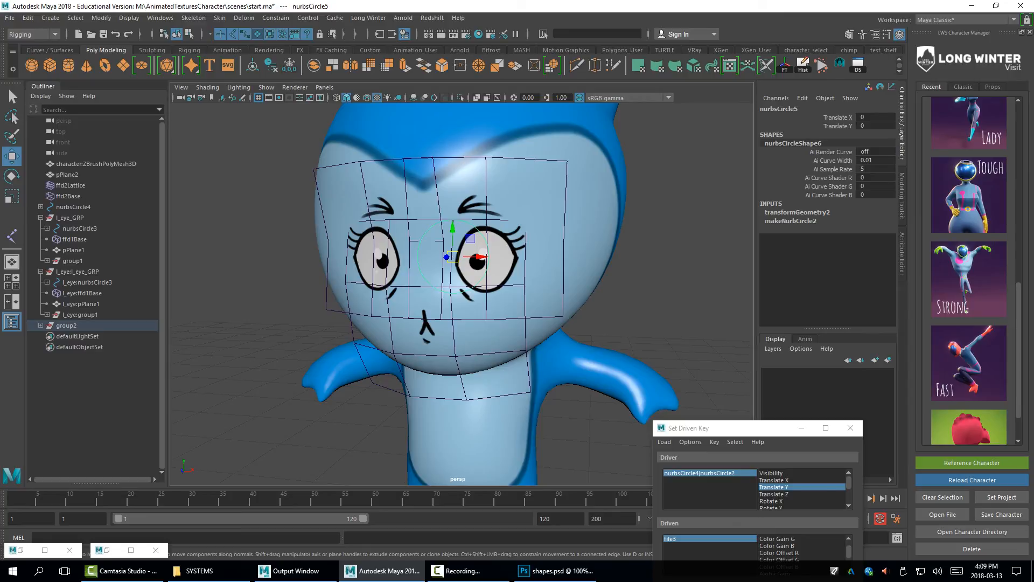
left_click_drag(474, 301, 415, 301, "alt")
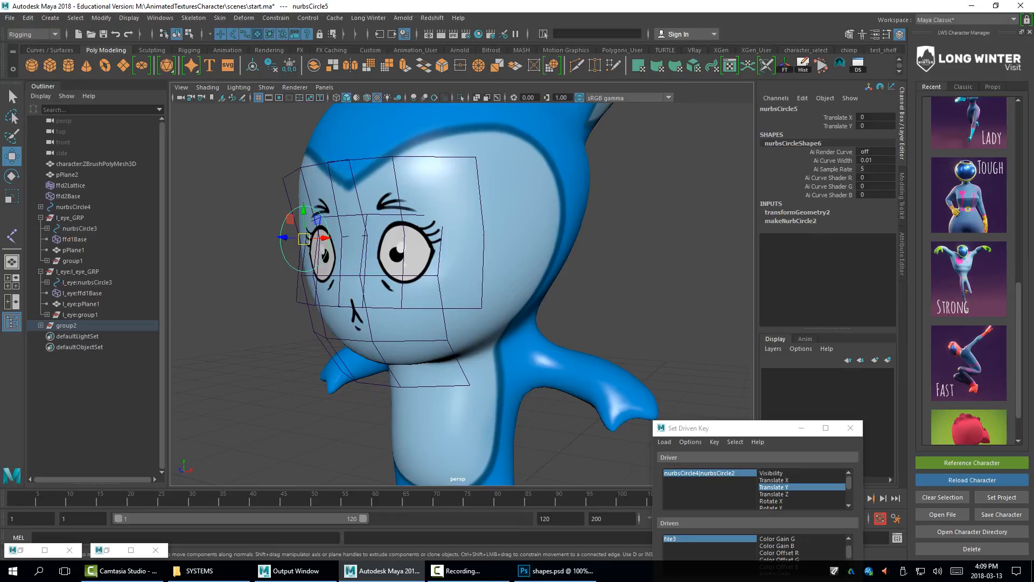
Select the eye plane together with the circle and open a Set Driven Key setup for them
left_click(405, 252, "shift")
left_click(802, 98)
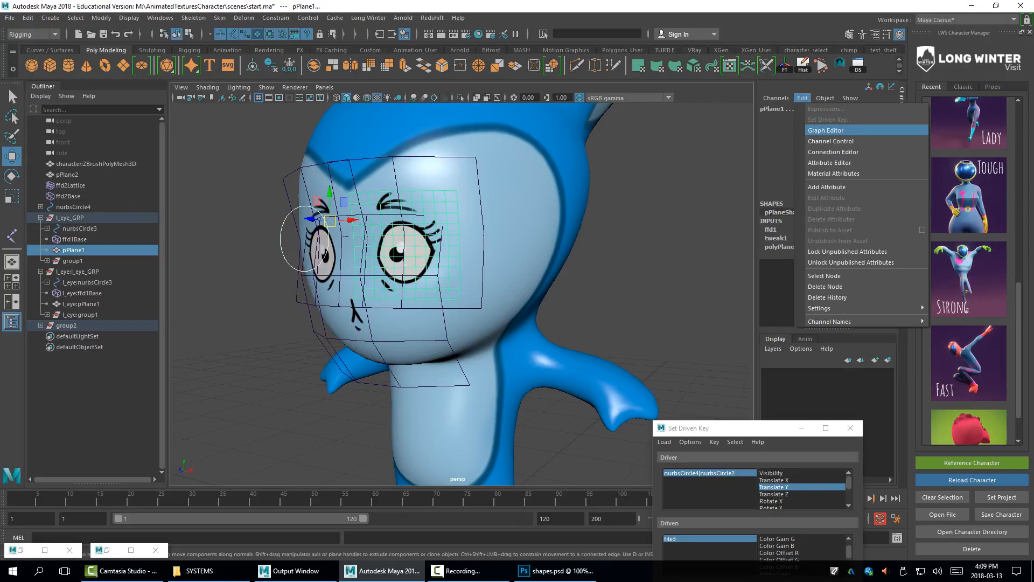
left_click(784, 134)
left_click(802, 98)
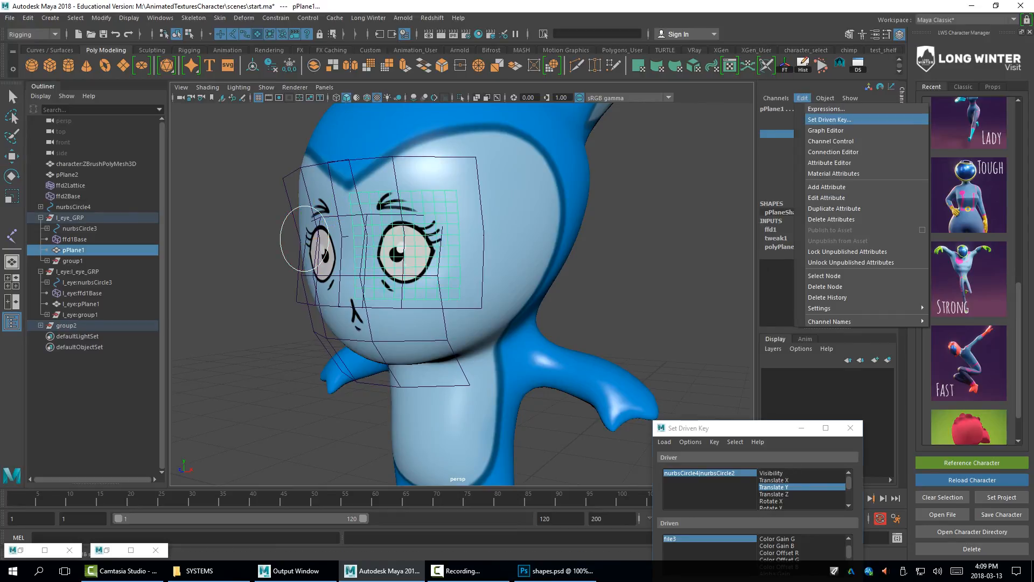
left_click(830, 119)
left_click_drag(737, 430, 663, 124)
left_click_drag(660, 299, 660, 437)
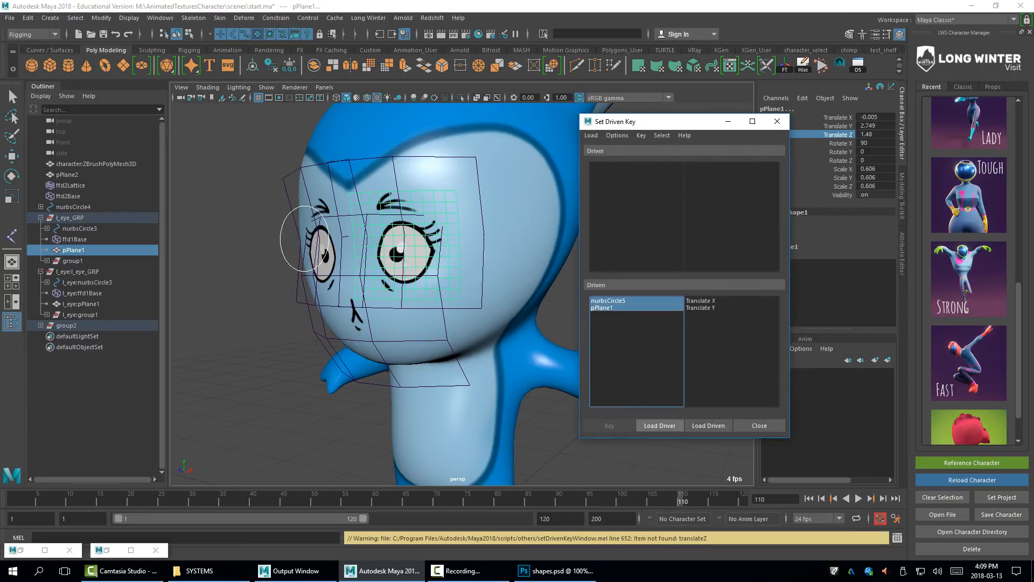
Load the circle as driver and pPlane1 as driven, and pair Translate X with Translate X
left_click(550, 437)
left_click(284, 226)
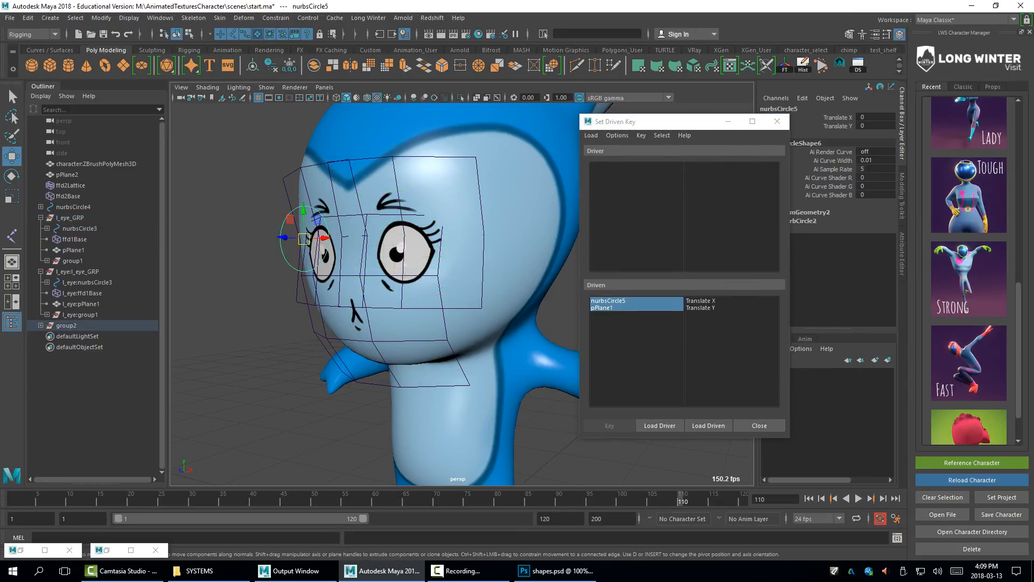
left_click(660, 425)
left_click(73, 250)
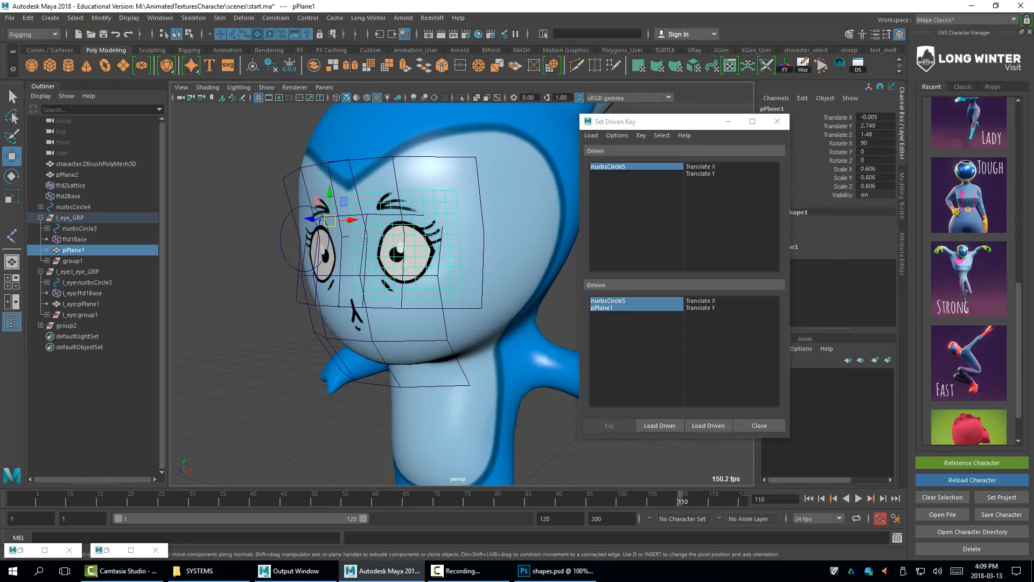
left_click(708, 426)
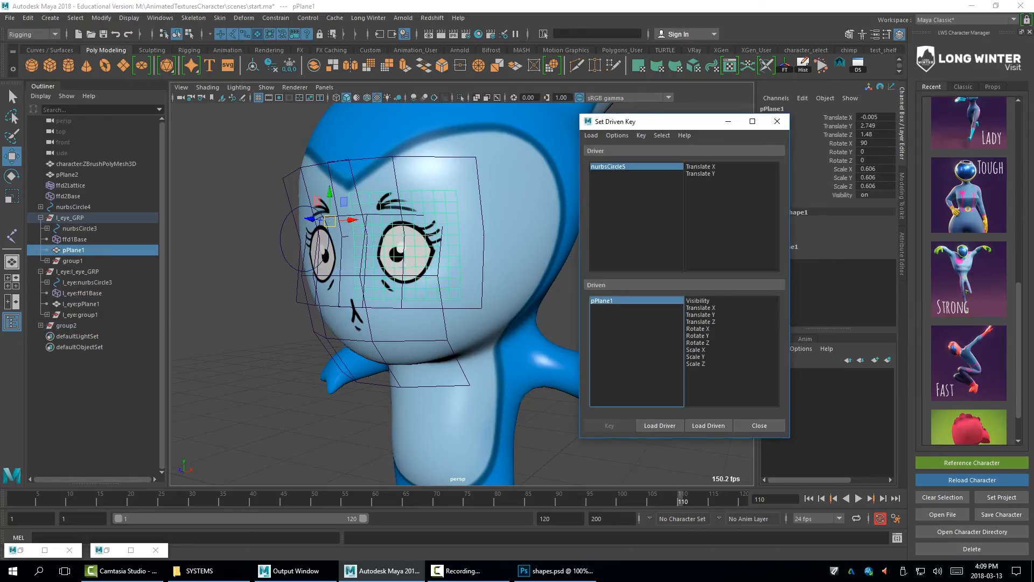
left_click(701, 167)
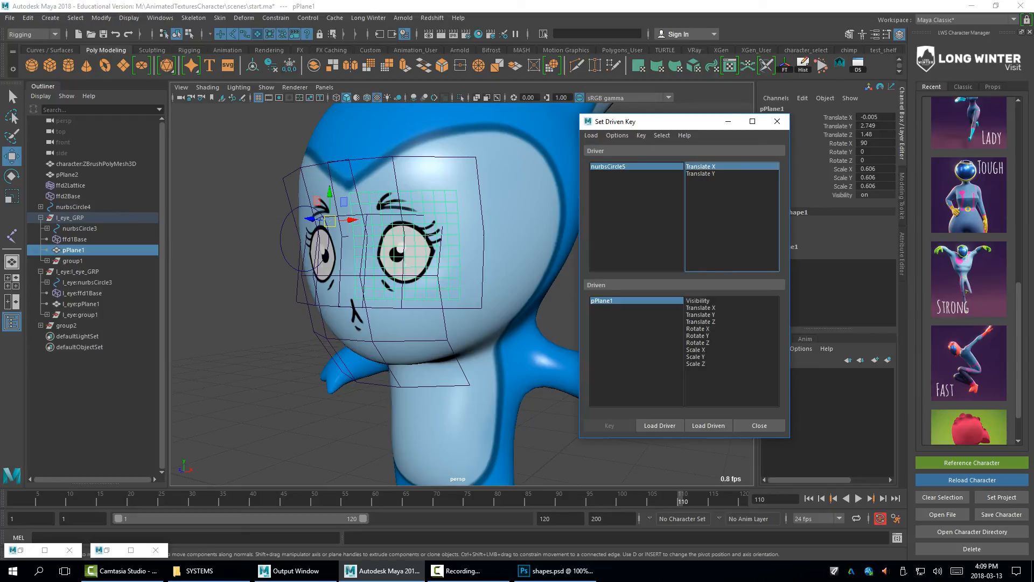
left_click(701, 308)
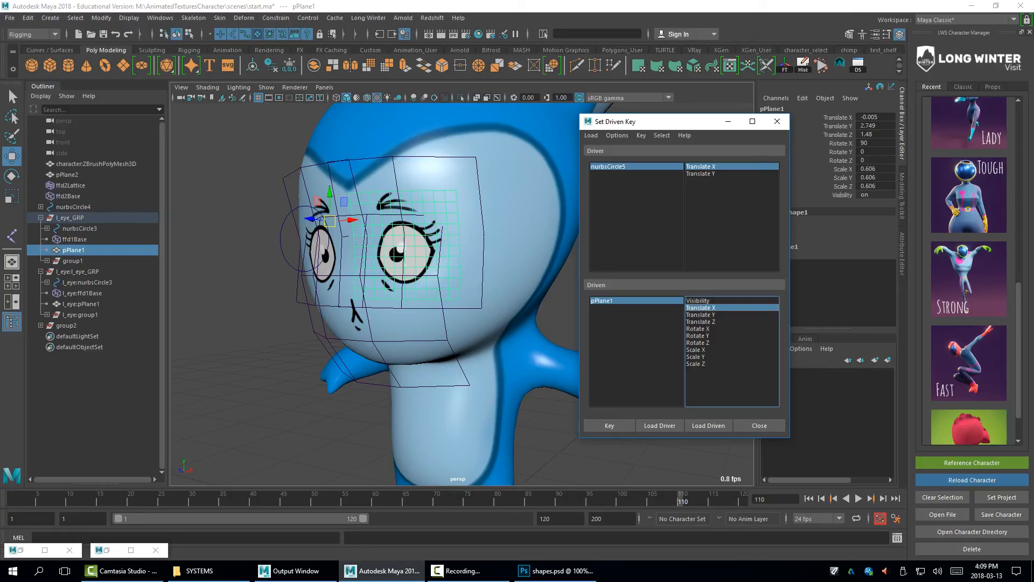
left_click(837, 117)
Set a driven key for the eye plane's Translate X with the plane and the circle at their rest positions
right_click_drag(420, 291, 378, 291, "alt")
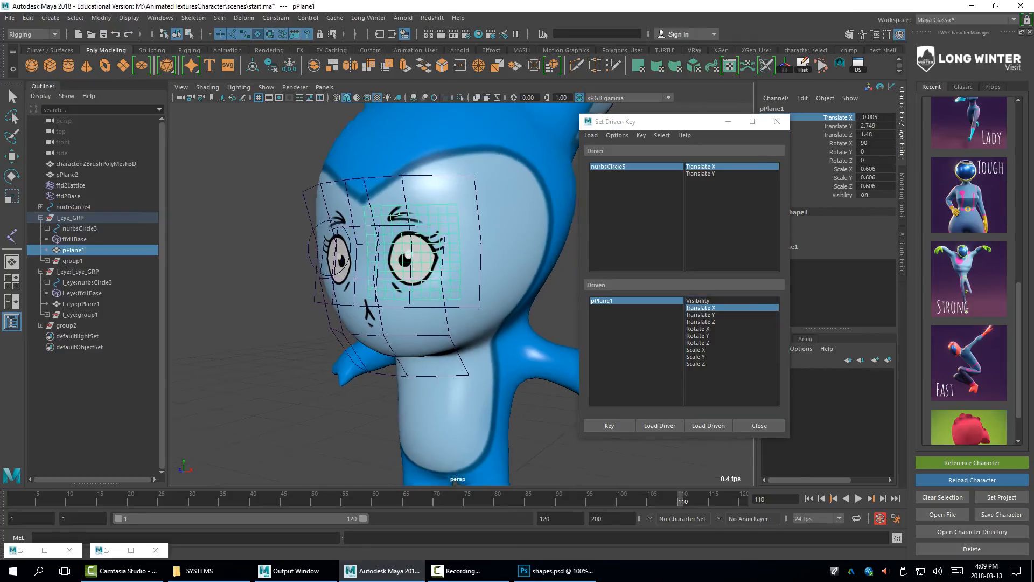
middle_click_drag(377, 301, 410, 161, "alt")
left_click_drag(377, 226, 463, 237, "alt")
middle_click_drag(463, 237, 447, 315, "alt")
right_click_drag(447, 315, 409, 315, "alt")
key("w")
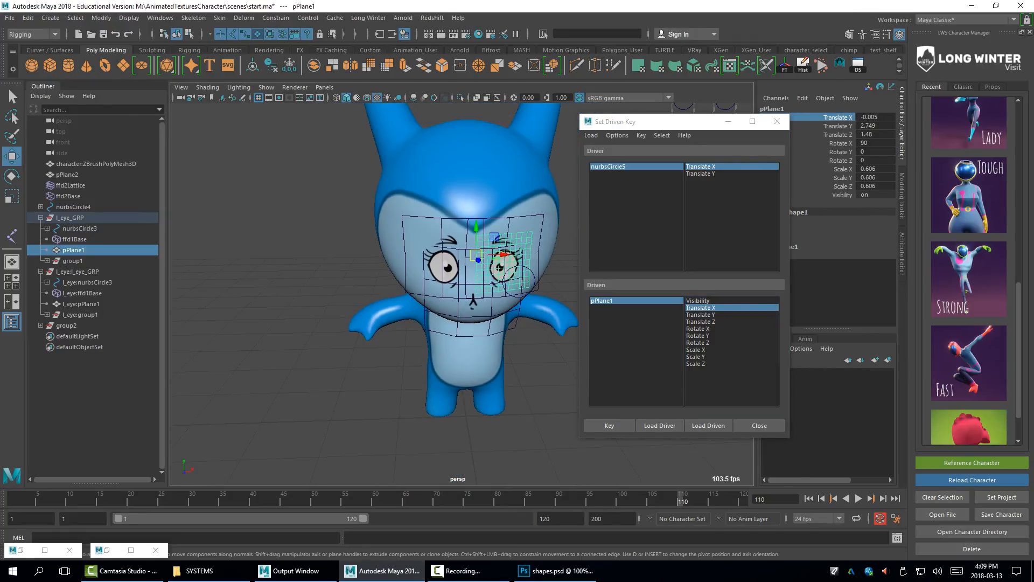
middle_click_drag(463, 258, 413, 311, "alt")
right_click_drag(414, 310, 464, 312, "alt")
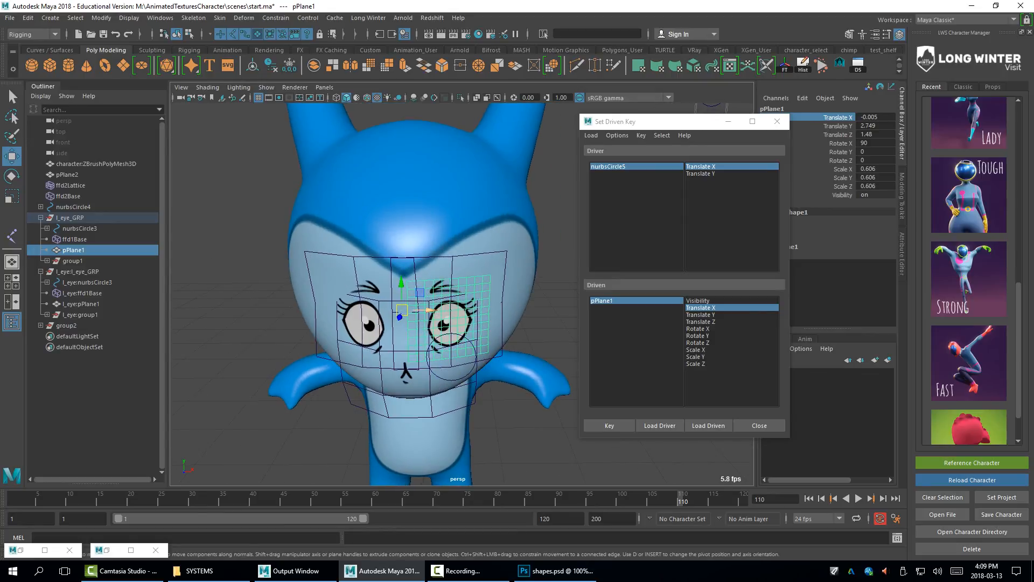
left_click_drag(430, 310, 417, 310)
key("ctrl+z")
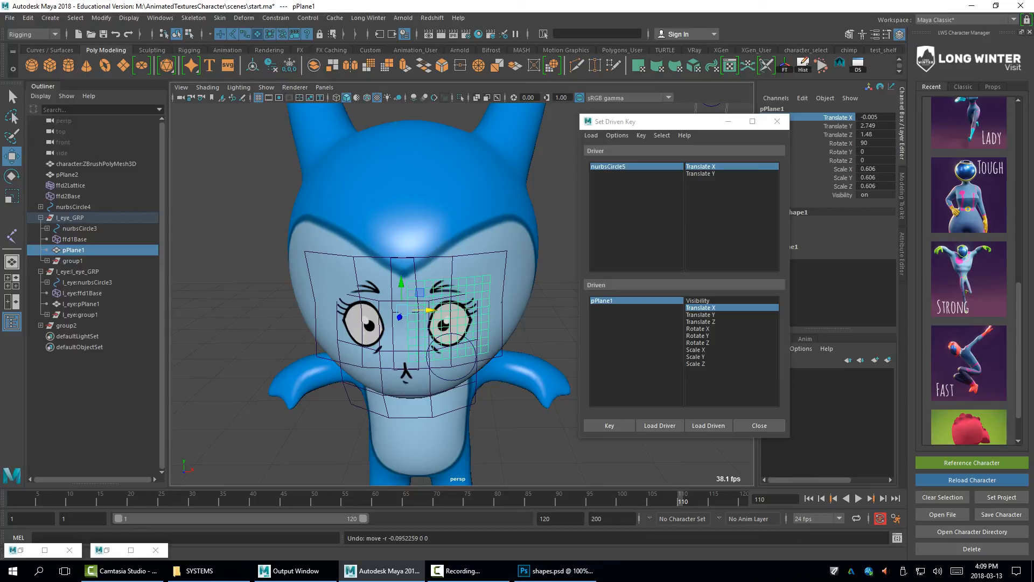
left_click(699, 307)
left_click(610, 425)
Slide the circle in positive X, move the eye plane to Translate X of about 0.088, and set a driven key
left_click(474, 367)
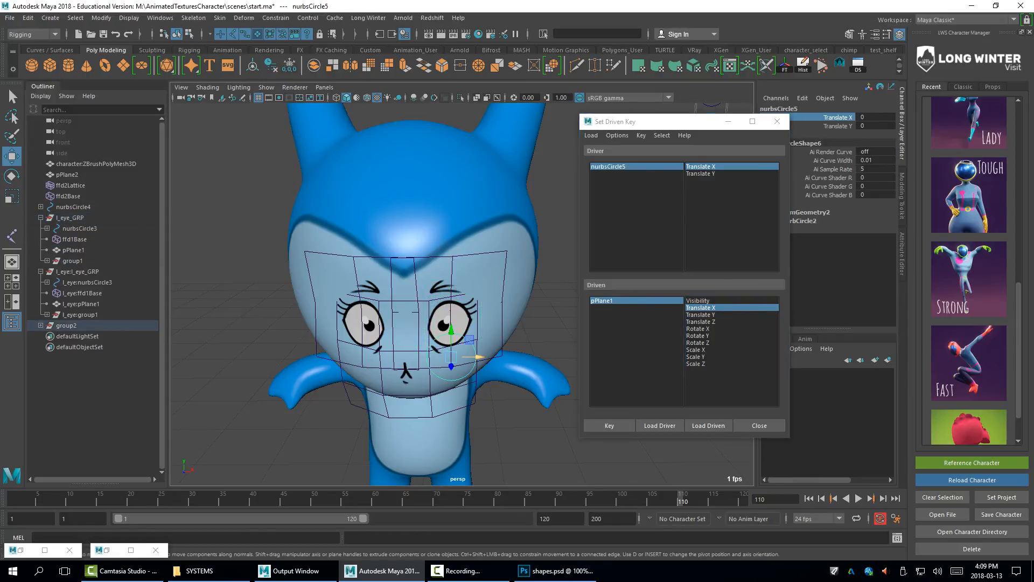
left_click_drag(481, 358, 506, 357)
left_click(472, 323)
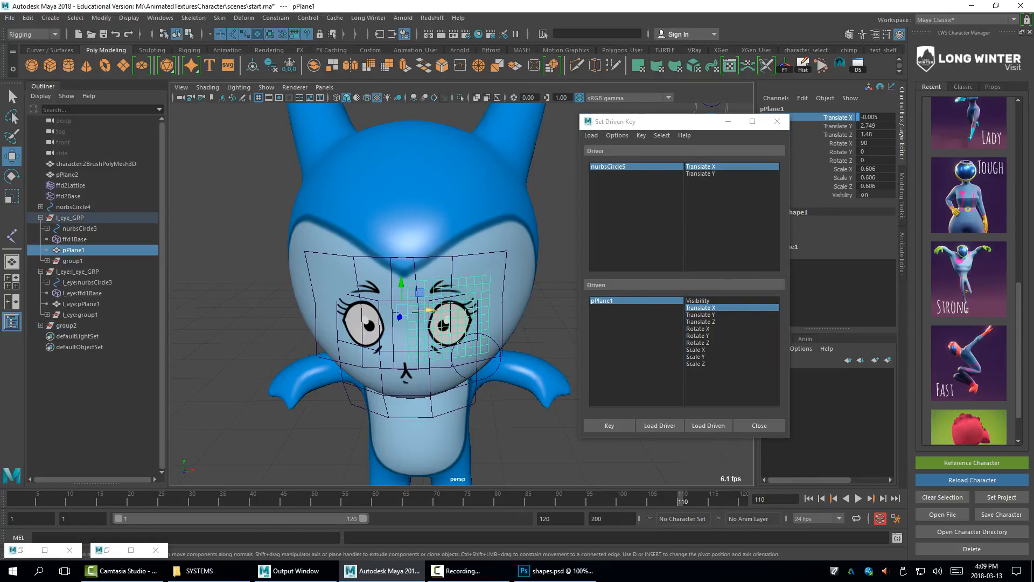
left_click_drag(428, 310, 444, 310)
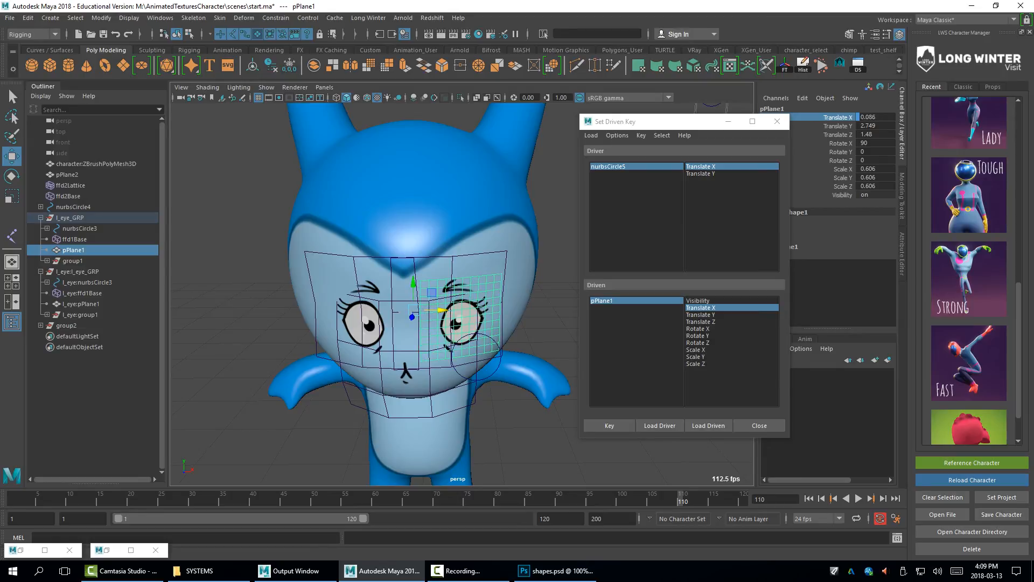
left_click(610, 426)
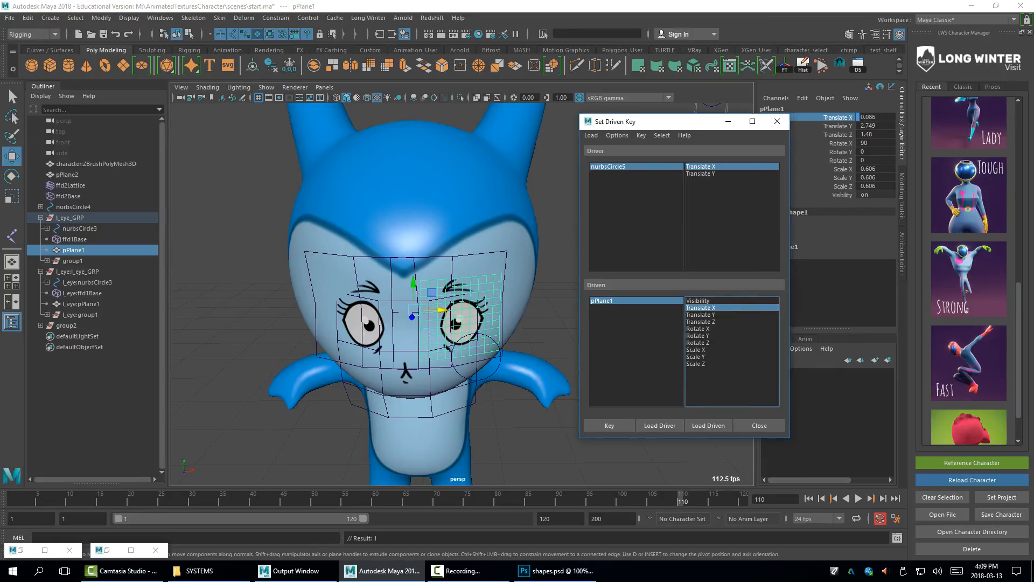
Slide the circle to Translate X of -1, move the eye plane to Translate X of about -0.1, and set a driven key
left_click(497, 369)
left_click_drag(504, 357, 452, 356)
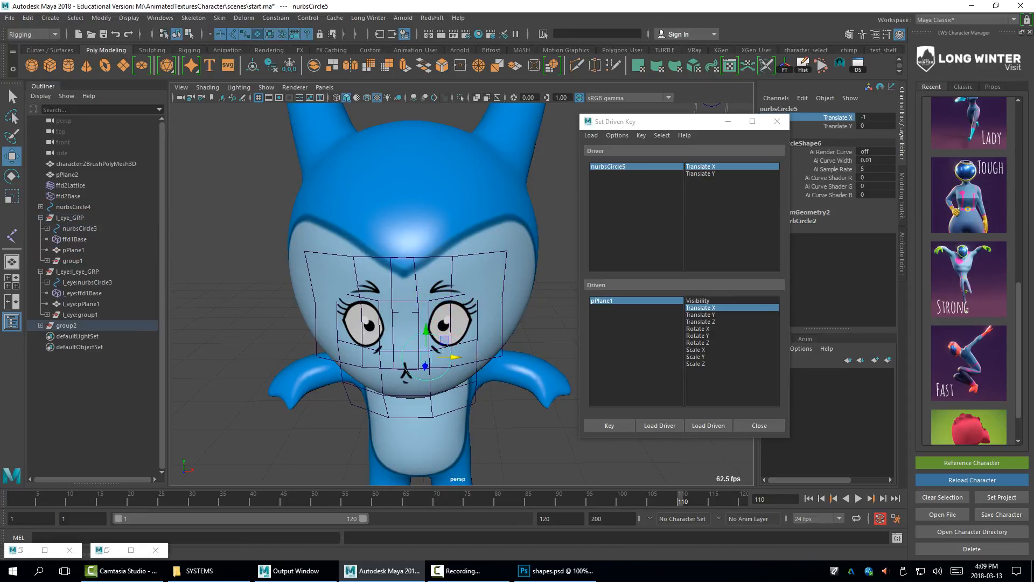
left_click(444, 327)
left_click(460, 324)
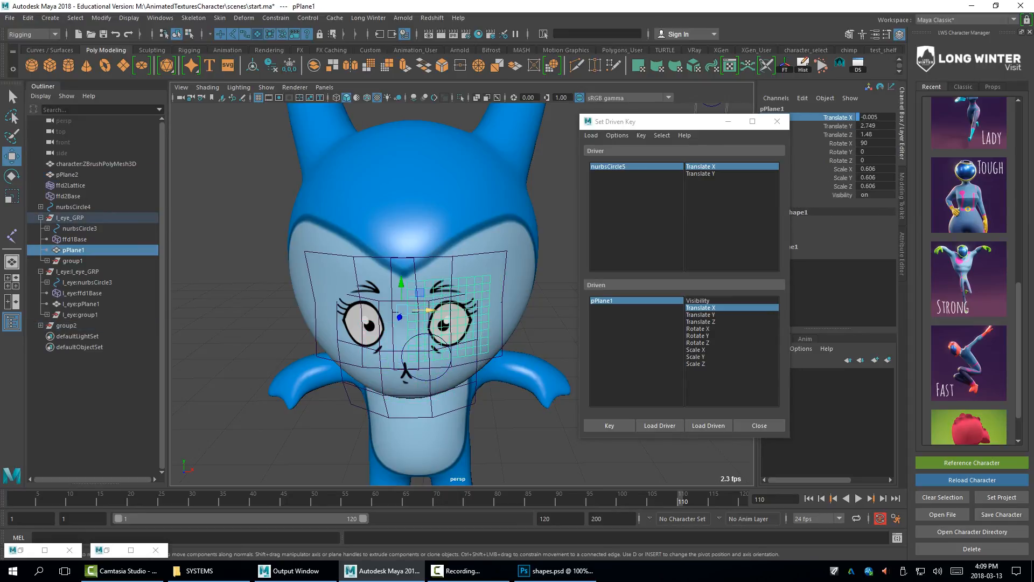
left_click_drag(430, 310, 417, 311)
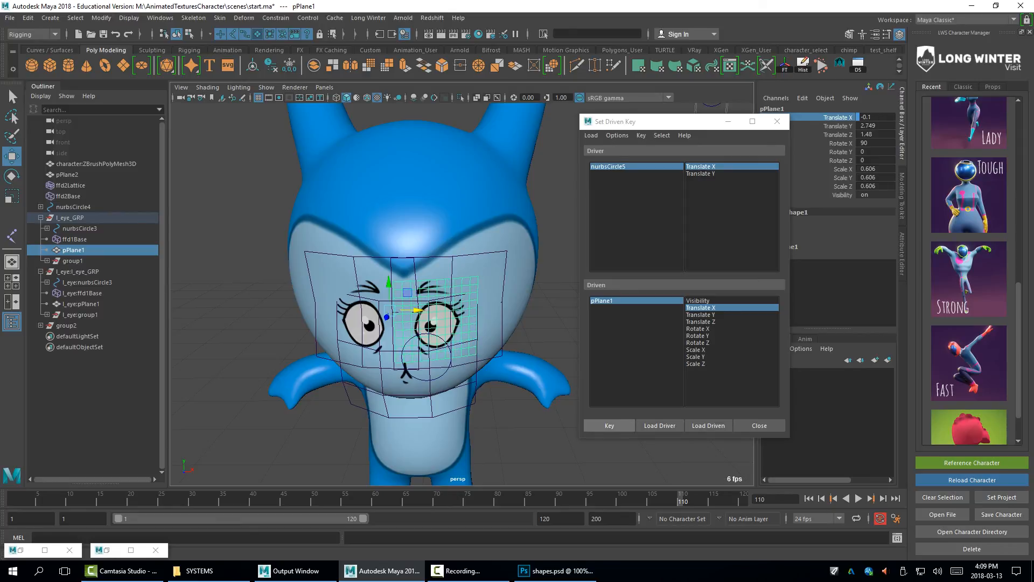
left_click(609, 425)
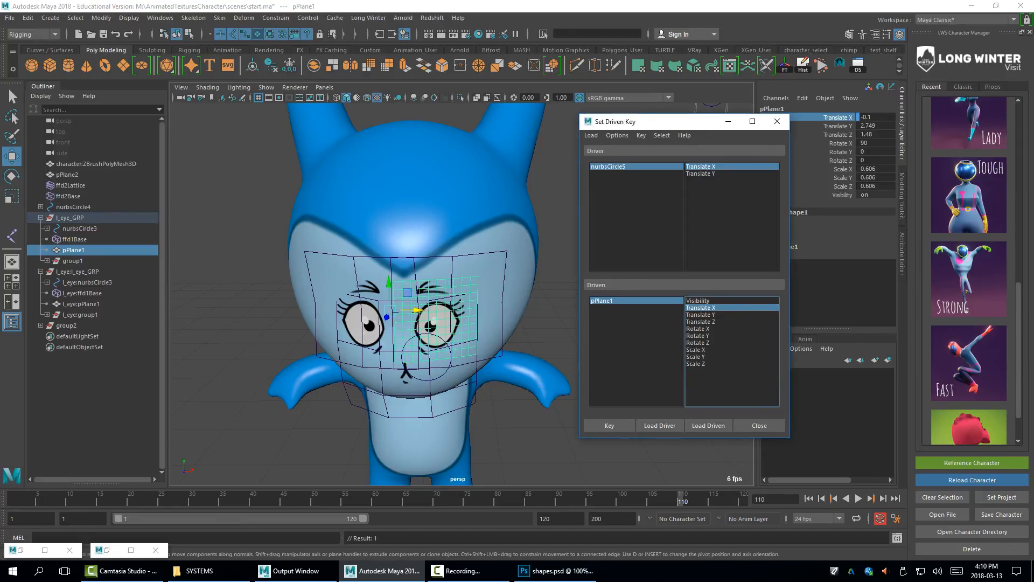
Reset the circle's Translate X and Translate Y to 0
left_click(405, 363)
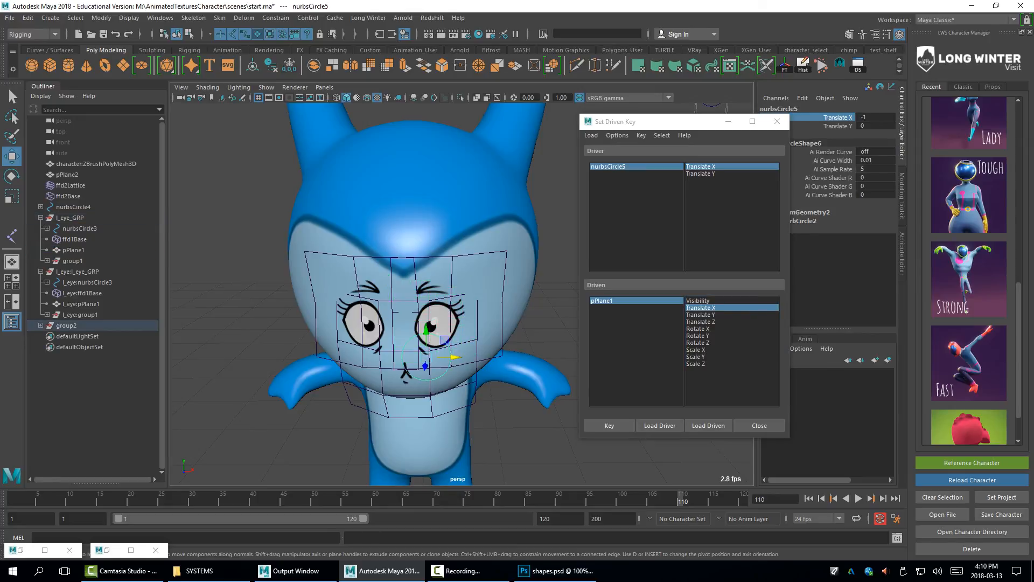
left_click_drag(875, 118, 874, 126)
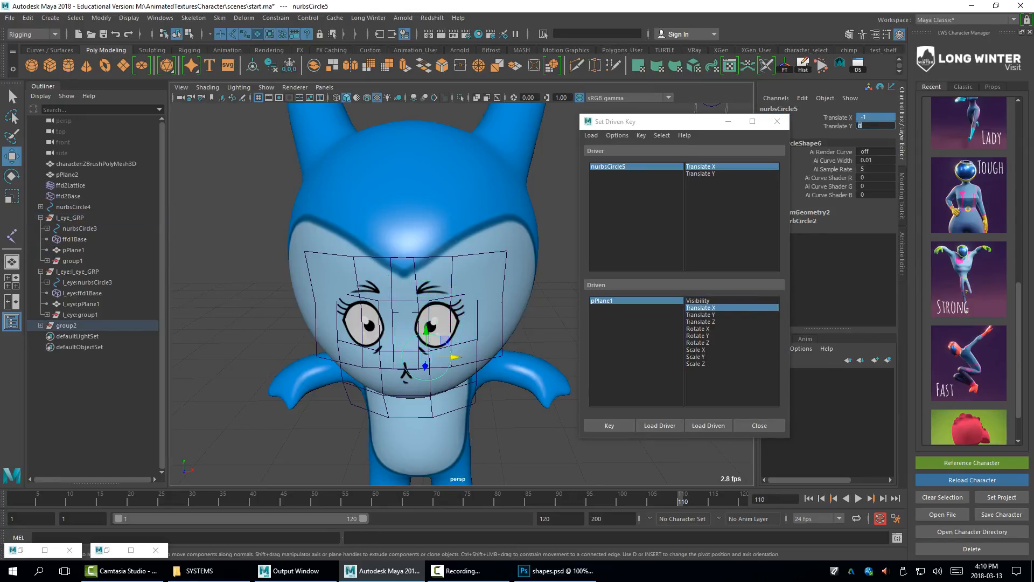
key("Return")
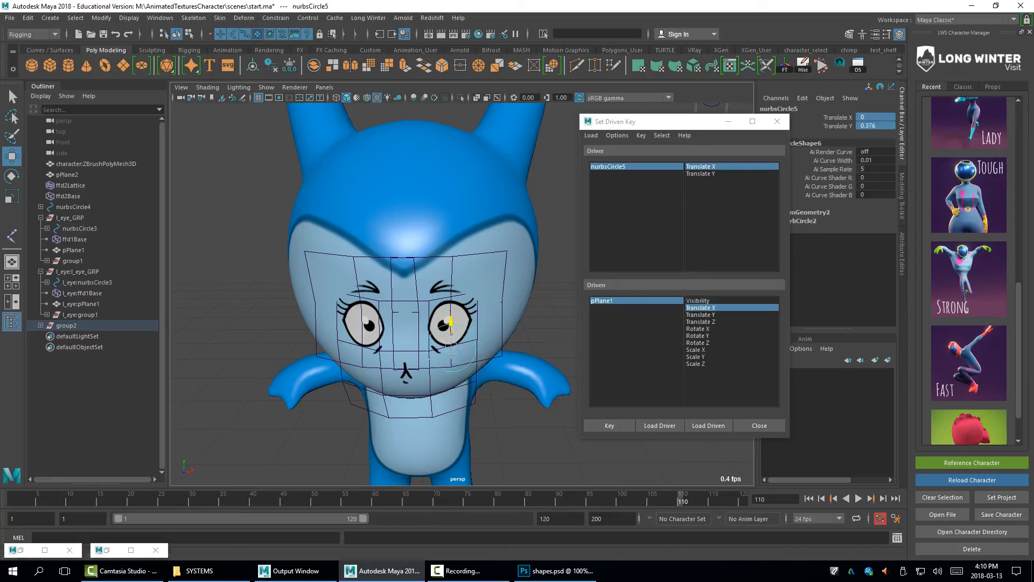
left_click_drag(450, 353, 448, 329)
key("ctrl+z")
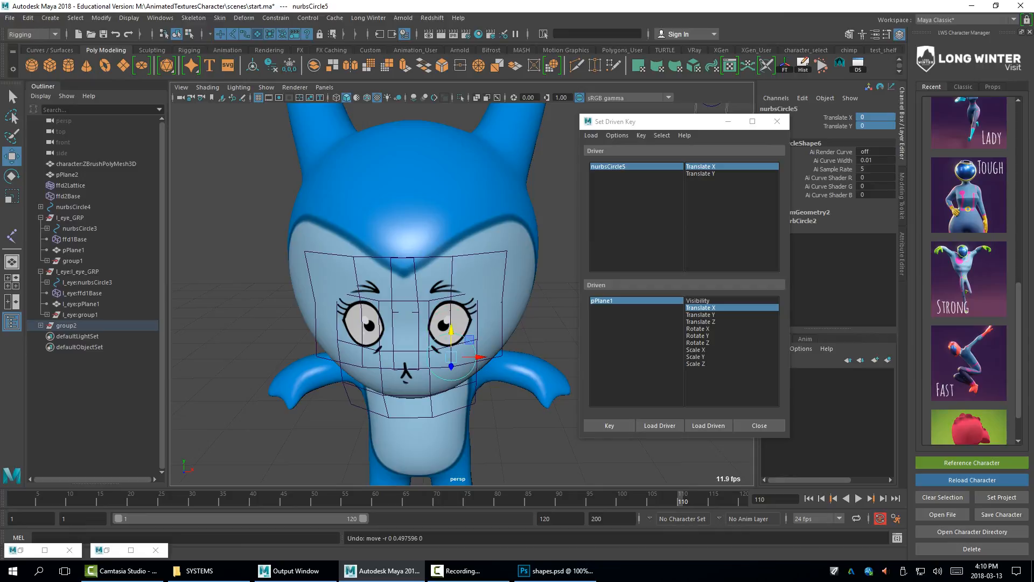
Pair the circle's Translate Y with pPlane1's Translate Y and set a driven key at the rest position
left_click(702, 173)
left_click(701, 314)
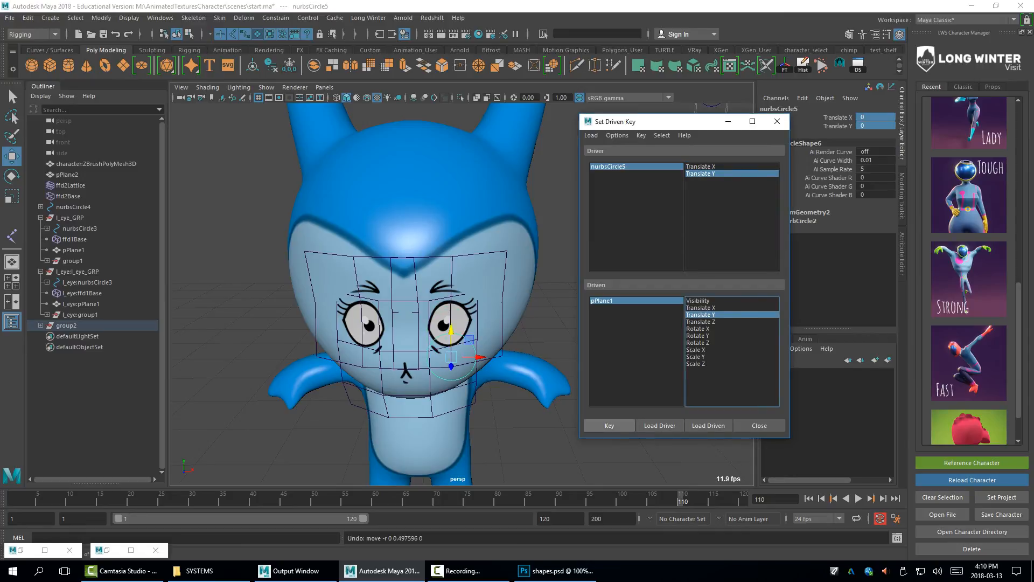
left_click(610, 426)
Raise the circle to Translate Y of 1, move the eye plane to Translate Y of about 2.894, and set a driven key
left_click(609, 166)
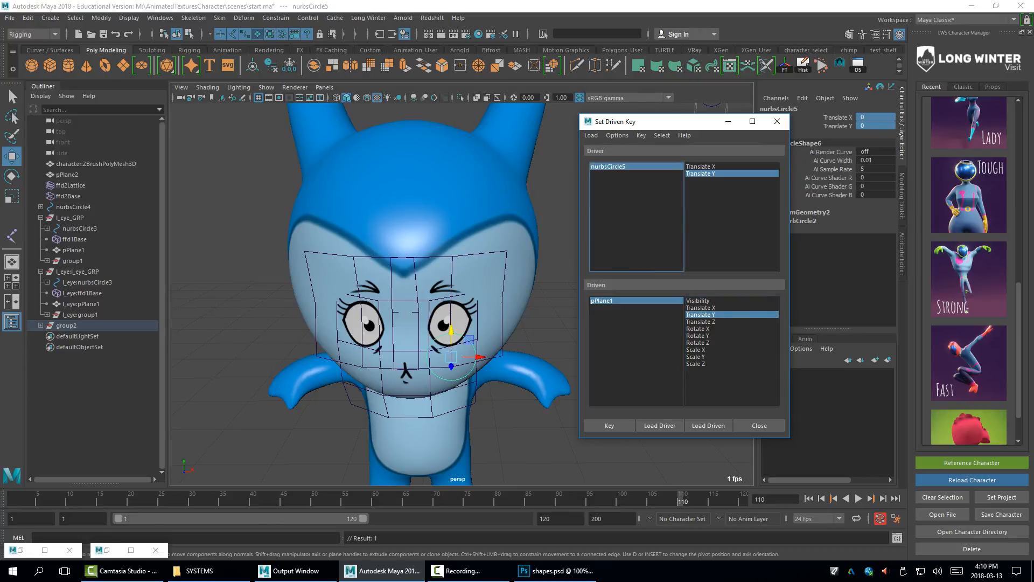
left_click_drag(452, 331, 451, 305)
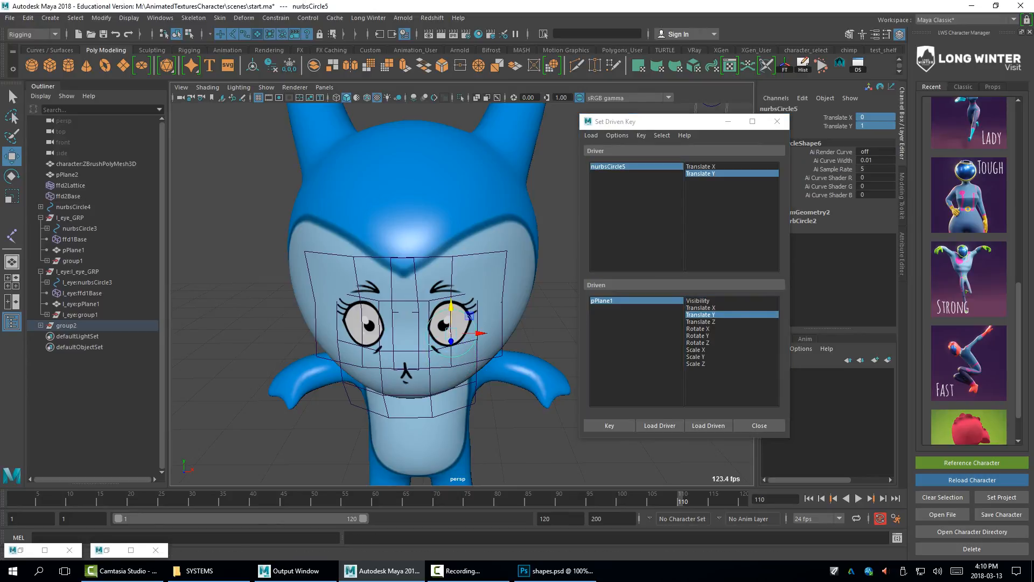
left_click(602, 301)
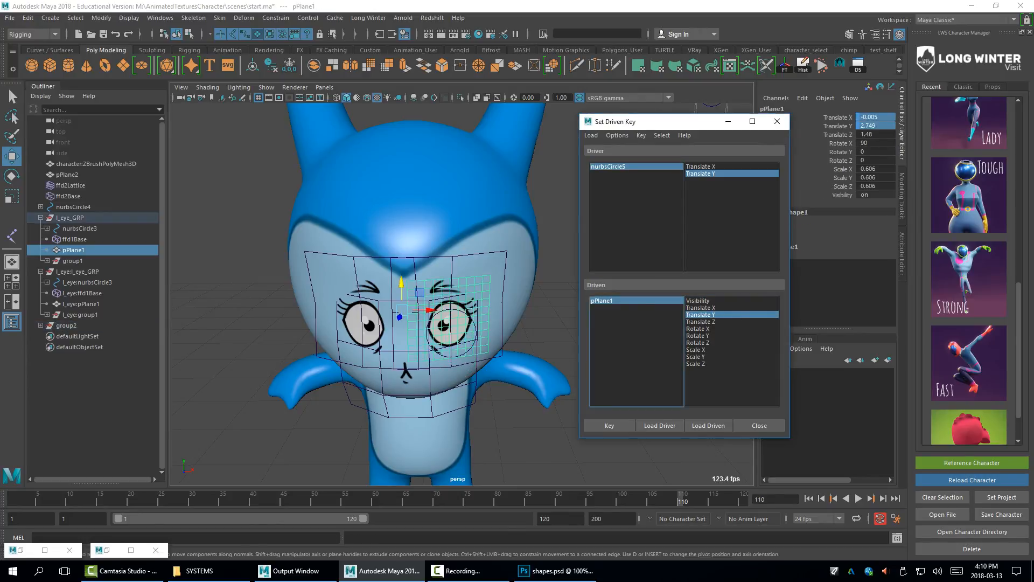
left_click_drag(402, 283, 401, 264)
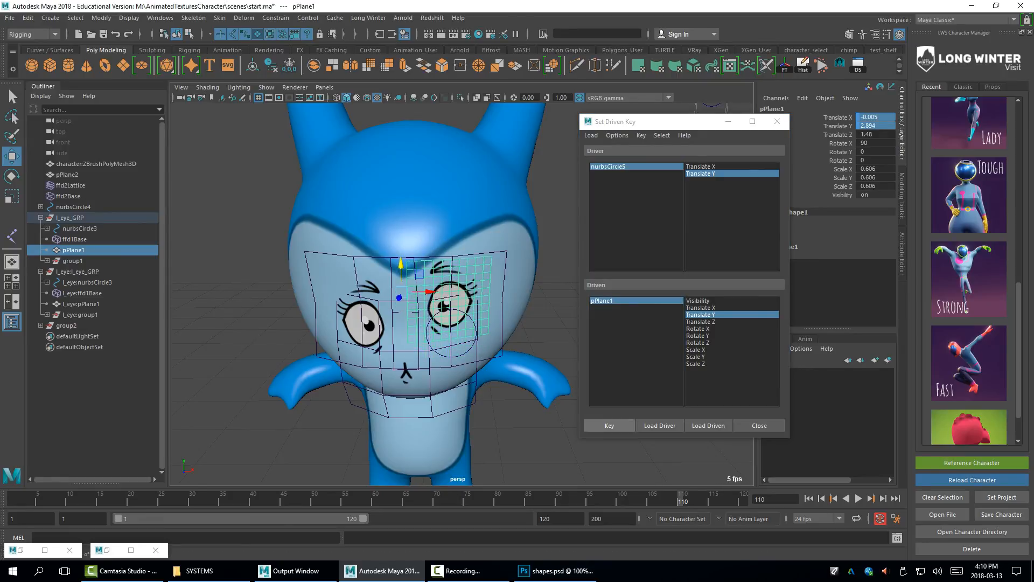
left_click(609, 426)
Lower the circle in negative Y, move the eye plane to Translate Y of about 2.707, and set a driven key
left_click(609, 166)
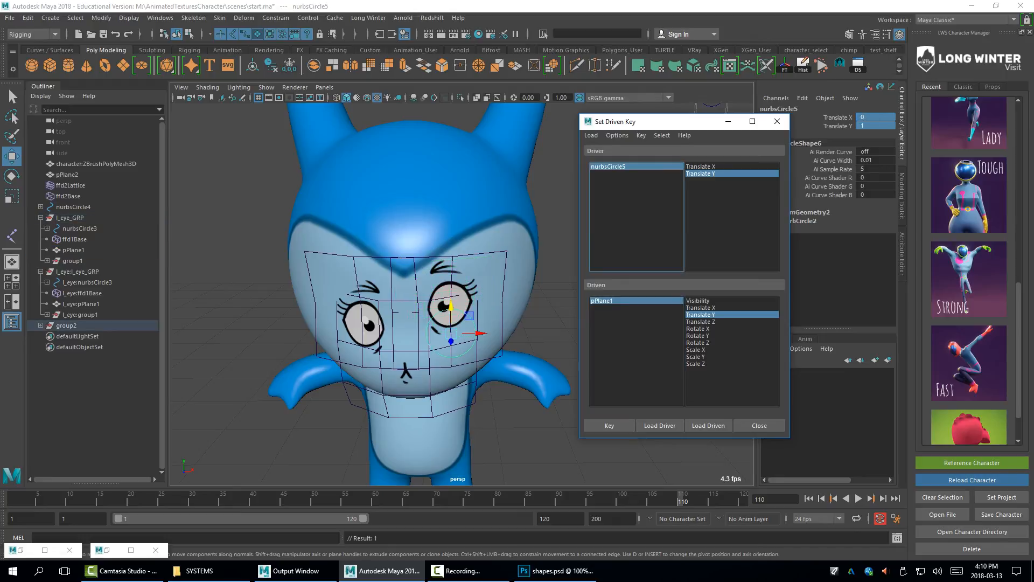
left_click_drag(451, 307, 452, 357)
left_click(454, 324)
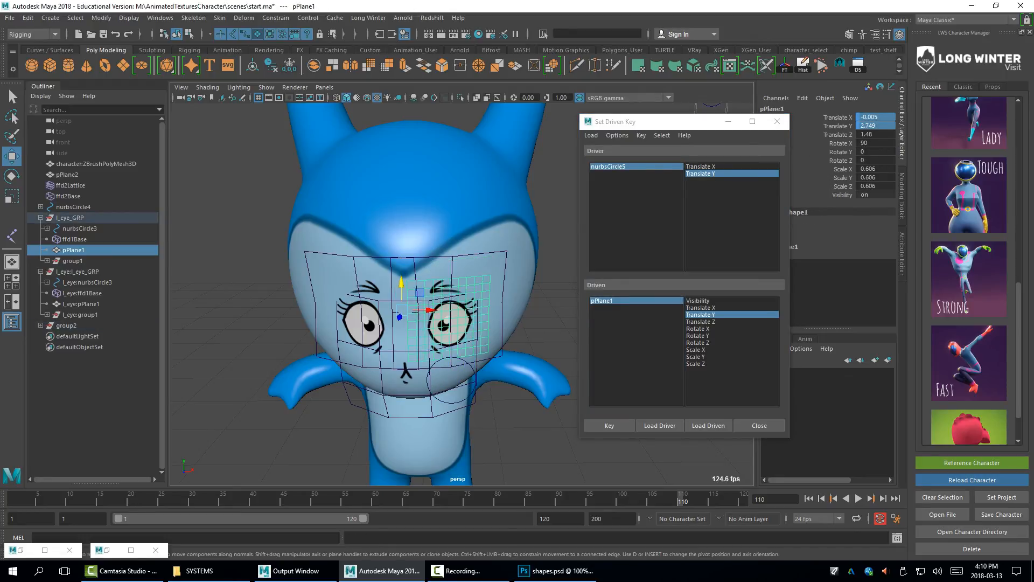
left_click_drag(401, 284, 401, 290)
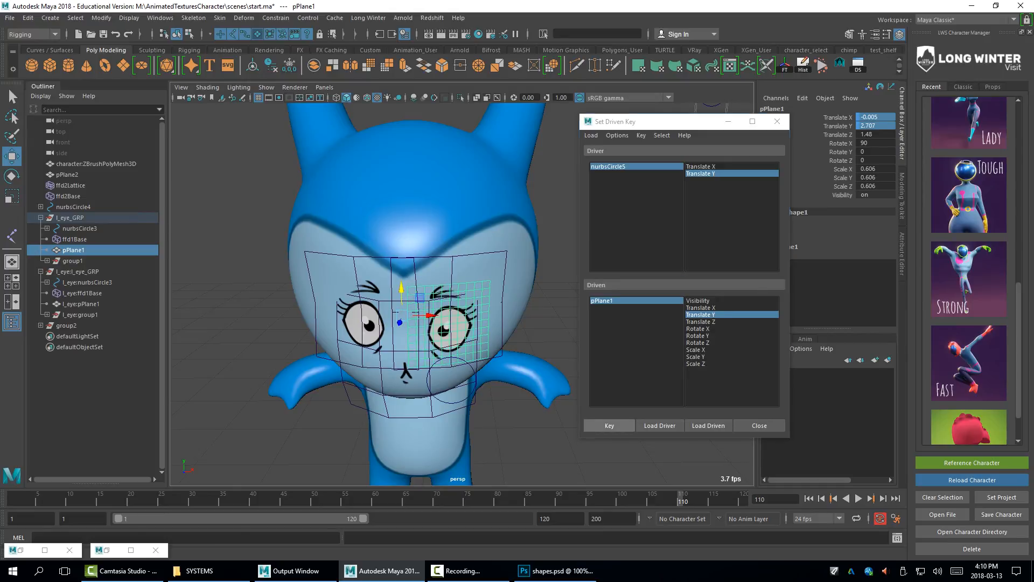
left_click(609, 426)
Move the circle around the face to test how the eye plane follows it
left_click(531, 431)
left_click_drag(531, 431, 526, 412, "alt")
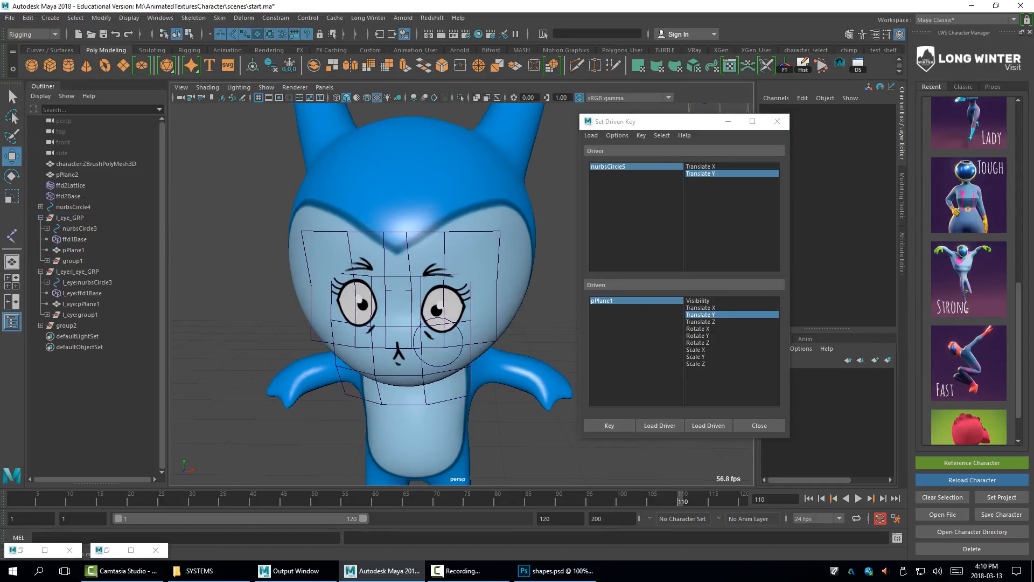
left_click(459, 356)
left_click_drag(459, 356, 428, 276, "alt")
right_click_drag(428, 276, 401, 276, "alt")
middle_click_drag(401, 276, 302, 256, "alt")
left_click_drag(301, 256, 332, 278, "alt")
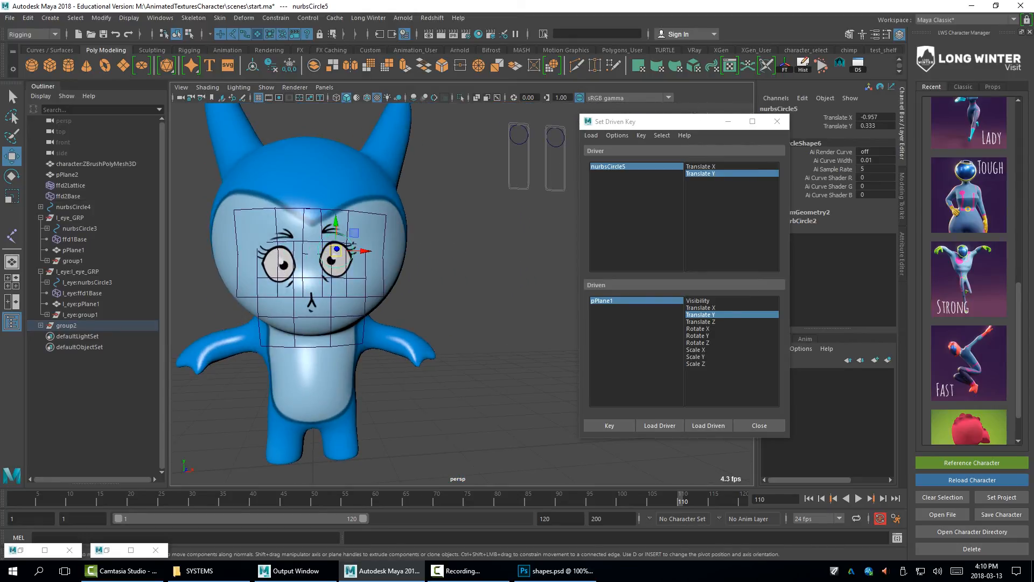
Lower the original eye's expression slider circle to Translate Y of about -2.792 to switch the eye texture
left_click(520, 143)
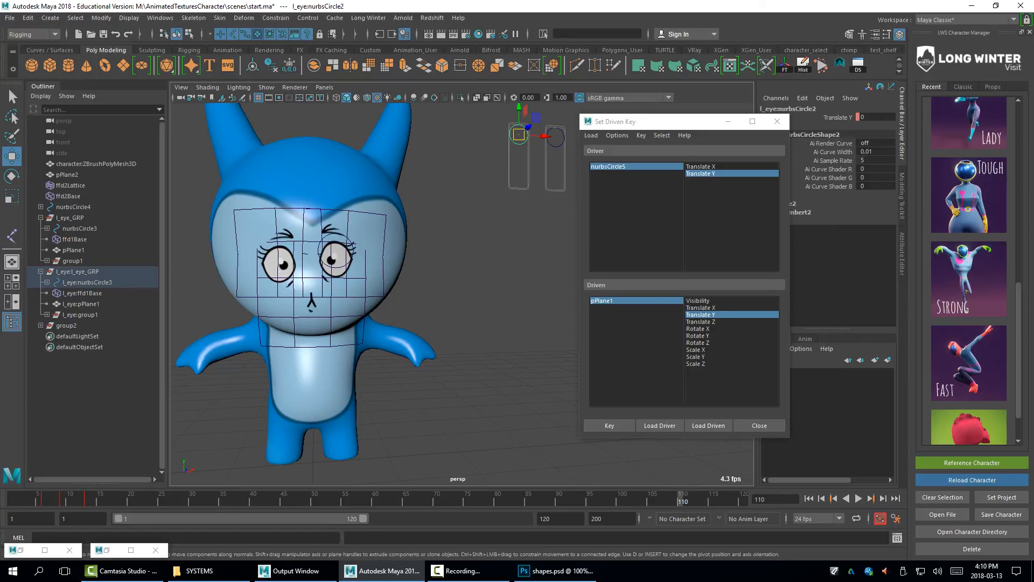
scroll(462, 294, "down", 1)
left_click_drag(355, 280, 325, 248, "alt")
left_click(322, 254)
left_click(520, 129)
left_click_drag(520, 130, 559, 165)
left_click(559, 130)
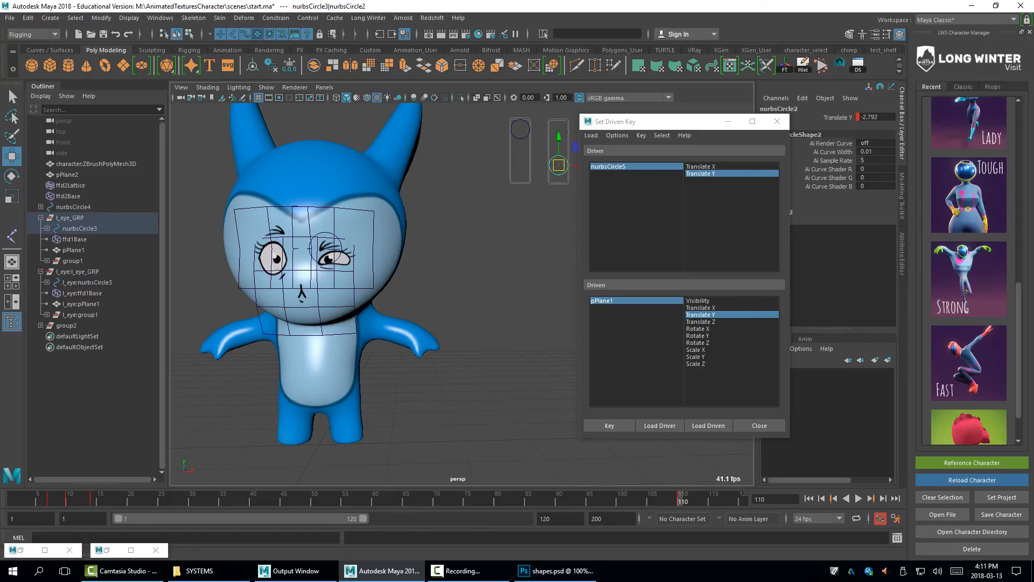
Test the circle's movement with the switched eye texture, and return its Translate X and Translate Y to 0
left_click(340, 242)
mouse_move(326, 248)
left_mouse_down()
mouse_move(342, 258)
mouse_move(321, 233)
mouse_move(308, 255)
left_mouse_up()
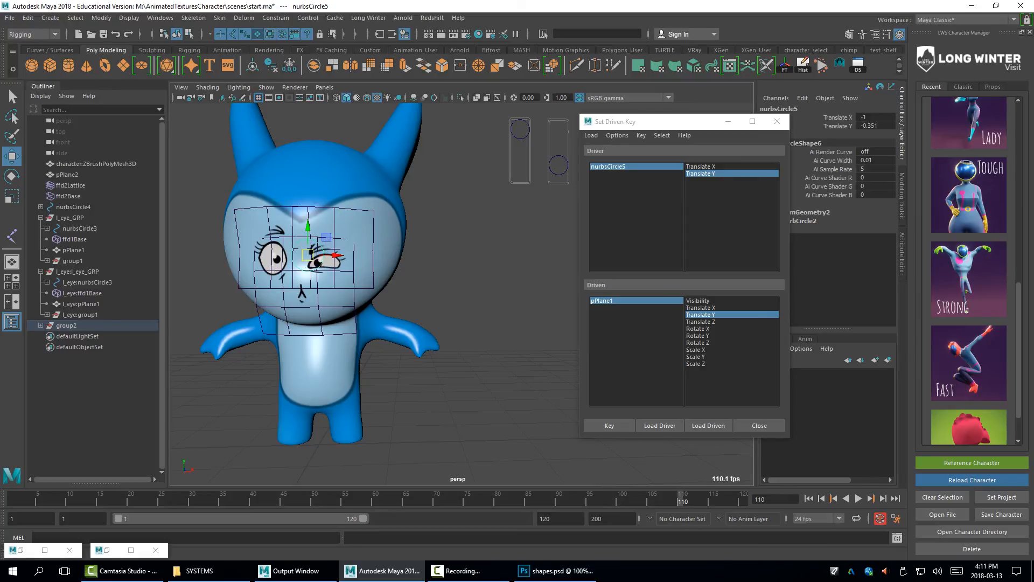
key("ctrl+z")
left_click_drag(876, 117, 876, 125)
type("0")
key("Return")
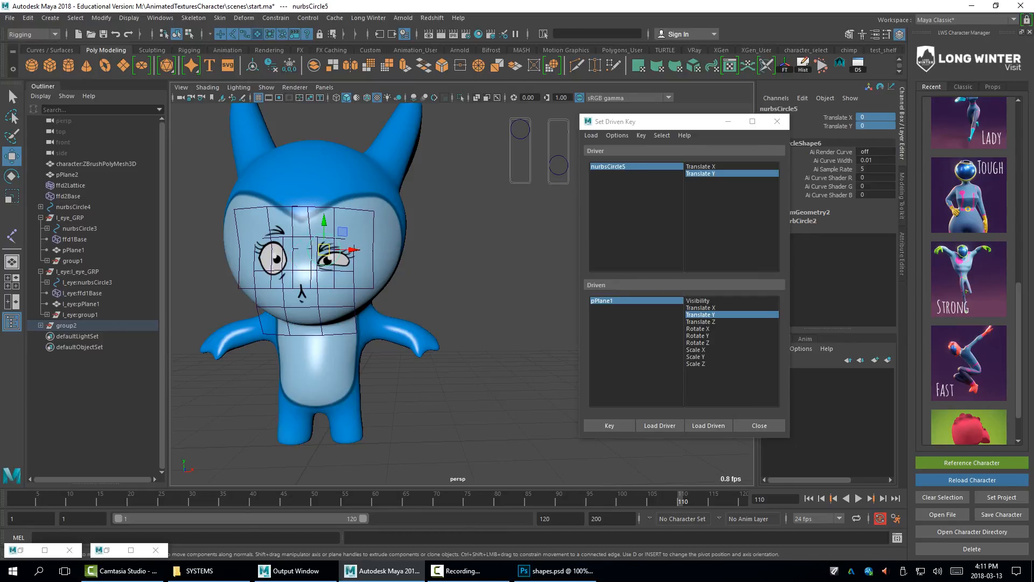
Parent group2 under l_eye_GRP and delete the previously imported l_eye:l_eye_GRP
left_click(67, 325)
middle_click_drag(66, 326, 78, 272)
key("ctrl+z")
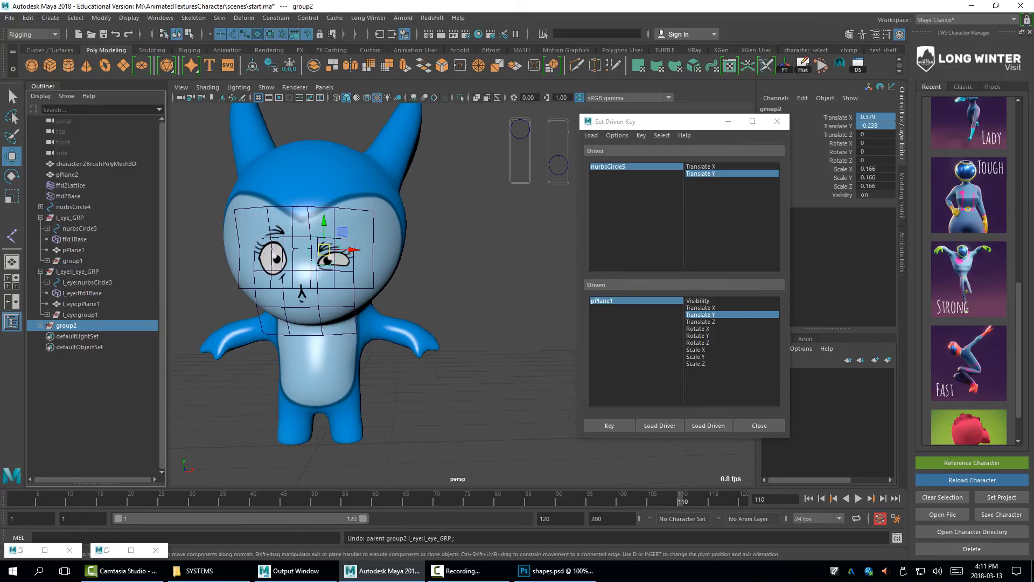
middle_click_drag(67, 325, 76, 217)
left_click(78, 282)
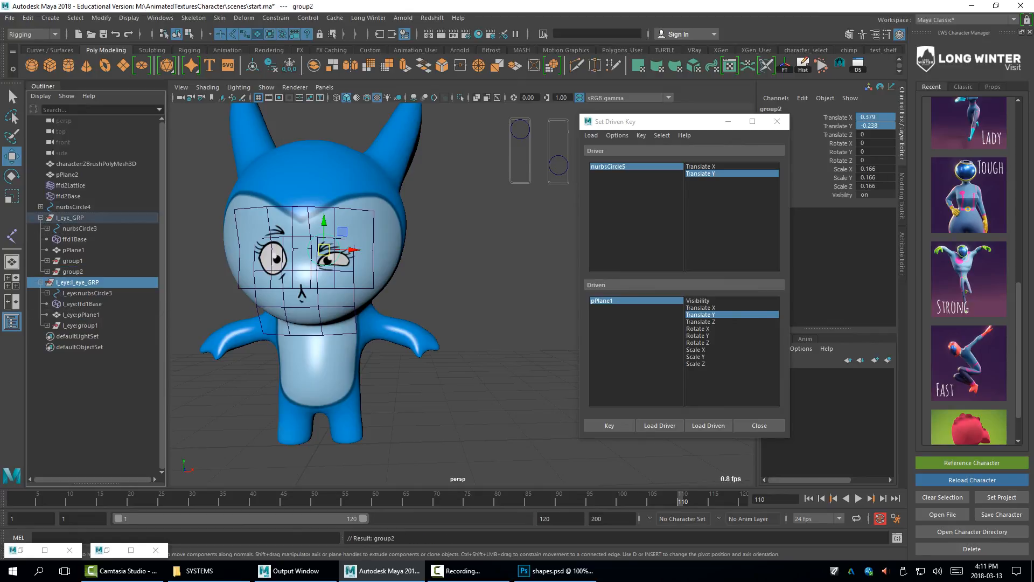
key("Delete")
Export the l_eye_GRP selection over the existing l_eye.ma scene file
left_click(70, 217)
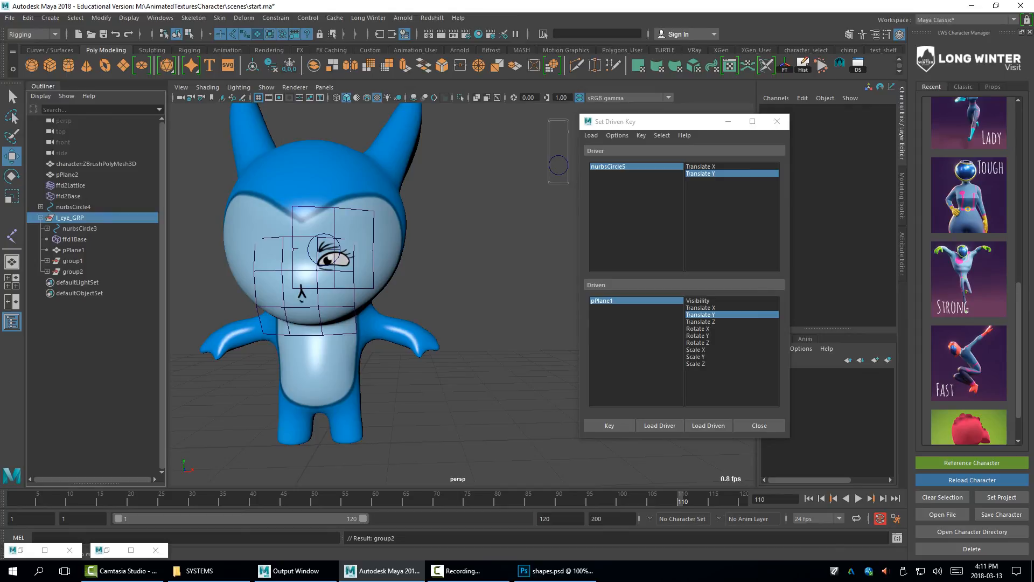
left_click(10, 17)
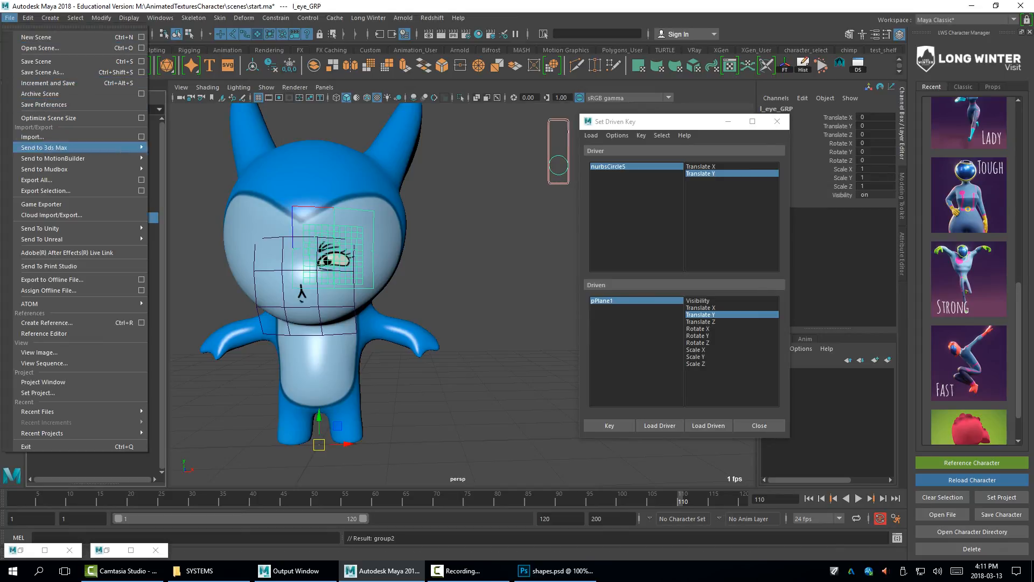
left_click(46, 191)
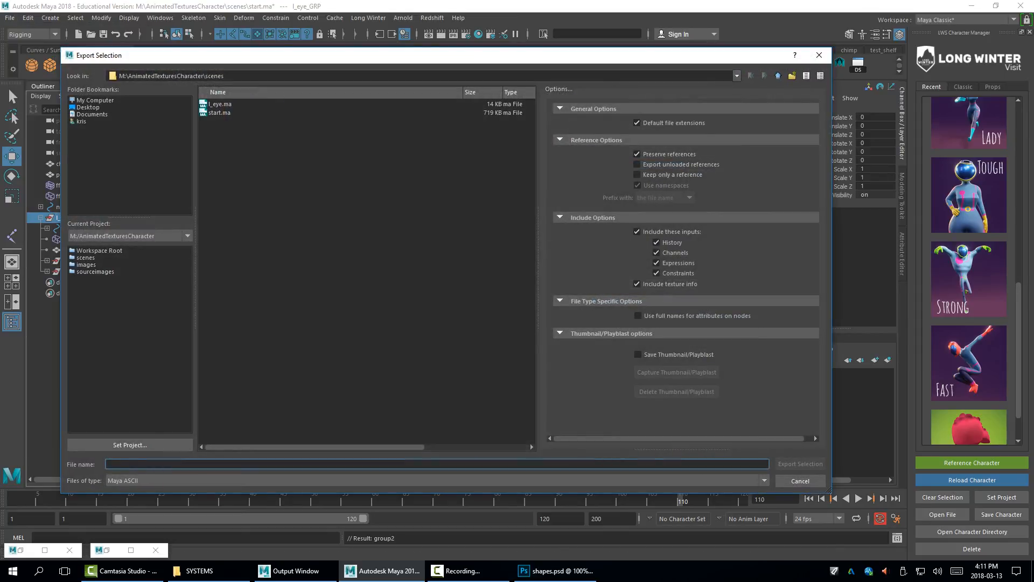
double_click(219, 104)
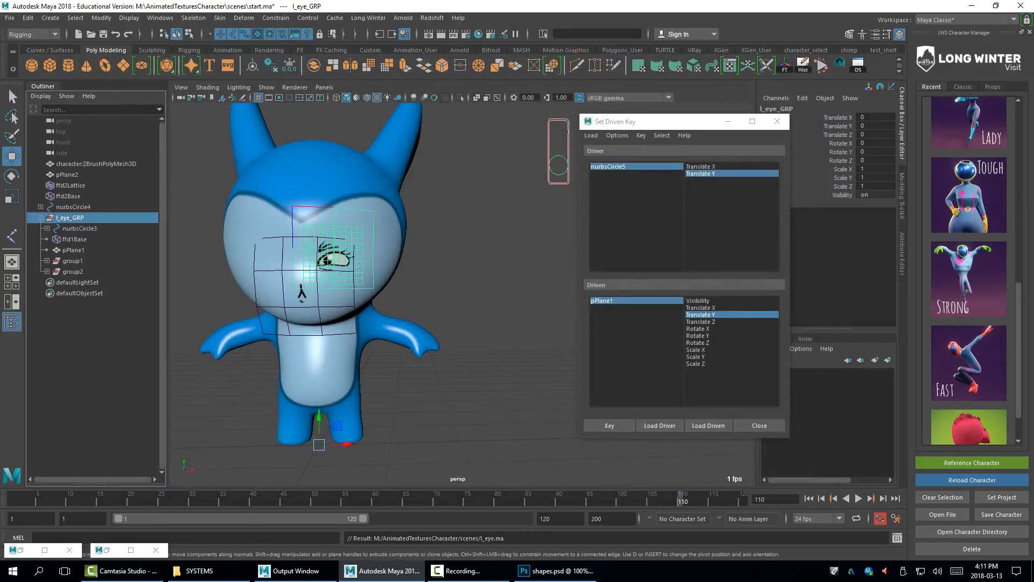
Import l_eye.ma without namespaces, resolving all nodes with the string "change_name", and expand the imported group
left_click(10, 17)
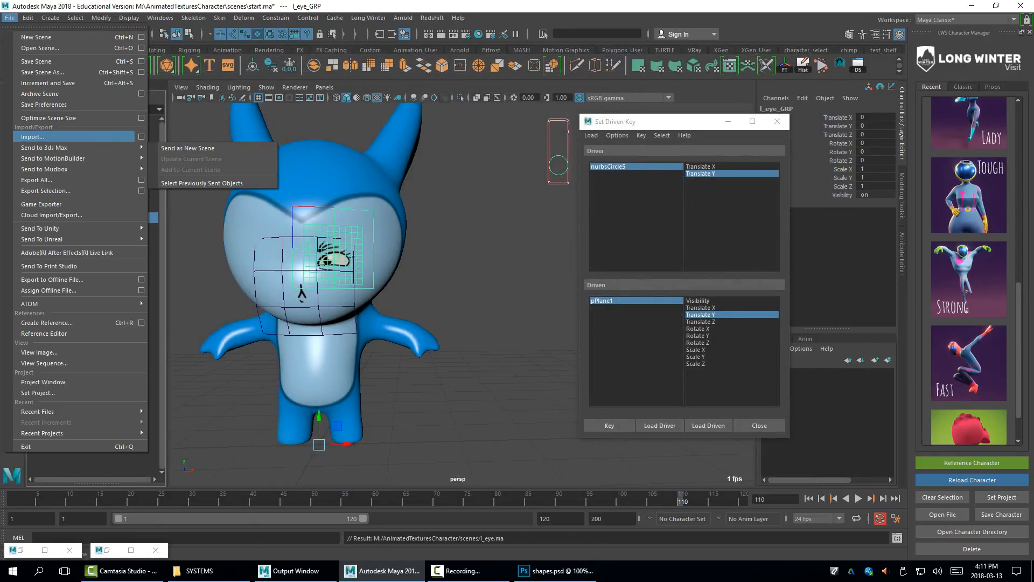
left_click(32, 136)
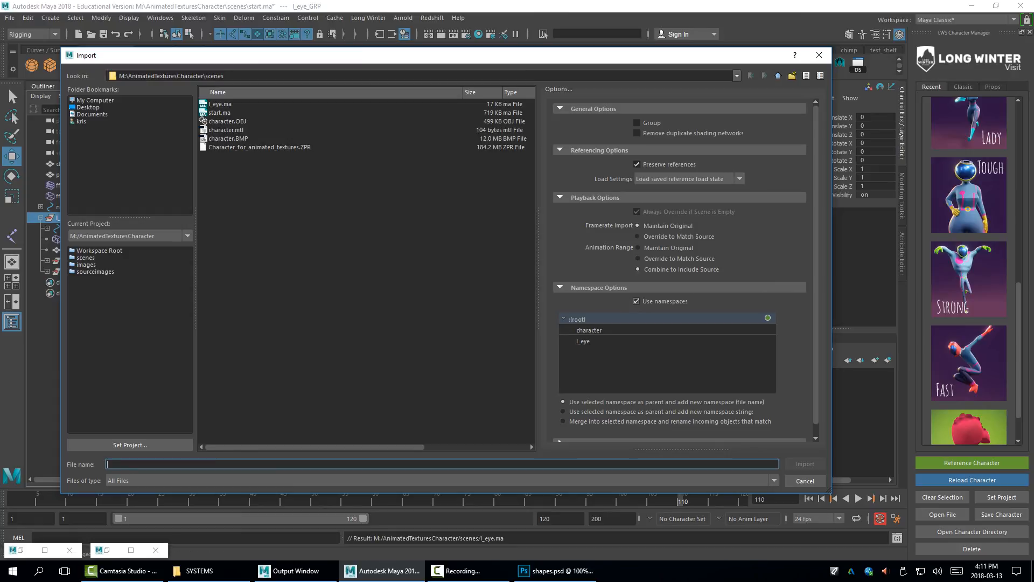
left_click(636, 301)
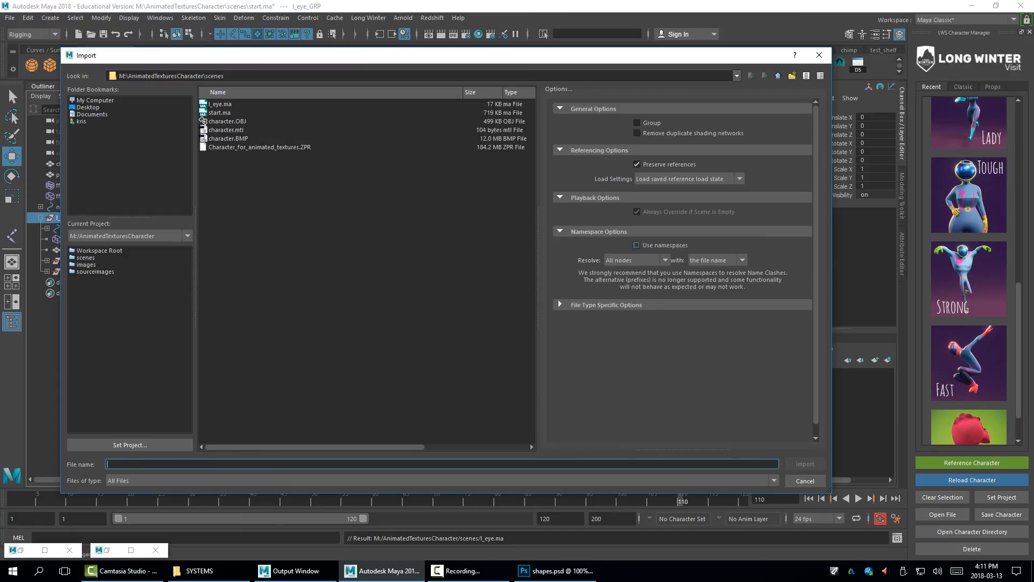
left_click(716, 260)
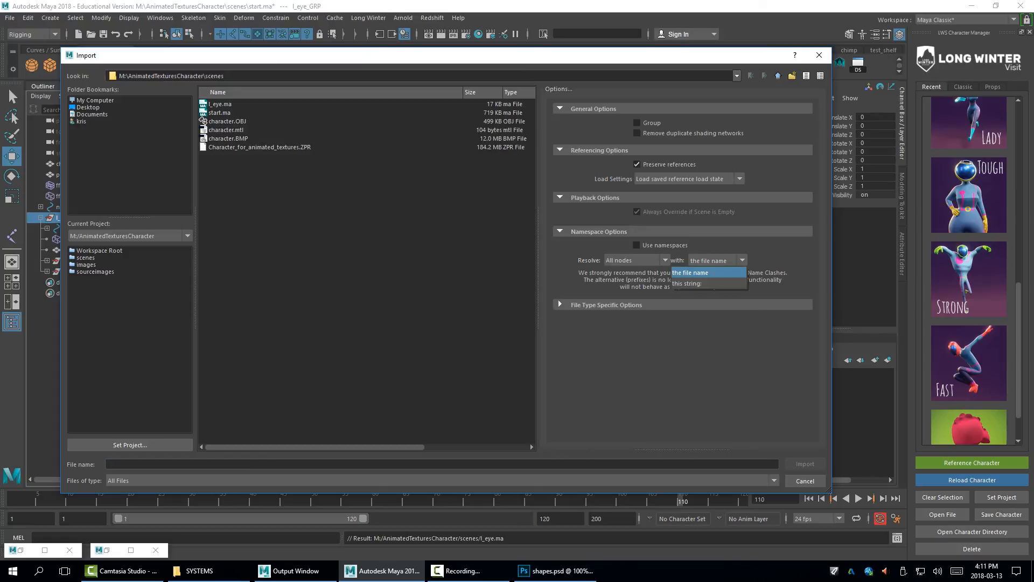
left_click(708, 284)
left_click(784, 260)
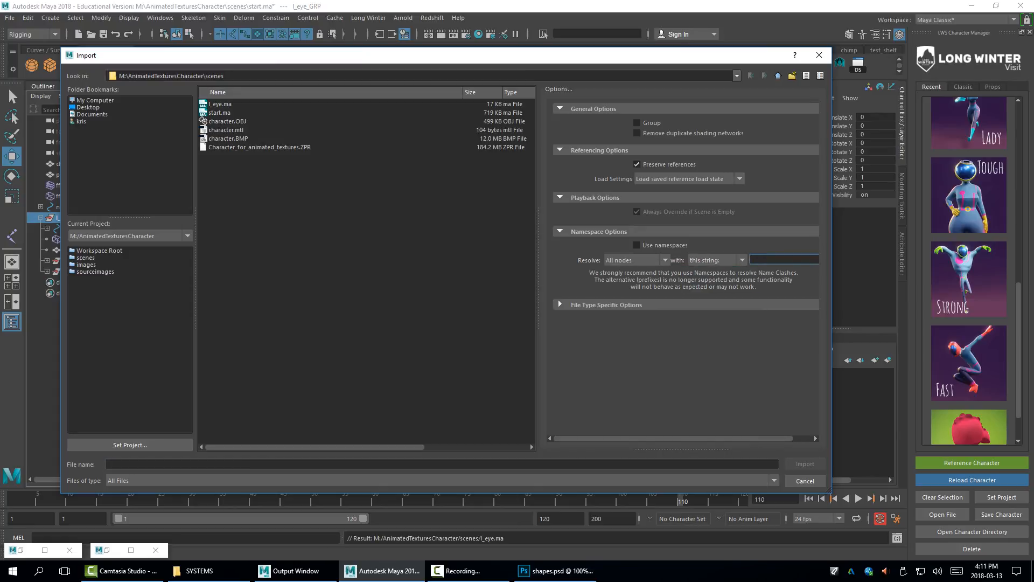
type("change_name")
double_click(219, 104)
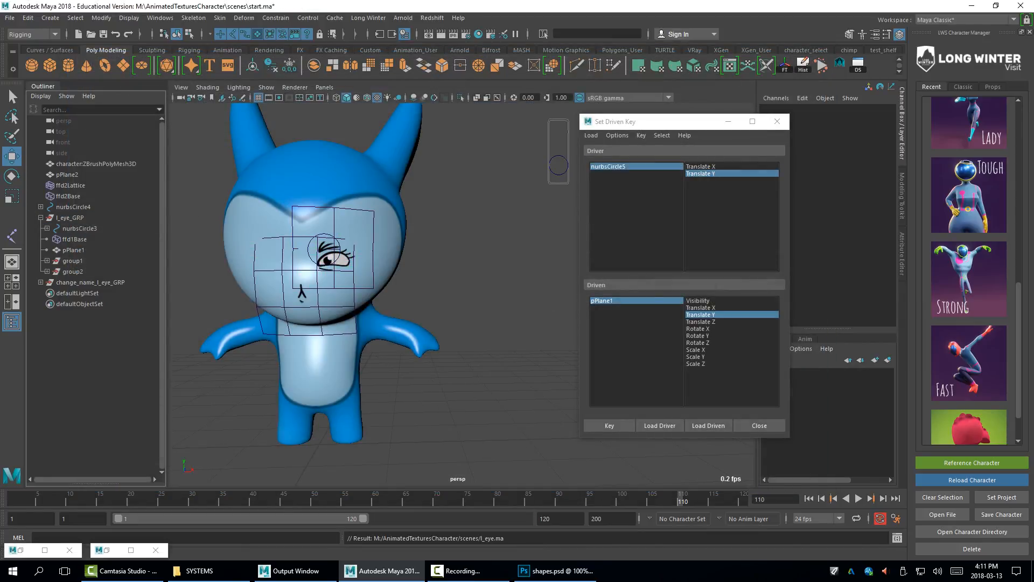
left_click(40, 282)
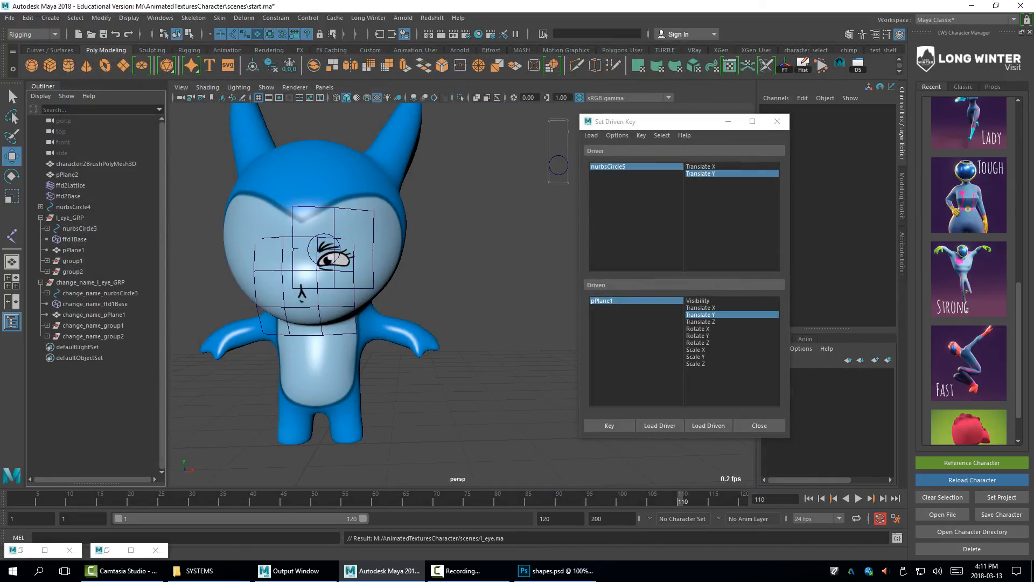
Mirror the imported eye across the face by setting change_name_group1's Scale X to -1
left_click(92, 326)
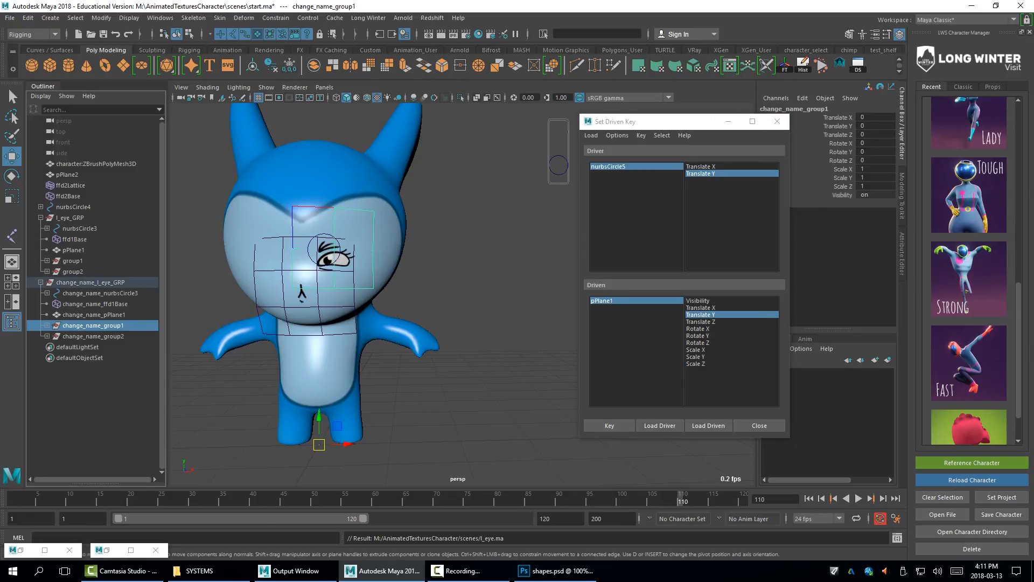
left_click_drag(677, 125, 709, 267)
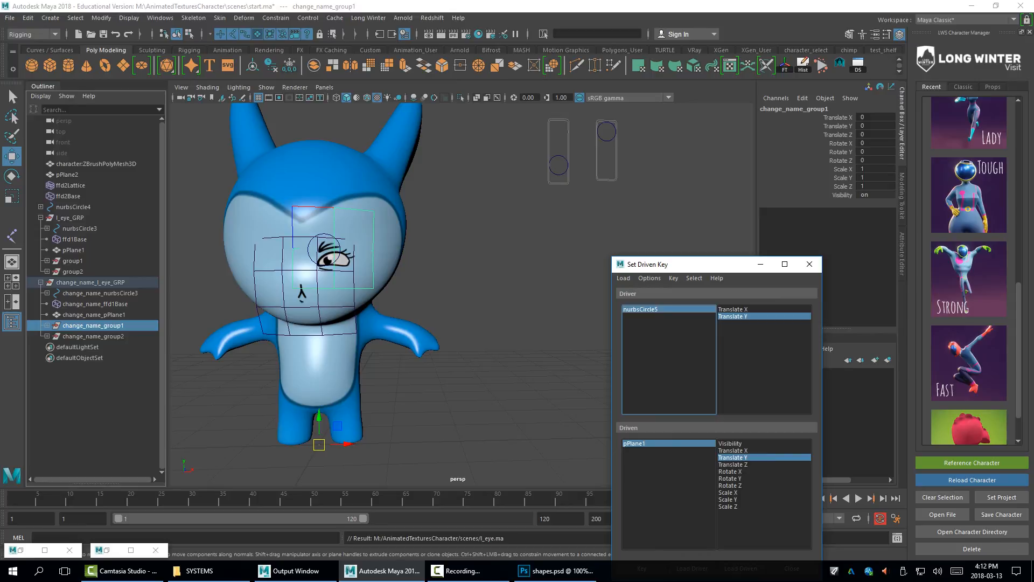
left_click(874, 161)
left_click(873, 169)
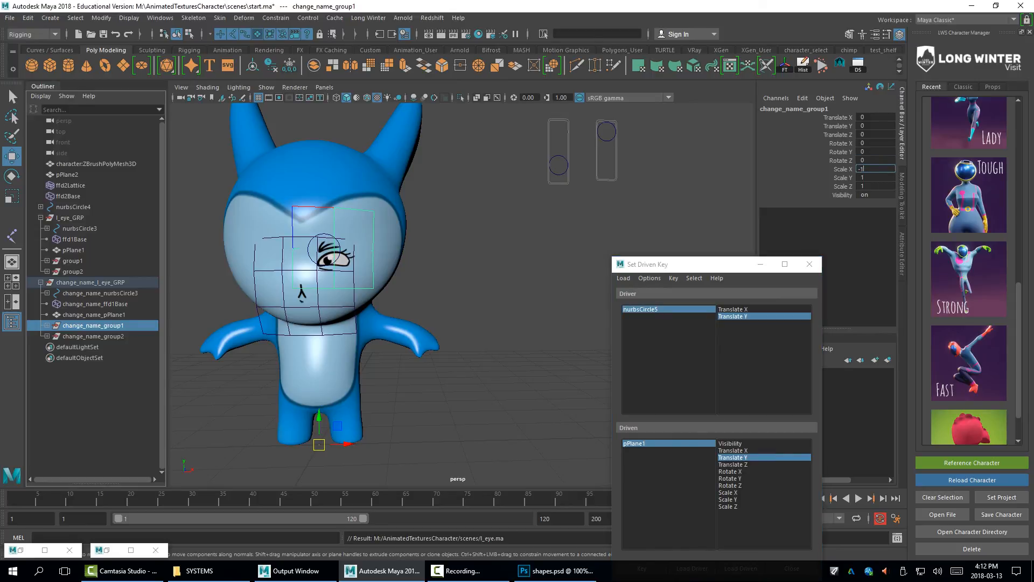
key("Return")
left_click(281, 263)
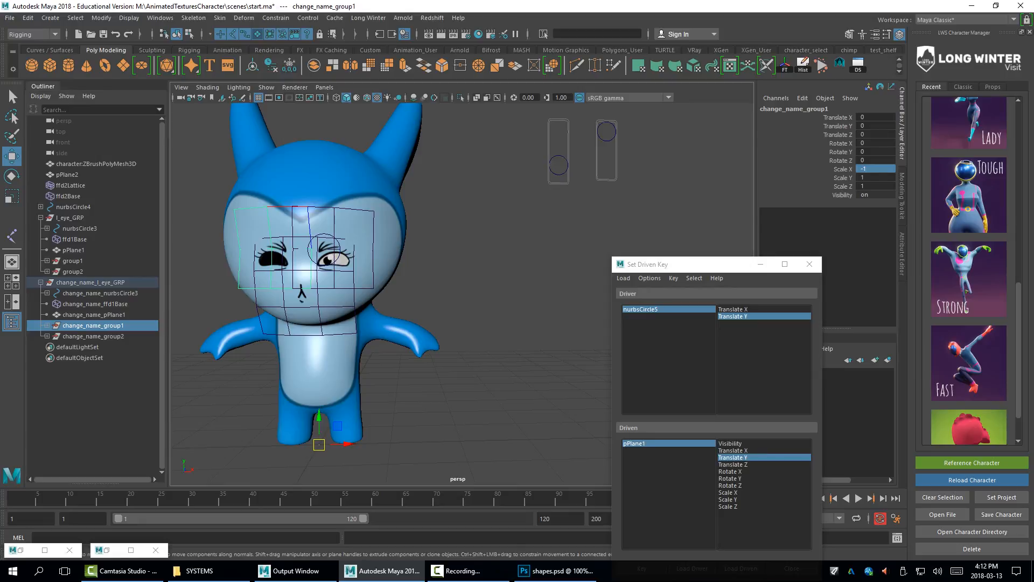
Reverse the normals of the mirrored eye plane change_name_pPlane1
left_click(265, 261)
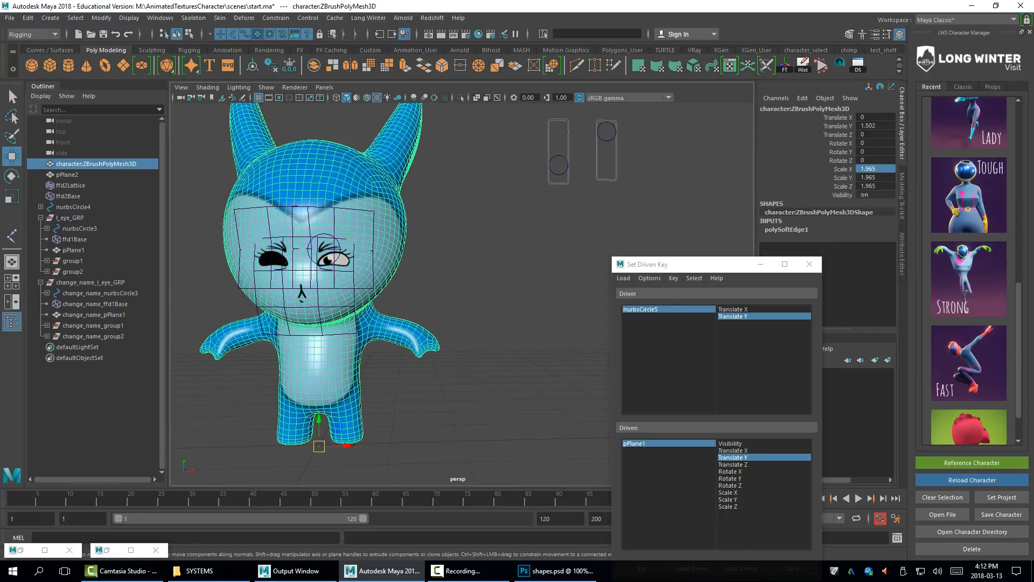
left_click(268, 261)
key("space")
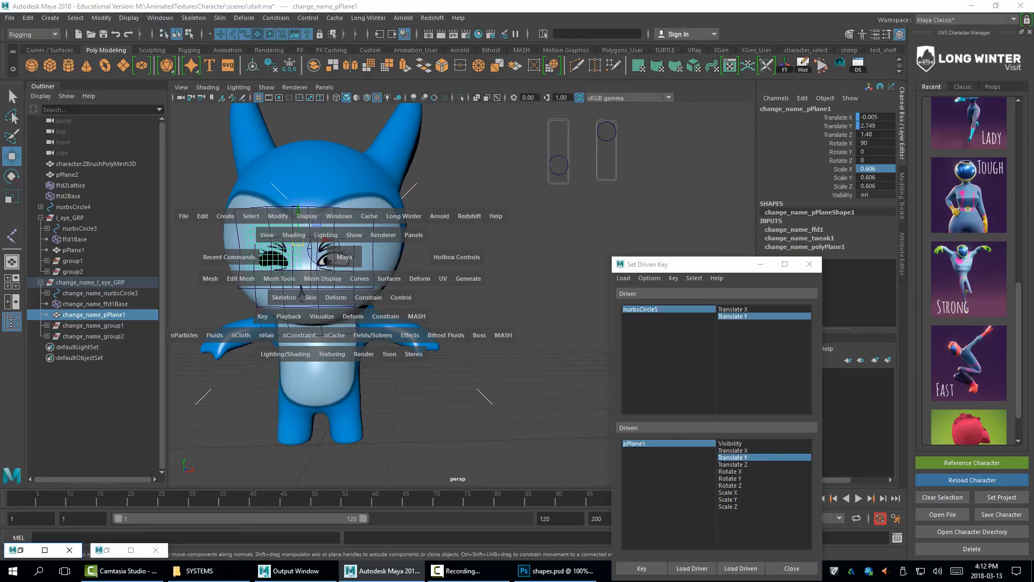
left_click(322, 279)
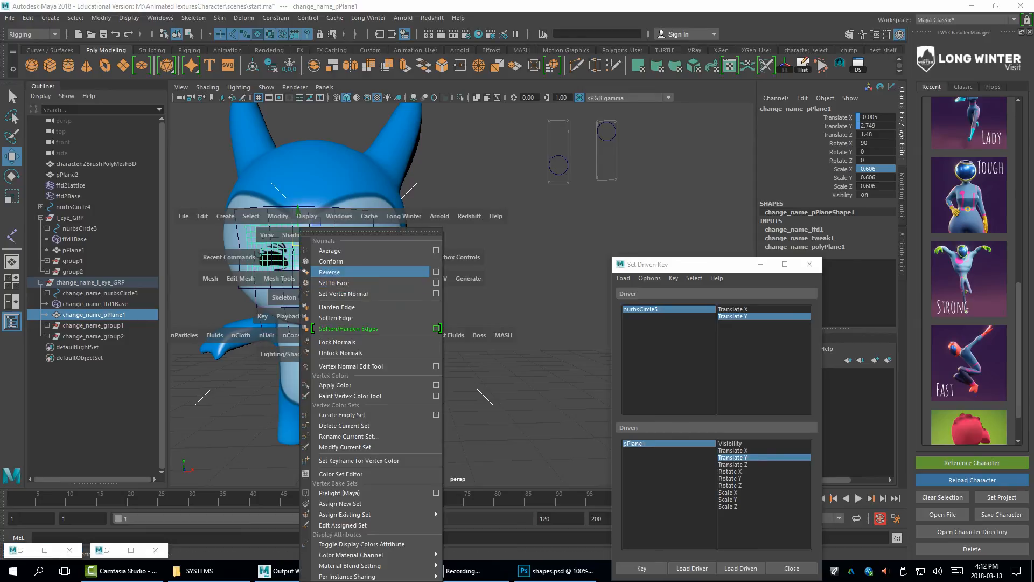
left_click(329, 272)
left_click(468, 301)
mouse_move(468, 301)
left_mouse_down("alt")
mouse_move(517, 302)
mouse_move(467, 305)
left_mouse_up("alt")
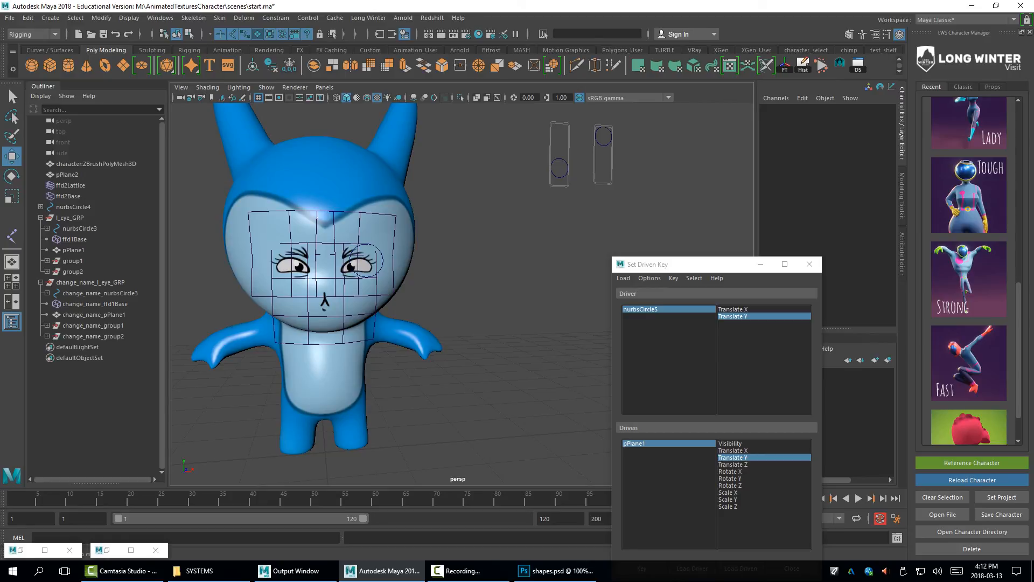
Move the duplicate eye slider beside the original and set both sliders' circles to Translate Y -4
left_click(560, 177)
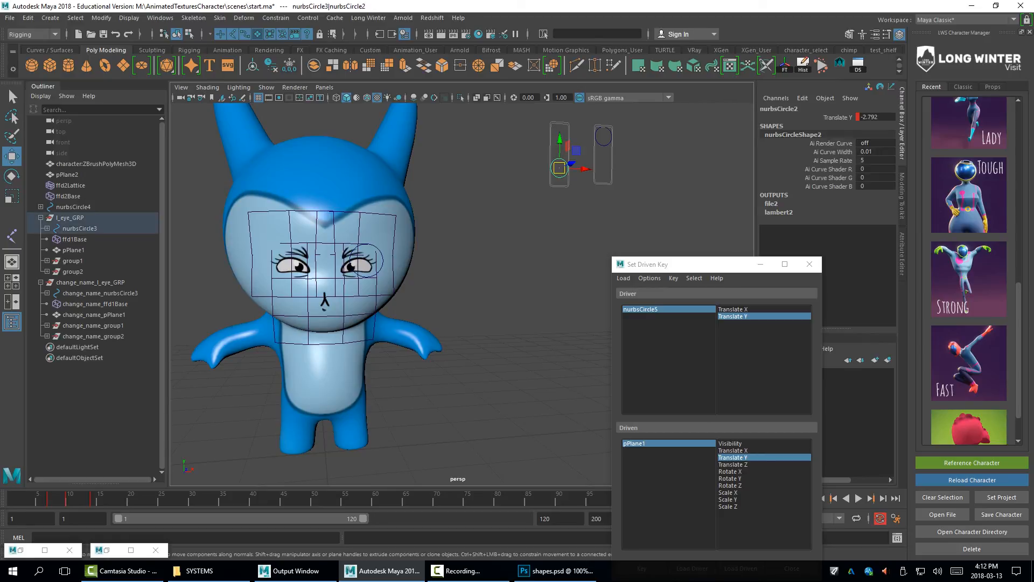
left_click(560, 176)
key("Up")
left_click_drag(583, 134, 560, 183)
left_click(508, 151)
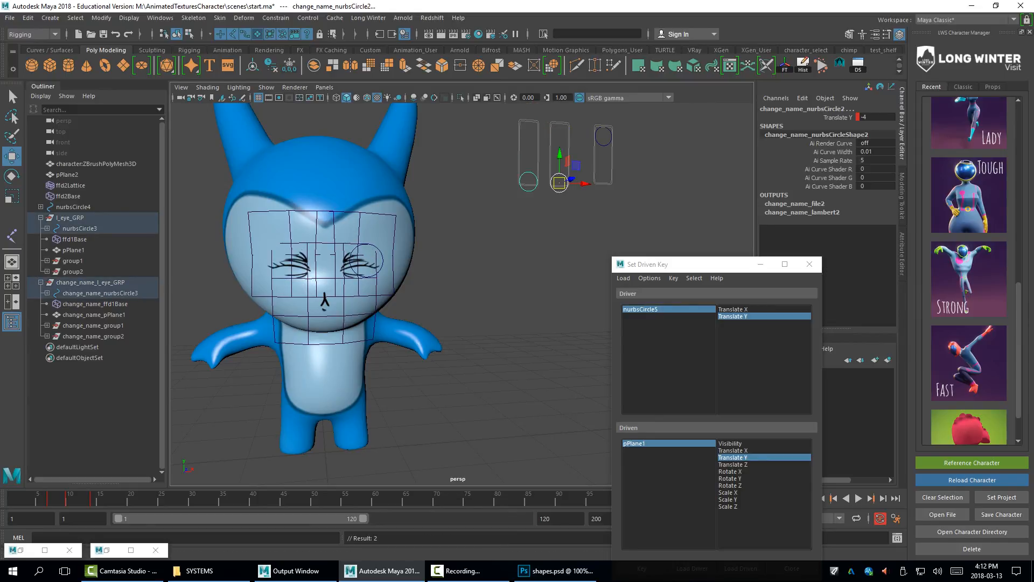
Move change_name_group2 across the face so its position circle sits by the mirrored eye
left_click(93, 336)
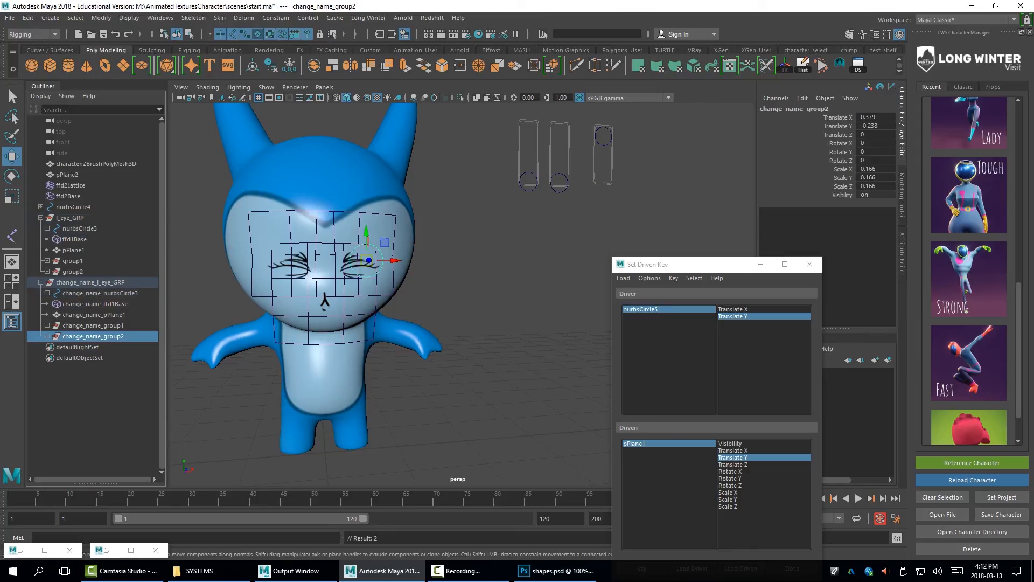
left_click_drag(395, 261, 259, 305)
left_click(312, 308, "shift")
key("ctrl+z")
Test the mirrored eye's position circle, undo the trial move, and move the circle to Translate X 1
left_click(271, 316)
left_click(246, 316)
left_click_drag(267, 320, 289, 275)
key("ctrl+z")
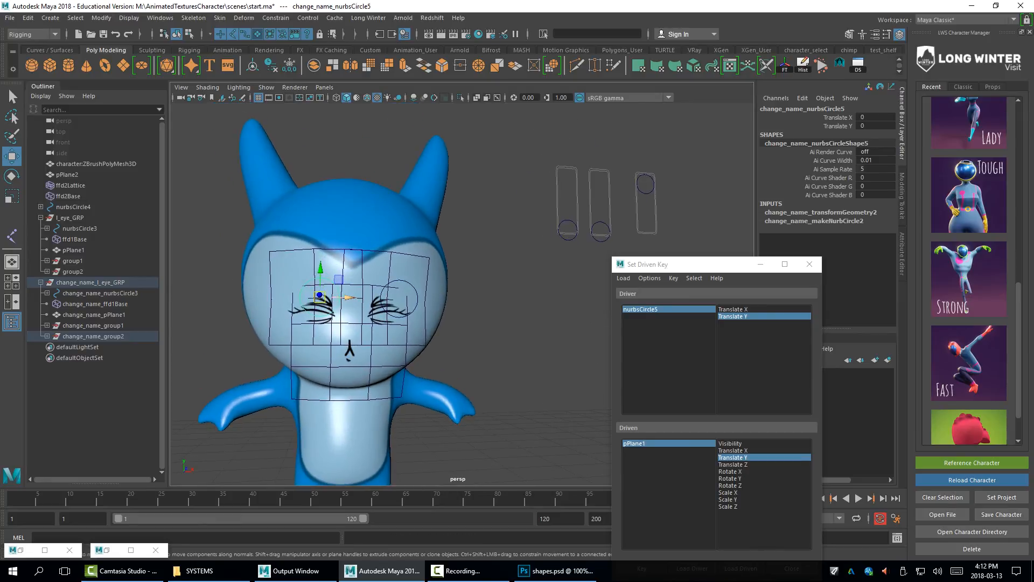
mouse_move(349, 297)
left_mouse_down()
mouse_move(328, 297)
mouse_move(368, 297)
left_mouse_up()
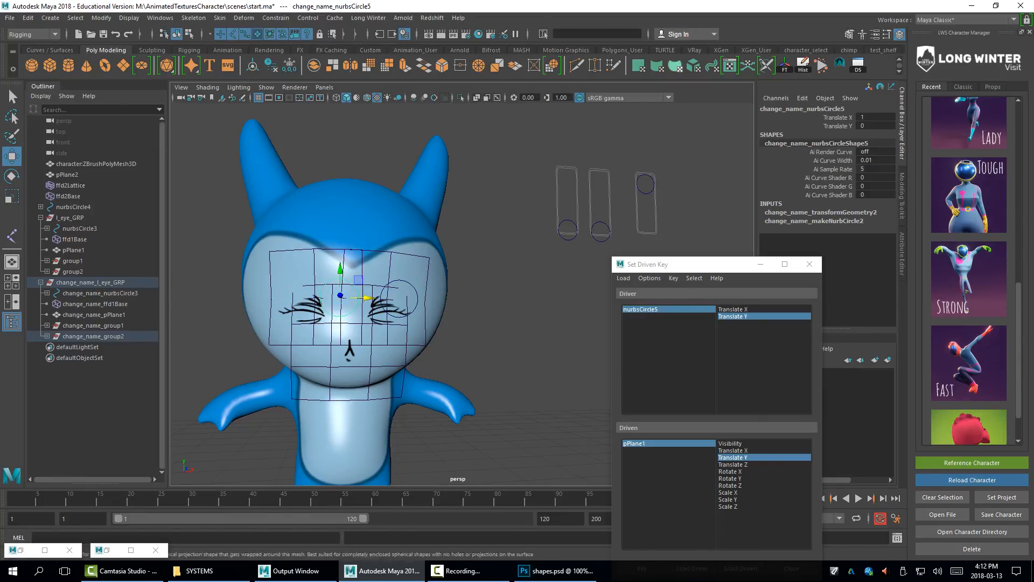
Open change_name_pPlane1's driven translation curves in the Graph Editor and enlarge the editor window
left_click(859, 64)
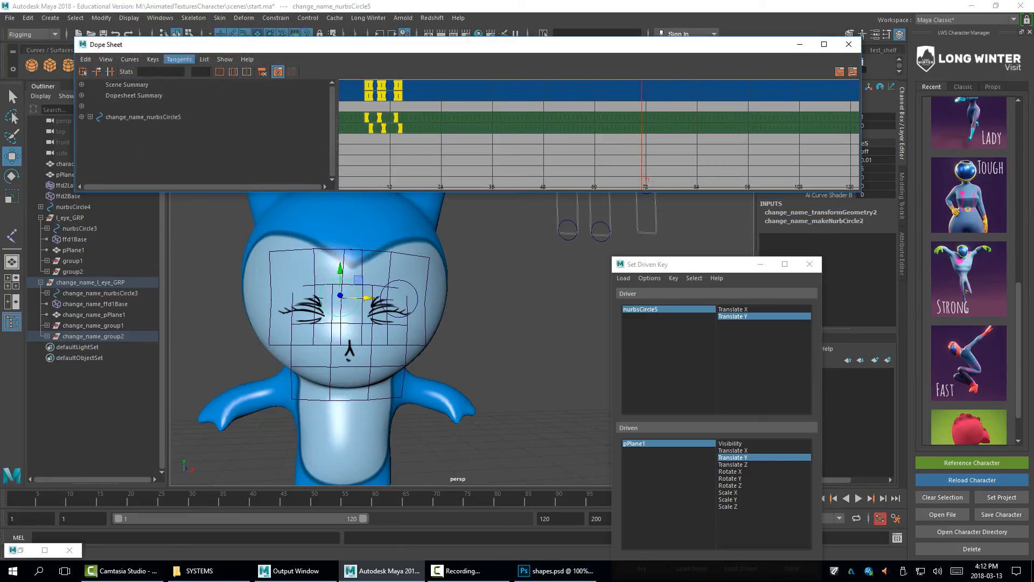
left_click(839, 72)
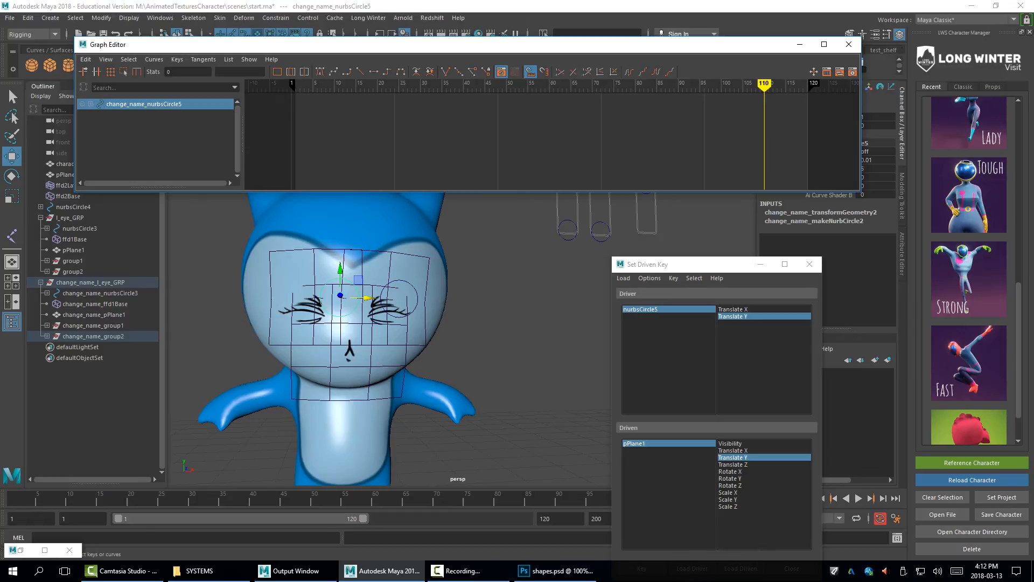
left_click(317, 312)
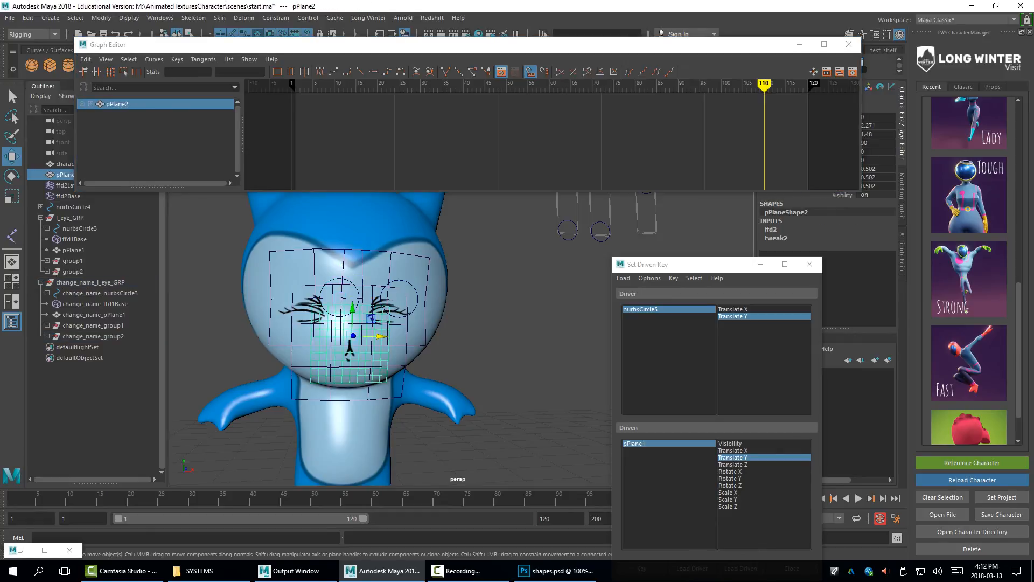
left_click(307, 311)
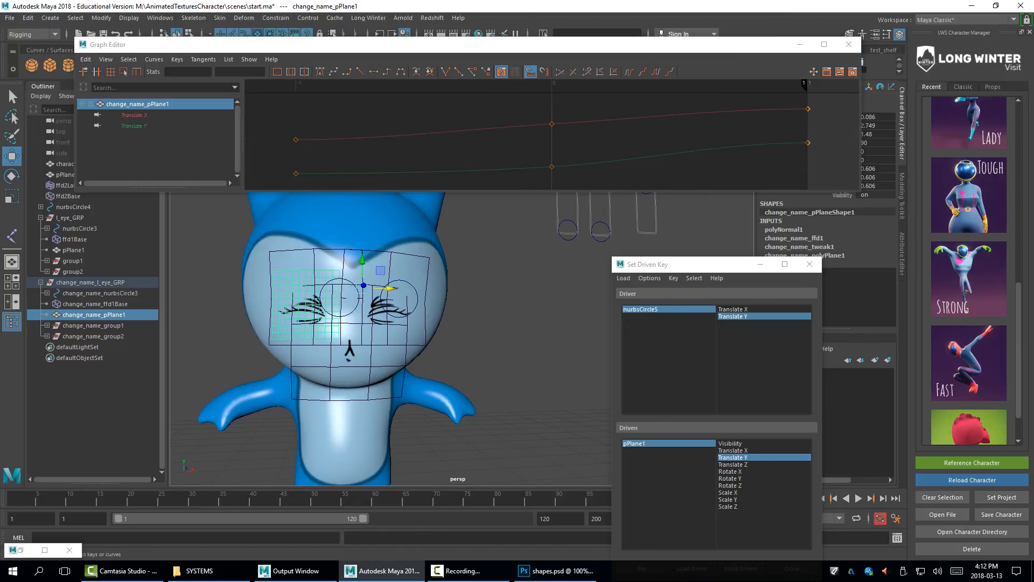
left_click(296, 140)
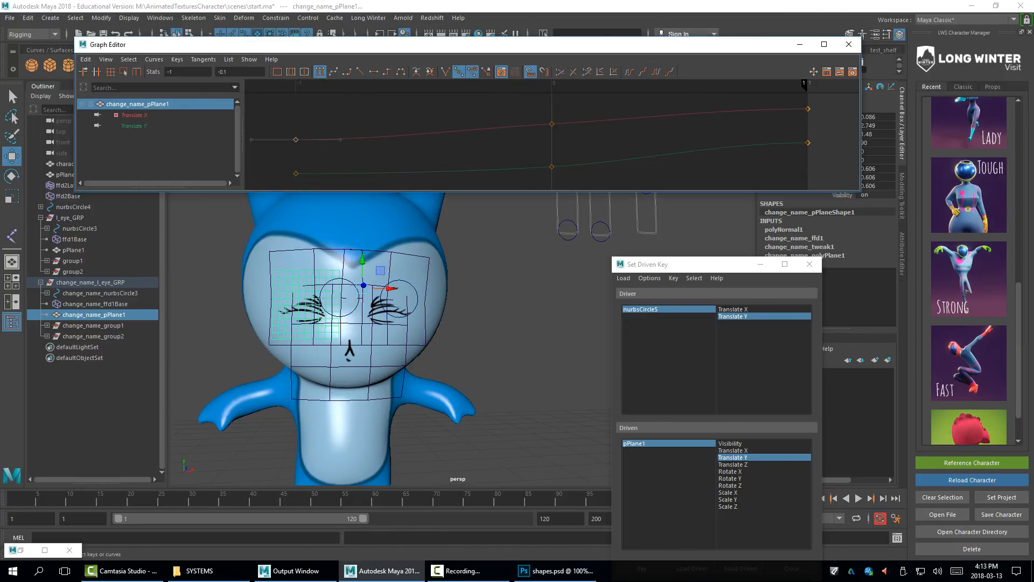
left_click_drag(861, 191, 905, 353)
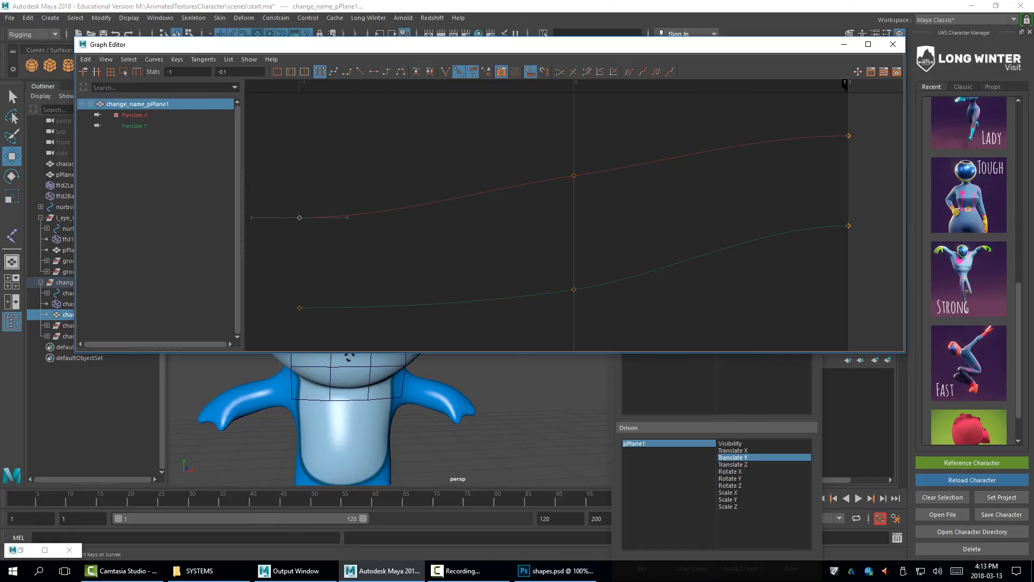
Copy the Translate X value from the key at driver value 1 and set the key at -1 to 0.0861
left_click_drag(830, 115, 877, 164)
double_click(227, 71)
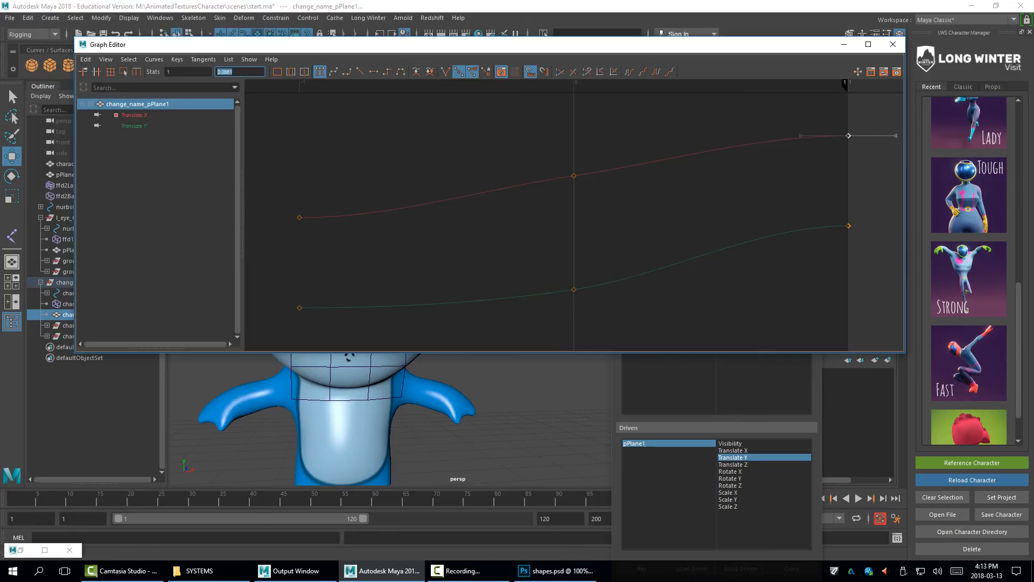
left_click(300, 218)
double_click(225, 72)
type("0.0861")
key("Return")
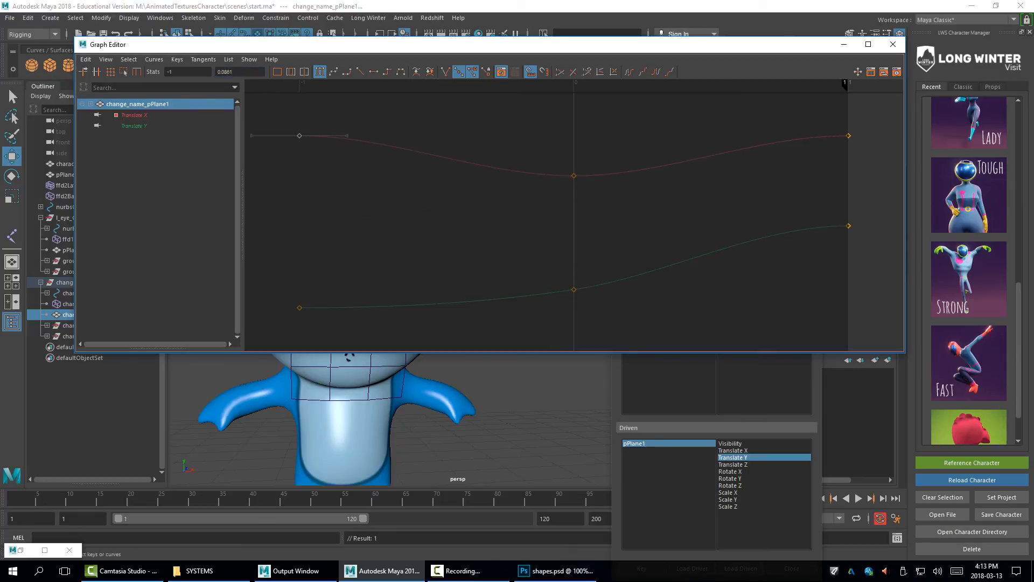
Set change_name_pPlane1's Translate X key at driver value 1 to -0.1
left_click(848, 135)
left_click(238, 71)
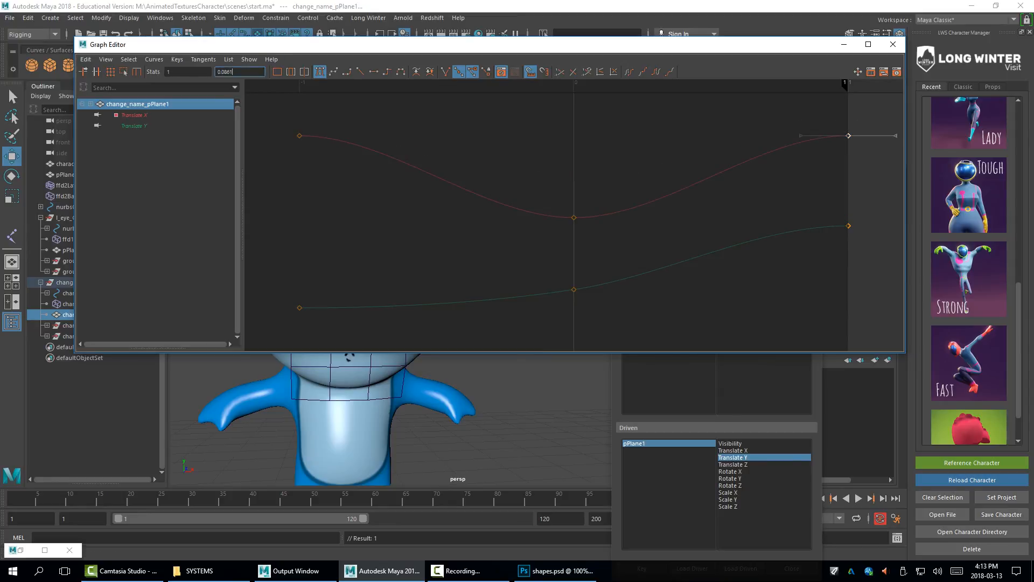
left_click_drag(238, 72, 96, 72)
type("-")
type("0.1")
key("Return")
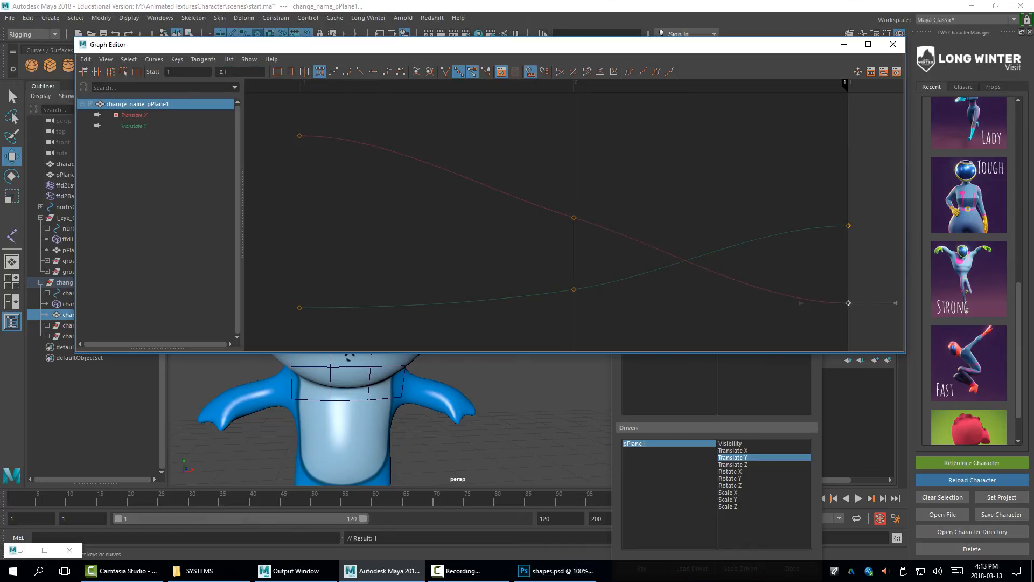
Try -0.01 for the Translate X key at driver value 1, and undo all the Translate X key edits
key("ctrl+z")
key("ctrl+z")
key("ctrl+z")
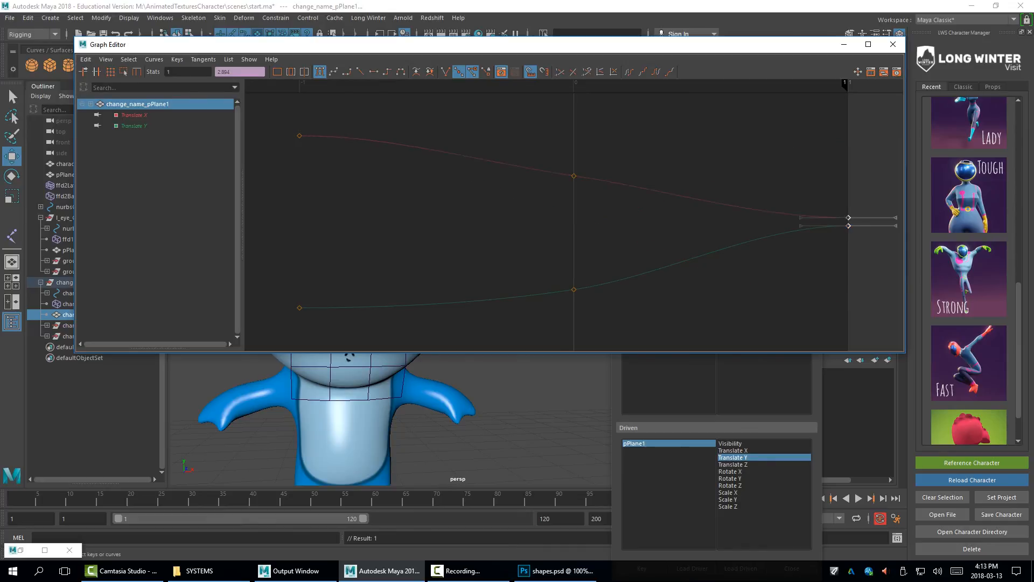
key("ctrl+z")
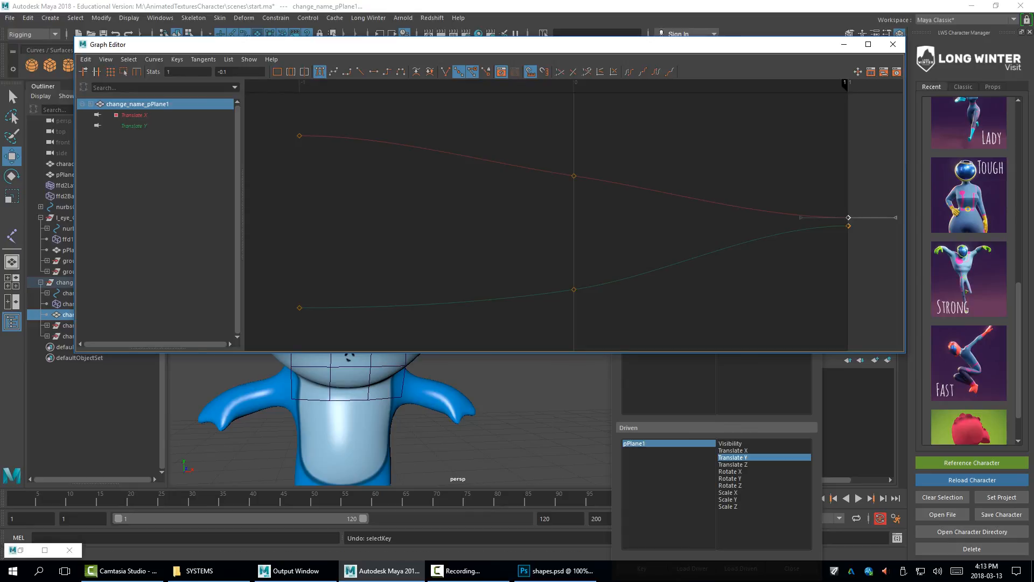
left_click(221, 72)
type("0")
key("Return")
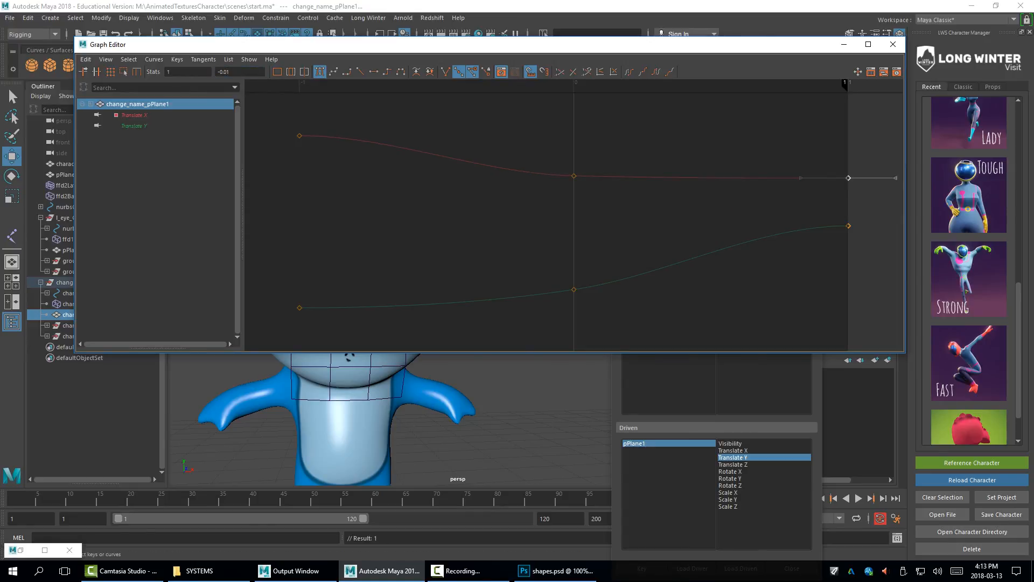
key("ctrl+z")
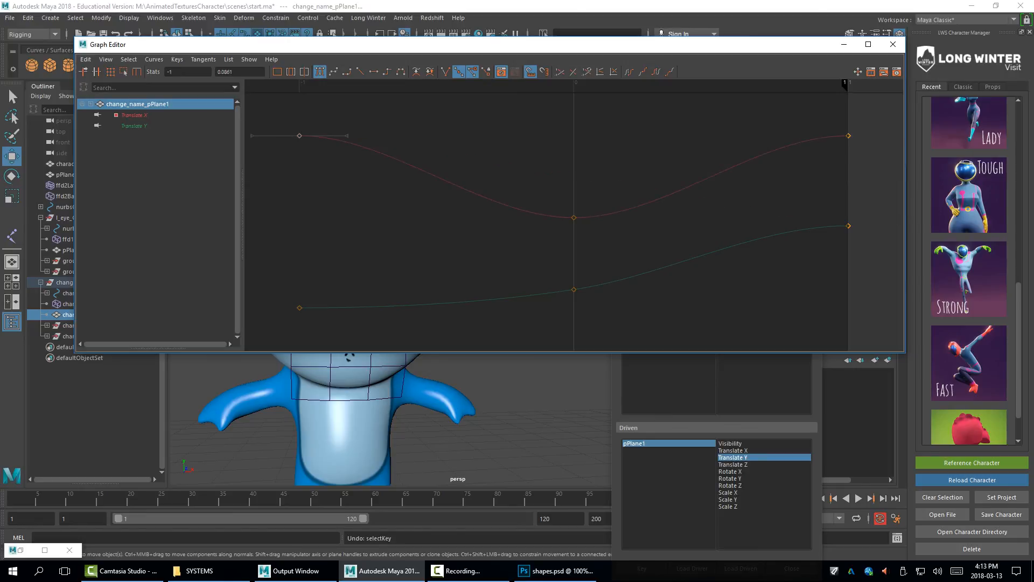
key("ctrl+z")
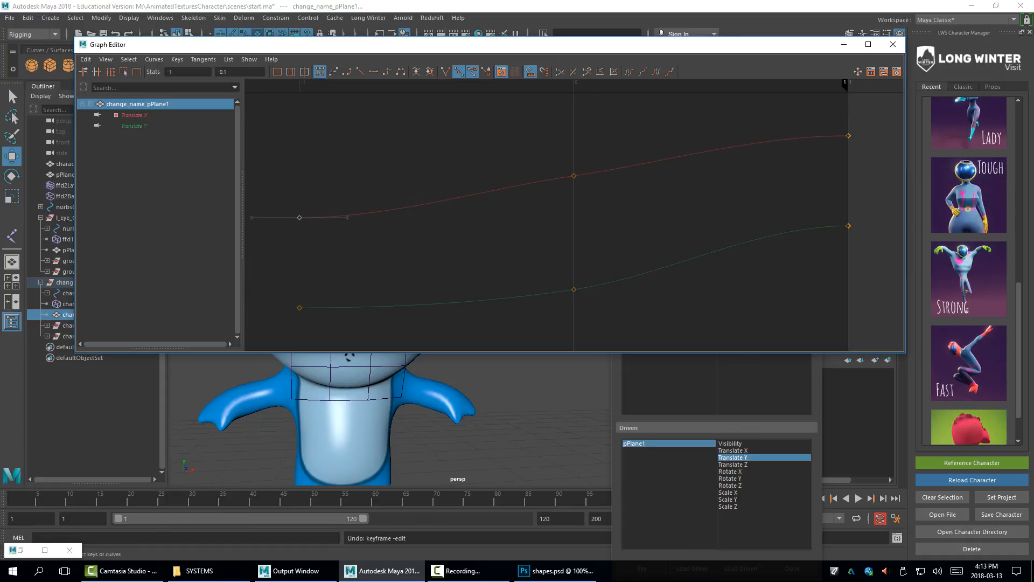
Set change_name_pPlane1's Translate X key at driver value -1 to 0.0861
left_click(848, 136)
key("ctrl+z")
double_click(227, 72)
type("0.0861")
key("Return")
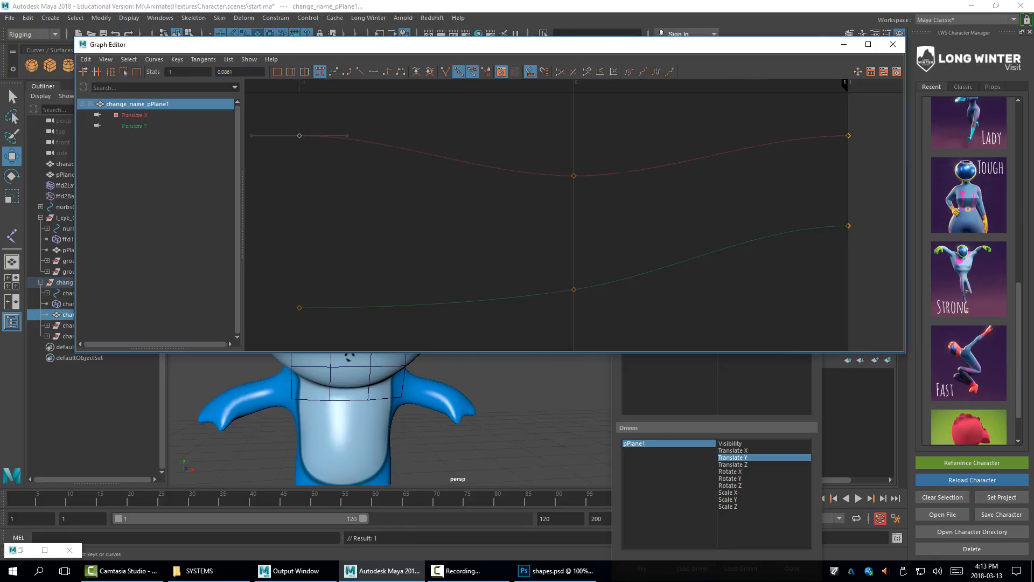
Set the Translate X key at driver value 1 to -0.1 to finish reversing the horizontal motion curve
left_click(848, 136)
left_click(223, 71)
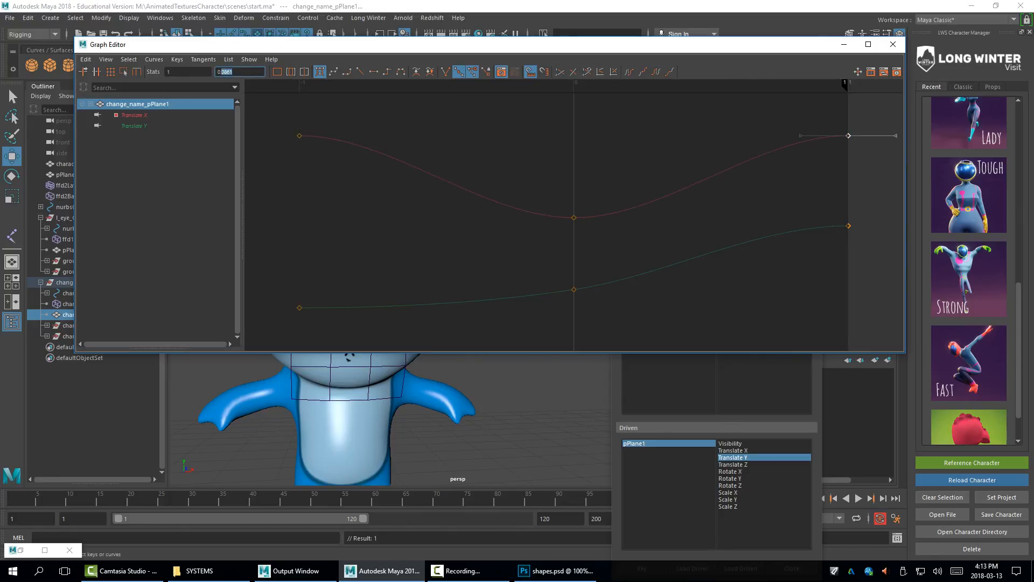
key("BackSpace")
key("BackSpace")
type("-0.1")
key("Return")
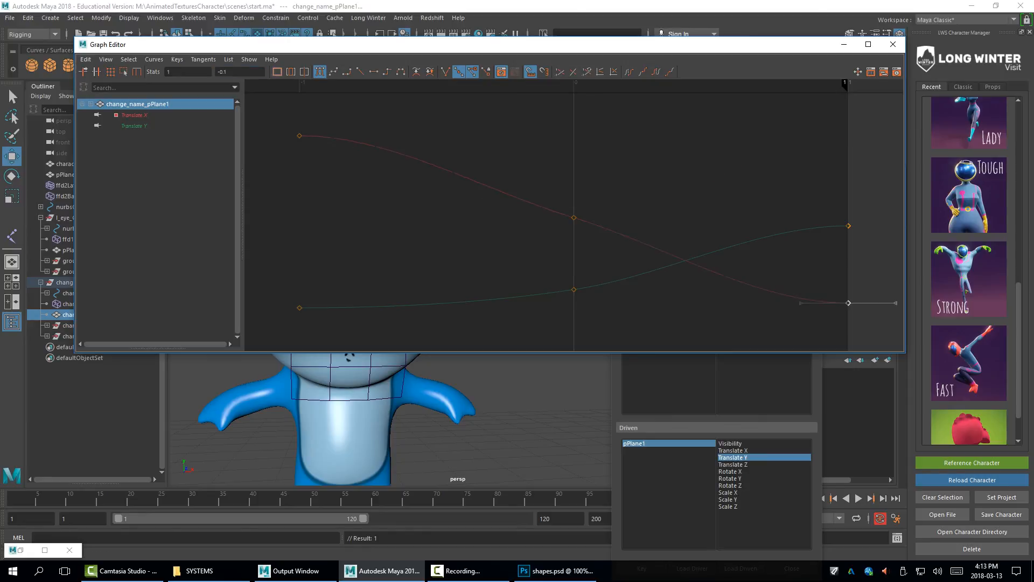
Undo the latest curve edits on change_name_pPlane1 and reselect its Translate X key at driver value 1
key("ctrl+z")
key("ctrl+z")
key("ctrl+z")
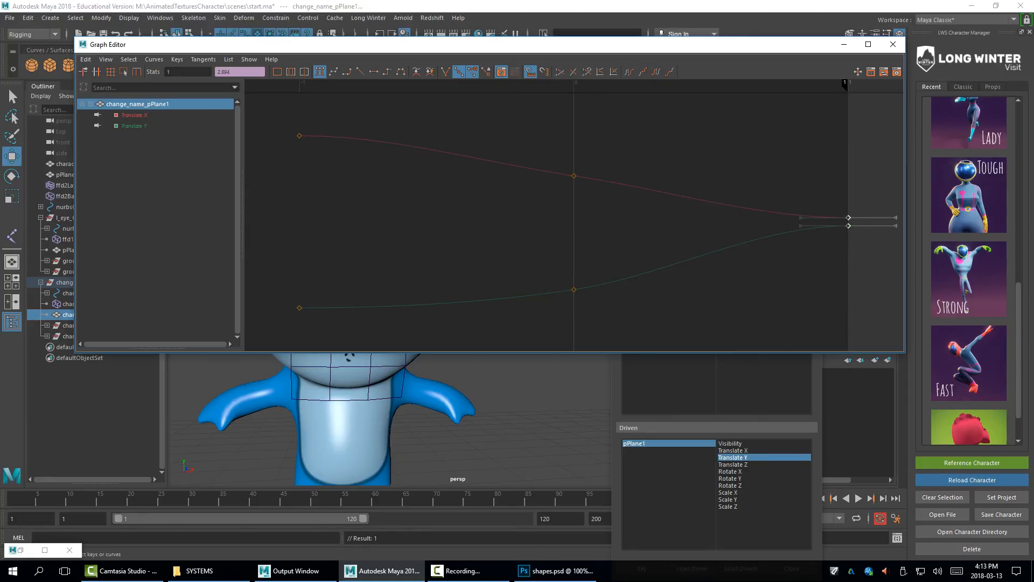
key("ctrl+z")
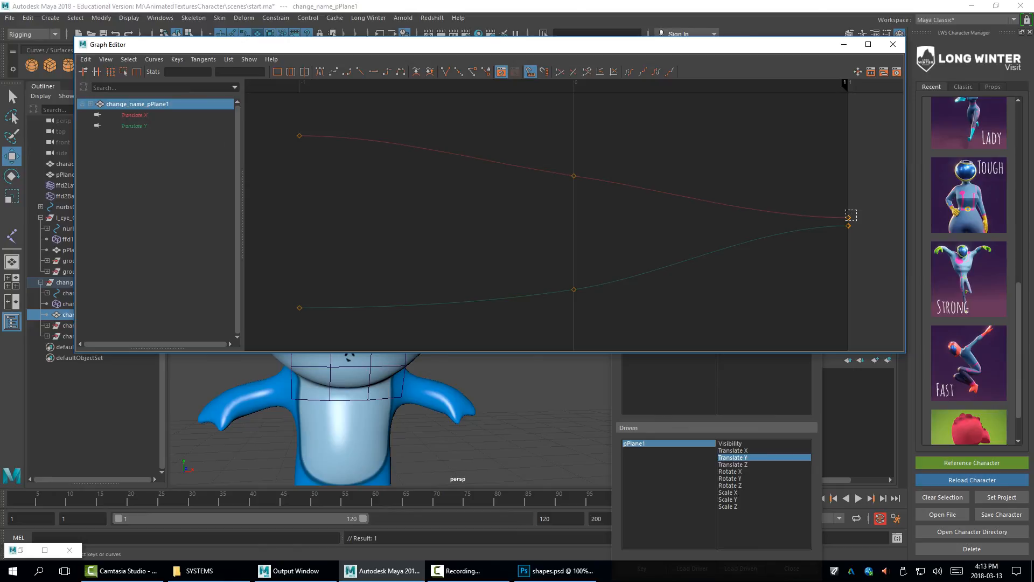
left_click(848, 218)
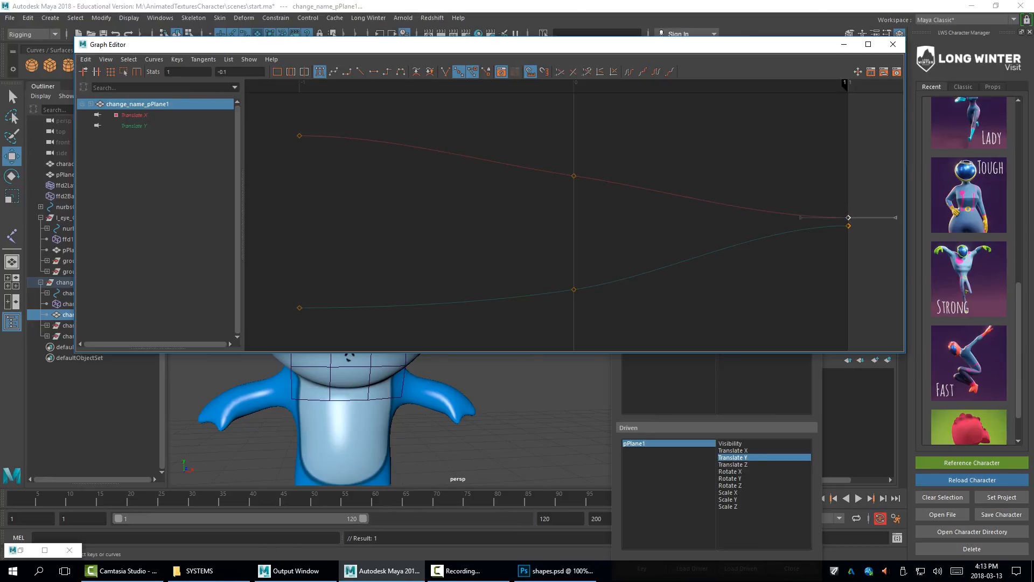
Copy the Translate Y key value at driver value 1 onto the Translate Y key at driver value -1
left_click(848, 227)
double_click(224, 72)
key("ctrl+c")
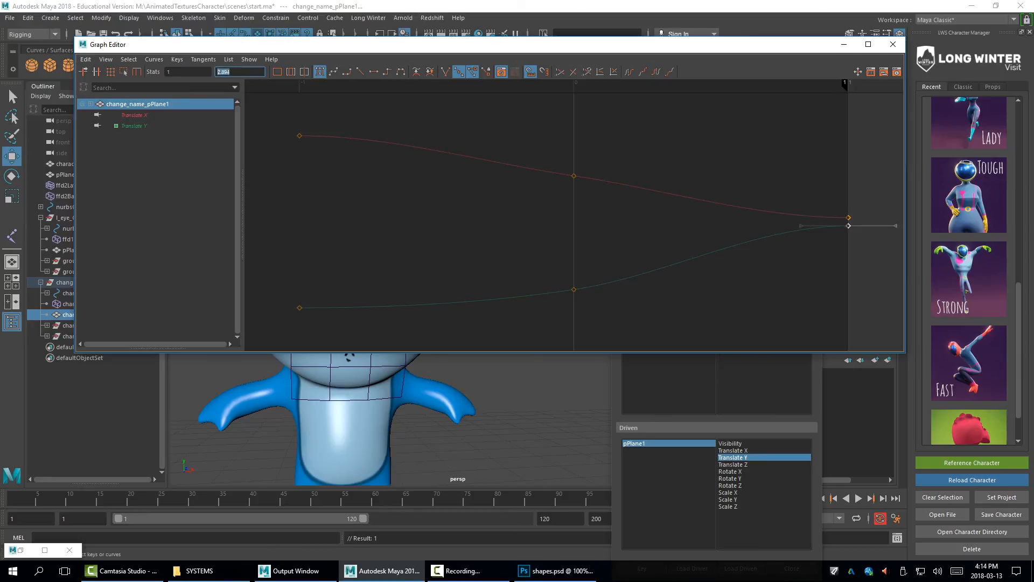
left_click(300, 308)
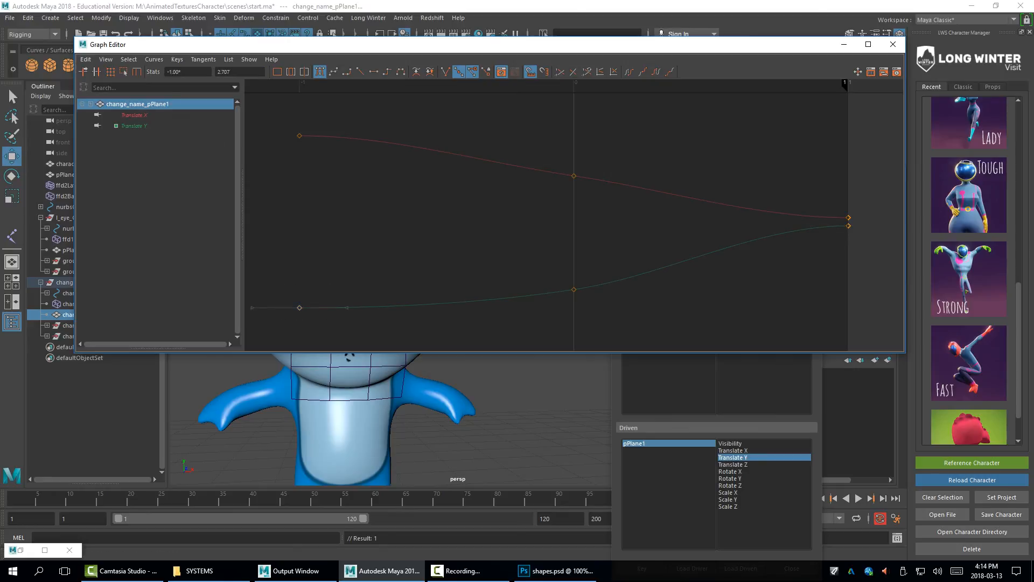
double_click(224, 71)
key("ctrl+v")
key("Return")
Try -2.7 for the Translate Y key at driver value 1, and undo that edit
double_click(224, 72)
type("-")
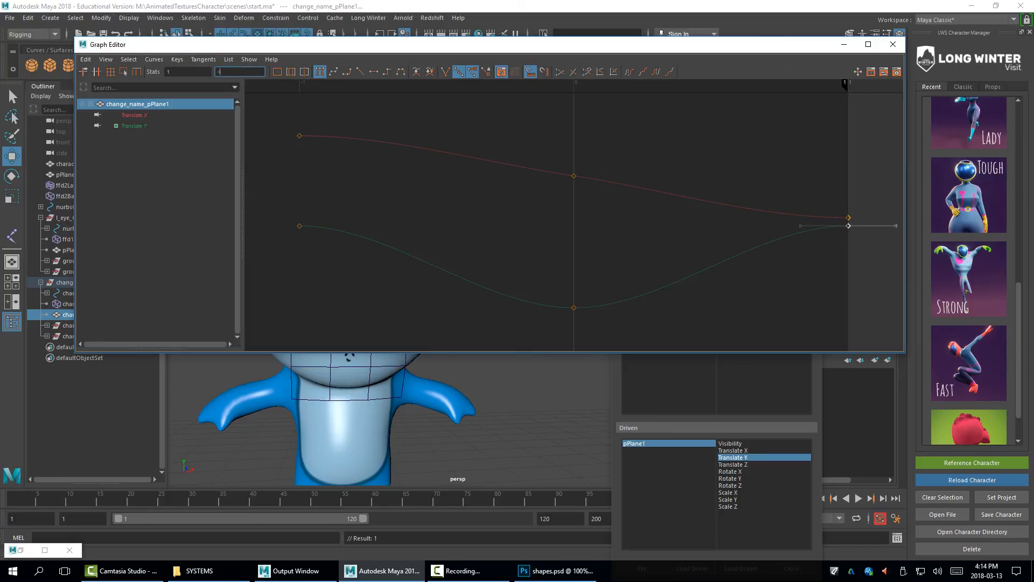
type("2.7")
key("Return")
key("ctrl+z")
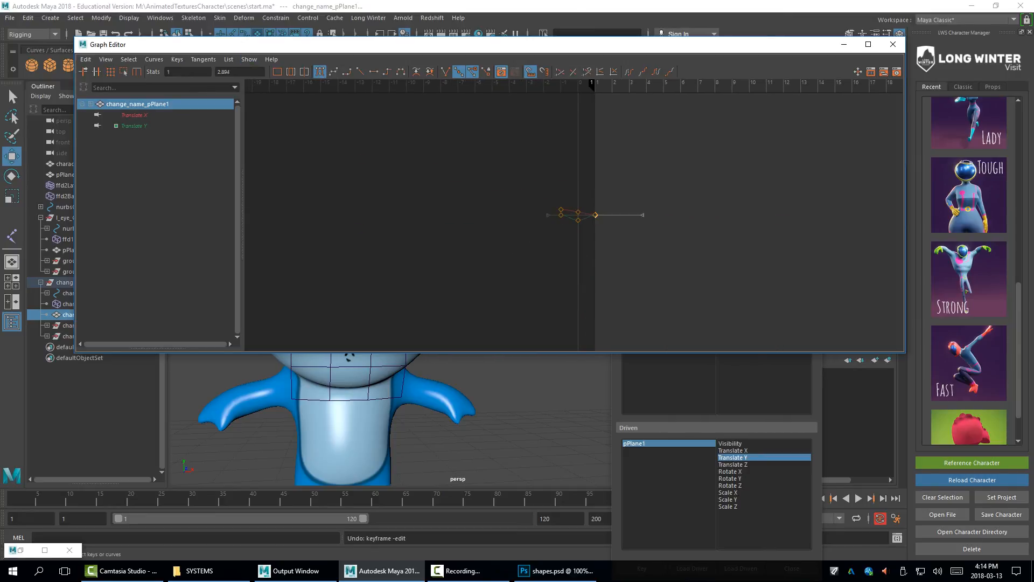
Lower the Translate Y key at driver value 1 to about 2.6 to reverse the vertical motion curve
key("f")
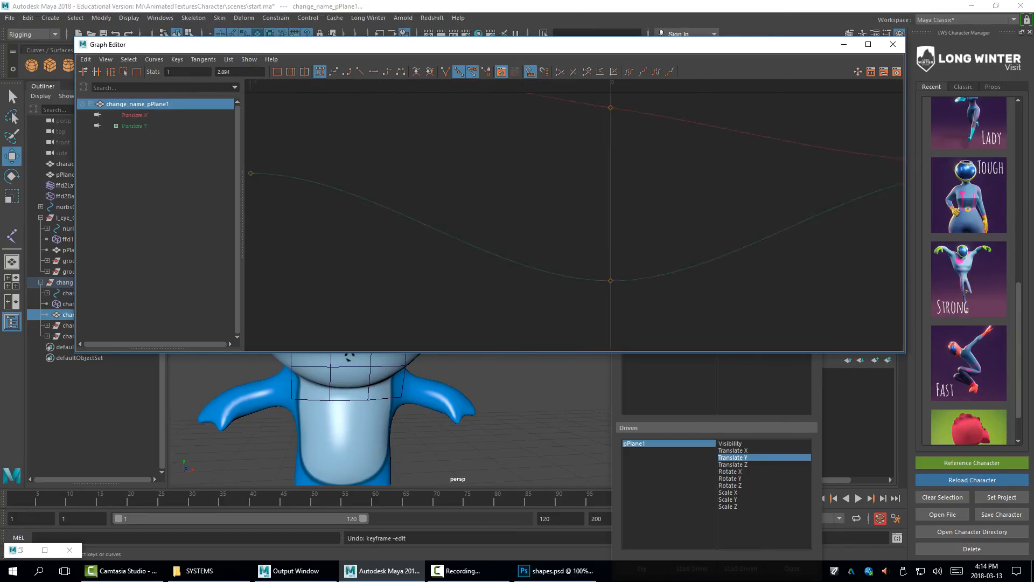
key("a")
middle_click_drag(752, 200, 753, 296)
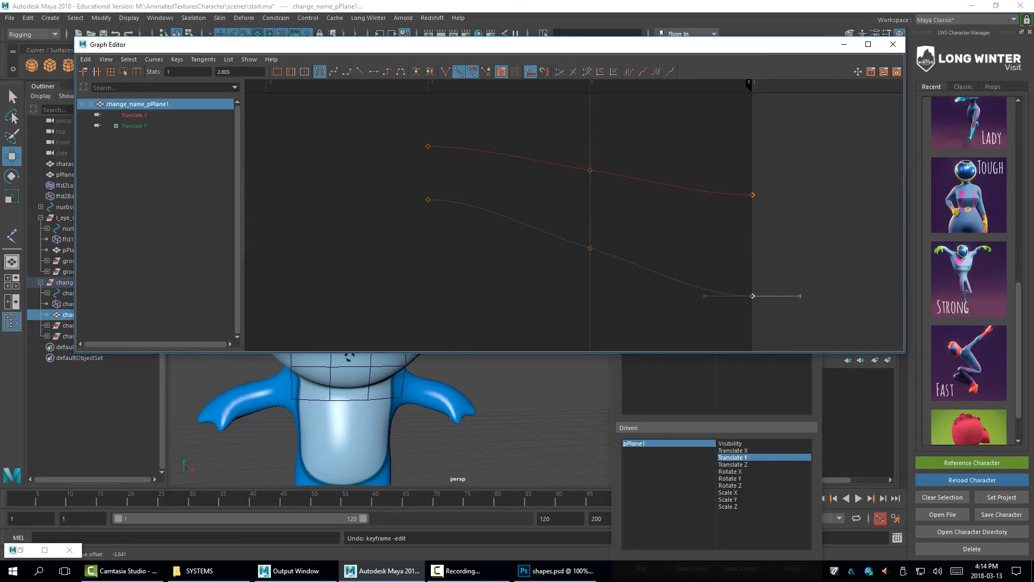
Test the duplicated eye control change_name_nurbsCircle5 by moving it, and reset its Translate X and Y to 0
left_click_drag(824, 44, 156, 69)
left_click(509, 222)
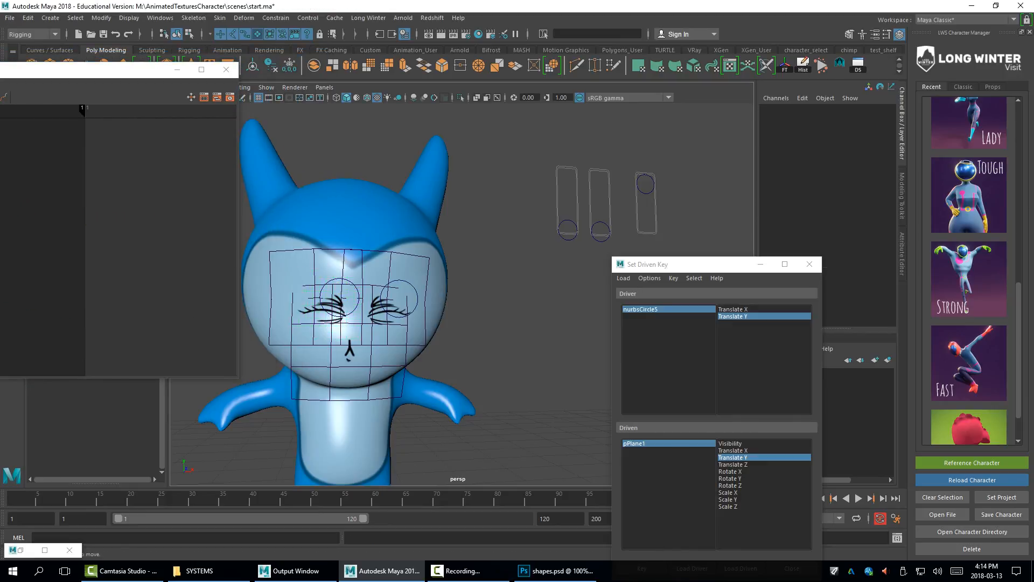
left_click(352, 284)
mouse_move(339, 298)
left_mouse_down()
mouse_move(300, 305)
mouse_move(306, 320)
mouse_move(302, 277)
mouse_move(304, 312)
mouse_move(303, 286)
mouse_move(303, 300)
mouse_move(315, 296)
mouse_move(310, 308)
mouse_move(334, 294)
mouse_move(326, 299)
left_mouse_up()
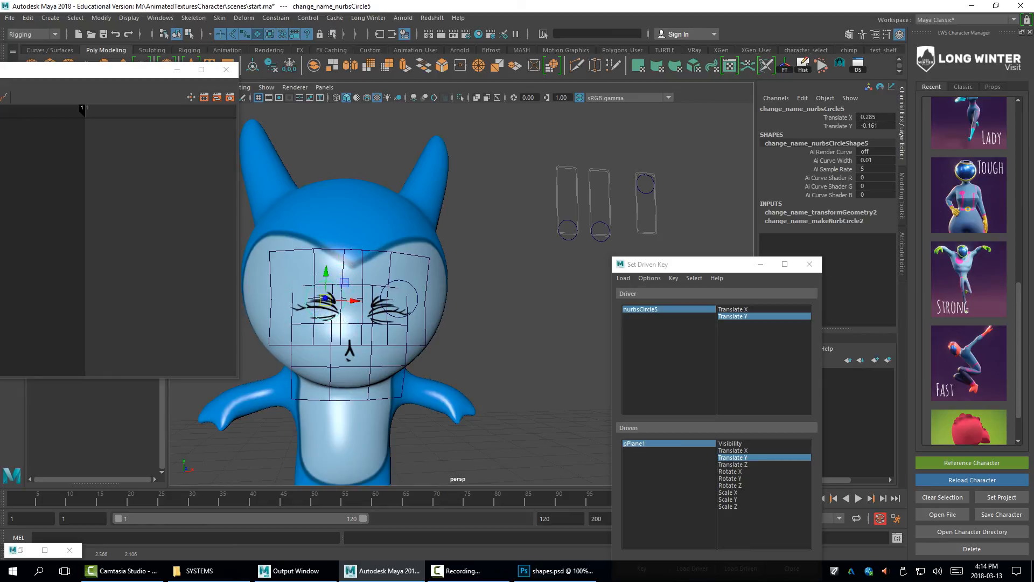
left_click_drag(875, 117, 875, 125)
type("0")
key("Return")
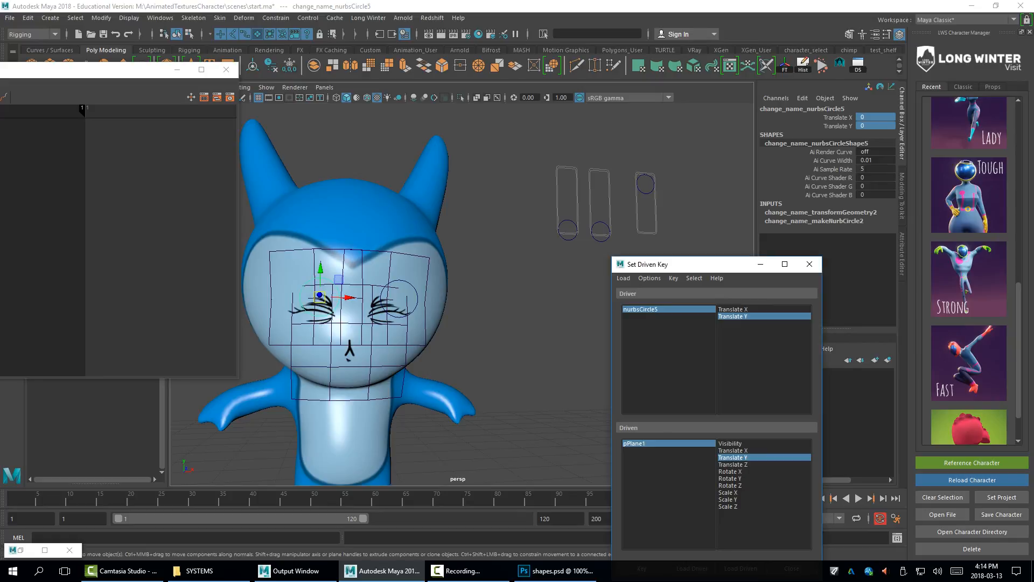
Load change_name_nurbsCircle5 as driver and change_name_pPlane1 as driven, pairing Translate Y with Translate Y
left_click_drag(673, 264, 654, 142)
left_click(622, 447)
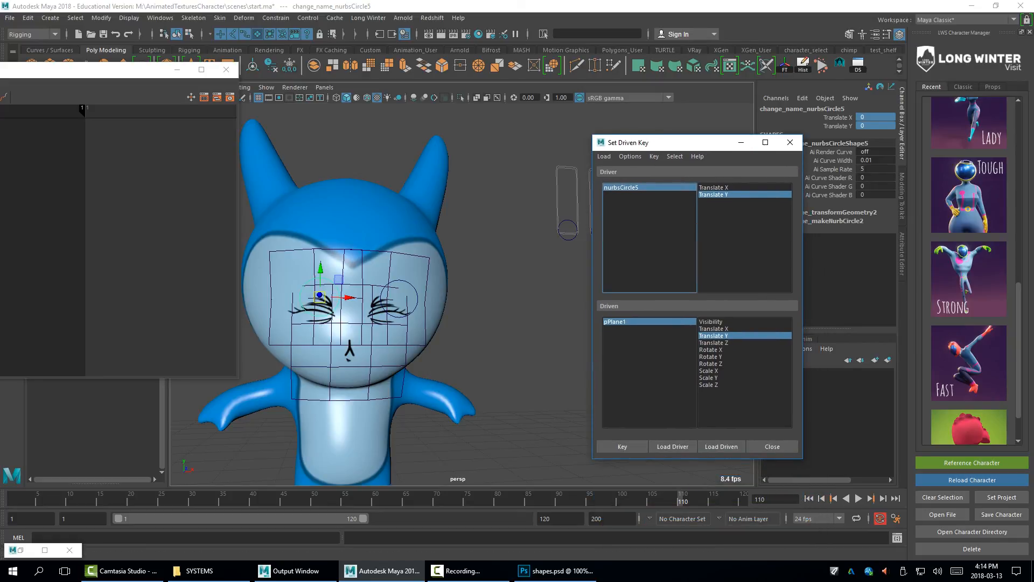
left_click(673, 446)
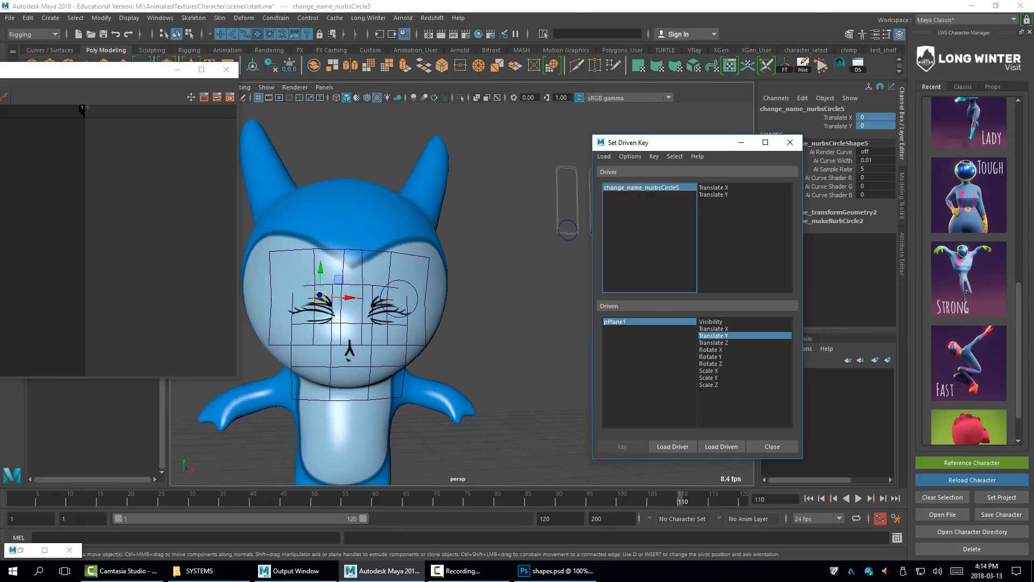
left_click(315, 316)
left_click(722, 447)
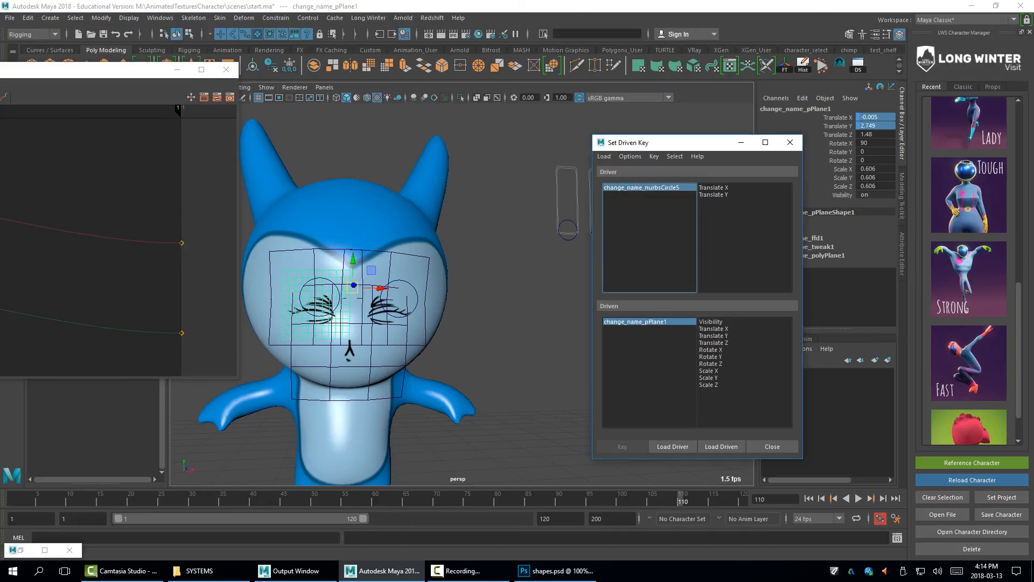
left_click(713, 195)
left_click(714, 335)
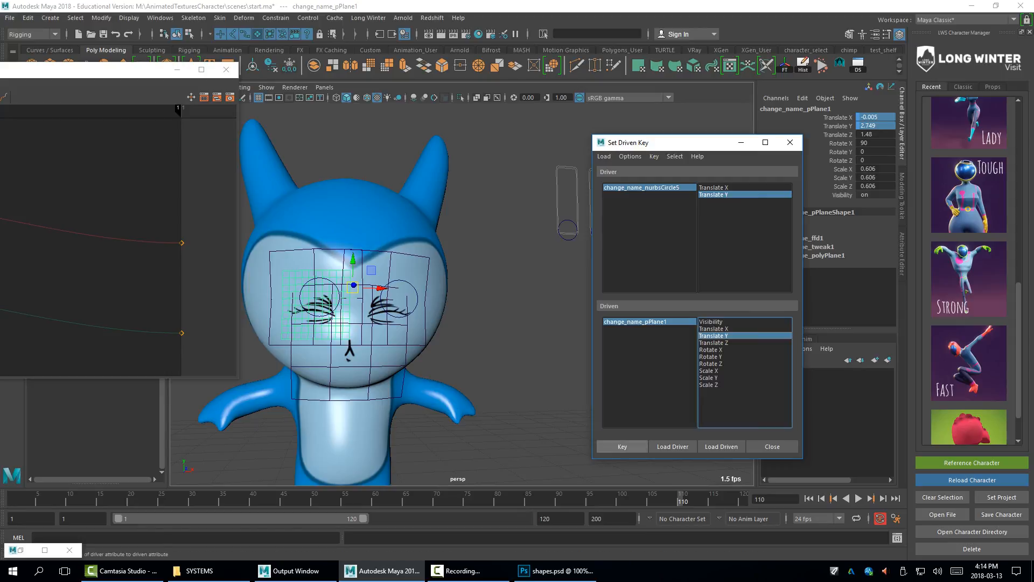
Break the existing connection on change_name_pPlane1's Translate Y and set a driven key with the control at 0
right_click(839, 126)
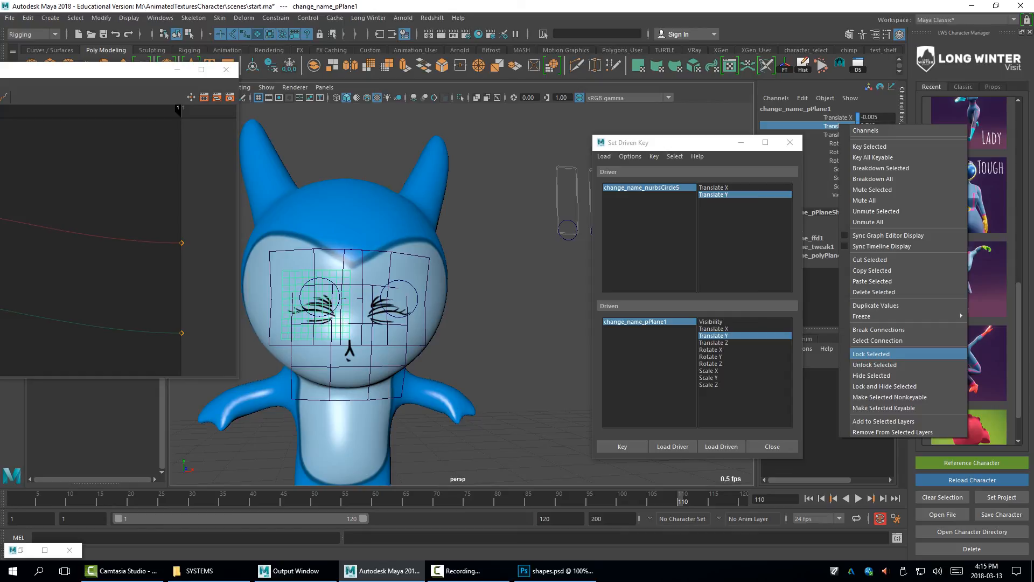
mouse_move(873, 316)
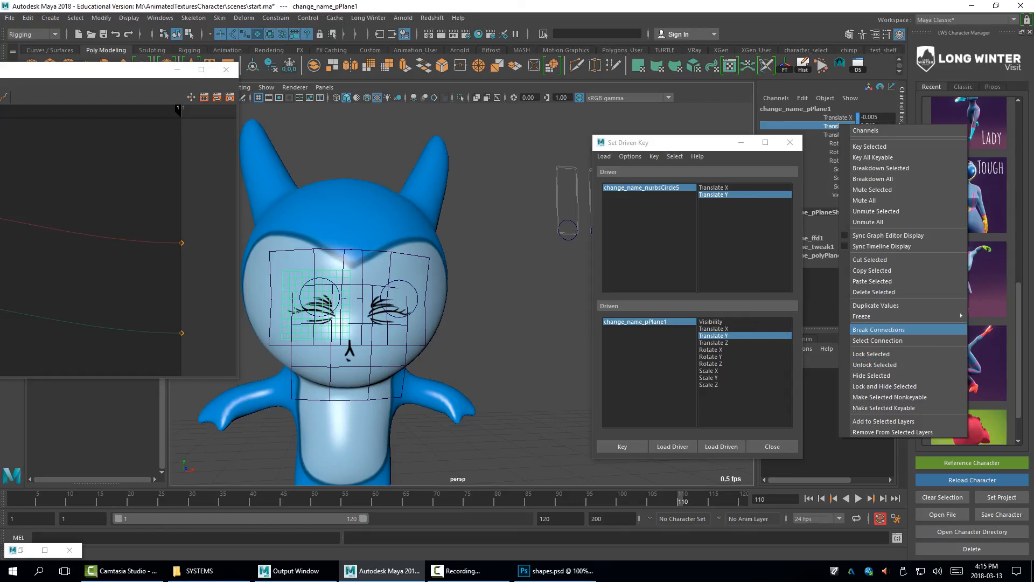
left_click(879, 329)
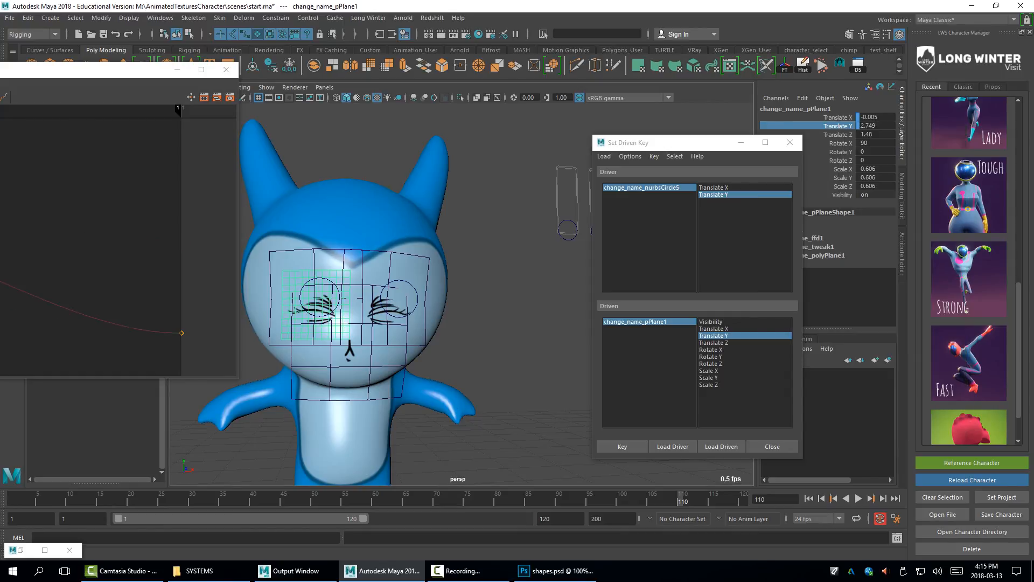
left_click(745, 336)
left_click(622, 446)
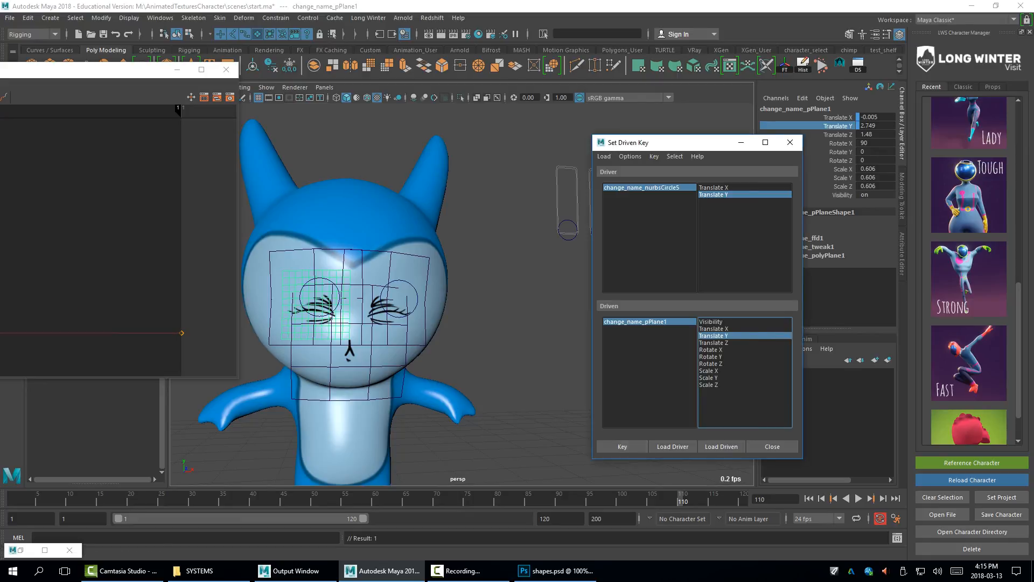
Raise the eye control to Translate Y 1, move change_name_pPlane1 up to Translate Y 2.916, and set a driven key
left_click(327, 280)
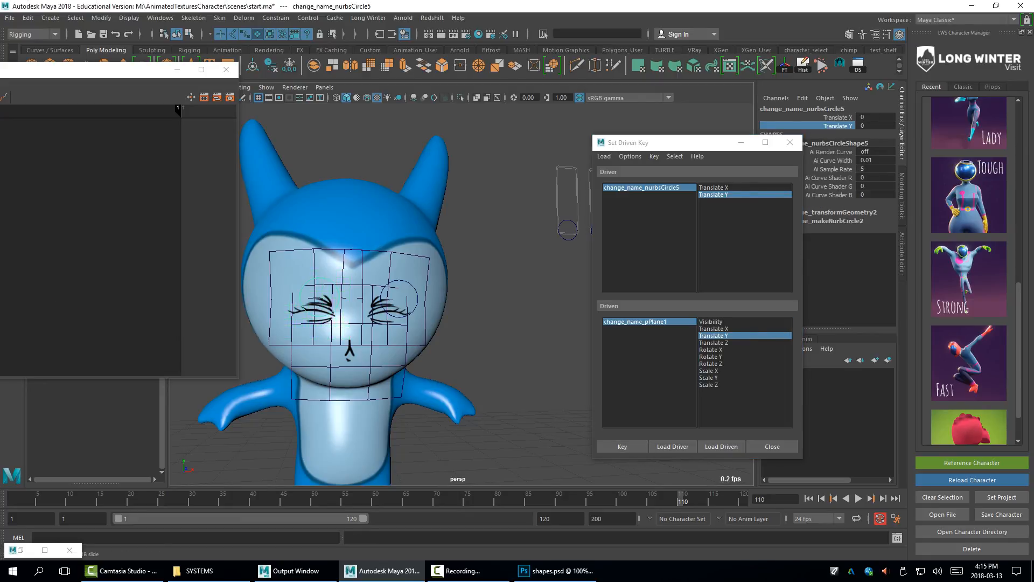
key("w")
left_click_drag(320, 268, 353, 246)
left_click(328, 321)
left_click(327, 320)
left_click(622, 446)
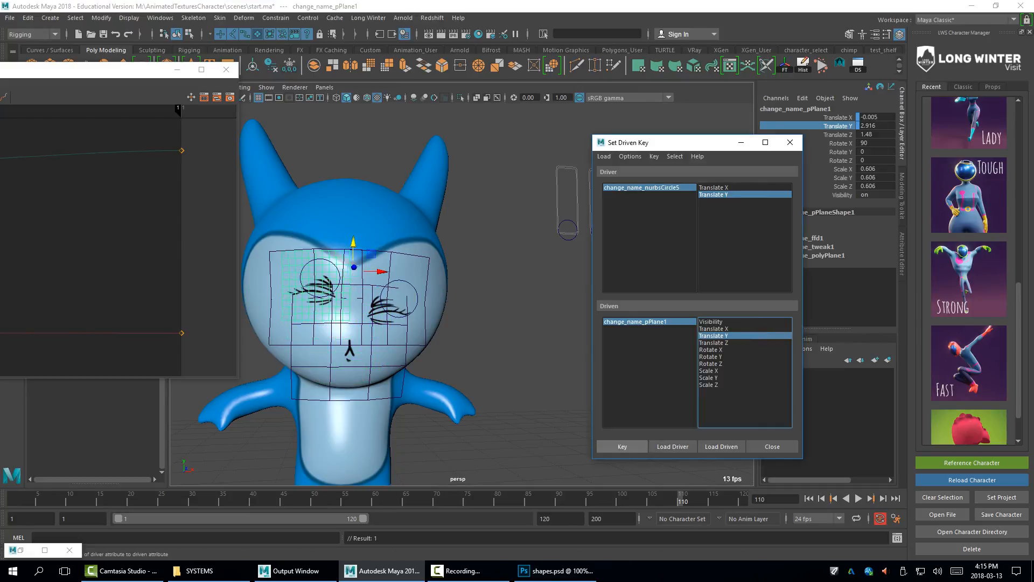
Lower the eye control to Translate Y -1, move change_name_pPlane1 down to Translate Y 2.722, and set a driven key
left_click(641, 187)
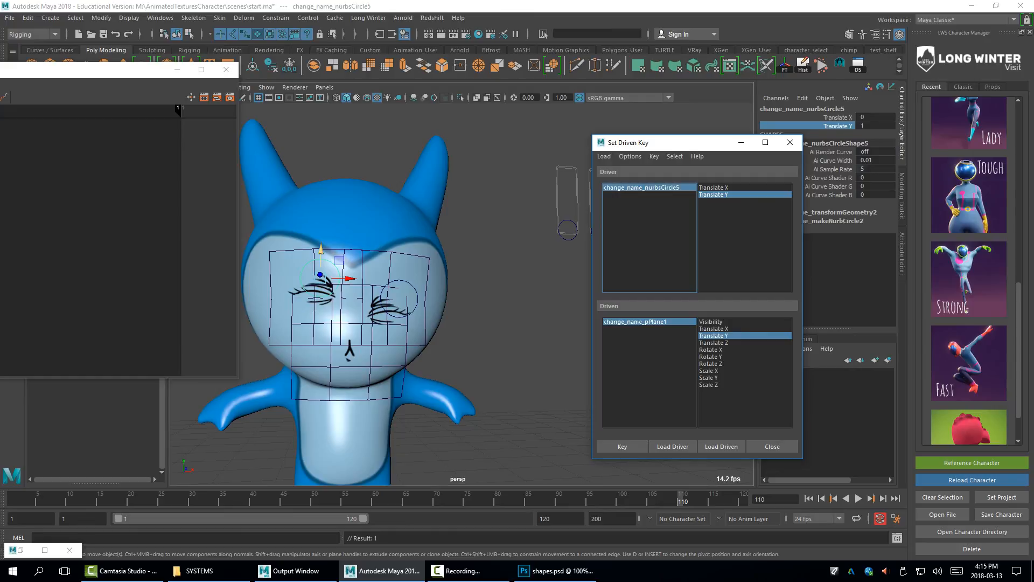
left_click_drag(320, 250, 319, 288)
left_click(330, 367)
key("q")
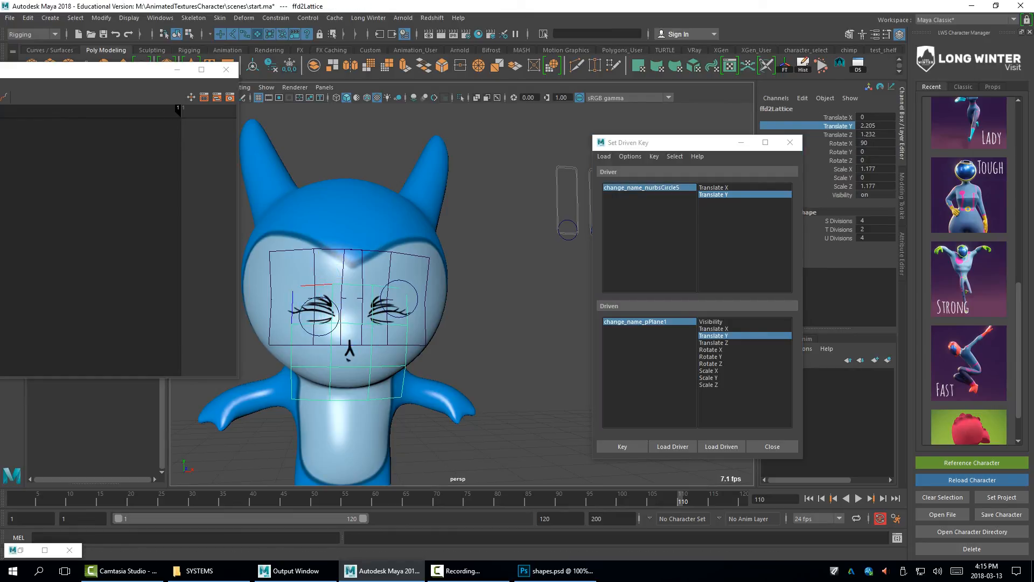
left_click(350, 356)
left_click(324, 298)
left_click(317, 291)
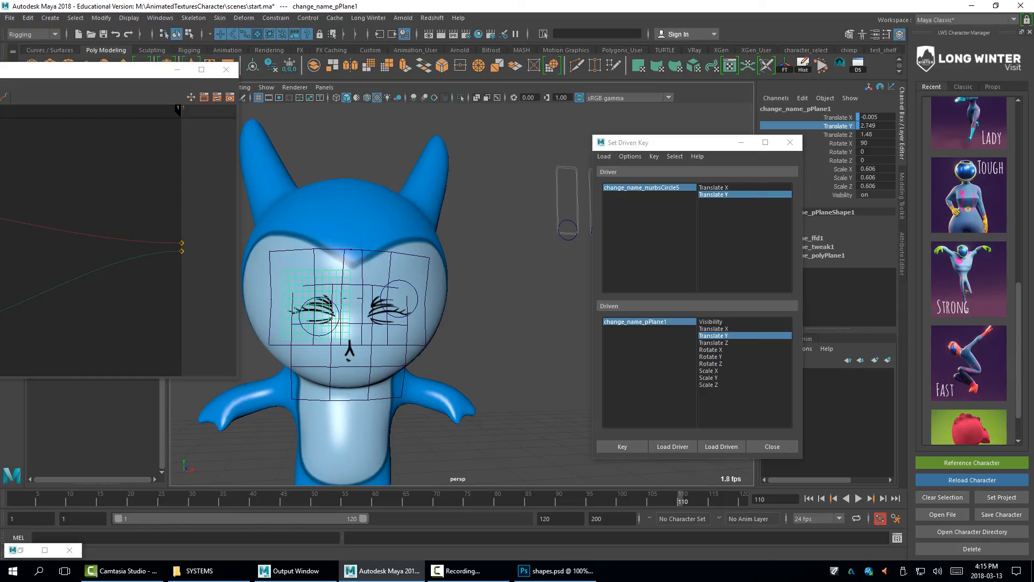
key("w")
mouse_move(353, 259)
left_mouse_down()
mouse_move(352, 281)
mouse_move(353, 263)
left_mouse_up()
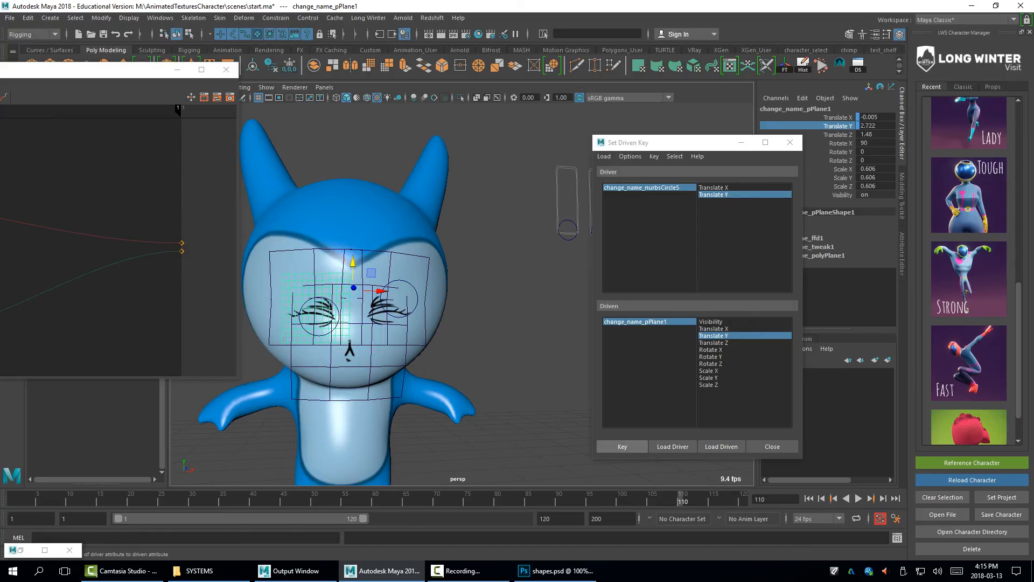
left_click(622, 447)
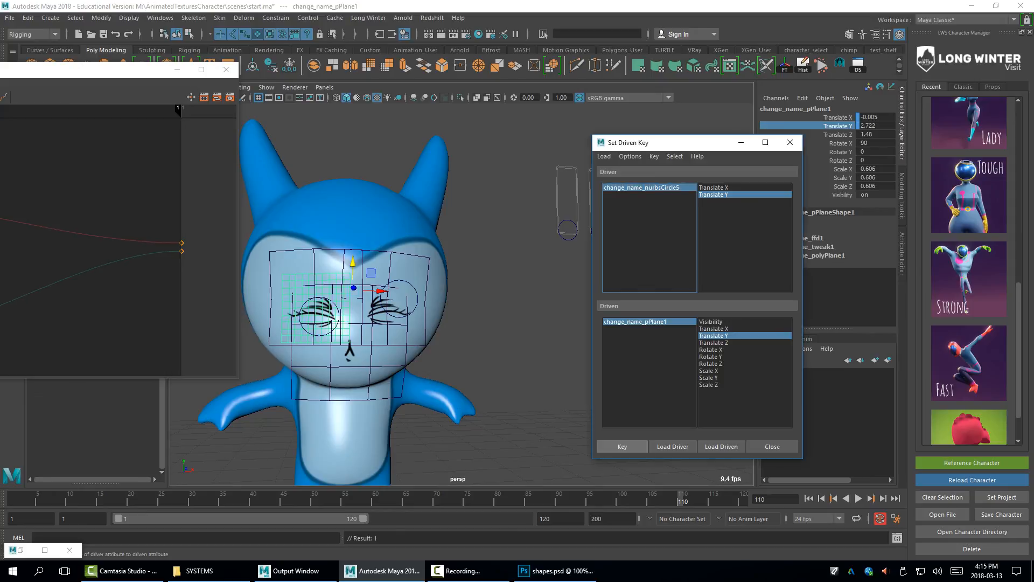
Test the rebuilt eye control by moving it, and reset both eye controls' Translate X and Y to 0
left_click(530, 323)
left_click(338, 318)
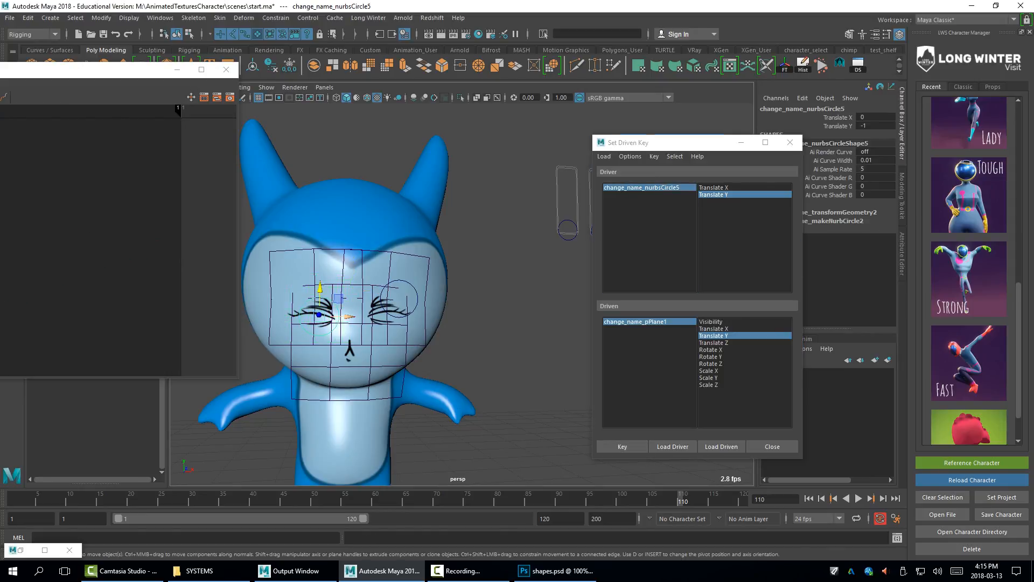
mouse_move(319, 316)
left_mouse_down()
mouse_move(340, 282)
mouse_move(325, 305)
mouse_move(321, 297)
left_mouse_up()
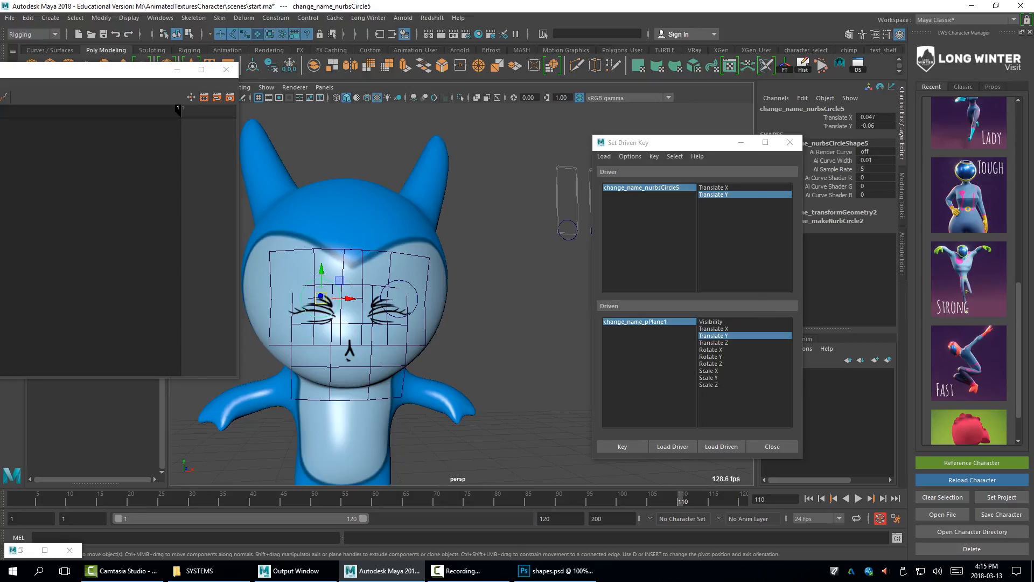
left_click(382, 293, "shift")
left_click_drag(875, 117, 876, 126)
key("Return")
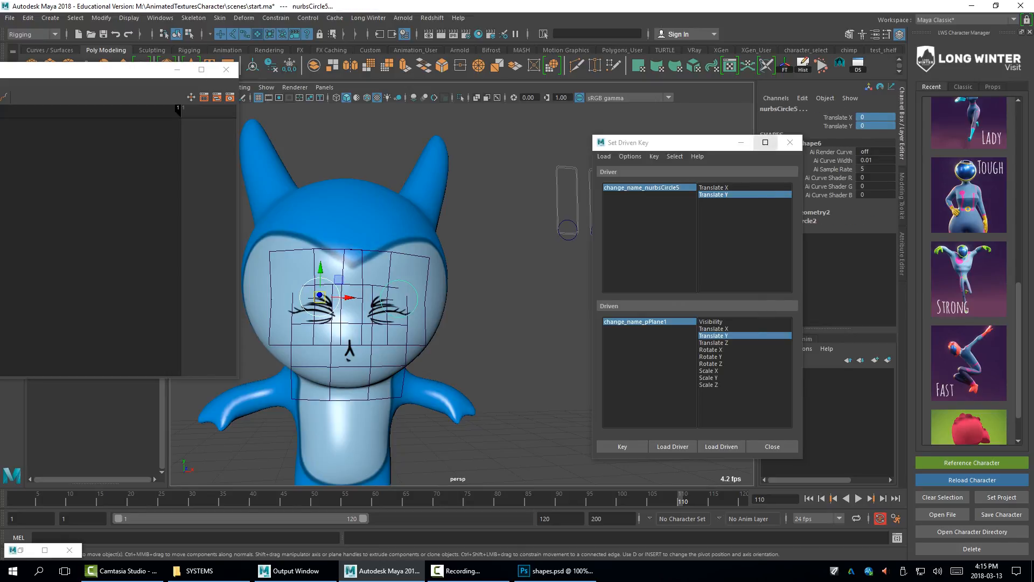
Minimize the driven key setup and play back the animation to check both eyes and their slider controls
left_click(741, 142)
left_click(517, 302)
left_click_drag(517, 302, 474, 296, "alt")
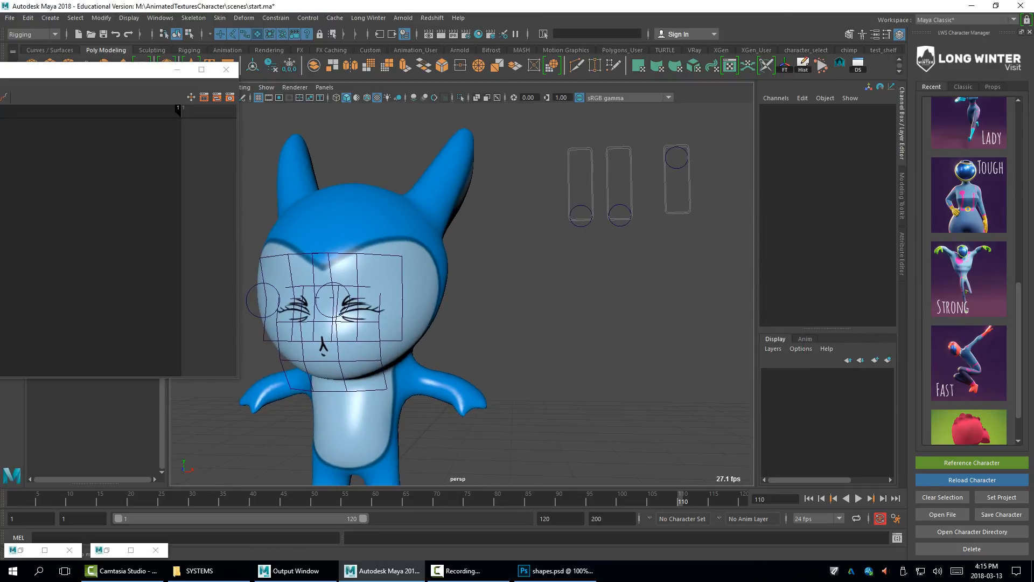
key("alt+v")
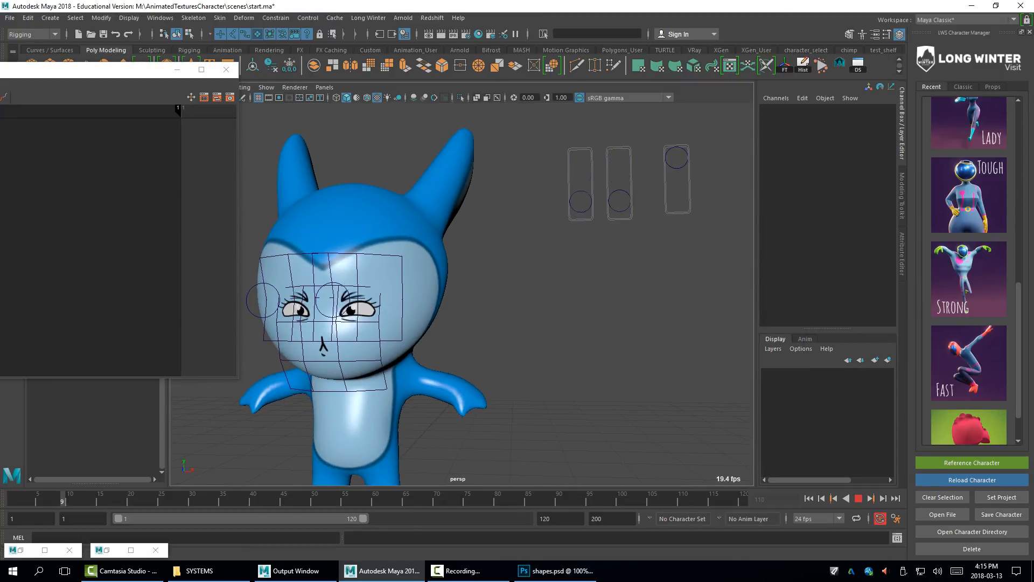
key("alt+v")
left_click_drag(622, 193, 630, 215)
left_click_drag(560, 269, 604, 278, "alt")
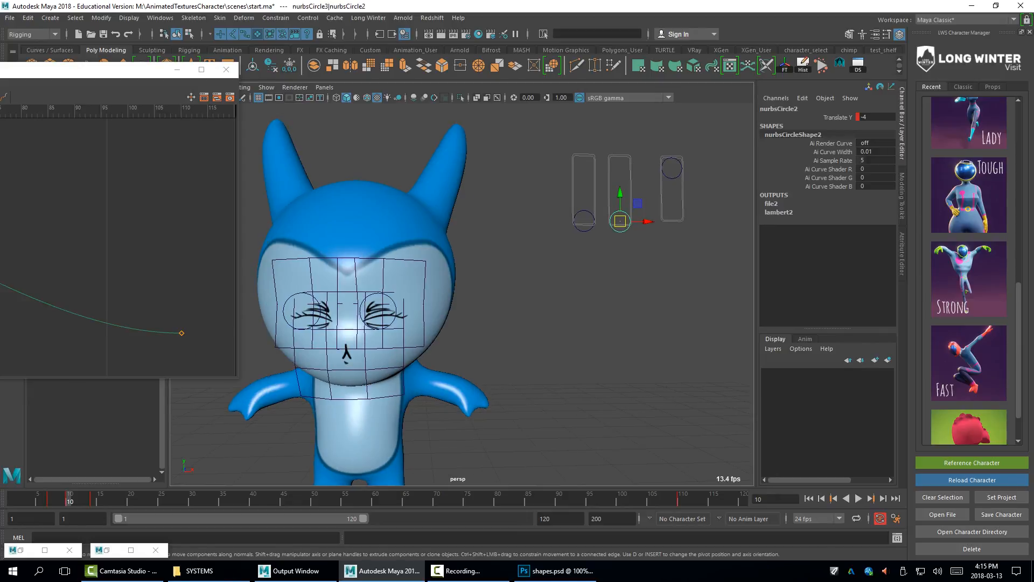
Parent both eye lattices to the character's body mesh
left_click(393, 345)
left_click(538, 280)
right_click_drag(538, 280, 582, 269, "alt")
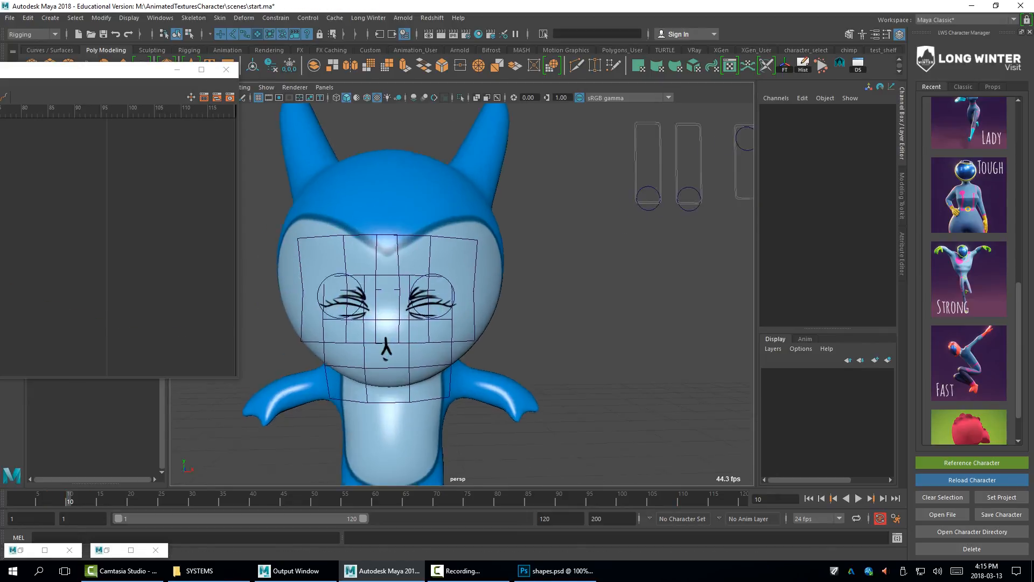
left_click_drag(539, 291, 598, 264, "alt")
left_click(501, 356)
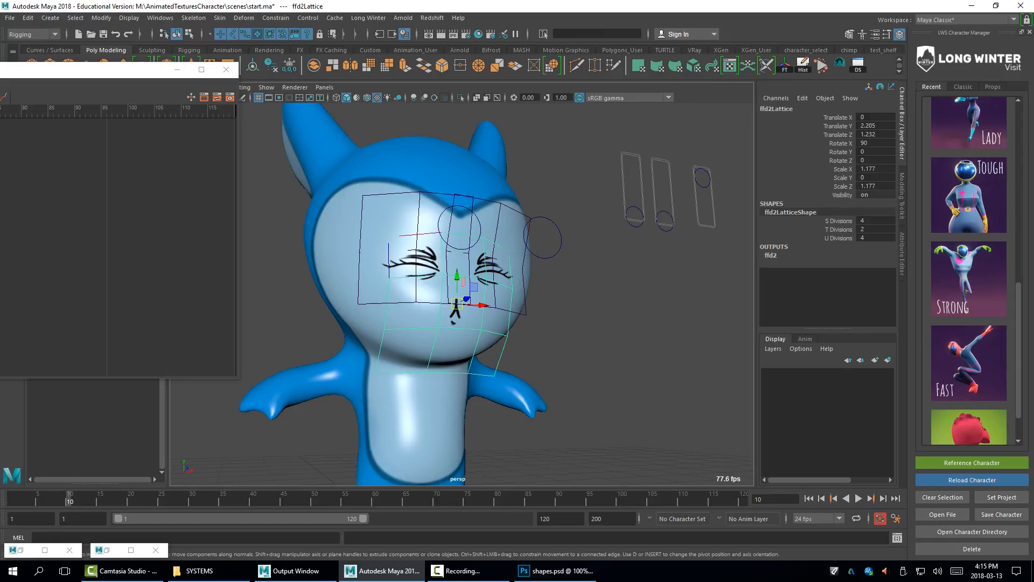
key("ctrl+z")
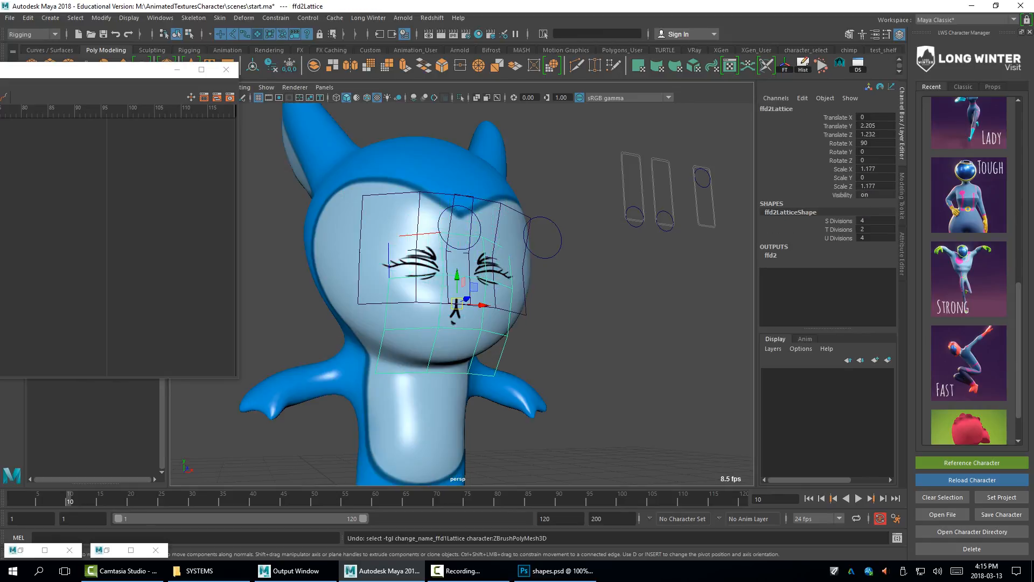
left_click(417, 170, "shift")
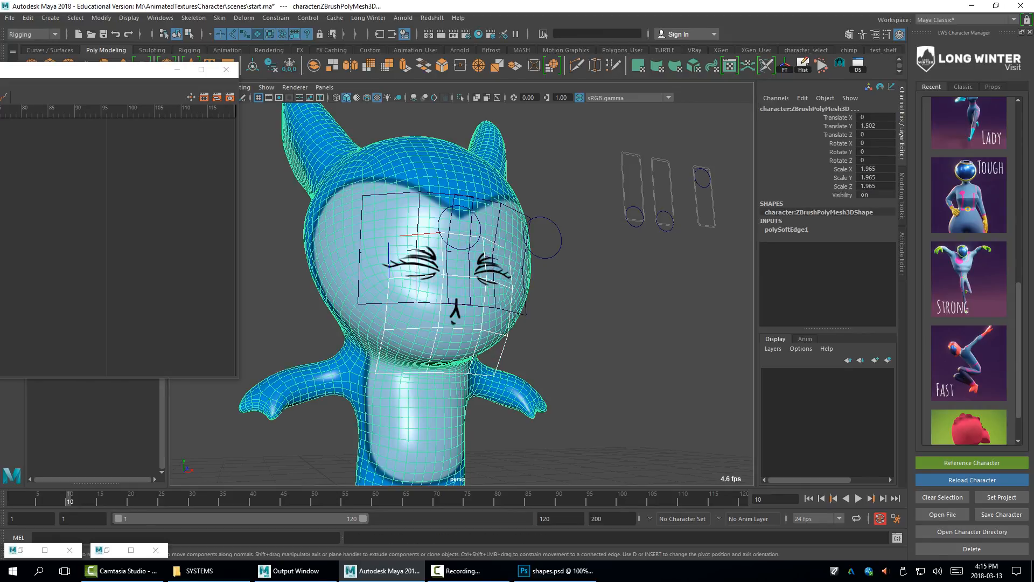
key("ctrl+z")
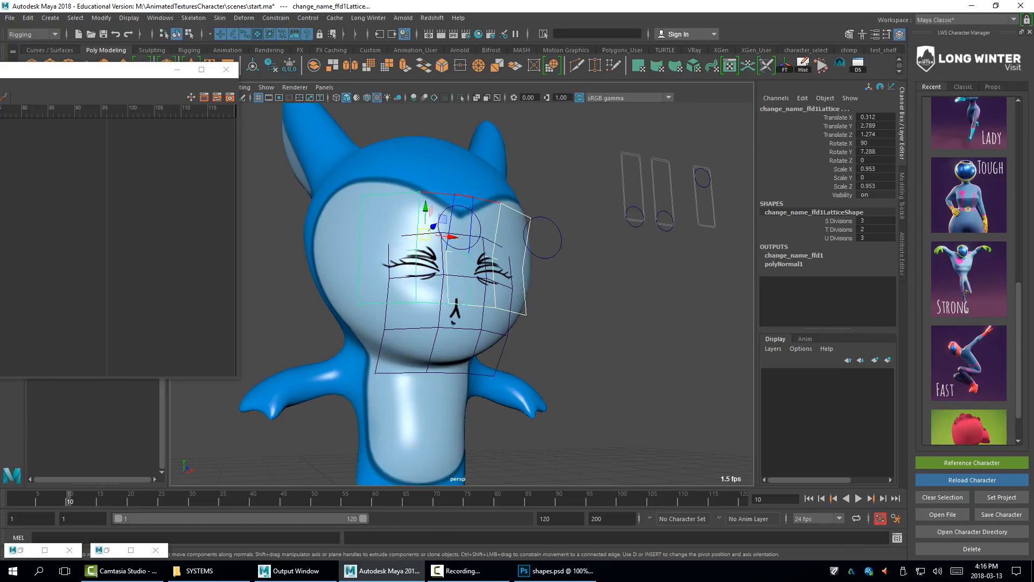
key("ctrl+z")
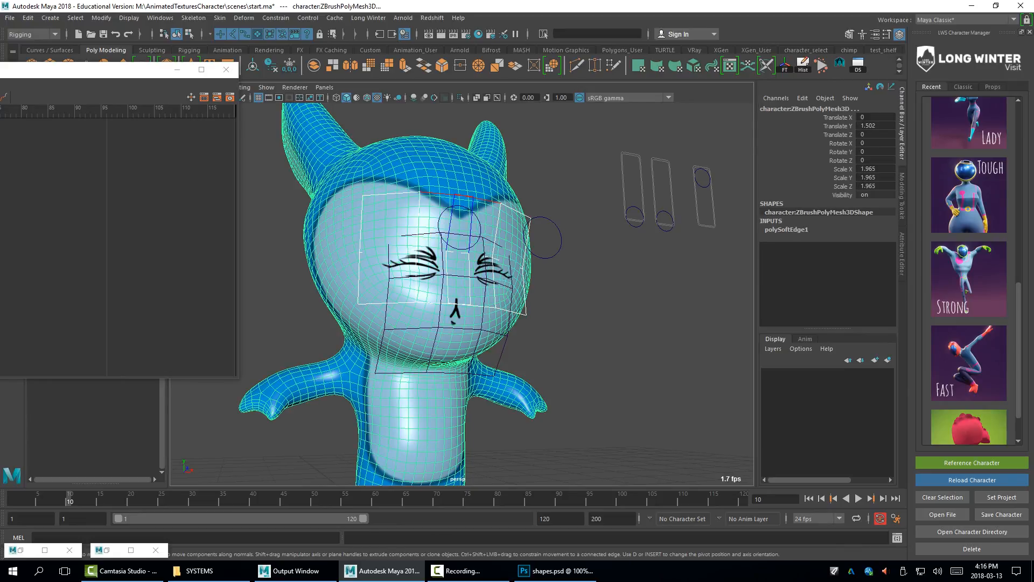
key("ctrl+z")
key("ctrl+z")
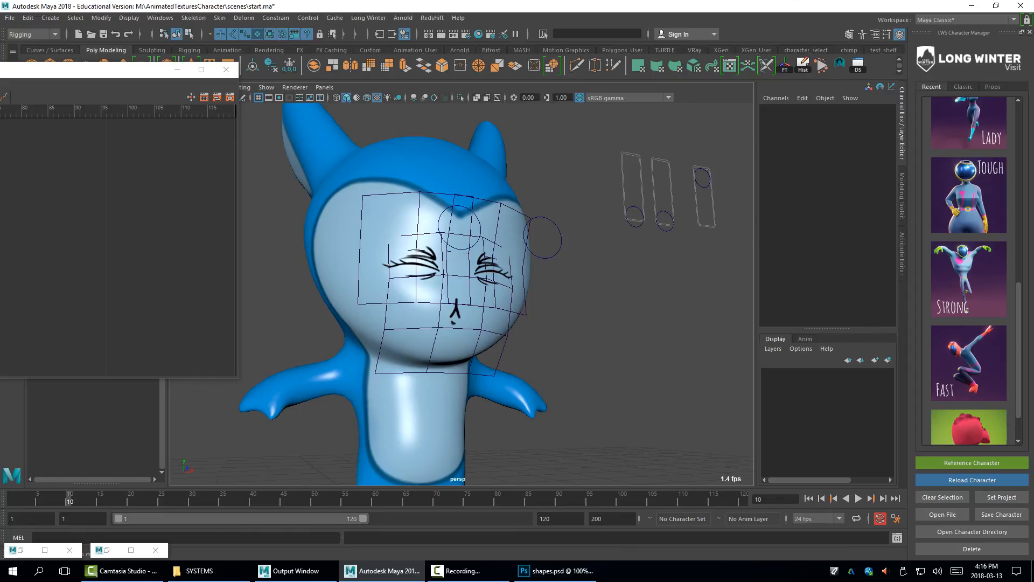
key("ctrl+z")
Parent the mouth lattice ffd2Lattice to the character's body mesh
left_click_drag(463, 291, 409, 297, "alt")
right_click_drag(463, 294, 415, 296, "alt")
middle_click_drag(420, 328, 430, 294, "alt")
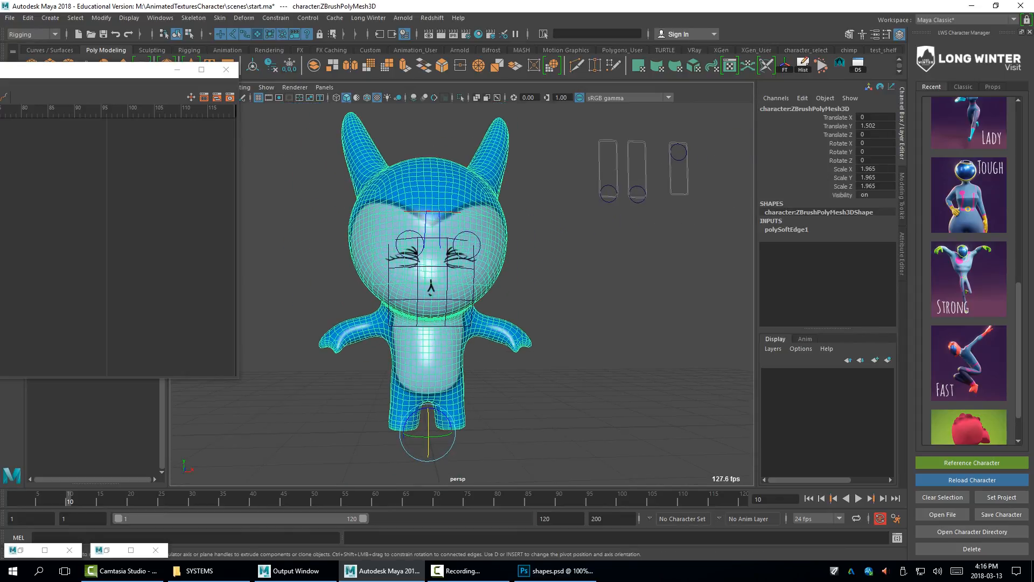
left_click_drag(463, 318, 555, 326, "alt")
right_click_drag(523, 323, 570, 326, "alt")
left_click_drag(571, 327, 583, 331)
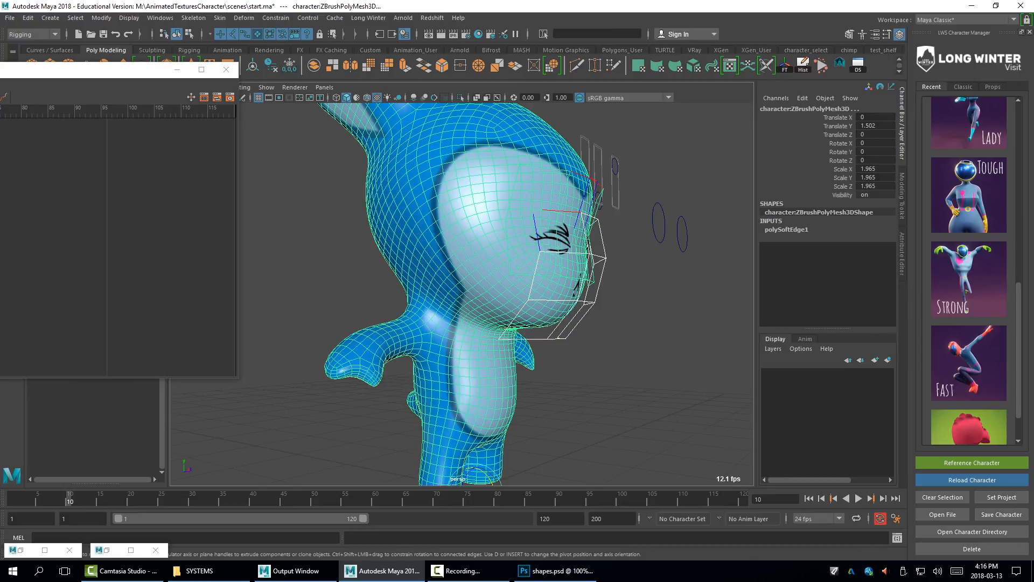
key("p")
Test-rotate the body mesh to check that the lattices follow it, and undo the rotation
left_click(501, 269)
left_click_drag(501, 269, 453, 269, "alt")
right_click_drag(453, 269, 415, 270, "alt")
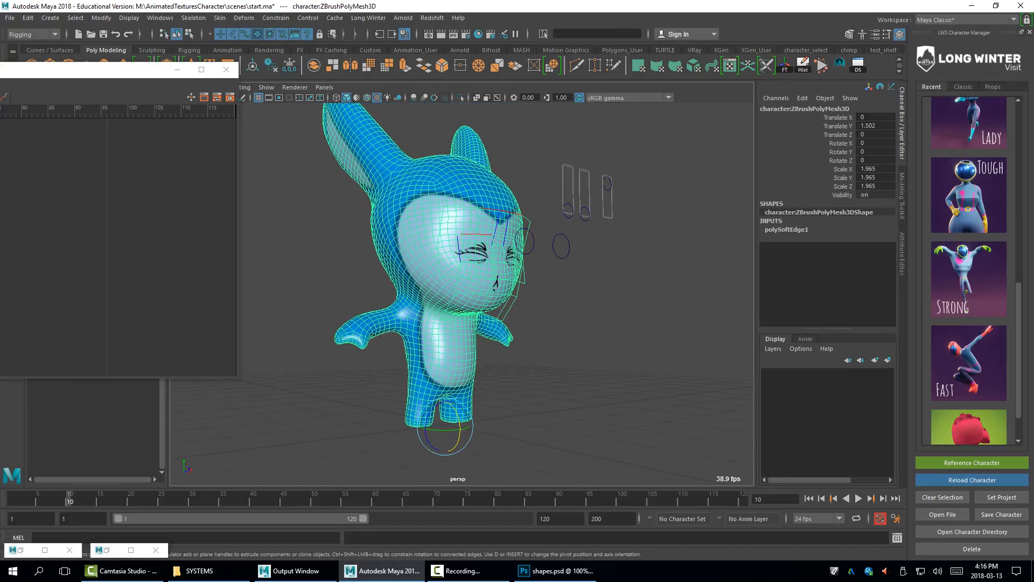
mouse_move(449, 425)
left_mouse_down()
mouse_move(426, 428)
mouse_move(466, 434)
mouse_move(440, 410)
left_mouse_up()
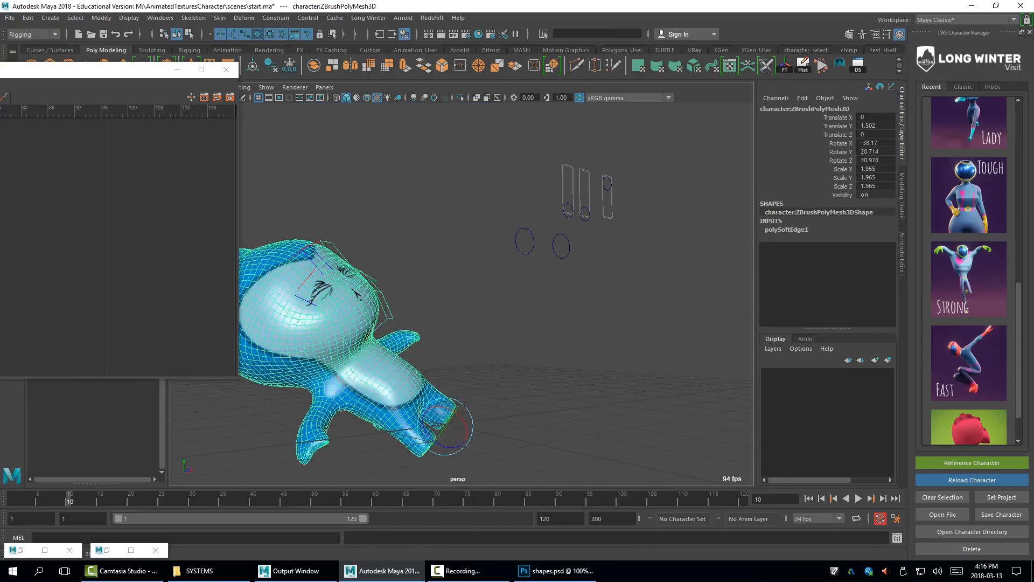
key("ctrl+z")
key("ctrl+z")
key("ctrl+z")
key("ctrl+z")
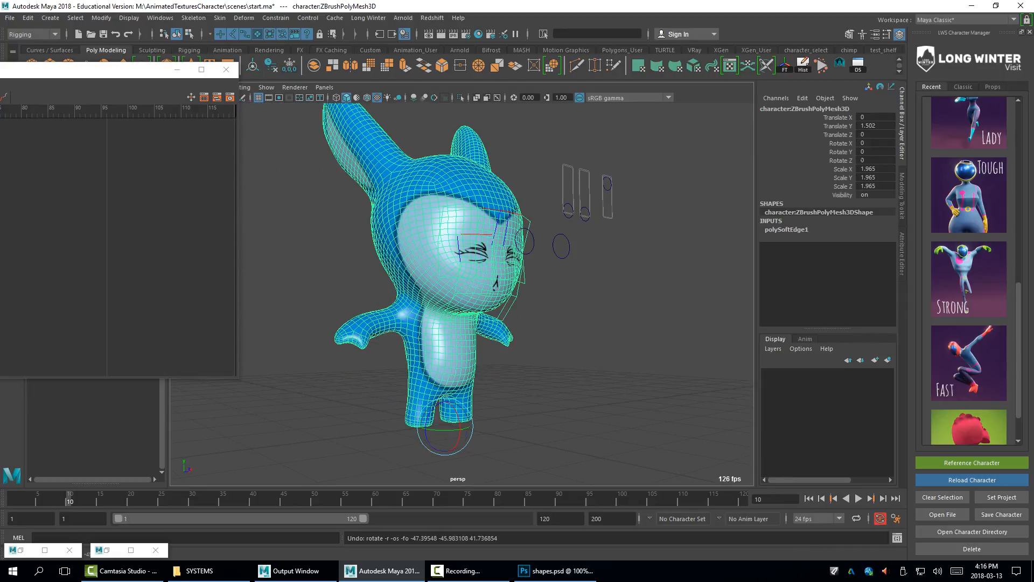
On frame 1, rotate the body mesh to Rotate Y -23.102 and key it
left_click_drag(485, 280, 371, 283, "alt")
middle_click_drag(372, 282, 415, 264, "alt")
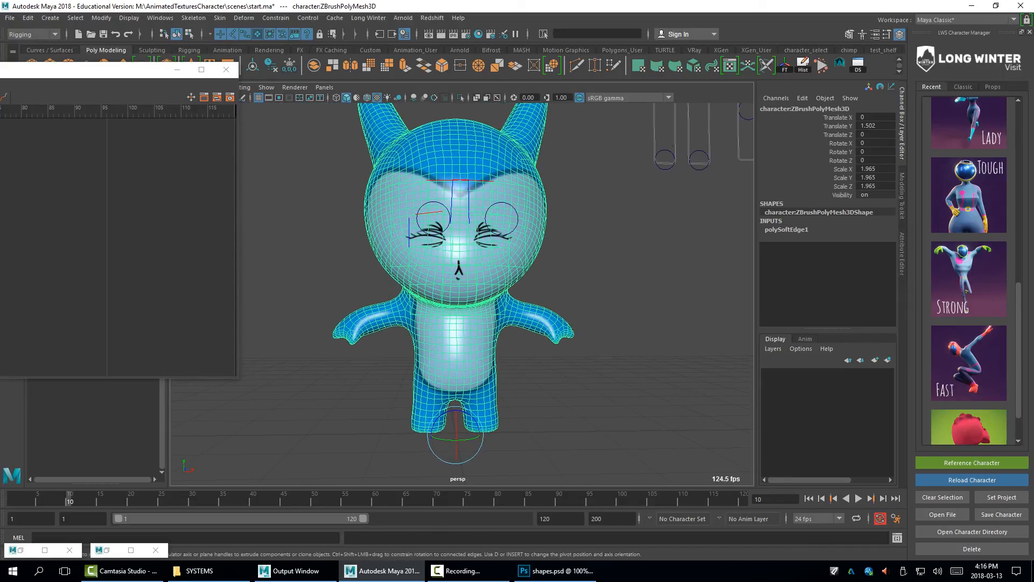
left_click(14, 499)
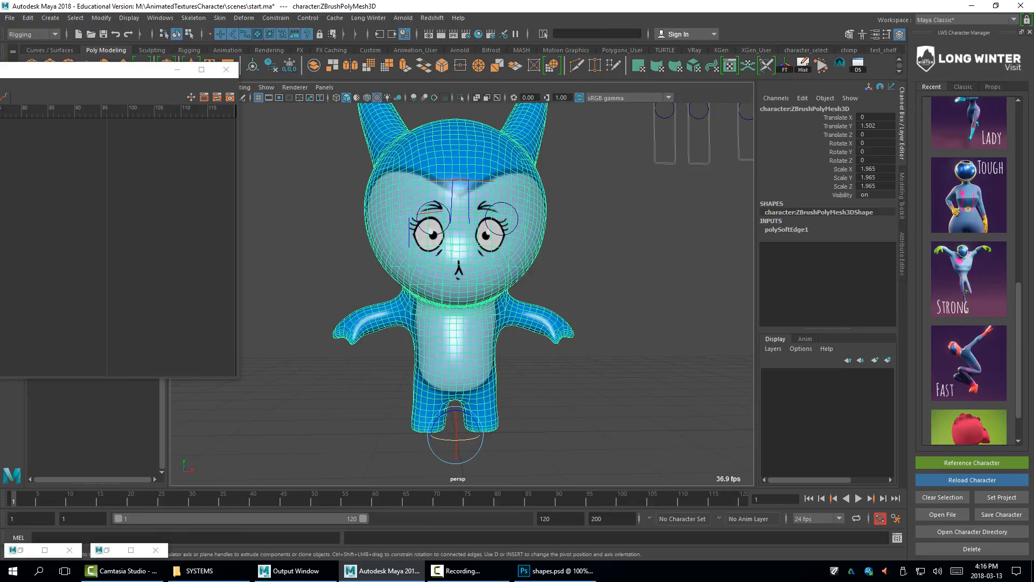
left_click_drag(443, 438, 459, 436)
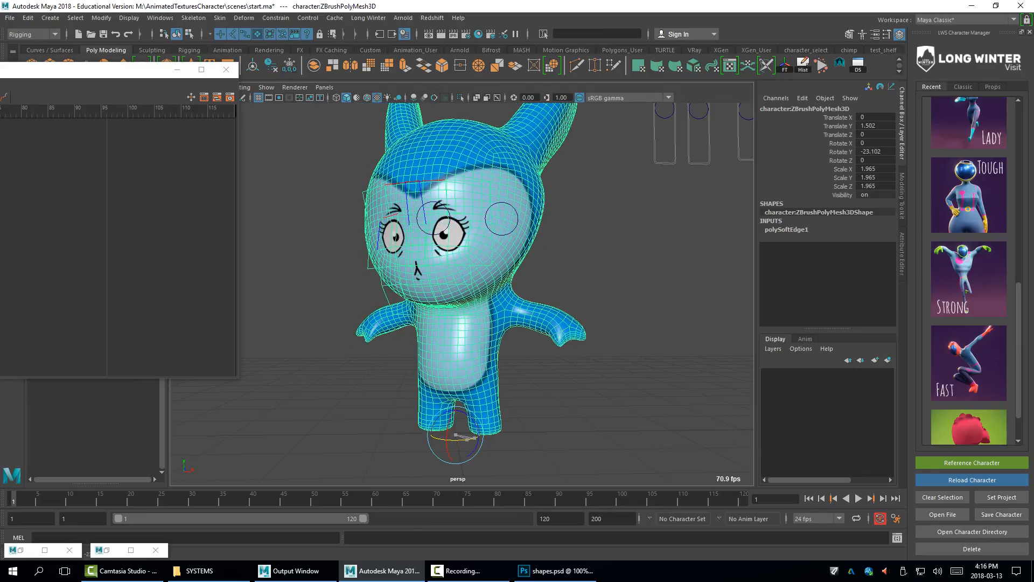
key("s")
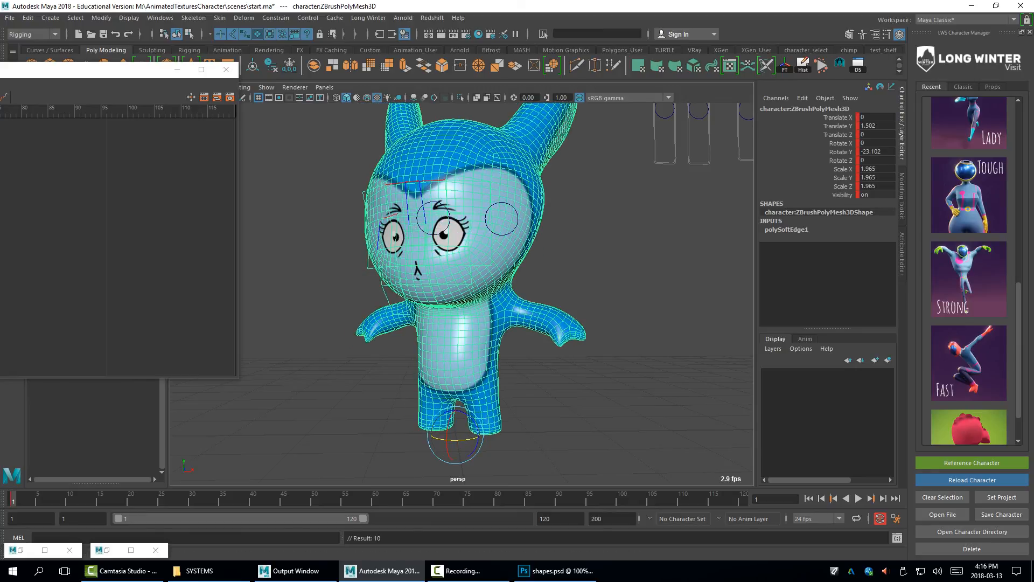
Key the body mesh at Rotate Y 55.923 on frame 5 and at Rotate Y 47.272 on frame 7
left_click_drag(32, 499, 38, 500)
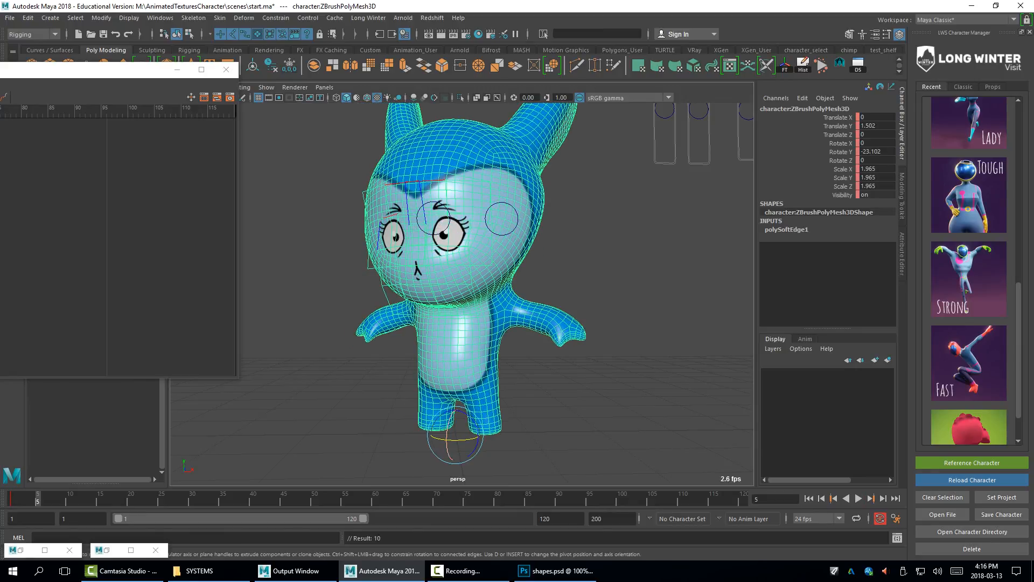
left_click_drag(450, 437, 474, 438)
key("s")
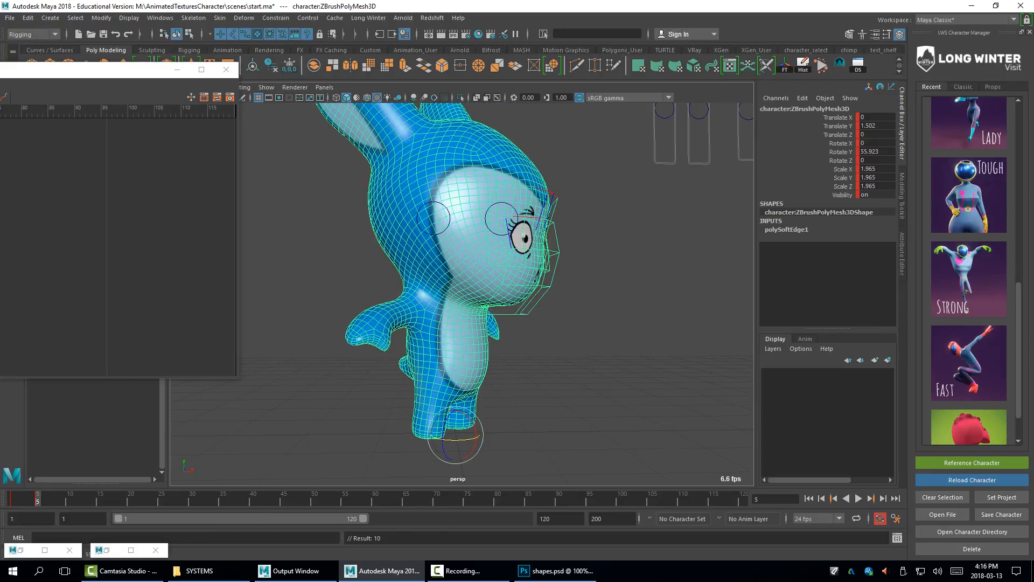
key("alt+period")
key("alt+period")
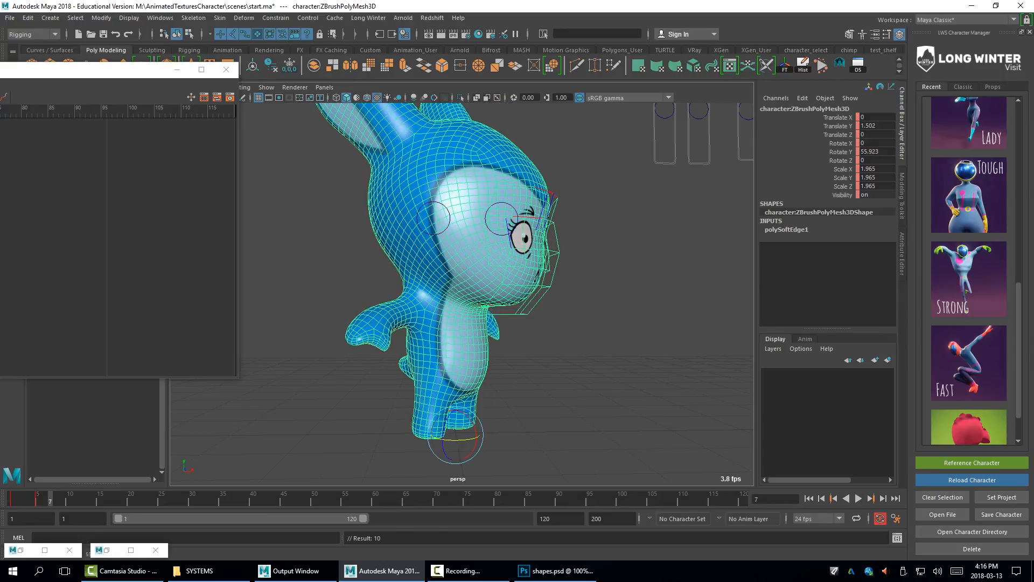
left_click_drag(459, 438, 454, 437)
key("s")
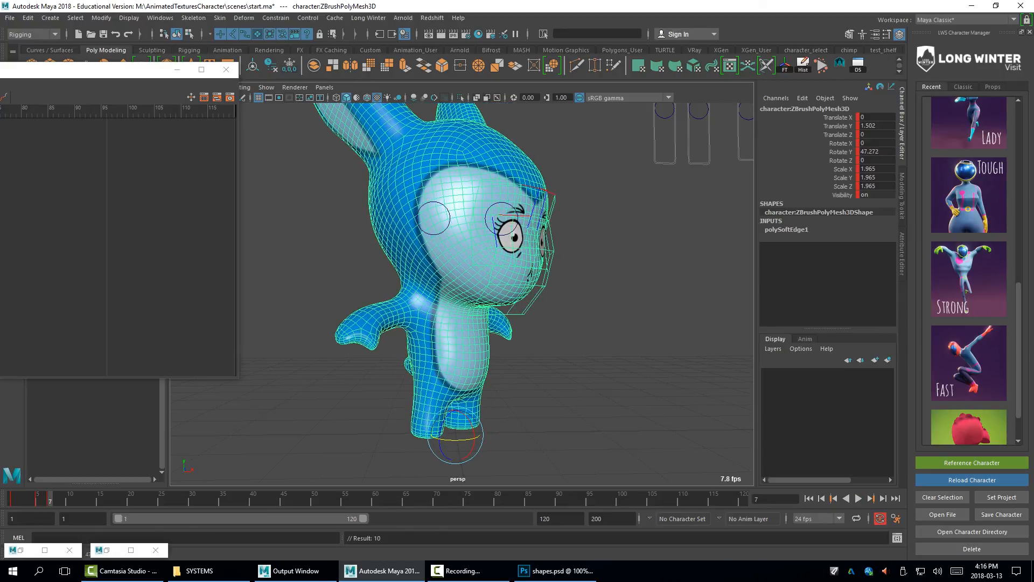
Play back and step through the body rotation to check how the eye textures follow the head
key("alt+shift+v")
key("alt+v")
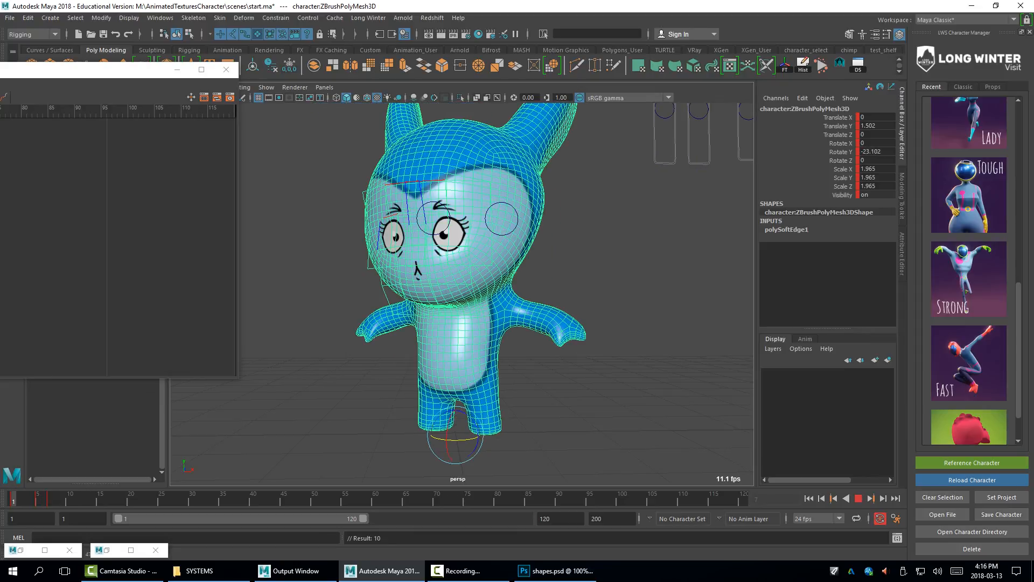
key("alt+v")
key("alt+period")
key("alt+period")
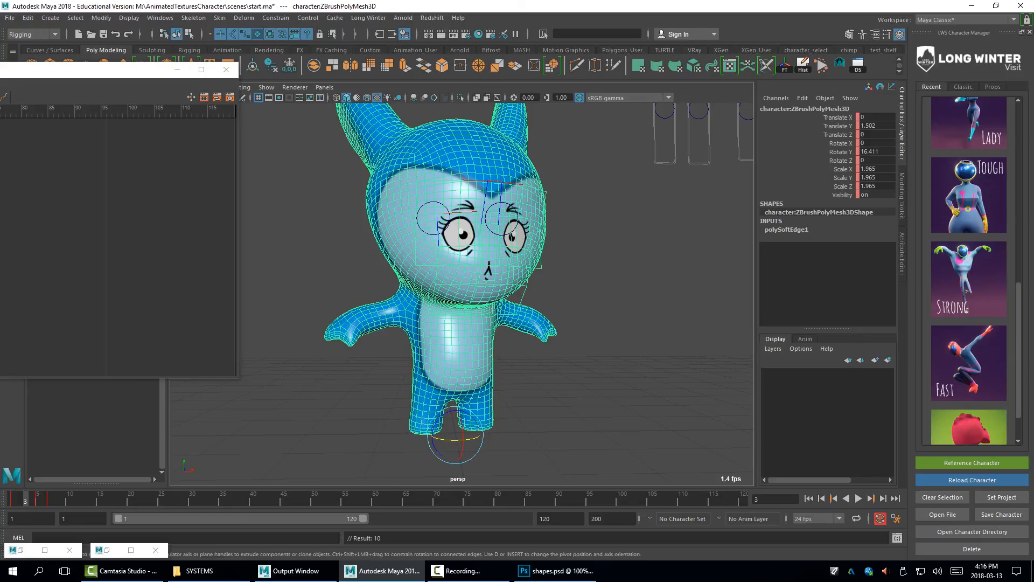
key("alt+v")
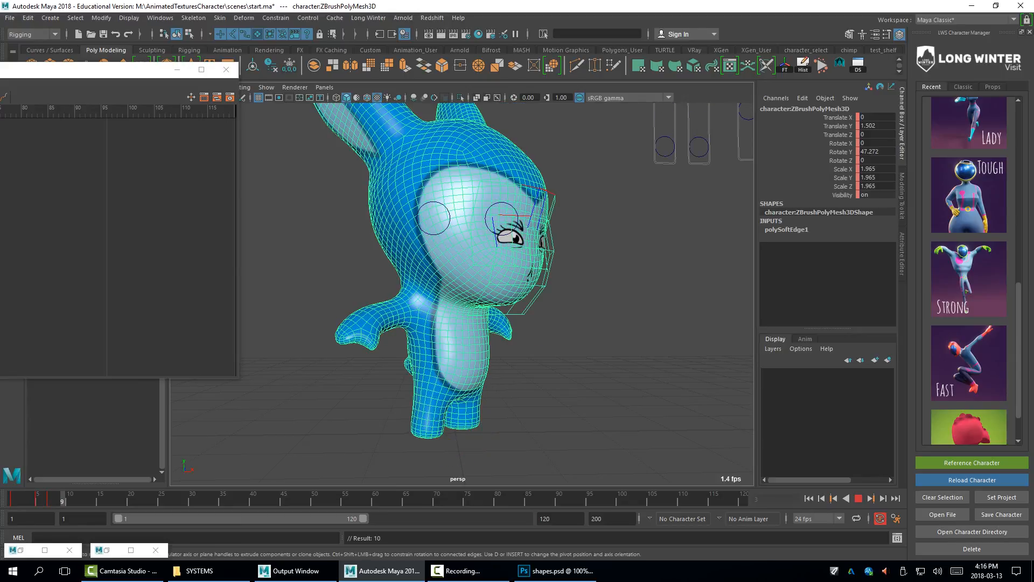
key("alt+v")
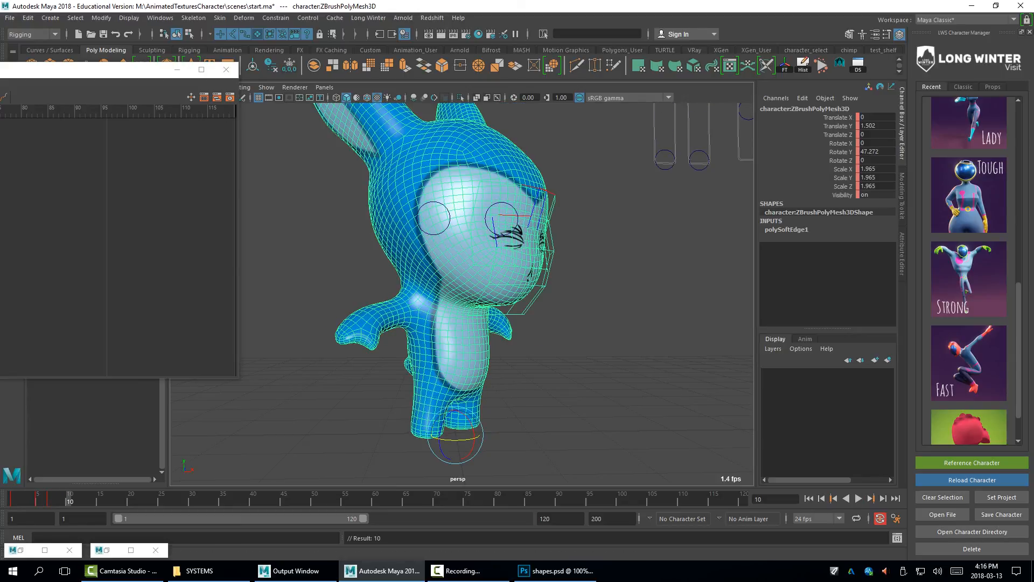
left_click_drag(837, 125, 876, 160)
key("Return")
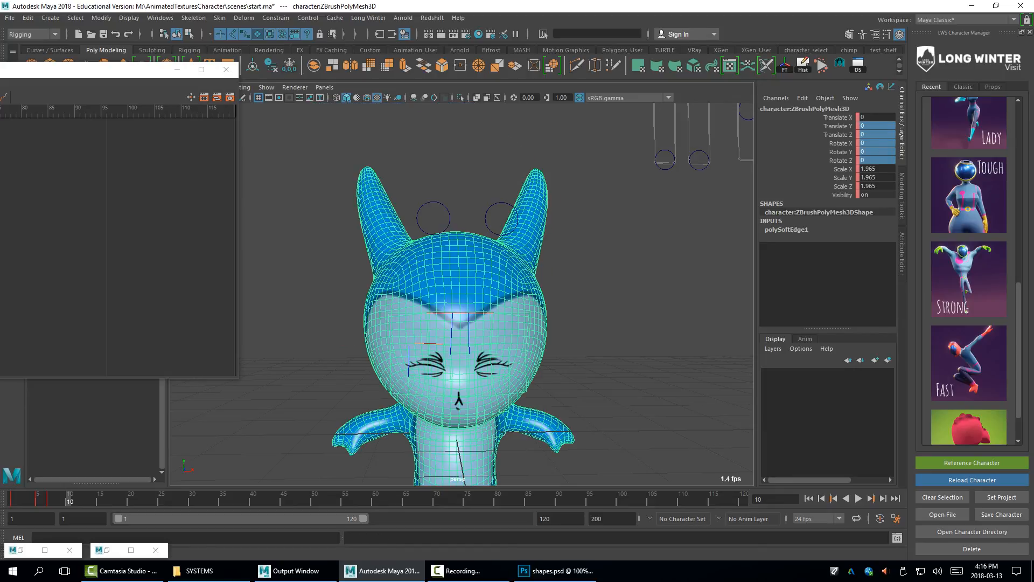
key("ctrl+z")
Reset the body mesh's Rotate Y to 0 on frame 10 and clear the selection
left_click(876, 152)
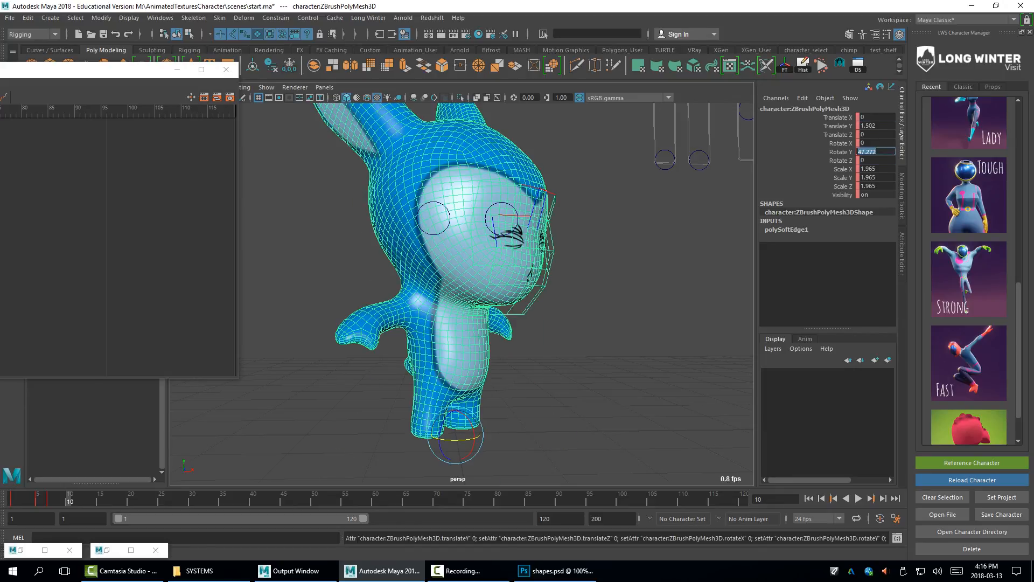
key("Return")
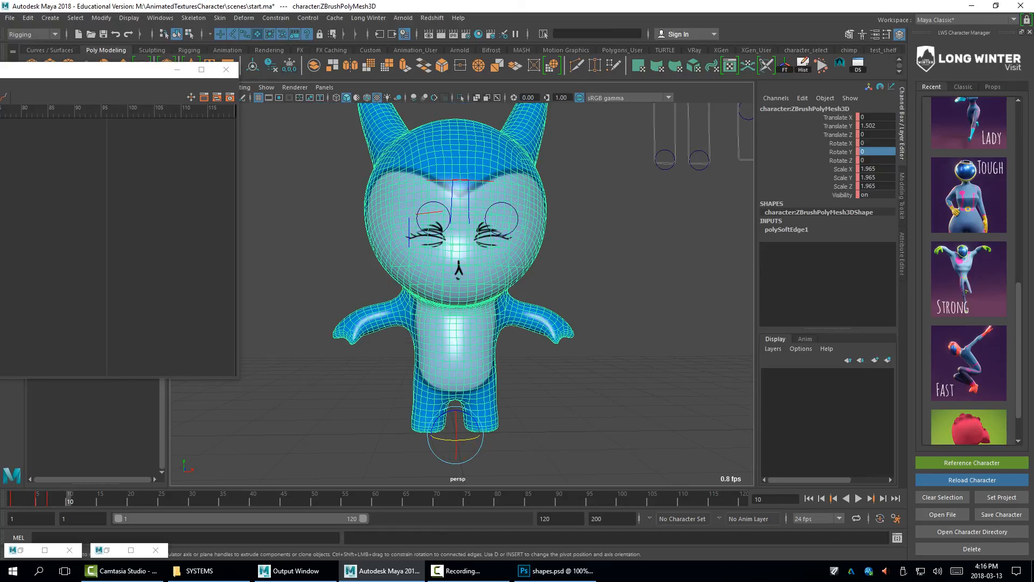
left_click(620, 242)
Parent the eye controls' parent groups, group2 and change_name_group2, to the character's body mesh
right_click_drag(539, 258, 603, 259, "alt")
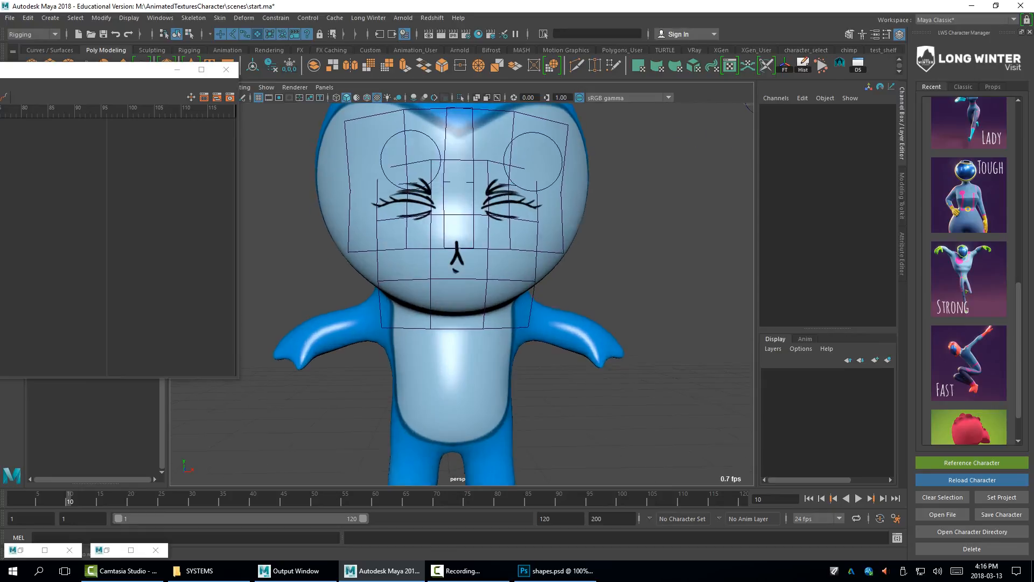
left_click_drag(603, 258, 587, 272, "alt")
left_click(534, 238)
left_click(410, 235, "shift")
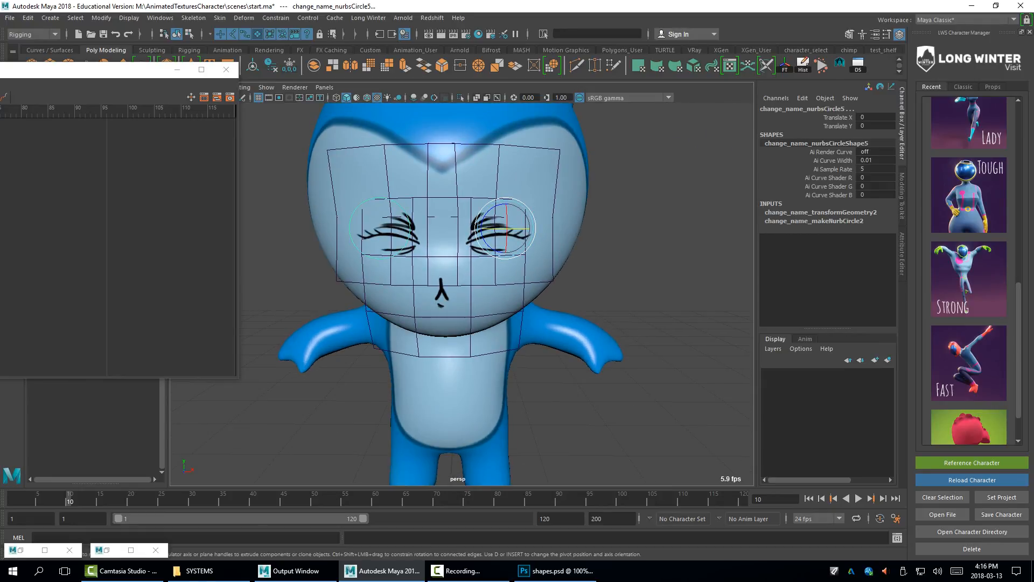
left_click_drag(139, 72, 447, 391)
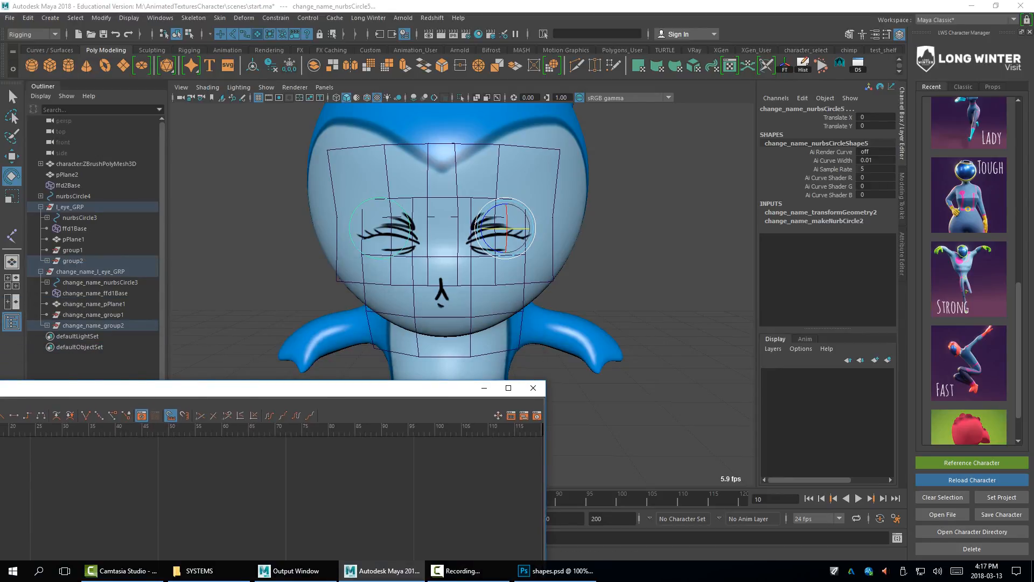
key("Up")
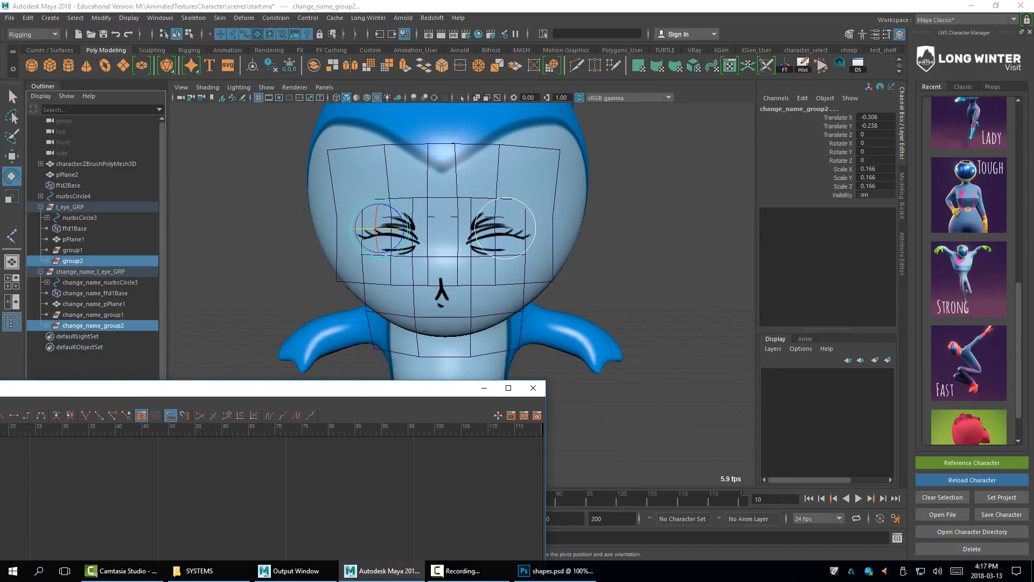
left_click(448, 317, "shift")
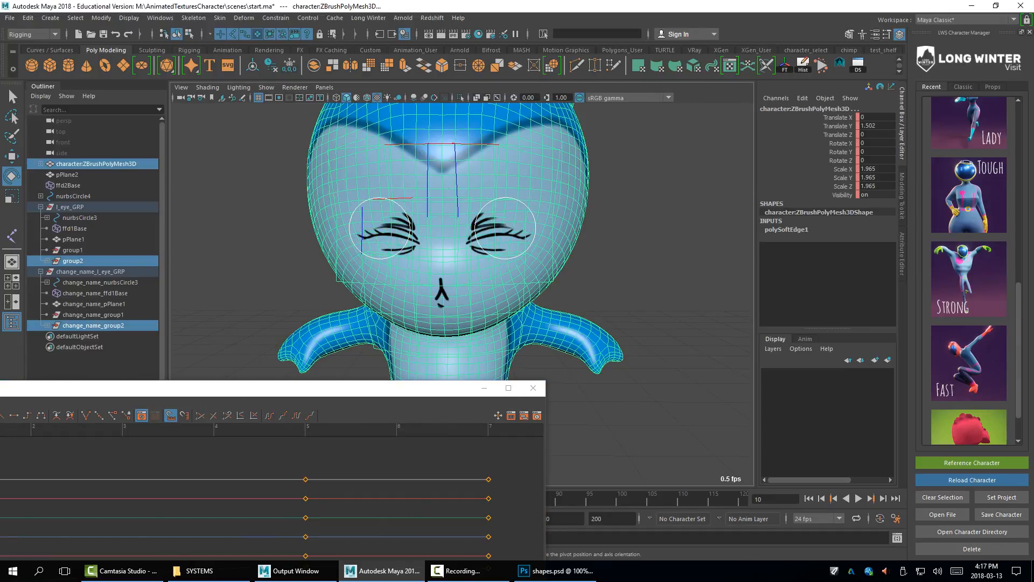
key("p")
Minimize the graph window, play back the animation to check the parented eye controls, and return to frame 1
left_click(646, 270)
right_click_drag(647, 269, 603, 269, "alt")
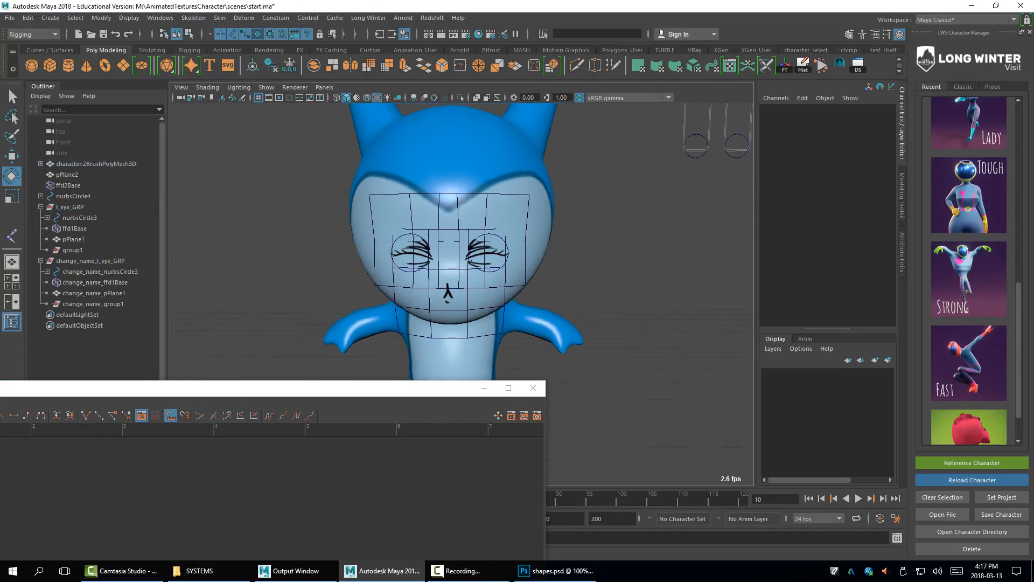
left_click_drag(604, 270, 582, 280, "alt")
left_click(484, 388)
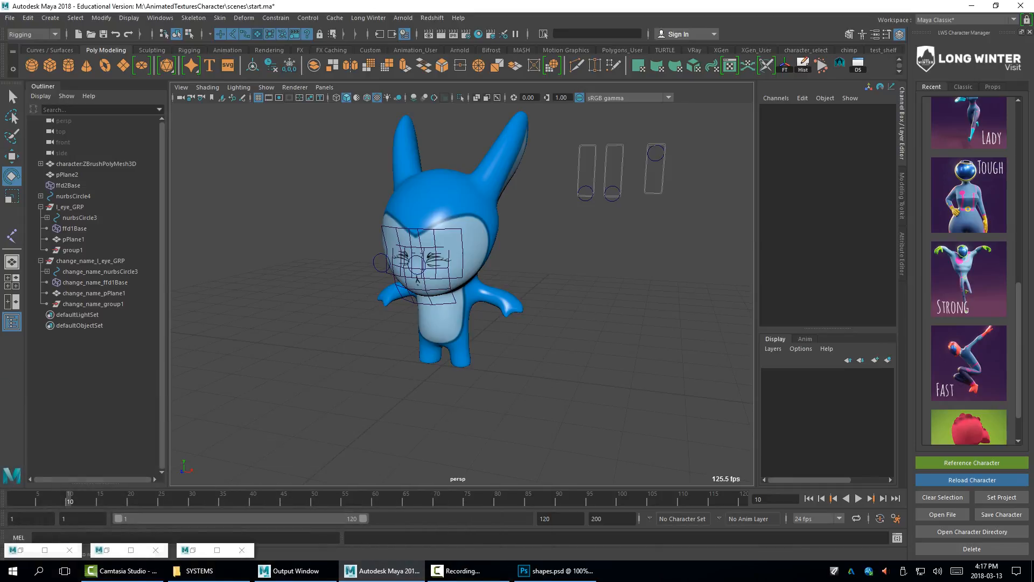
key("alt+v")
key("alt+v")
key("alt+shift+v")
left_click_drag(431, 259, 453, 264, "alt")
right_click_drag(453, 264, 501, 275, "alt")
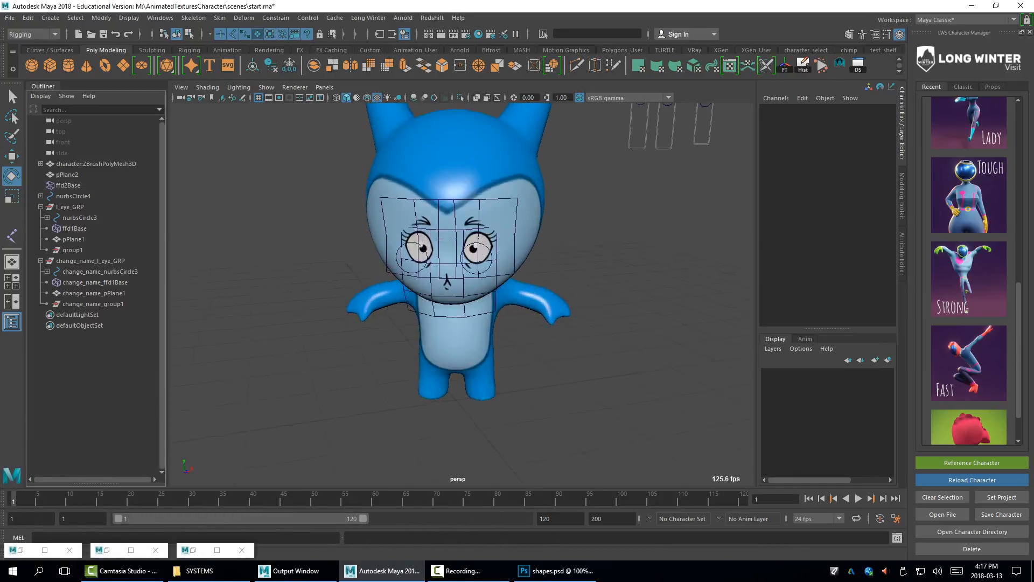
Key both circular eye controls at Translate X 0 and Translate Y 0 on frames 1, 5 and 10
left_click_drag(458, 258, 485, 307, "alt")
right_click_drag(485, 307, 523, 313, "alt")
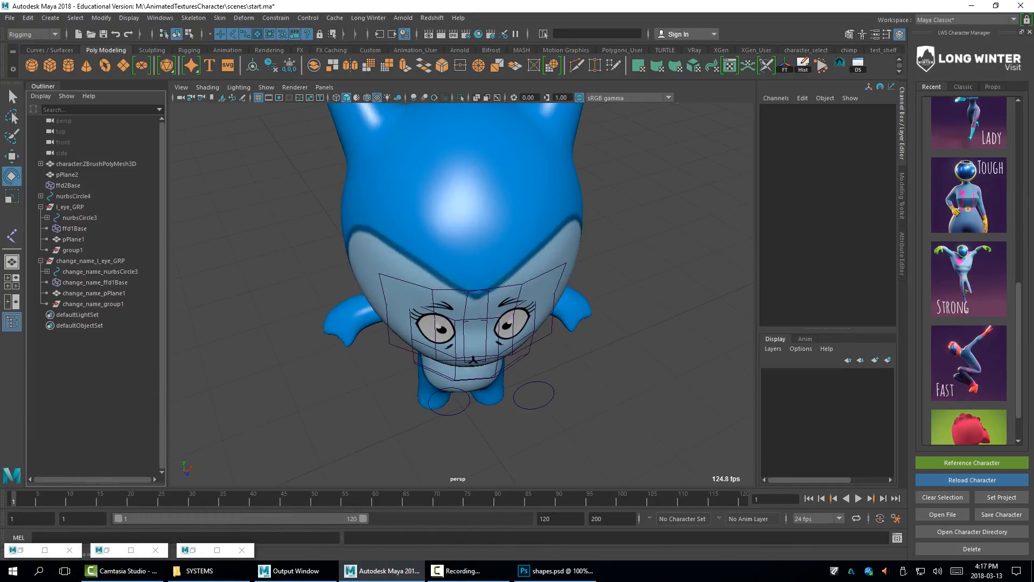
left_click(456, 413)
key("alt+v")
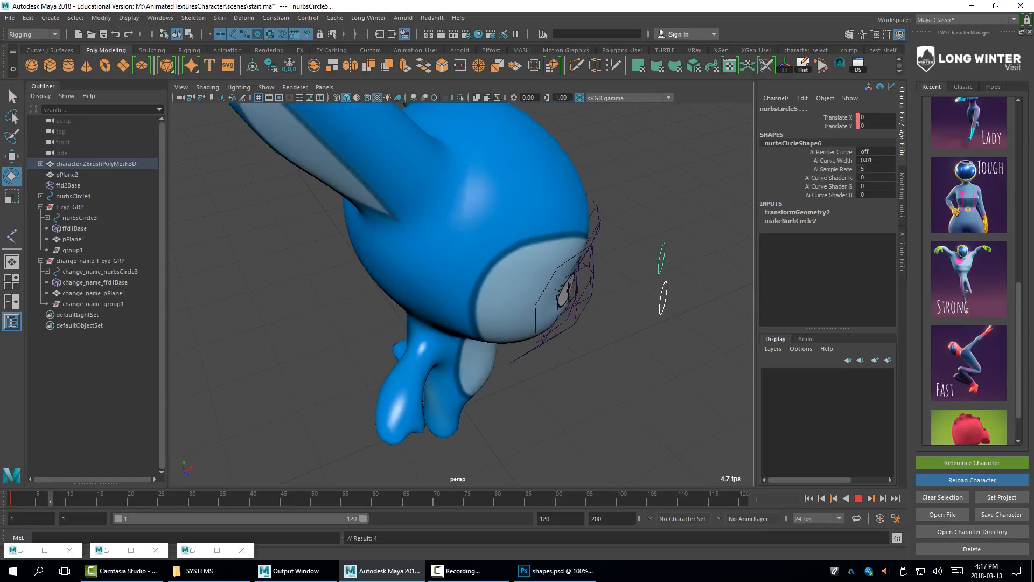
key("alt+v")
key("s")
key("alt+shift+v")
key("alt+v")
left_click_drag(44, 498, 36, 498)
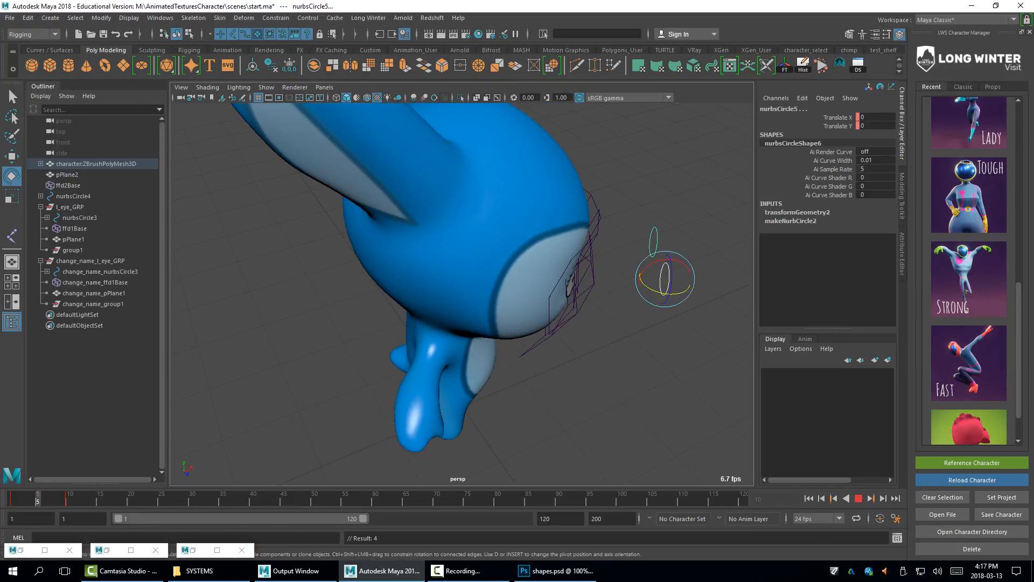
key("s")
Move both eye controls to Translate X -1 on frame 3 and key them
left_click(25, 499)
key("w")
left_click_drag(560, 345, 456, 370, "alt")
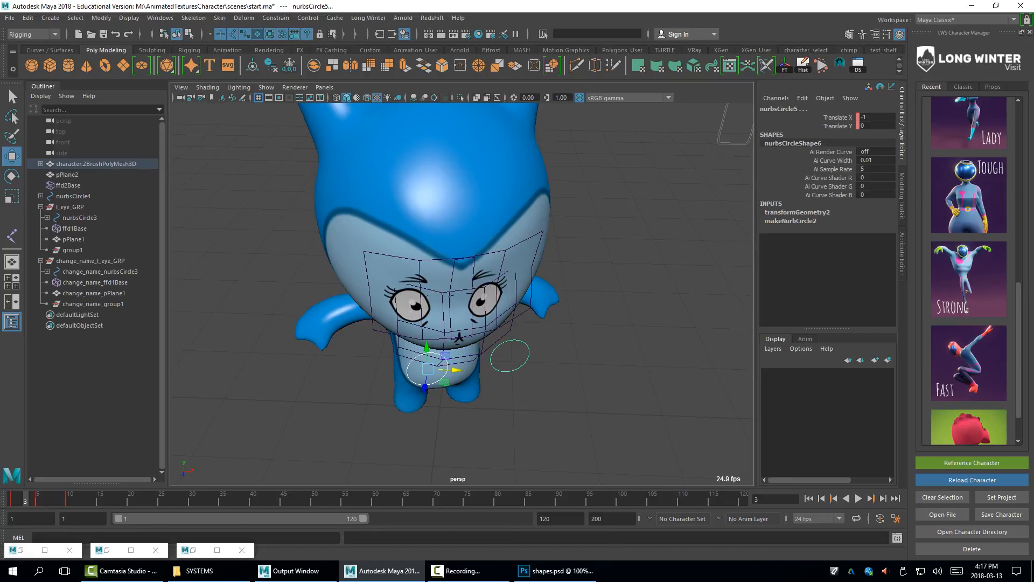
key("s")
Play back the head turn to check the eye controls' sideways movement
key("alt+shift+v")
key("alt+v")
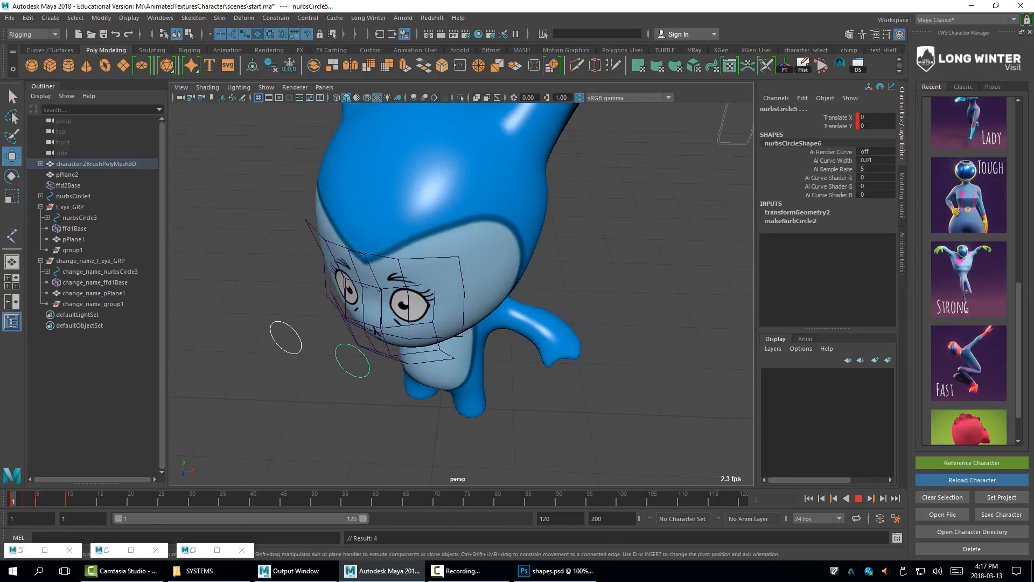
key("alt+v")
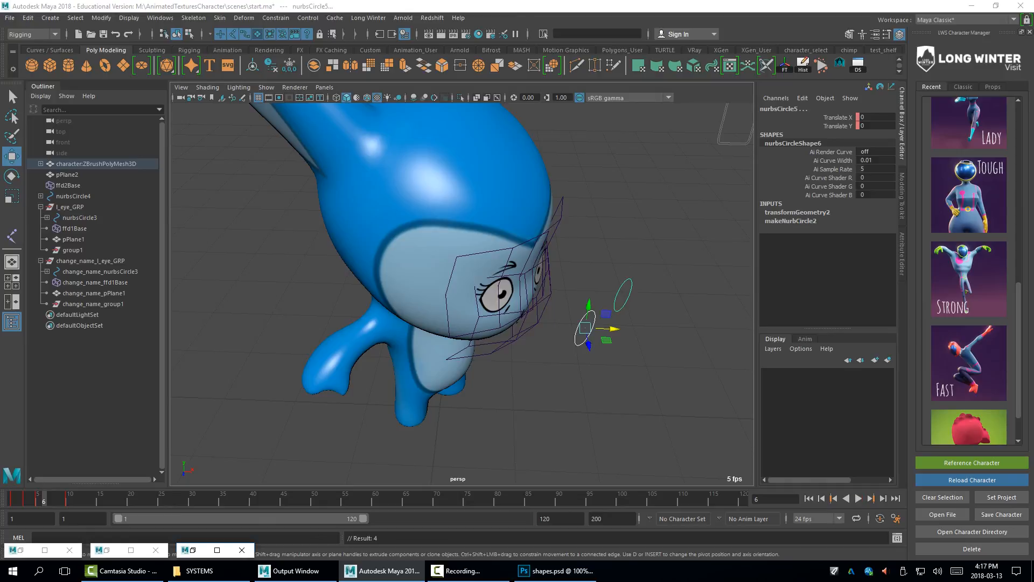
left_click_drag(426, 337, 446, 333)
key("alt+v")
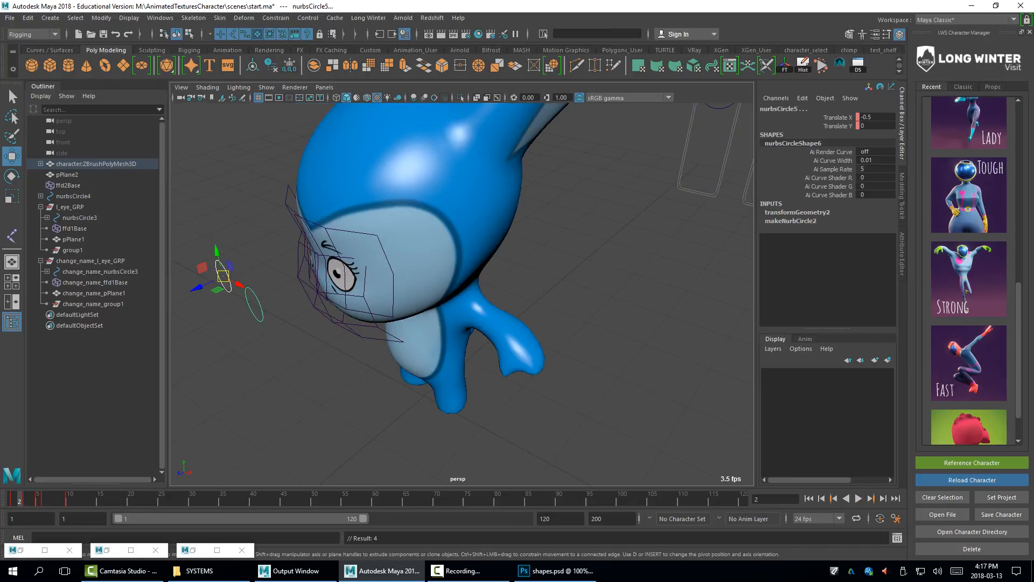
key("alt+v")
Key both eye-shape sliders at Translate Y -2.379 on frame 3 and at 0 on frame 1
middle_click_drag(433, 185, 317, 280, "alt")
mouse_move(541, 124)
left_mouse_down()
mouse_move(582, 161)
mouse_move(598, 159)
mouse_move(593, 146)
mouse_move(593, 171)
mouse_move(605, 178)
left_mouse_up()
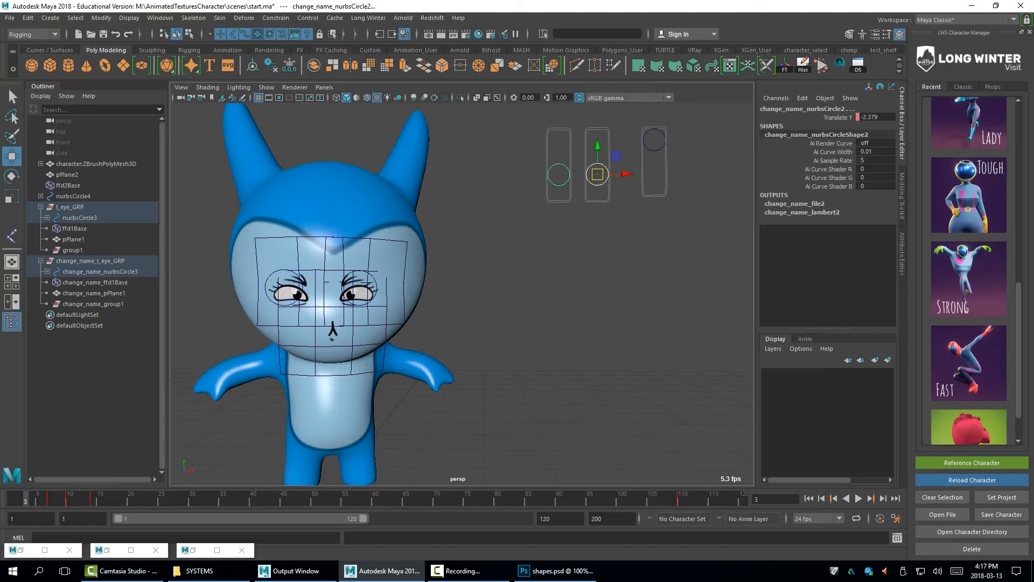
key("s")
left_click(14, 498)
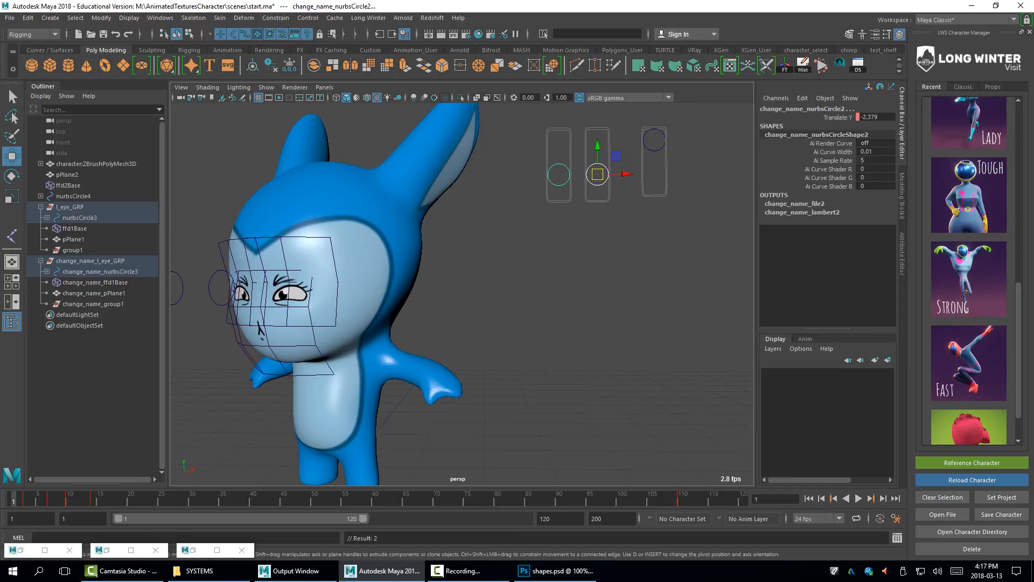
left_click_drag(598, 174, 598, 138)
key("s")
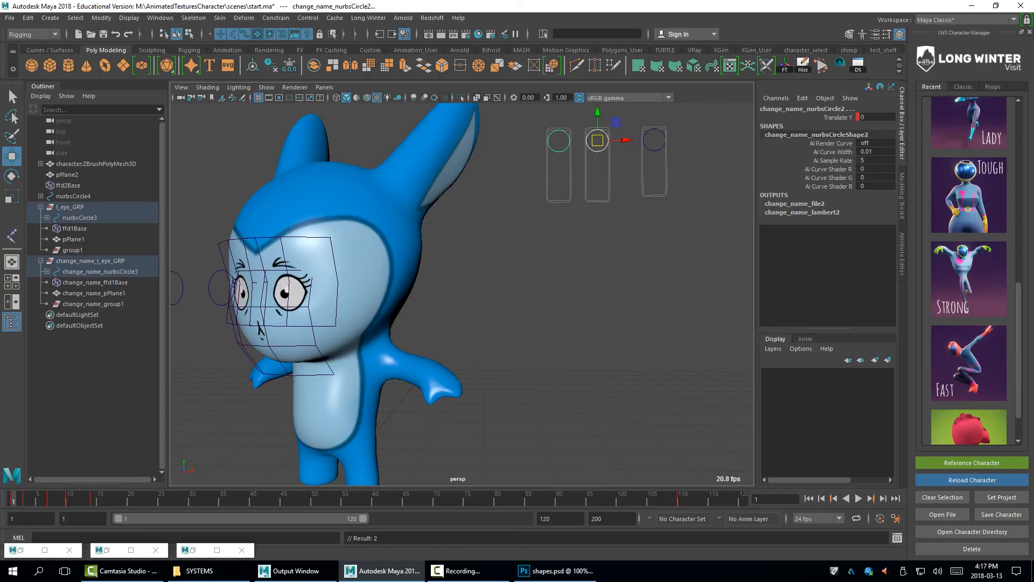
Lower both eye-shape sliders on frame 5 and play back the blink during the head turn
key("alt+v")
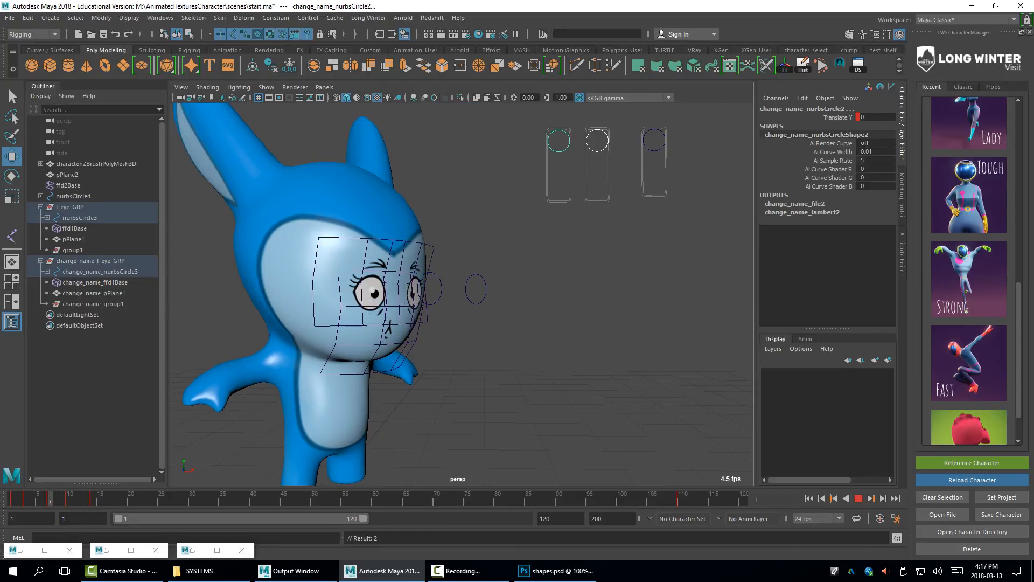
key("alt+v")
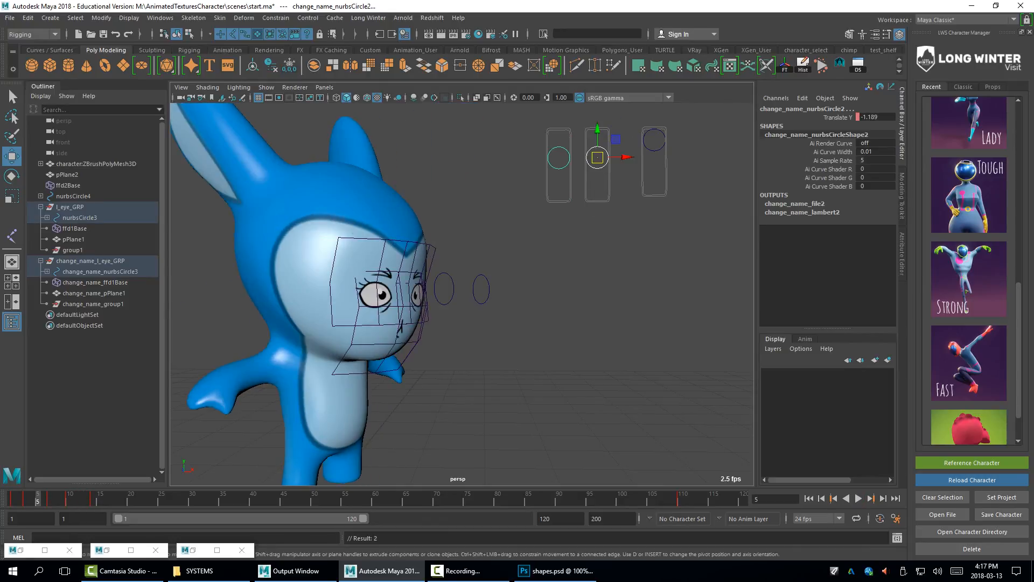
left_click_drag(598, 157, 597, 185)
key("alt+v")
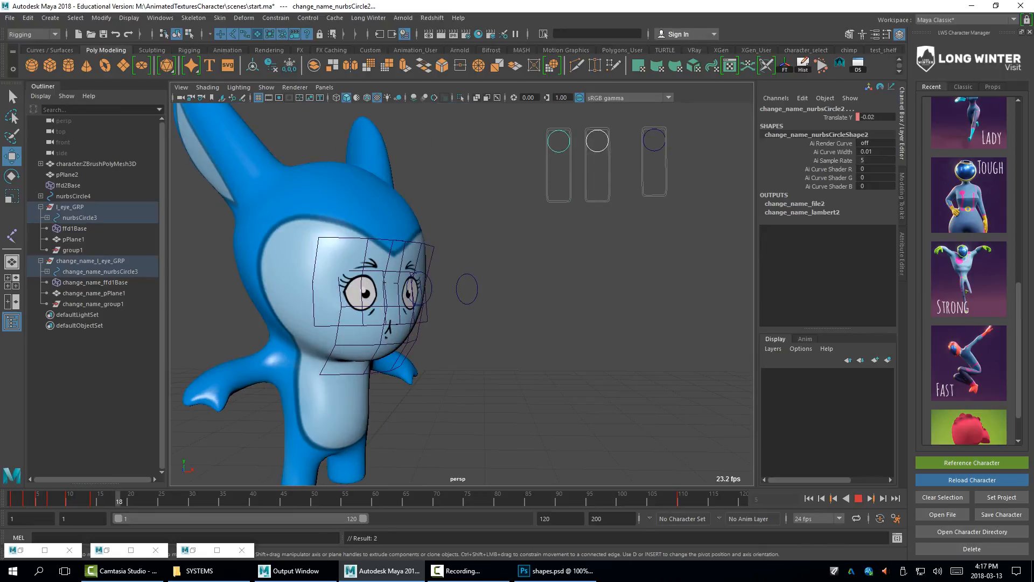
key("Escape")
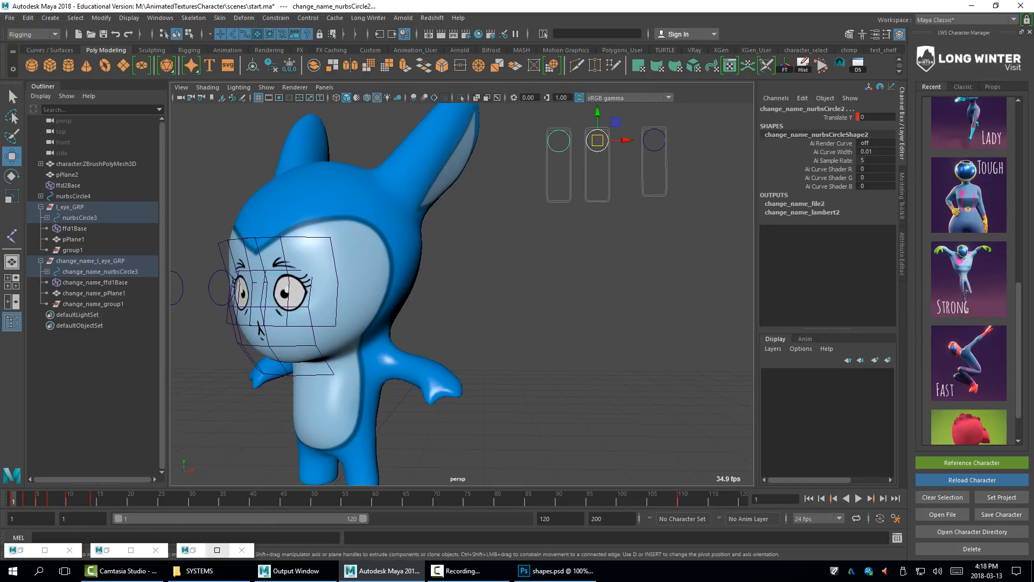
In the Dope Sheet, shift both sliders' keys on frames 7 to 14 four frames later, and nurbsCircle2's keys two frames more
left_click(217, 550)
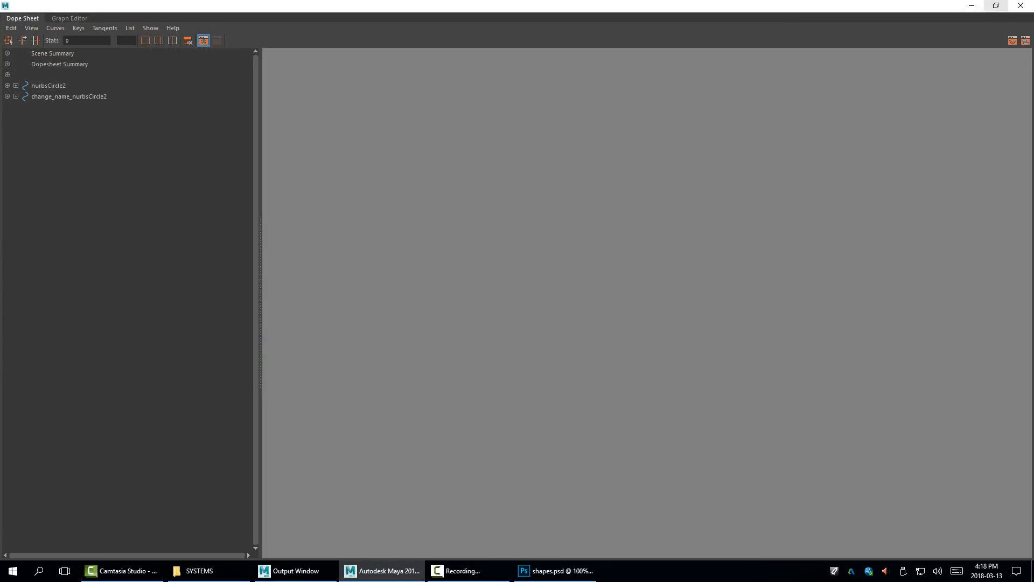
left_click(997, 5)
left_click_drag(499, 315, 820, 66)
left_click_drag(438, 184, 379, 120)
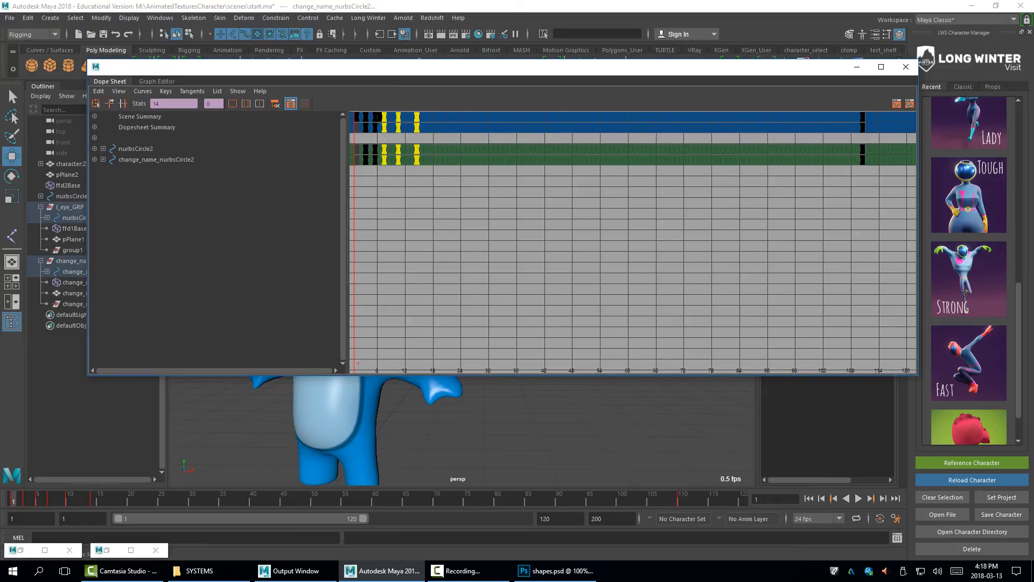
middle_click_drag(386, 124, 405, 125)
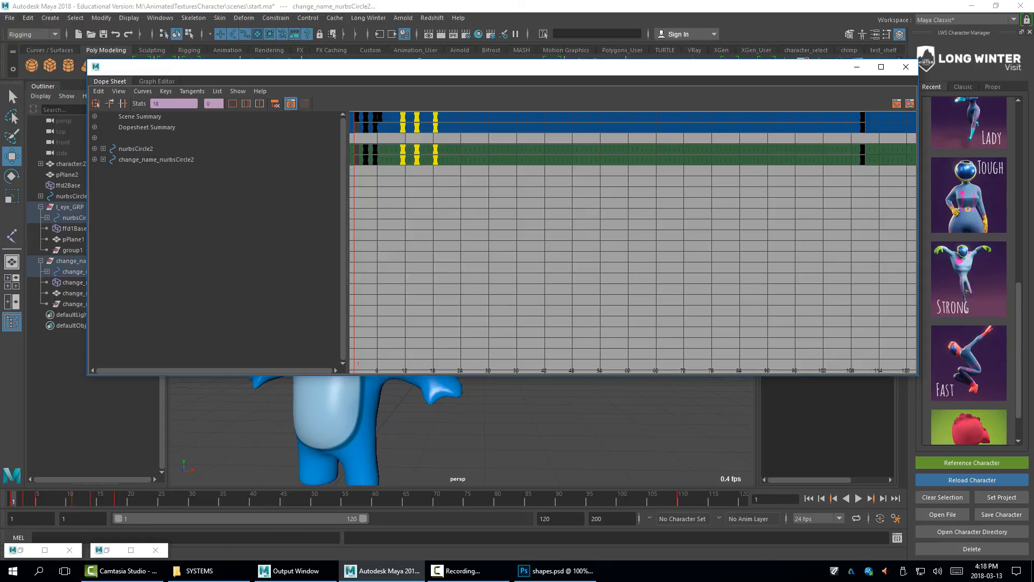
left_click_drag(398, 147, 397, 147)
middle_click_drag(403, 149, 412, 148)
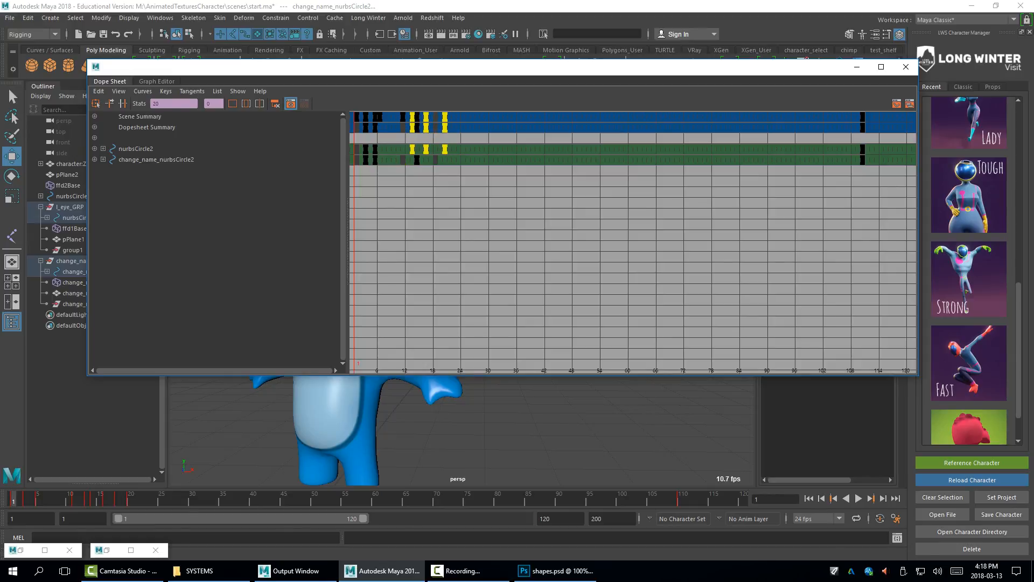
left_click(856, 67)
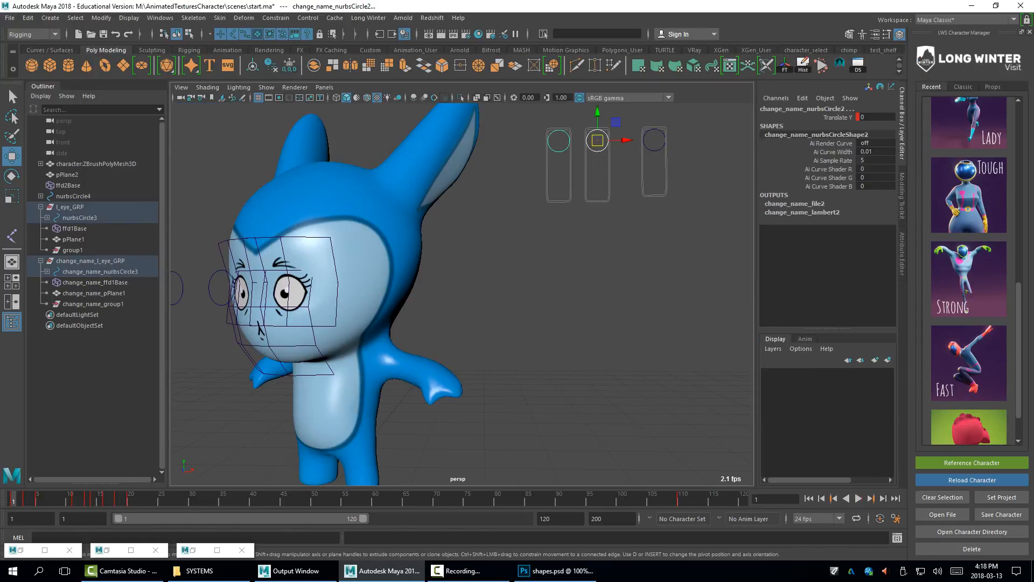
Play back the blinks, delete both eye sliders' key on frame 110, and clear the selection
key("alt+v")
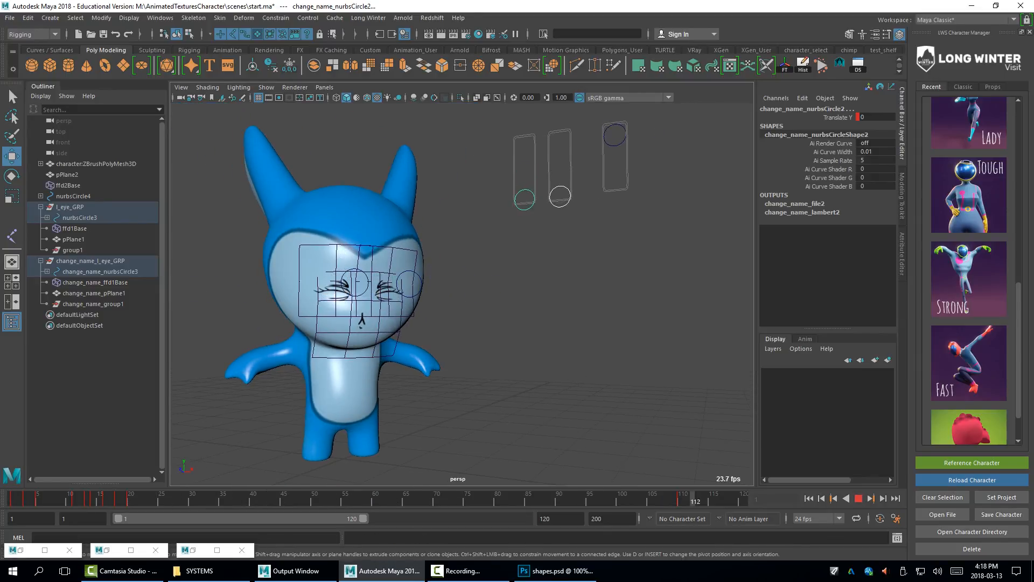
key("Escape")
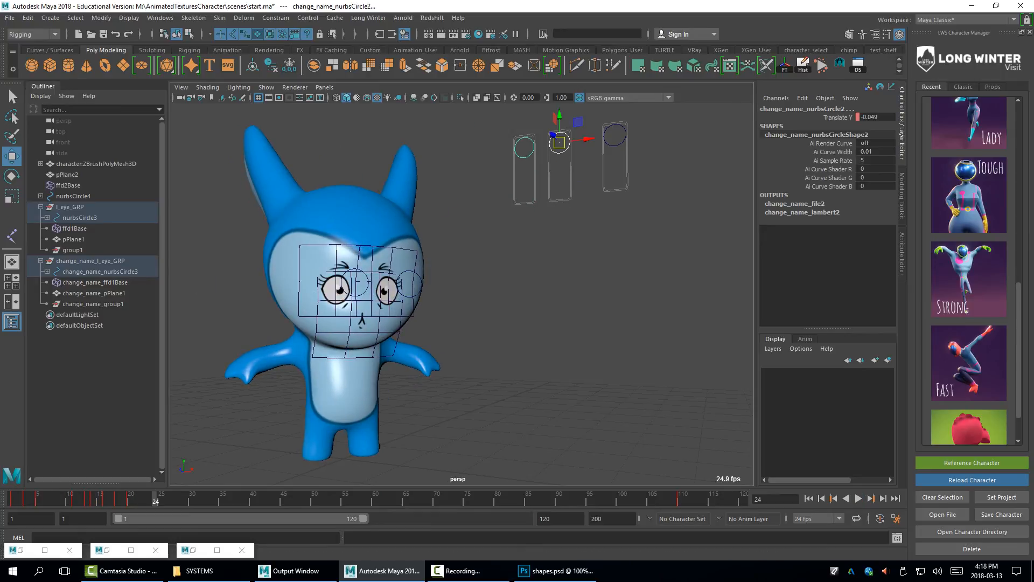
key("period")
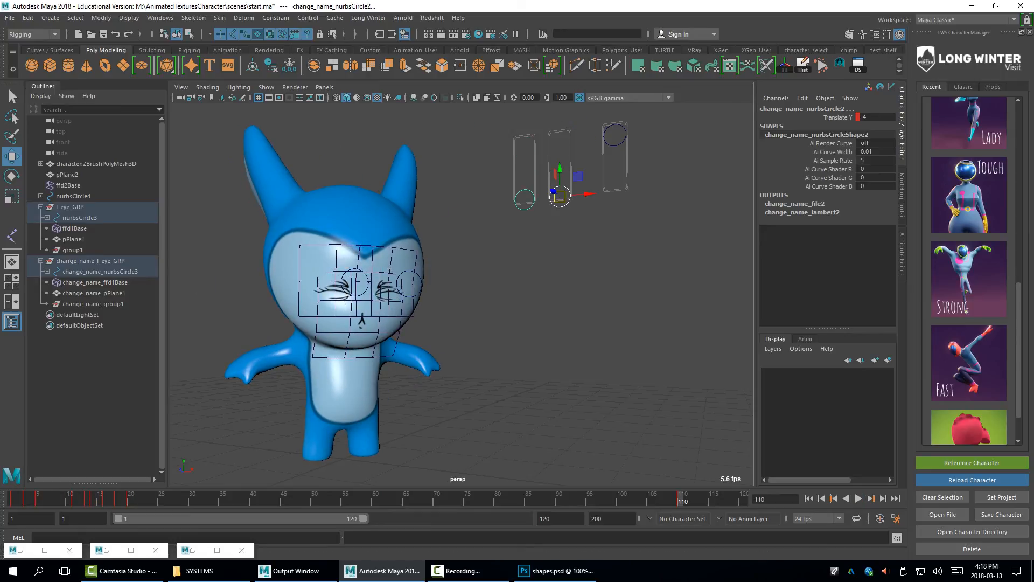
key("comma")
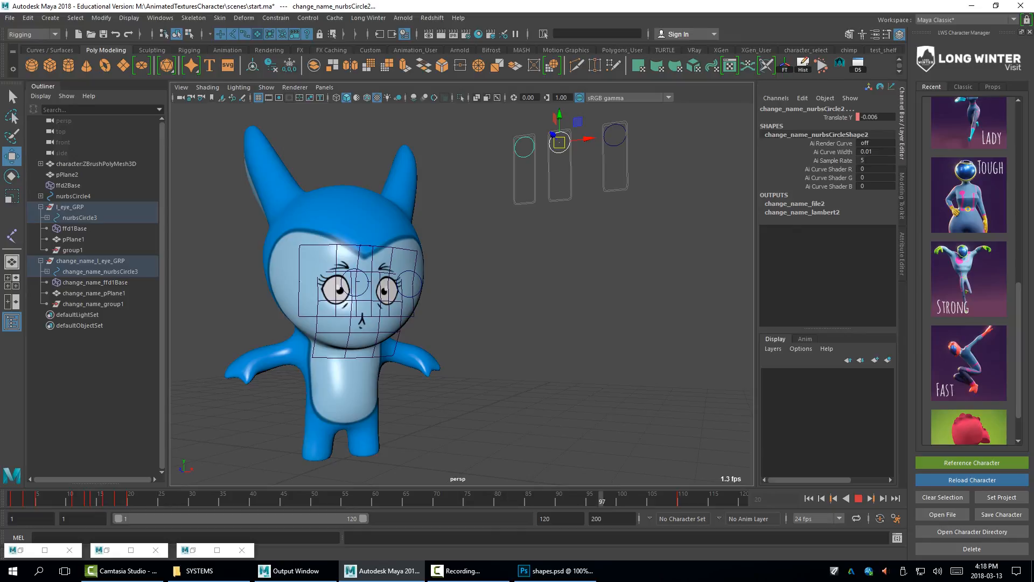
left_click(681, 498)
right_click(689, 497)
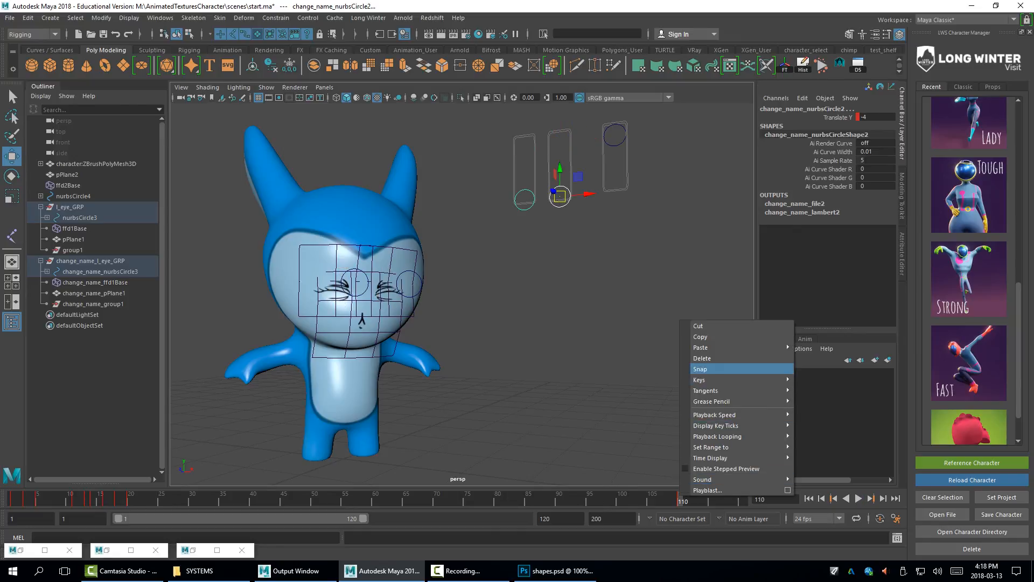
left_click(710, 358)
left_click(609, 291)
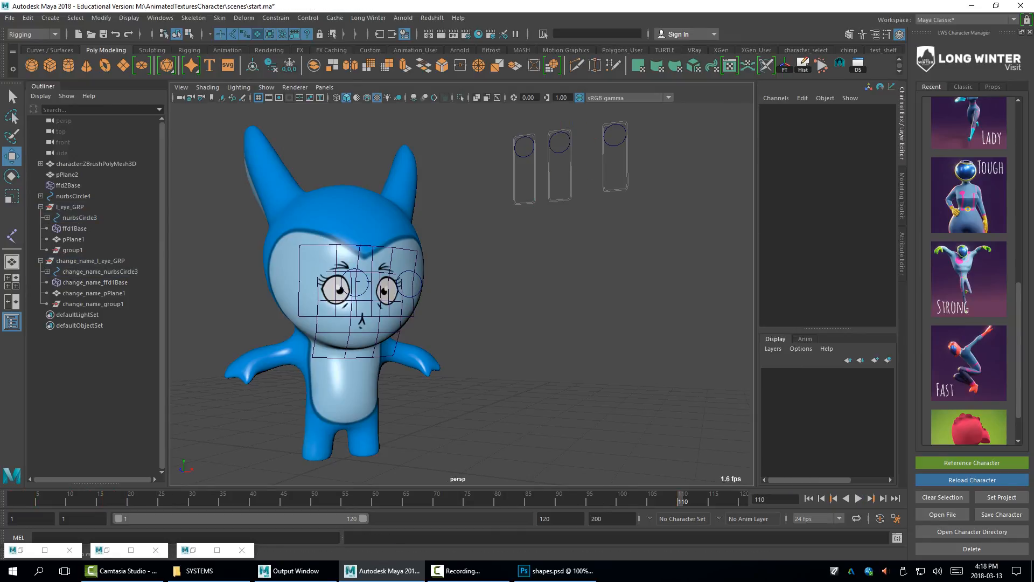
Key the mouth slider at Translate Y 0 on frame 1 and at the lower end of its frame on frame 20
left_click(615, 145)
key("alt+v")
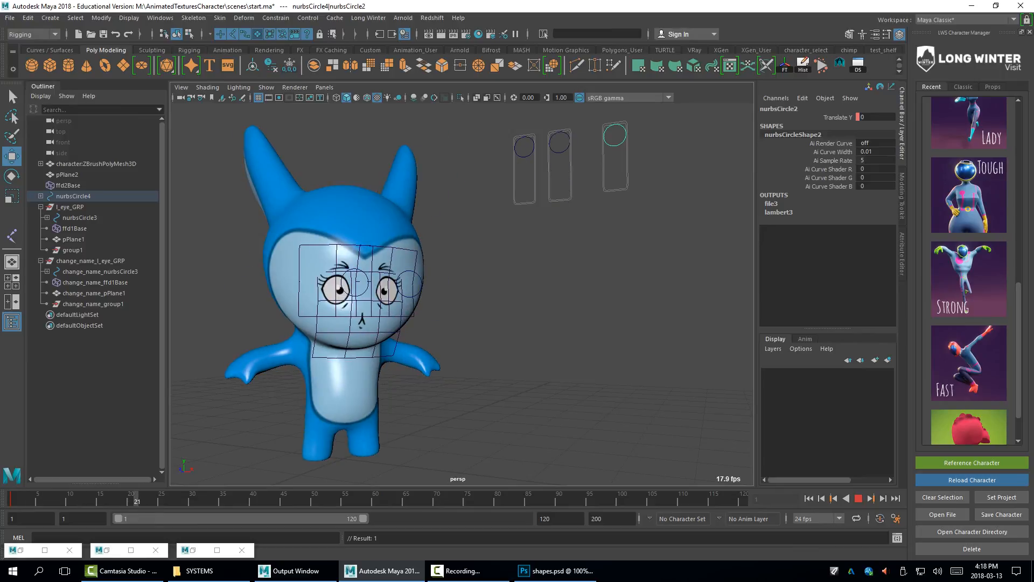
key("Escape")
left_click(837, 117)
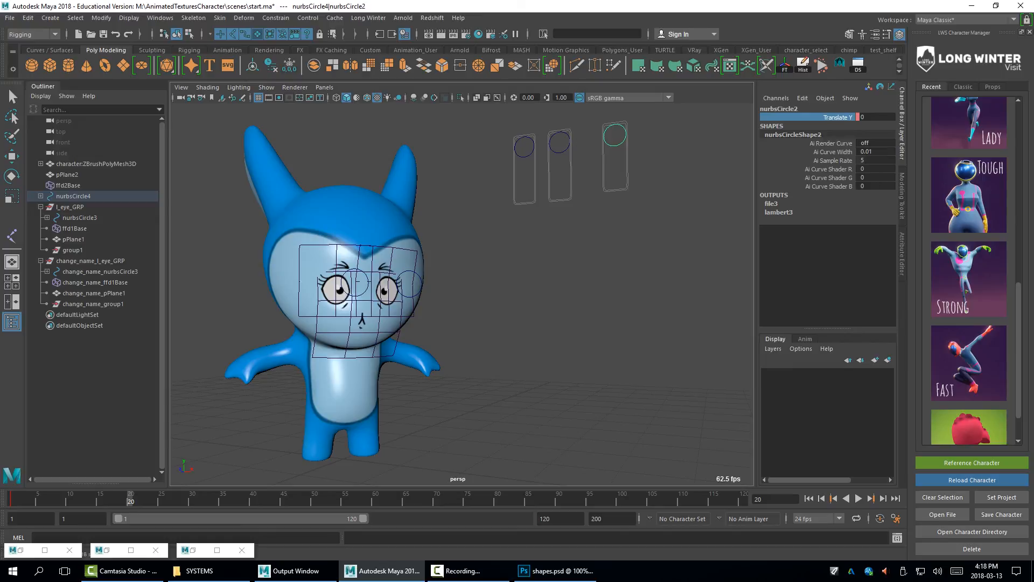
key("w")
left_click_drag(615, 135, 615, 178)
key("s")
Raise the mouth slider to Translate Y -0.746 on frame 7 and key it
key("alt+v")
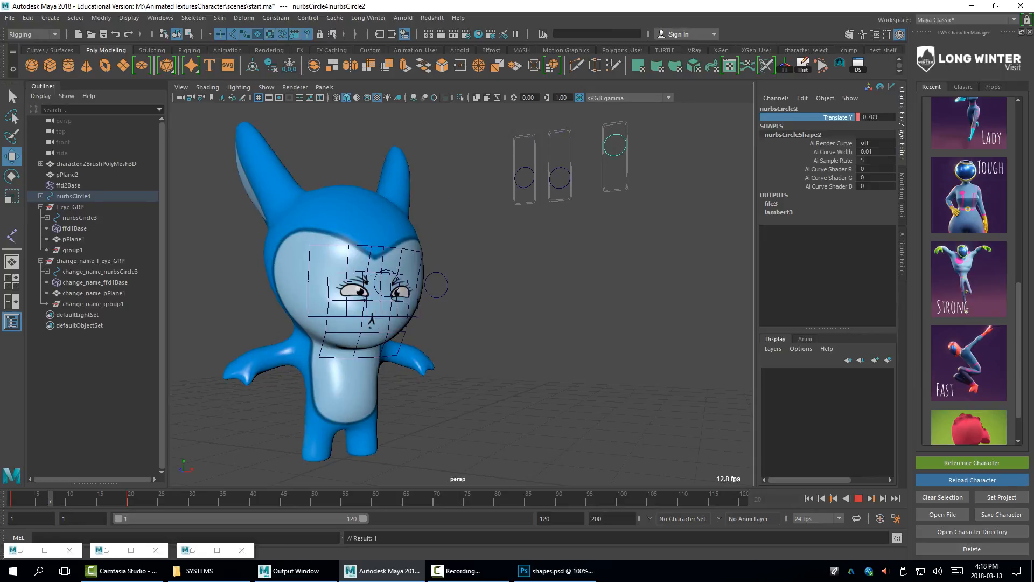
key("alt+v")
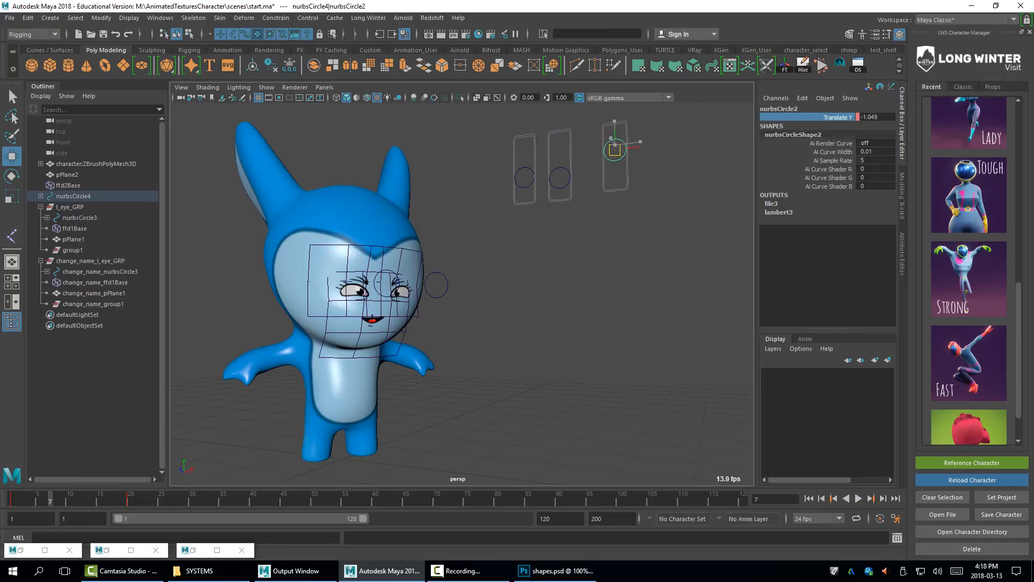
left_click_drag(614, 150, 614, 146)
key("s")
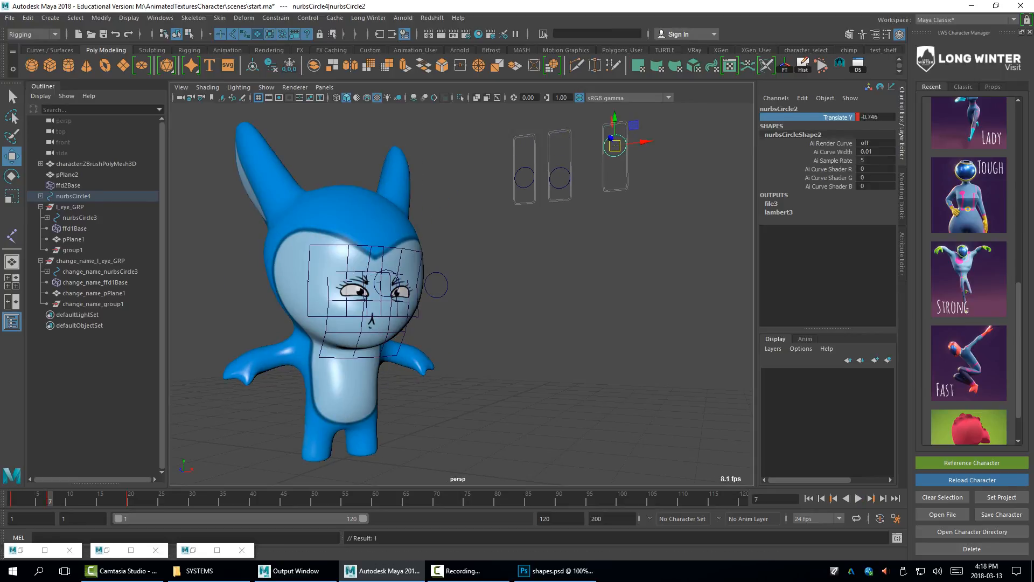
Play back the animation from frame 1 to check the mouth shapes against the blinks and head turn
key("alt+v")
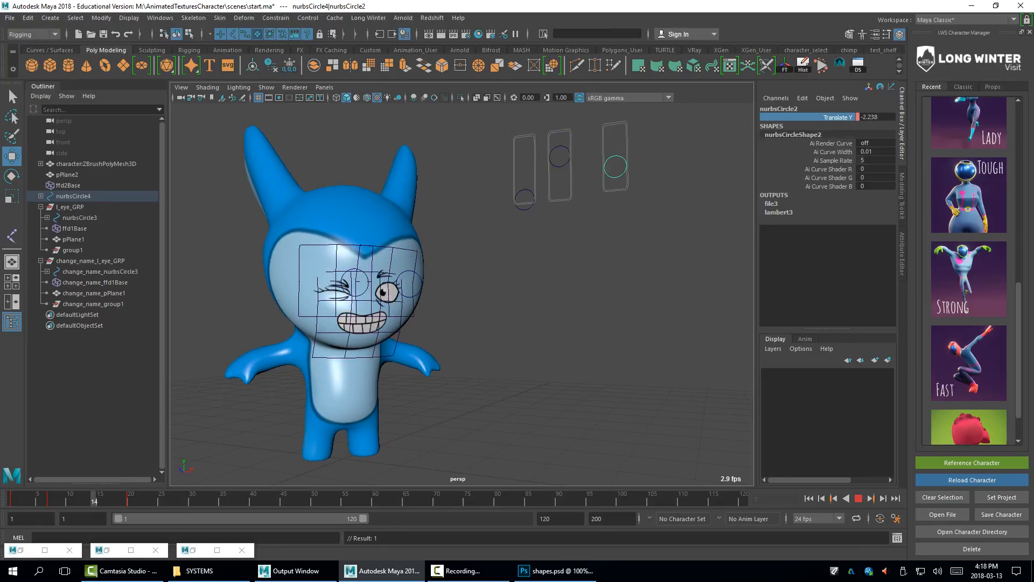
key("alt+shift+v")
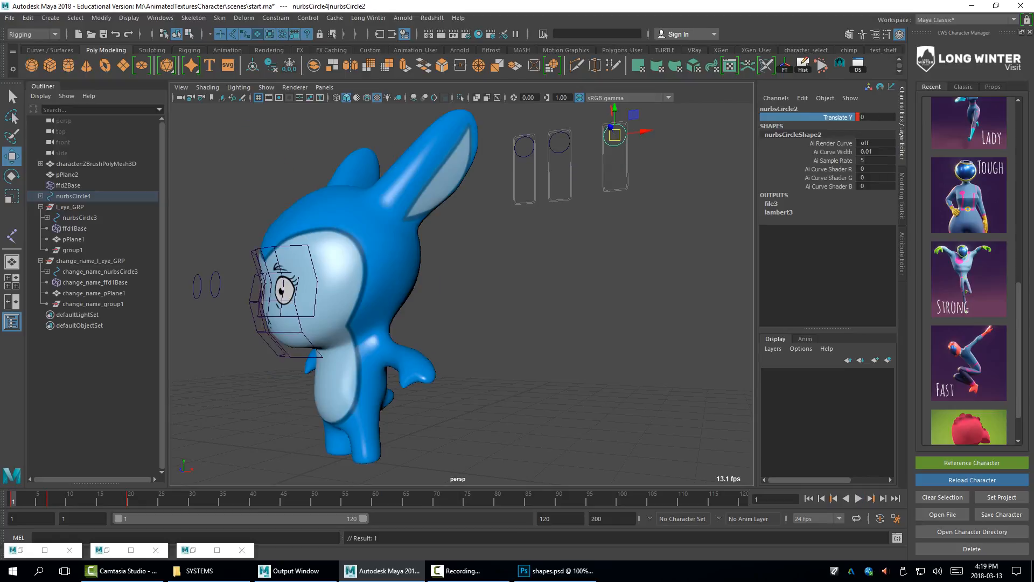
key("alt+v")
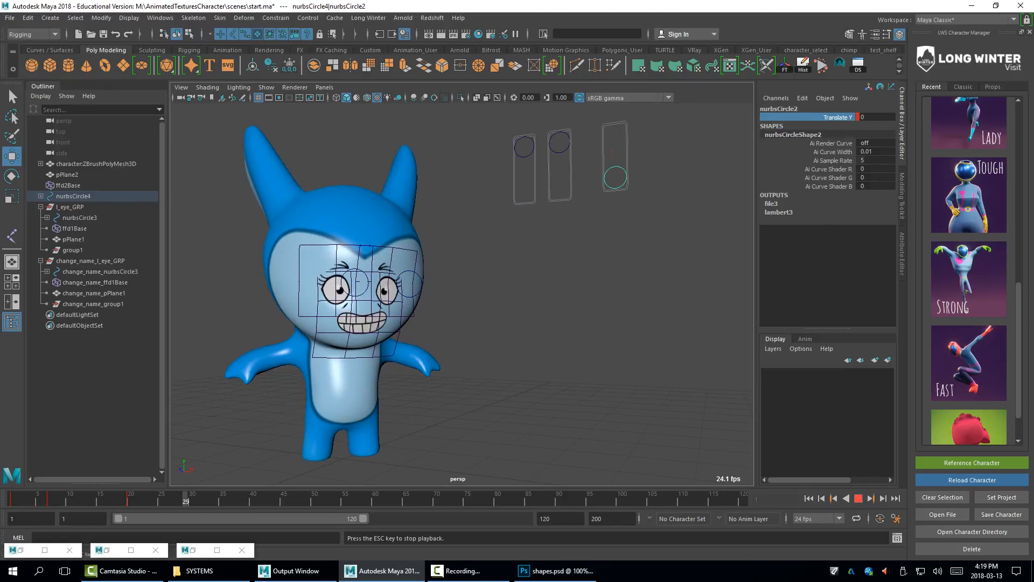
key("alt+v")
Try moving the mouth plane pPlane2 sideways along the face, undo the move, and clear the selection
left_click(362, 323)
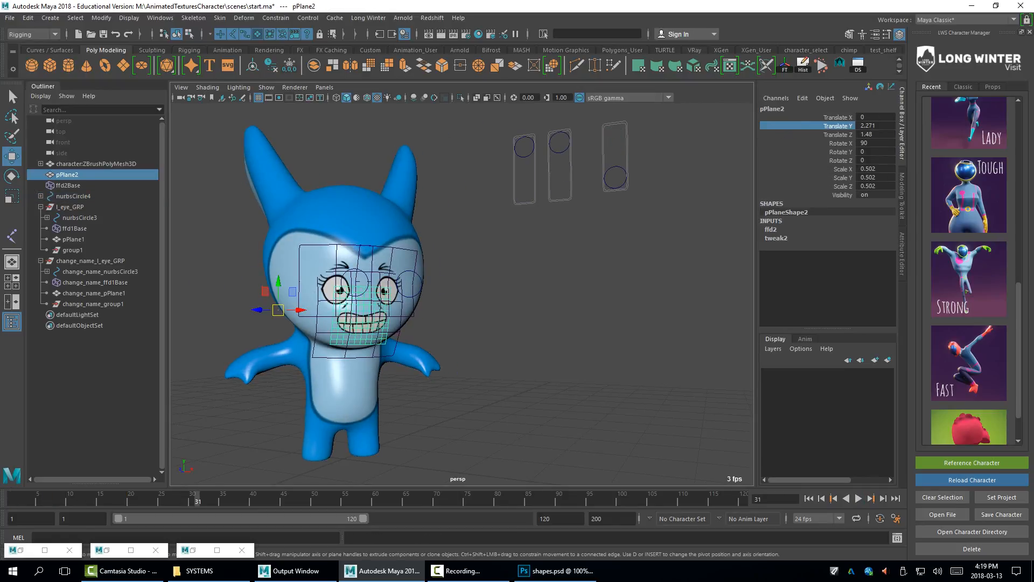
left_click_drag(295, 309, 387, 310)
key("ctrl+z")
left_click(485, 302)
Play back the complete facial animation and examine the face from several angles
left_click_drag(485, 301, 530, 296, "alt")
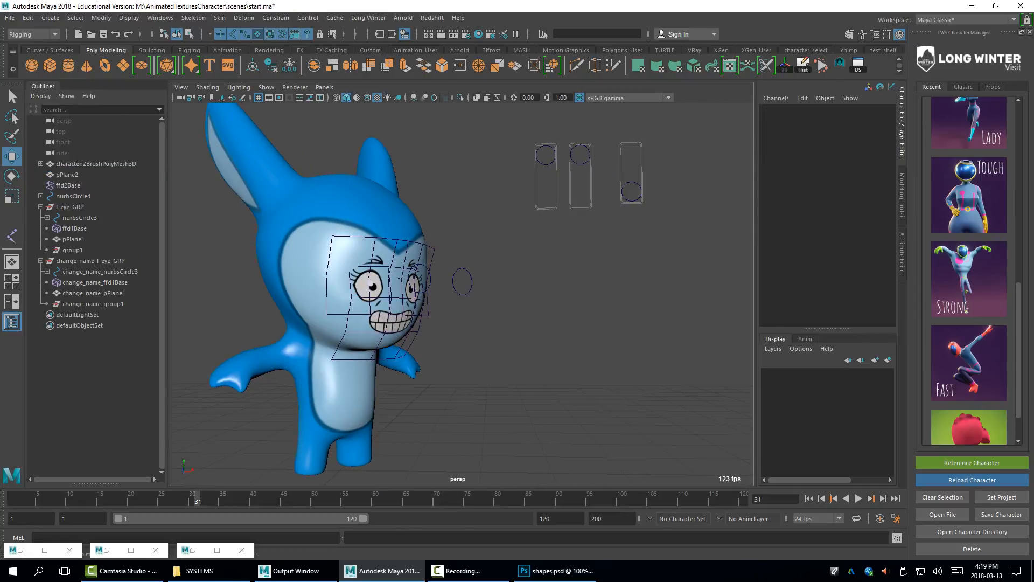
key("Escape")
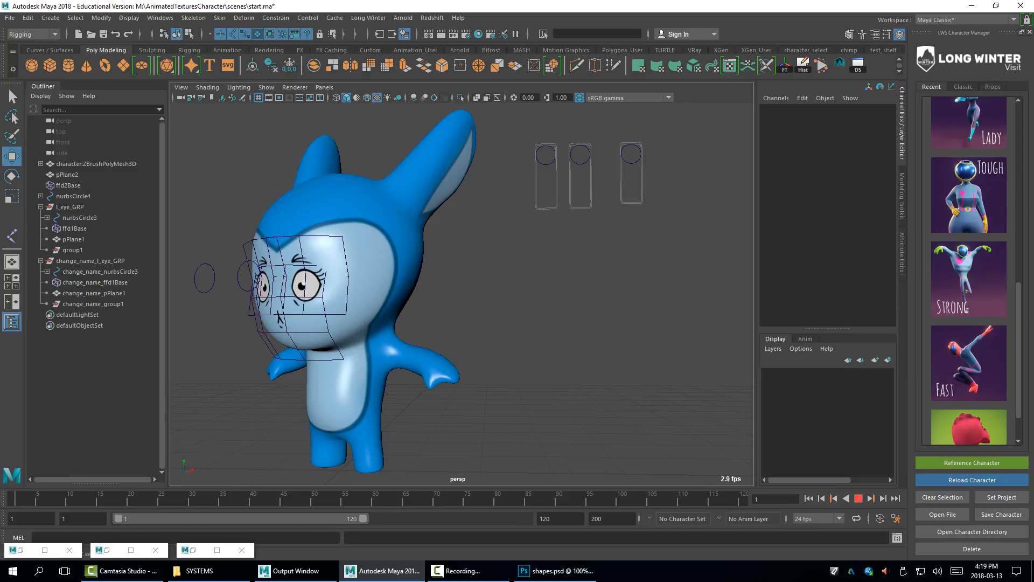
left_click_drag(388, 302, 479, 313, "alt")
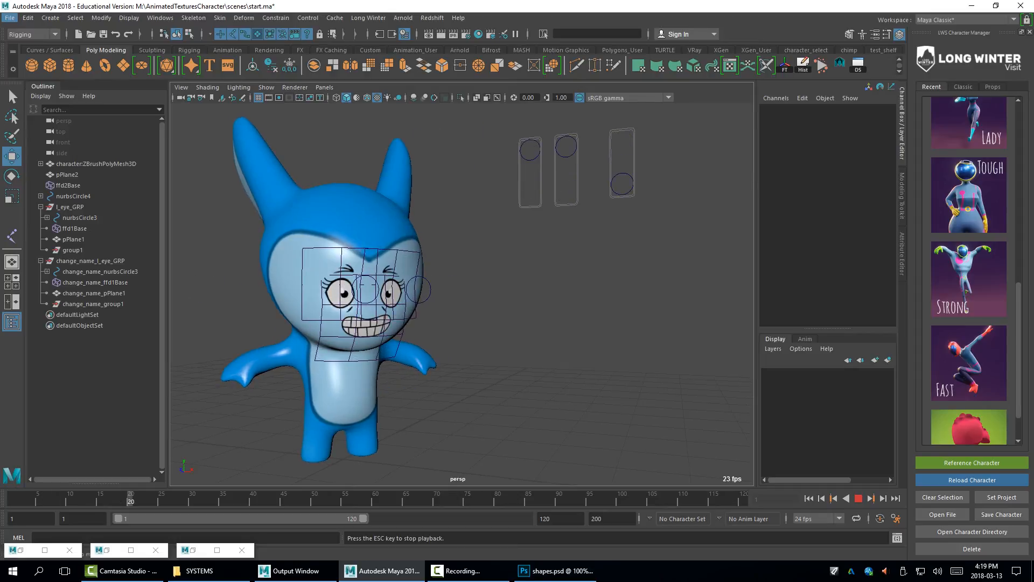
left_click_drag(480, 312, 433, 313, "alt")
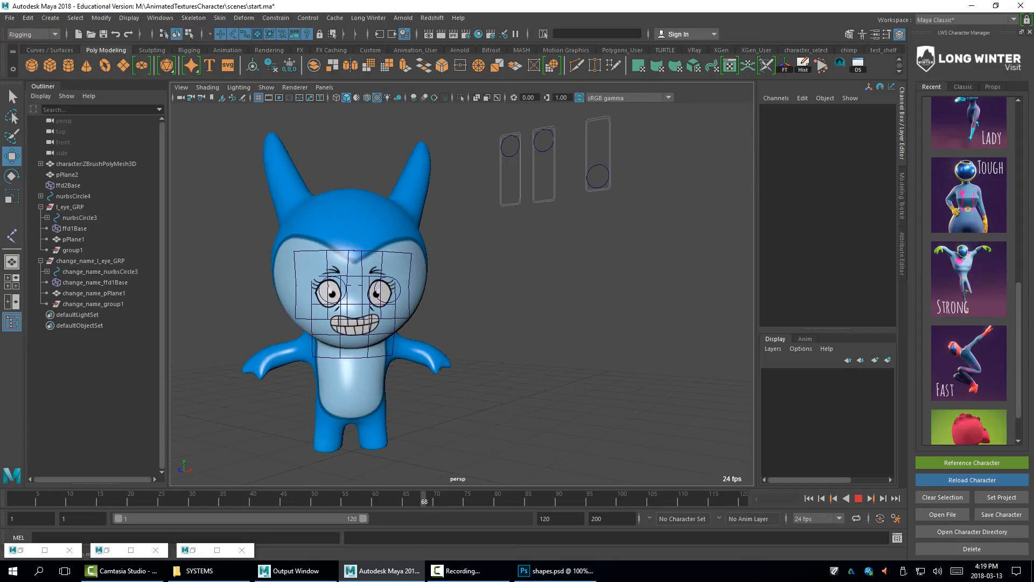